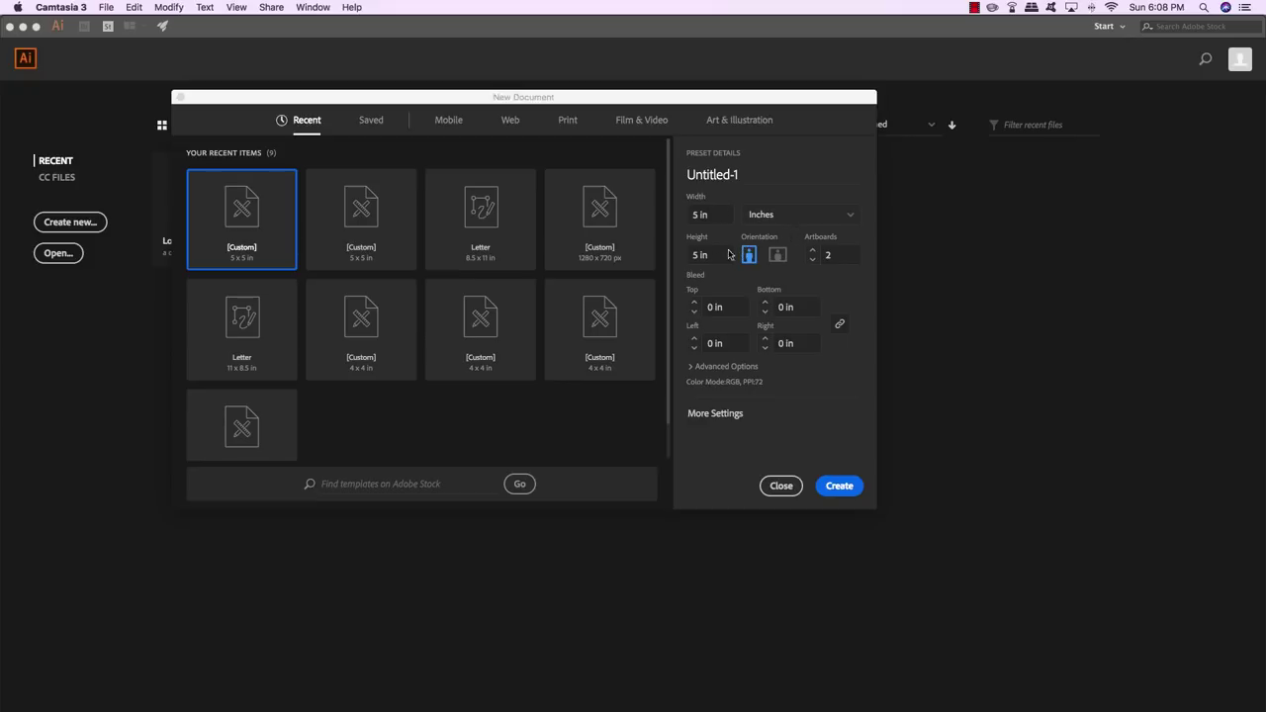
Name the 5 × 5 in, two-artboard document hawaiian-surf-club-logo and create it
click(834, 260)
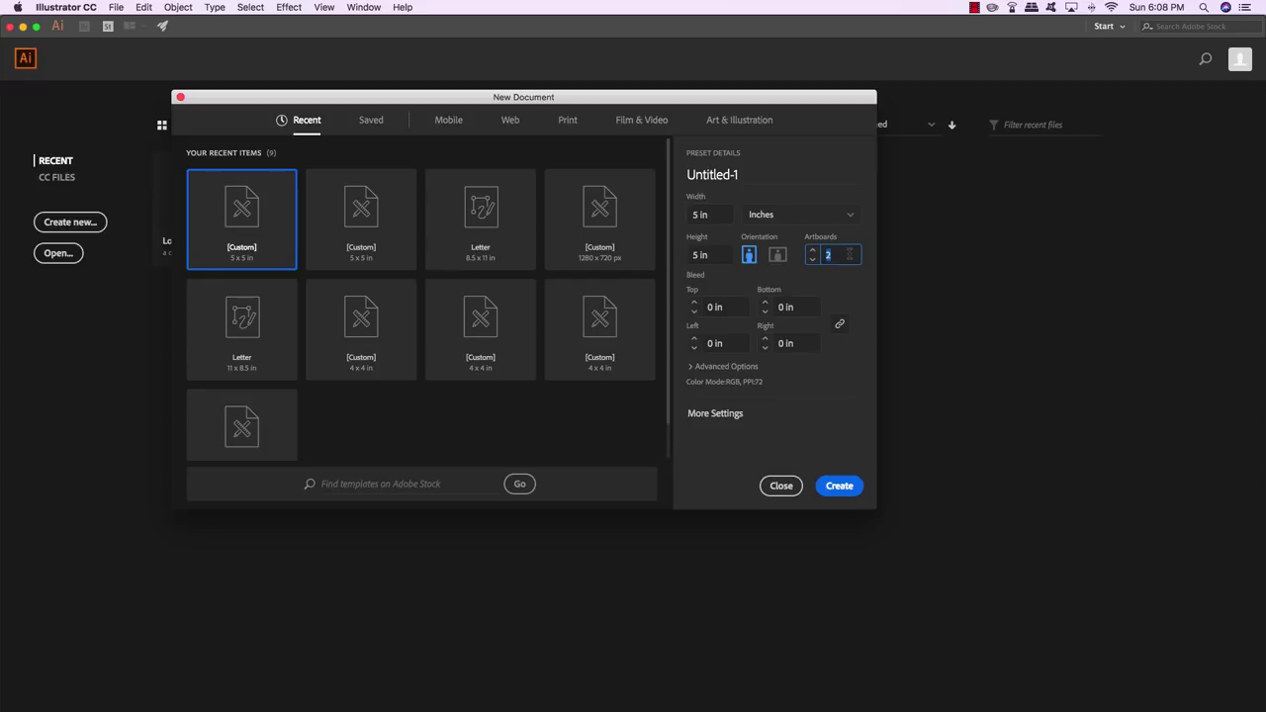
click(754, 168)
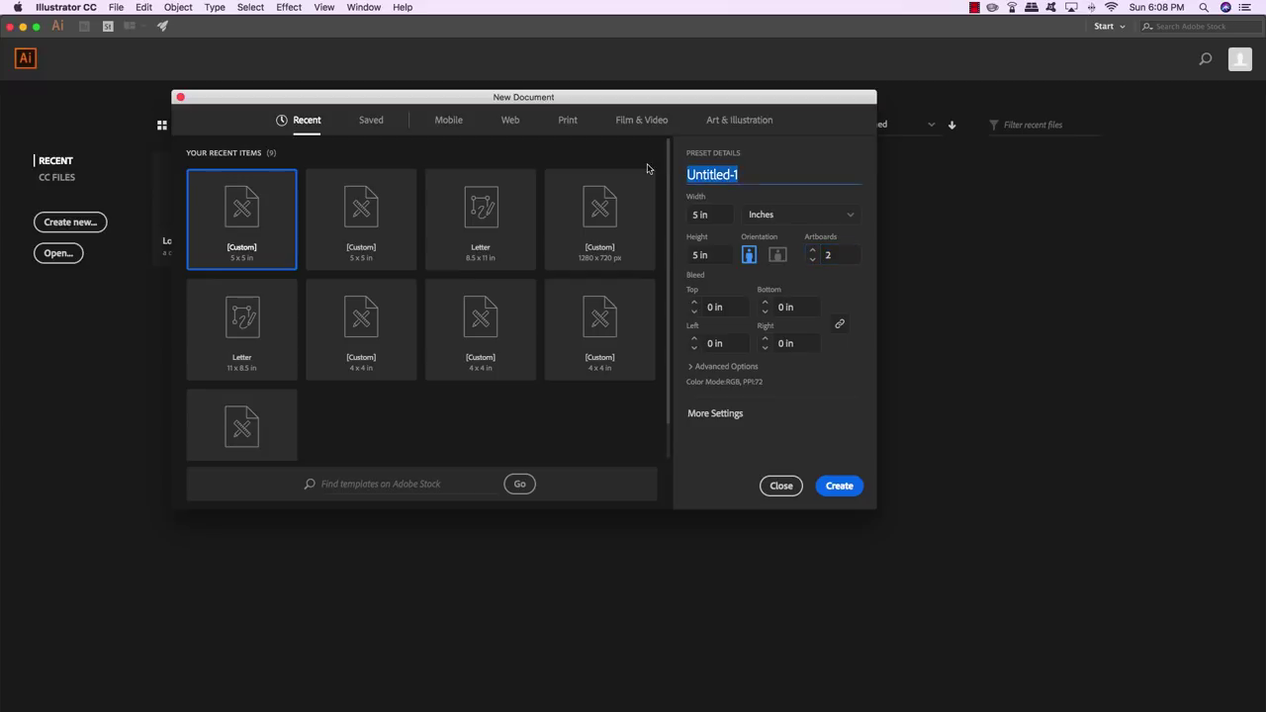
text(haw)
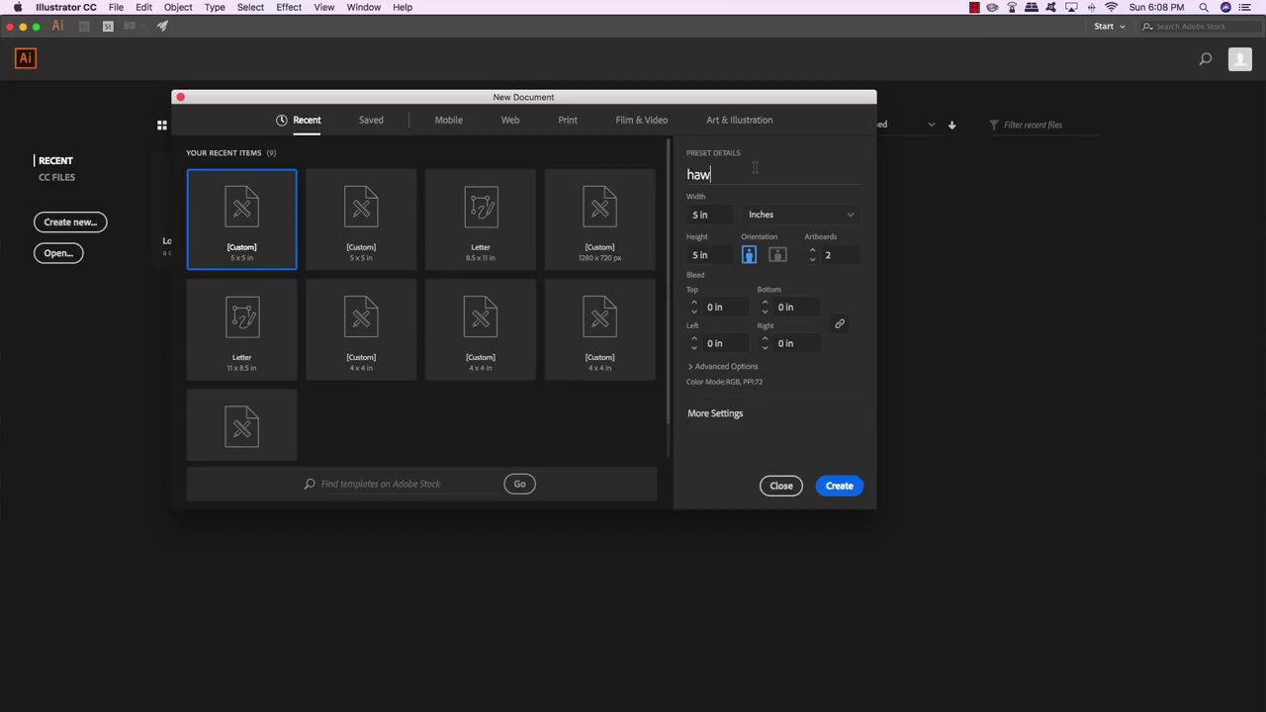
text(aiian-surf-club-logo)
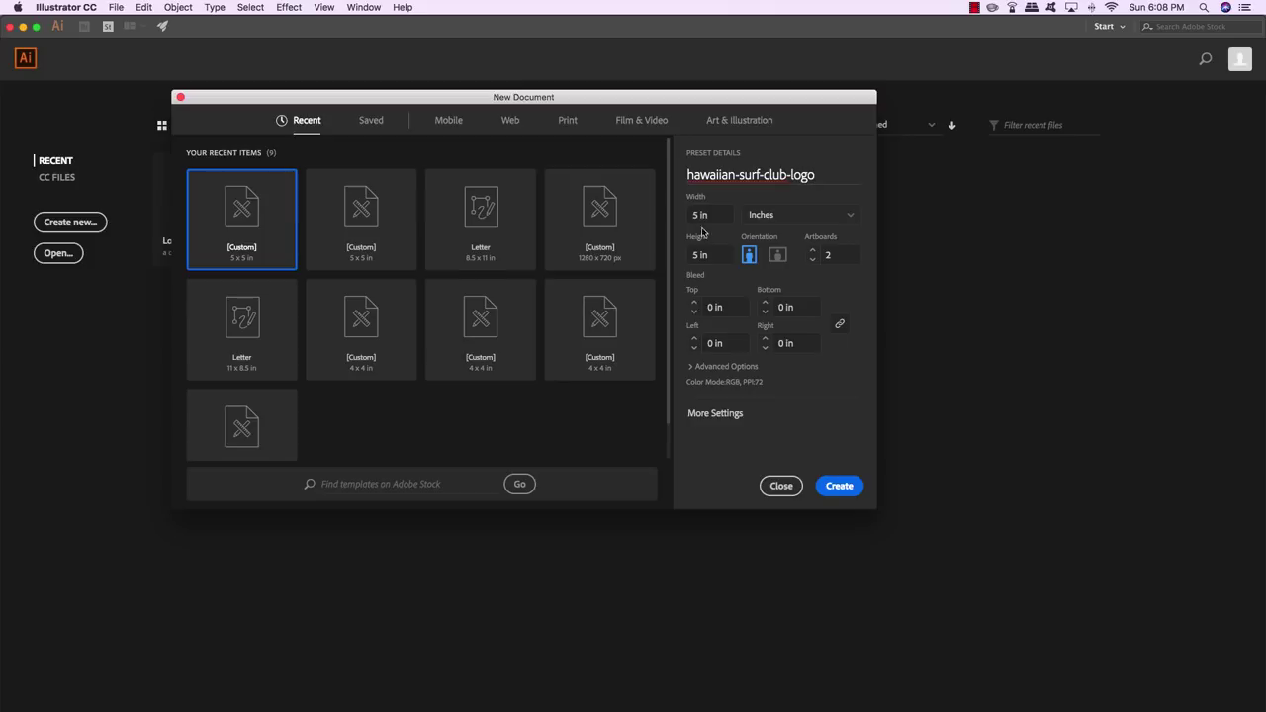
click(837, 486)
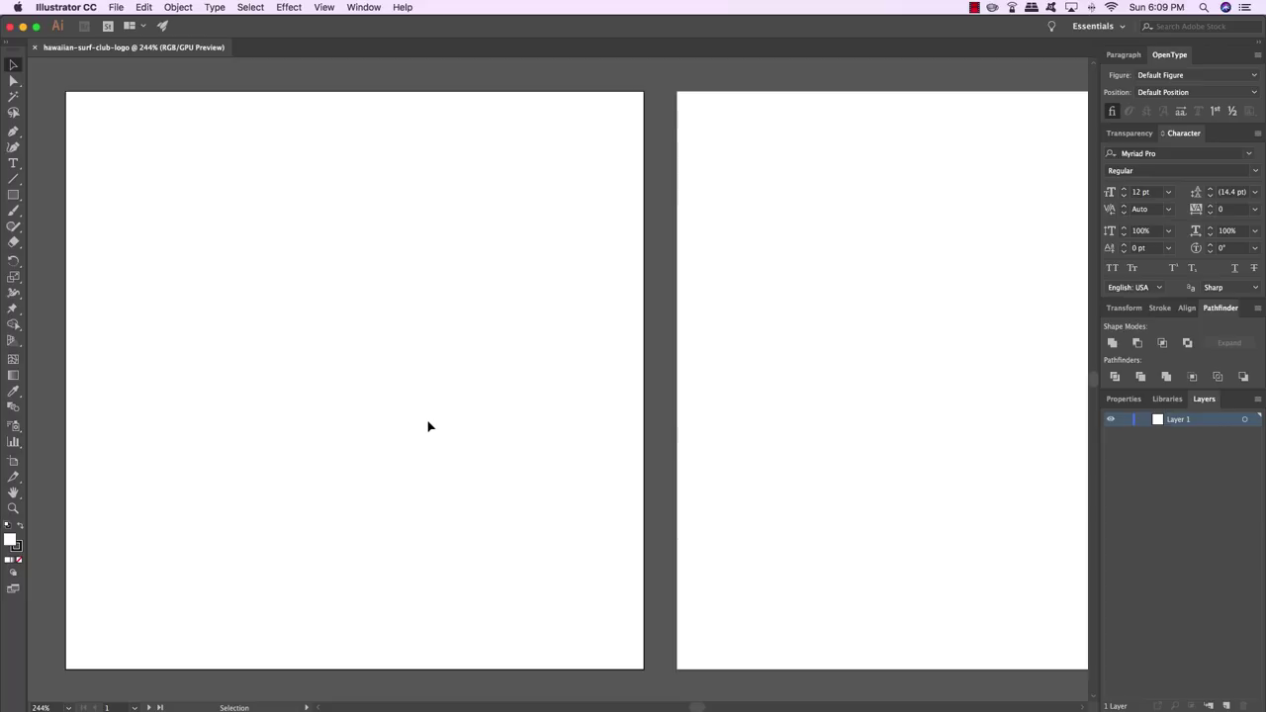
Type 'Surf Club' on the left artboard
key(space)
key(space)
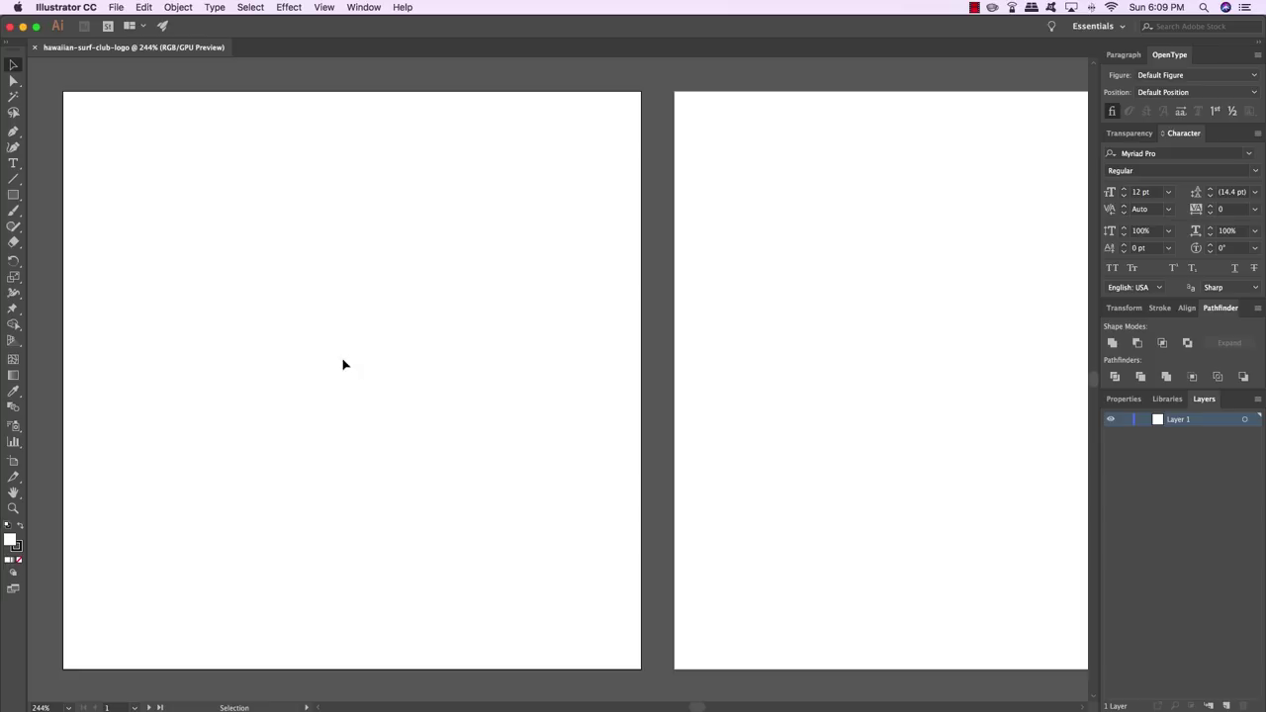
key(t)
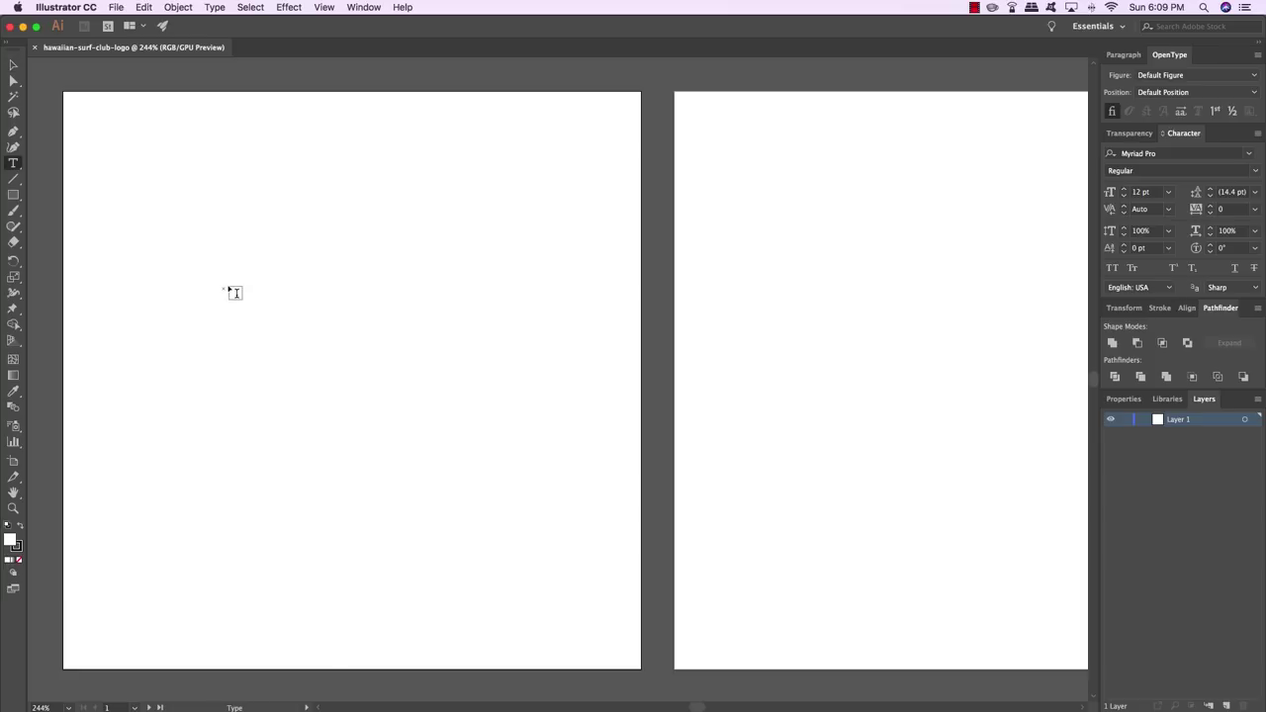
click(229, 293)
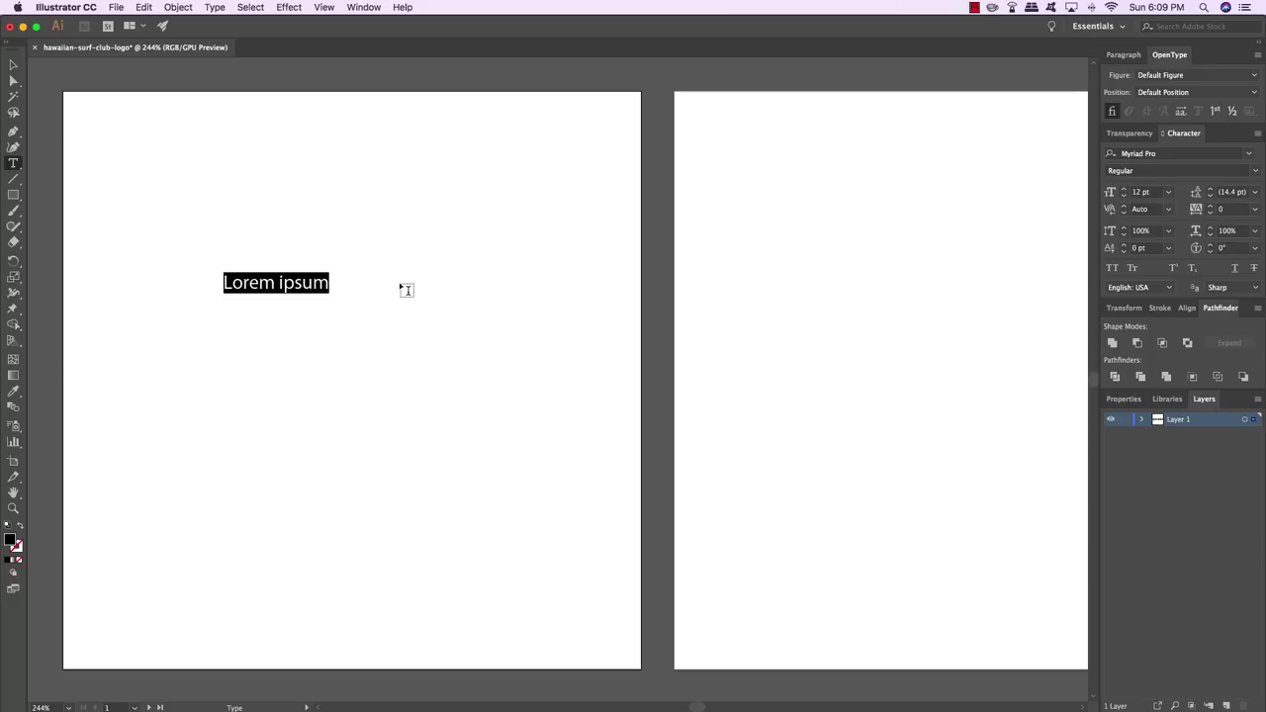
text(Surf Club)
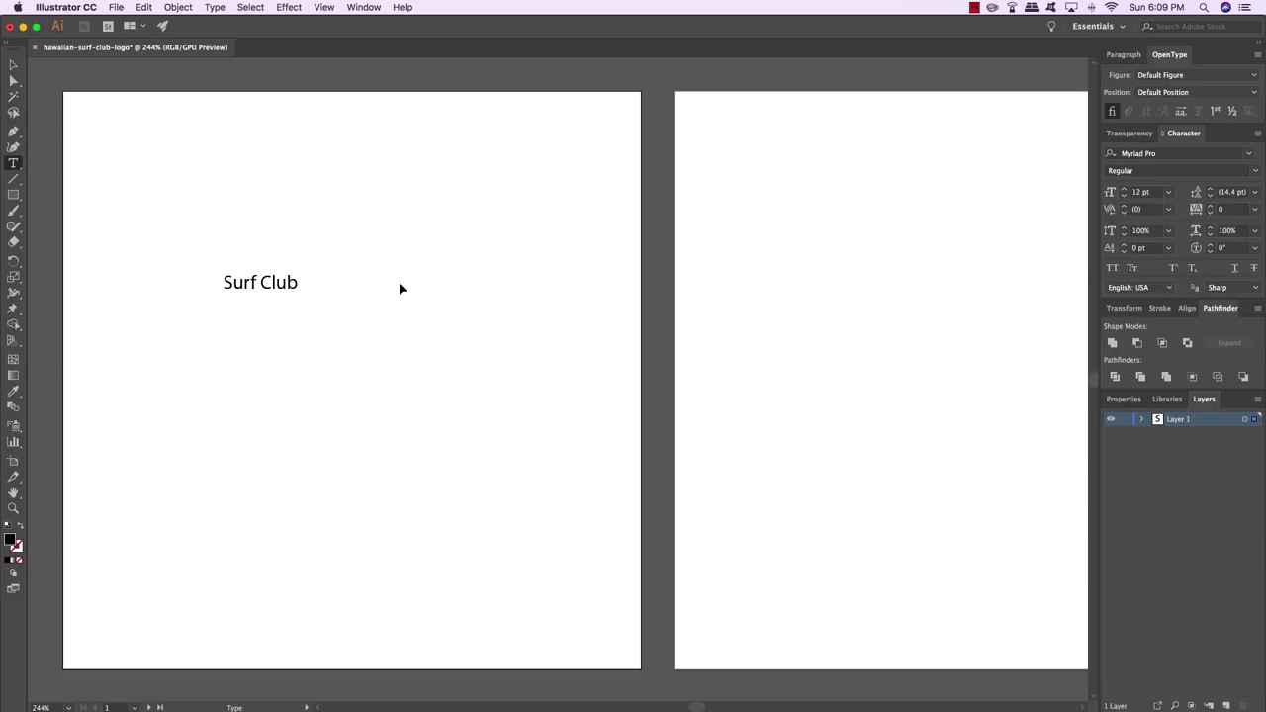
Set the Surf Club text in the Fondy Script font
key(super+a)
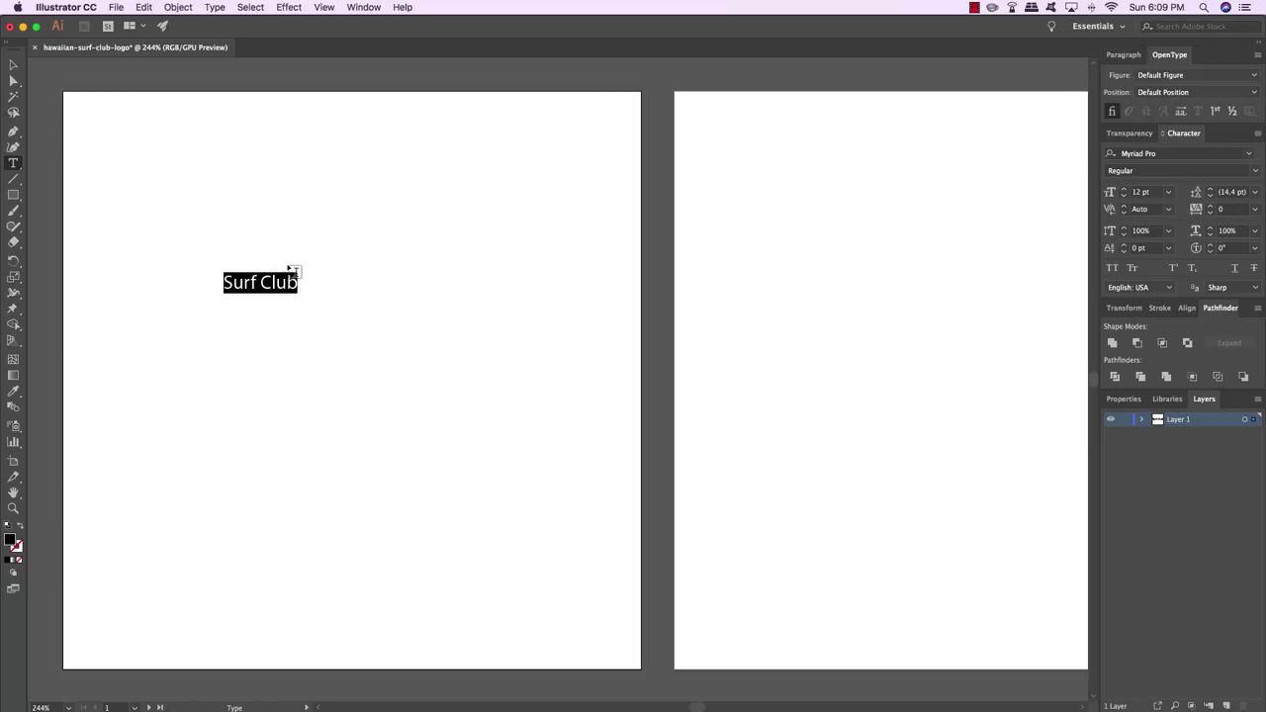
drag(1183, 134, 459, 181)
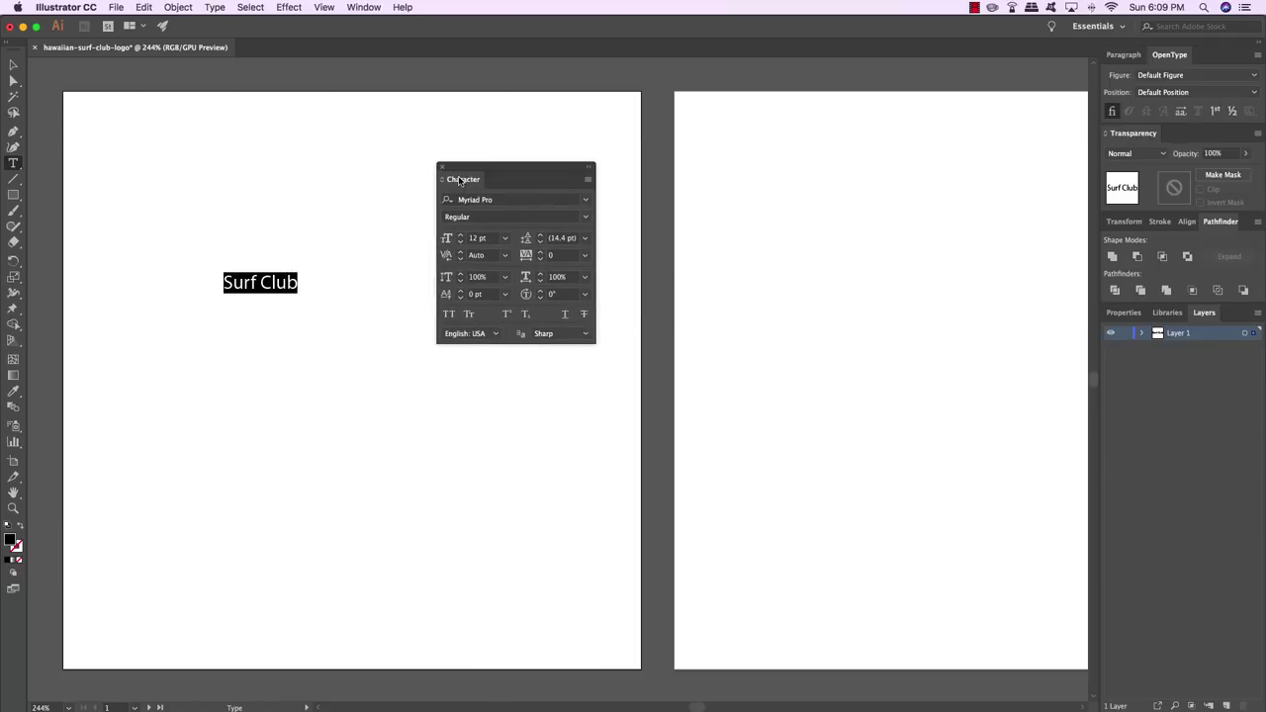
click(364, 7)
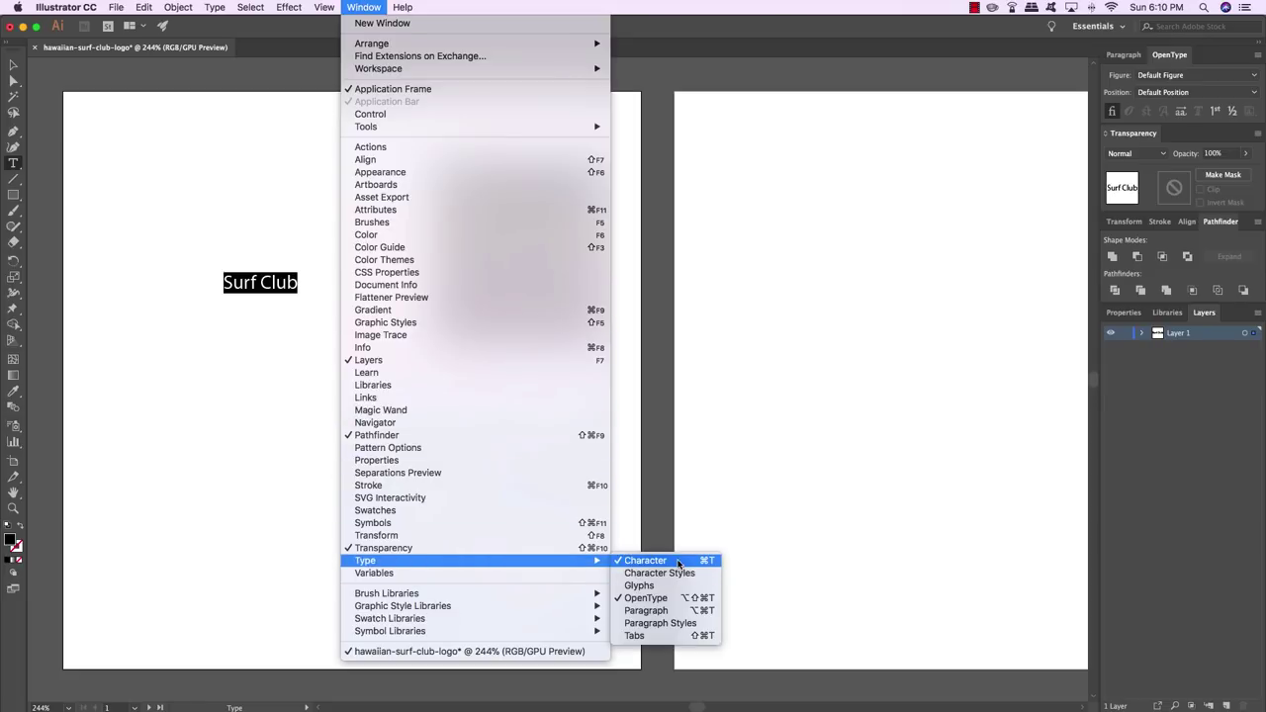
key(super+t)
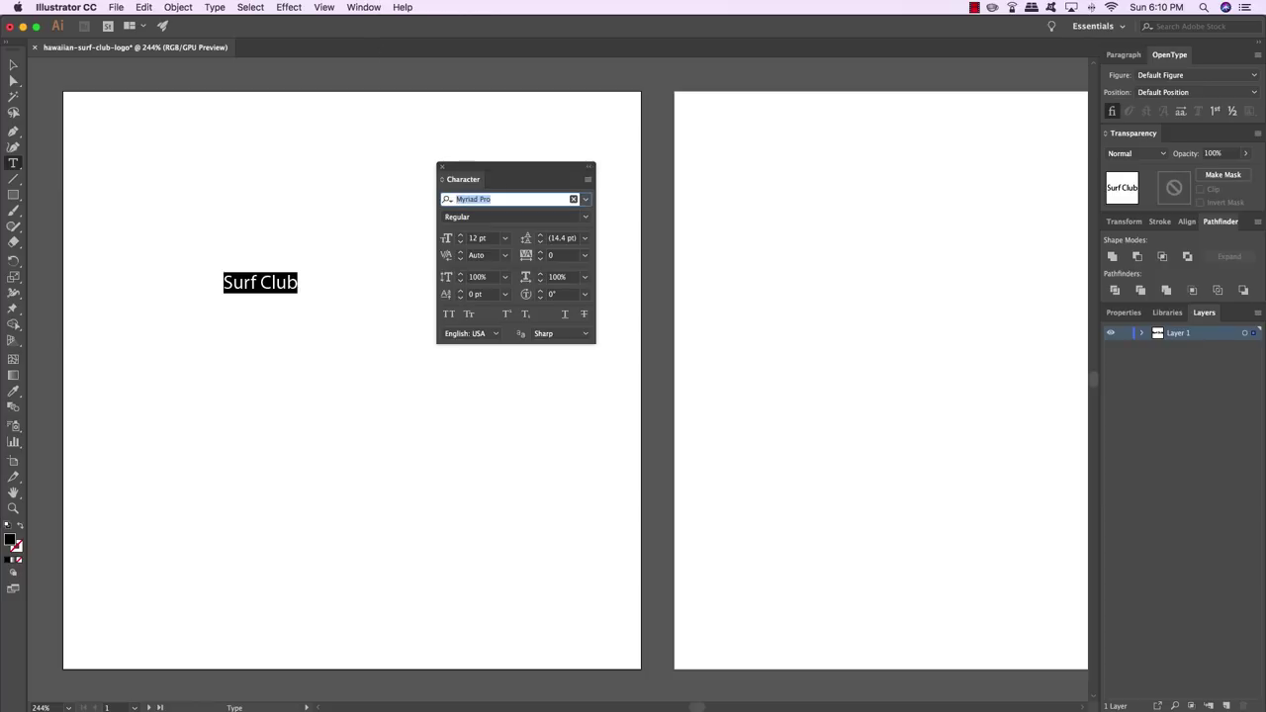
text(fondy)
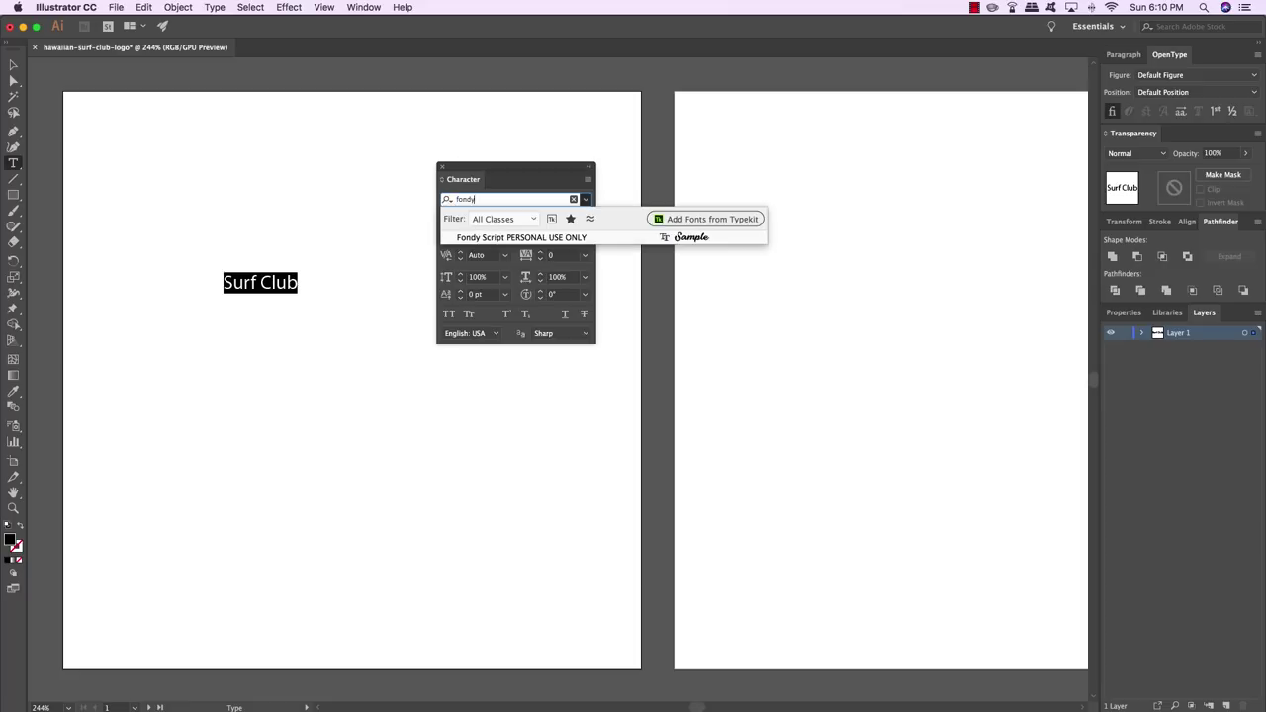
click(491, 237)
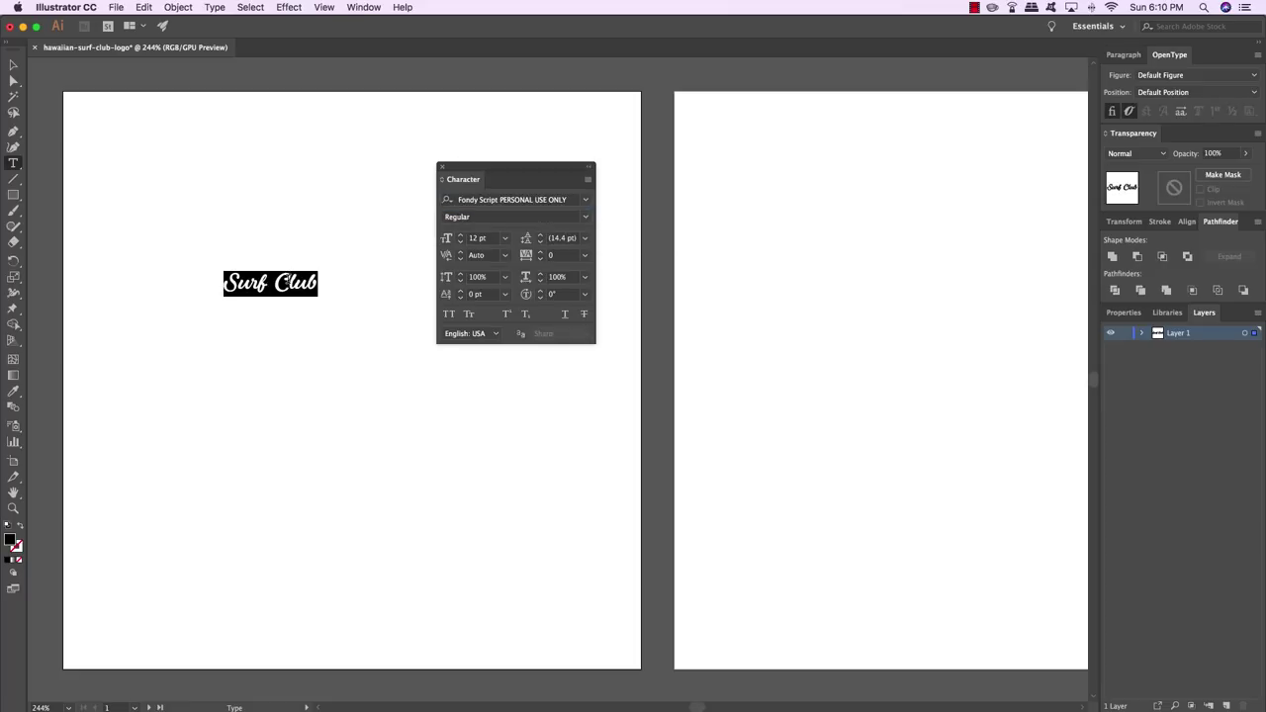
click(288, 281)
click(14, 65)
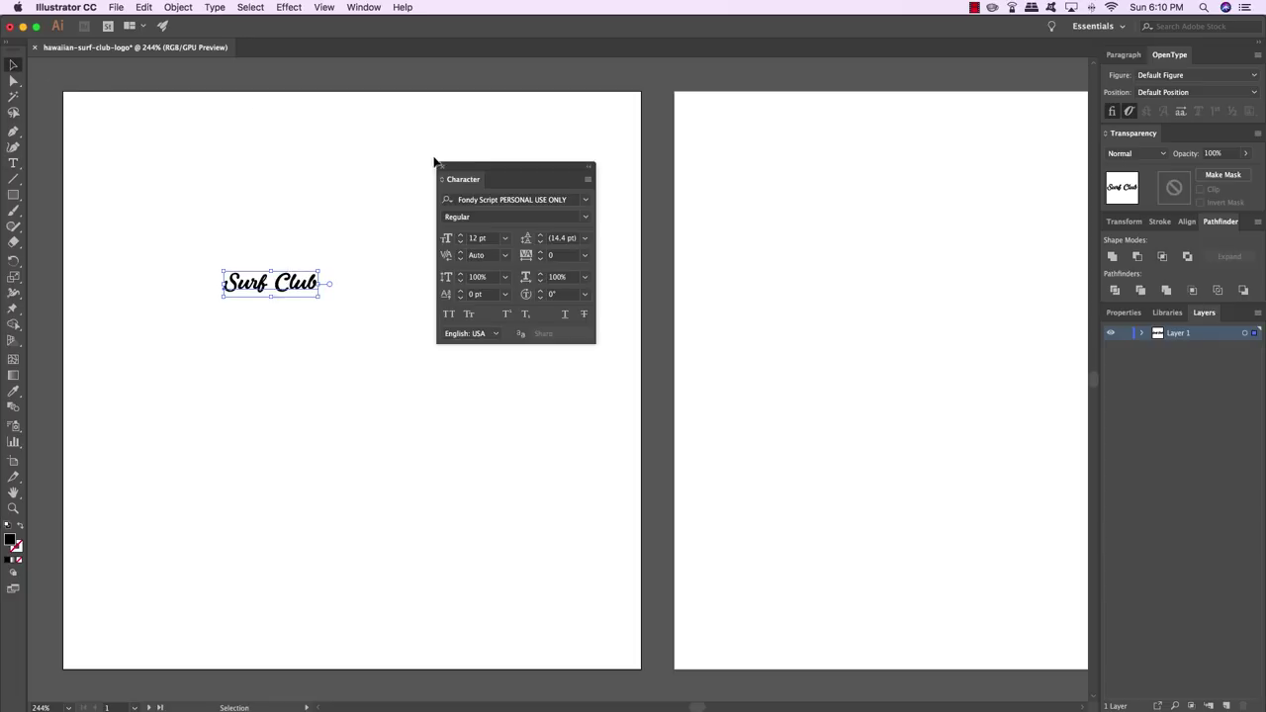
Enlarge Surf Club to about 34.67 pt and give it a 0.5 pt stroke
drag(318, 295, 490, 366)
scroll(313, 254, right, 3)
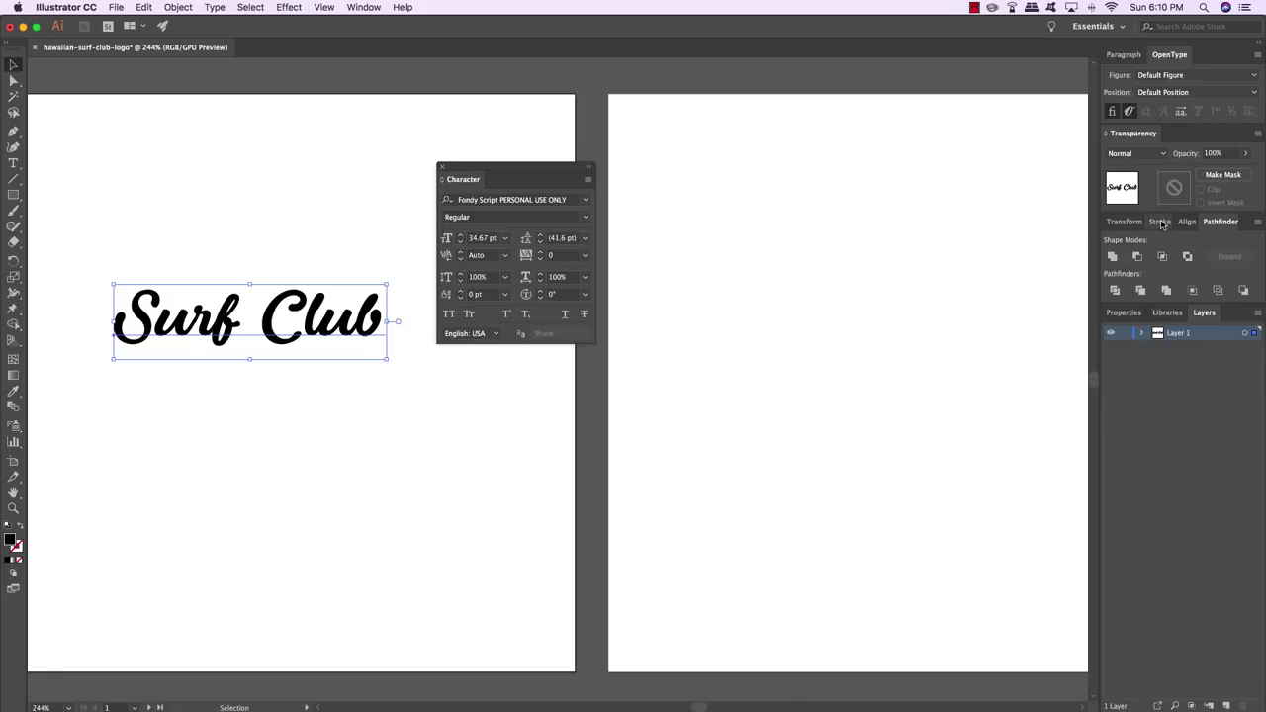
drag(1159, 222, 465, 365)
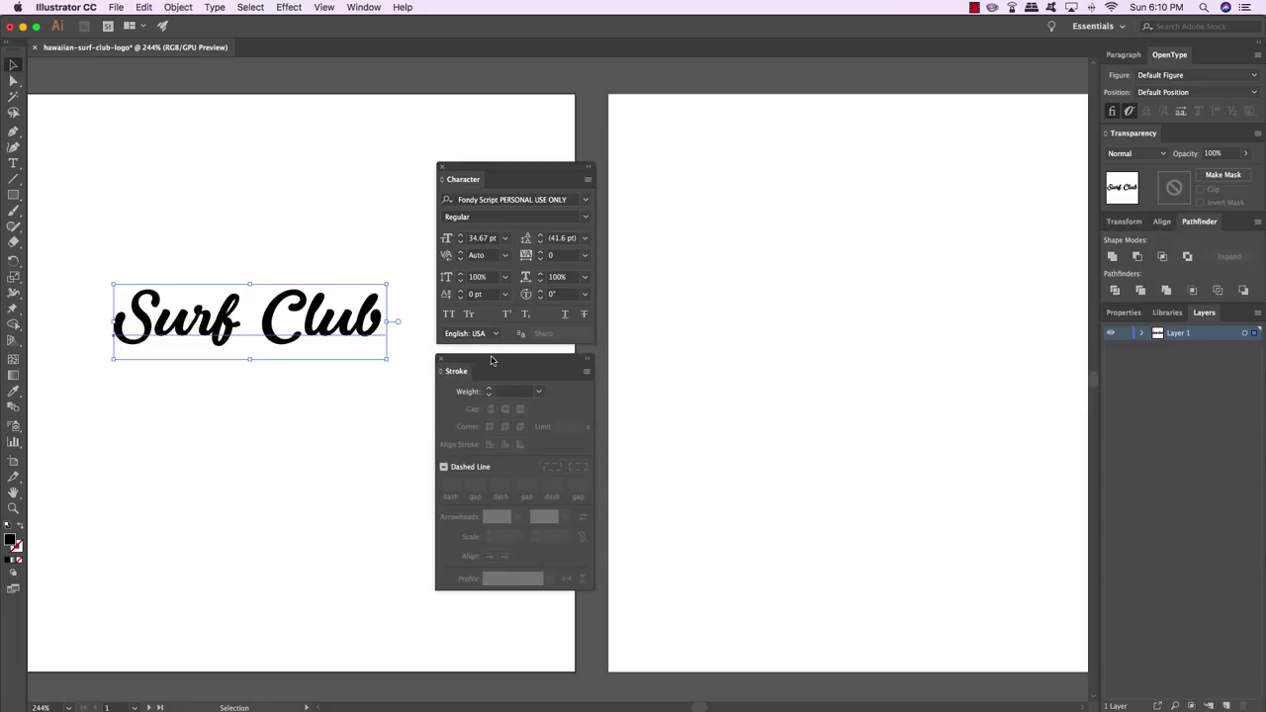
click(366, 7)
click(538, 390)
click(559, 88)
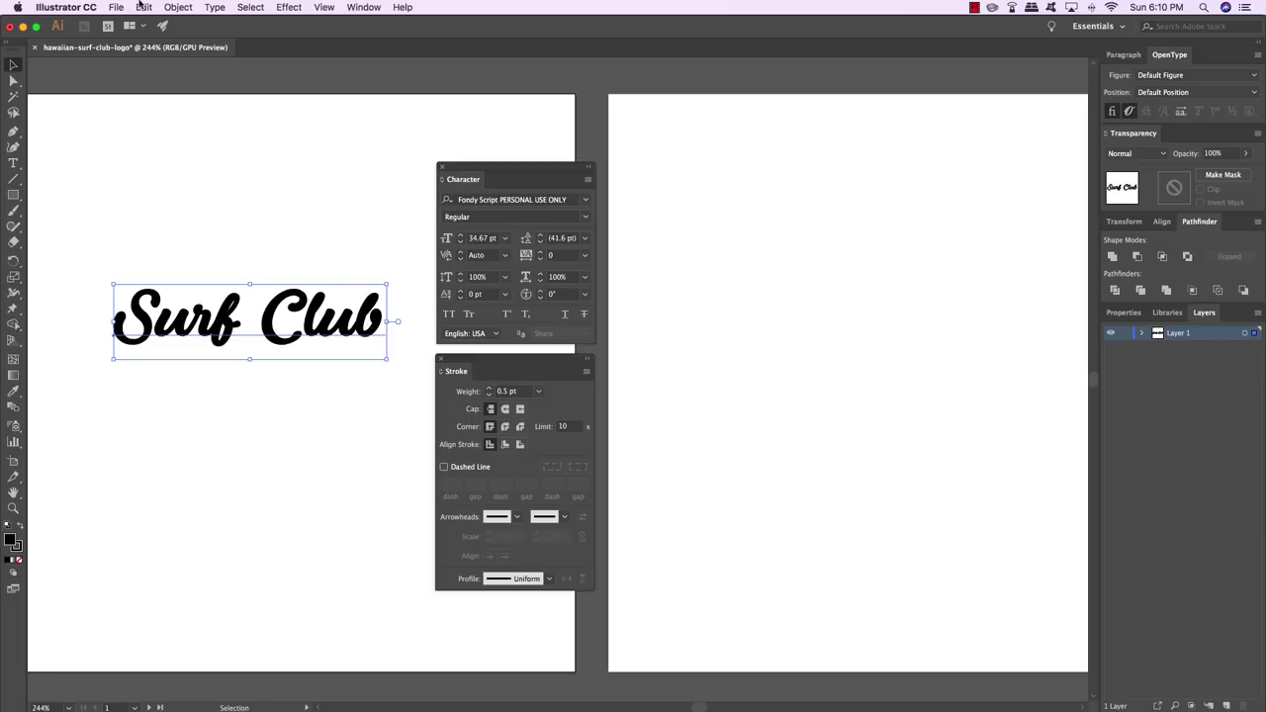
Shear the Surf Club text 10° horizontally, checking the result with preview
click(178, 7)
mouse_move(189, 23)
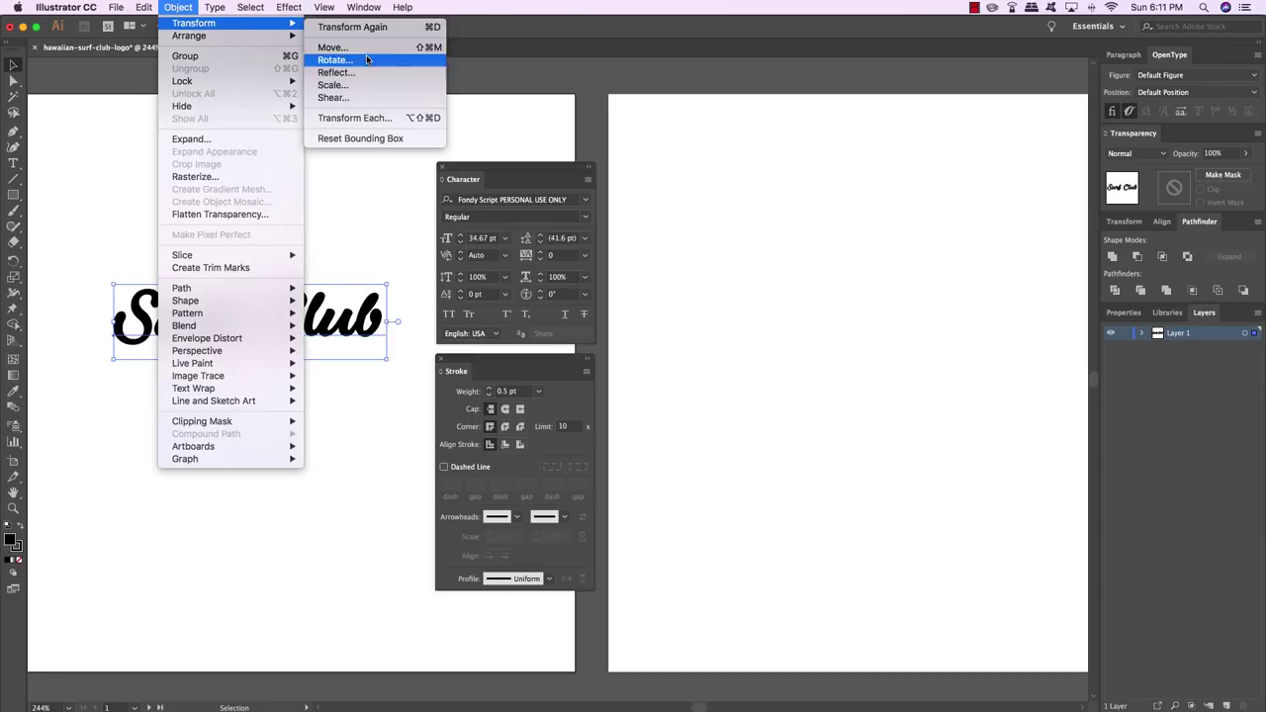
click(342, 96)
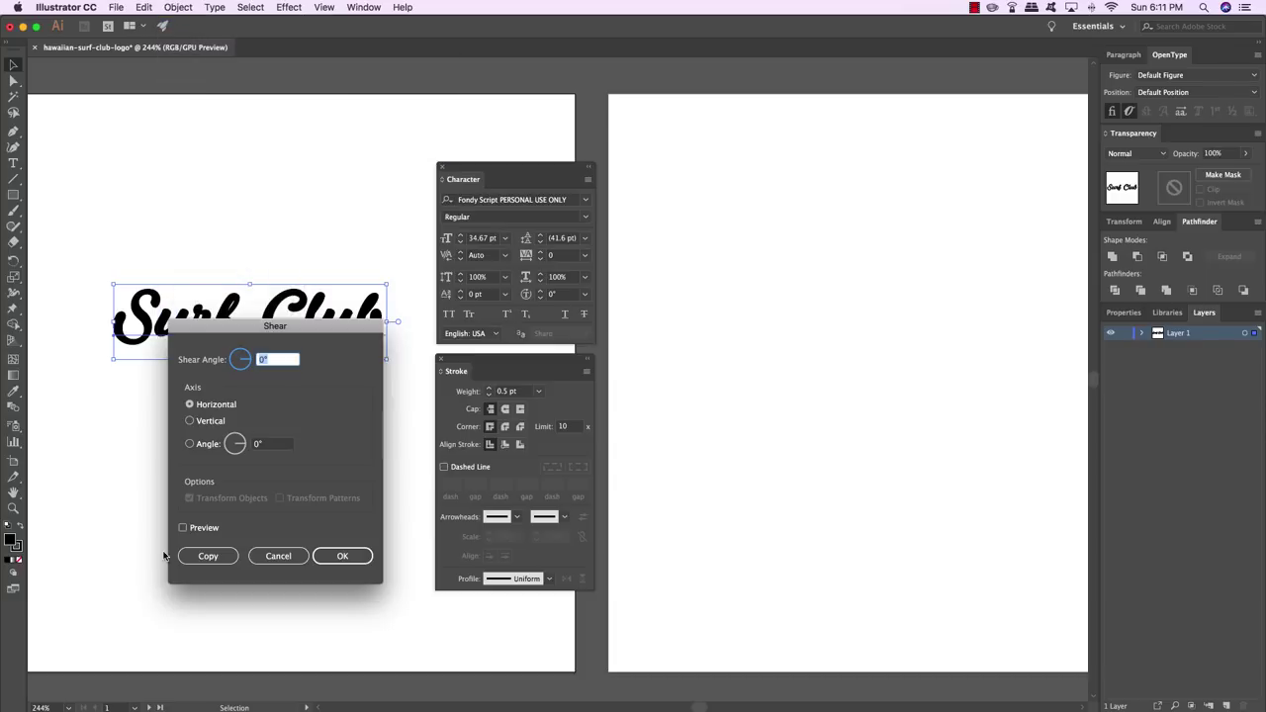
click(185, 529)
drag(291, 332, 283, 368)
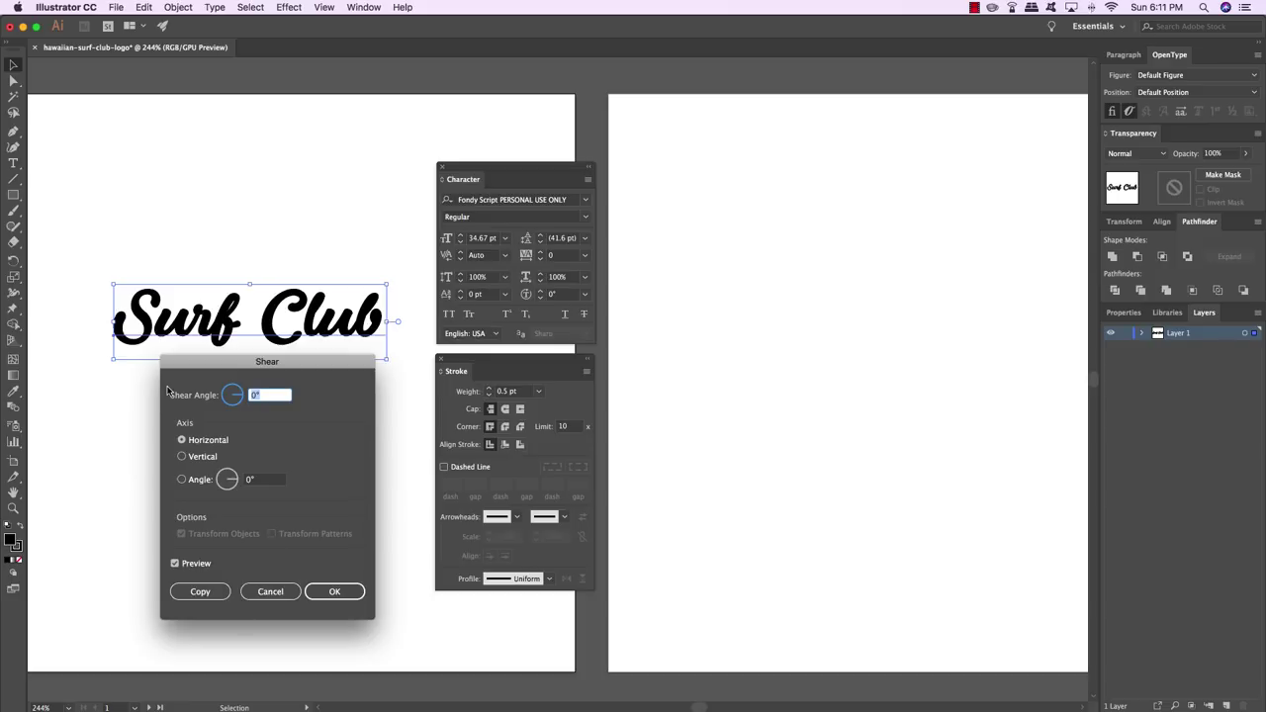
text(10)
key(Tab)
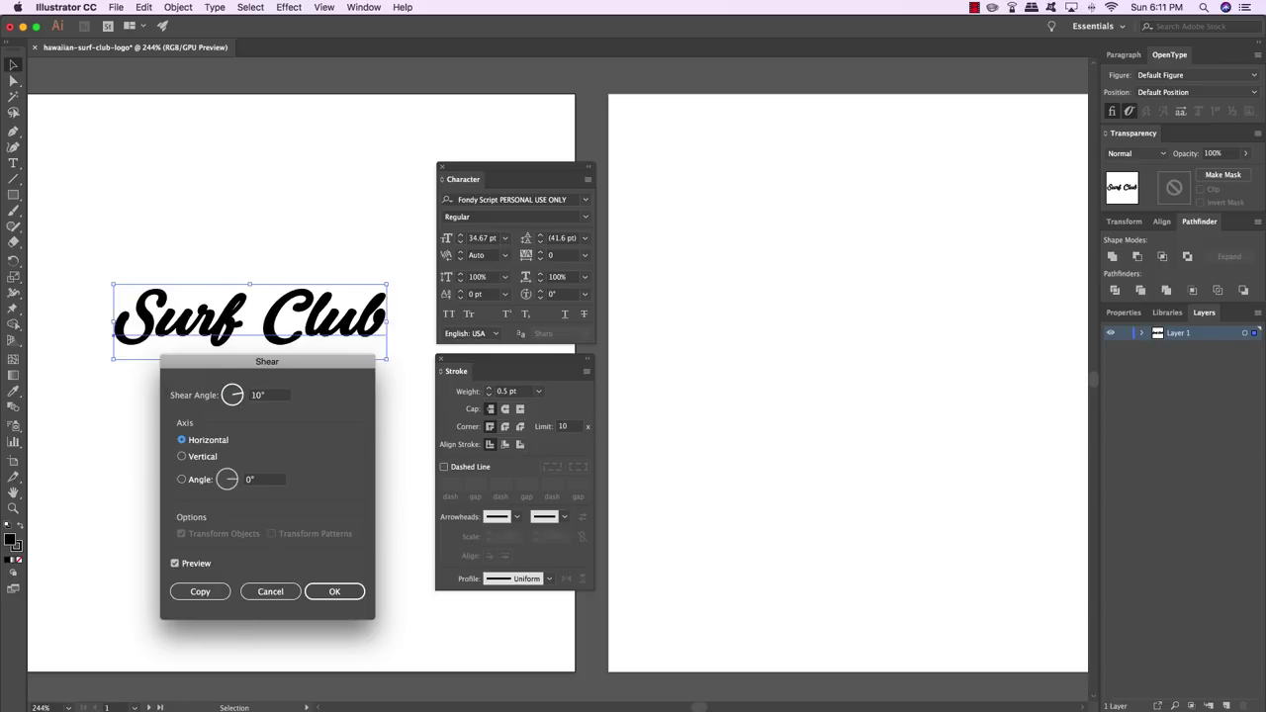
drag(267, 371, 263, 376)
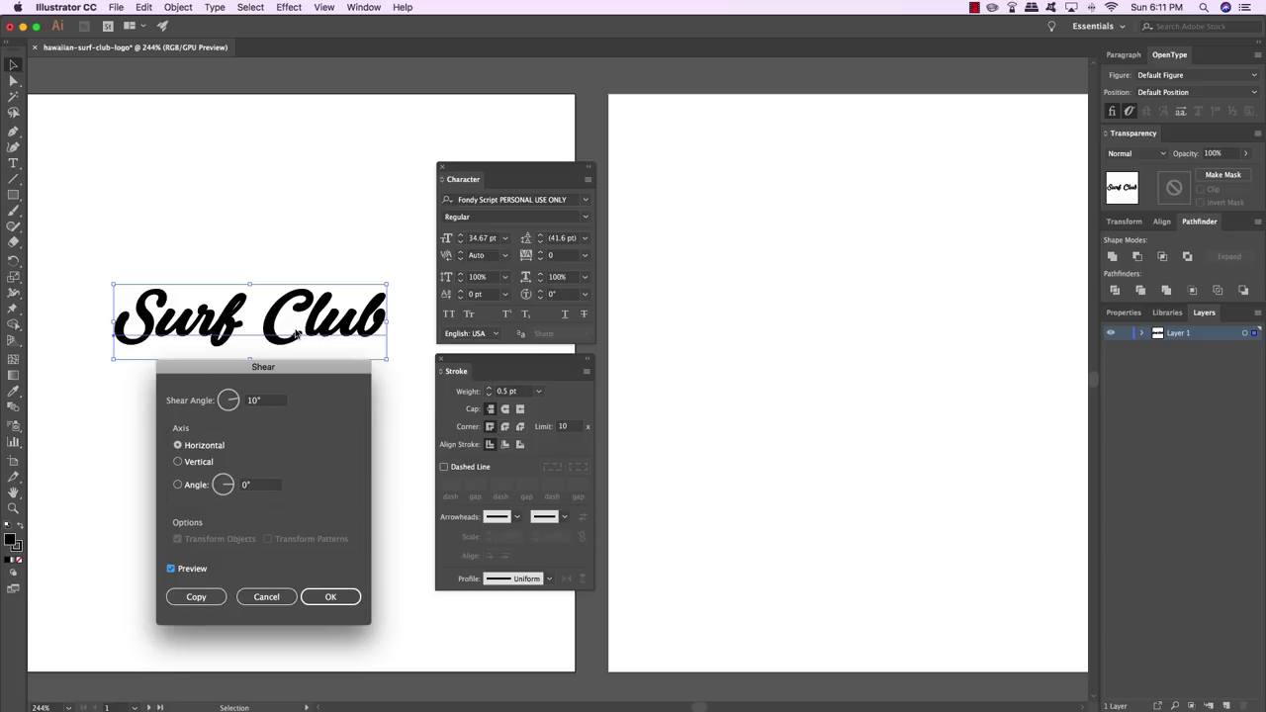
click(171, 570)
click(171, 570)
click(171, 570)
click(171, 570)
click(171, 570)
click(171, 569)
key(Return)
drag(542, 174, 563, 168)
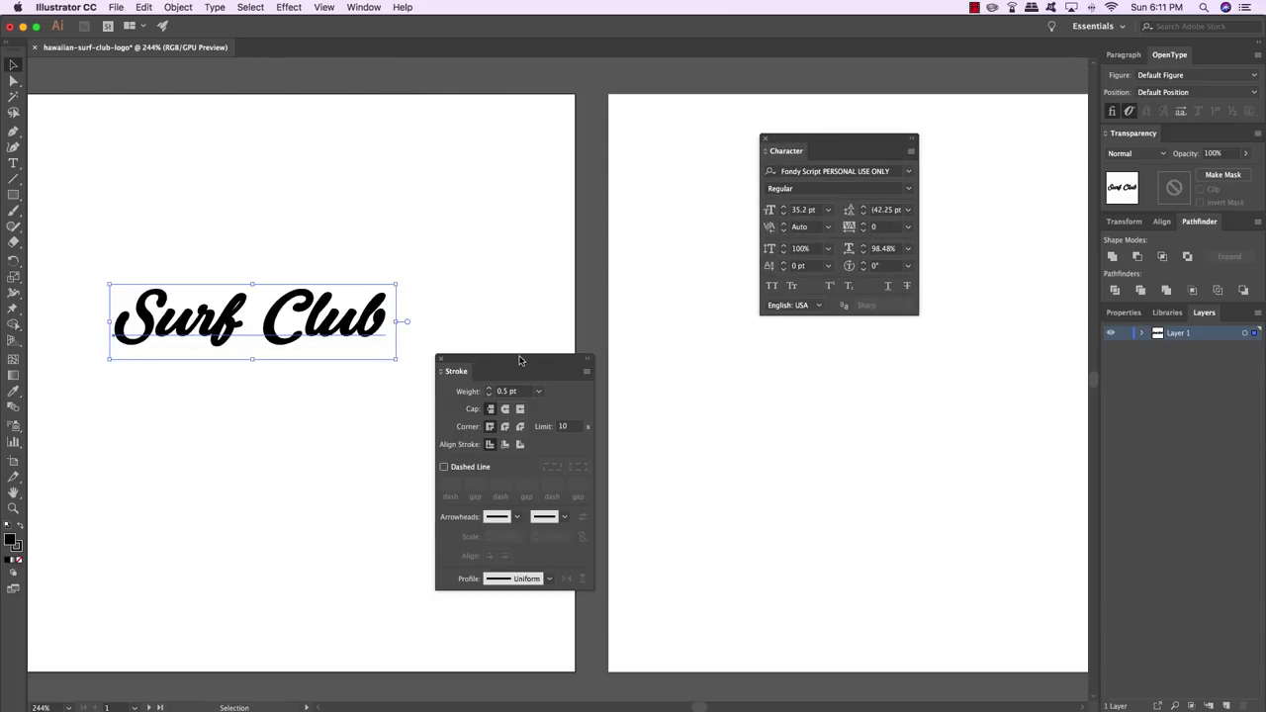
Set the Surf Club font size to 43.44 pt
mouse_move(519, 360)
mouse_down()
mouse_move(793, 353)
mouse_move(851, 338)
mouse_up()
click(432, 366)
mouse_move(351, 385)
mouse_down()
mouse_move(447, 408)
mouse_move(446, 391)
mouse_up()
click(430, 338)
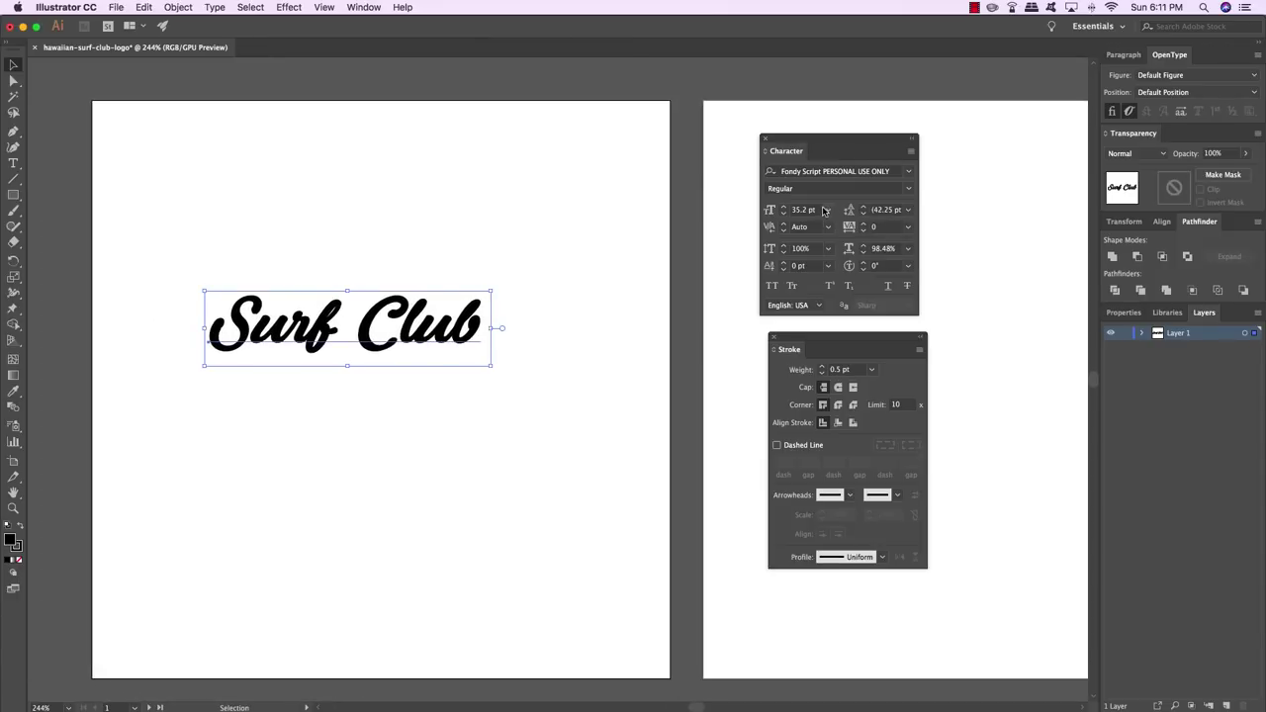
click(782, 211)
text(43.44)
key(Return)
Nudge the Surf Club text slightly lower on the left artboard
click(681, 203)
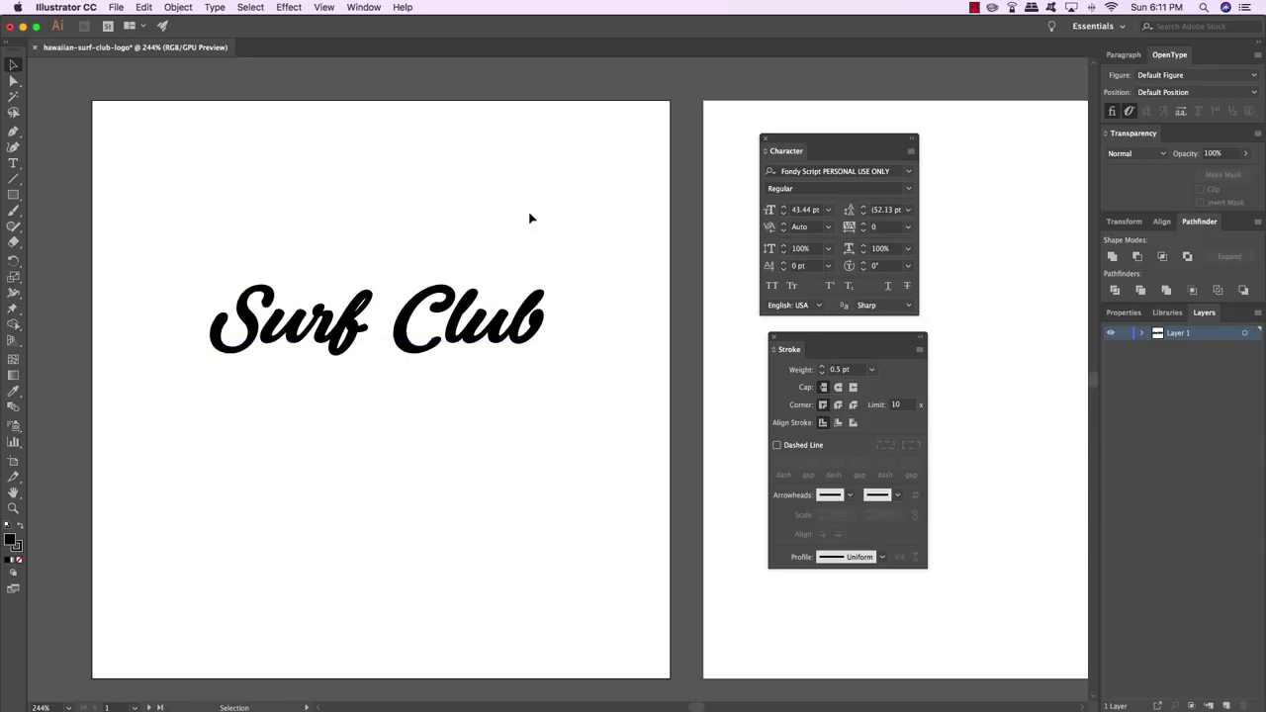
drag(438, 316, 430, 341)
click(444, 255)
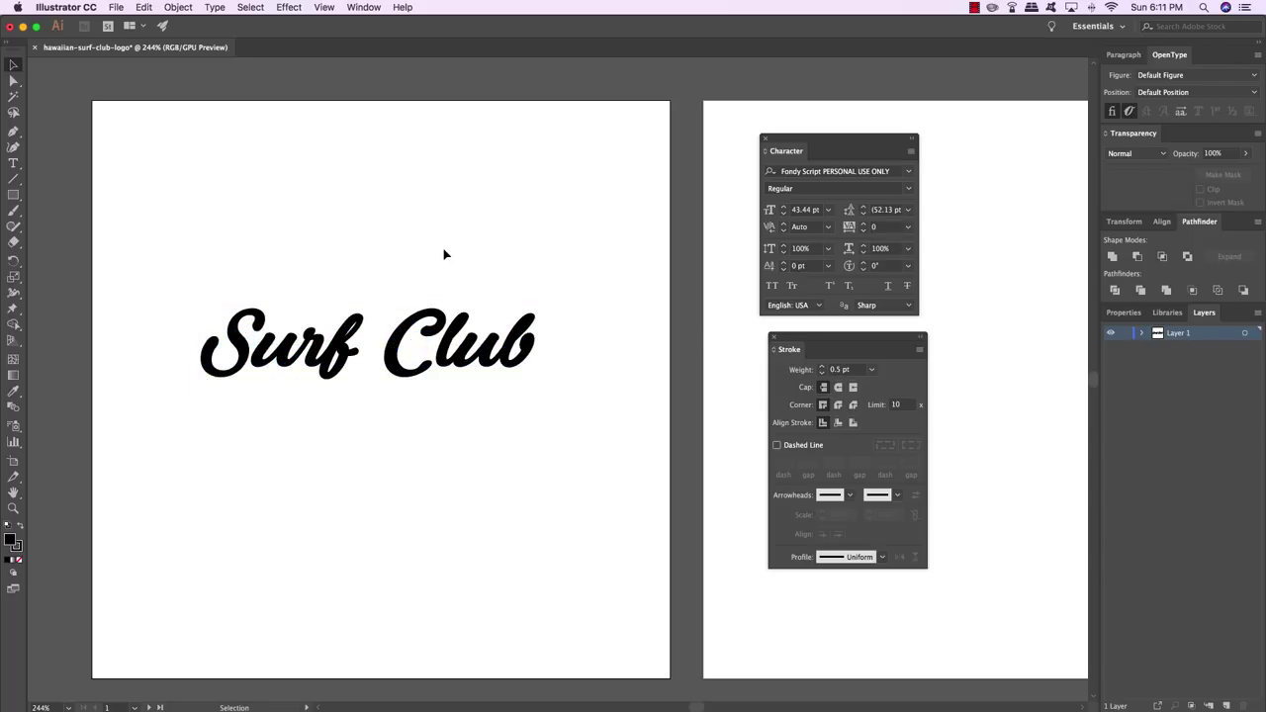
key(l)
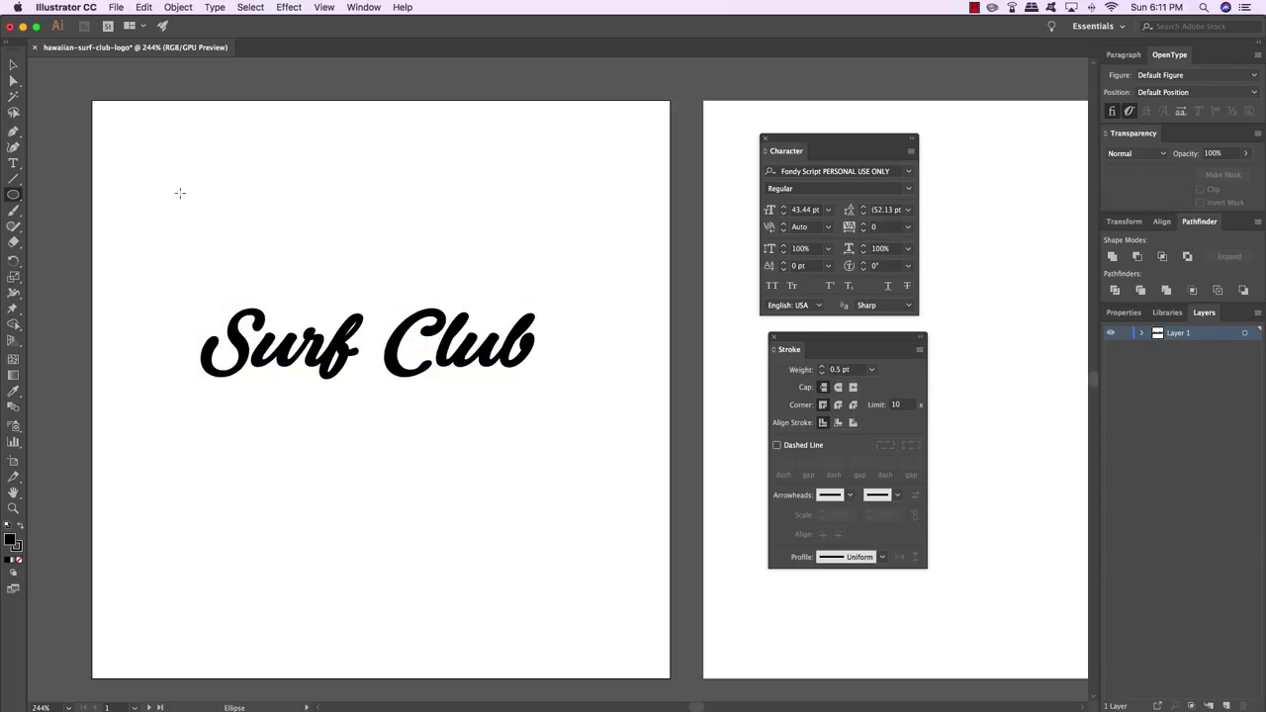
Draw a stroke-free circle over the middle of the Surf Club text
click(17, 550)
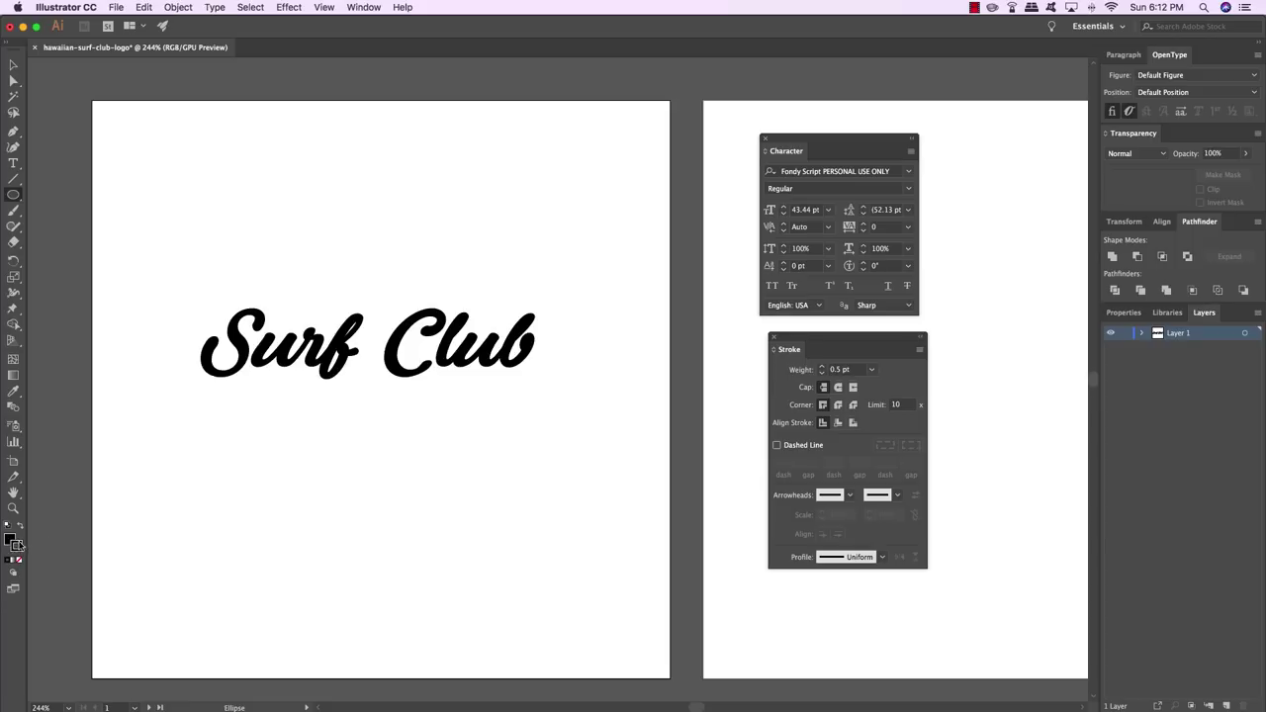
click(19, 561)
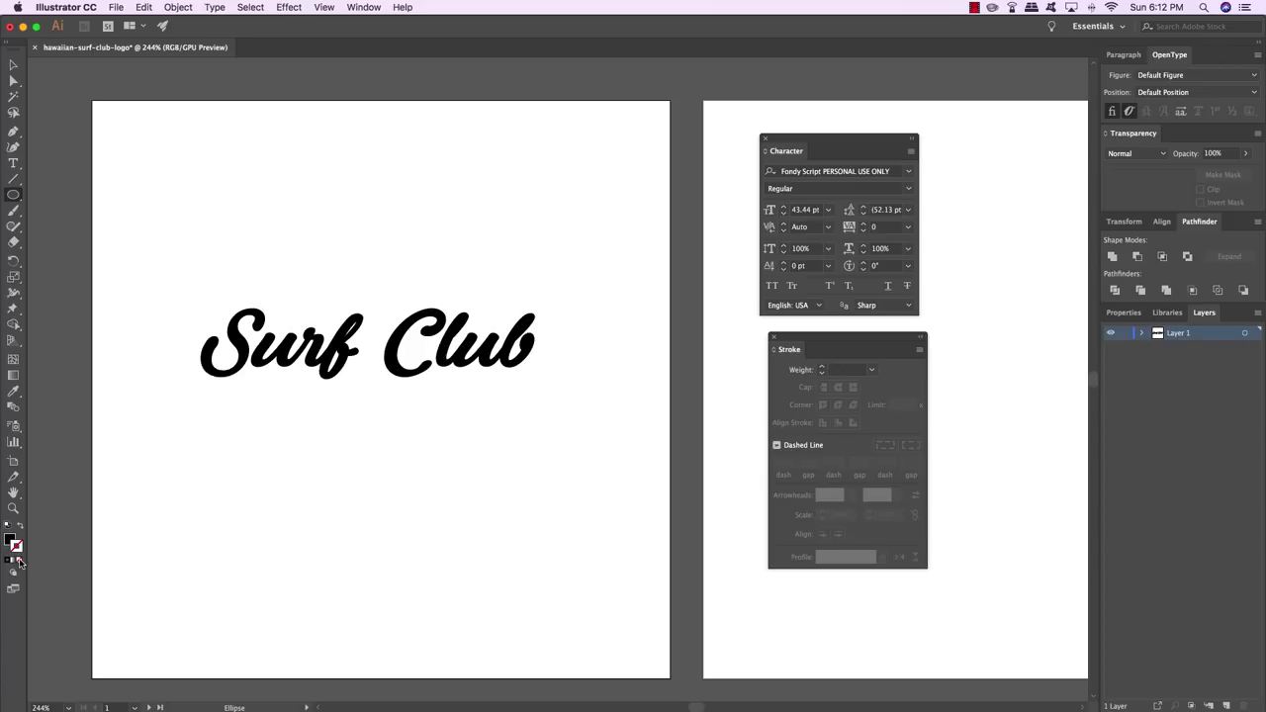
click(8, 542)
click(13, 196)
drag(277, 220, 422, 463)
Send the circle behind the Surf Club text
key(v)
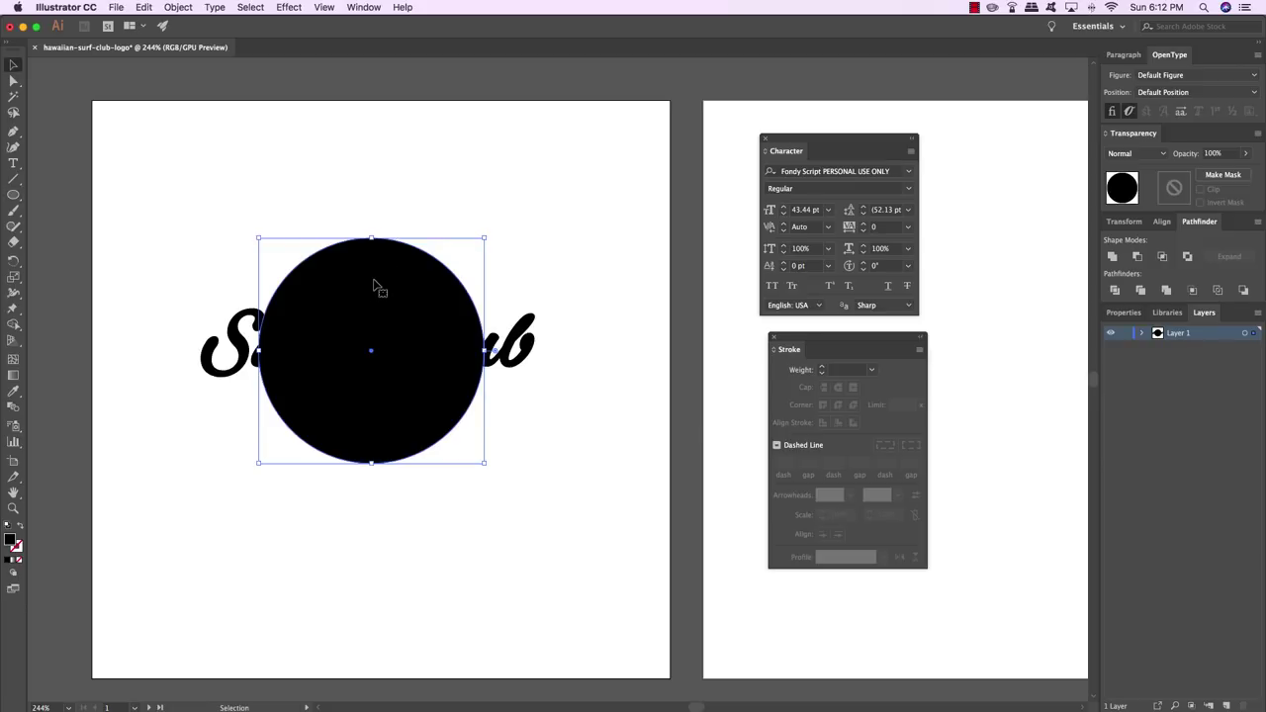
click(176, 7)
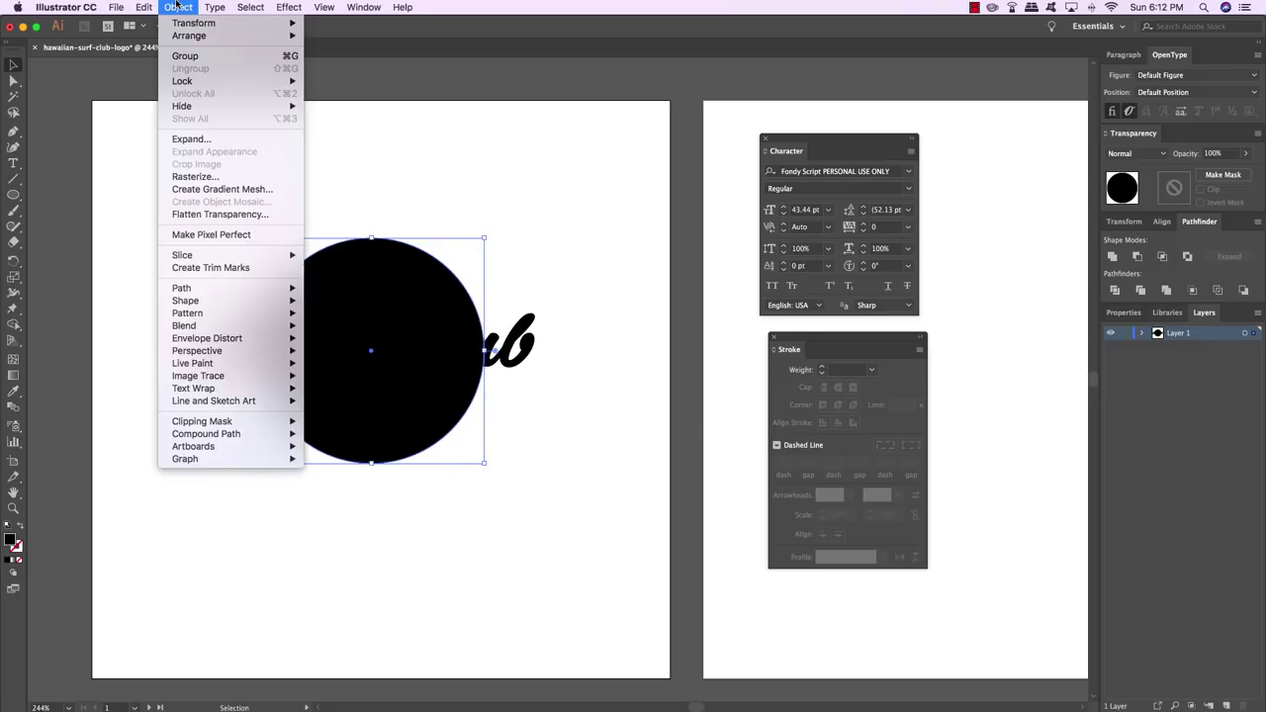
mouse_move(198, 35)
click(341, 83)
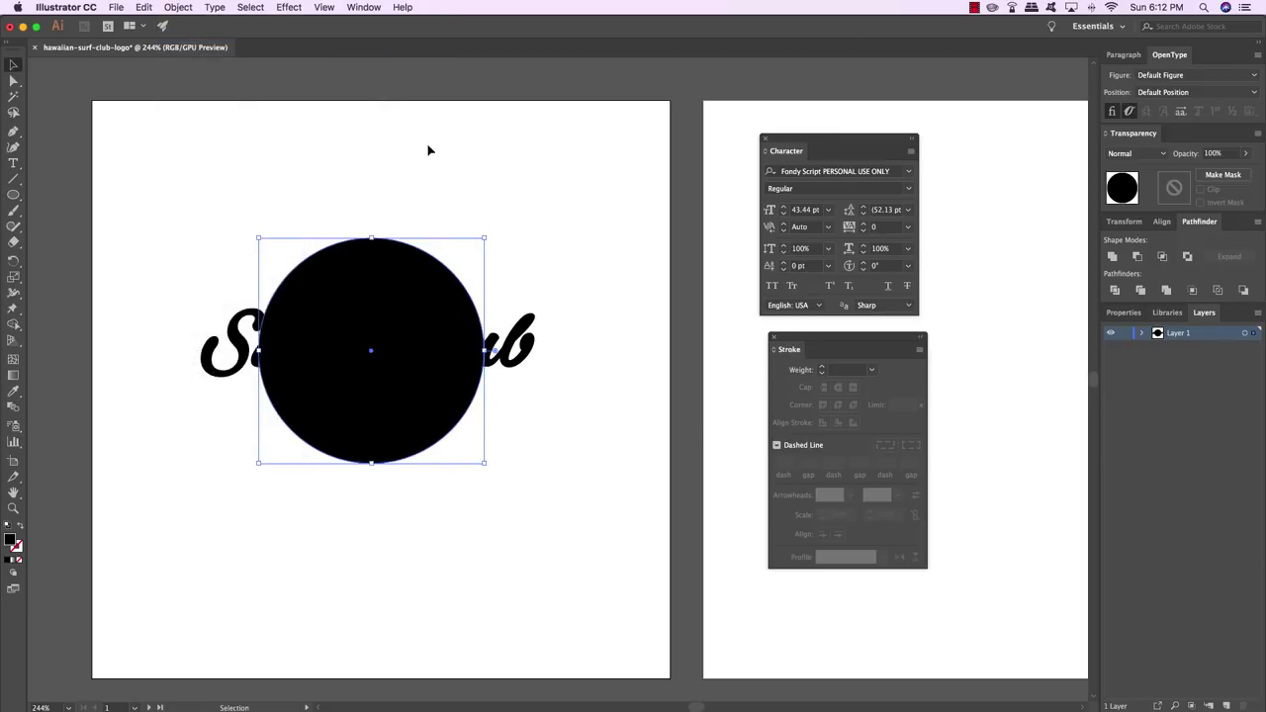
click(479, 142)
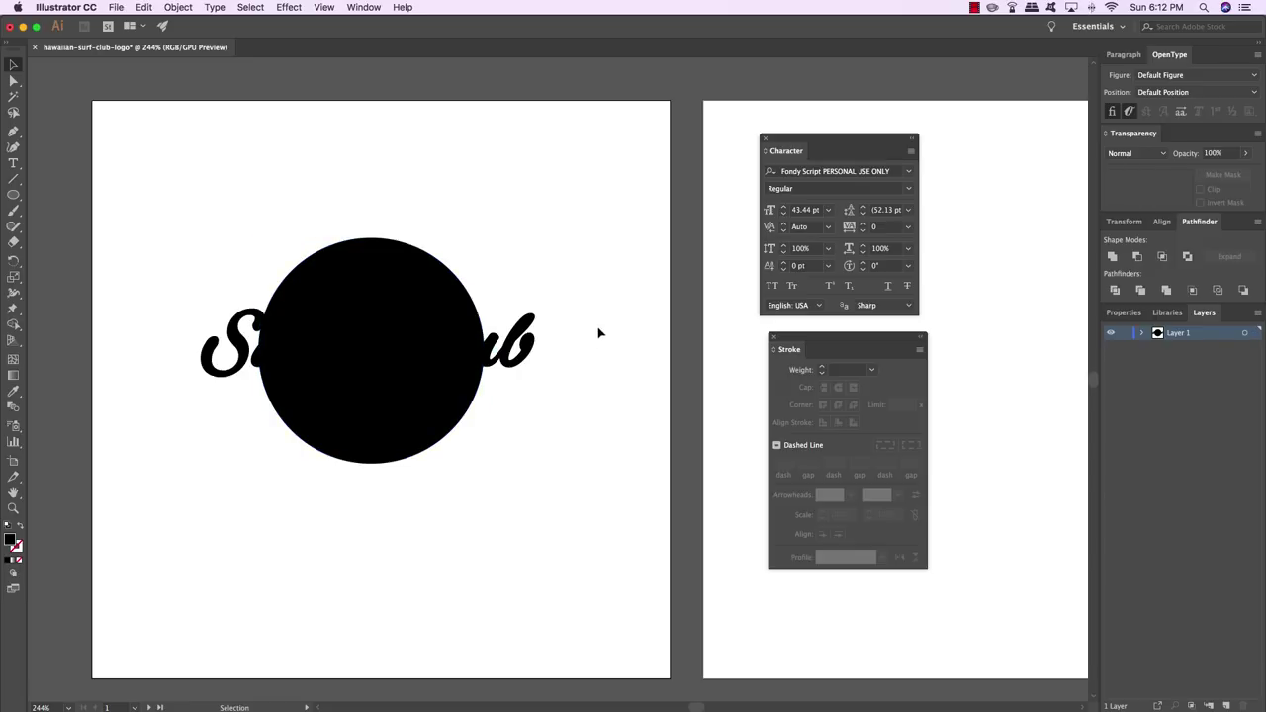
click(532, 348)
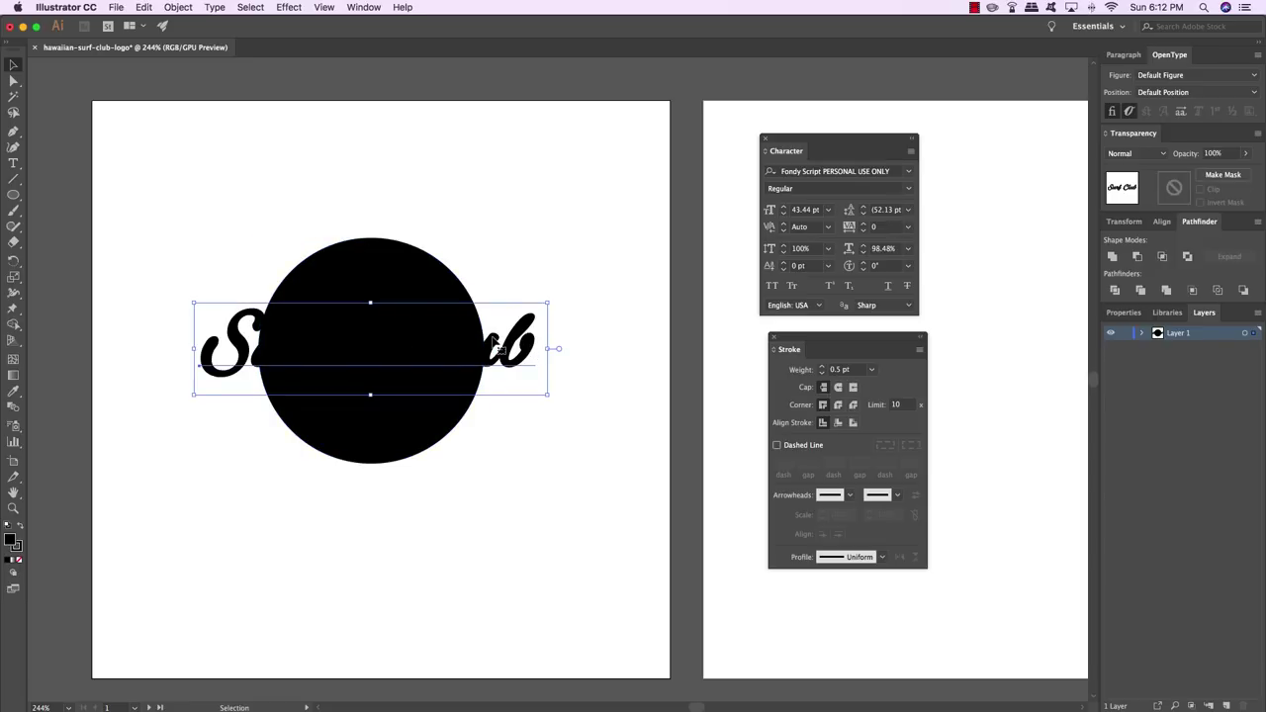
Convert Surf Club to outlines and expand its fill and stroke
click(182, 7)
mouse_move(212, 7)
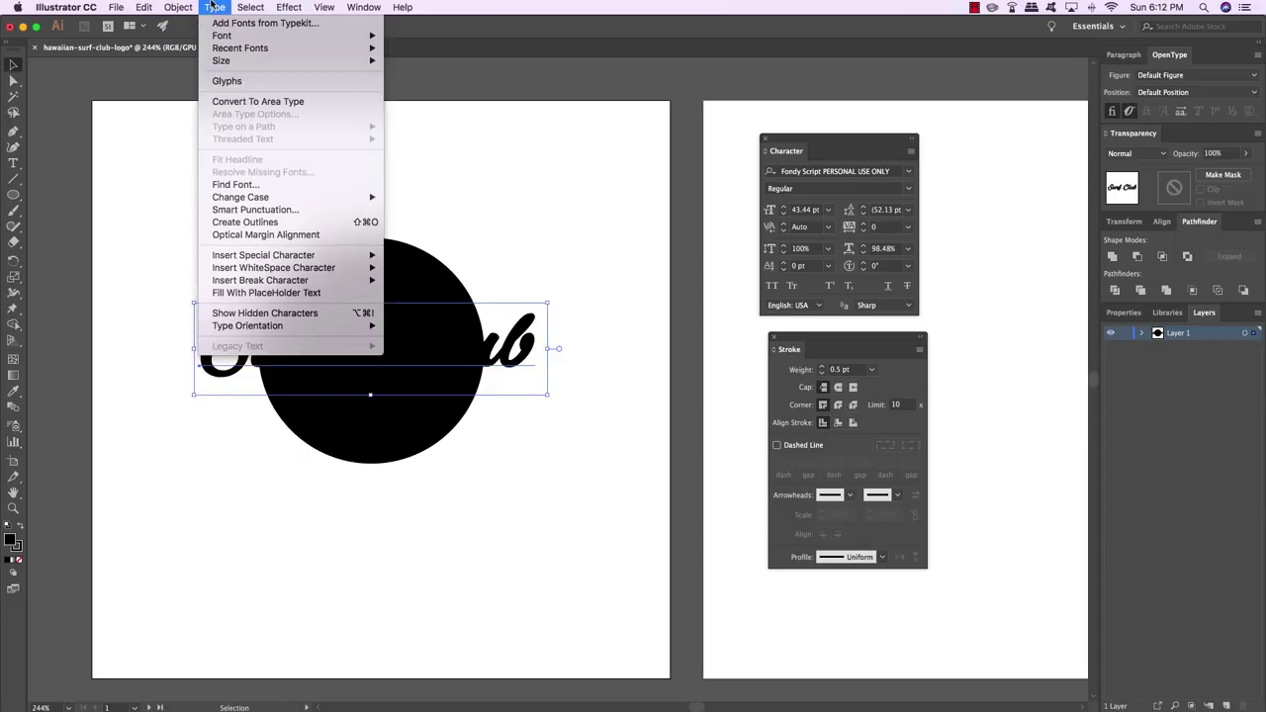
click(278, 223)
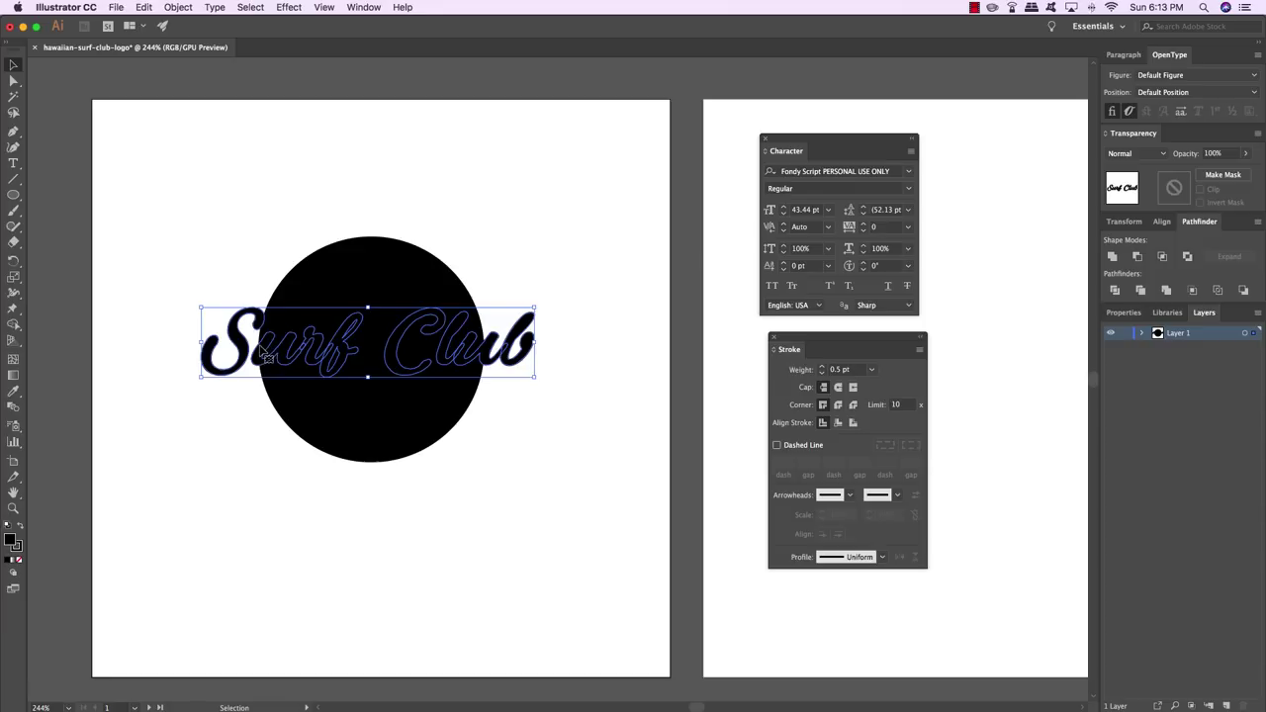
click(178, 7)
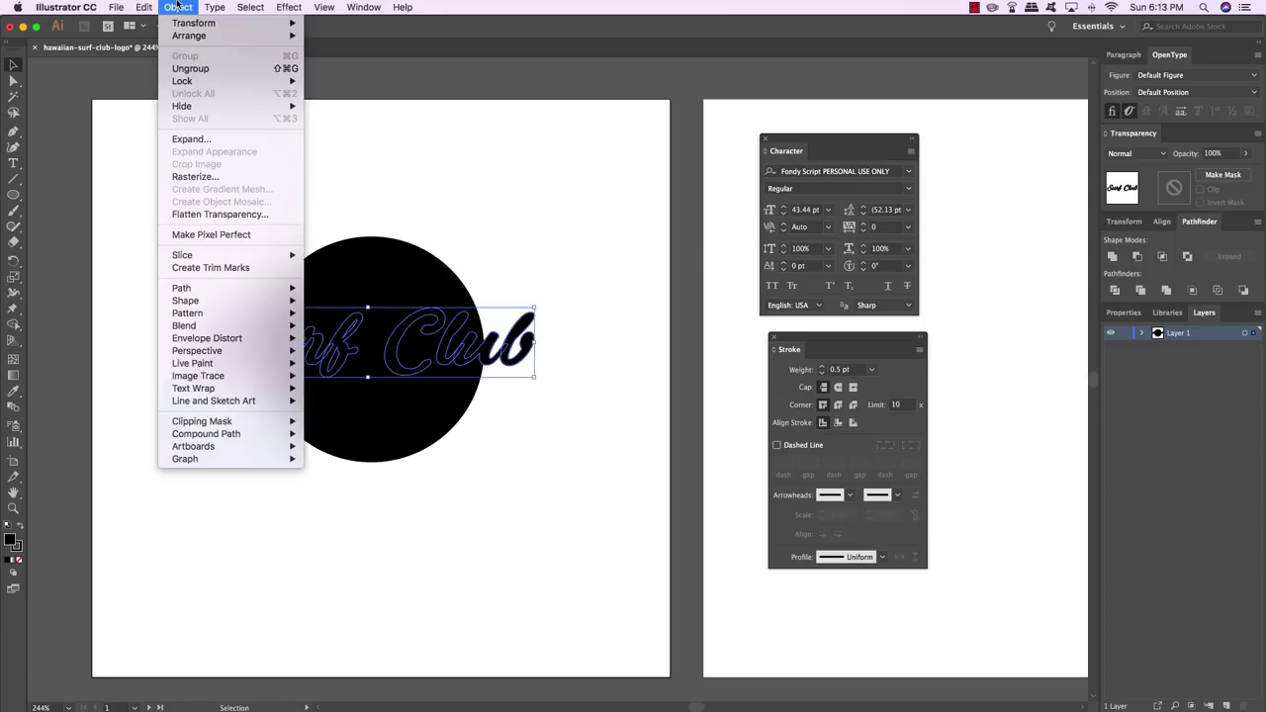
click(192, 139)
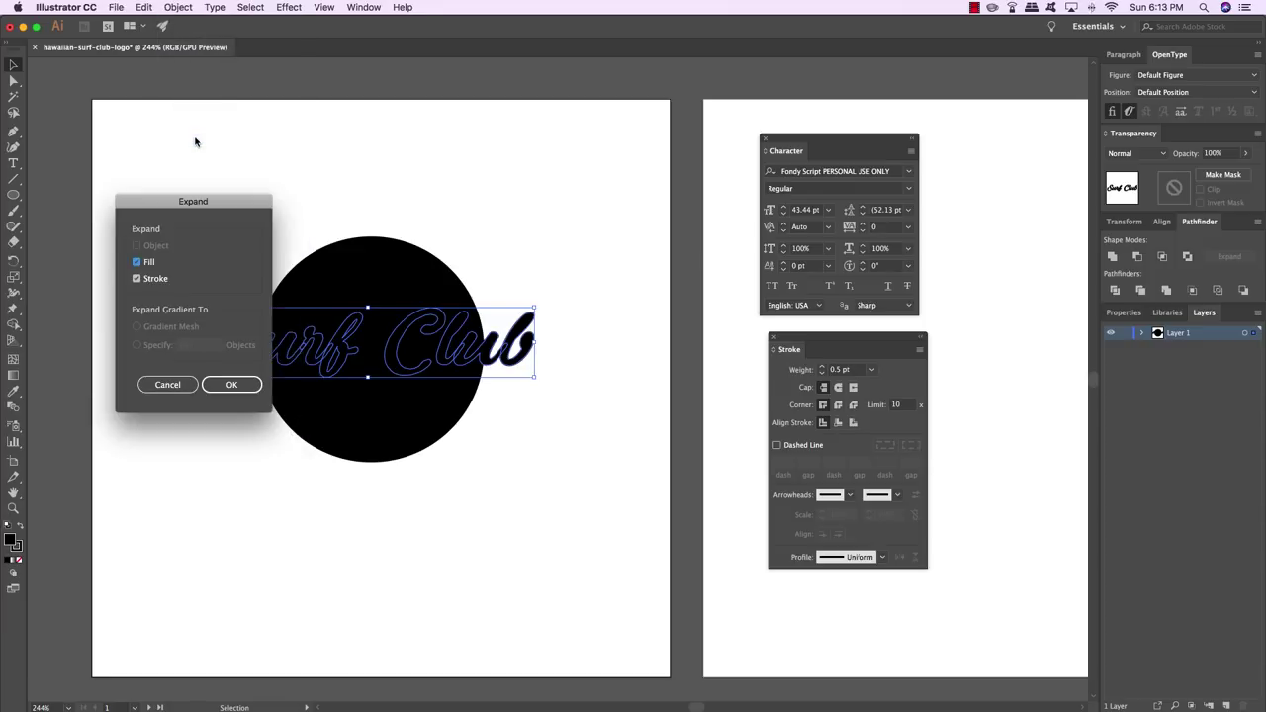
click(237, 385)
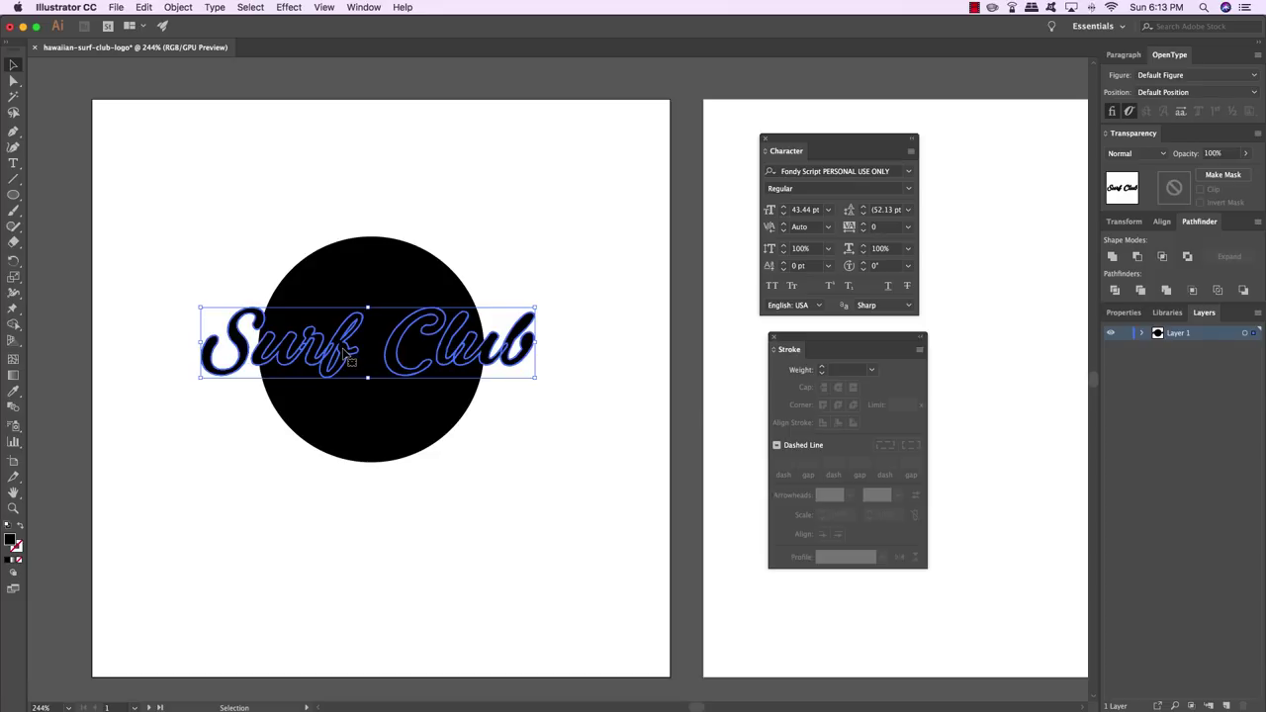
Merge the overlapping letter shapes with Pathfinder
click(364, 7)
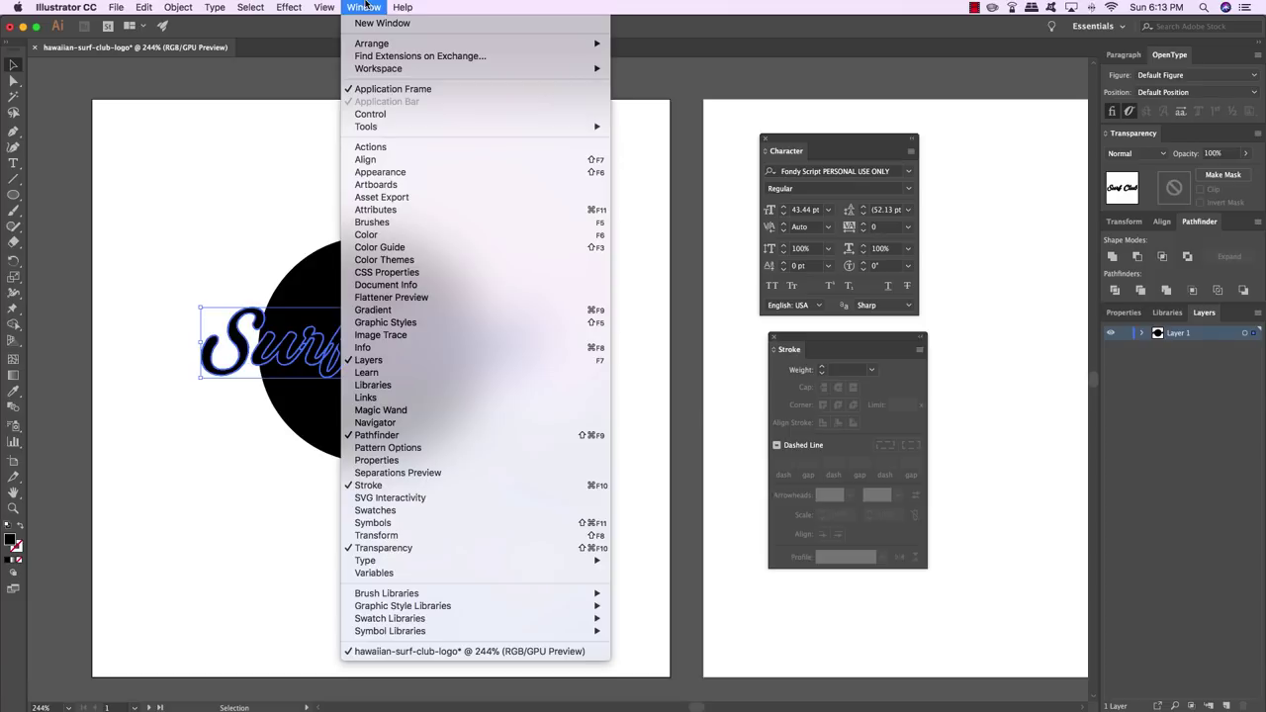
click(392, 439)
drag(1199, 222, 529, 150)
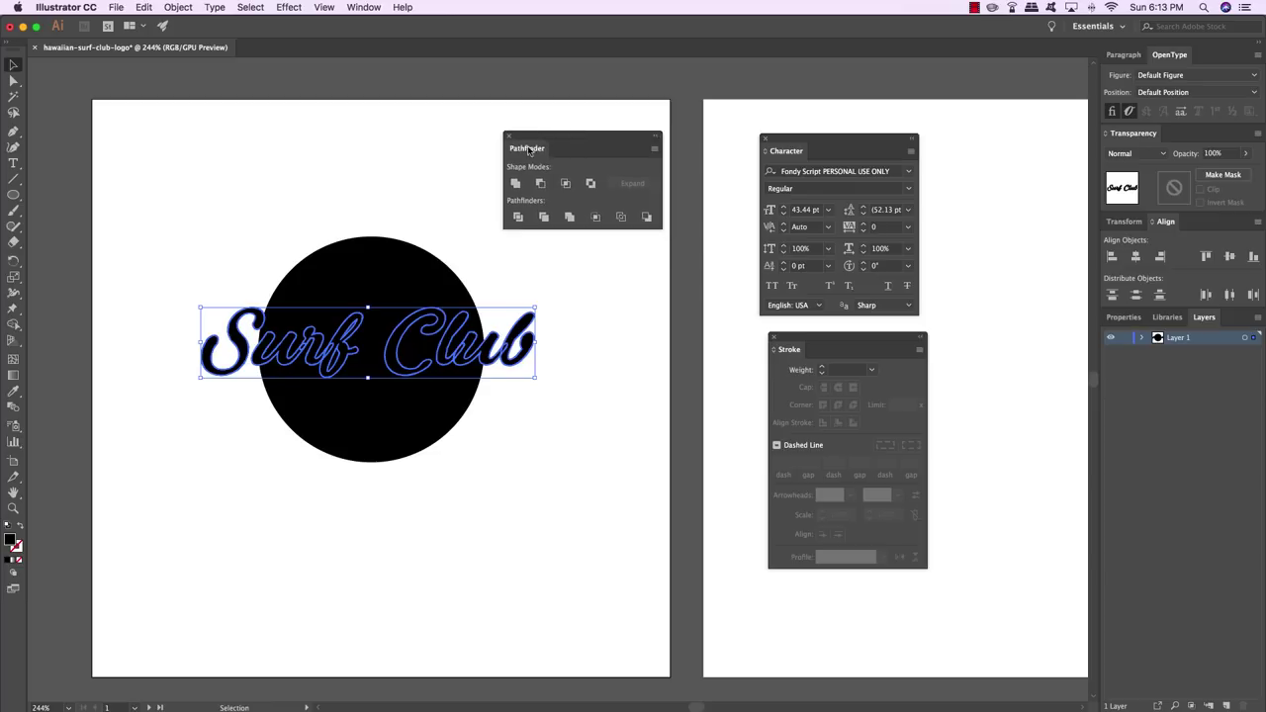
click(569, 218)
Move the outlined lettering straight down below the circle
click(604, 358)
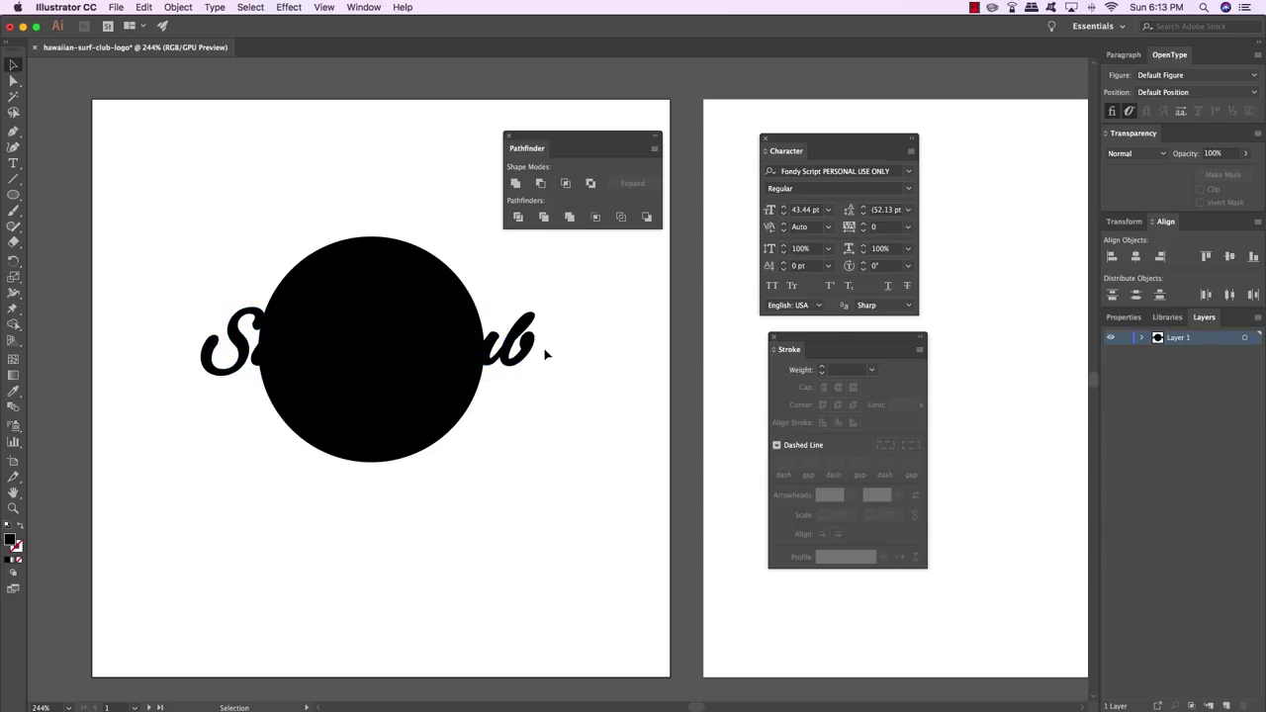
click(533, 351)
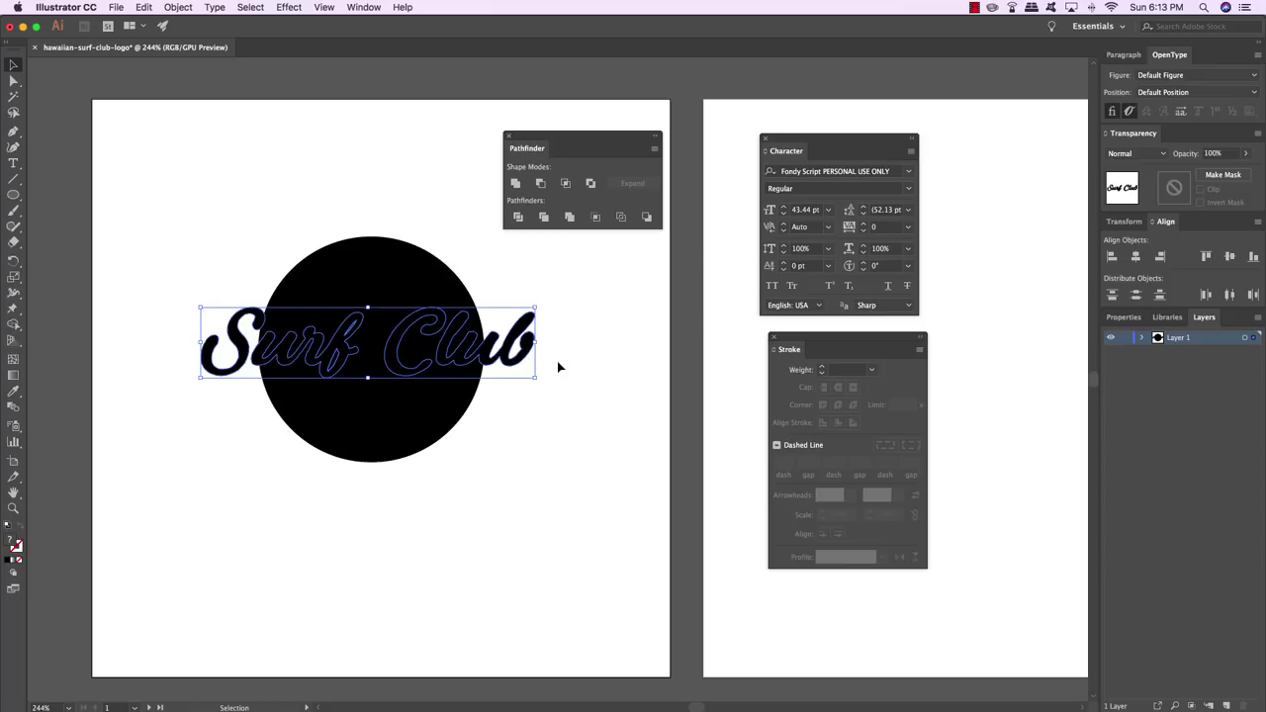
drag(535, 343, 540, 516)
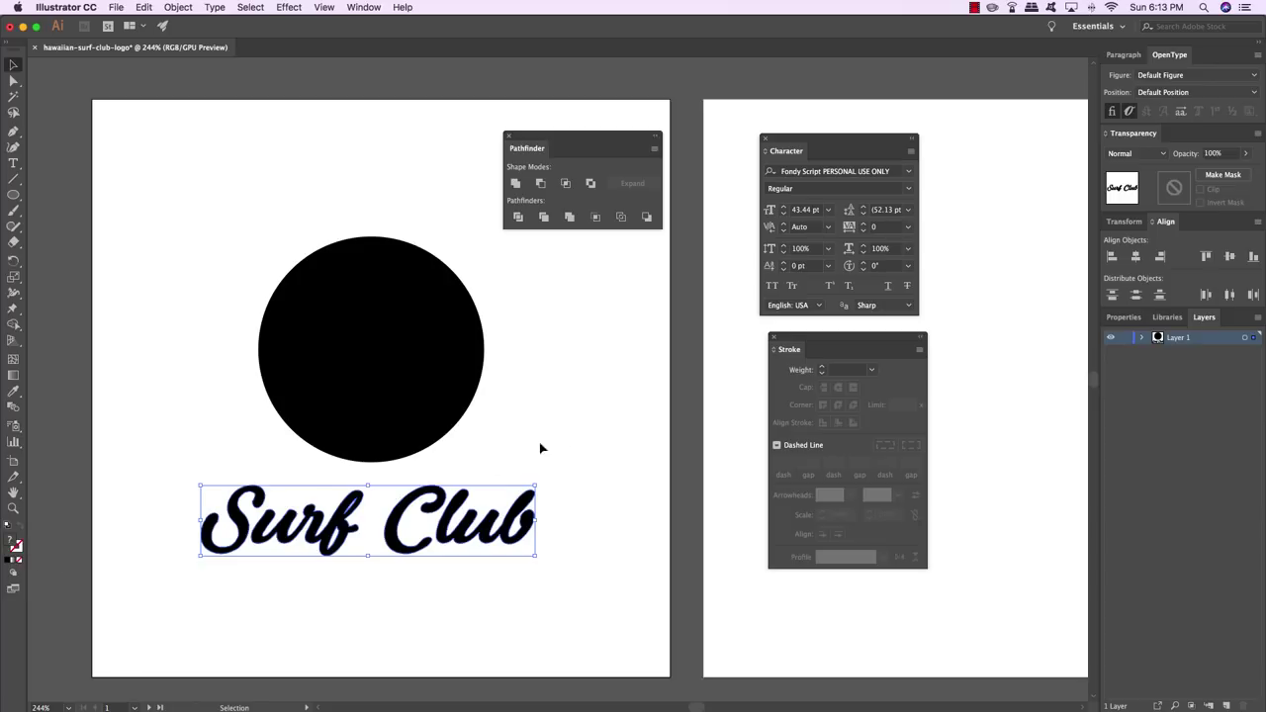
click(570, 440)
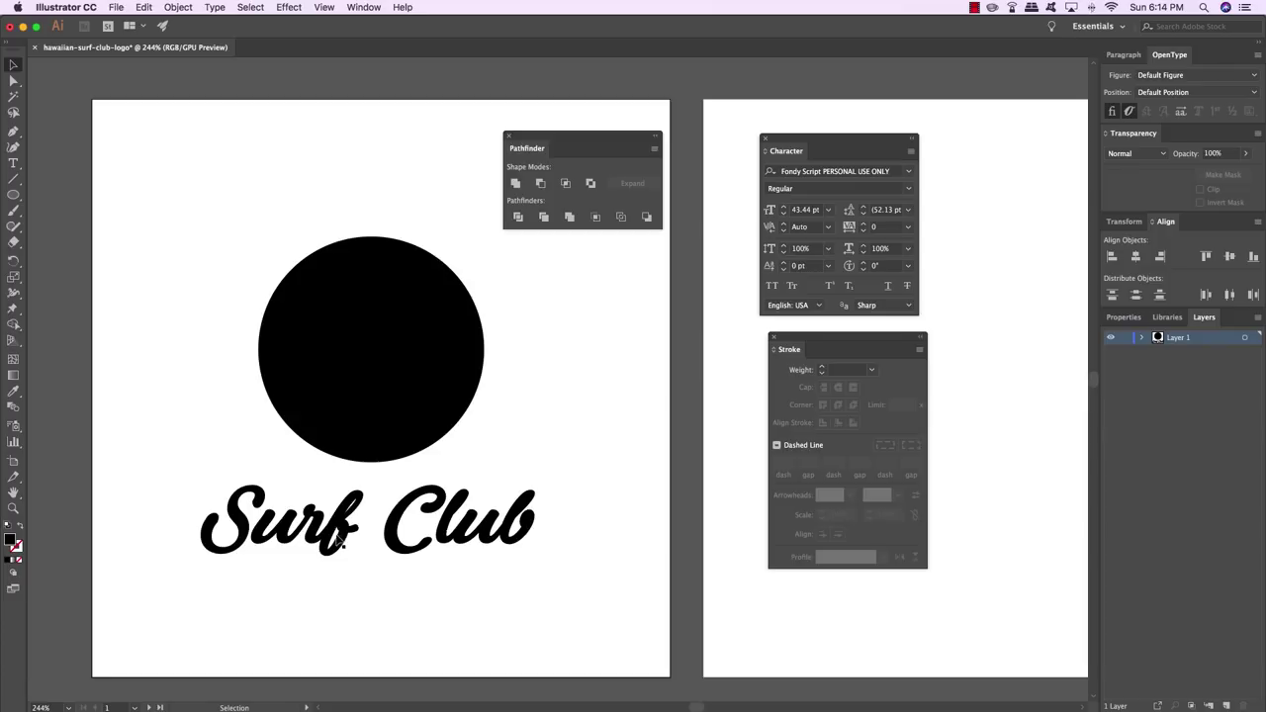
click(524, 509)
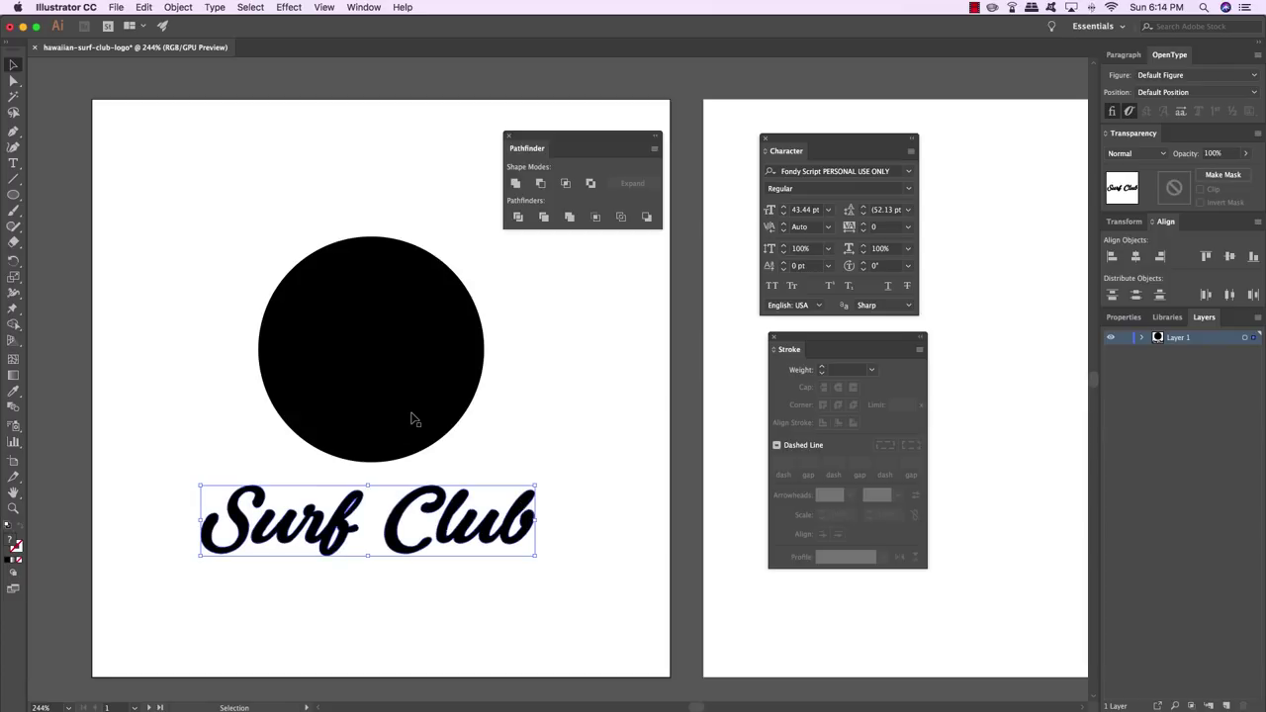
Give the lettering the circle's black fill using the Eyedropper
key(i)
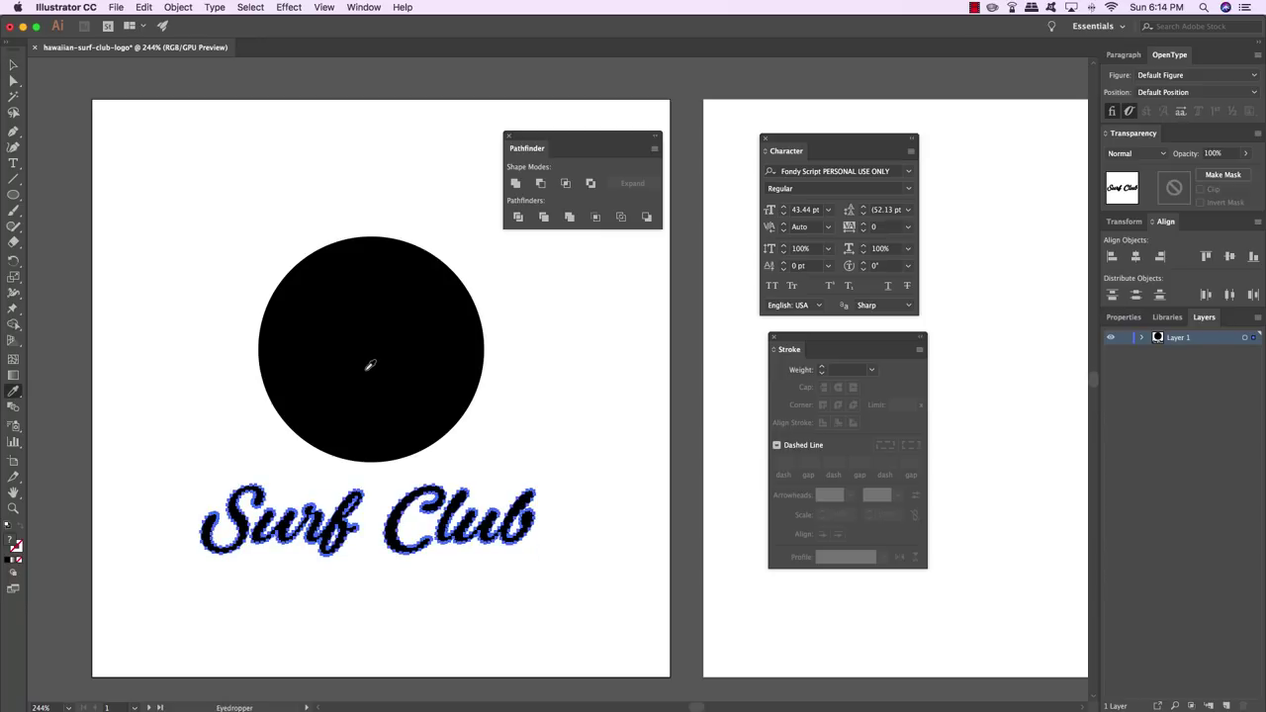
click(370, 365)
key(super+equal)
key(super+equal)
key(super+equal)
key(super+equal)
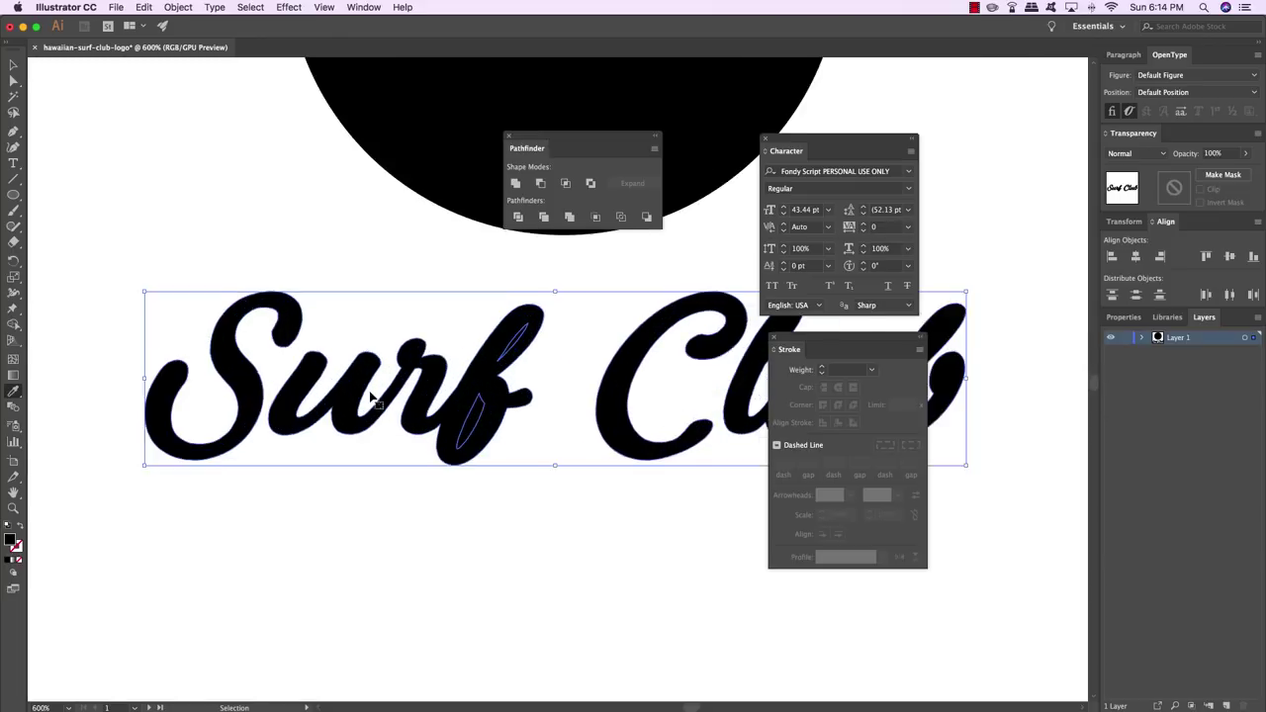
scroll(371, 395, right, 5)
scroll(371, 396, up, 1)
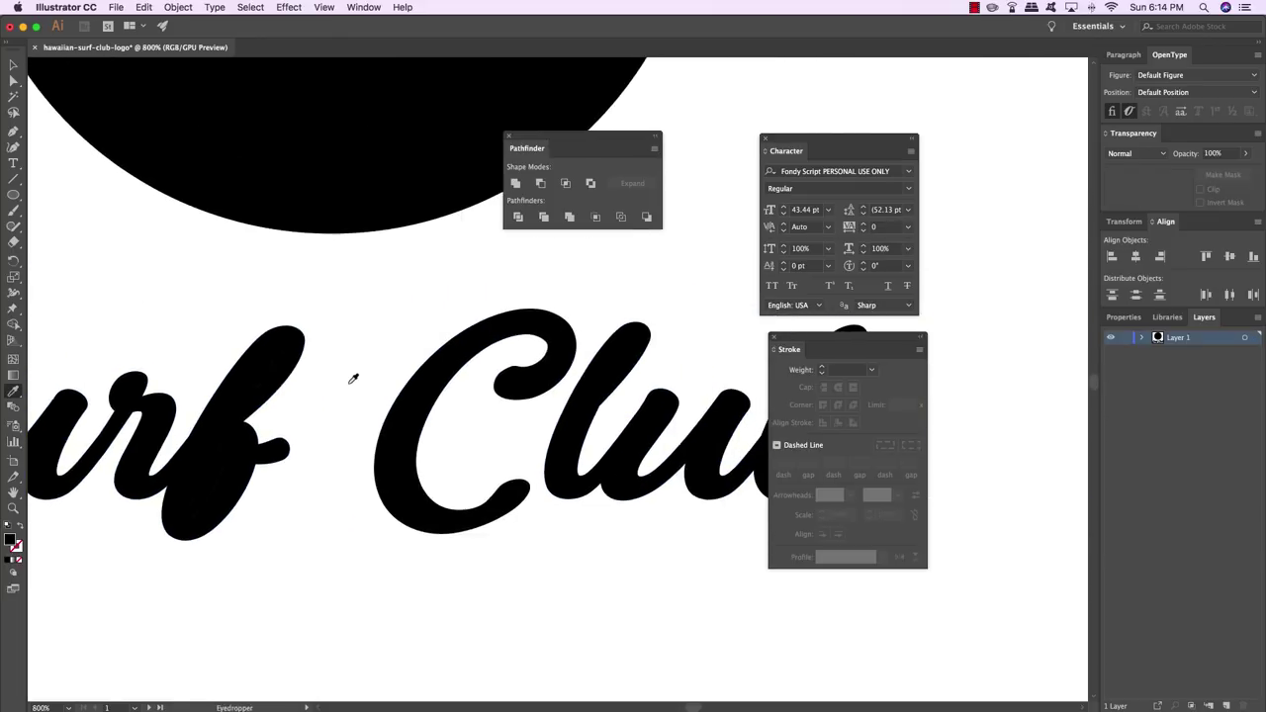
Delete the small leftover shapes inside and at the top of the f
key(a)
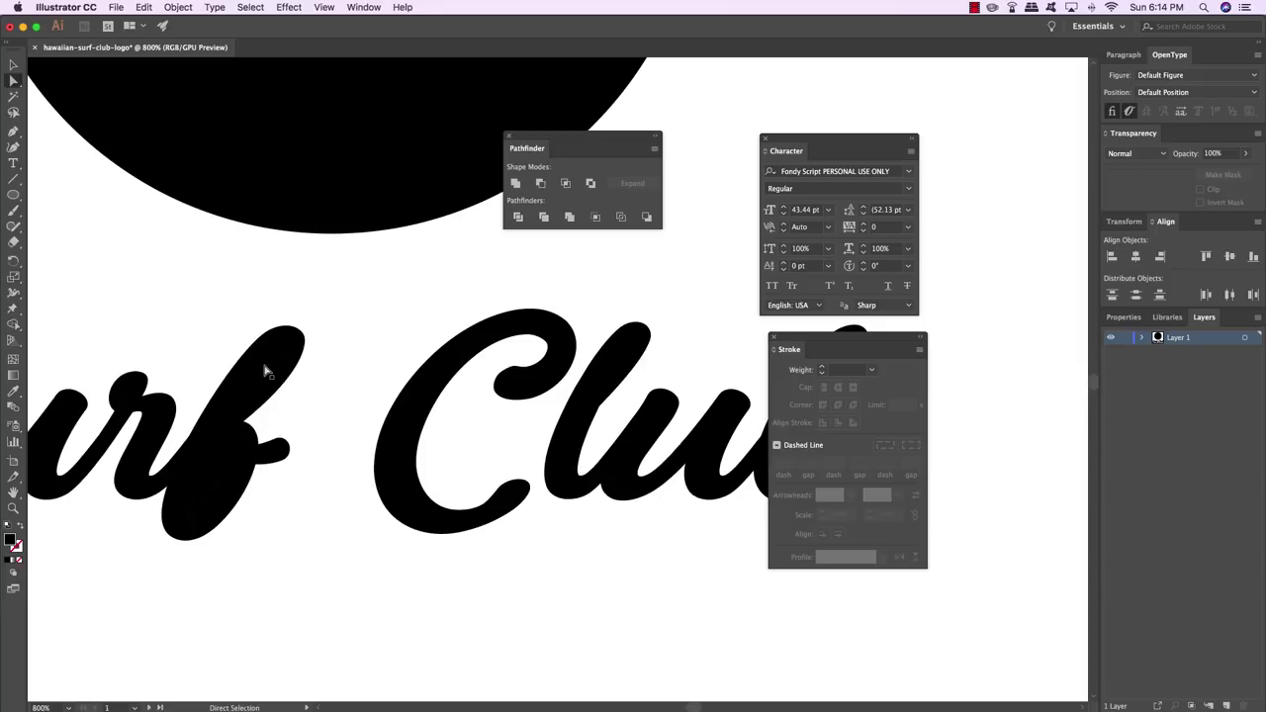
click(213, 483)
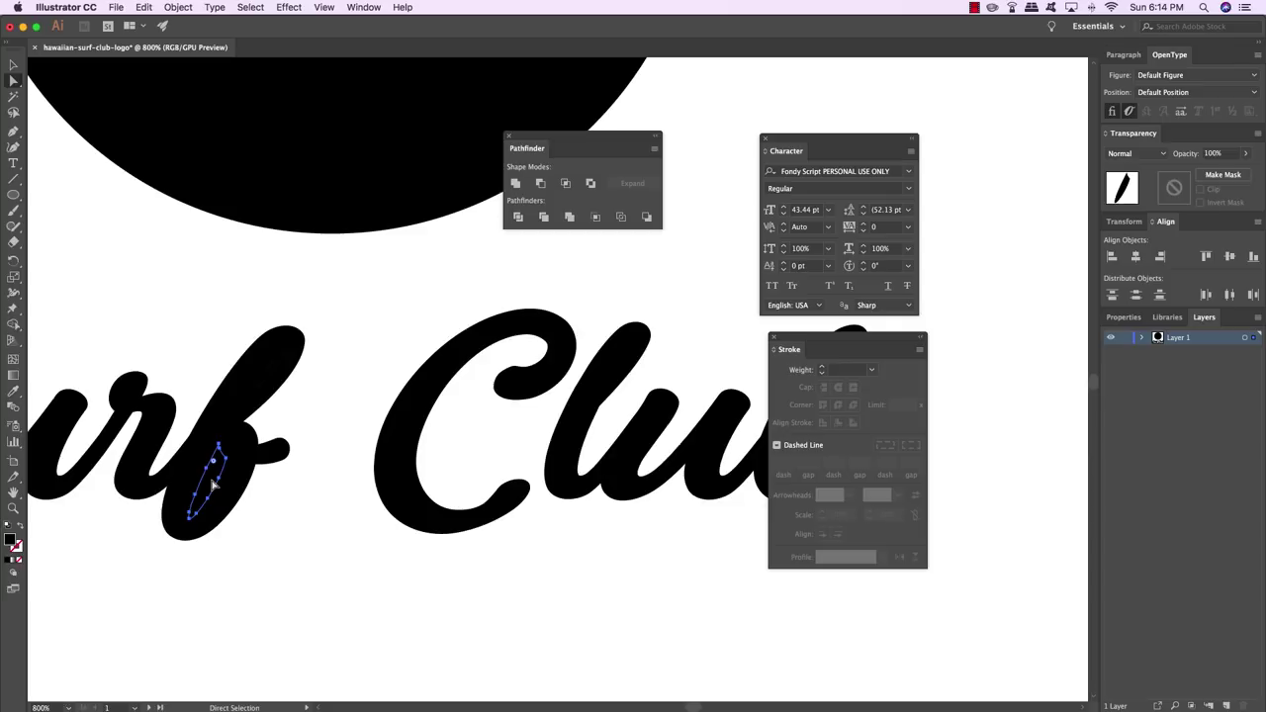
key(Delete)
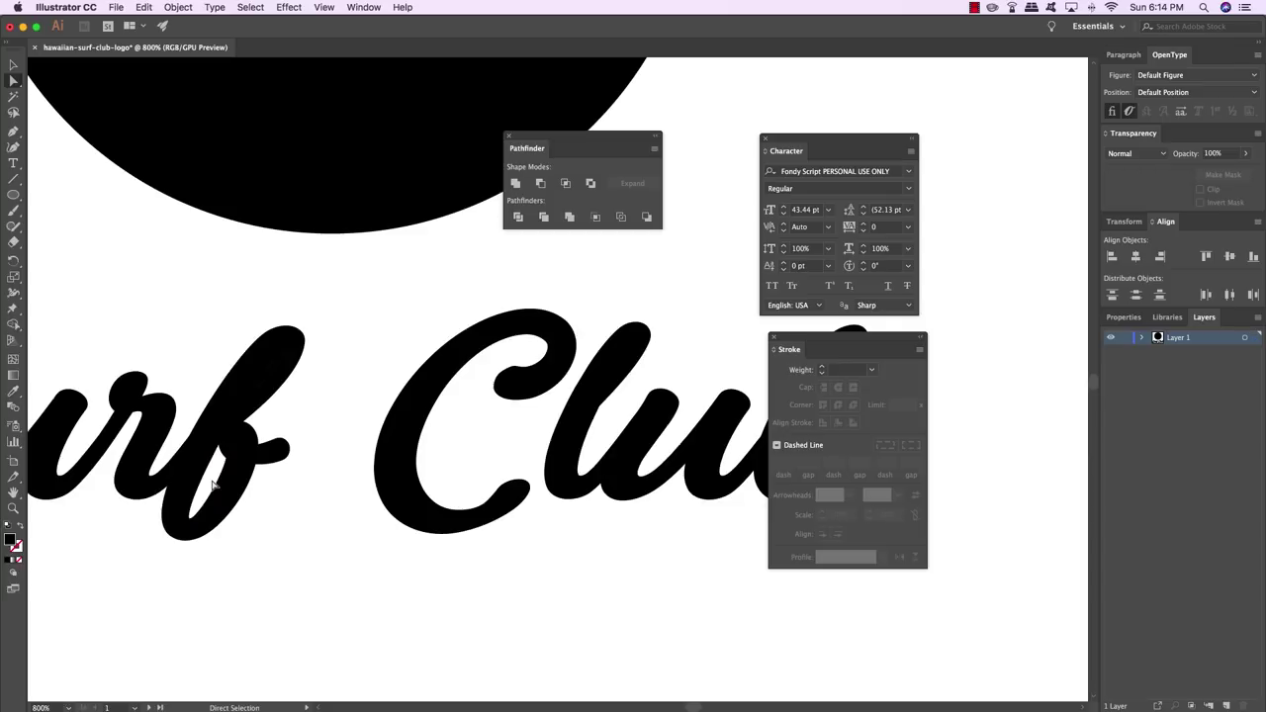
click(269, 376)
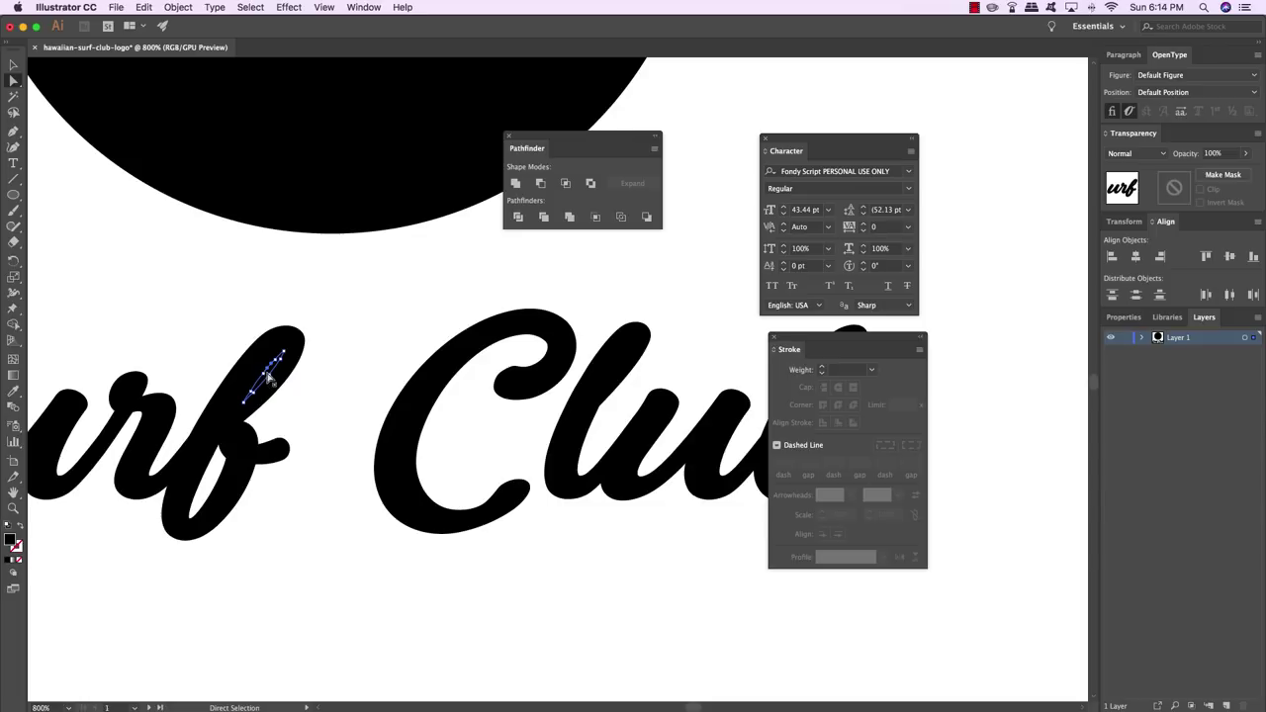
click(268, 372)
click(269, 376)
key(Delete)
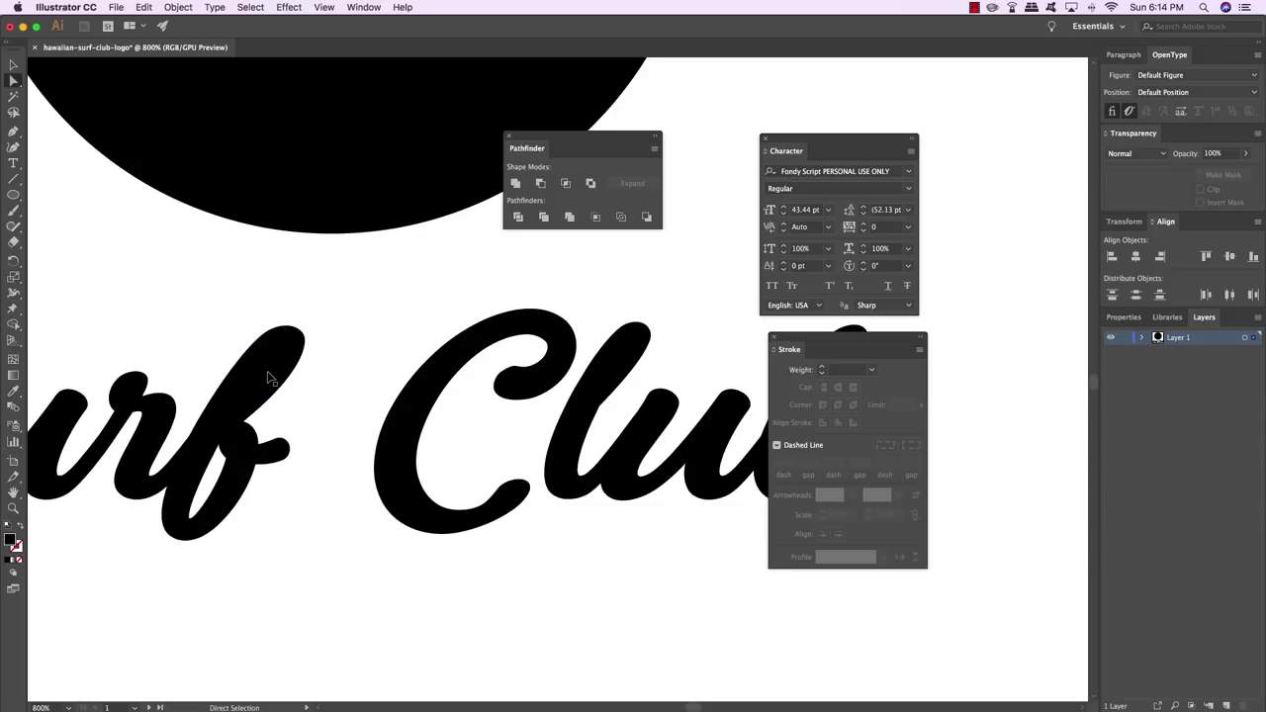
Restore the shape at the top of the f and zoom back out to the whole logo
key(super+z)
key(super+equal)
key(super+equal)
key(Delete)
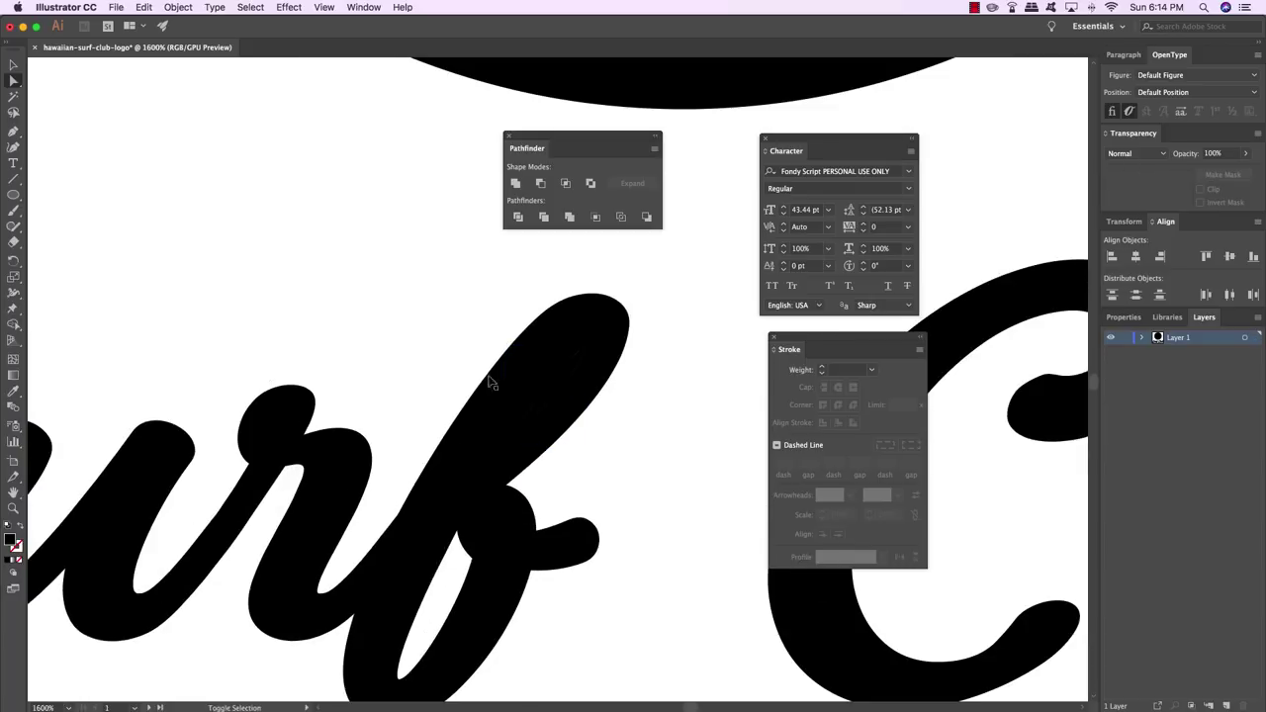
key(super+z)
key(super+shift+a)
key(v)
key(super+minus)
key(super+minus)
key(super+minus)
key(super+minus)
key(super+minus)
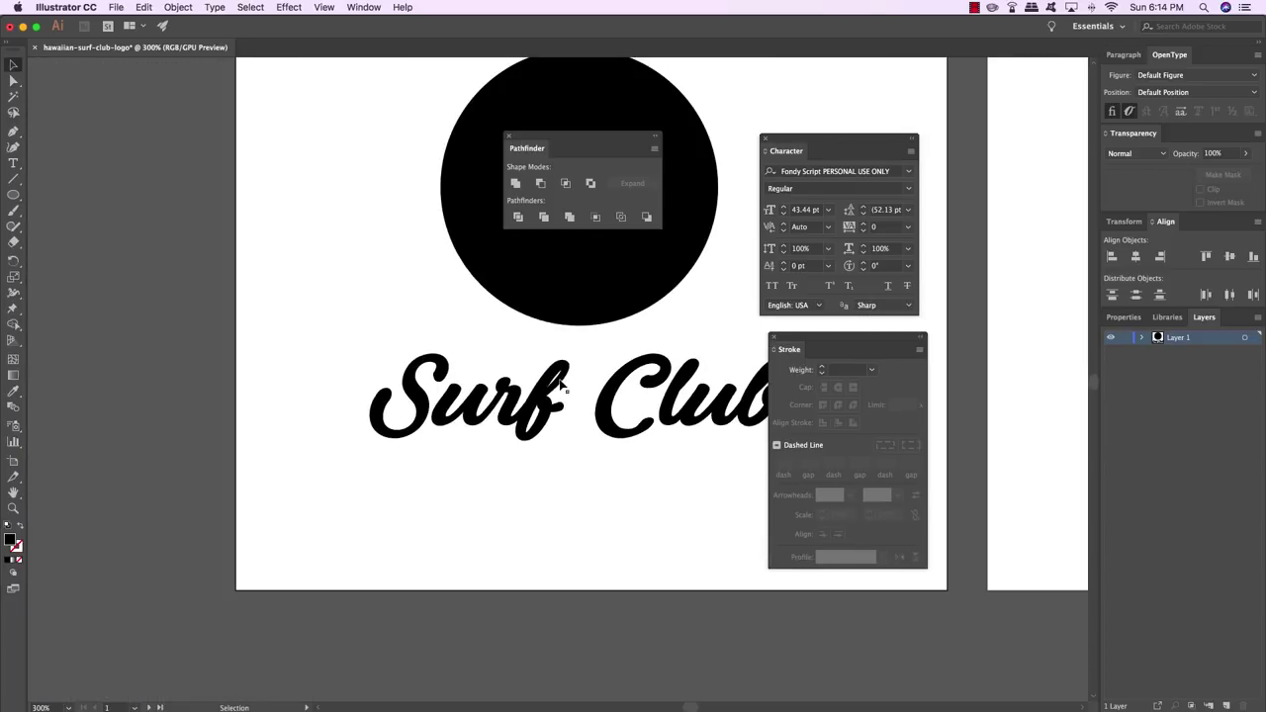
scroll(497, 526, up, 3)
scroll(497, 526, right, 5)
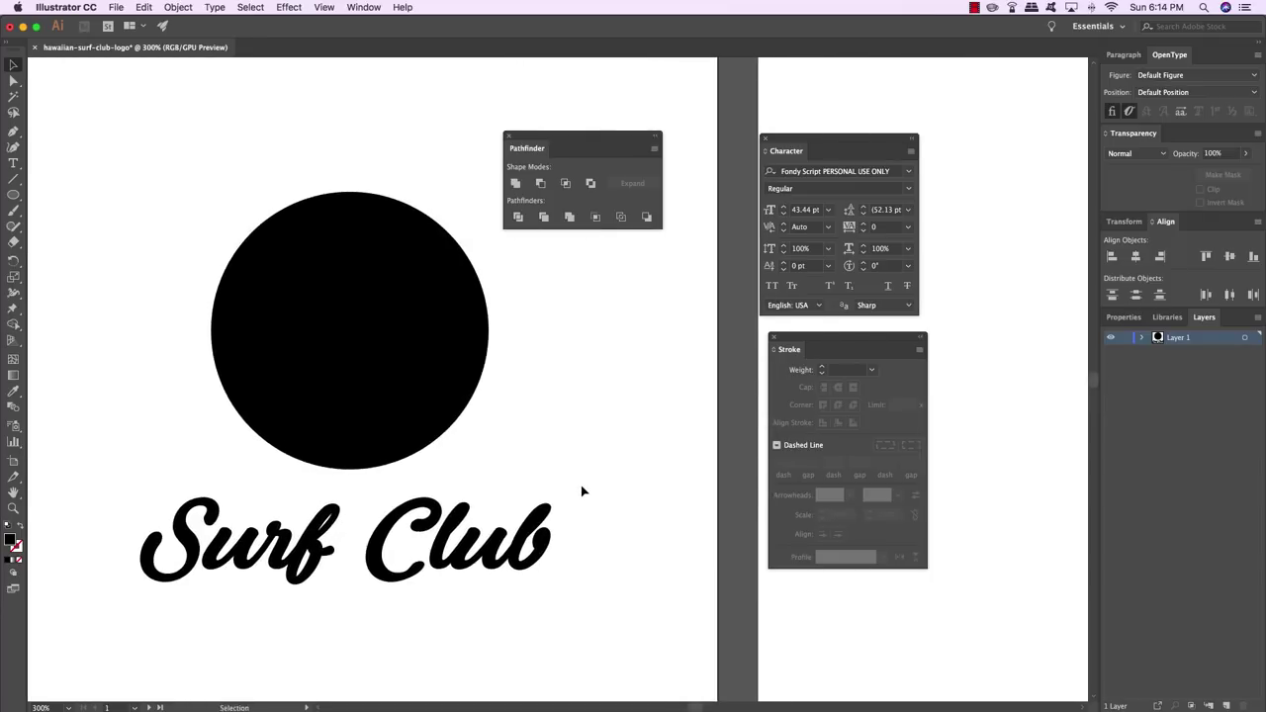
Drag the Surf Club lettering up across the middle of the circle
click(570, 508)
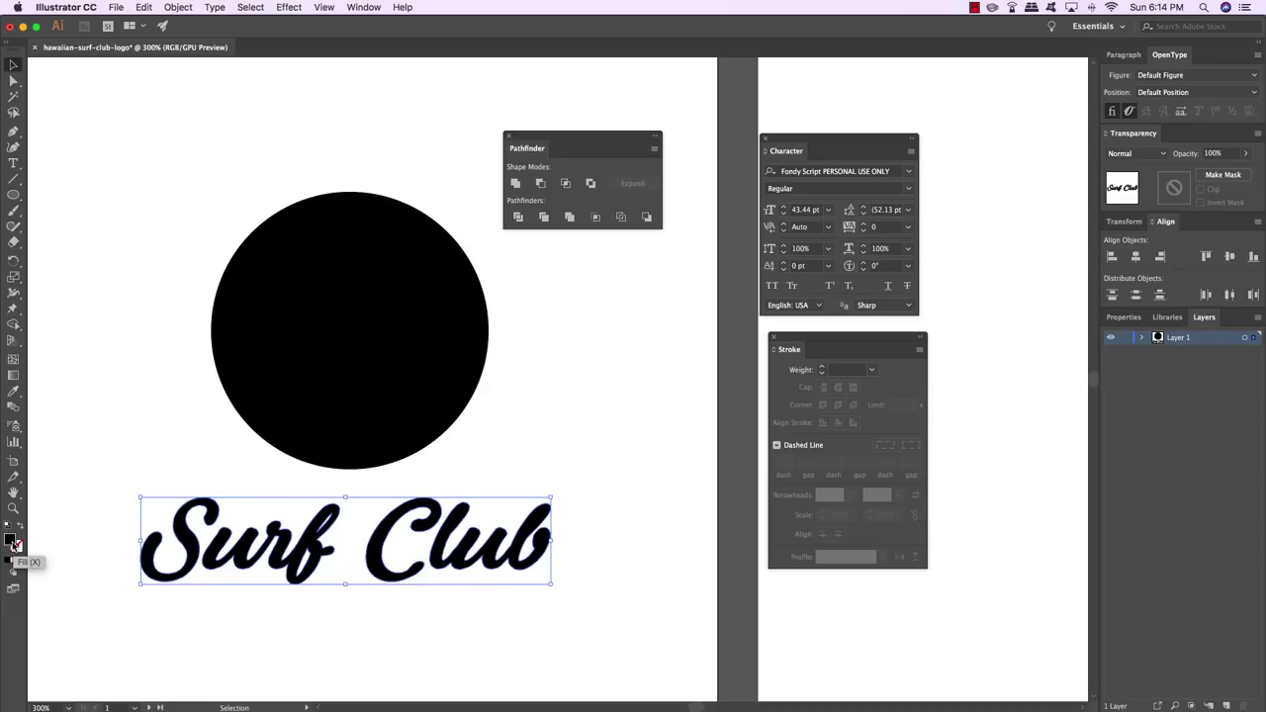
click(189, 280)
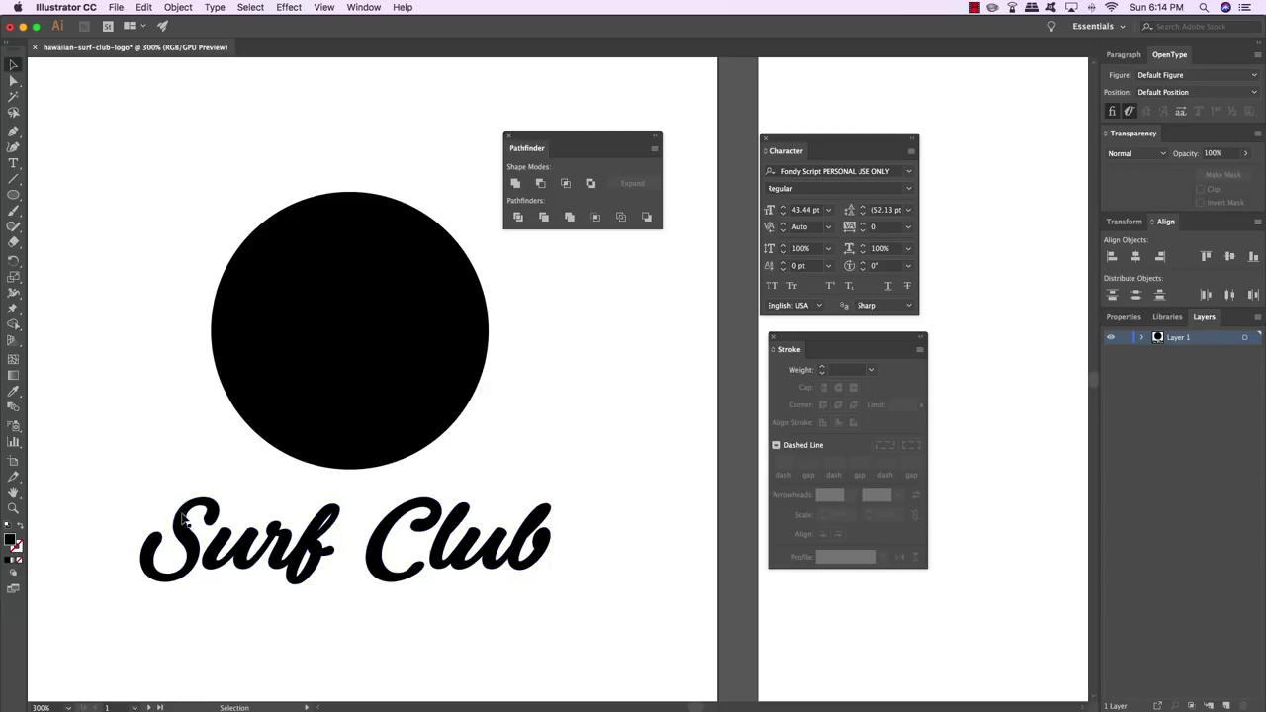
drag(168, 532, 168, 314)
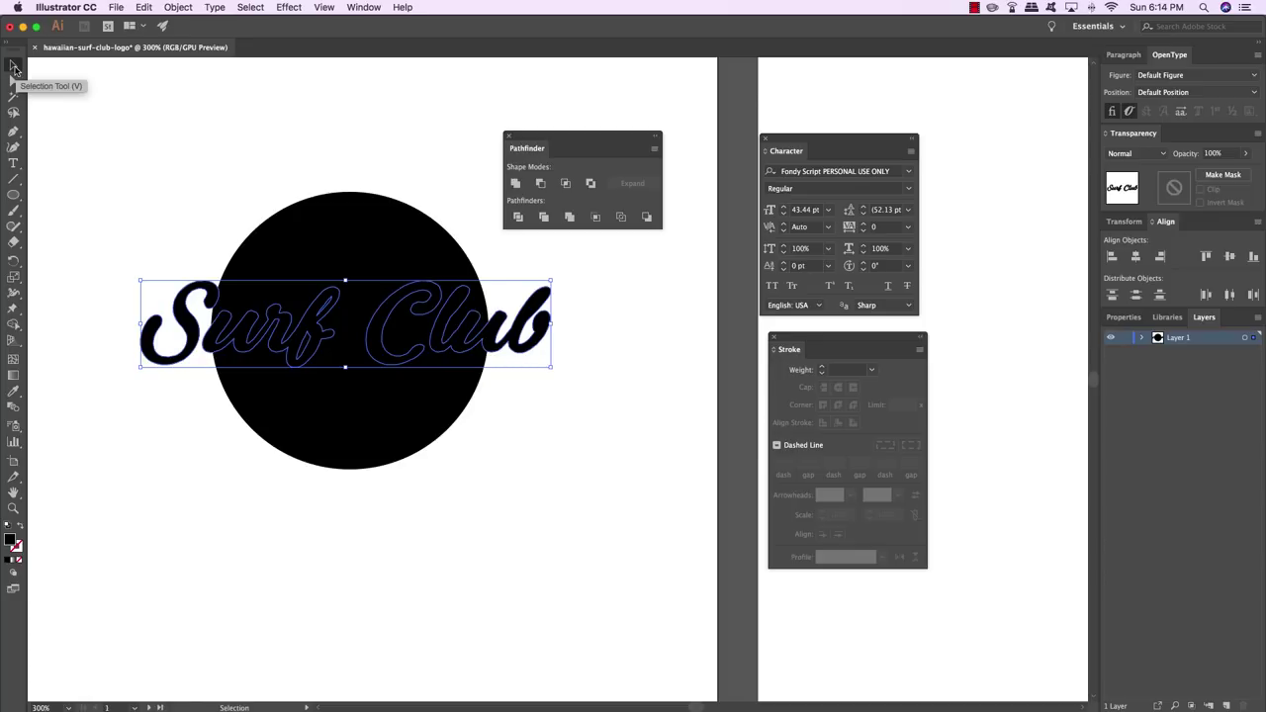
drag(339, 240, 371, 210)
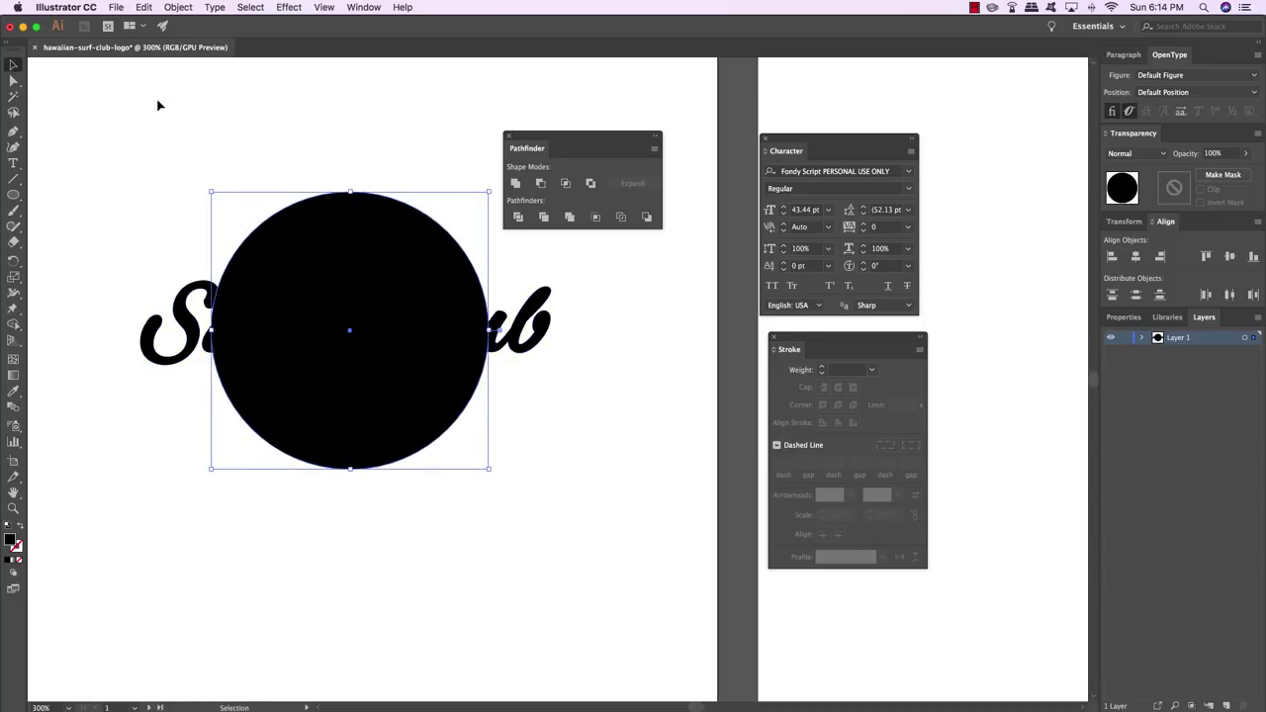
Try moving the letter S alone with Direct Selection, then undo it
click(13, 83)
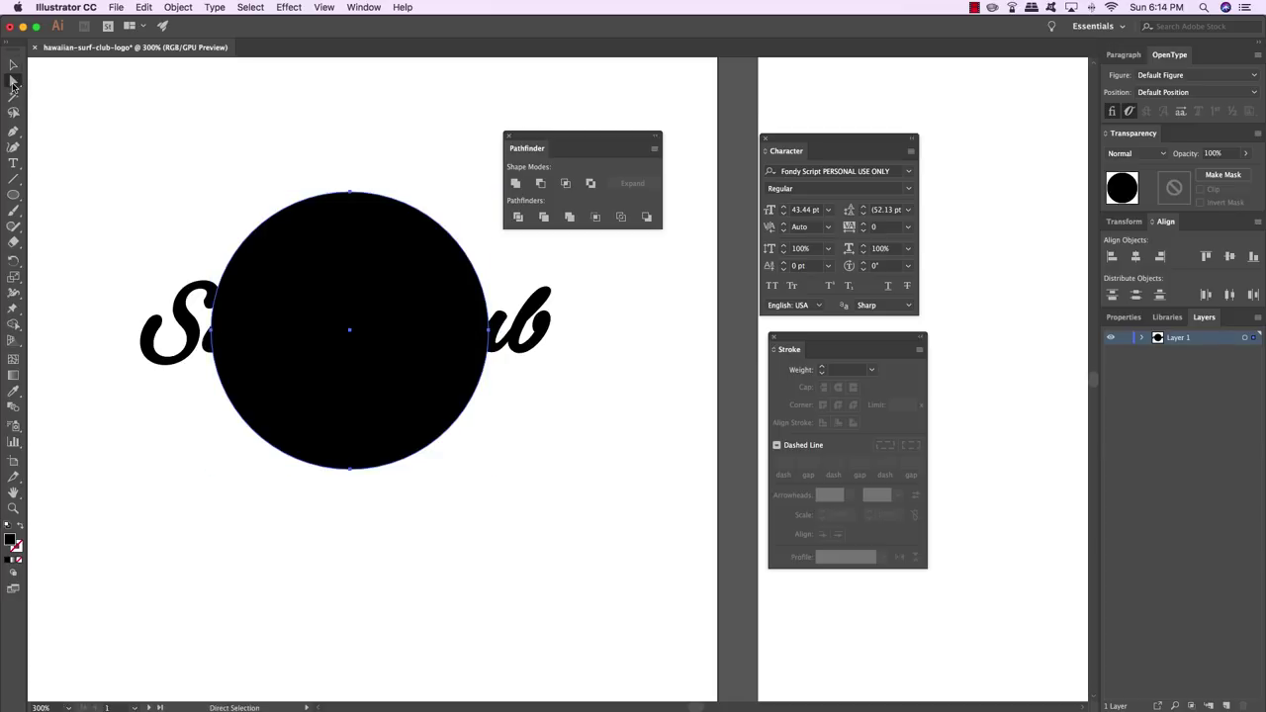
click(186, 323)
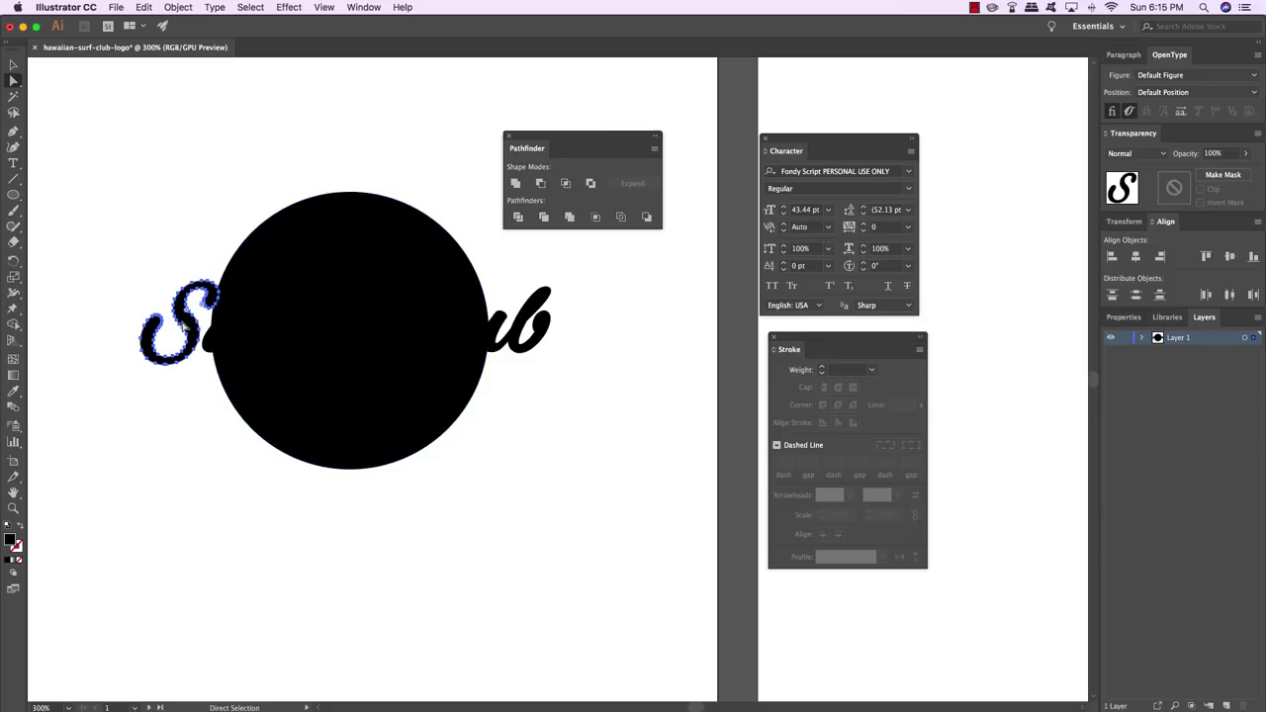
drag(184, 323, 140, 293)
key(super+z)
click(173, 219)
key(v)
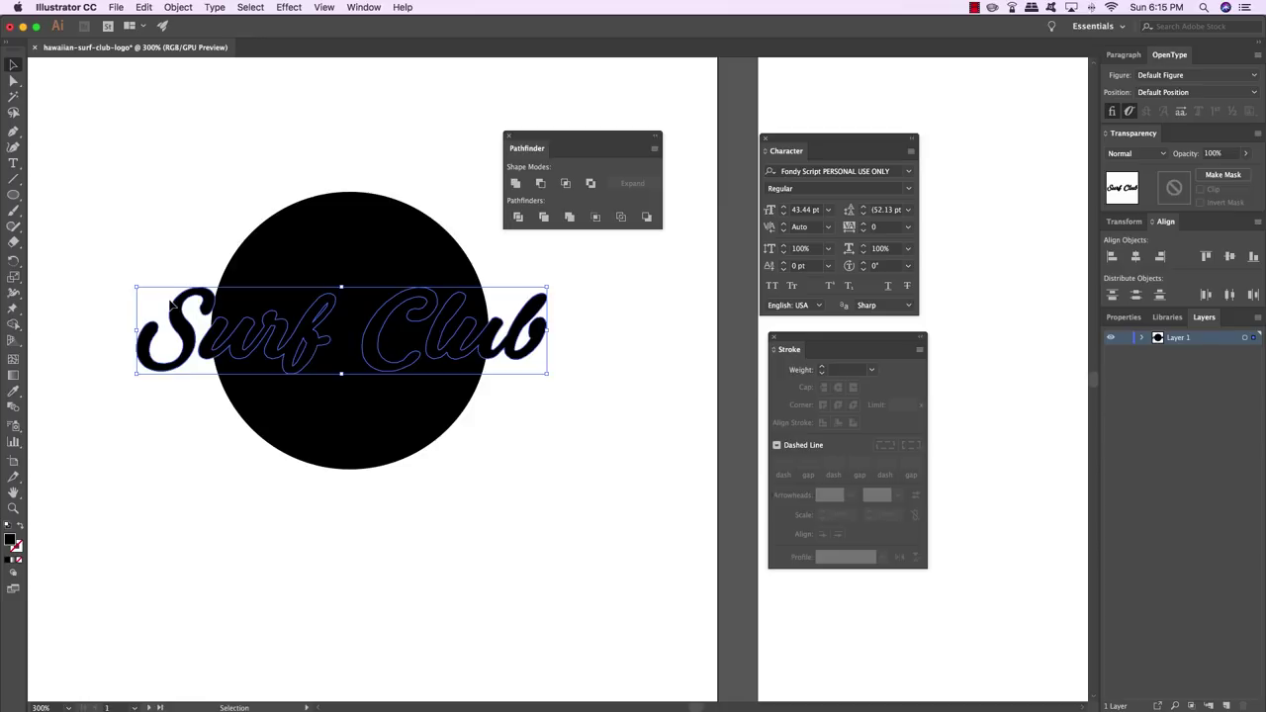
Apply a 4 px Offset Path around the Surf Club lettering
click(179, 7)
mouse_move(215, 290)
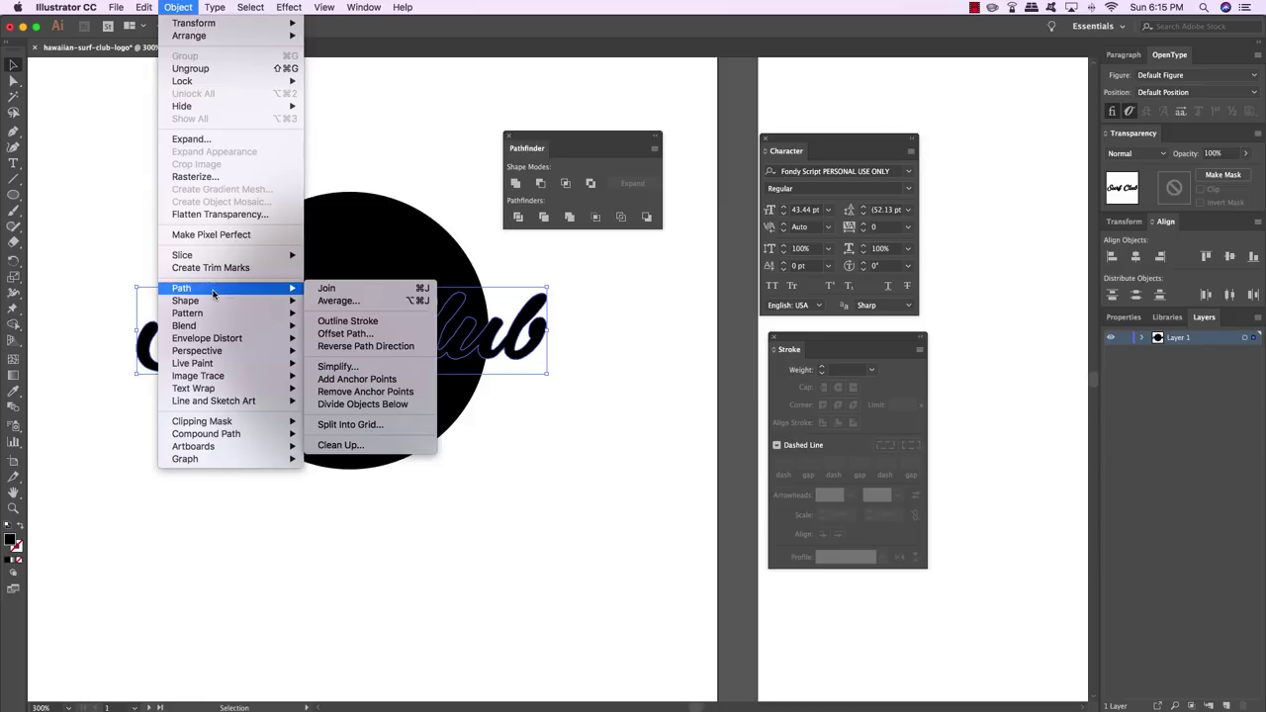
click(342, 333)
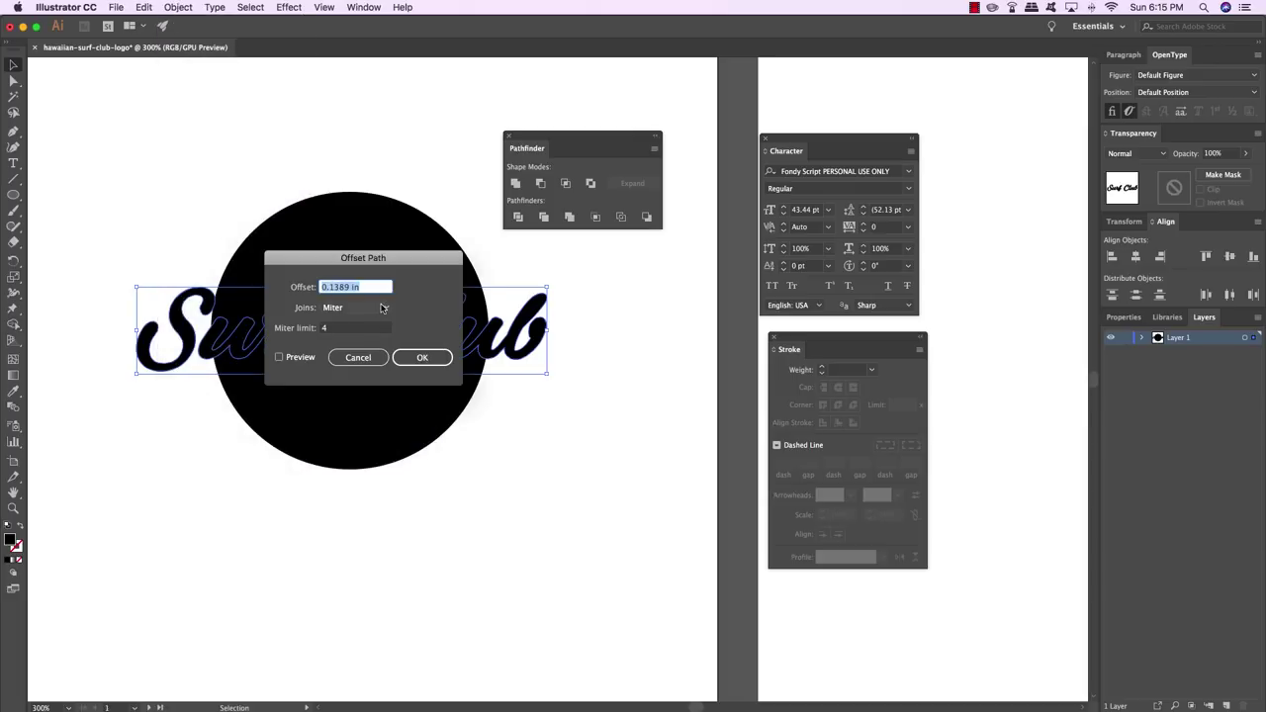
text(4)
click(279, 358)
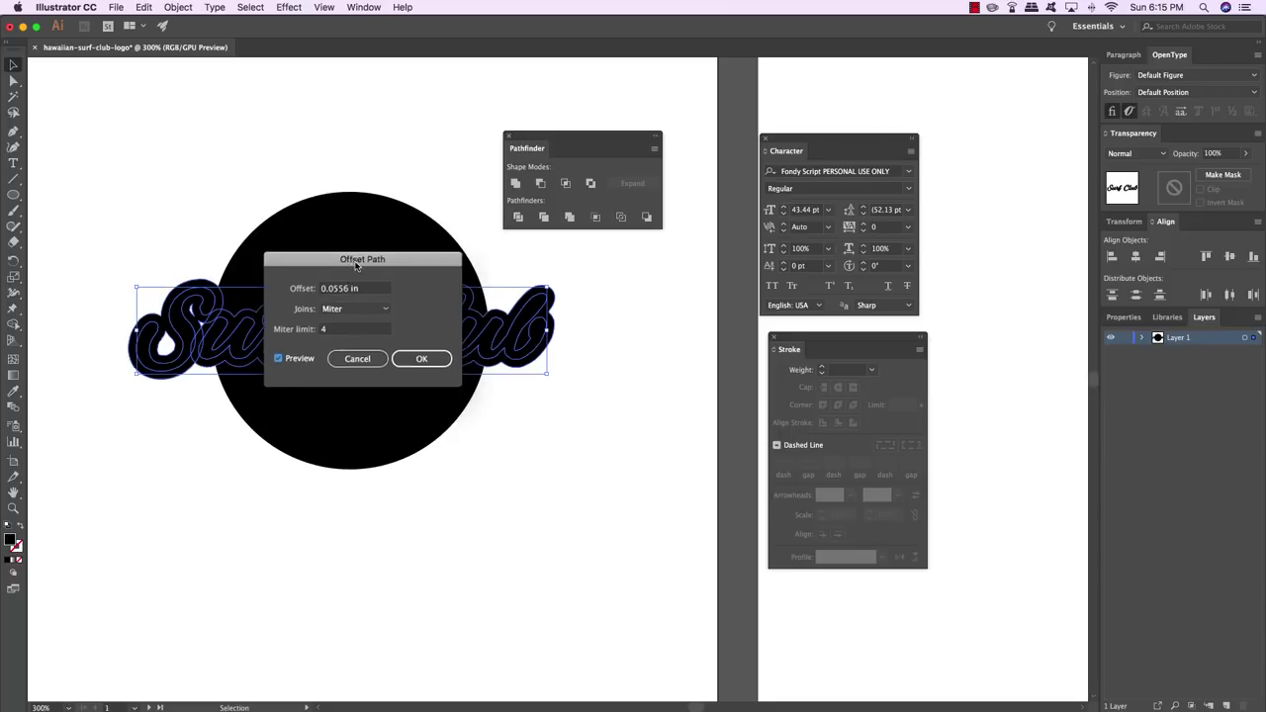
drag(358, 259, 306, 452)
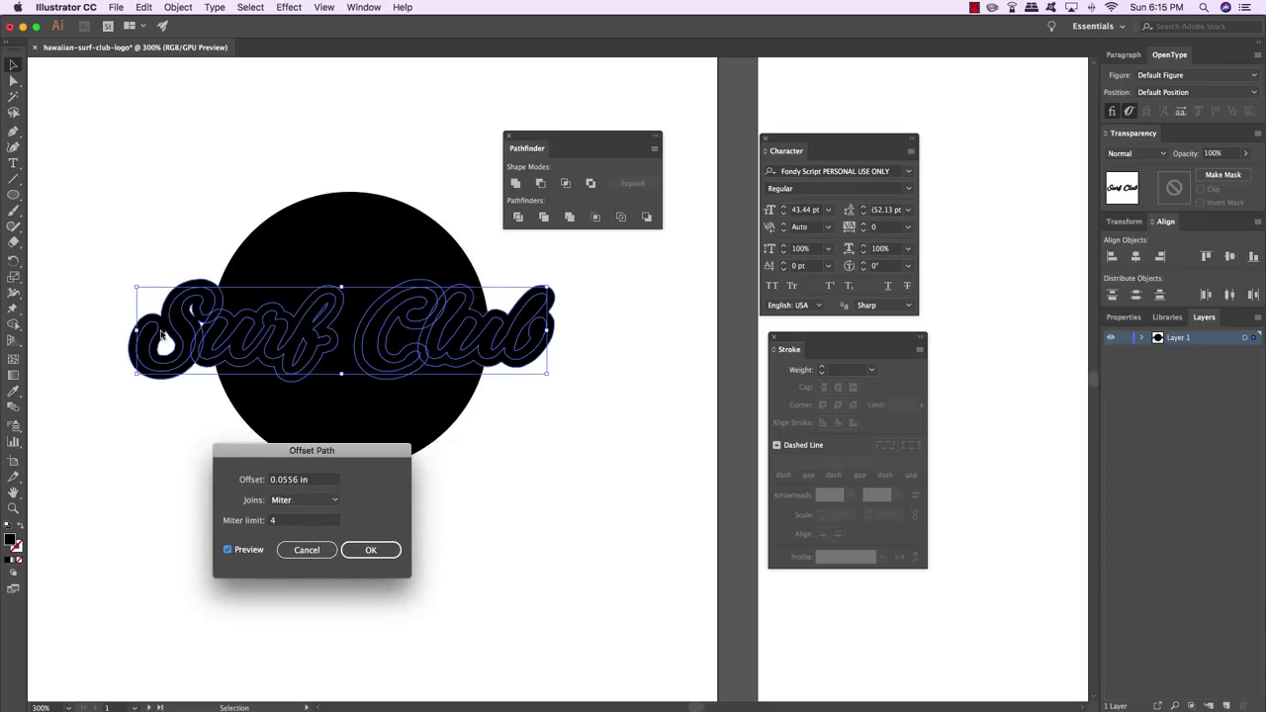
click(370, 550)
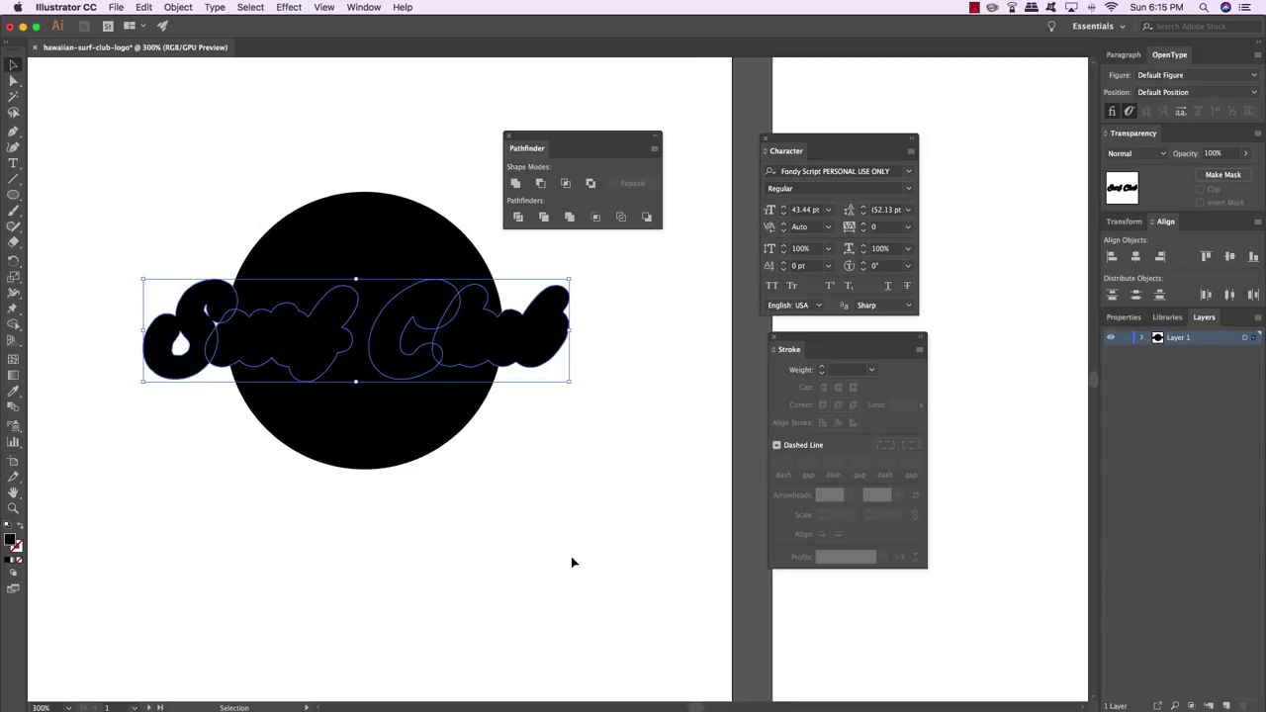
Fill the offset outline with white
key(Delete)
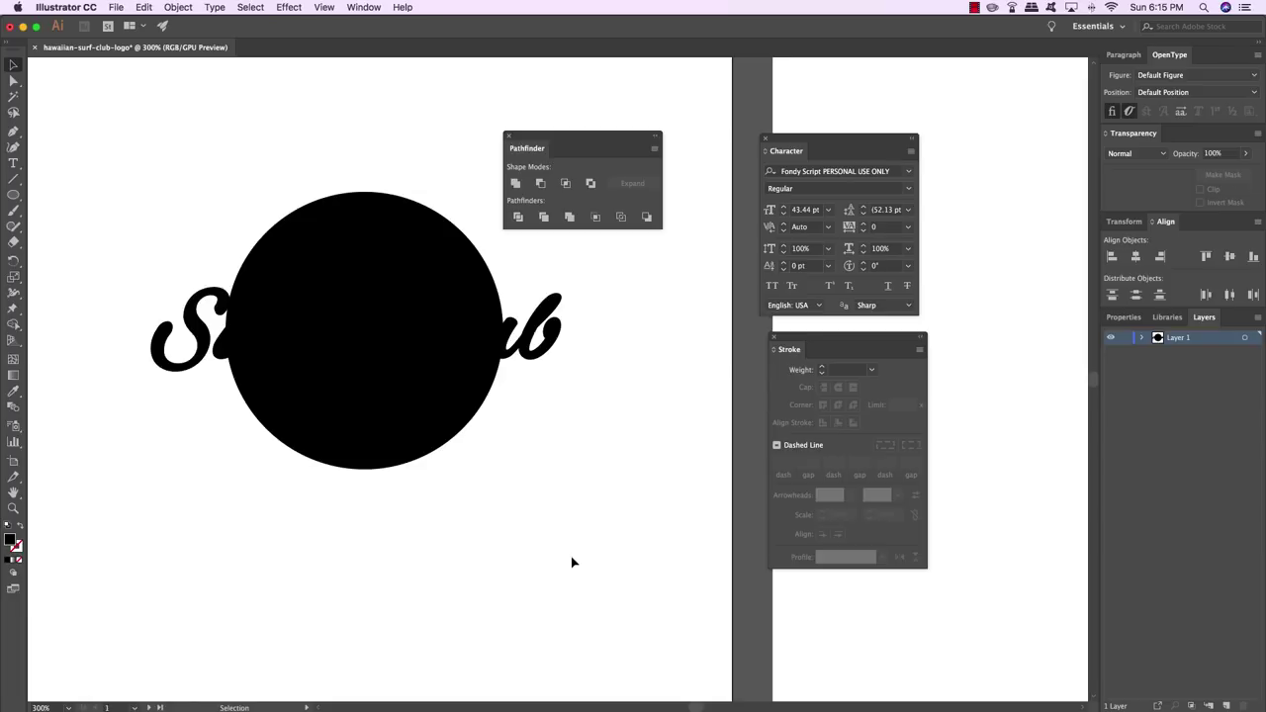
key(cmd+z)
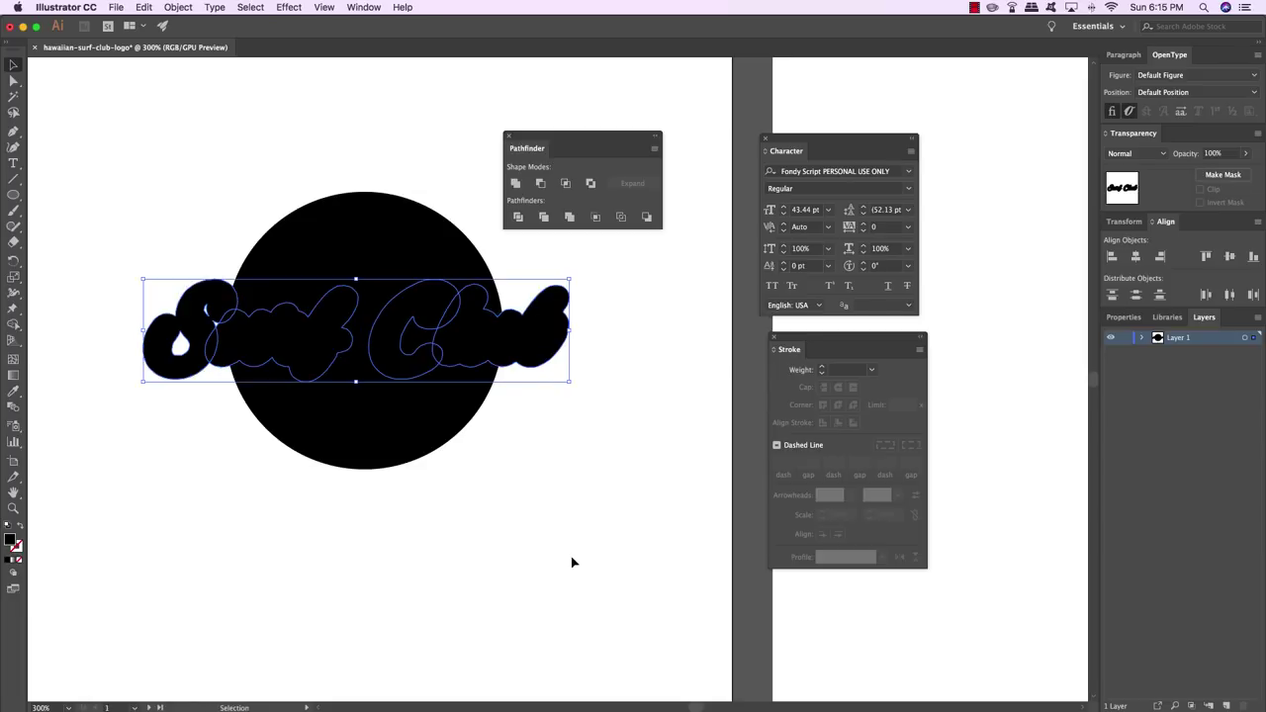
key(i)
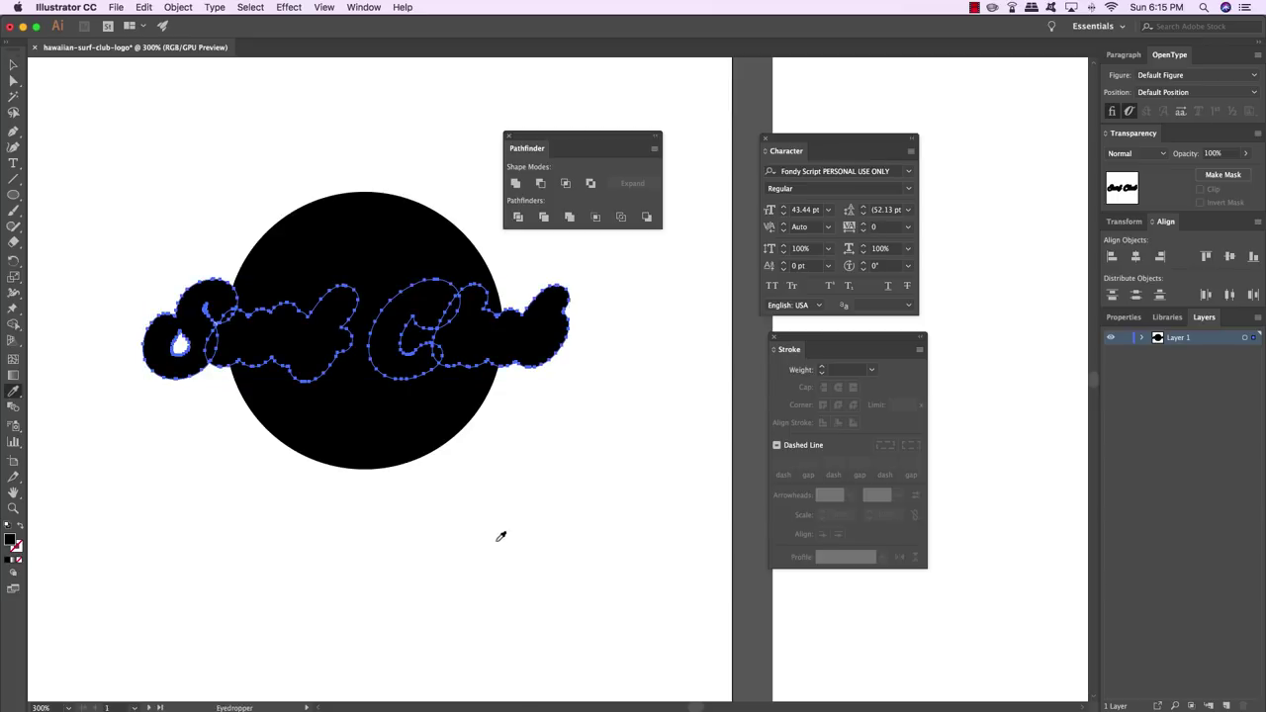
click(299, 546)
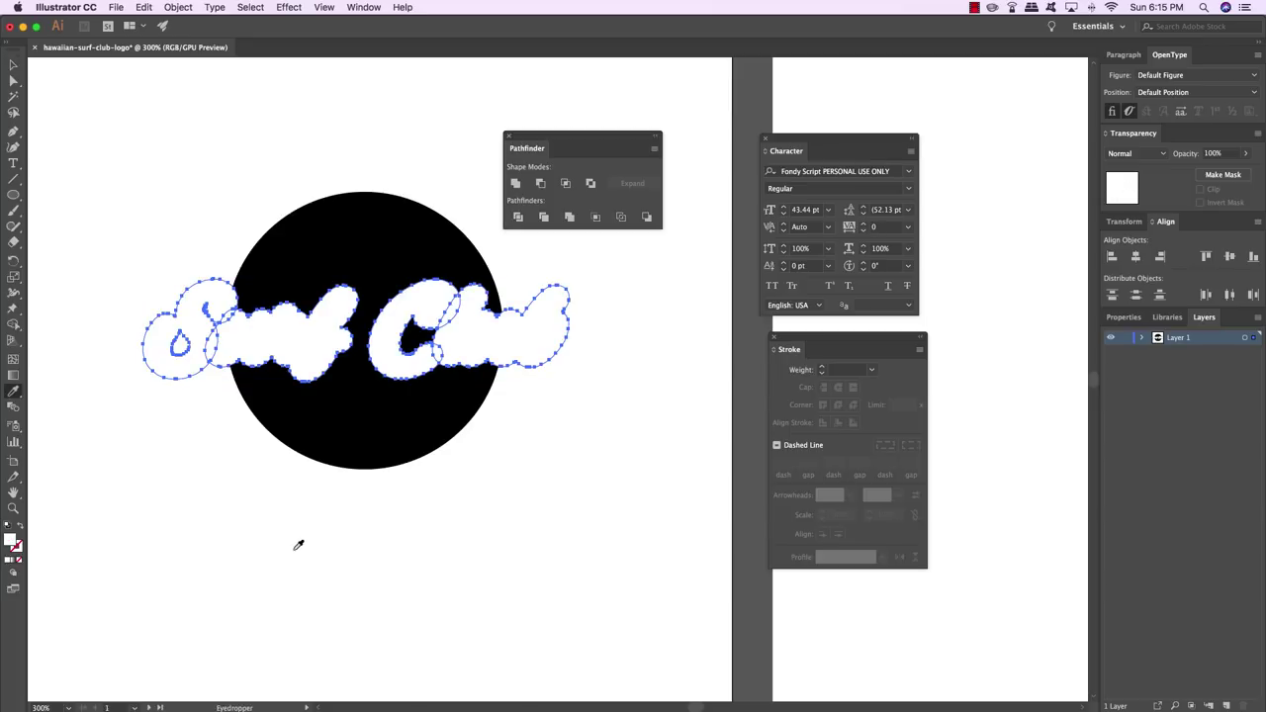
key(v)
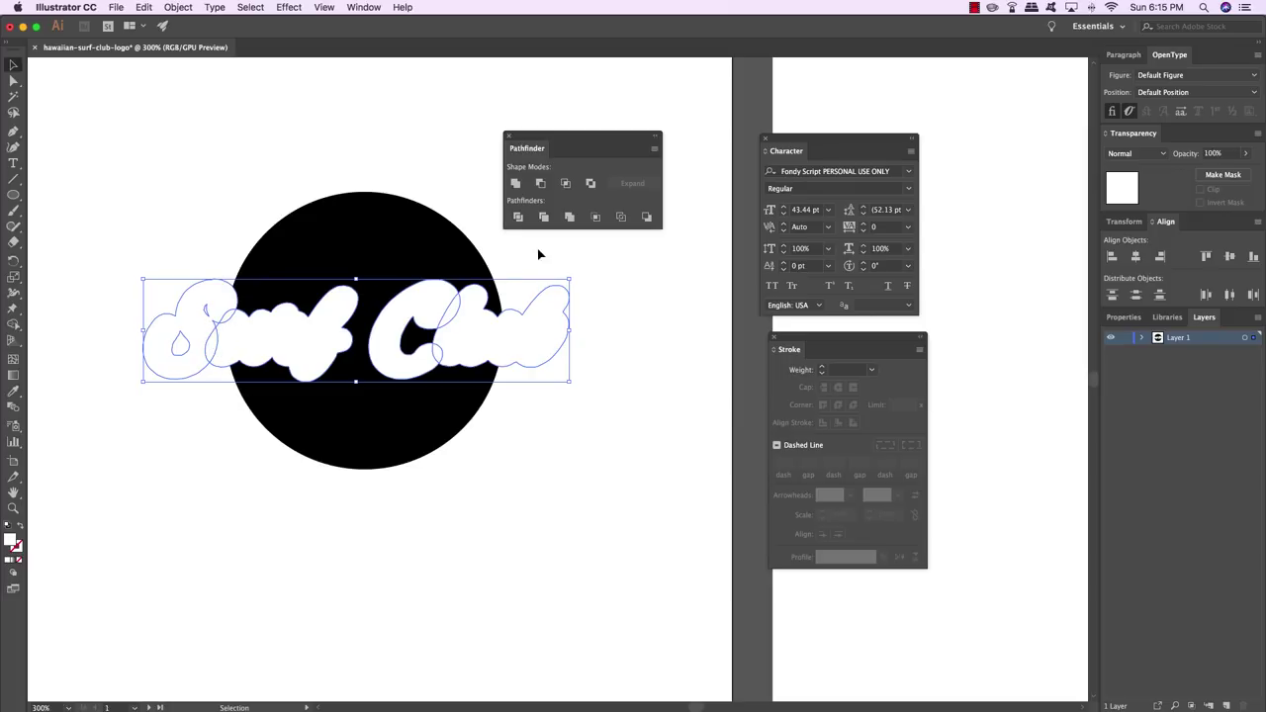
Unite the white outline into one shape and send it behind the black lettering
click(568, 218)
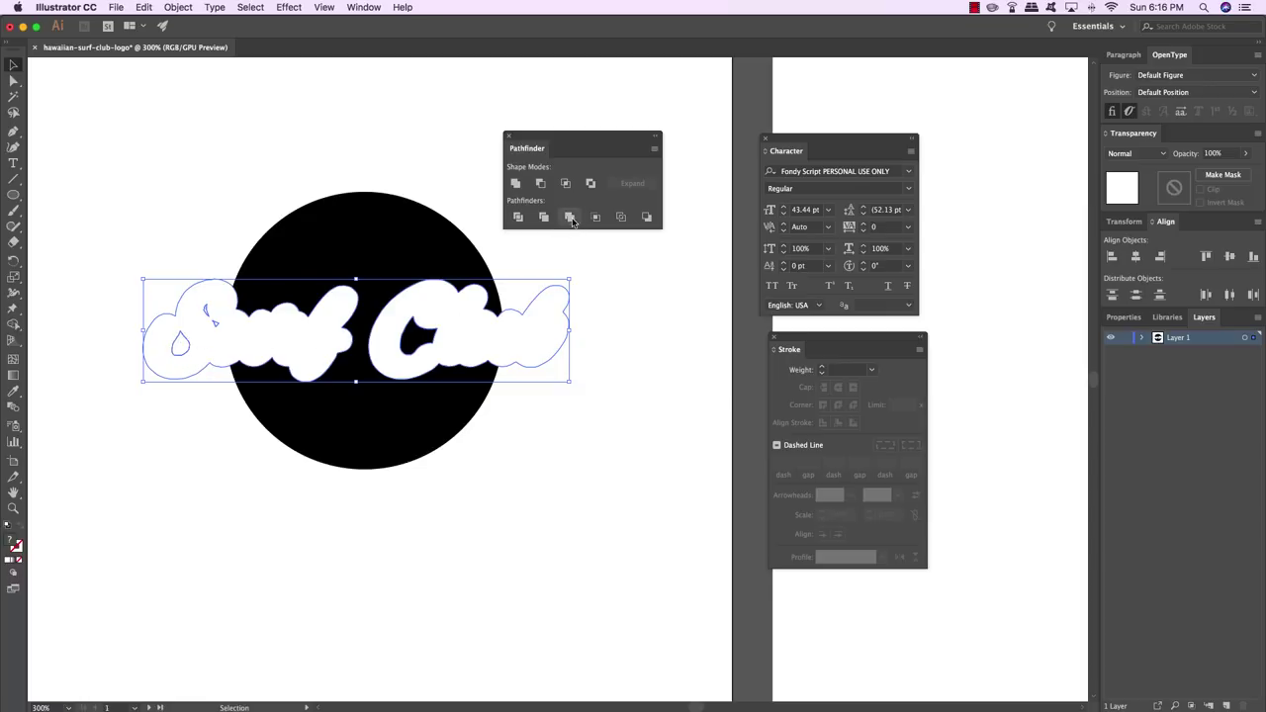
click(515, 184)
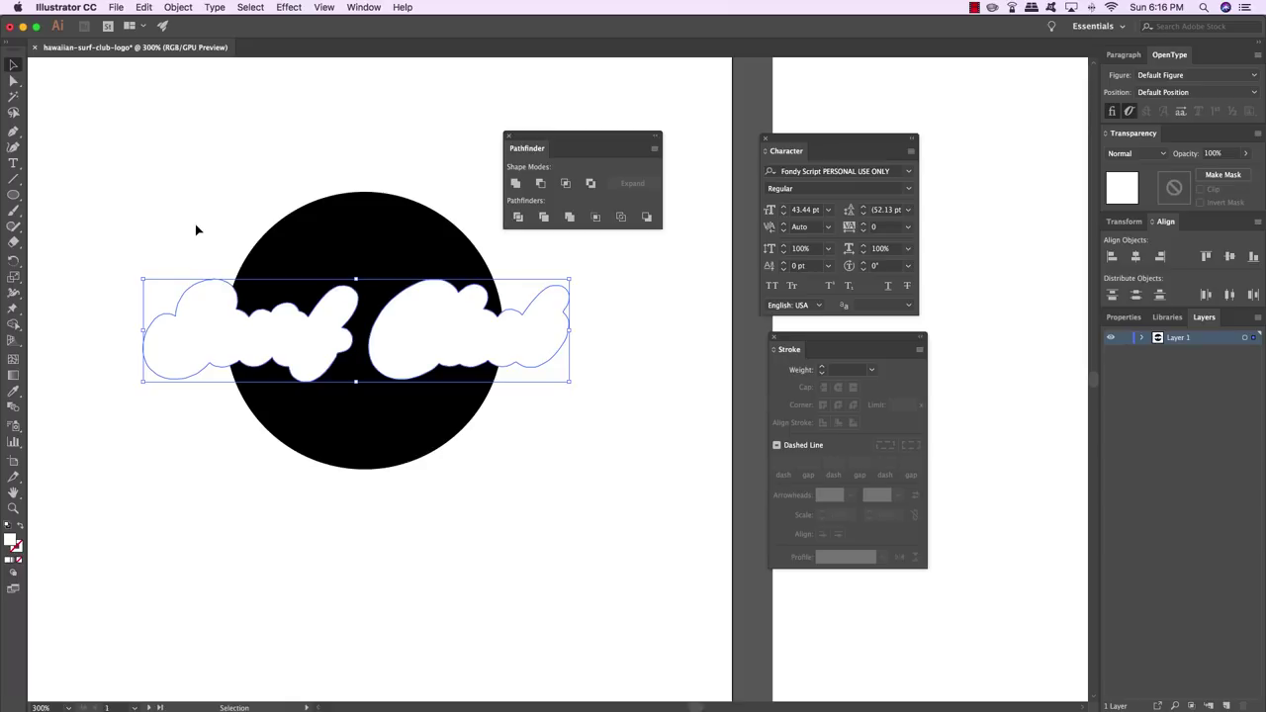
key(super+bracketleft)
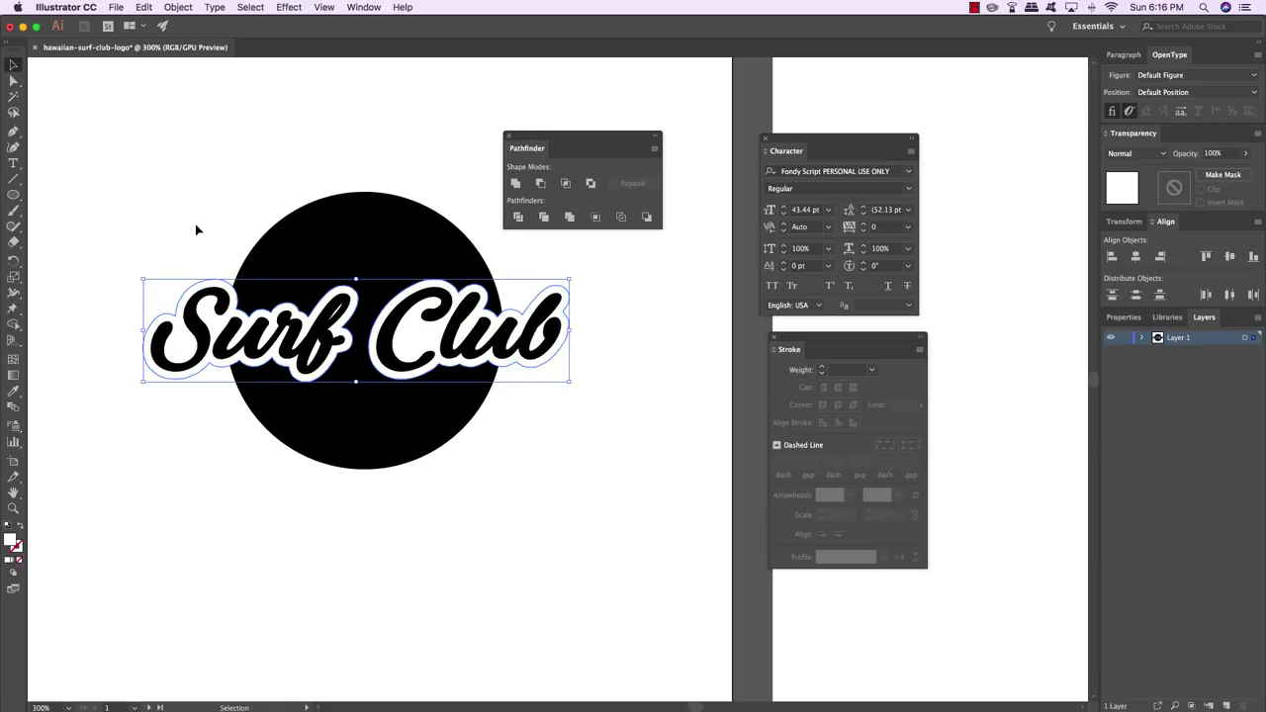
Select the Surf Club lettering with its white outline and try nudging it left
click(178, 8)
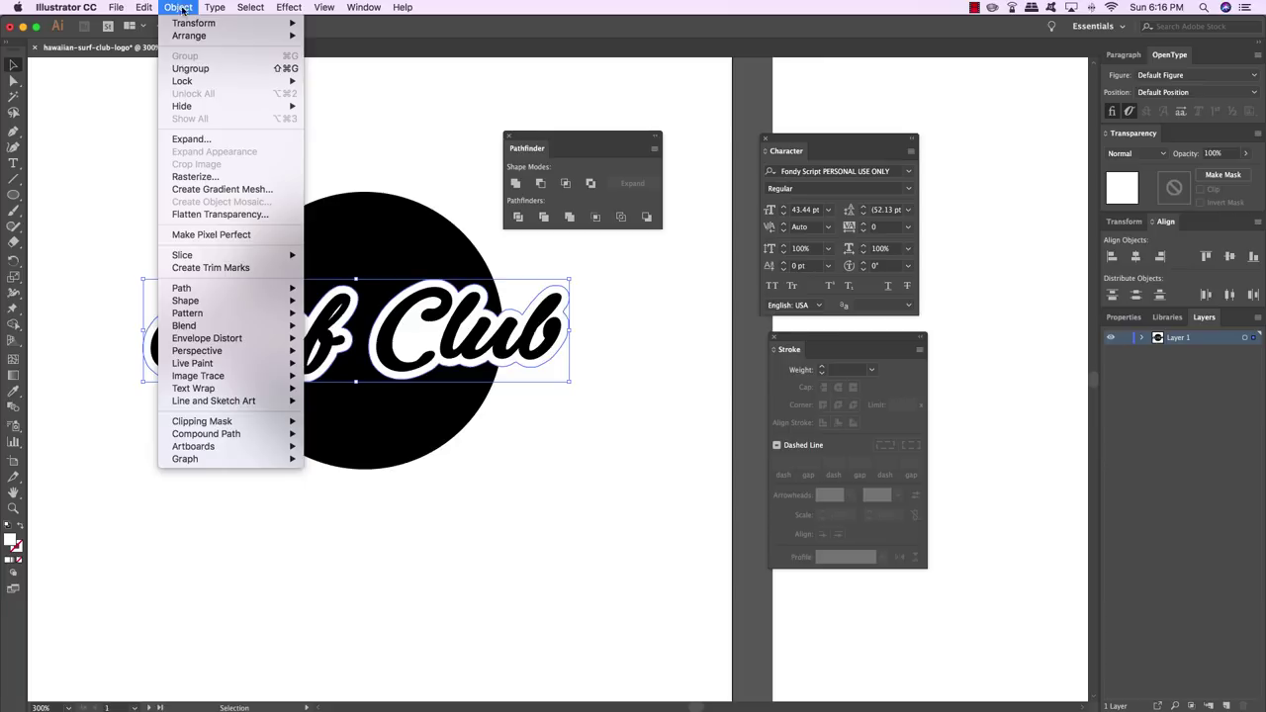
mouse_move(188, 35)
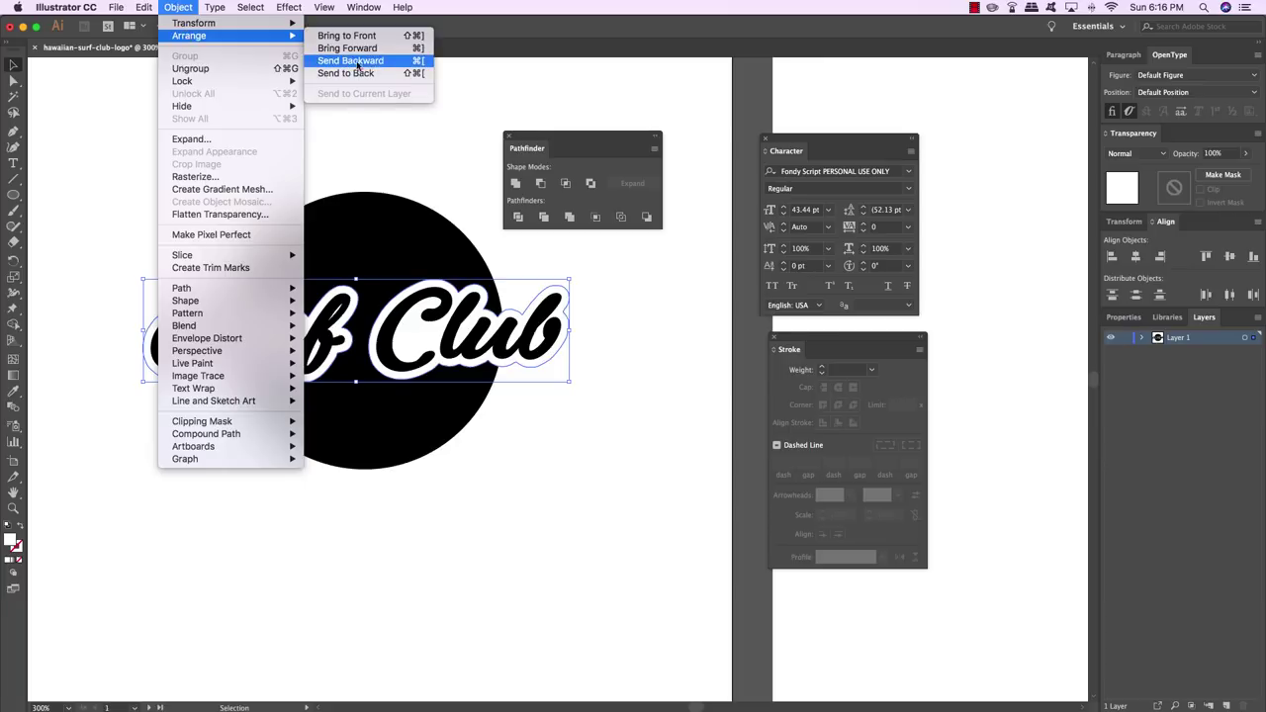
click(515, 79)
click(626, 312)
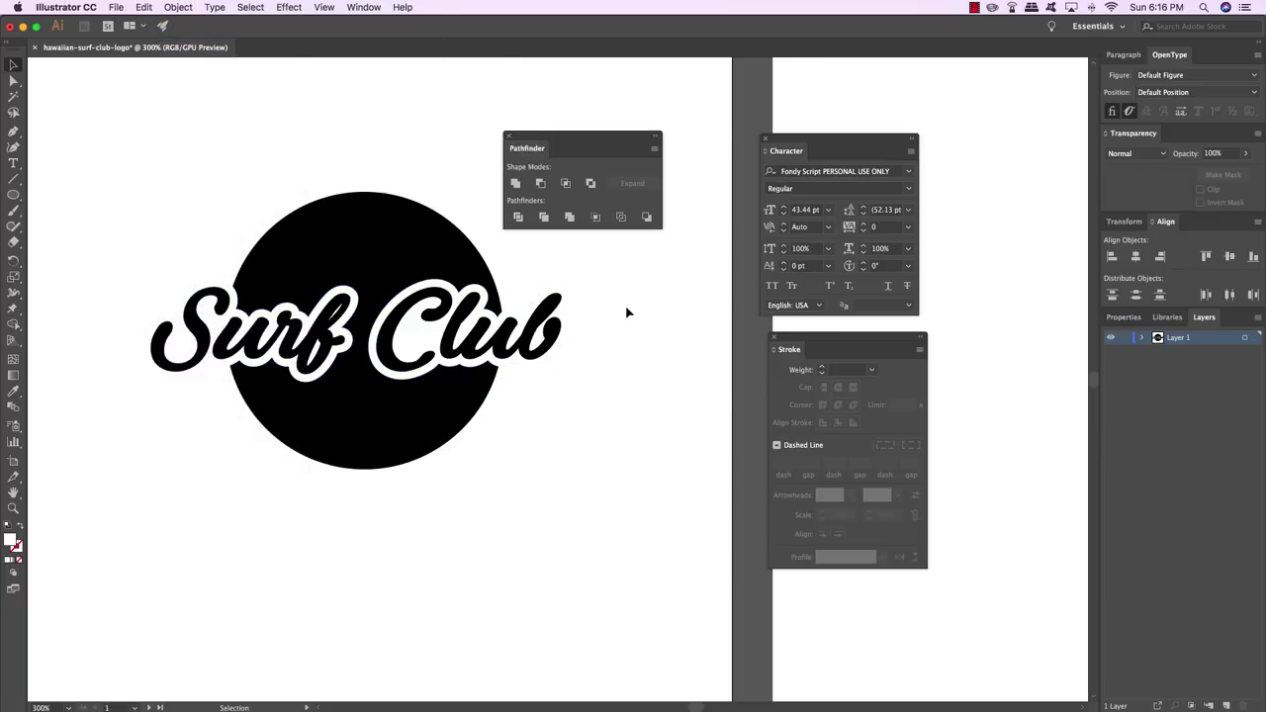
drag(618, 272, 527, 390)
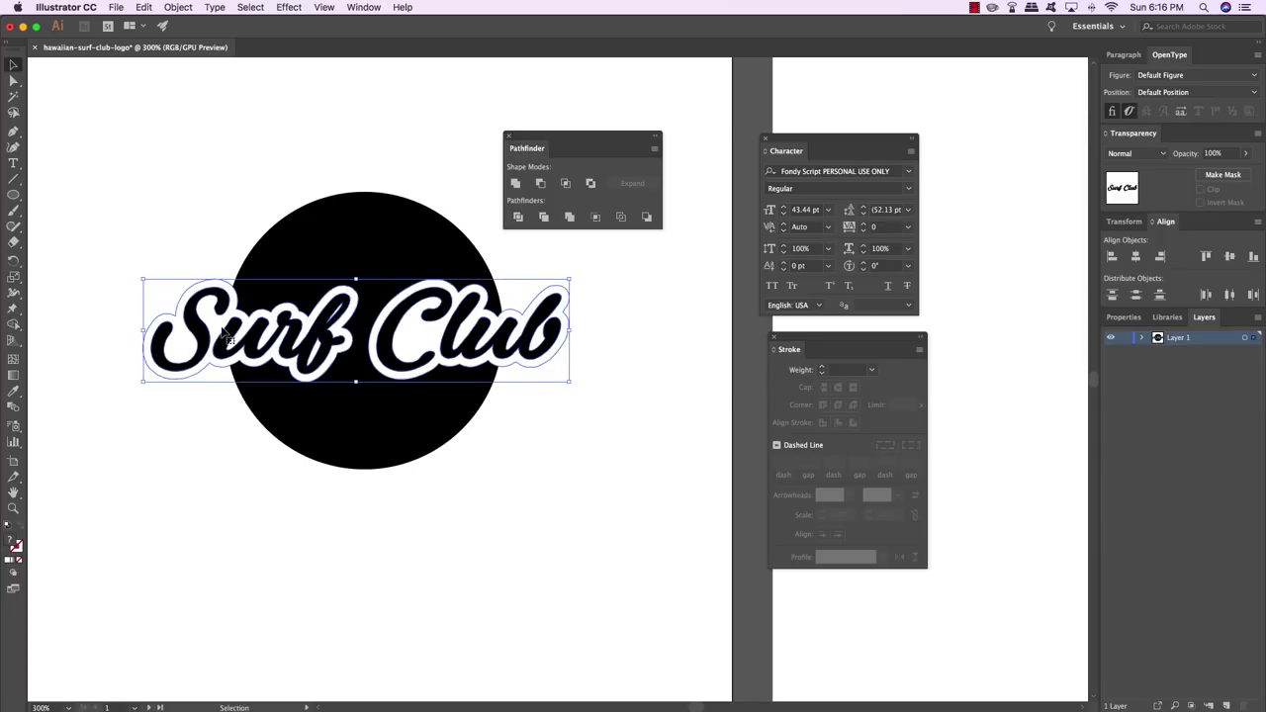
drag(226, 337, 223, 336)
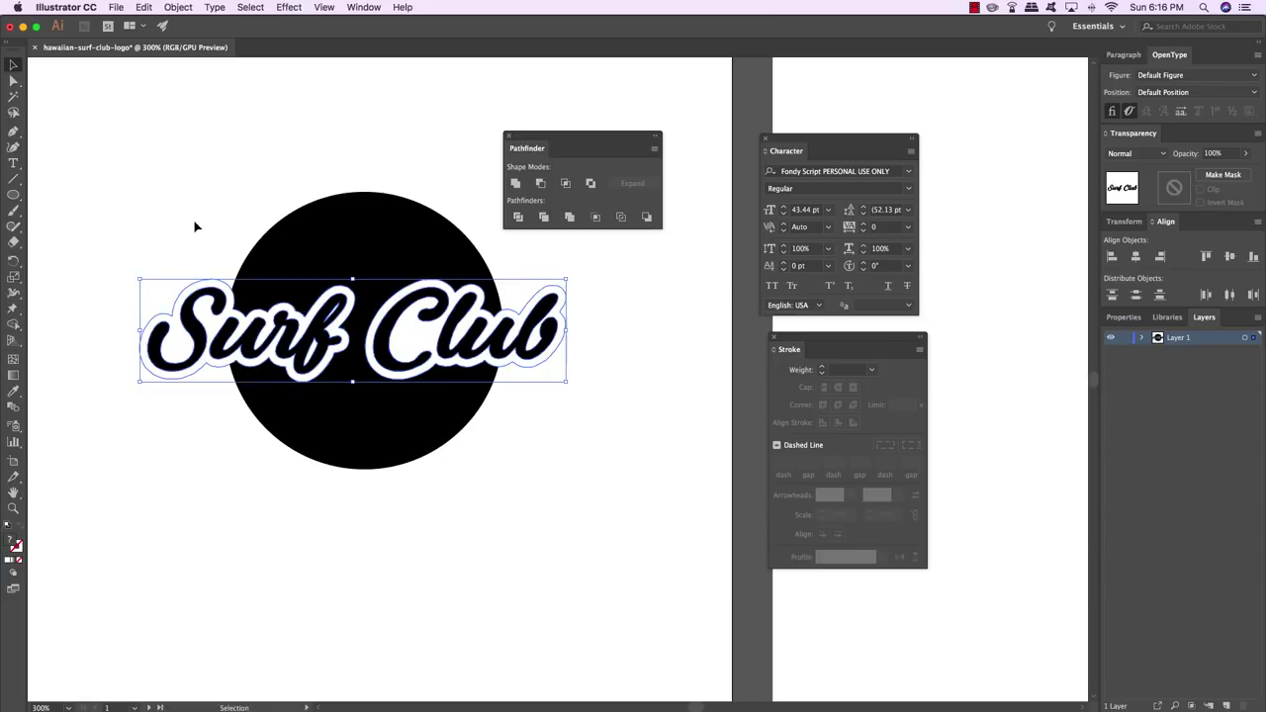
click(221, 250)
drag(238, 348, 200, 317)
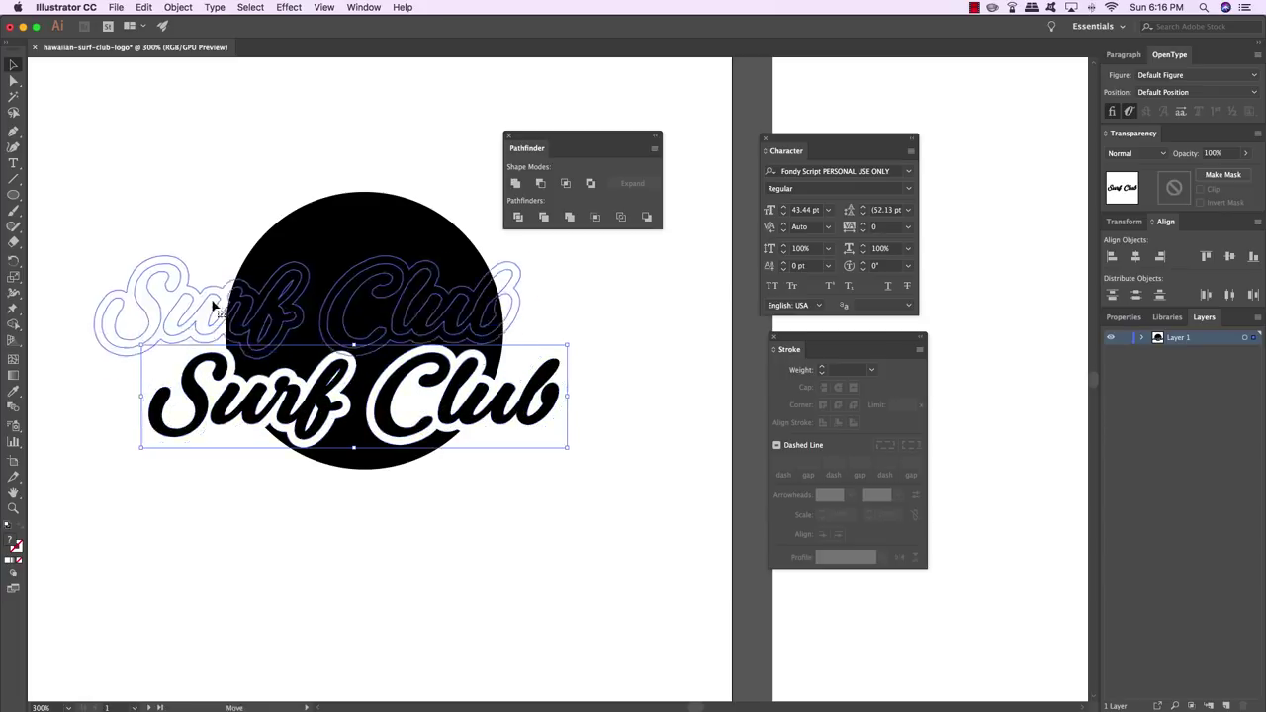
key(ctrl+z)
Place the lettering across the circle's middle, then float the Align panel with both selected
drag(500, 420, 500, 364)
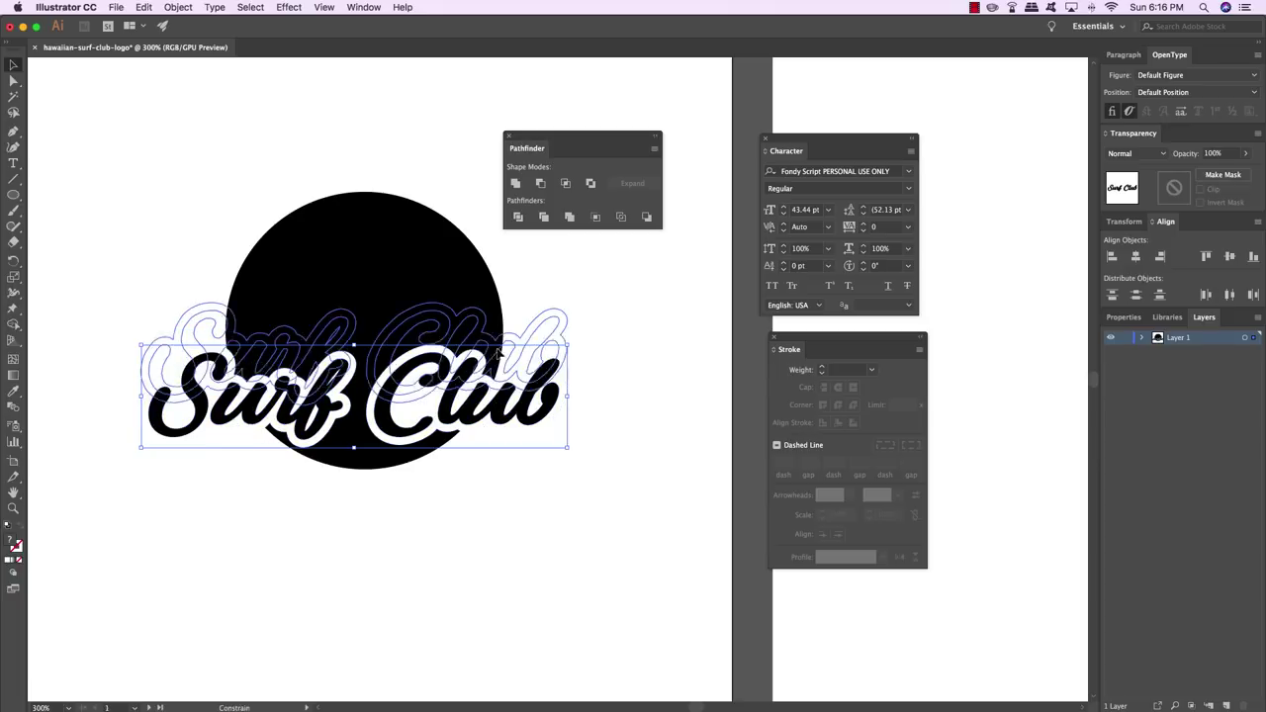
click(568, 468)
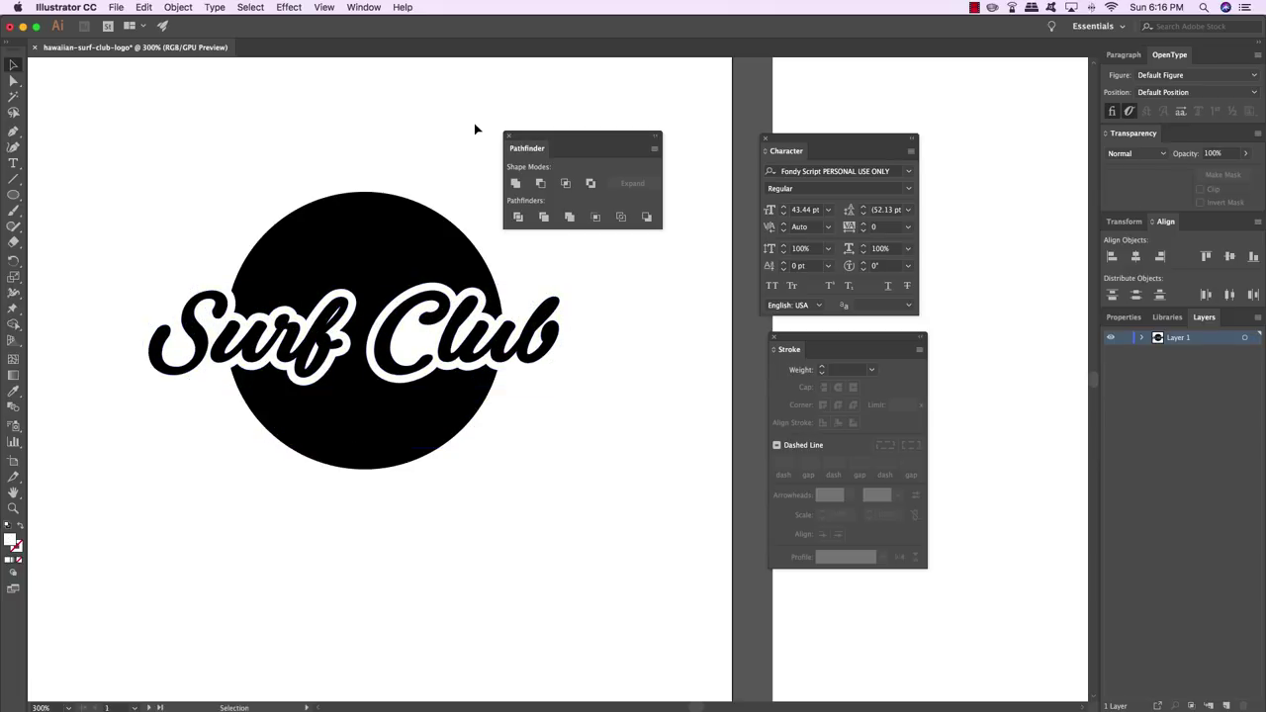
drag(473, 128, 281, 501)
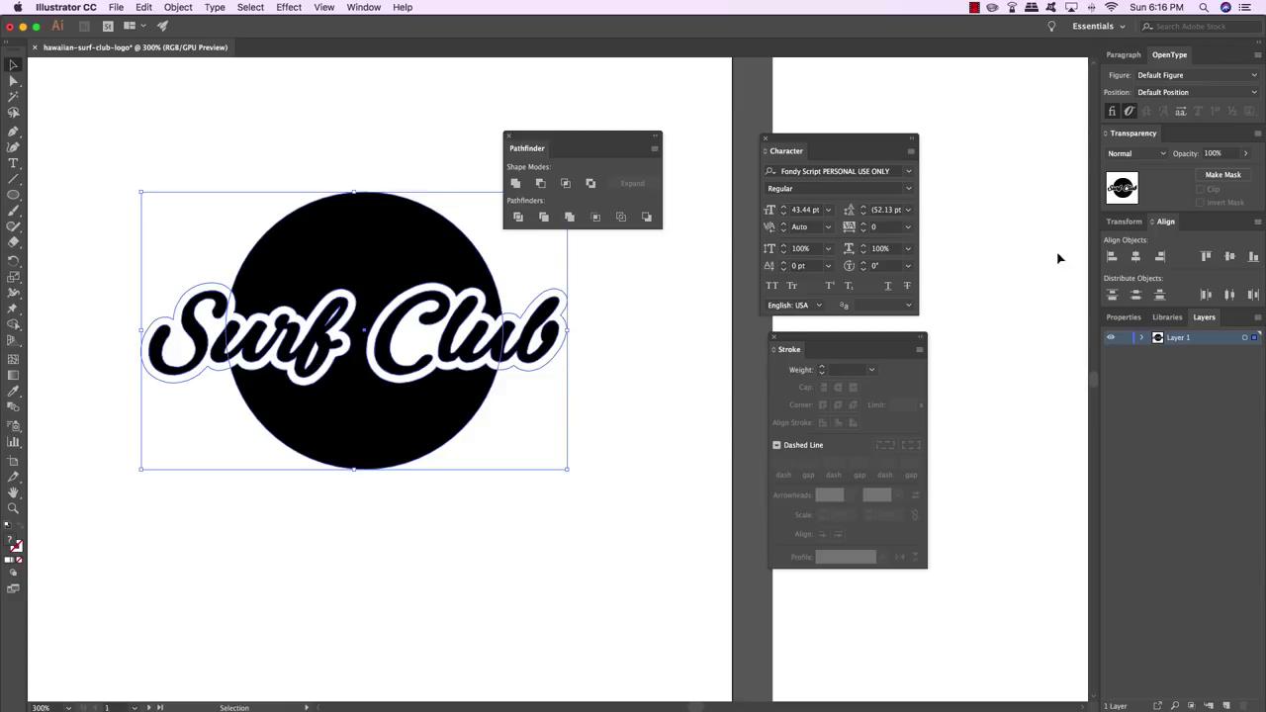
drag(1165, 221, 586, 259)
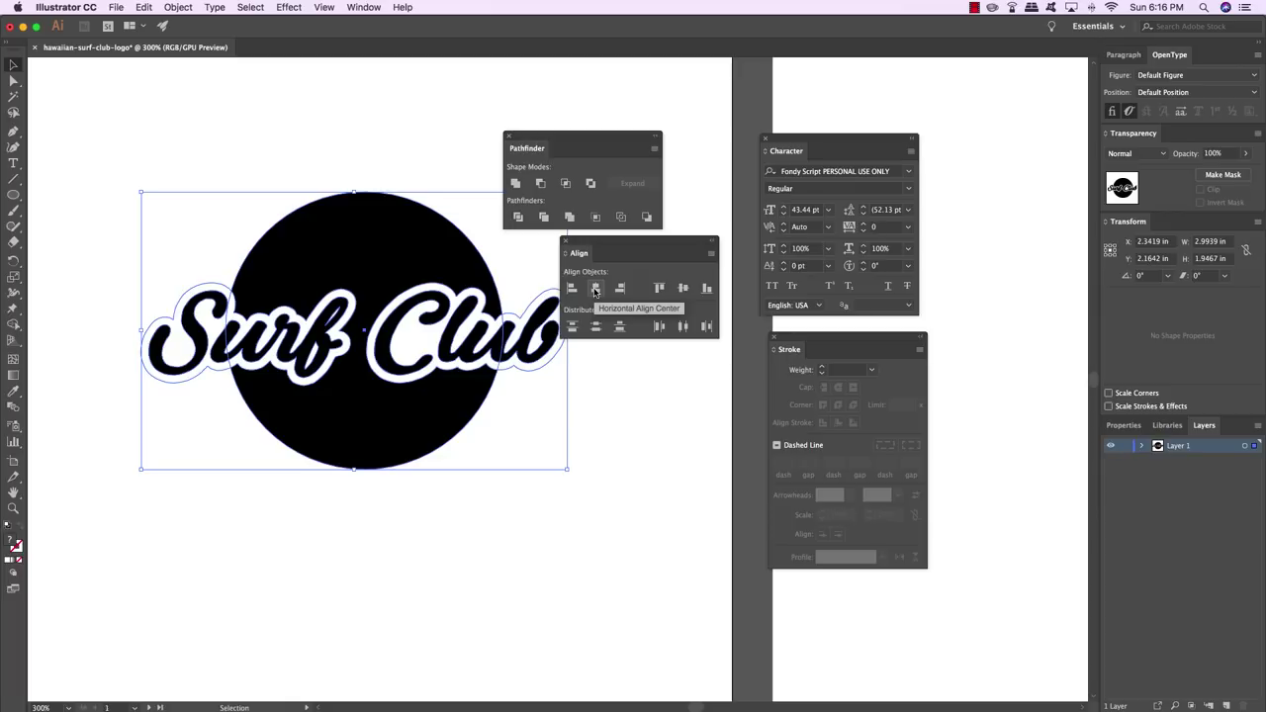
Centre the lettering on the circle horizontally, then dock Character, Stroke, Align and Pathfinder into two stacks
click(595, 288)
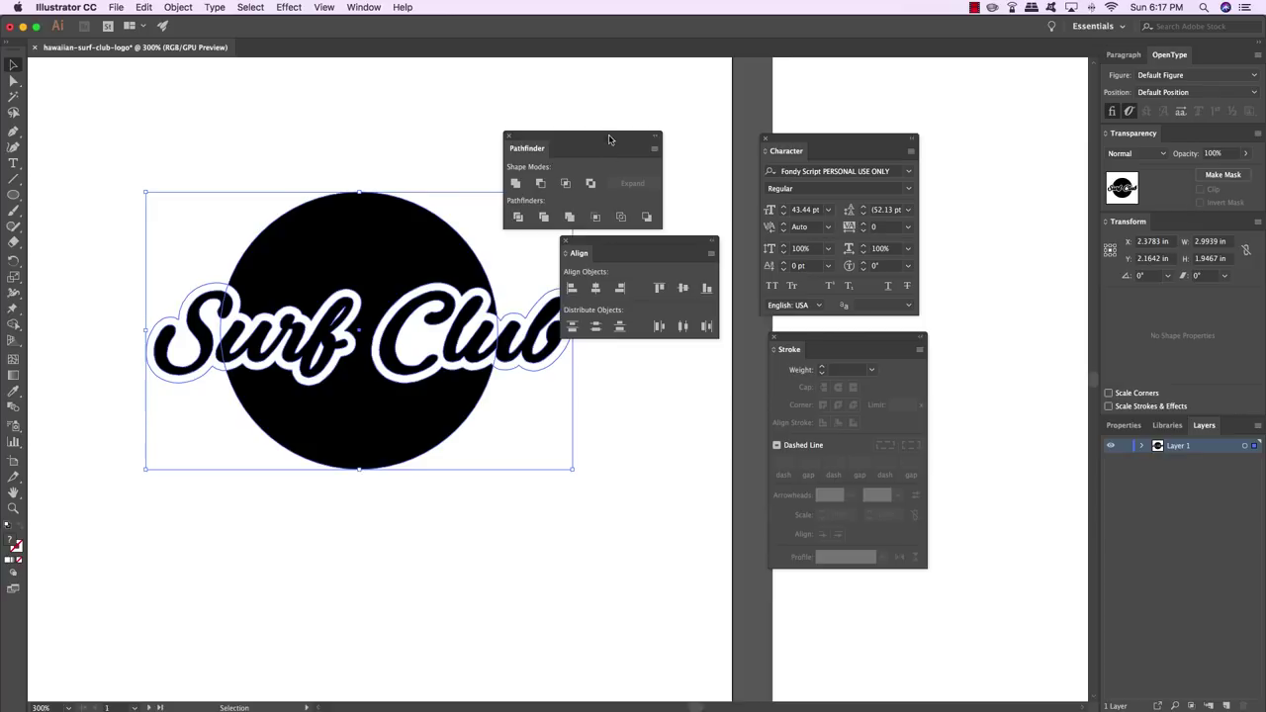
drag(604, 132, 692, 127)
drag(807, 132, 858, 78)
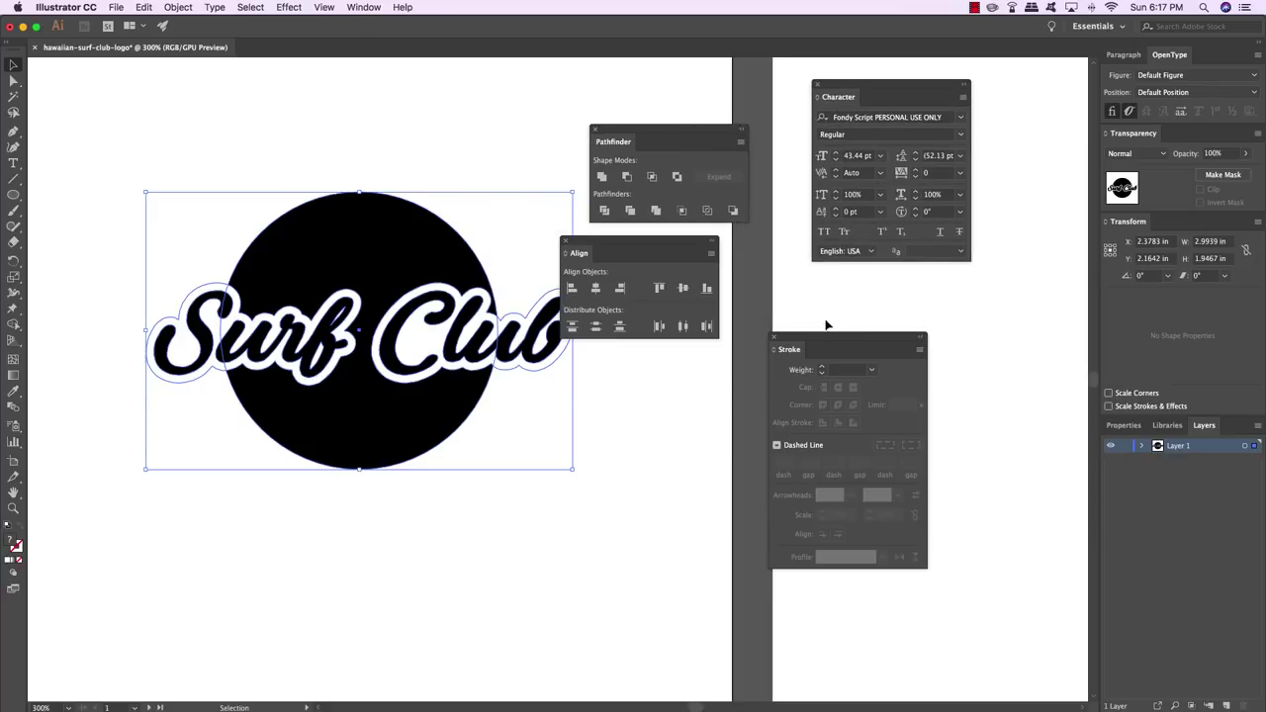
mouse_move(826, 339)
mouse_down()
mouse_move(857, 317)
mouse_move(868, 276)
mouse_up()
drag(676, 244, 746, 238)
drag(671, 127, 714, 135)
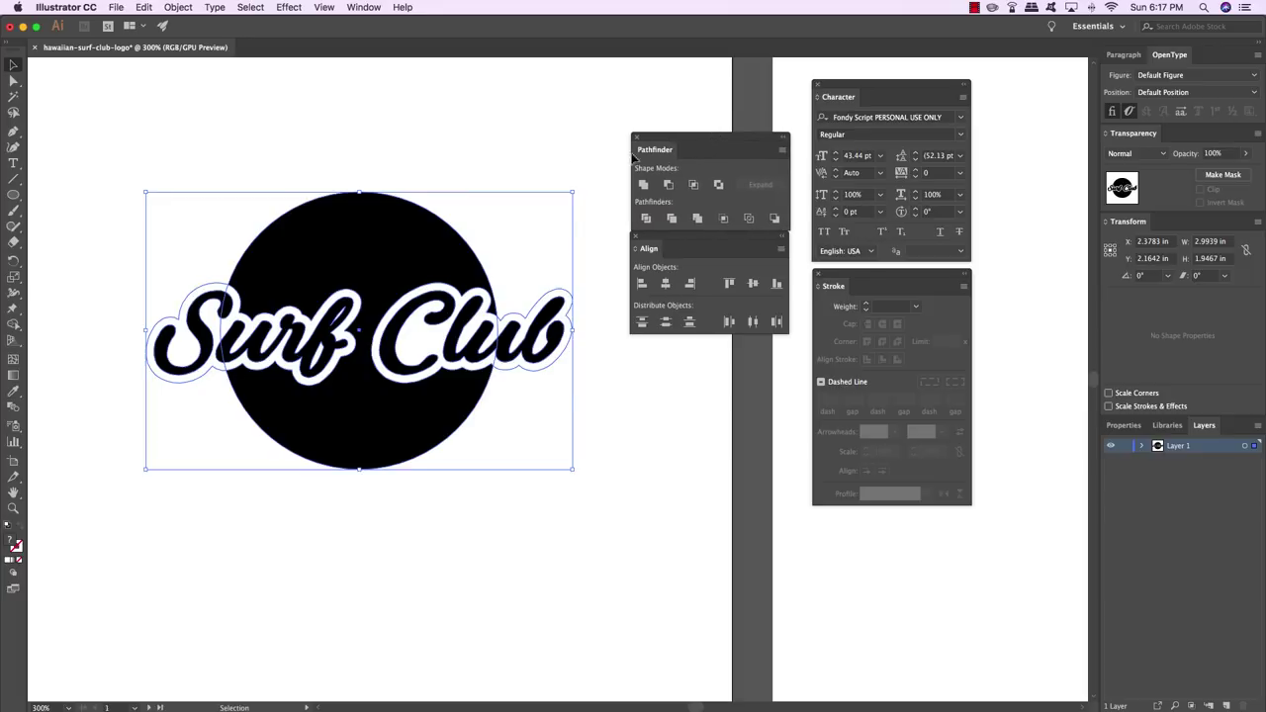
click(475, 130)
Make a centred 1.4826 in copy of the black circle with no fill and a black outline
click(351, 220)
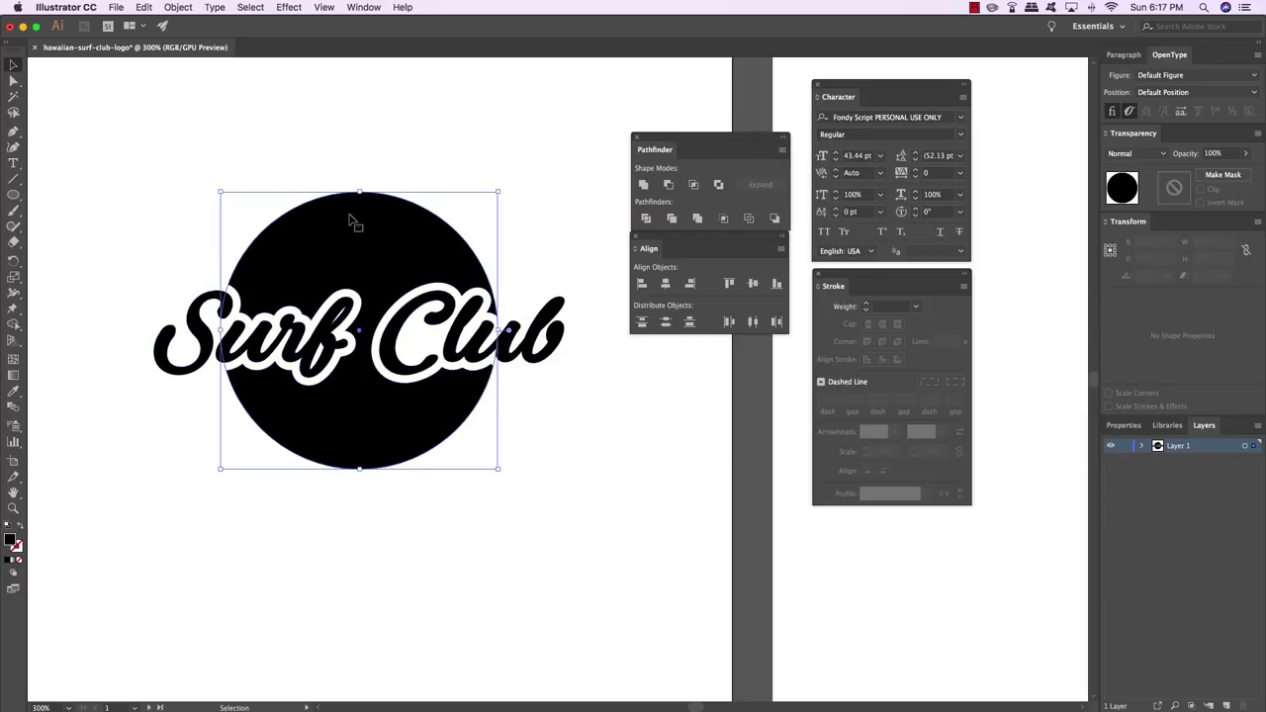
key(a)
key(v)
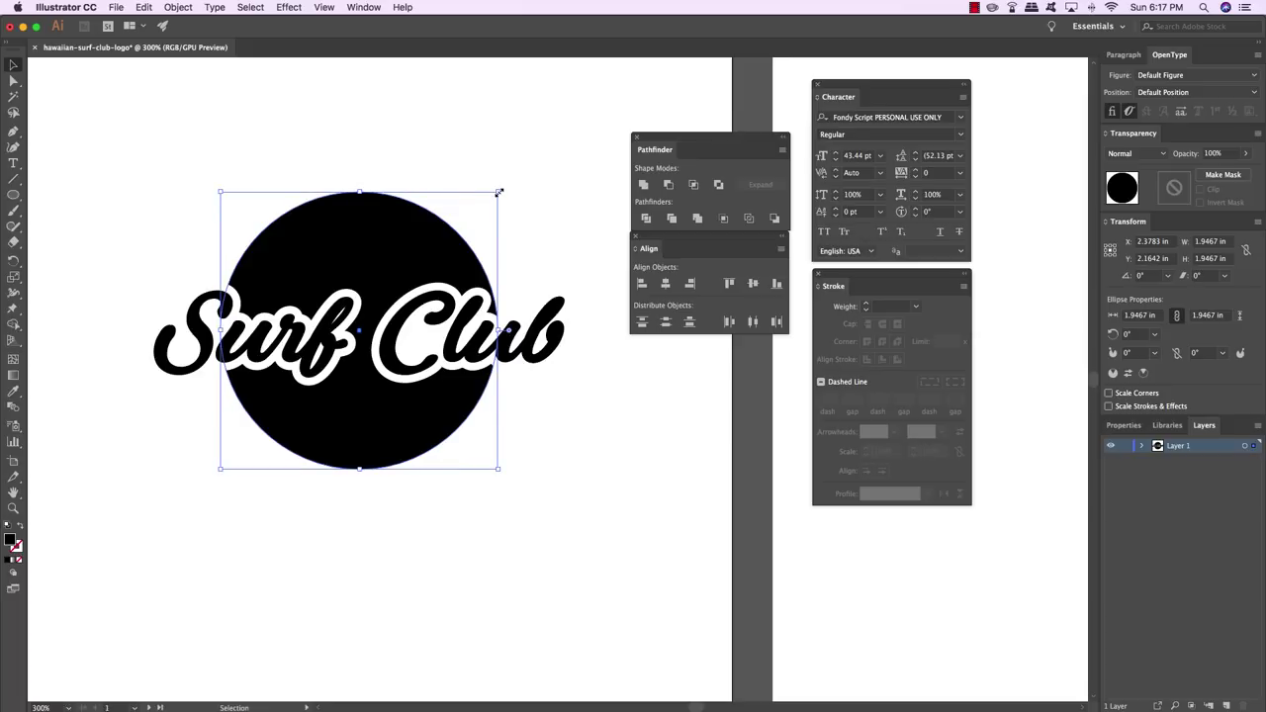
drag(499, 192, 466, 215)
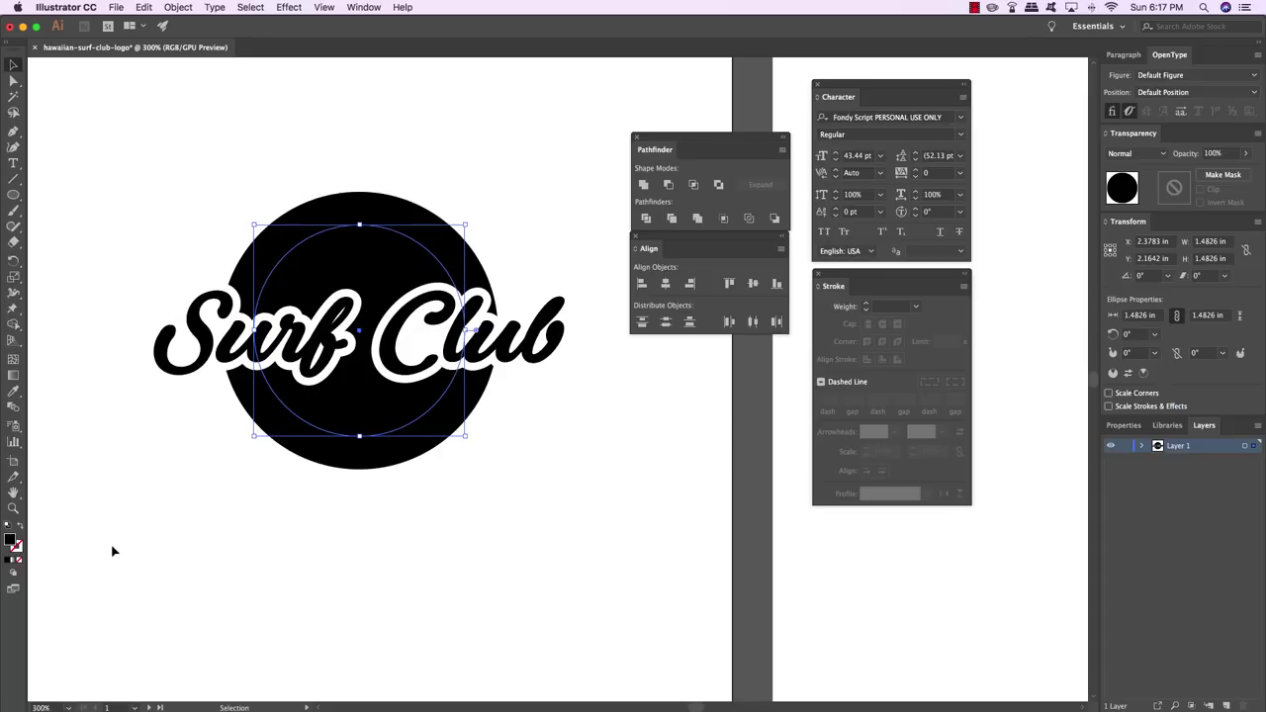
click(9, 539)
key(shift+x)
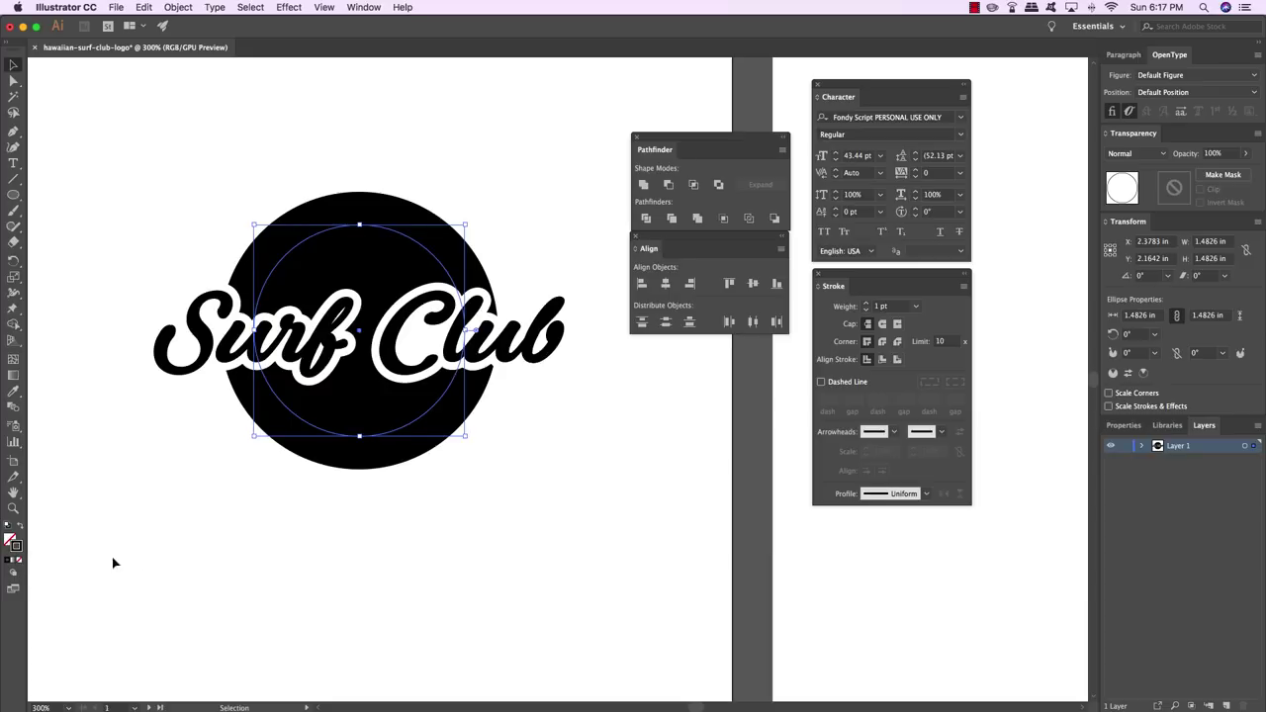
key(shift+x)
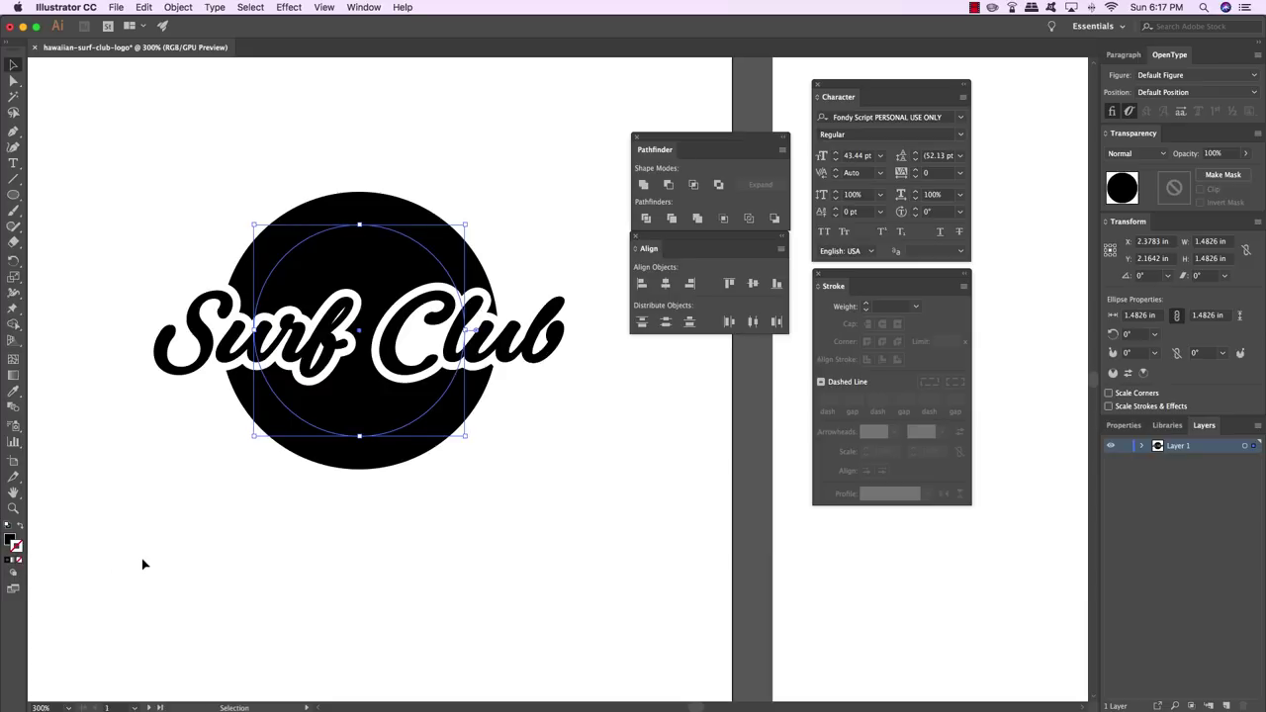
key(shift+x)
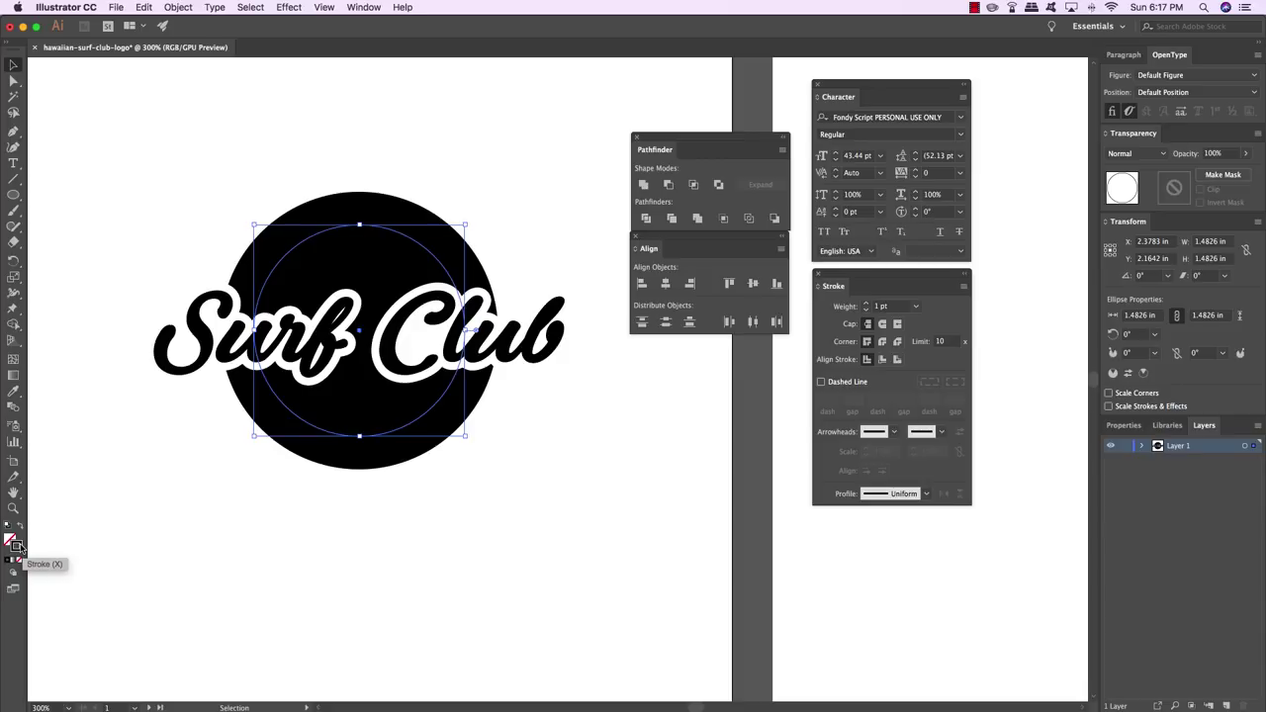
Run placeholder text 'kkkkkkkkkk' along the inner circle's path with the Type on a Path tool
click(14, 164)
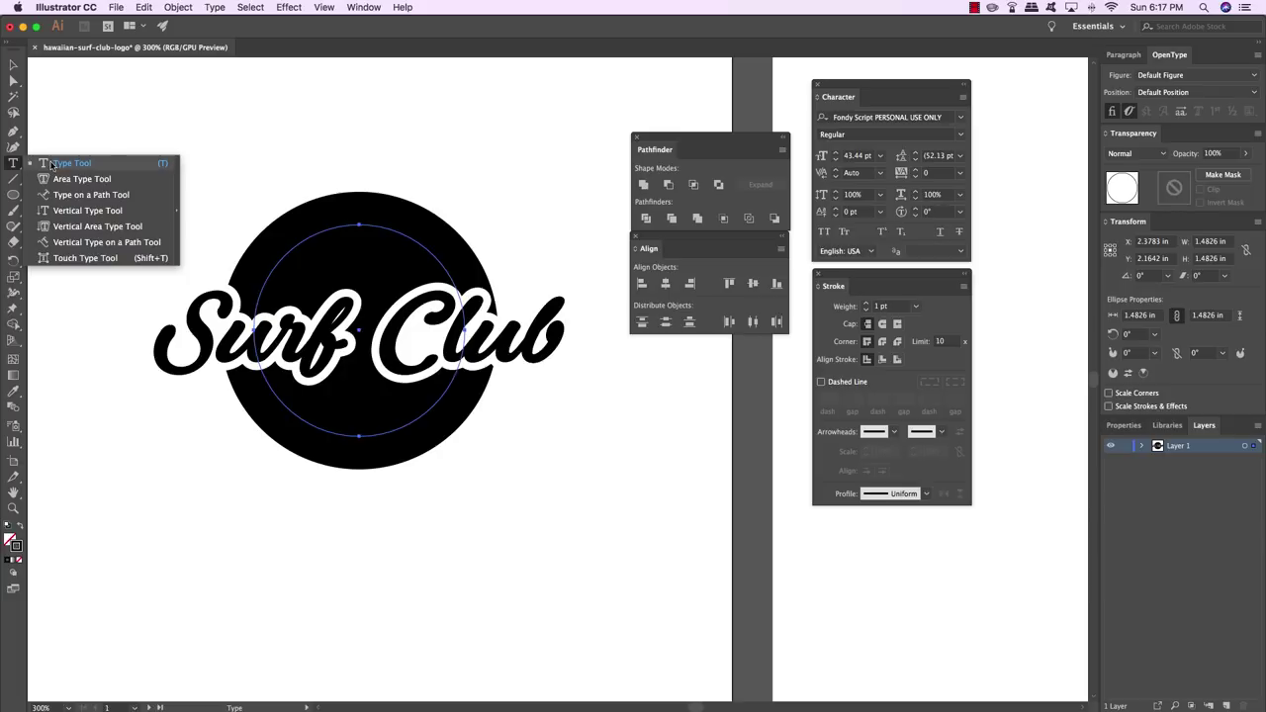
click(91, 195)
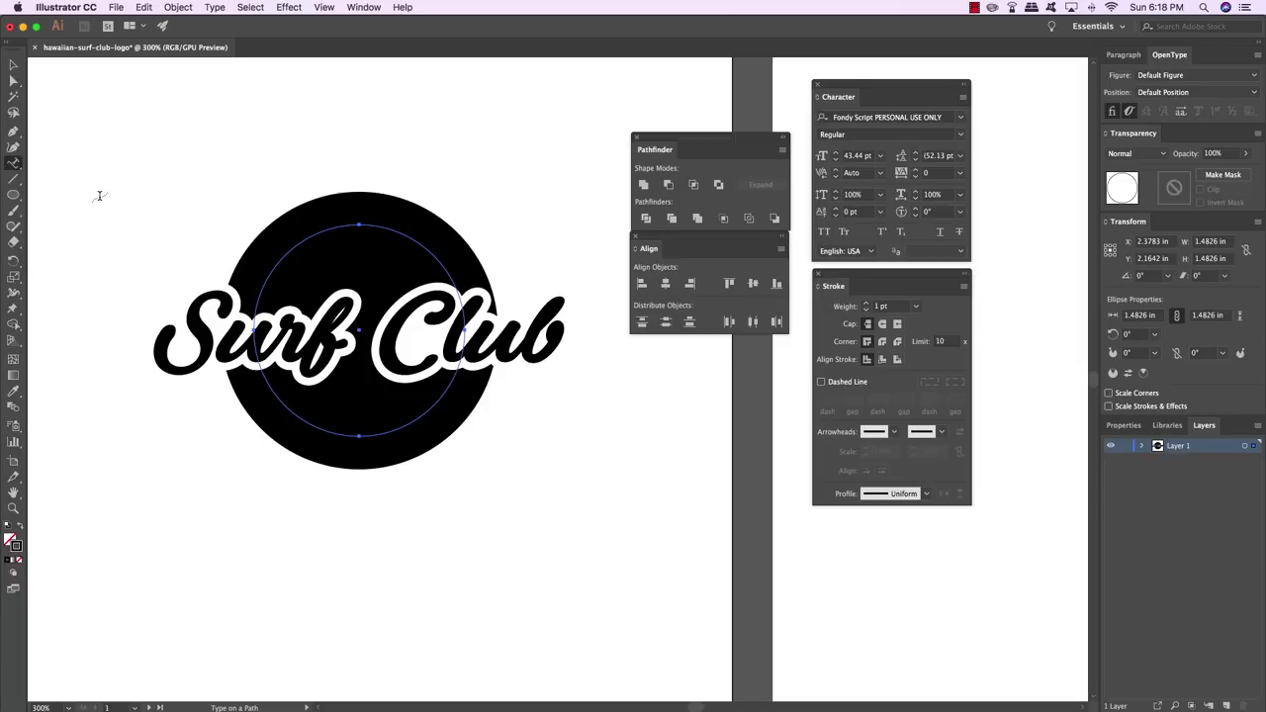
click(297, 243)
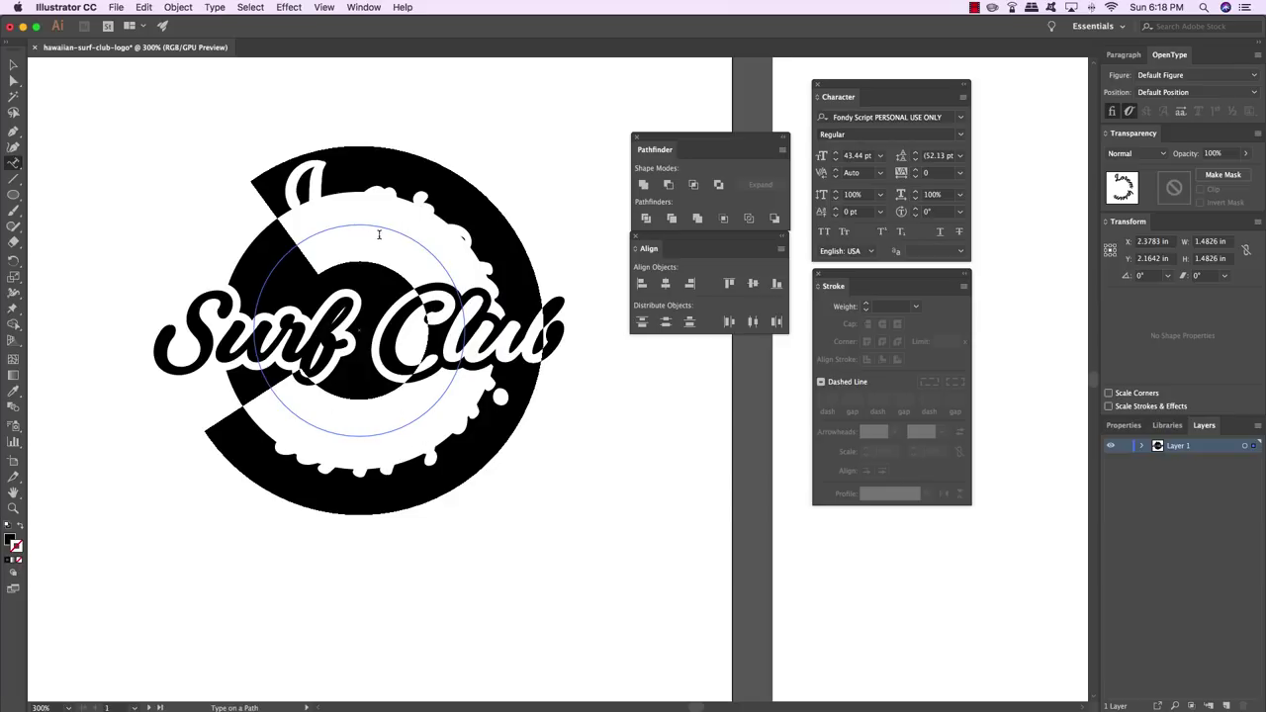
text(kkkkkkkk)
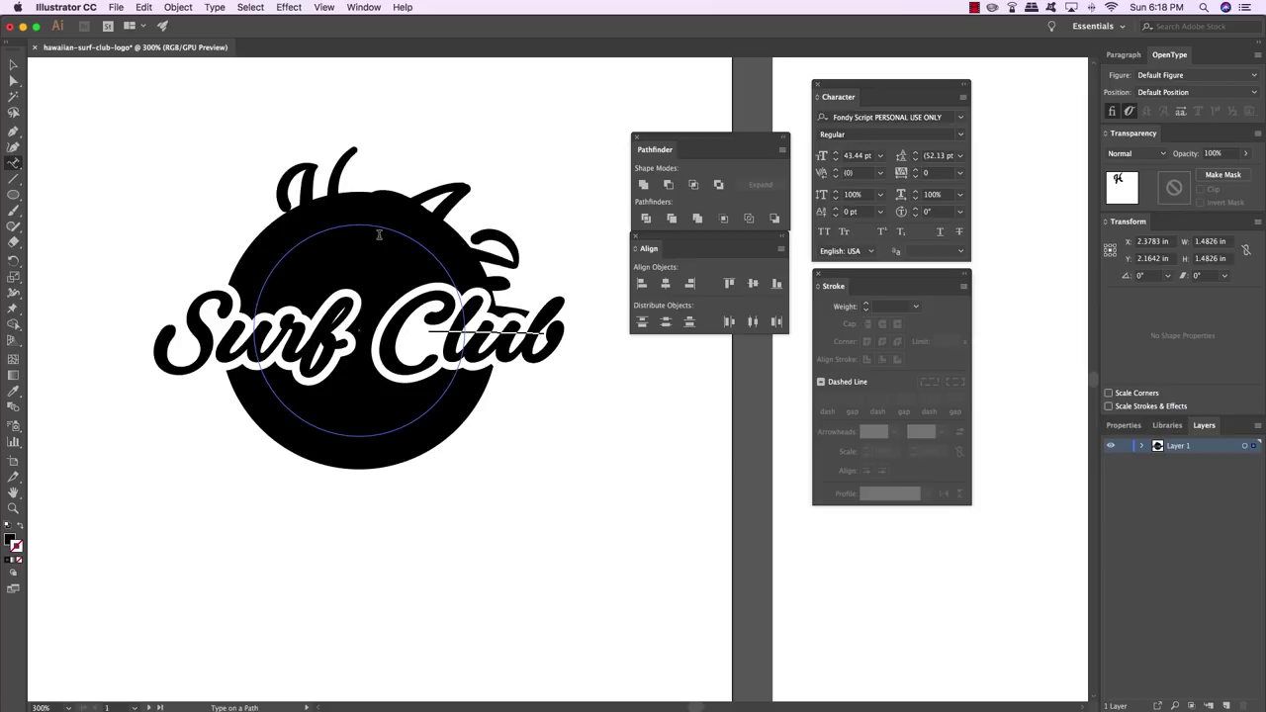
text(kk)
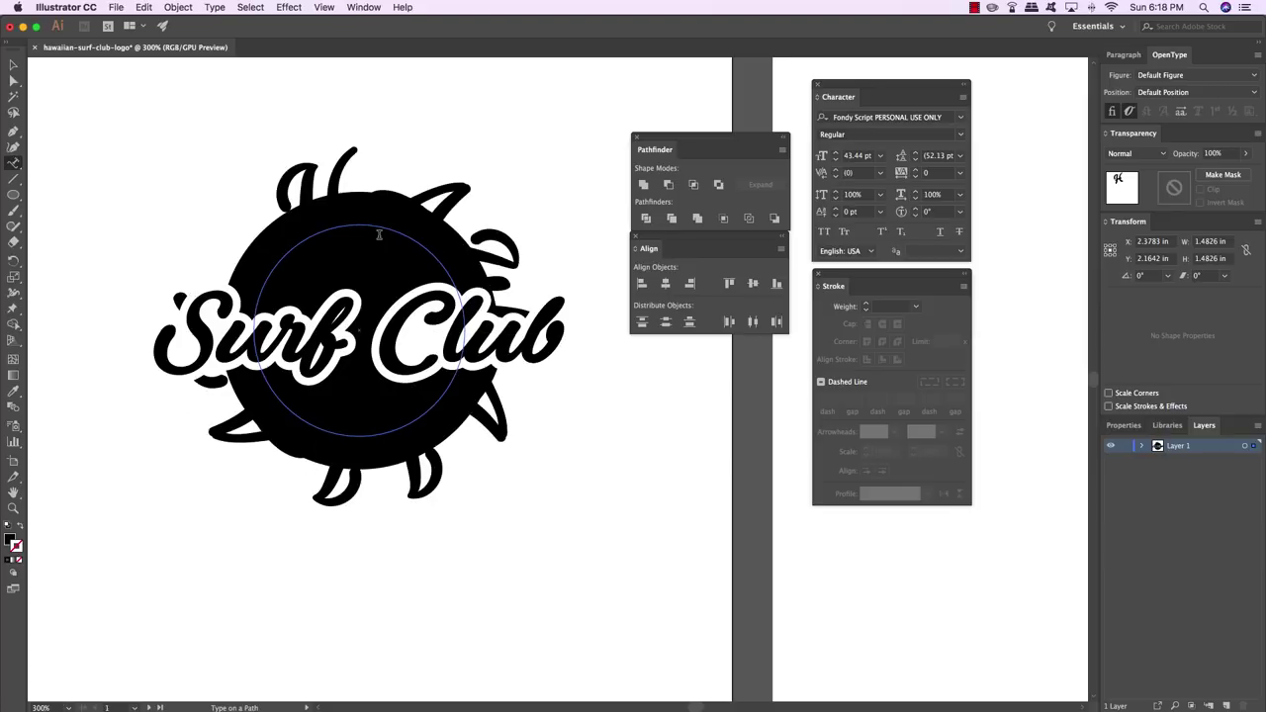
key(Escape)
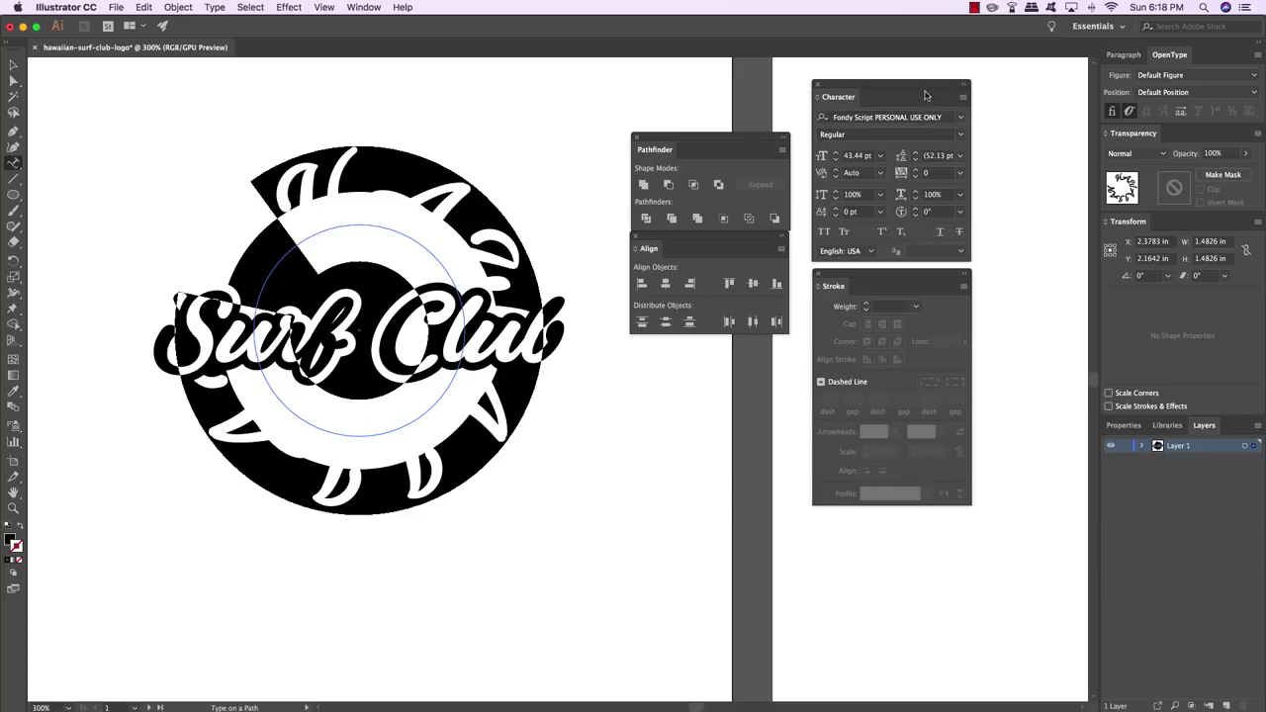
drag(923, 88, 648, 399)
click(670, 427)
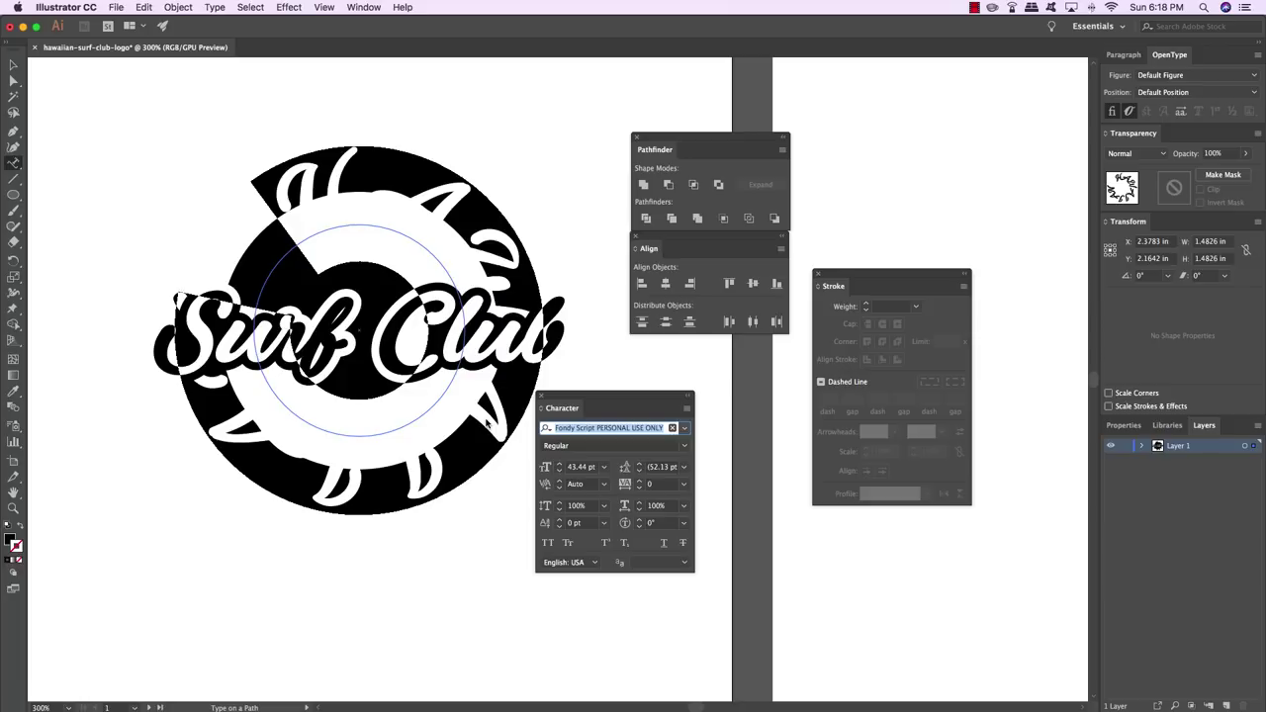
Set the arc text's font to Acumin Variable Concept Condensed, style Condensed Bold
text(condensed)
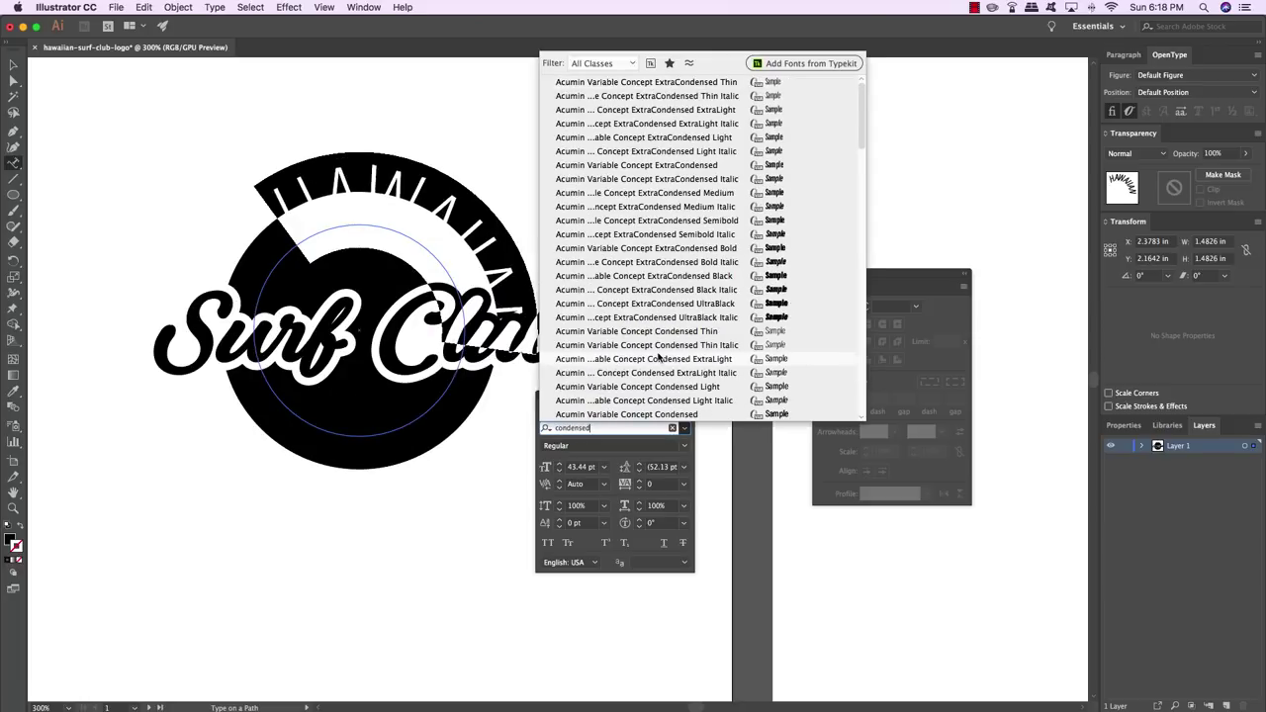
scroll(659, 358, down, 5)
scroll(658, 358, down, 2)
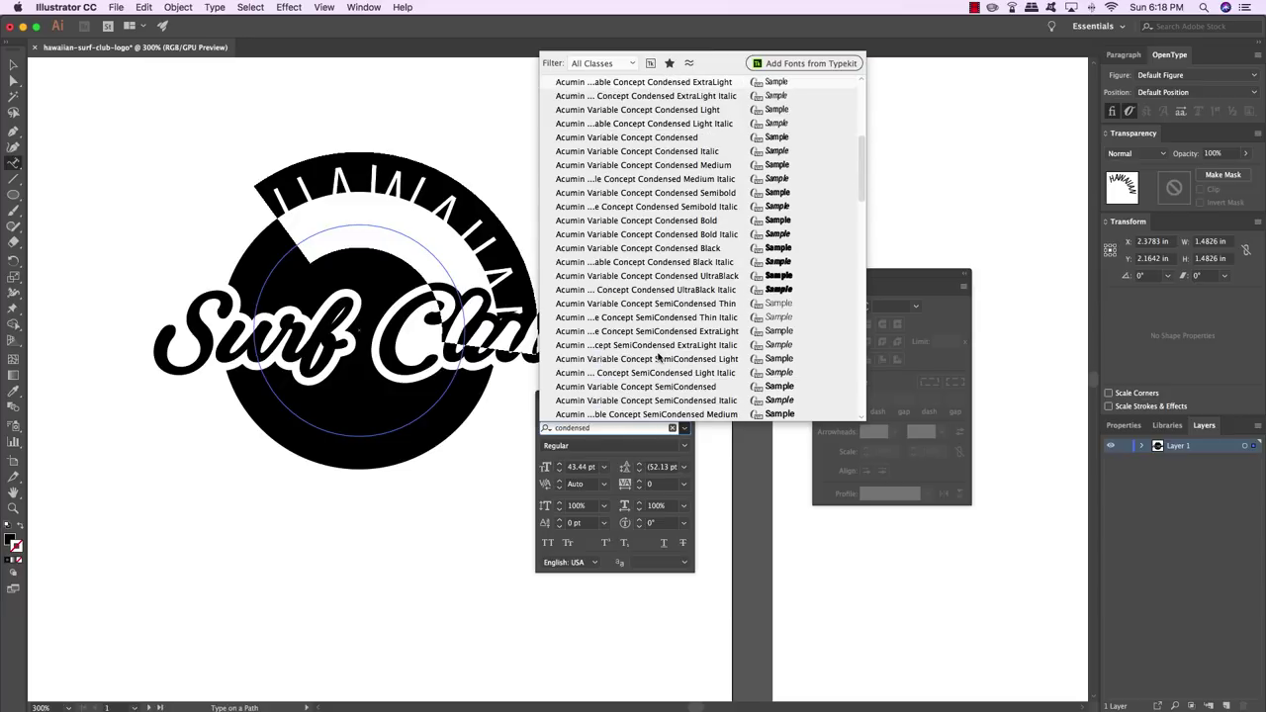
scroll(659, 358, down, 4)
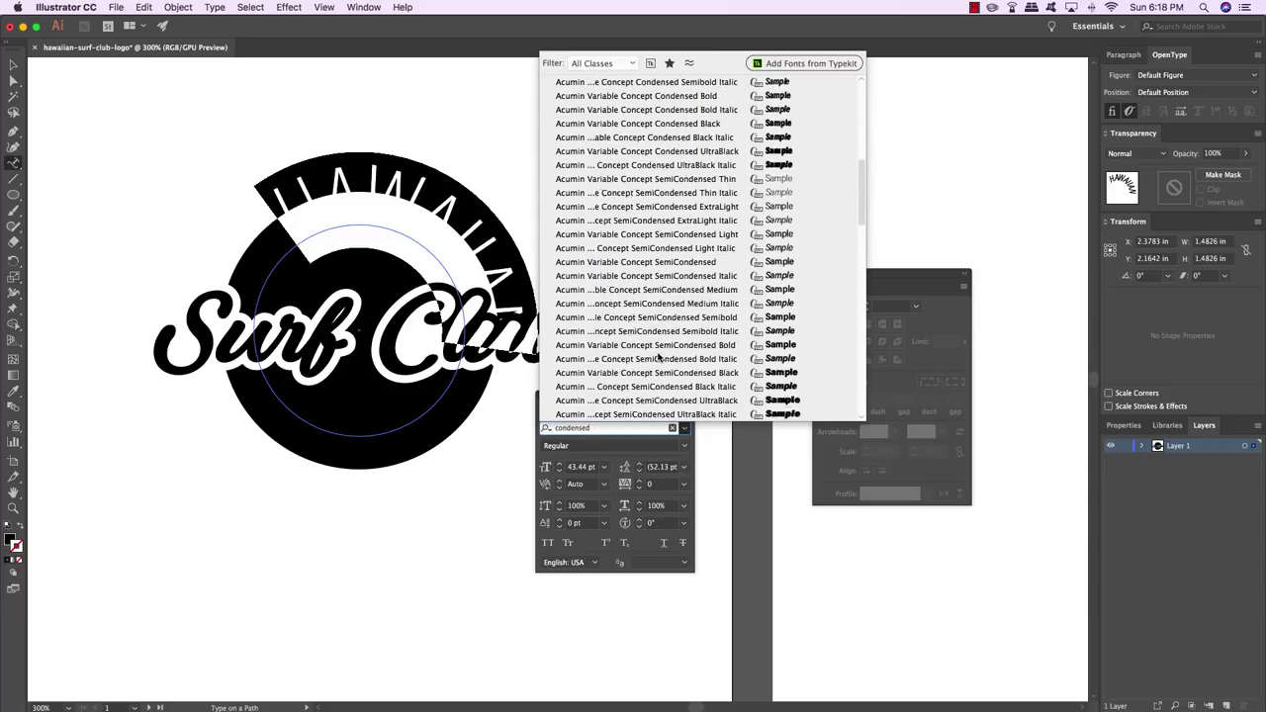
scroll(659, 358, up, 6)
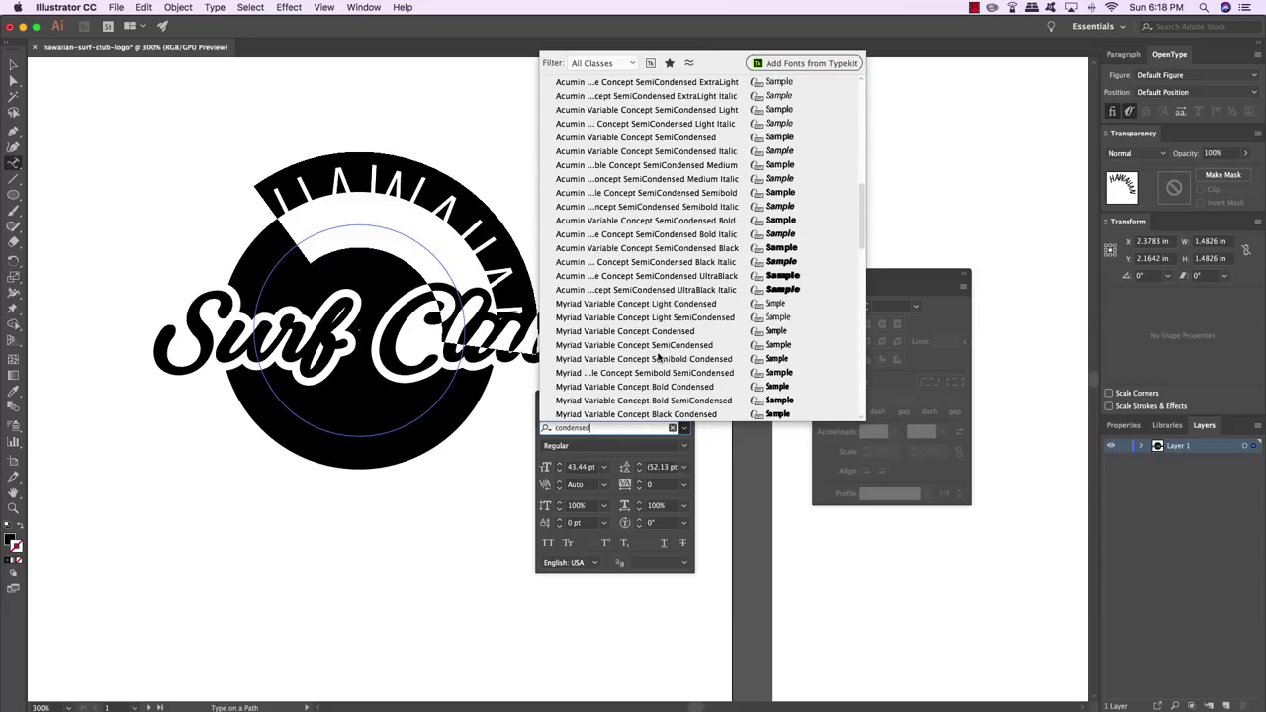
scroll(658, 358, up, 5)
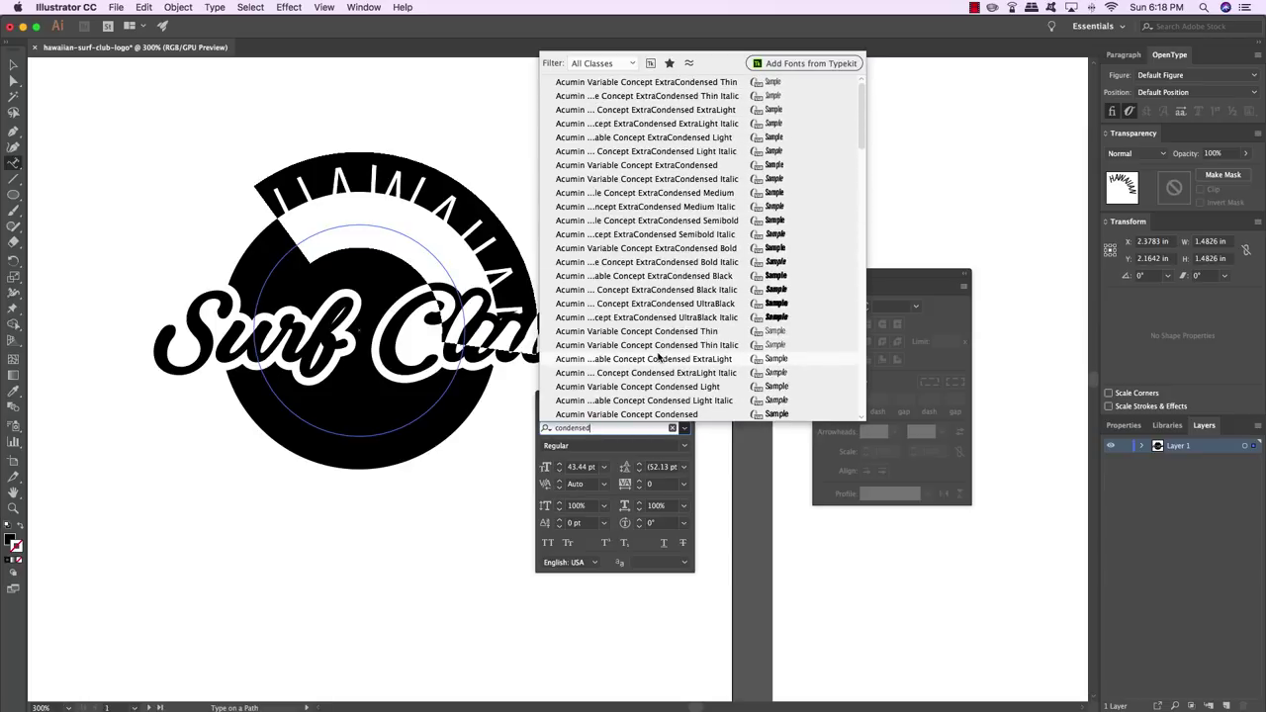
scroll(659, 356, down, 3)
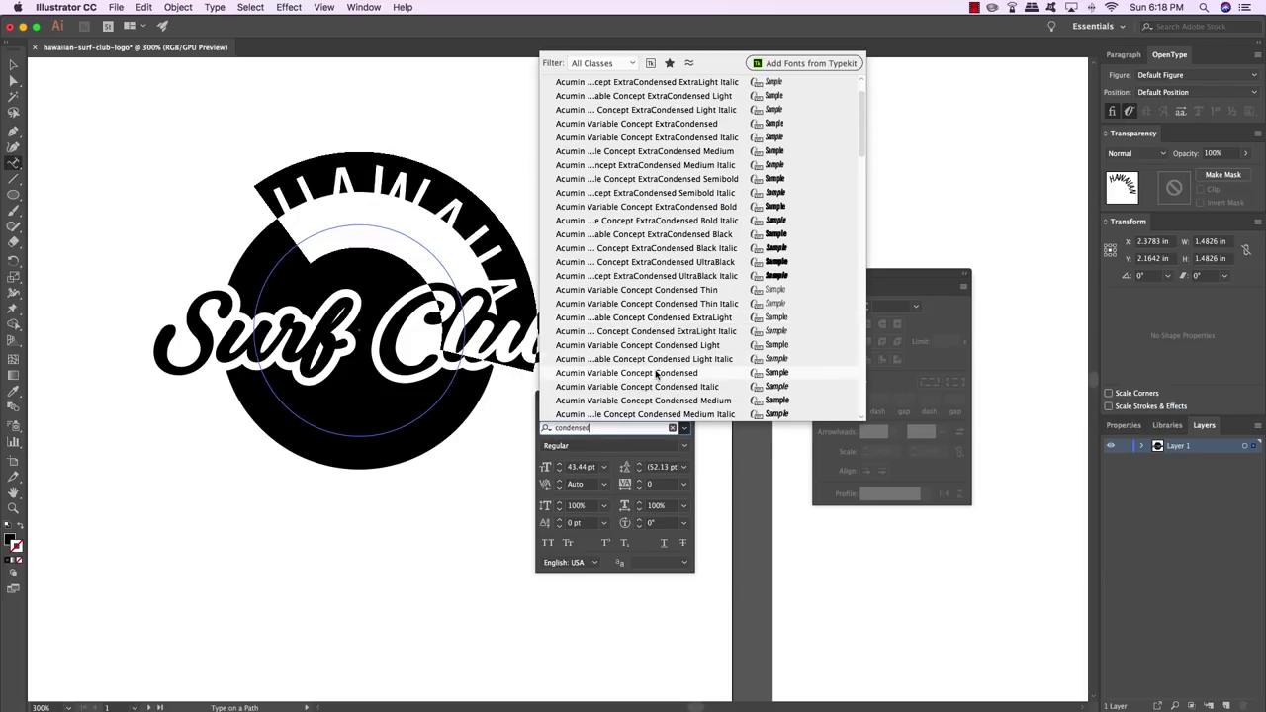
click(656, 374)
click(671, 449)
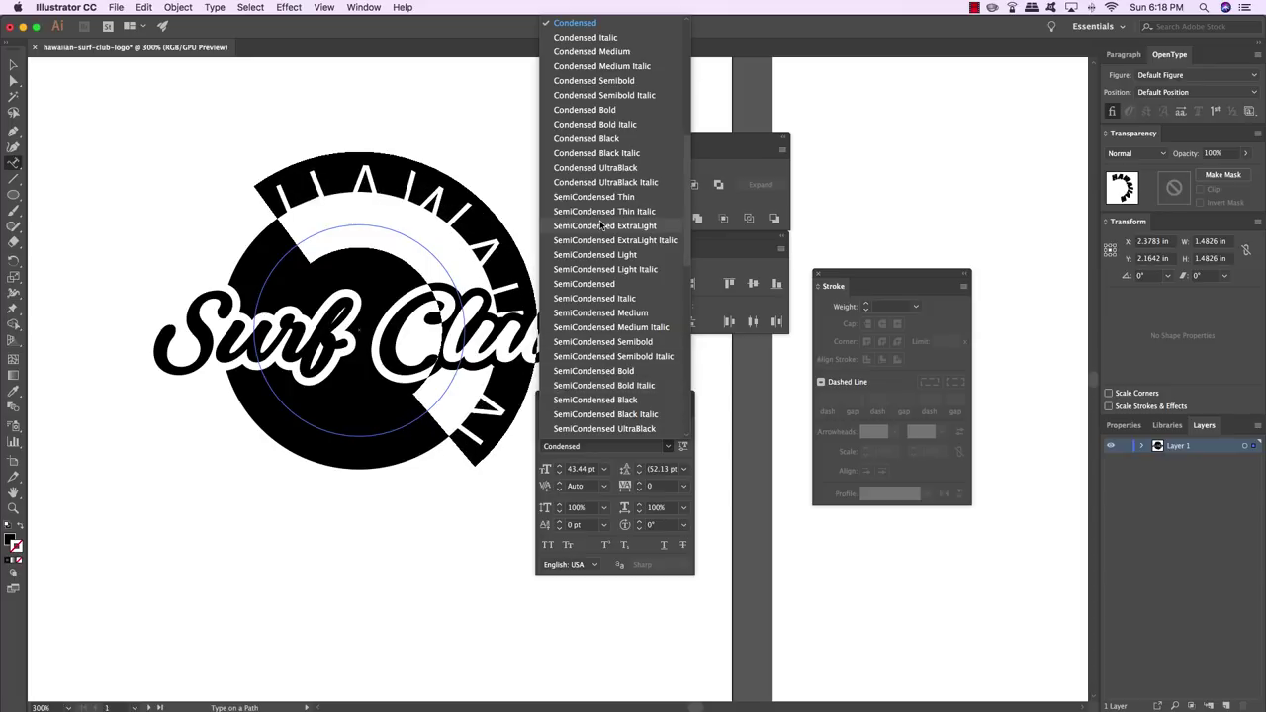
click(588, 108)
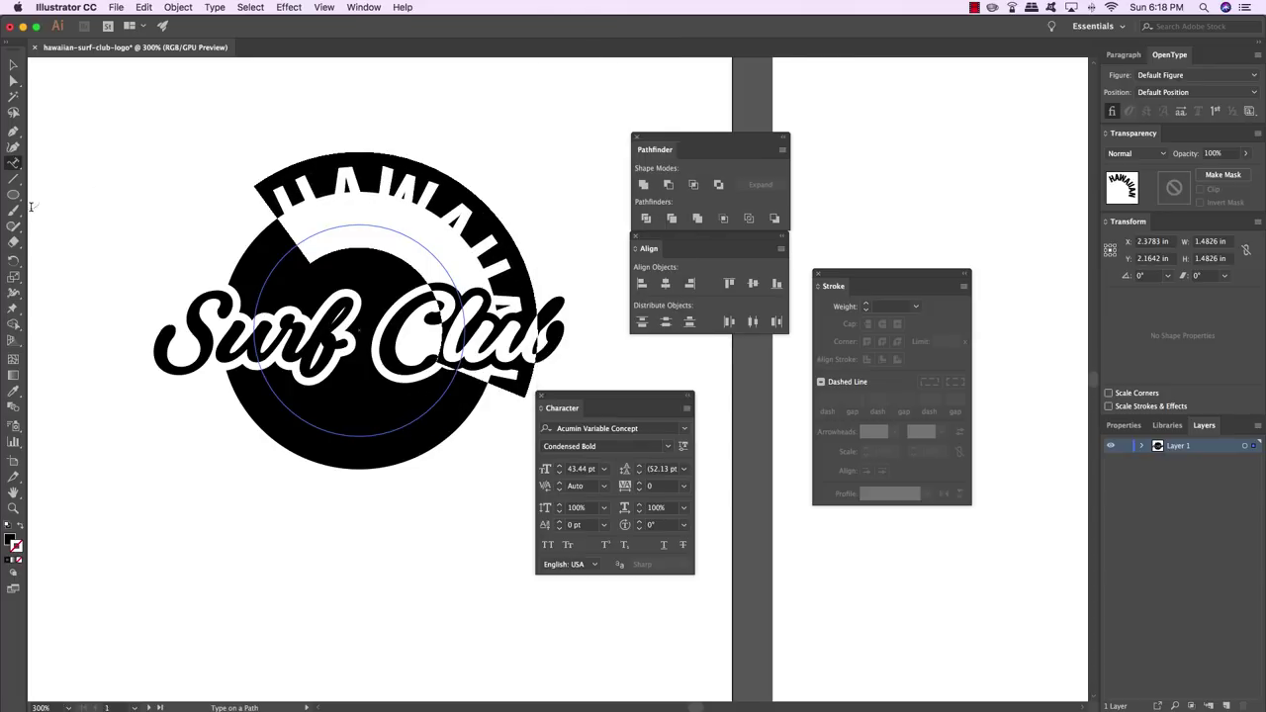
click(12, 392)
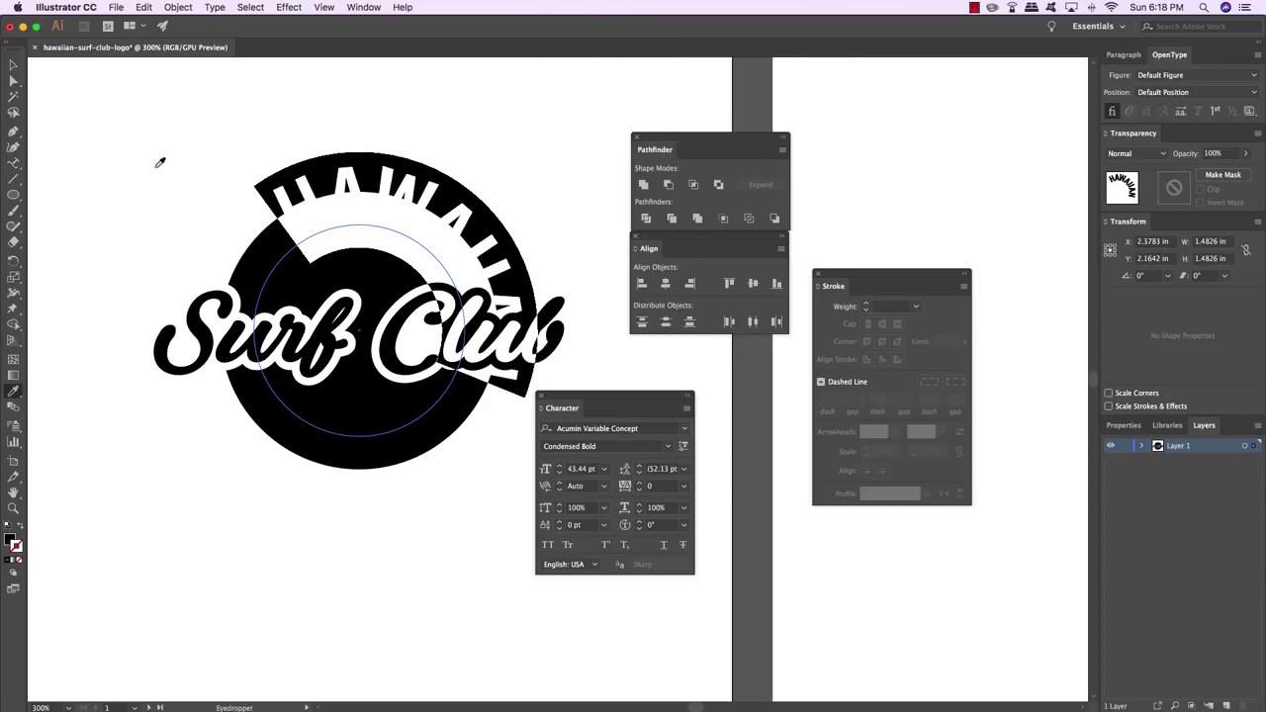
Copy the white lettering style onto the arc text and set it to 12 pt
click(95, 119)
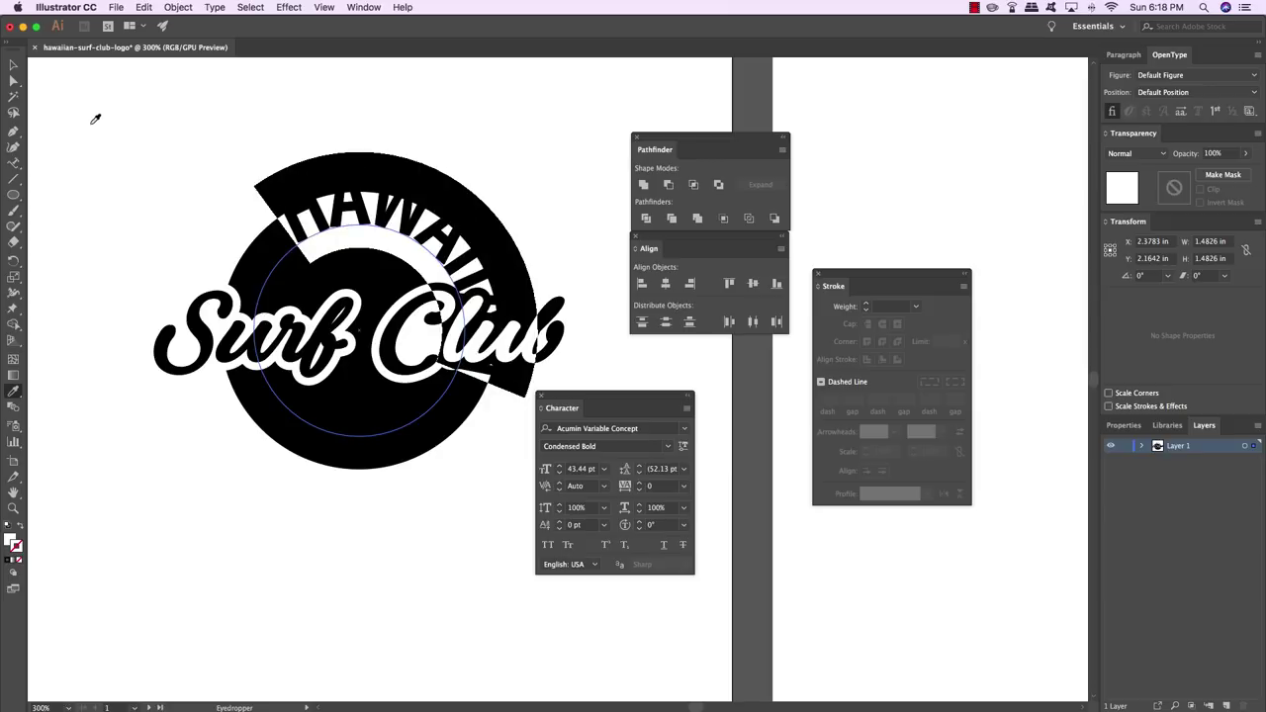
click(12, 67)
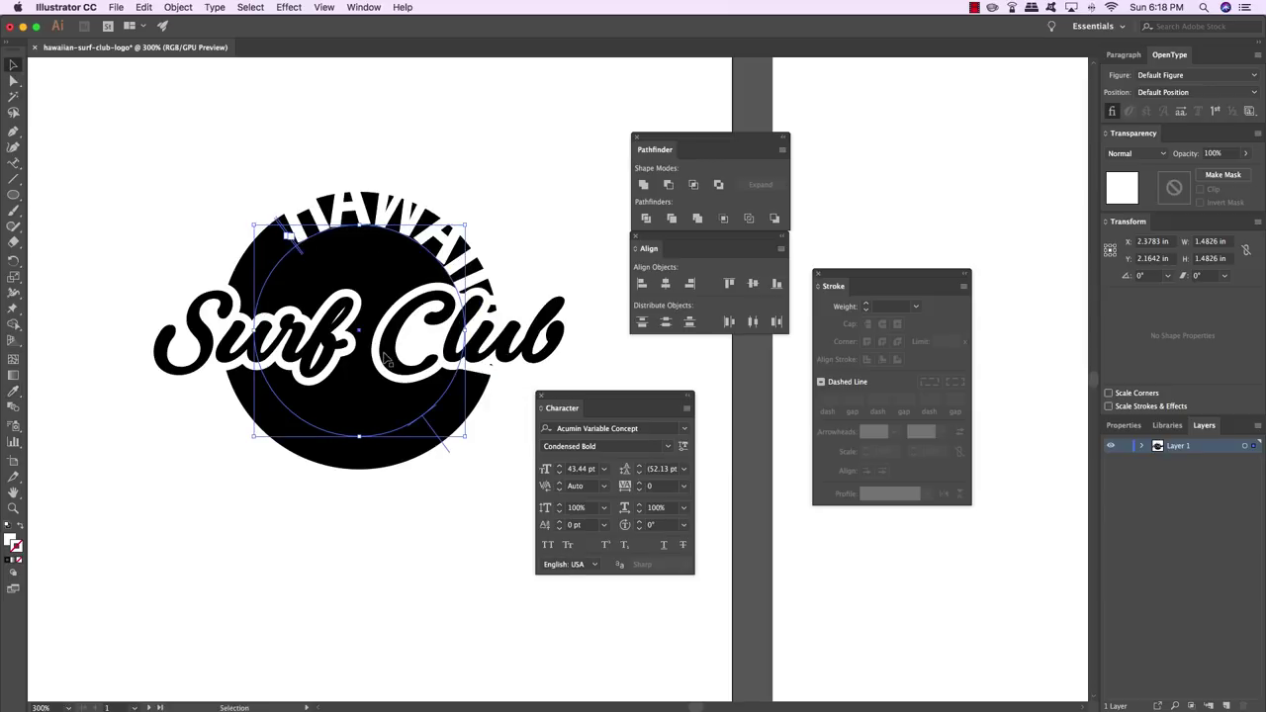
click(597, 472)
text(122)
key(Return)
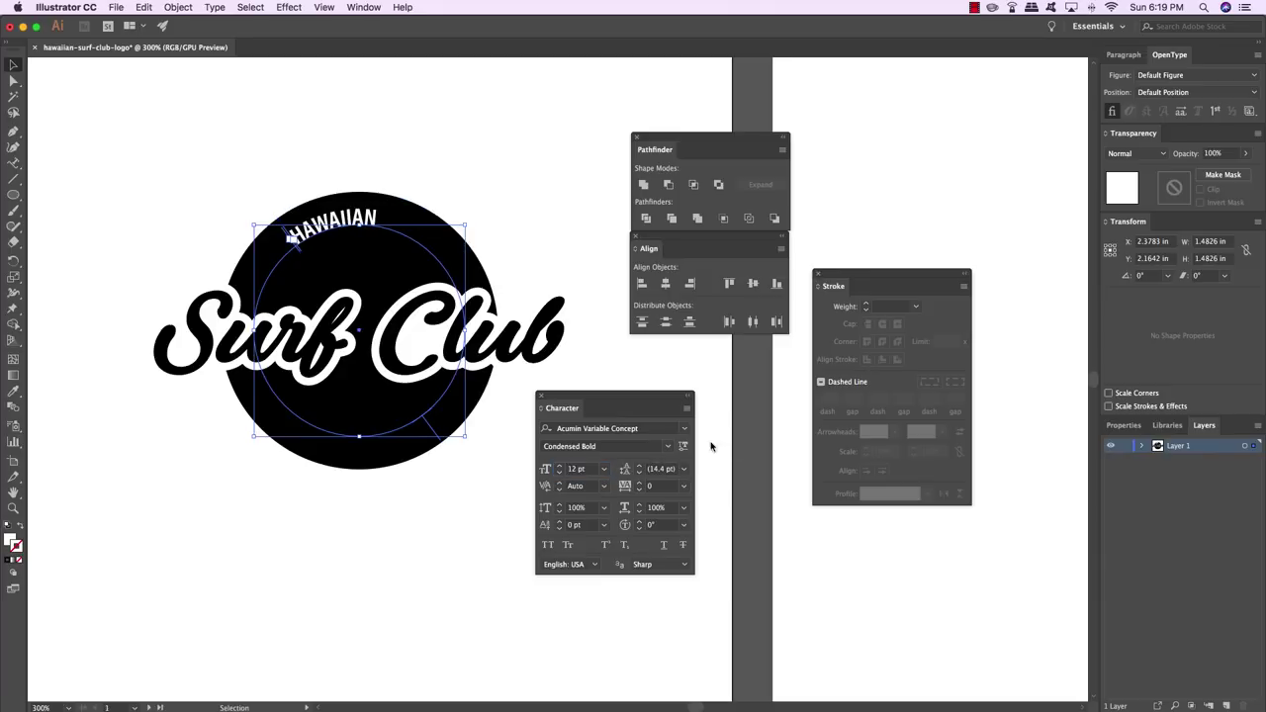
Set the arc text's tracking to 500
click(684, 485)
click(661, 485)
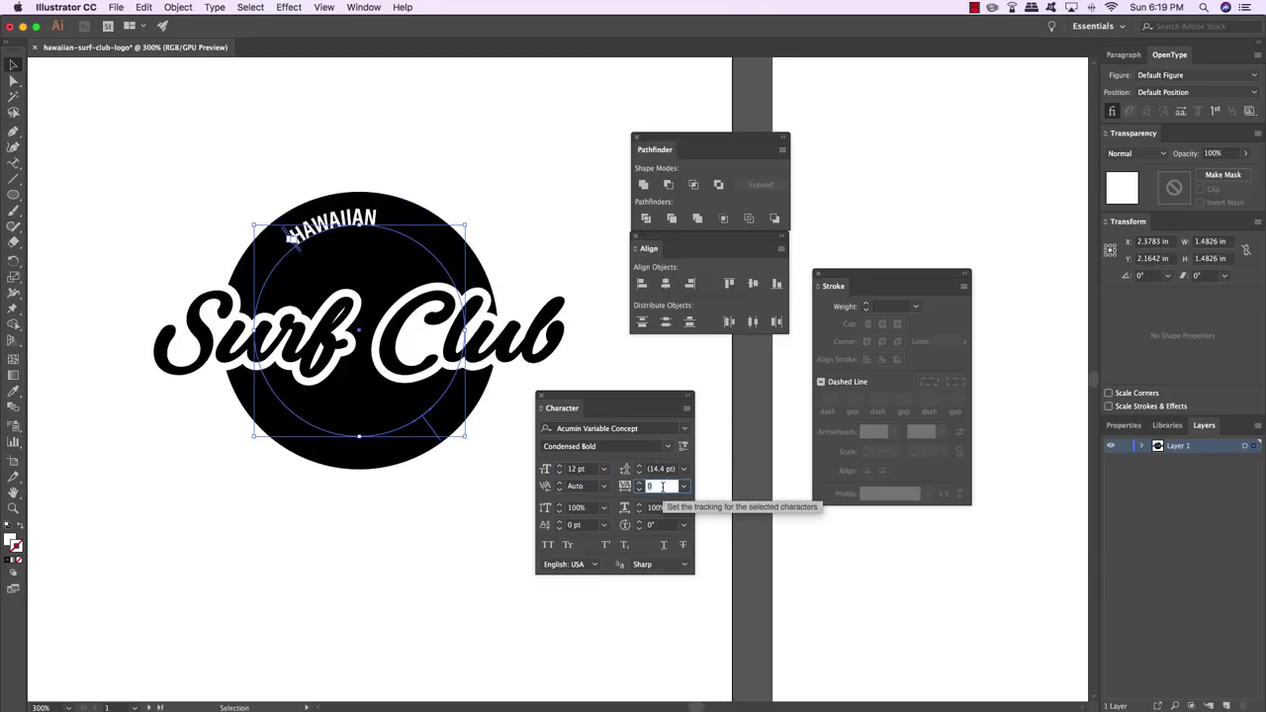
text(500)
key(Return)
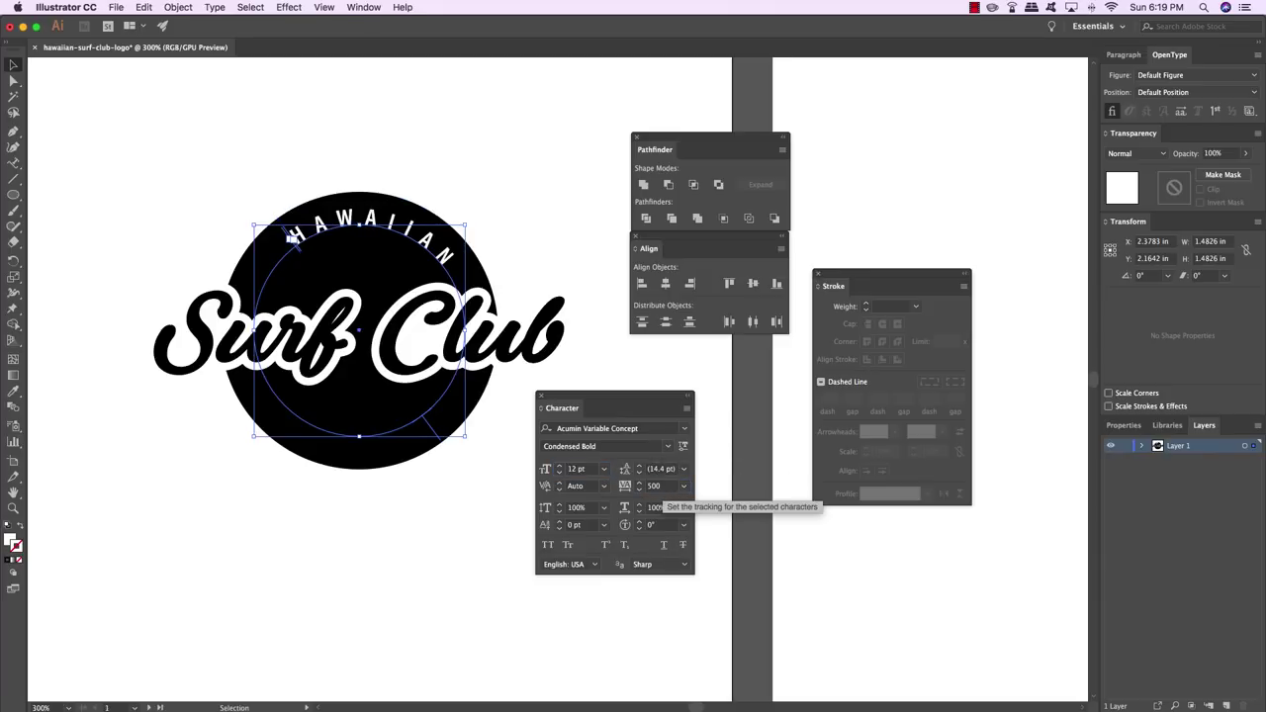
scroll(475, 297, down, 2)
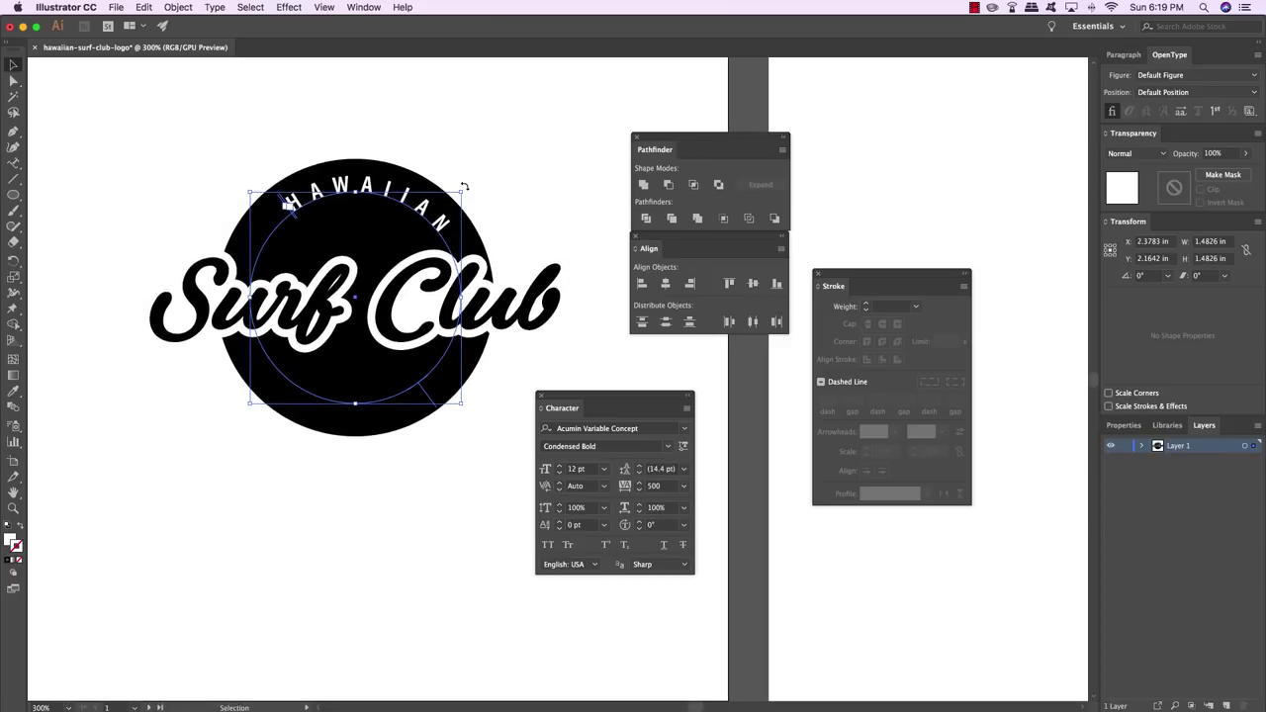
Rotate the HAWAIIAN text, then shrink it together with the black circle
drag(463, 185, 425, 156)
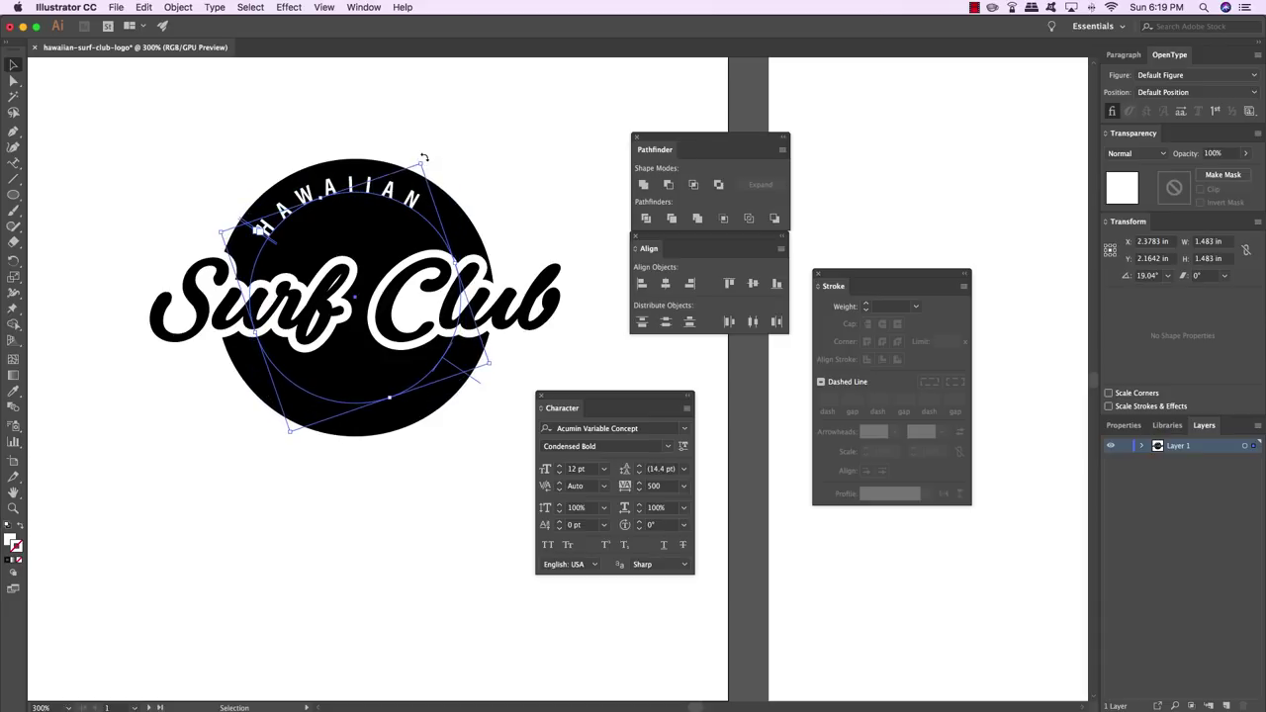
click(520, 156)
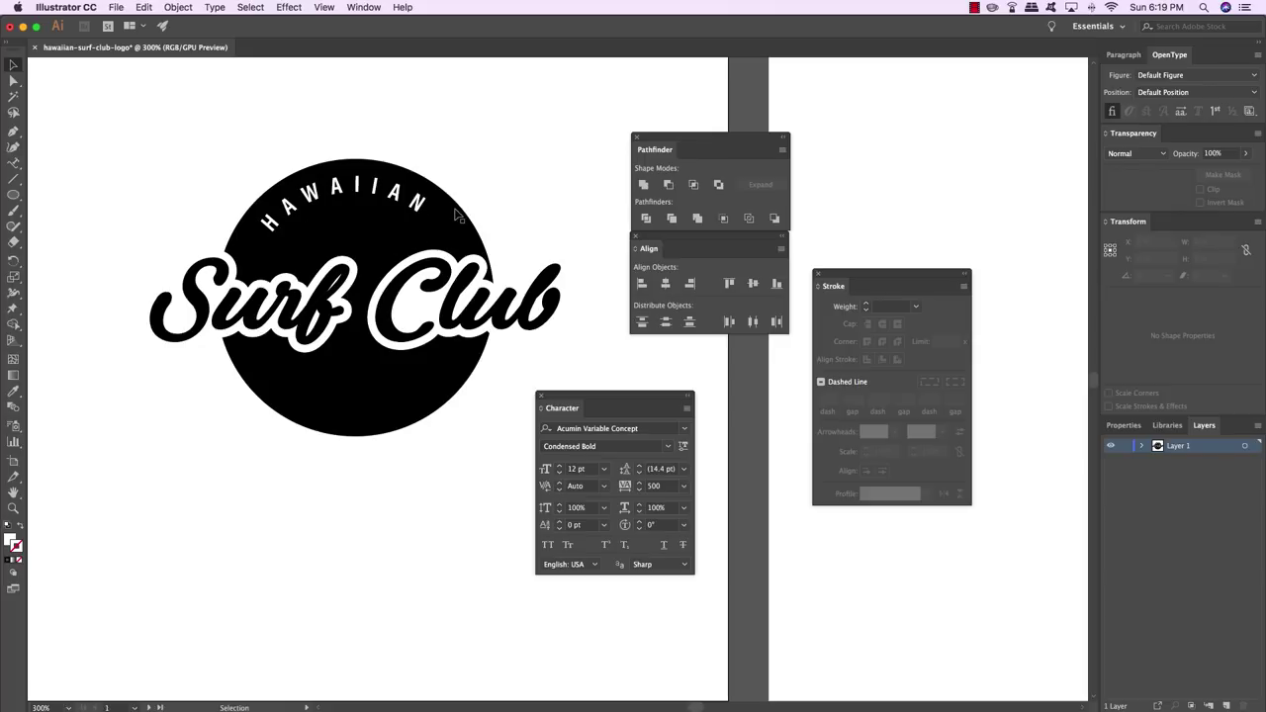
drag(478, 144, 378, 211)
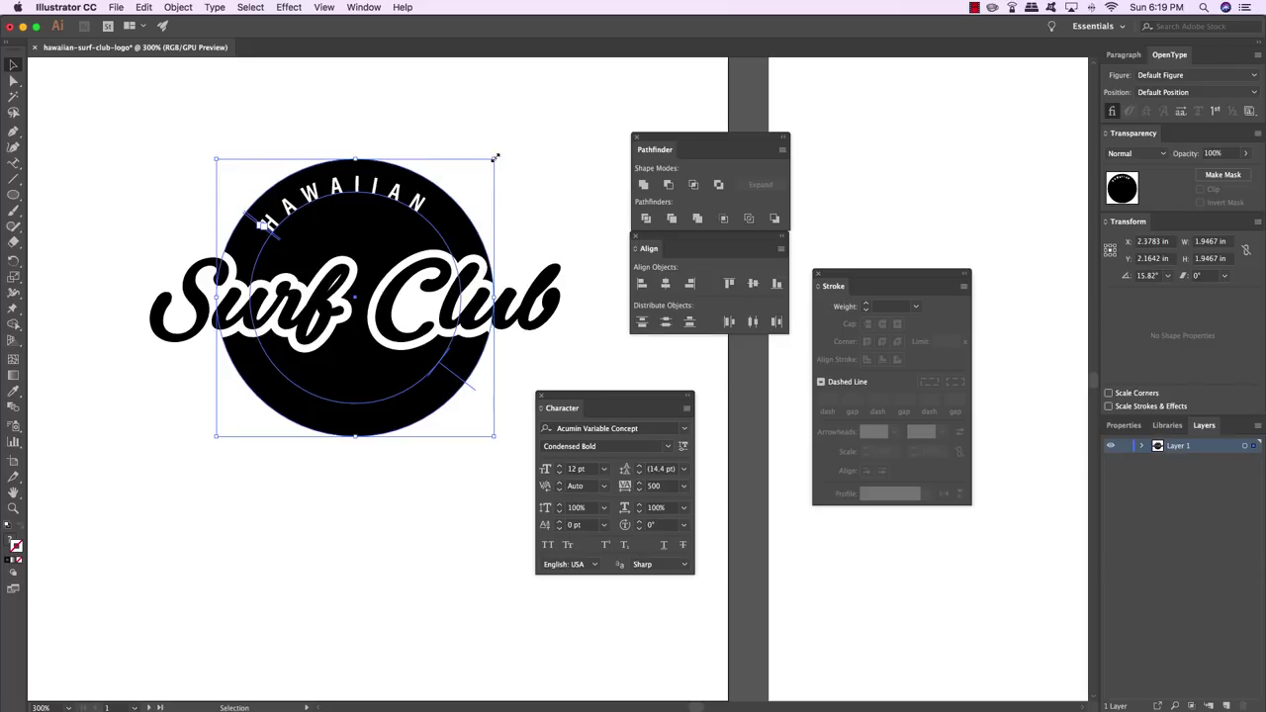
drag(495, 157, 480, 167)
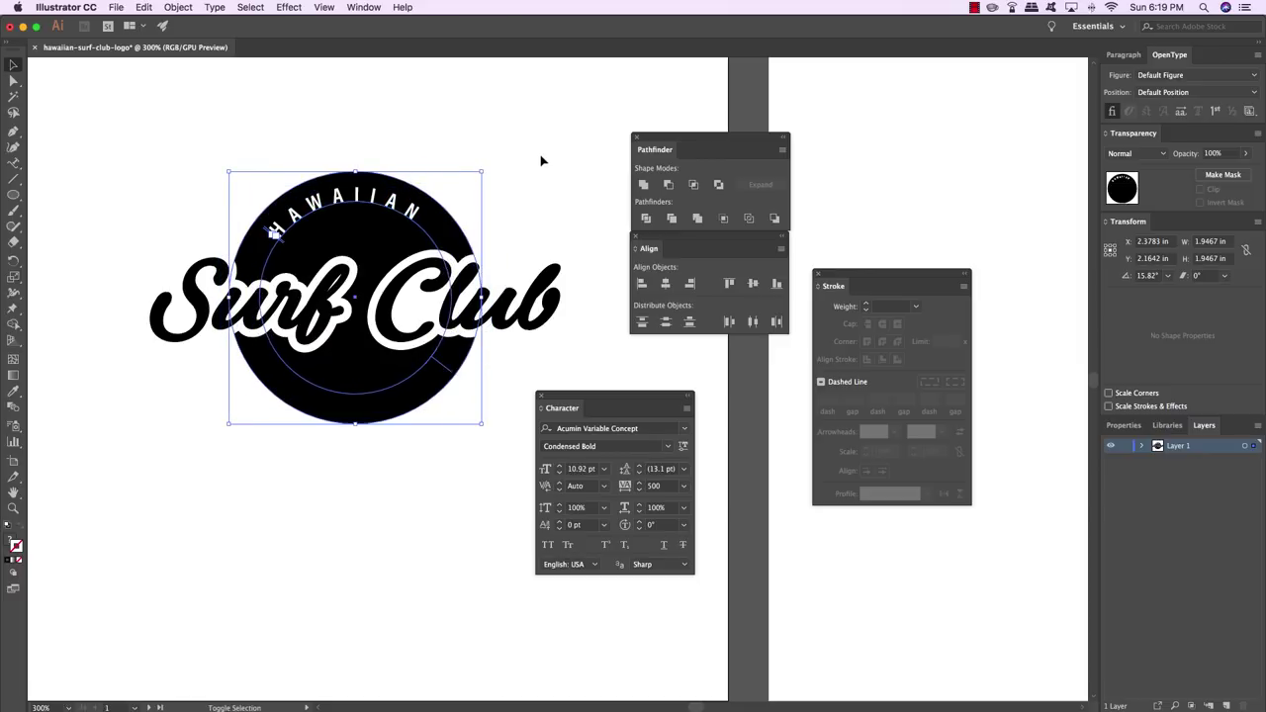
click(541, 160)
Shrink the HAWAIIAN arc text further and restore its font size to 12 pt
click(416, 210)
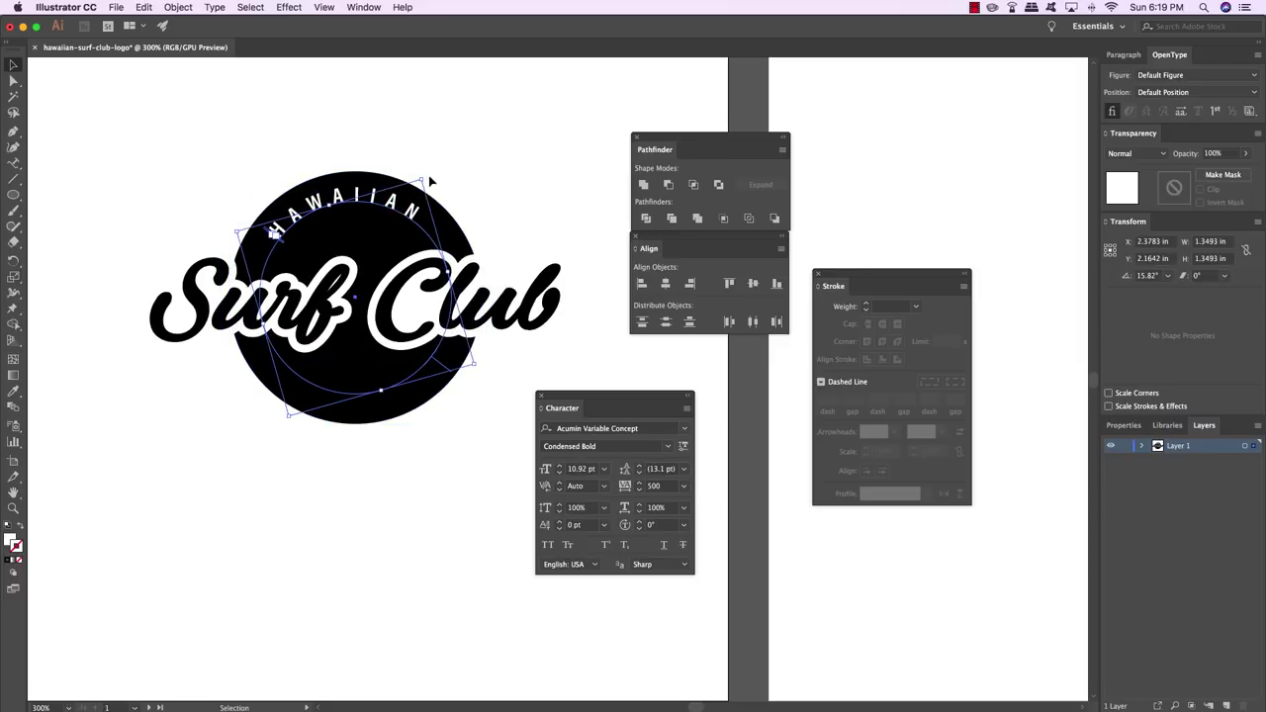
drag(422, 182, 416, 190)
click(520, 155)
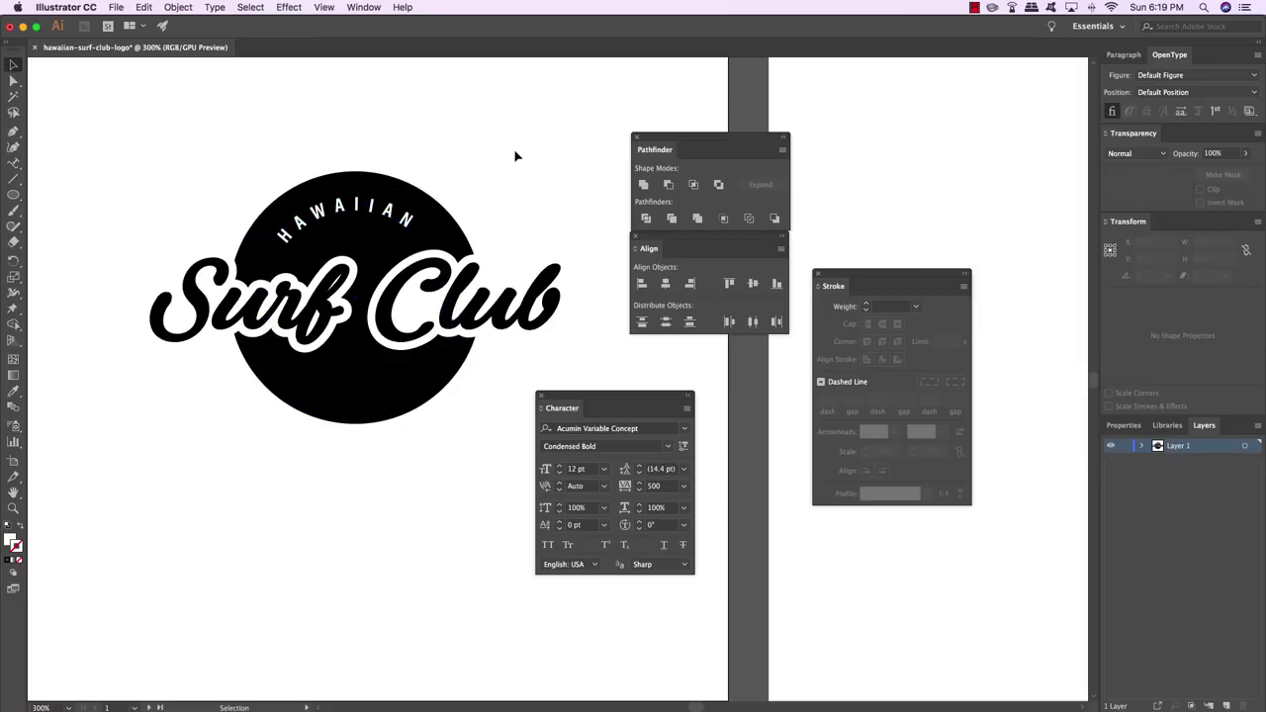
click(407, 223)
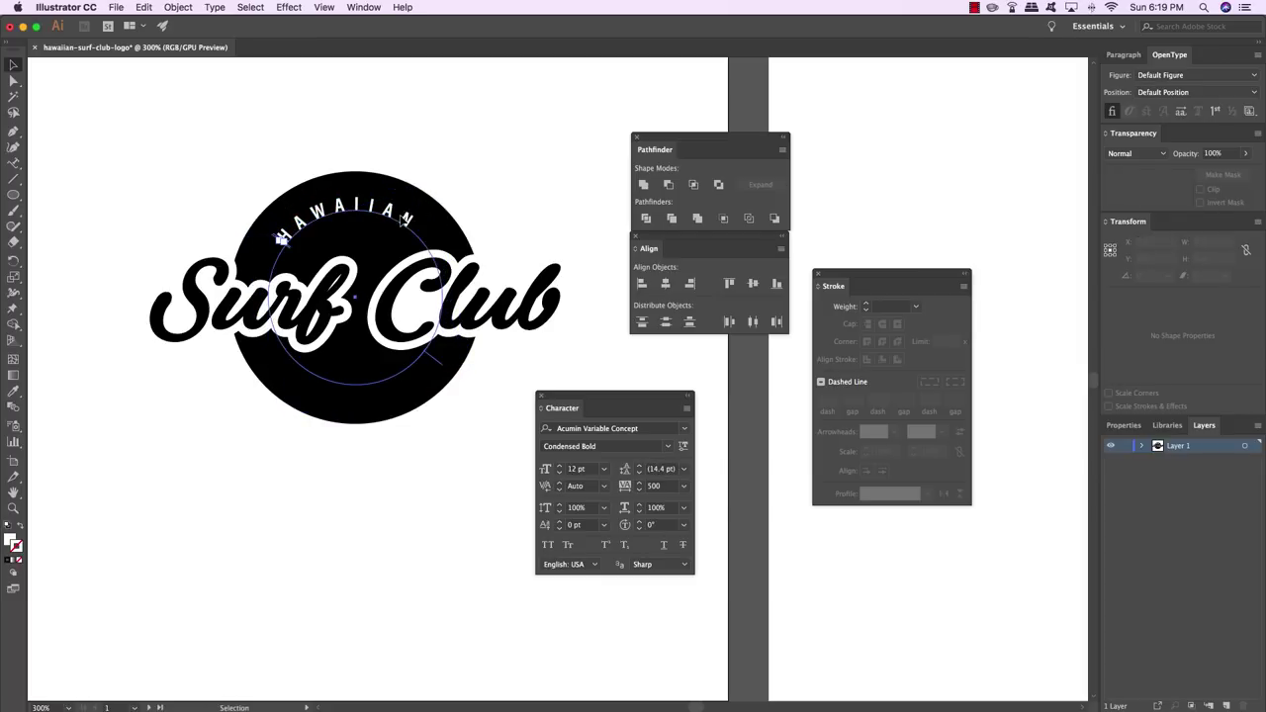
click(582, 469)
text(12)
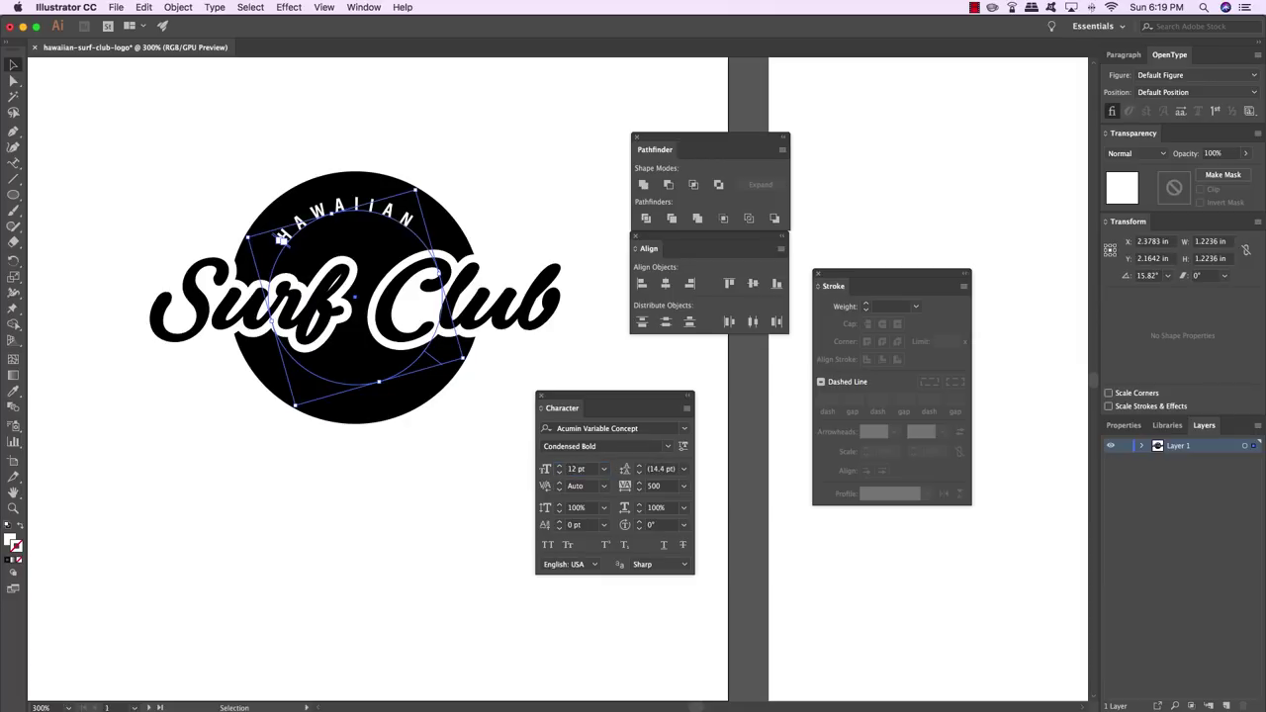
key(Return)
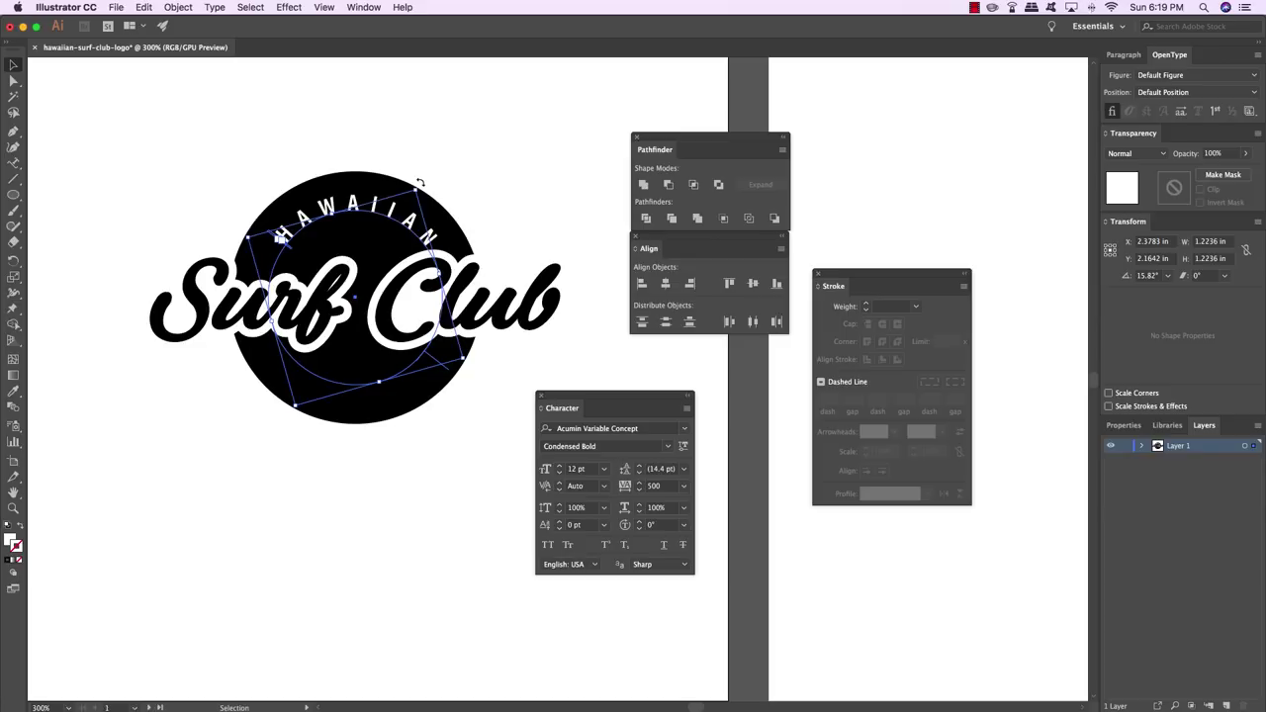
Rotate the HAWAIIAN text to about 28° so it centres across the circle's top
drag(419, 183, 517, 155)
click(471, 167)
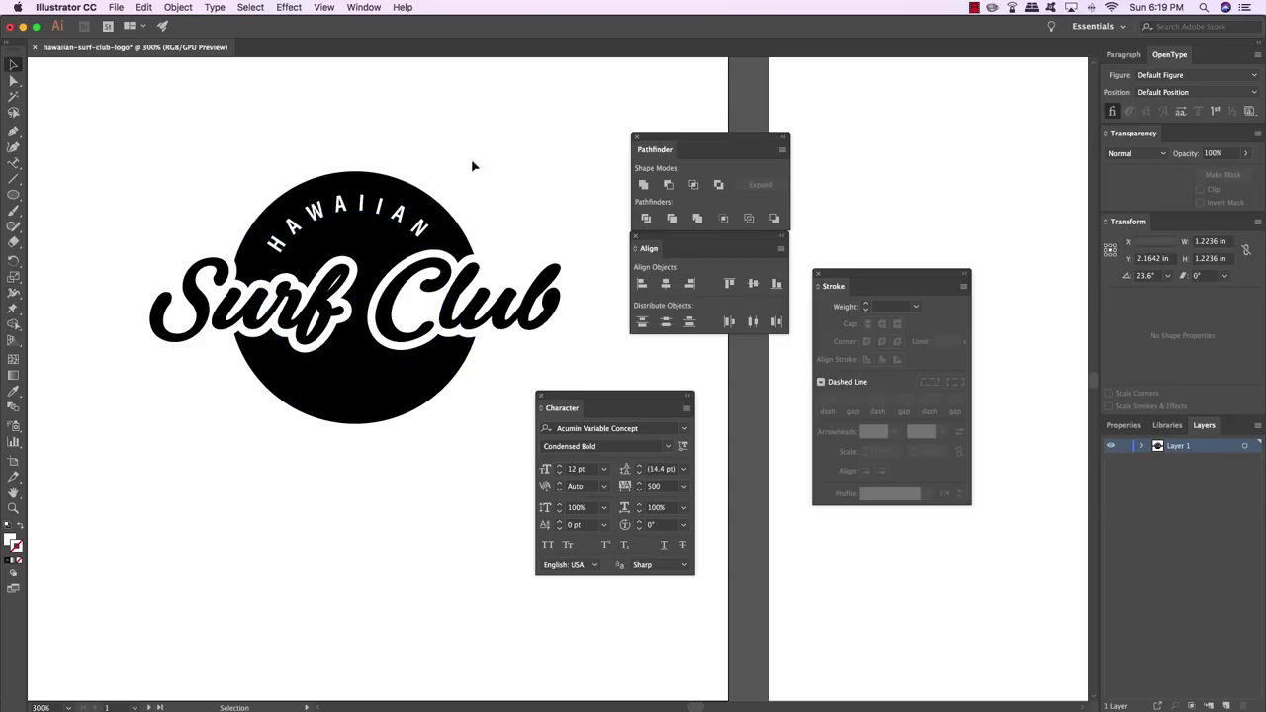
click(389, 215)
drag(405, 178, 410, 181)
key(super+shift+a)
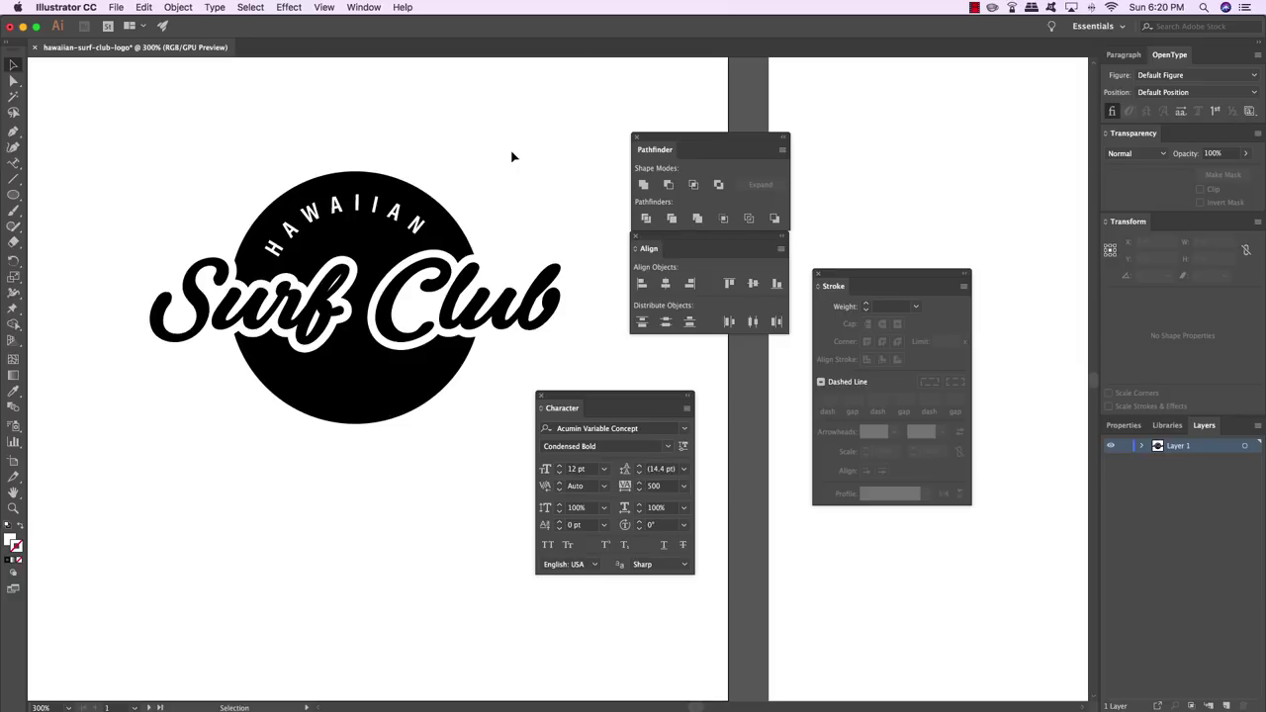
Make an unfilled outline copy of the circle and send it behind all artwork
click(409, 191)
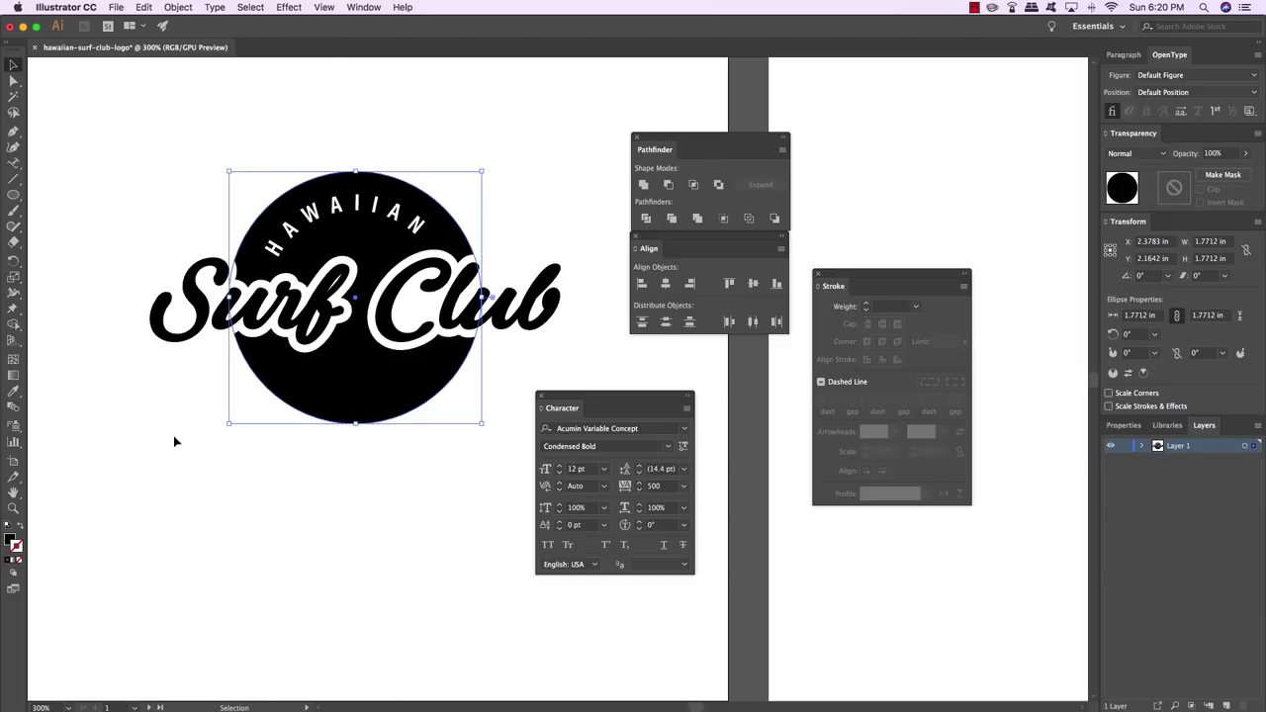
key(shift+x)
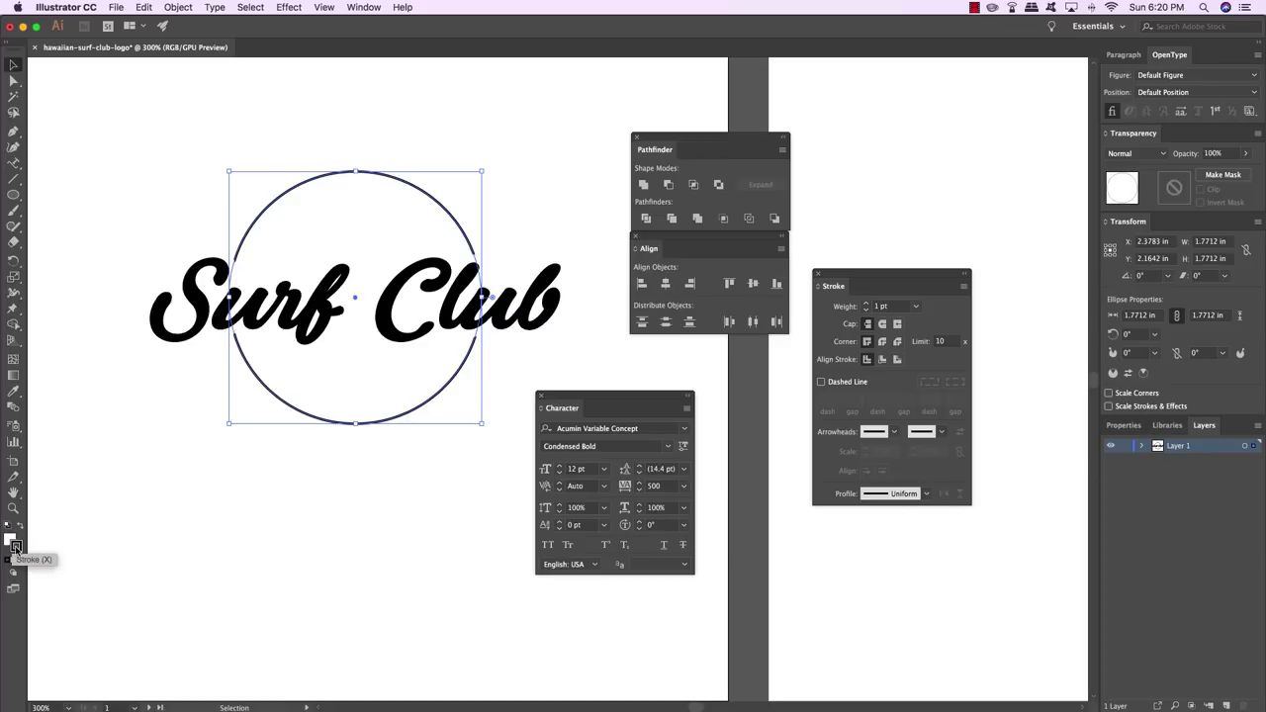
click(177, 7)
mouse_move(182, 44)
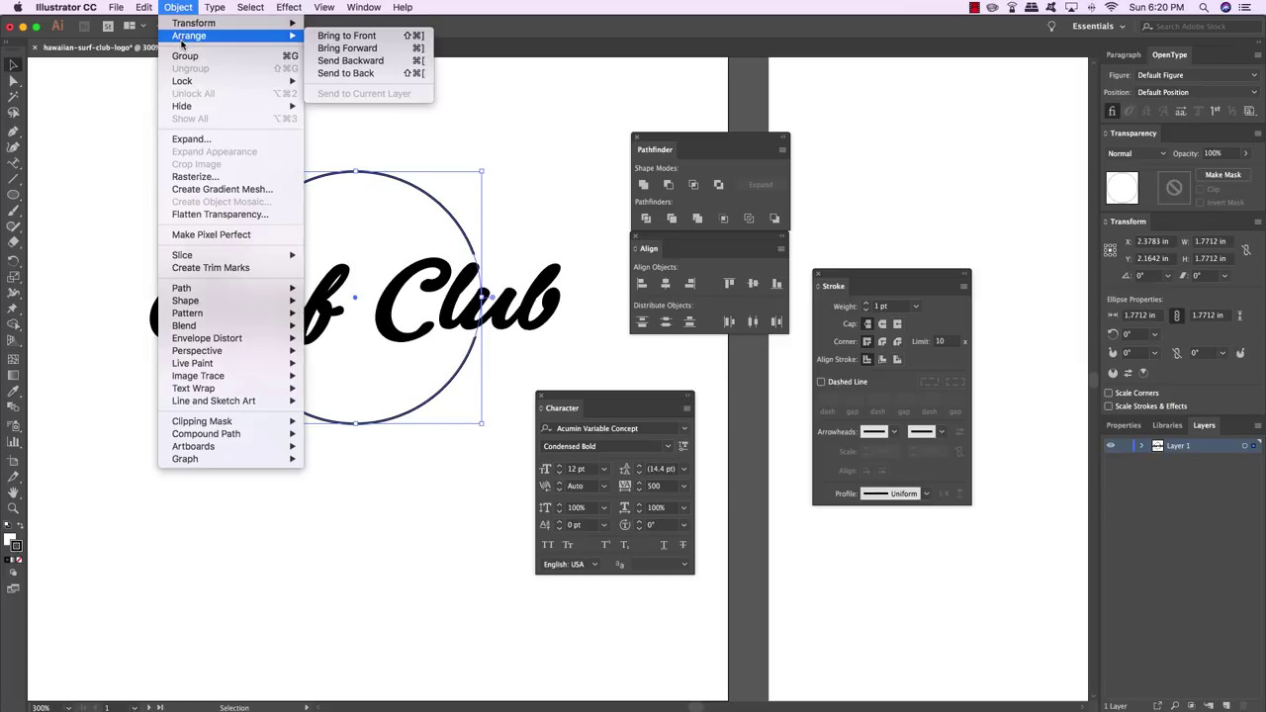
click(345, 73)
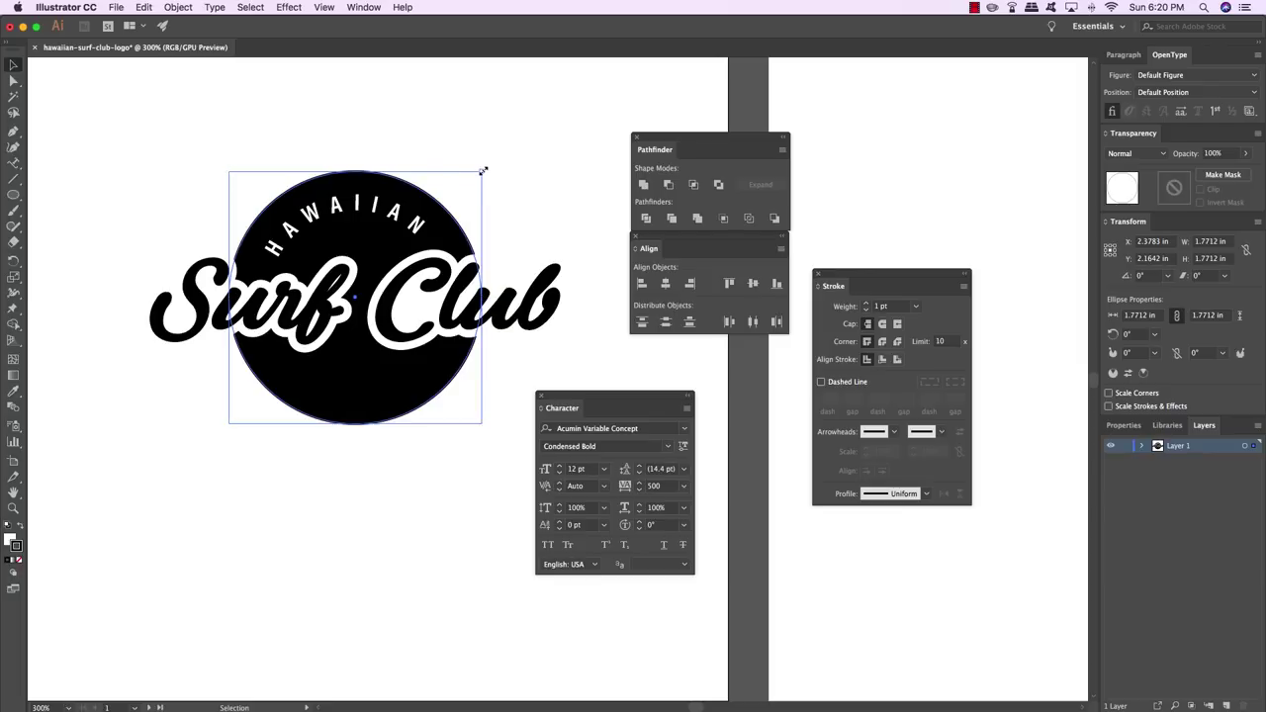
drag(483, 170, 503, 151)
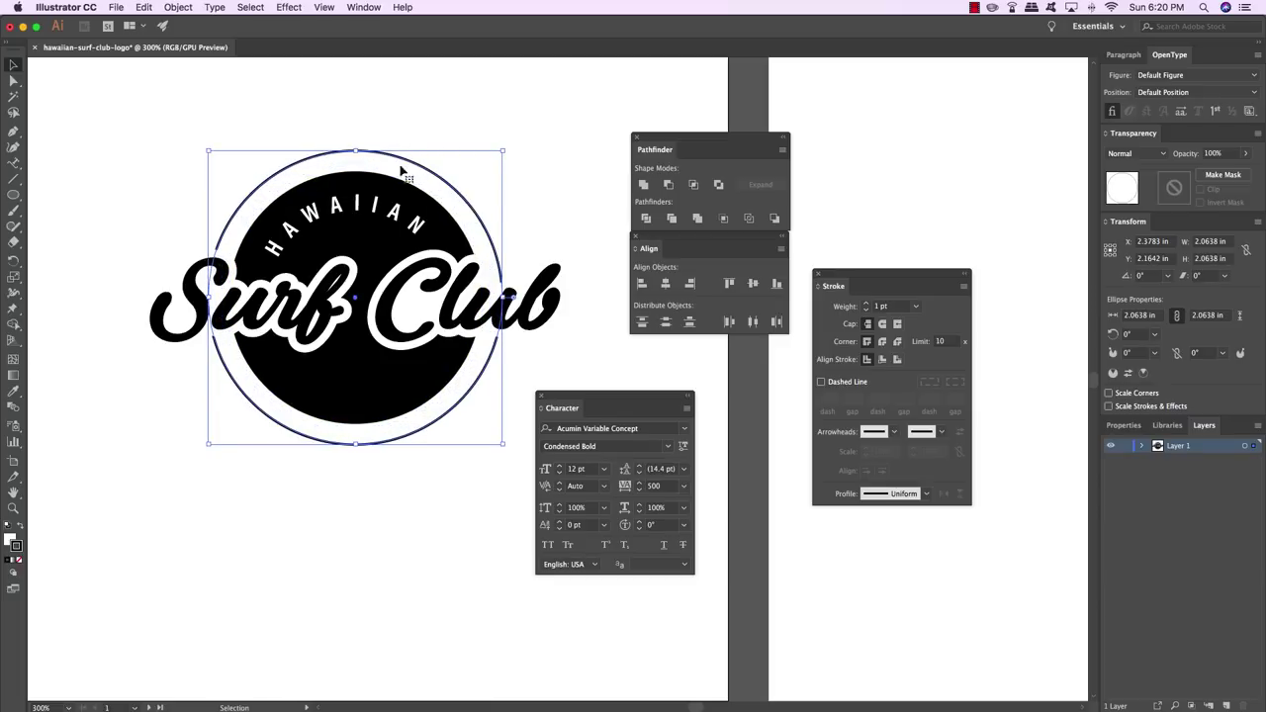
Enlarge the outline circle to 2.1043 in and give it a 6 pt stroke
drag(504, 150, 506, 147)
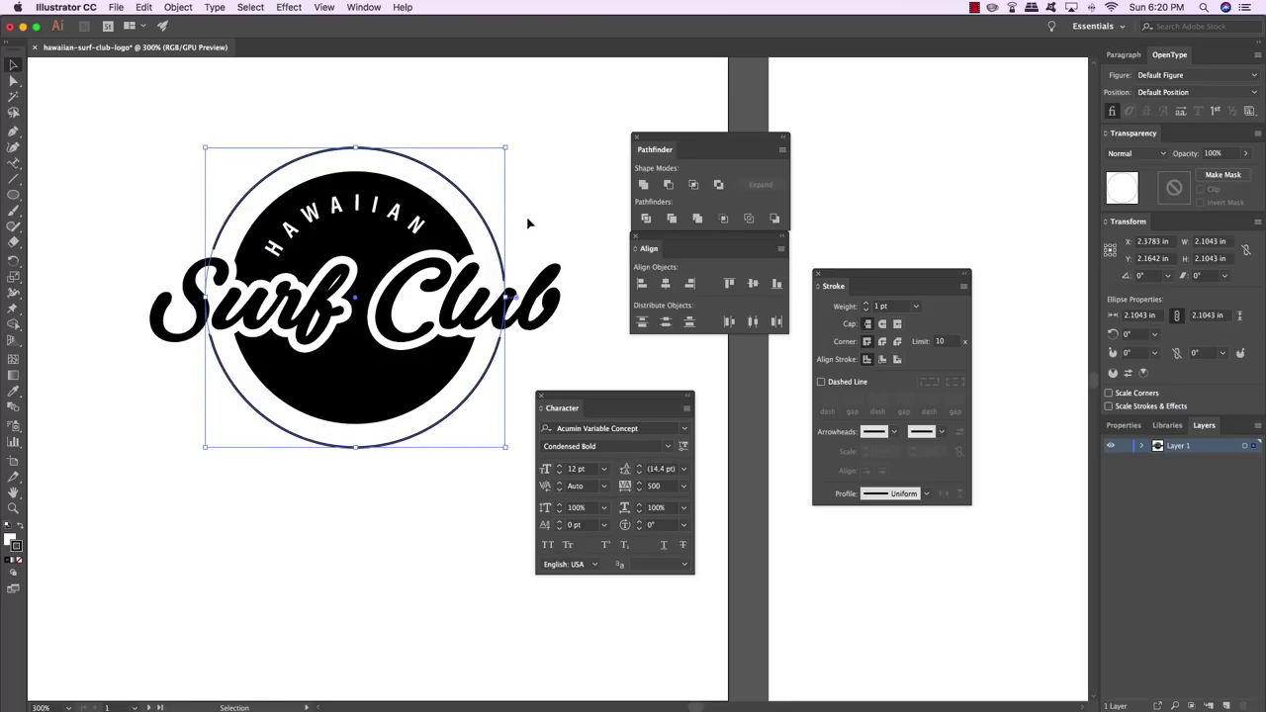
drag(882, 276, 431, 429)
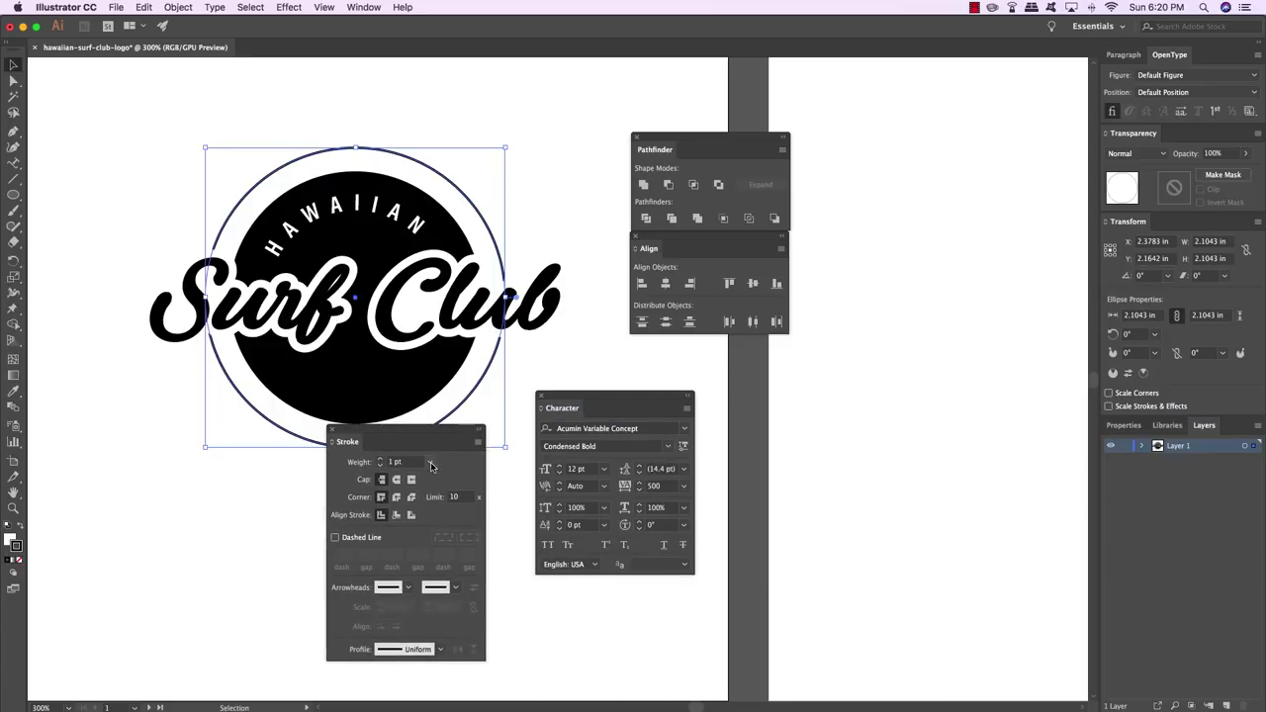
click(430, 466)
click(444, 263)
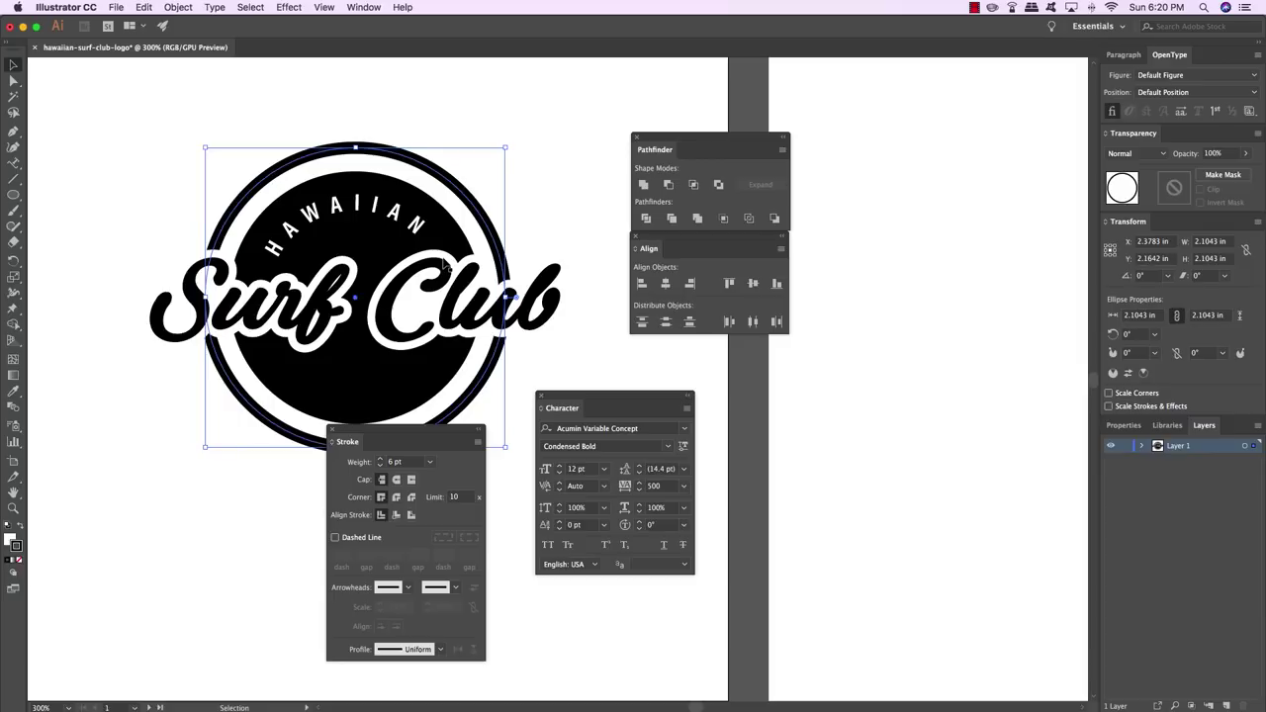
click(430, 462)
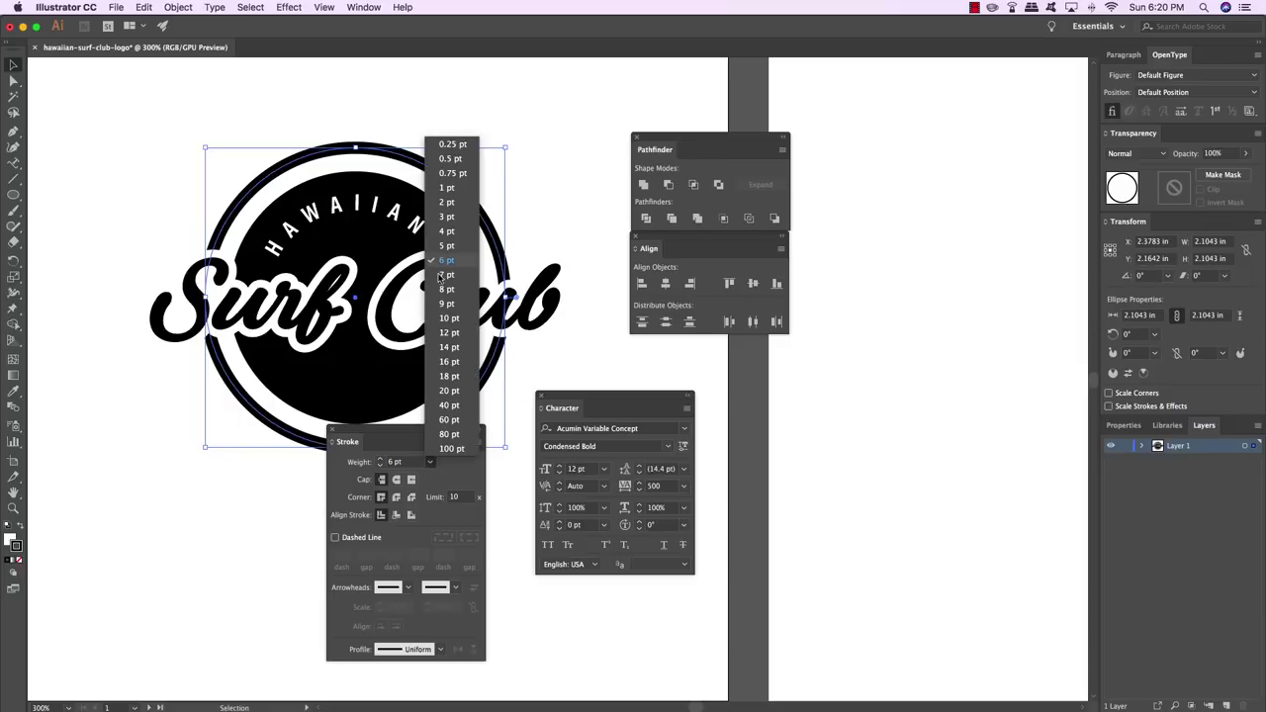
click(446, 289)
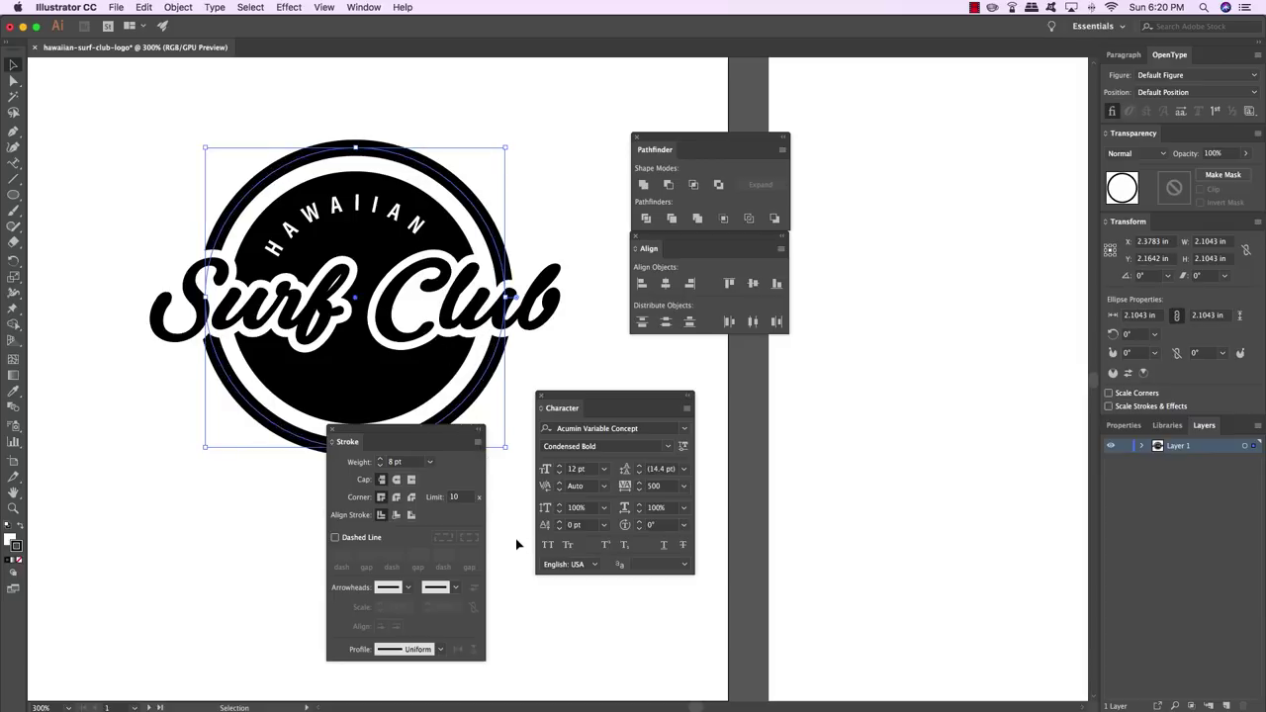
click(431, 463)
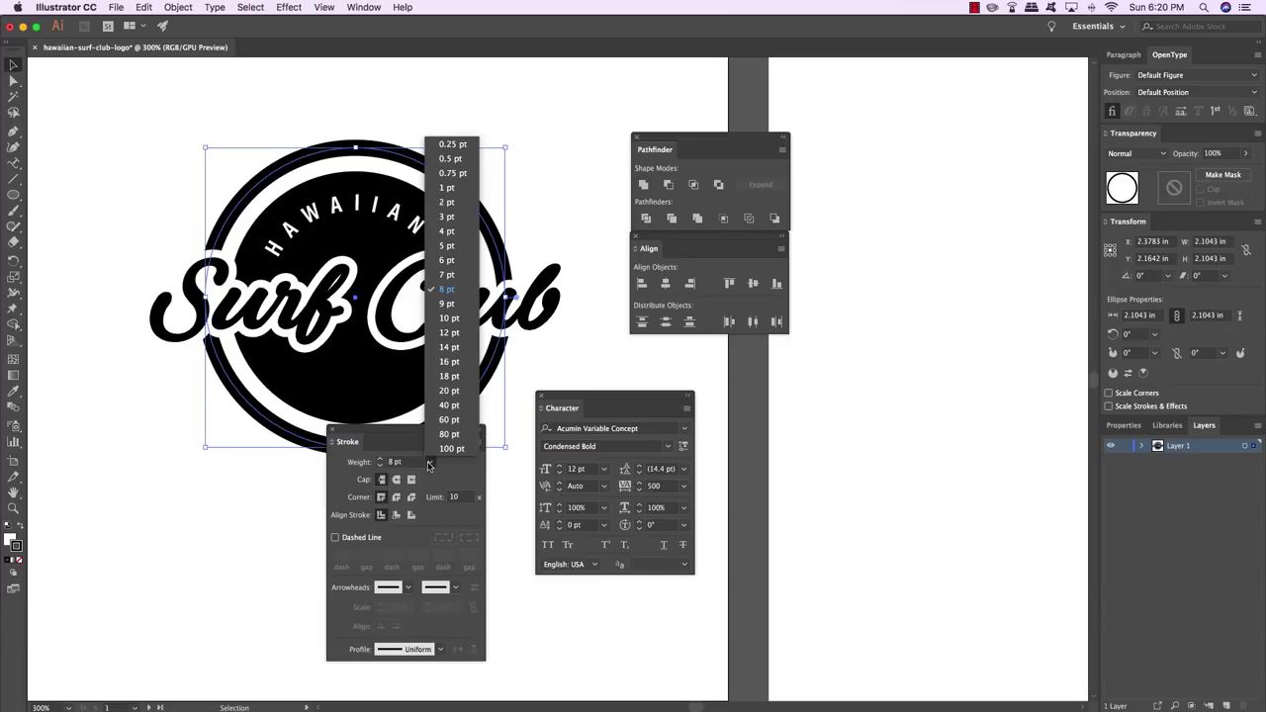
click(458, 264)
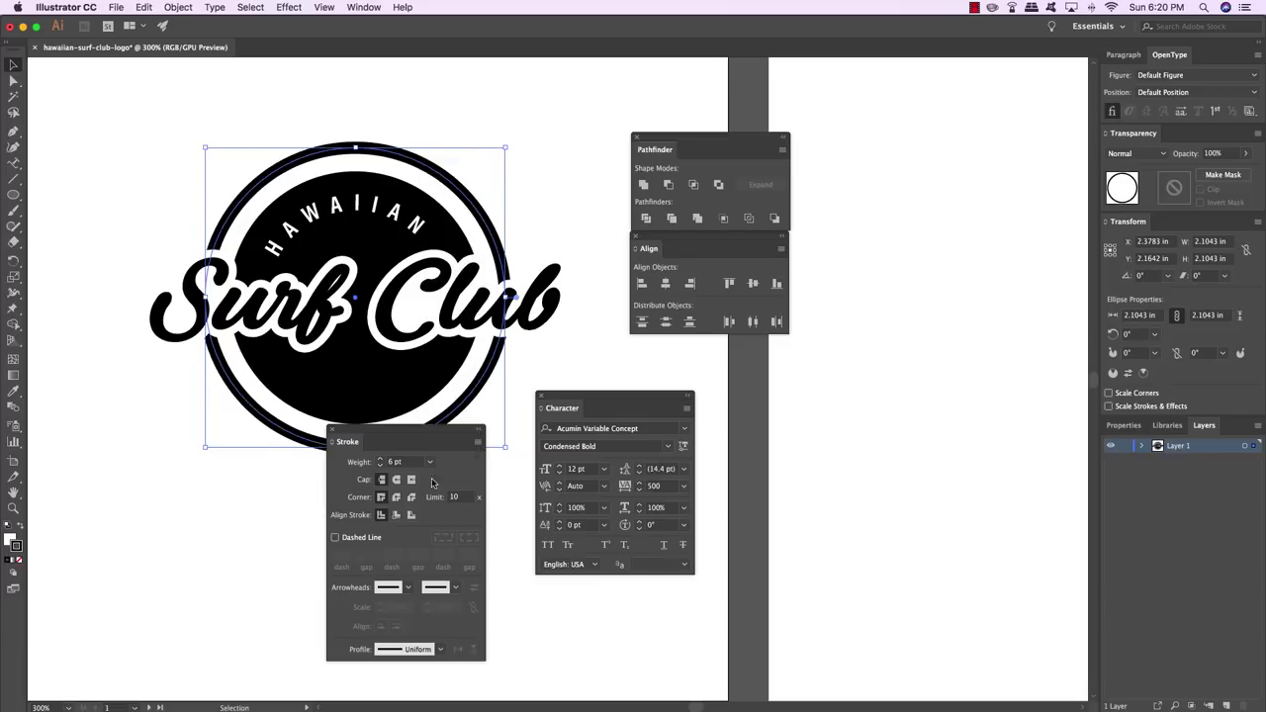
drag(393, 432, 876, 367)
Expand the ring's fill and stroke, then merge it in Pathfinder into one solid shape
click(178, 7)
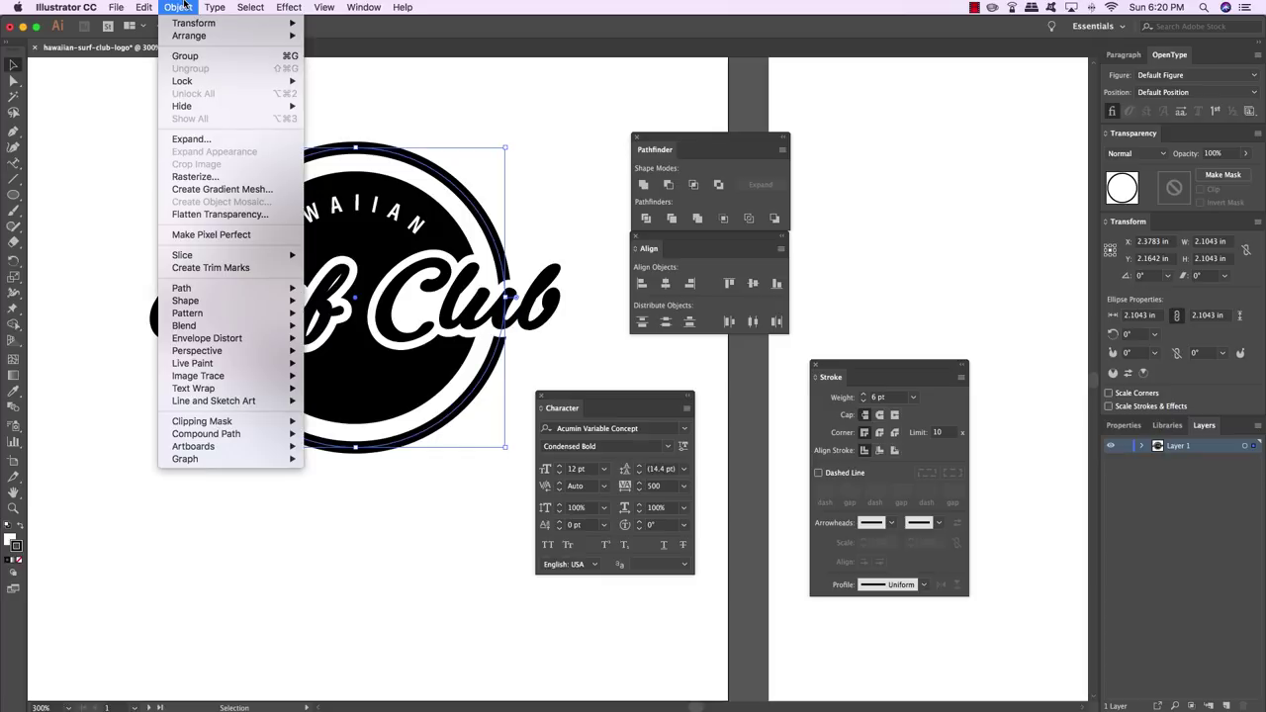
click(180, 140)
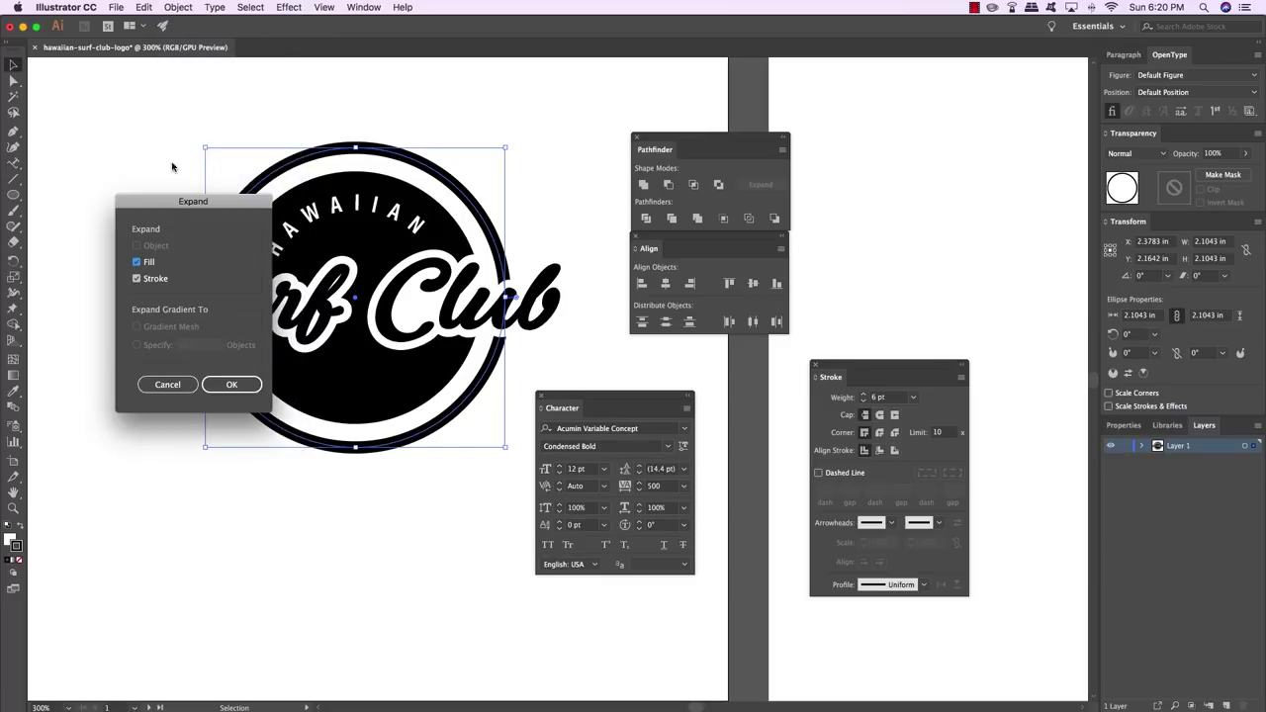
click(228, 384)
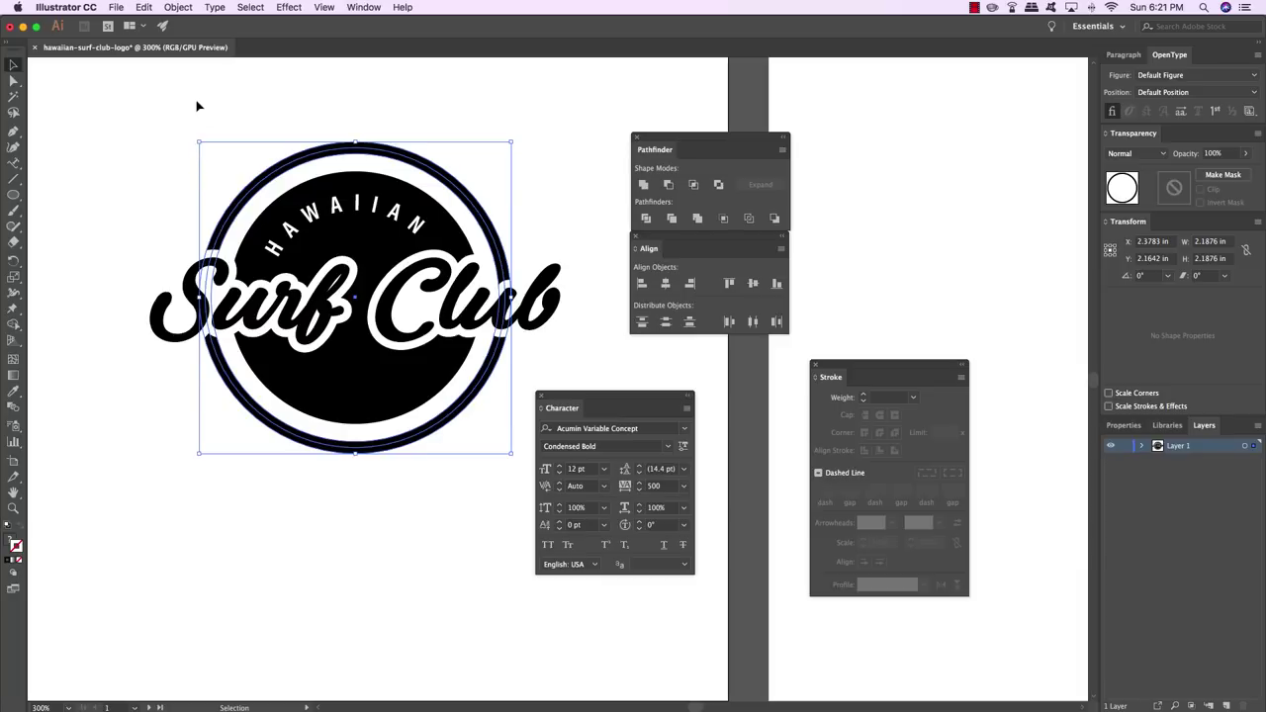
click(696, 218)
click(569, 154)
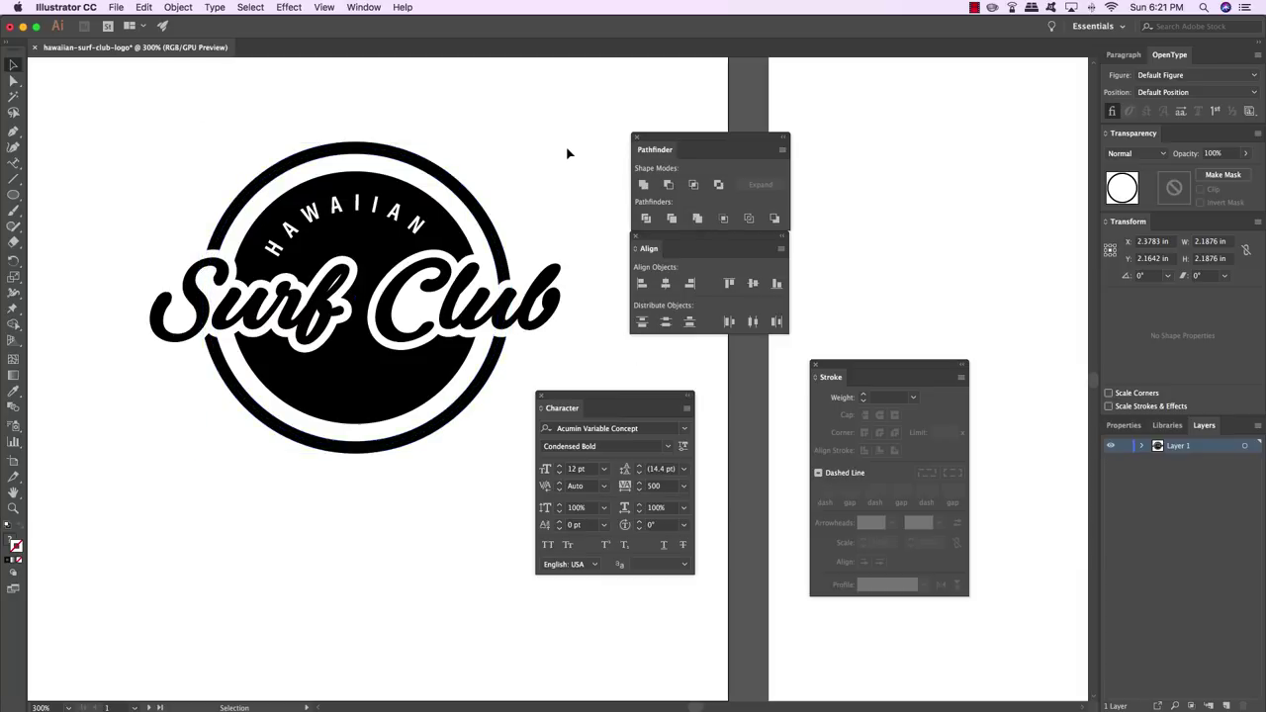
click(457, 188)
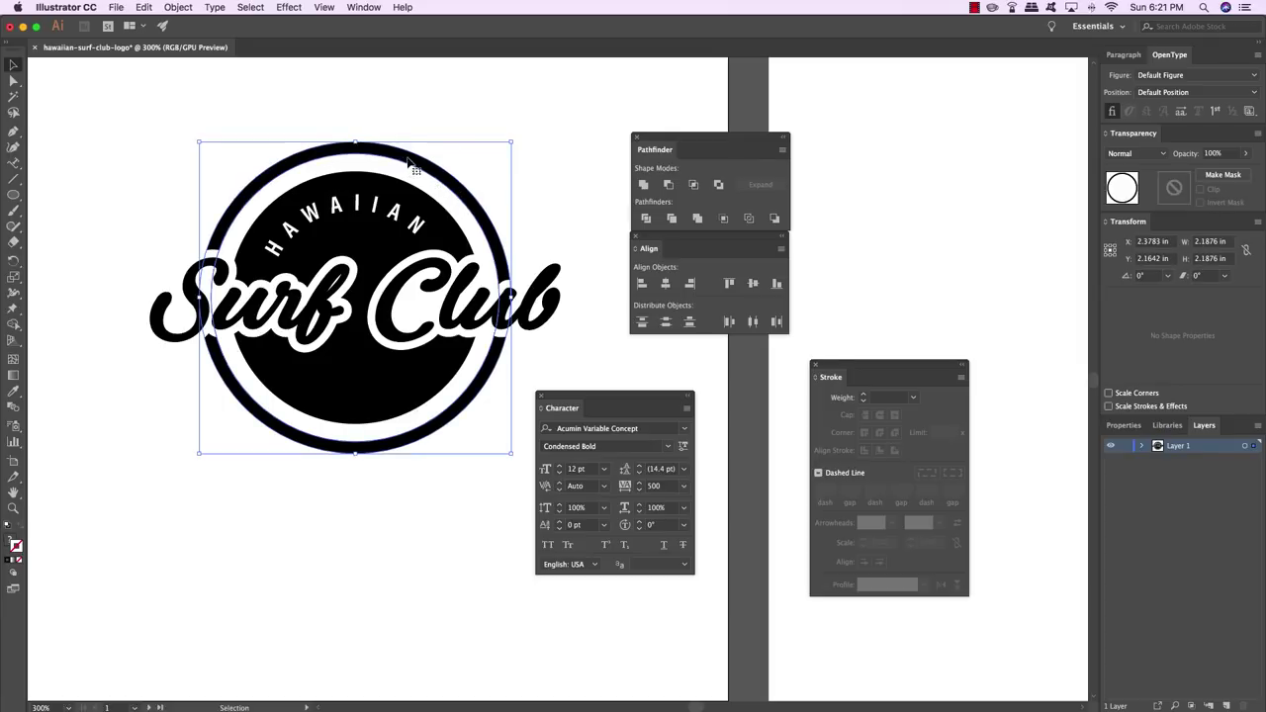
click(473, 187)
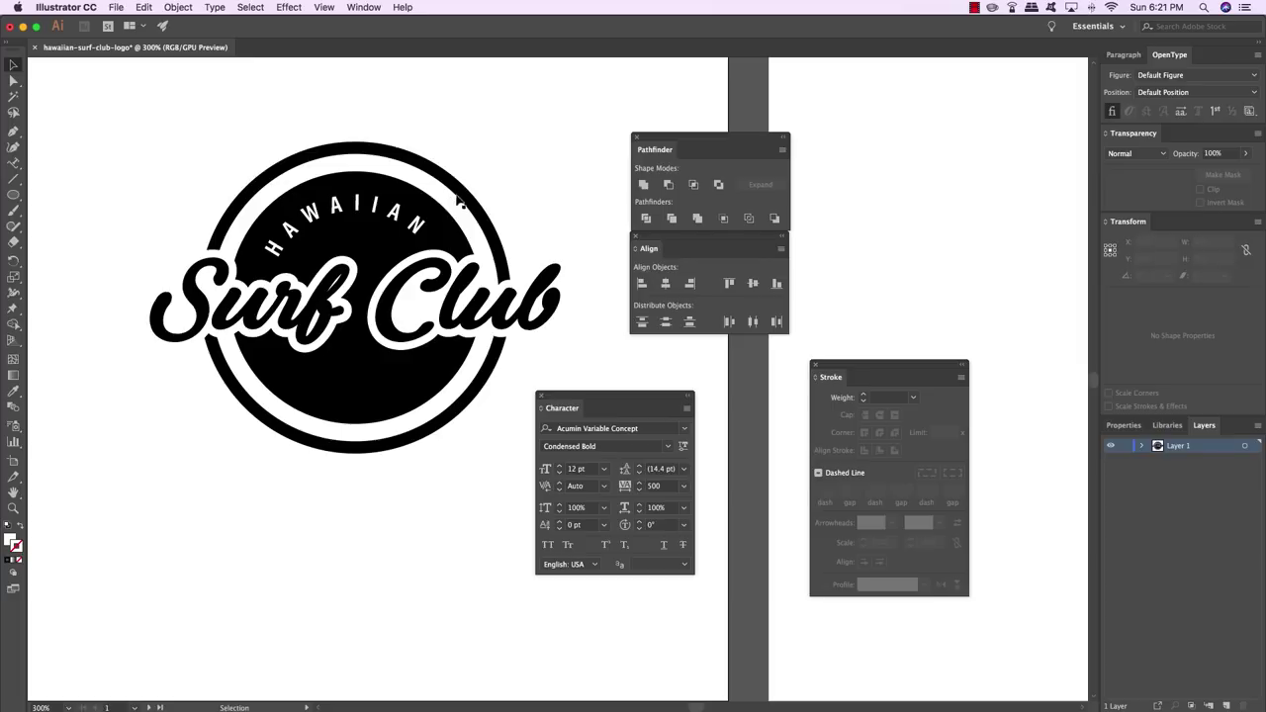
Ungroup the Surf Club artwork via the Object menu
click(455, 200)
click(568, 176)
click(195, 269)
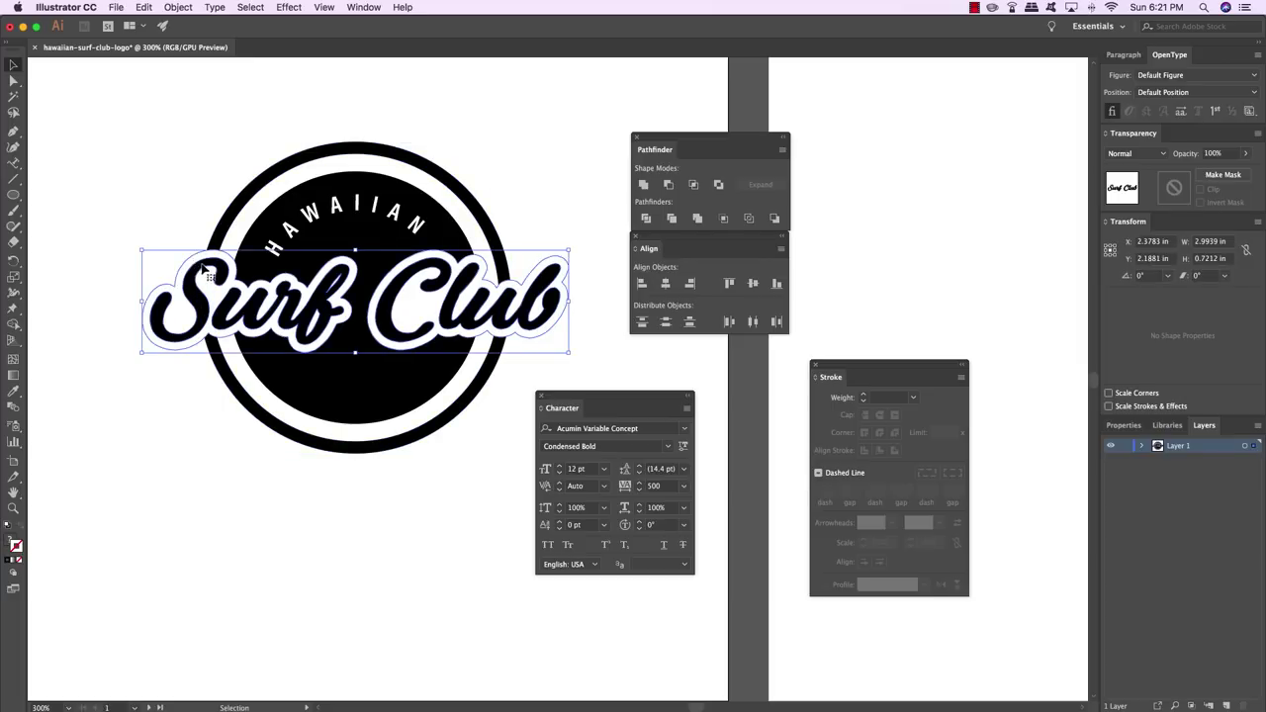
click(177, 9)
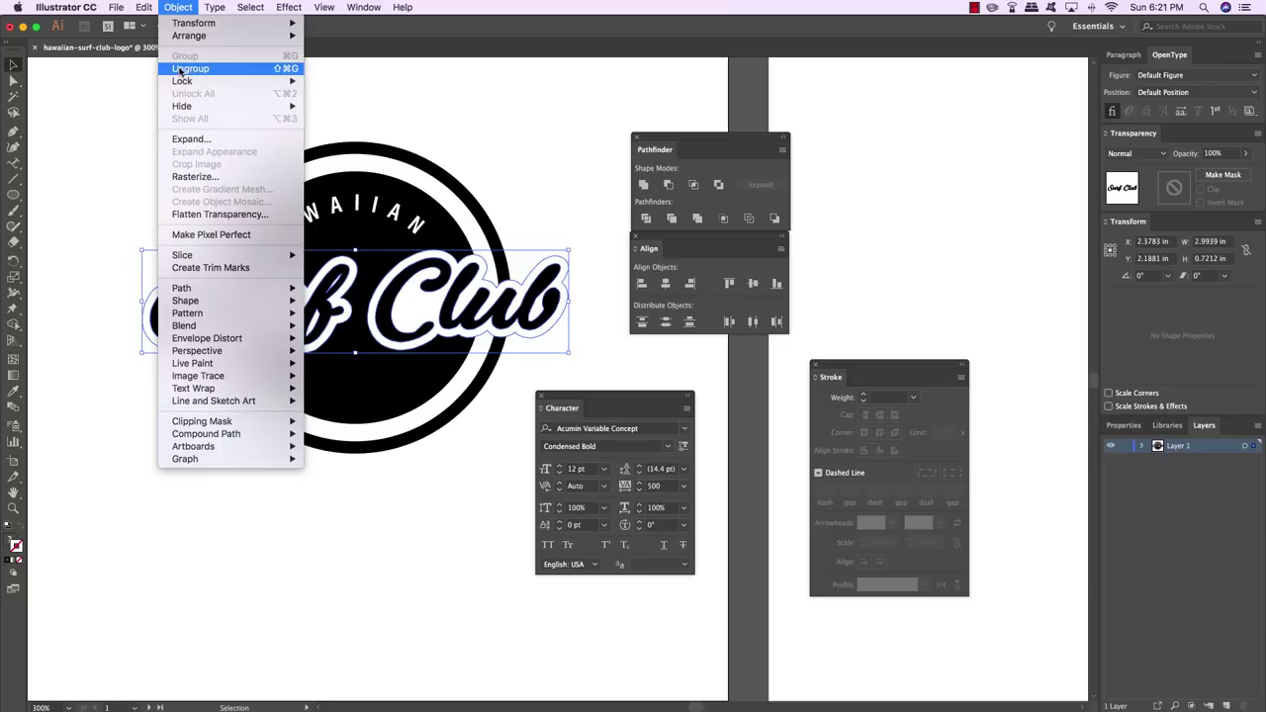
click(179, 68)
click(175, 117)
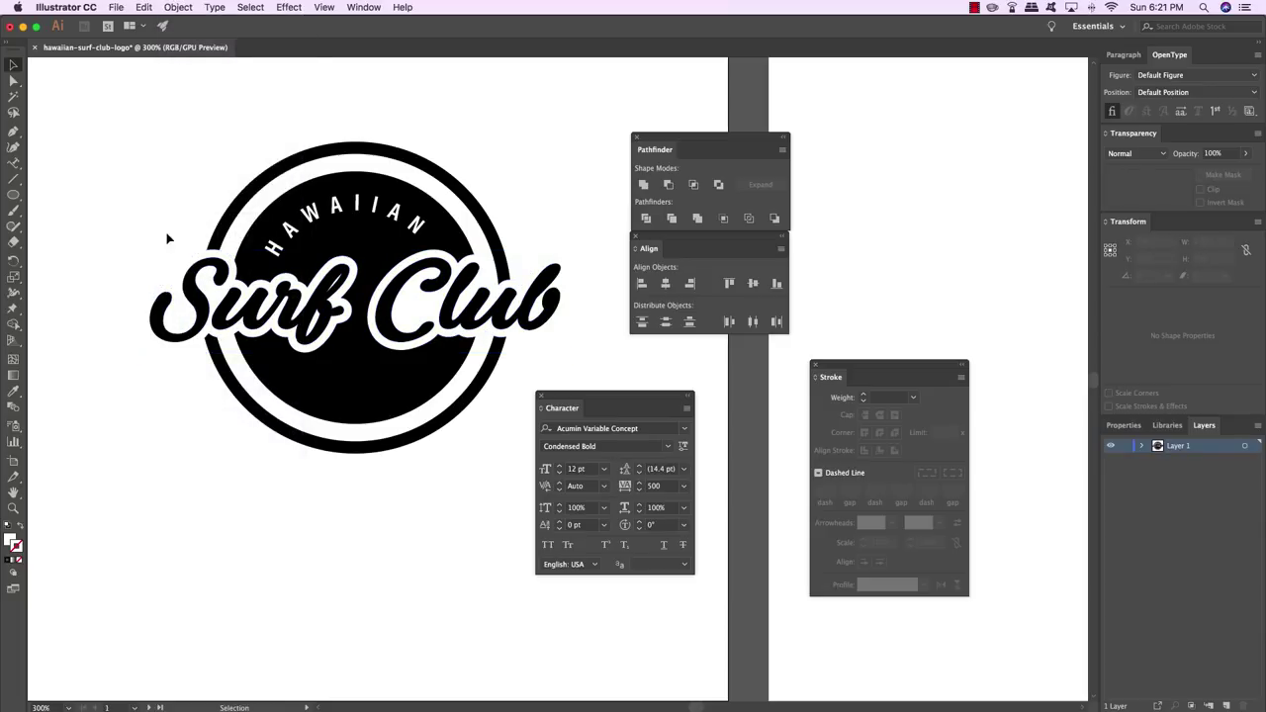
Give the white Surf Club lettering outline a 1 pt black stroke
click(190, 263)
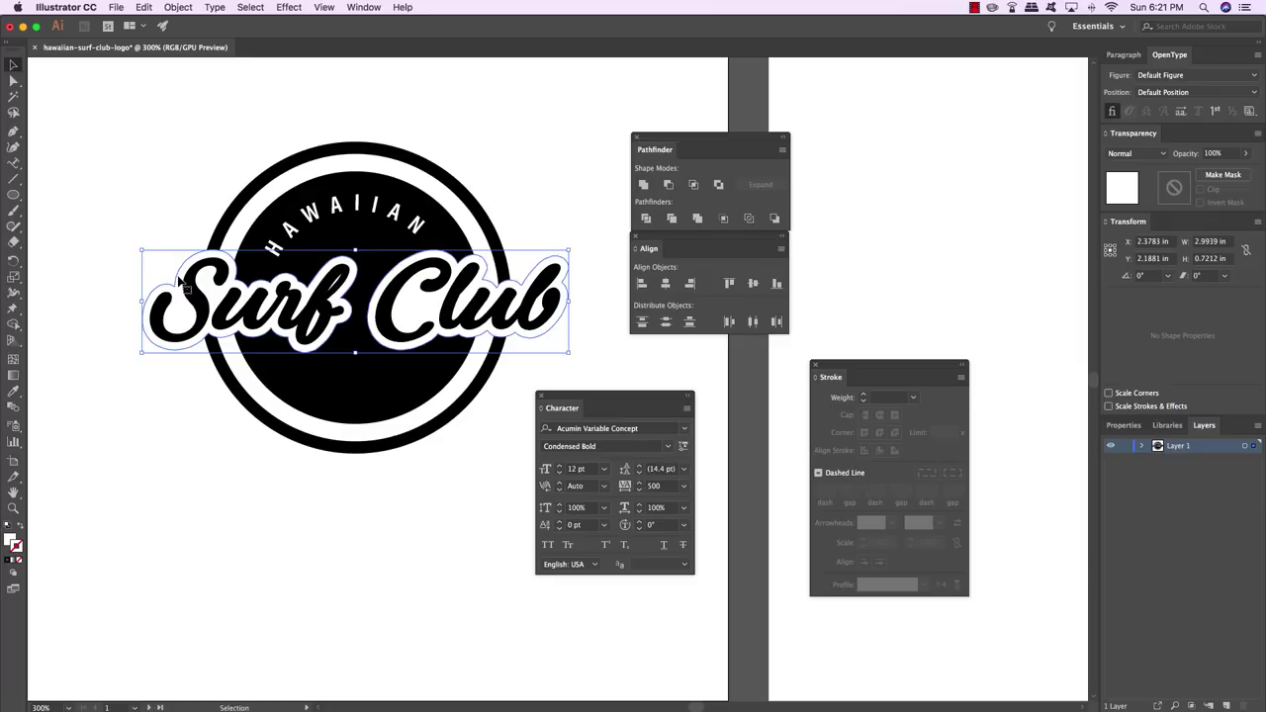
key(a)
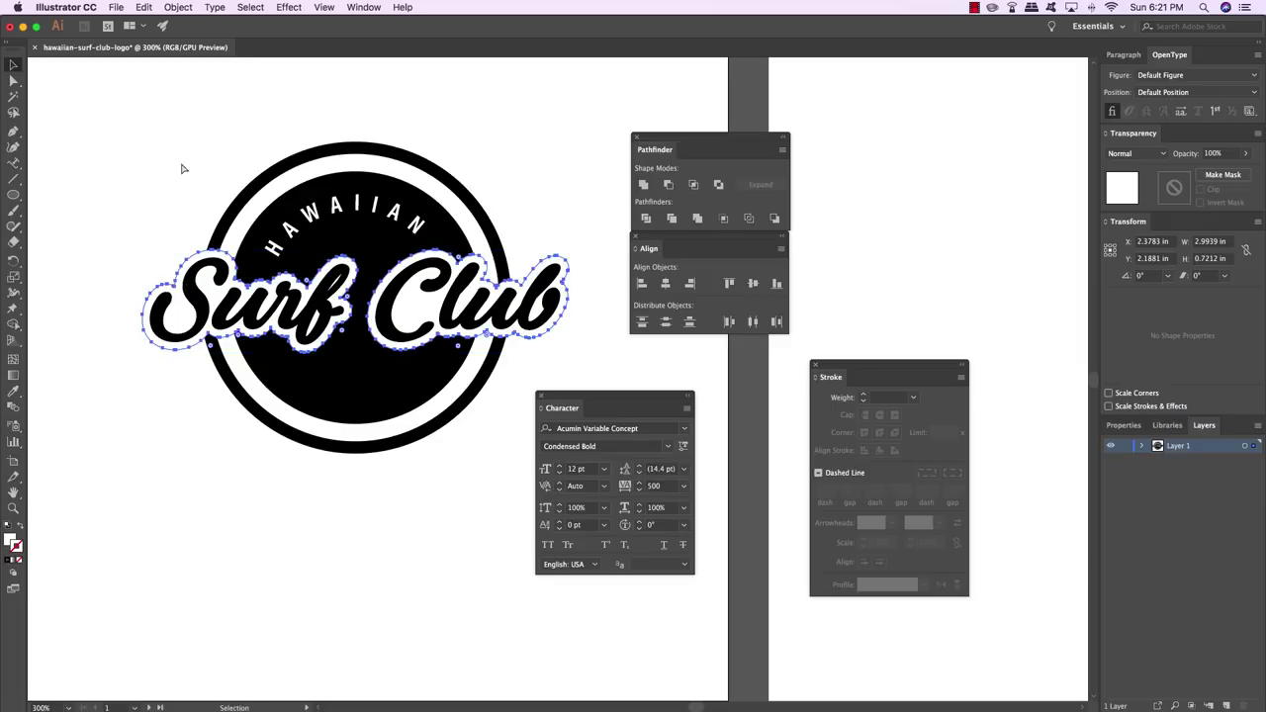
key(v)
key(a)
key(v)
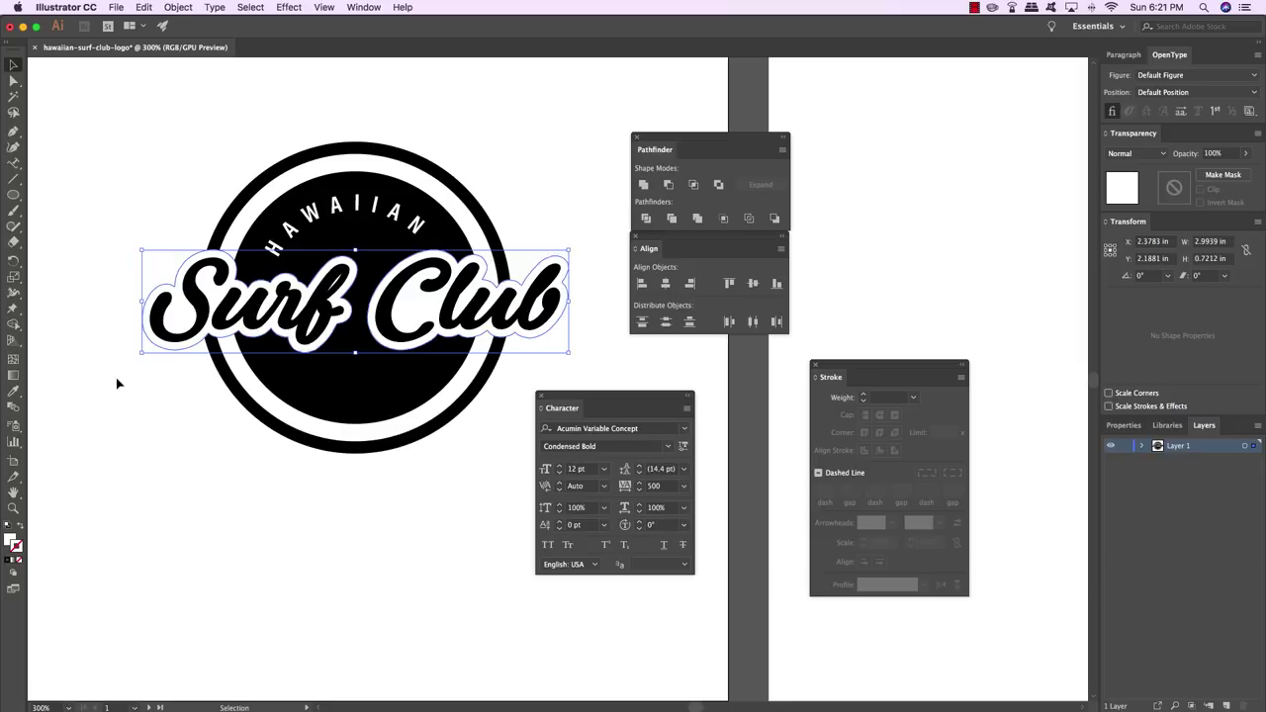
key(d)
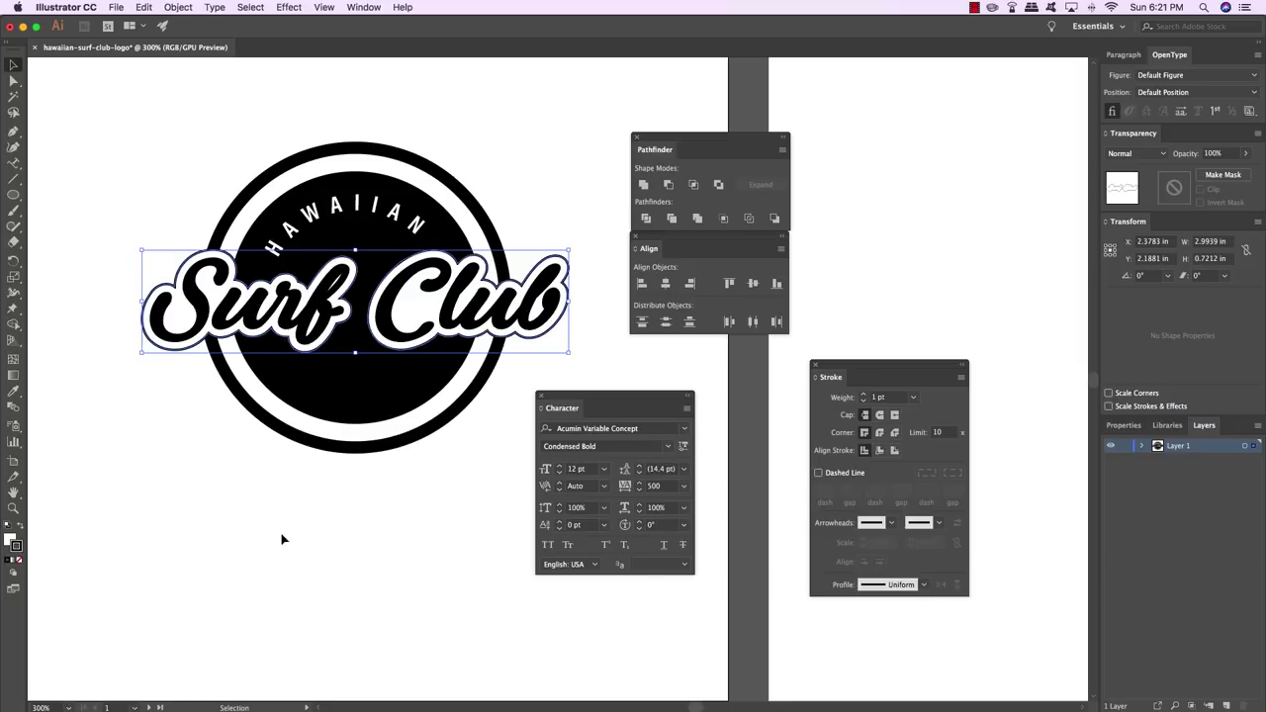
Set the outline's stroke weight to 6 pt, then reduce it to 4 pt
click(913, 398)
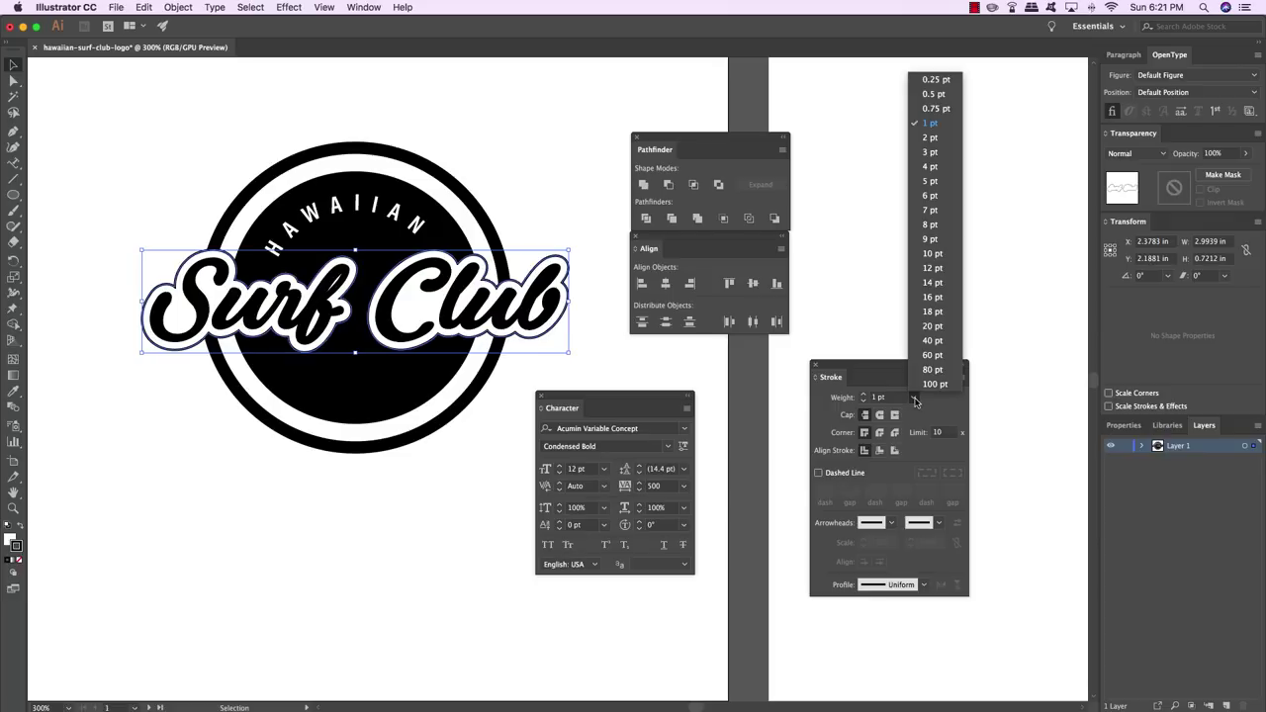
click(929, 196)
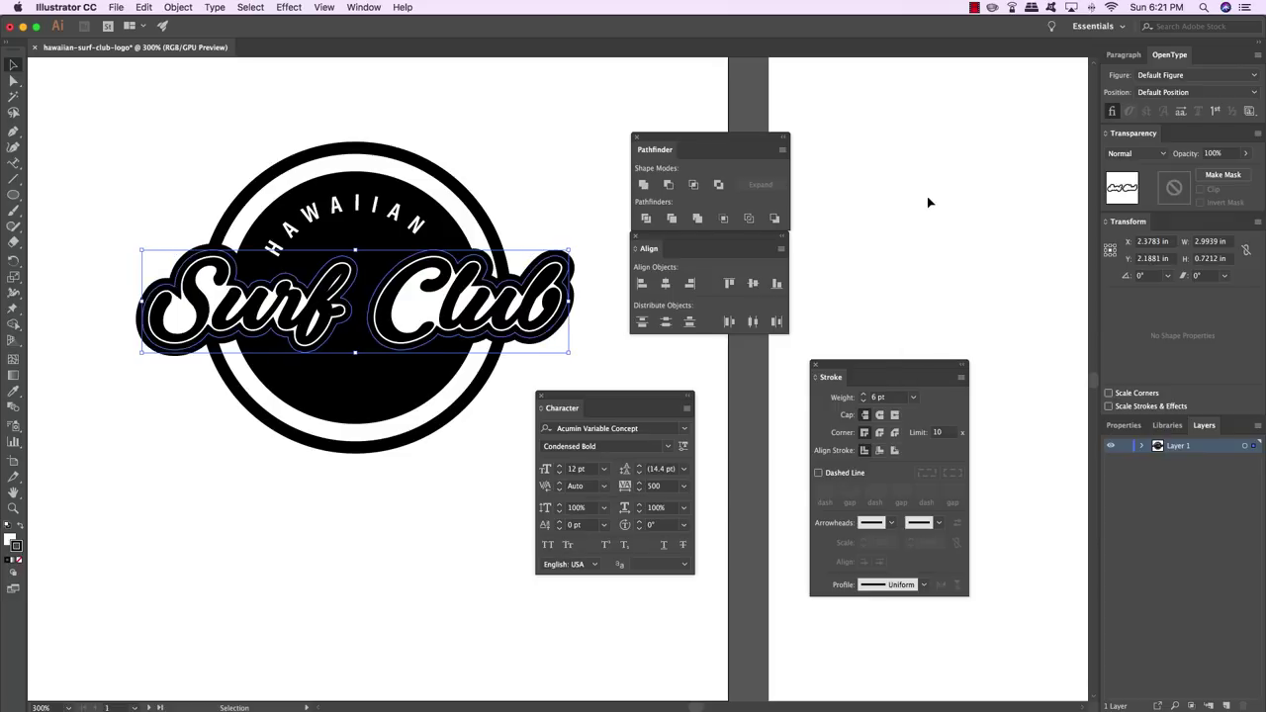
click(913, 397)
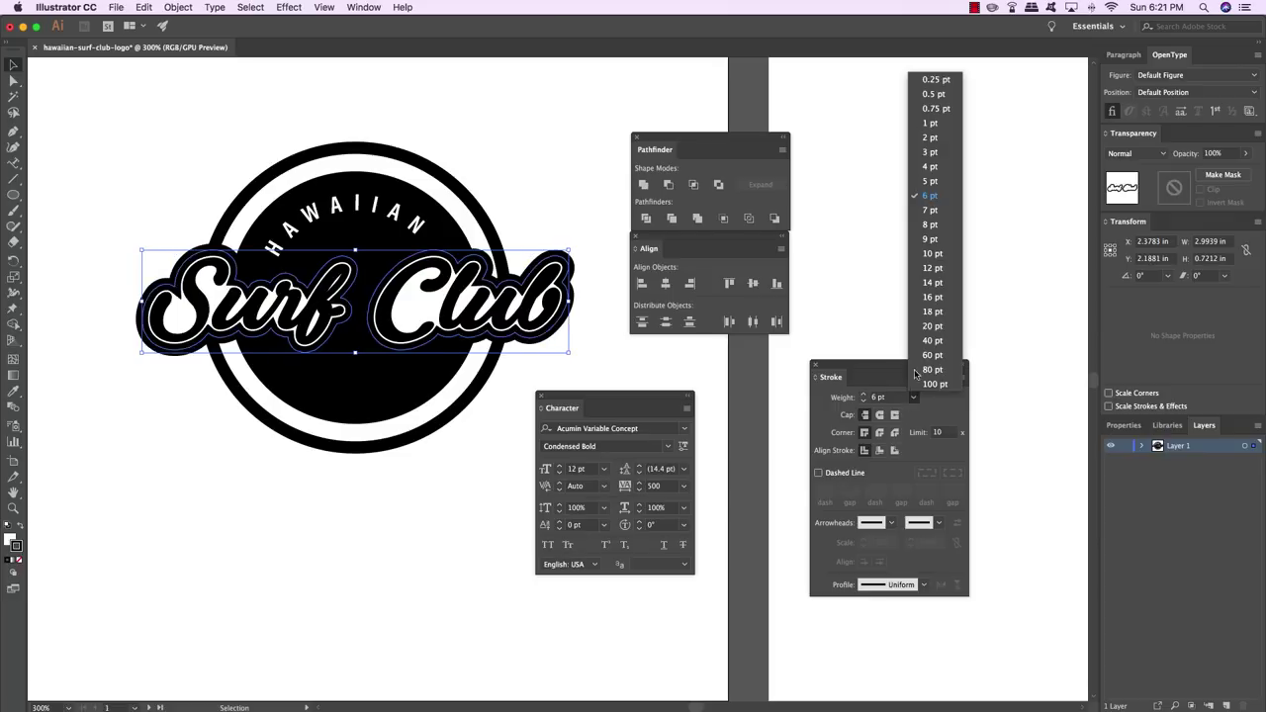
click(934, 168)
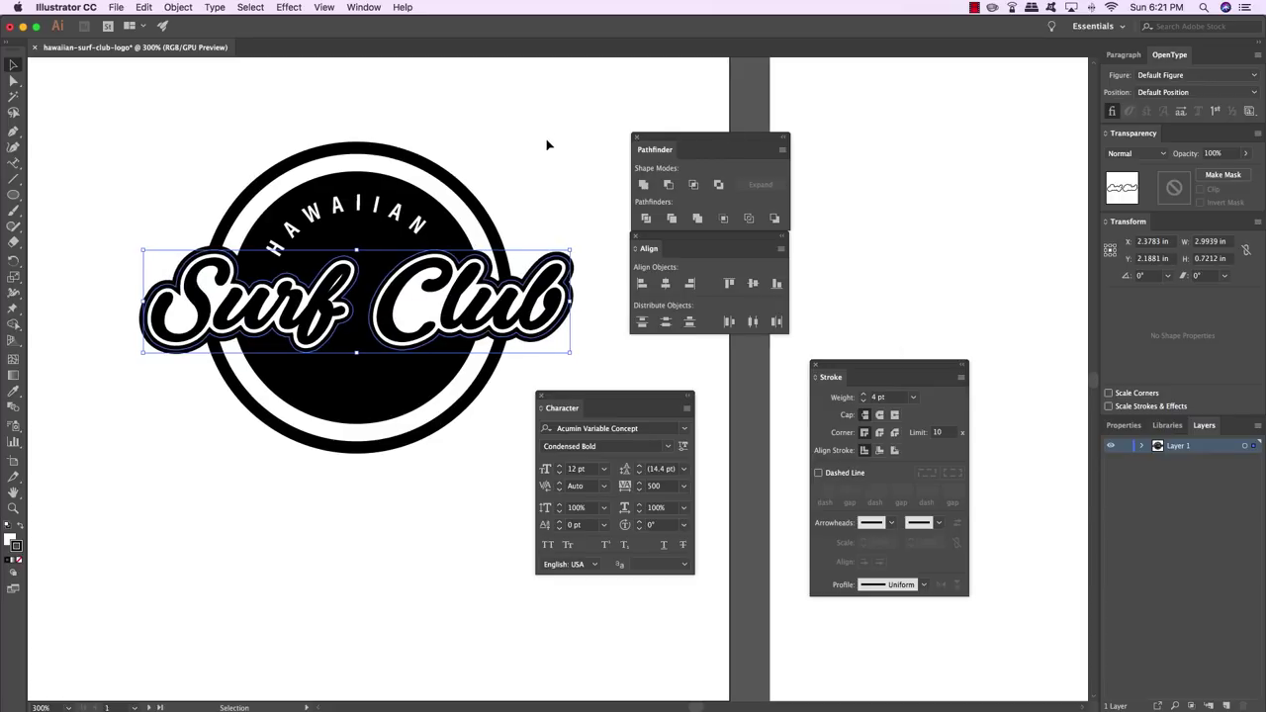
Send the Surf Club outline backward with Object > Arrange
click(176, 5)
mouse_move(188, 35)
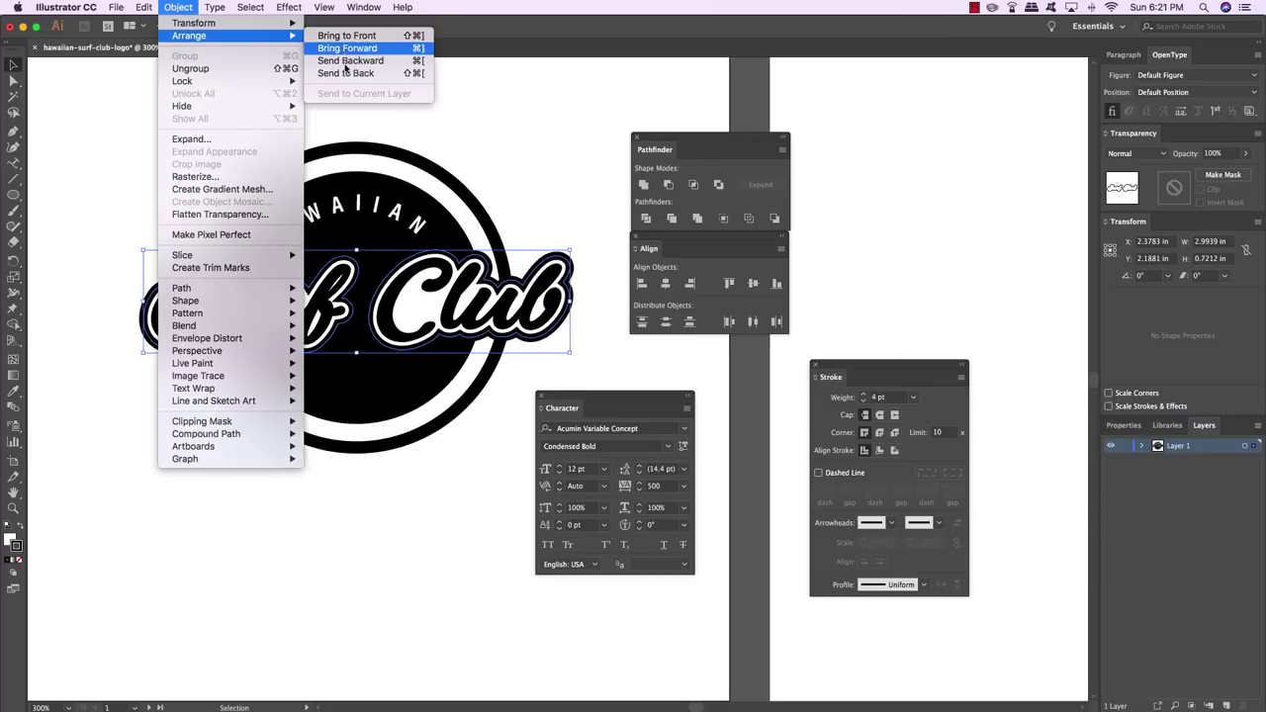
click(458, 124)
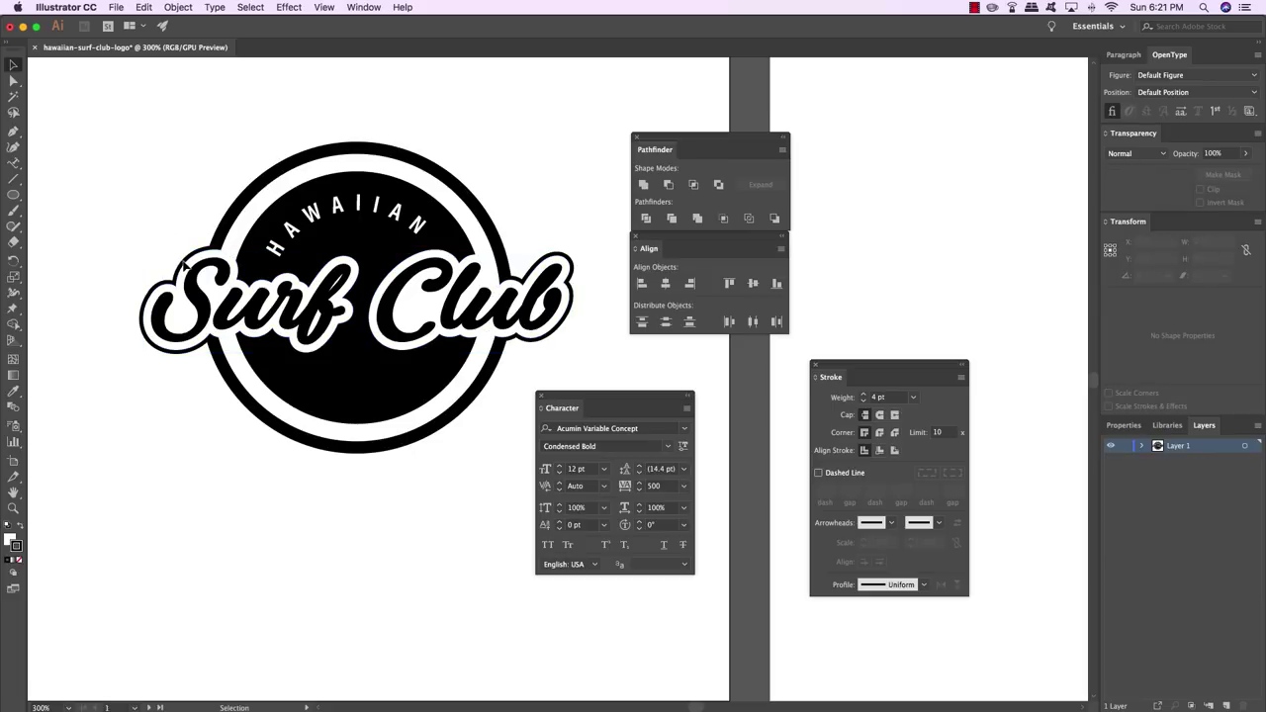
click(187, 268)
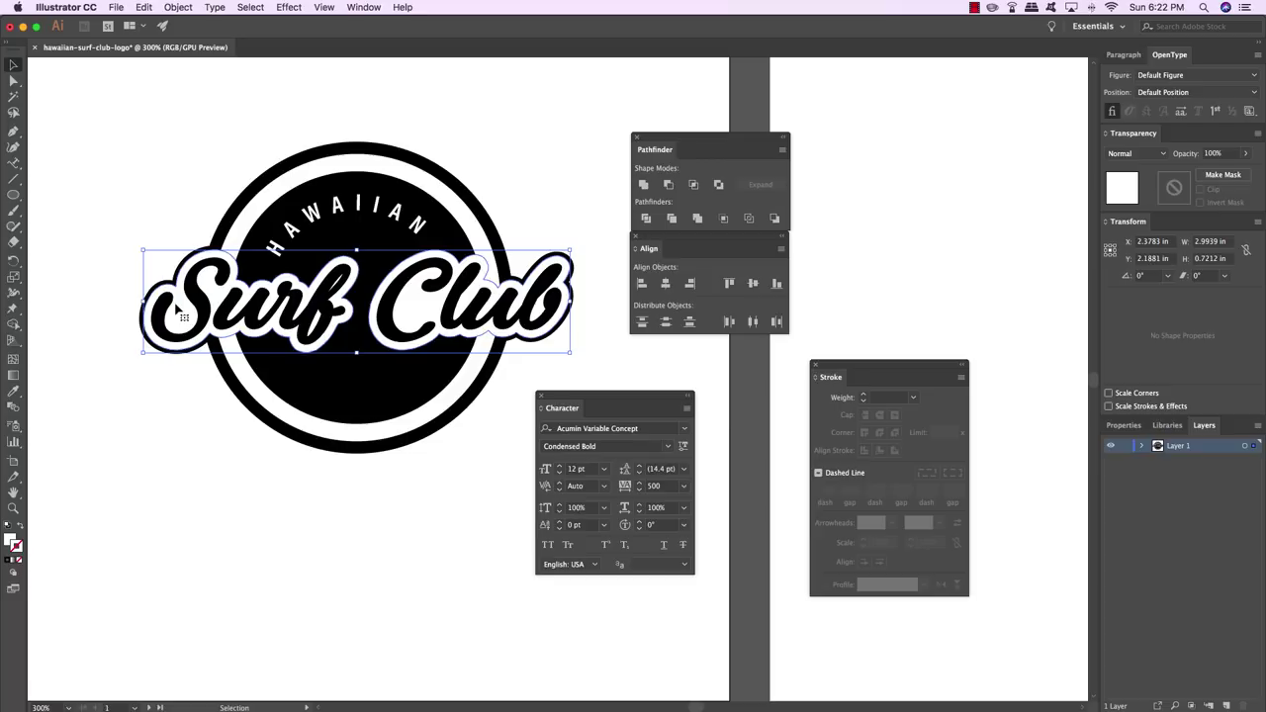
Move the Stroke panel beside the logo and set the outline stroke to 8 pt
click(176, 309)
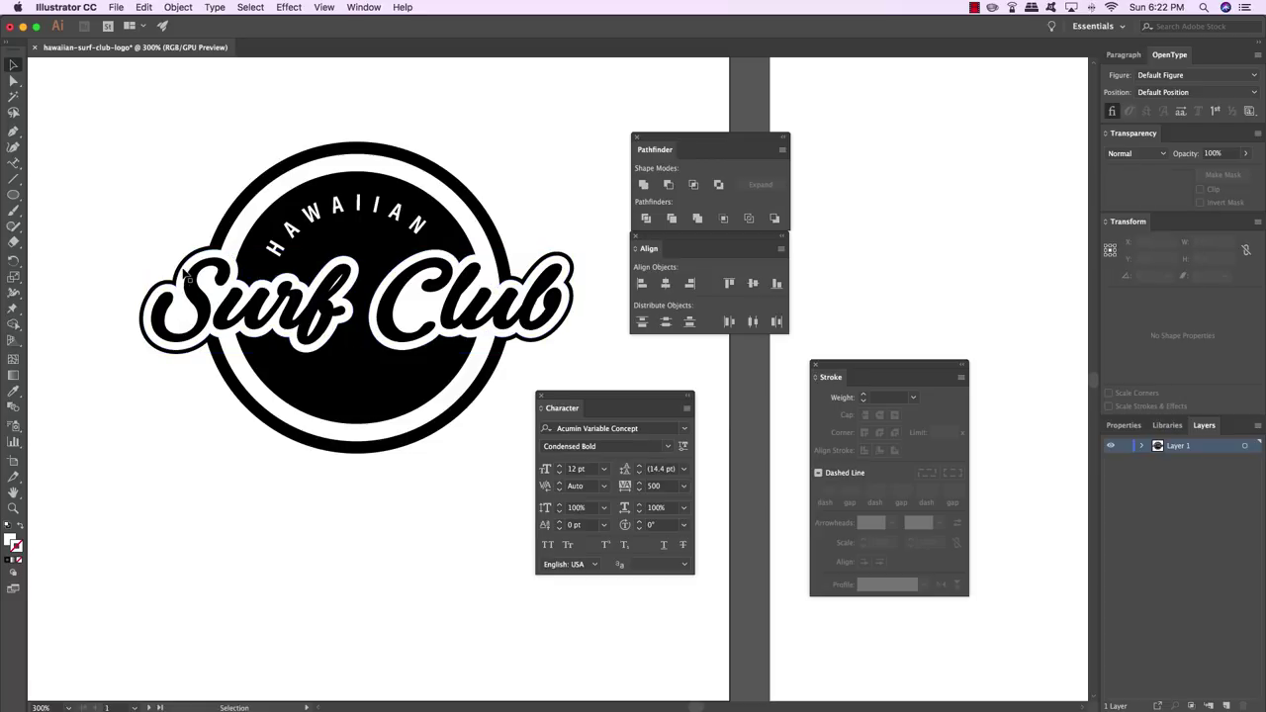
click(184, 277)
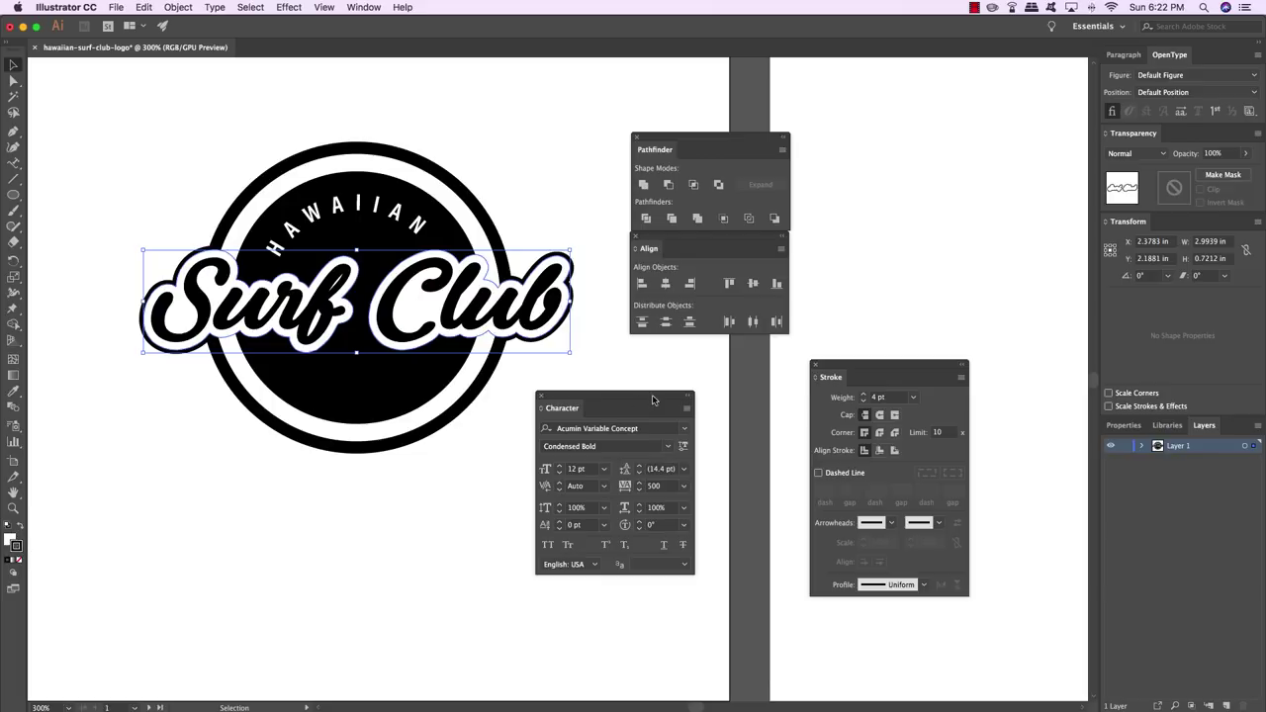
drag(908, 371, 377, 407)
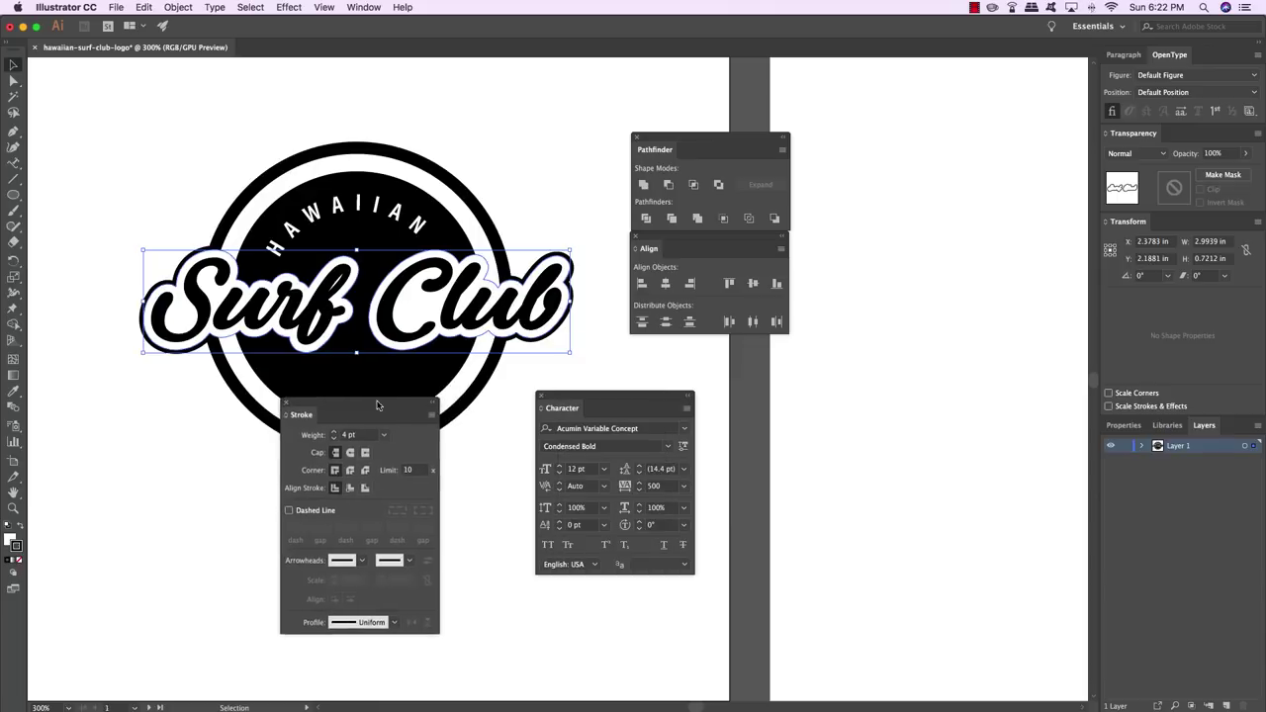
click(382, 434)
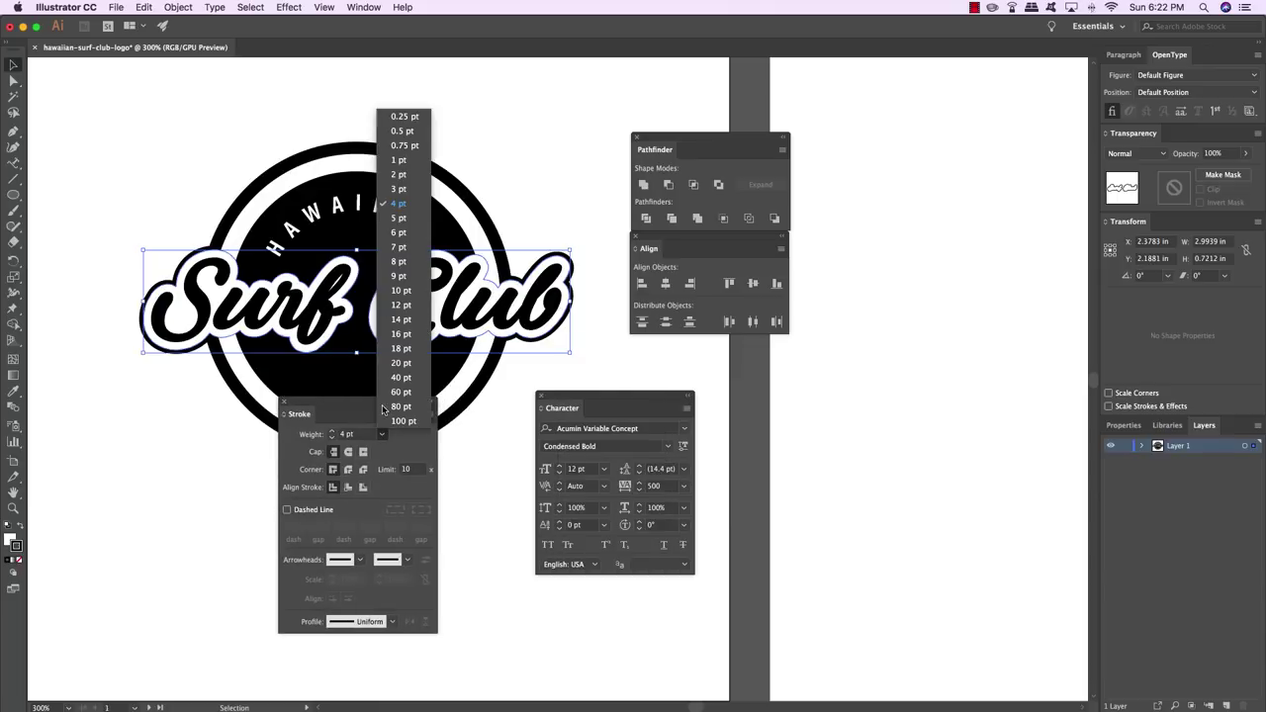
click(398, 261)
click(145, 453)
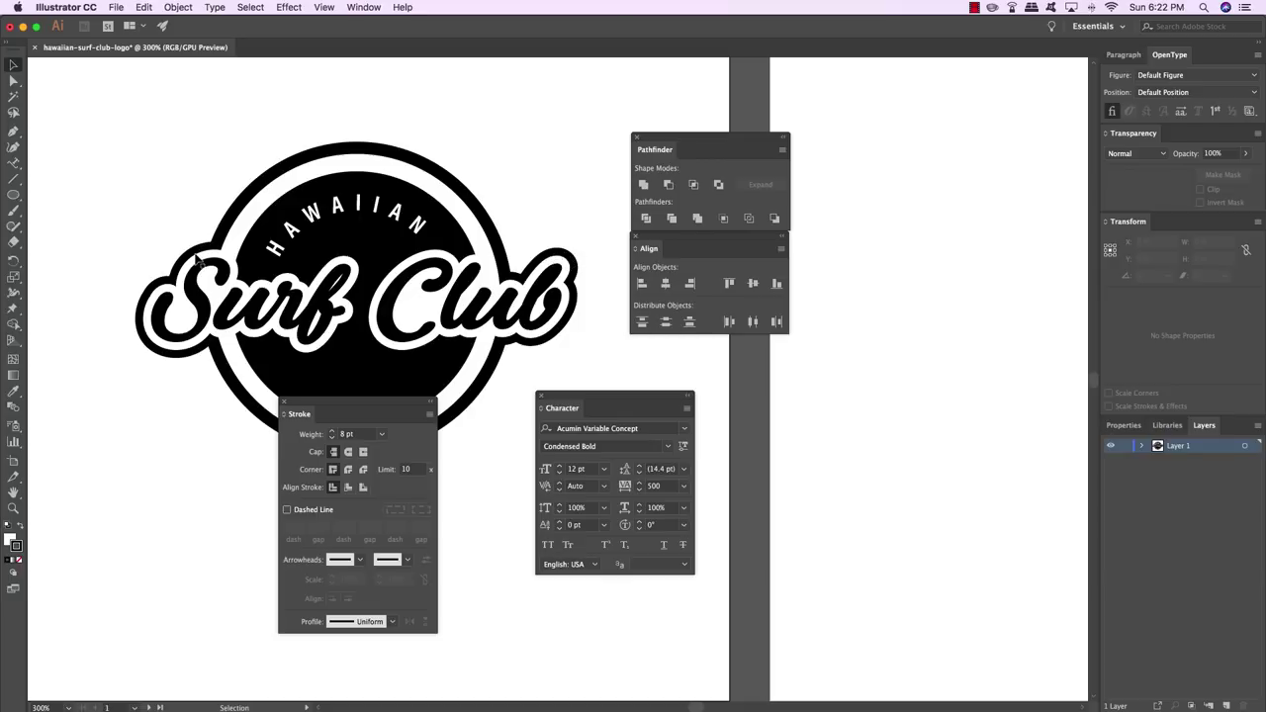
Thicken the Surf Club outline stroke to 10 pt
click(201, 259)
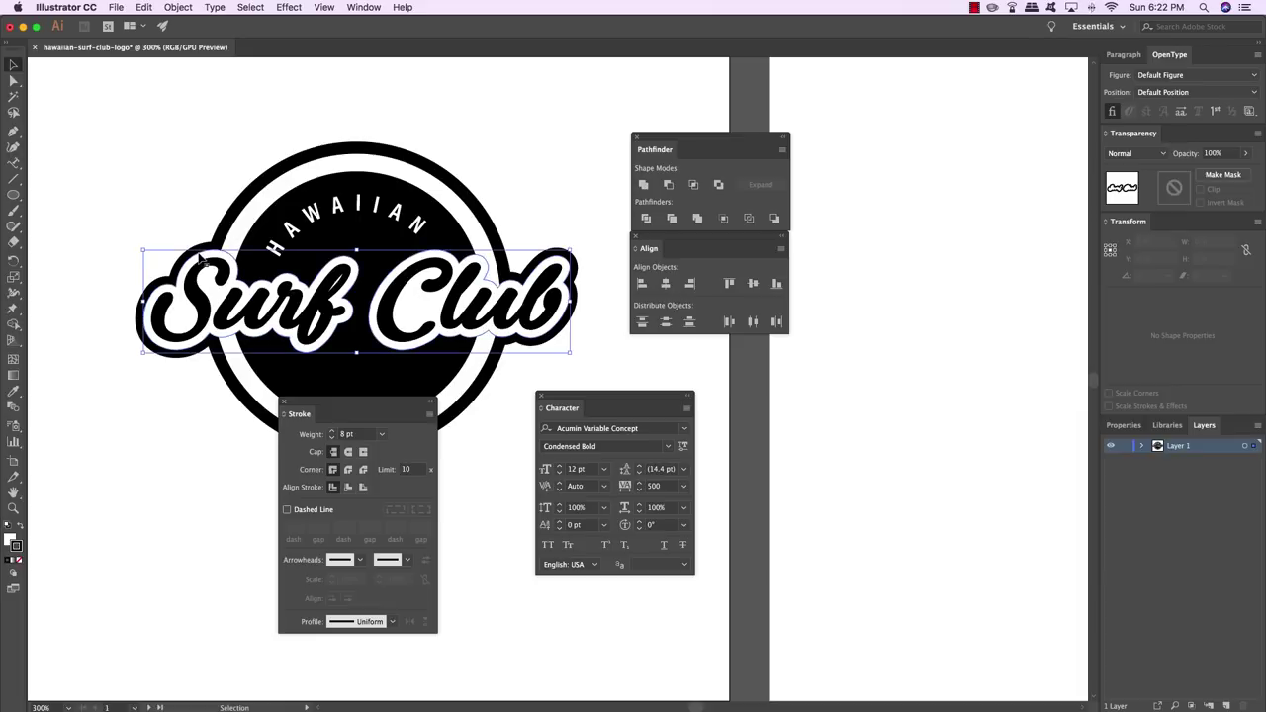
click(388, 438)
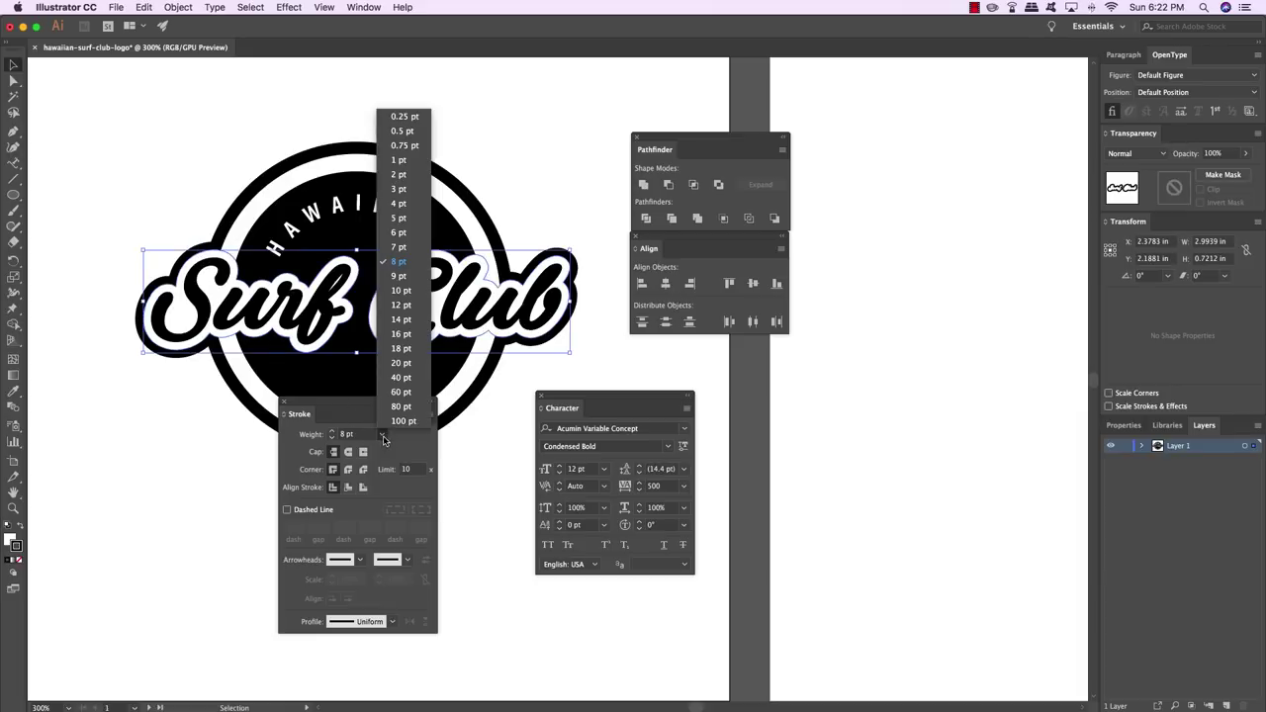
click(384, 304)
click(544, 200)
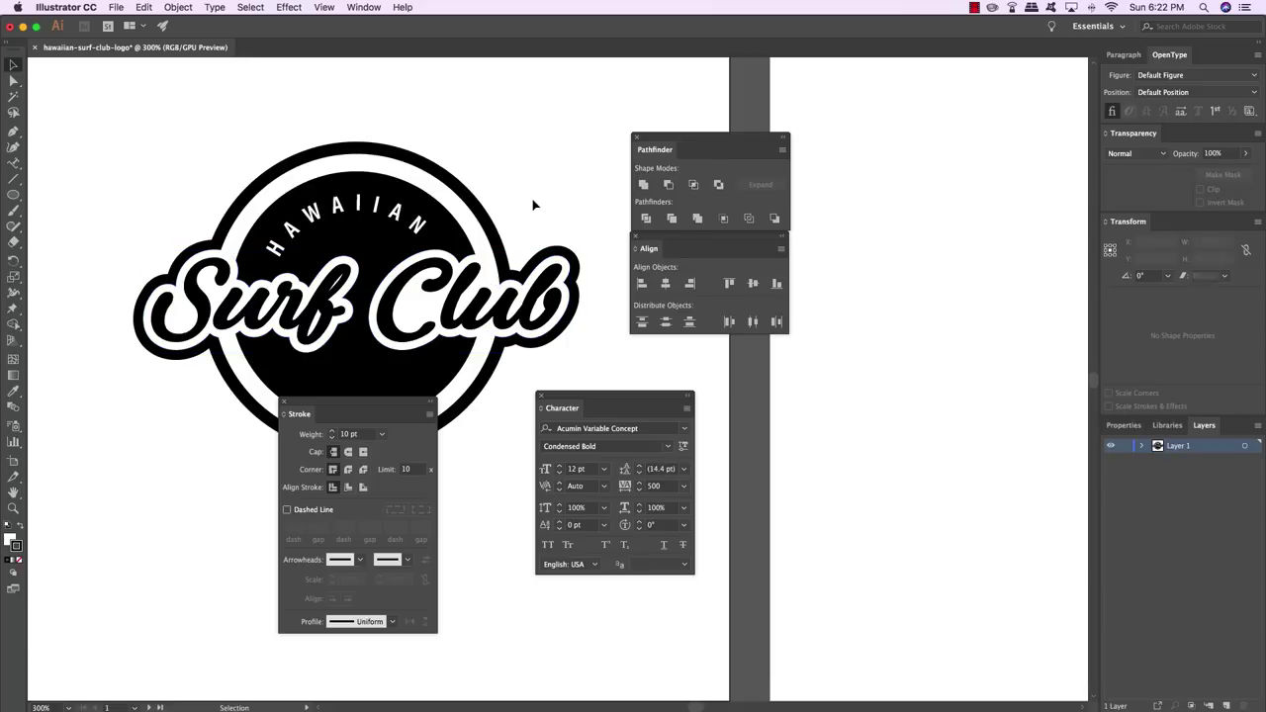
click(556, 264)
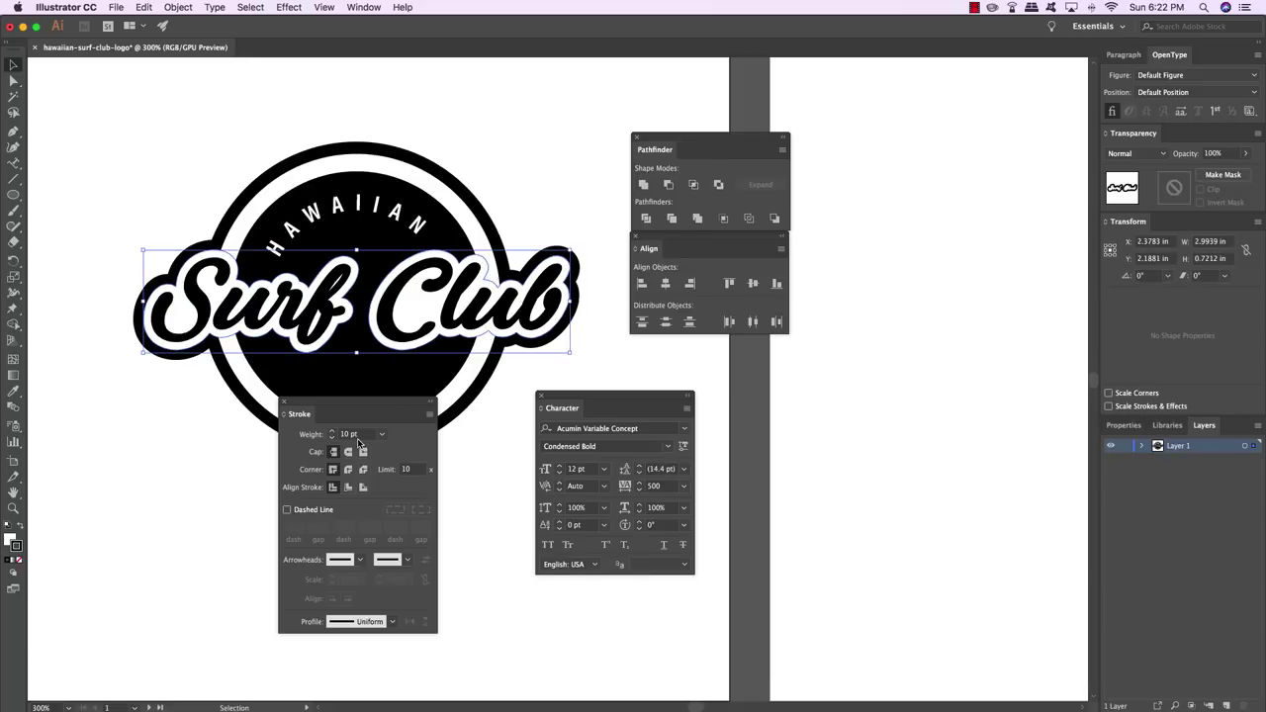
Expand the outline's fill and stroke, then Unite the pieces in Pathfinder
click(177, 6)
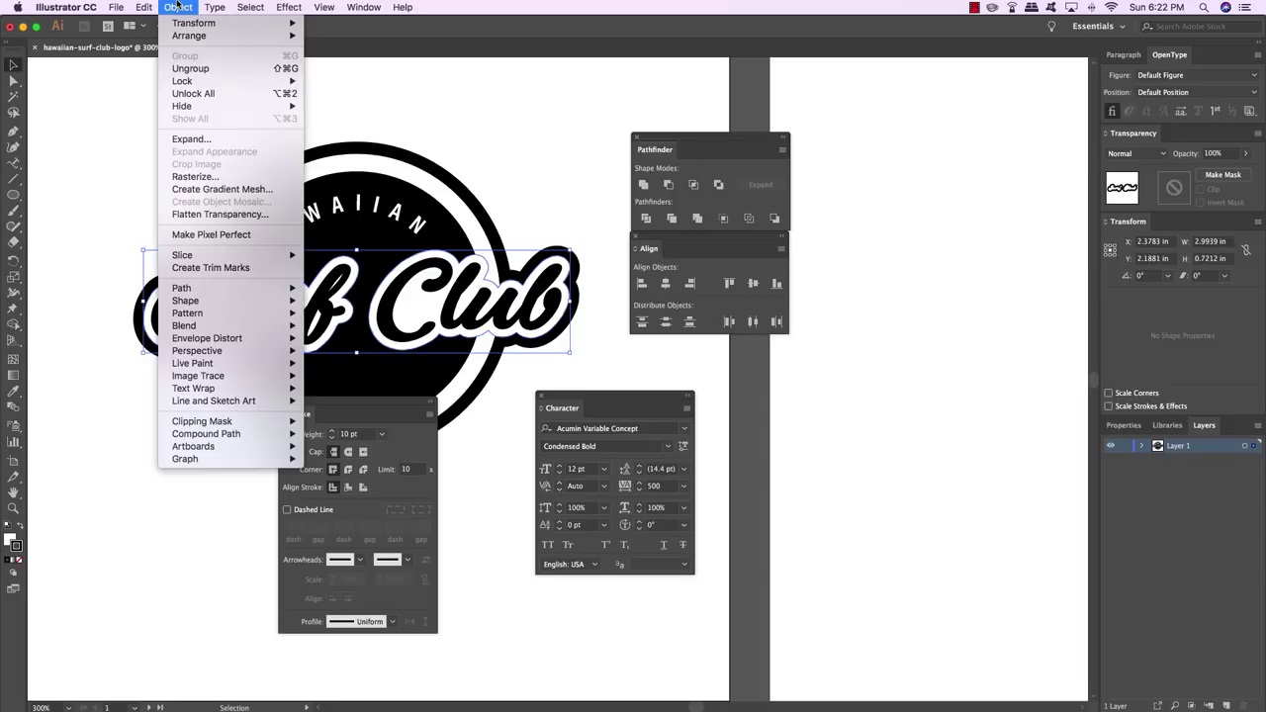
click(188, 140)
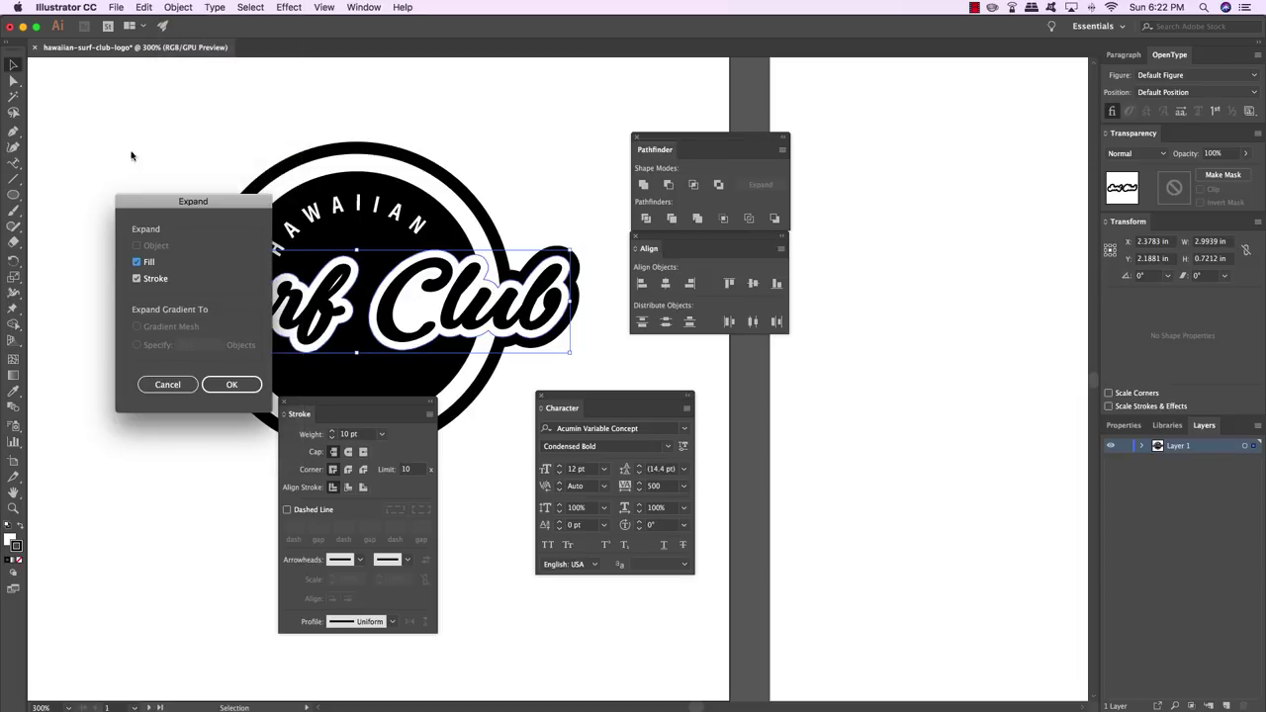
click(230, 389)
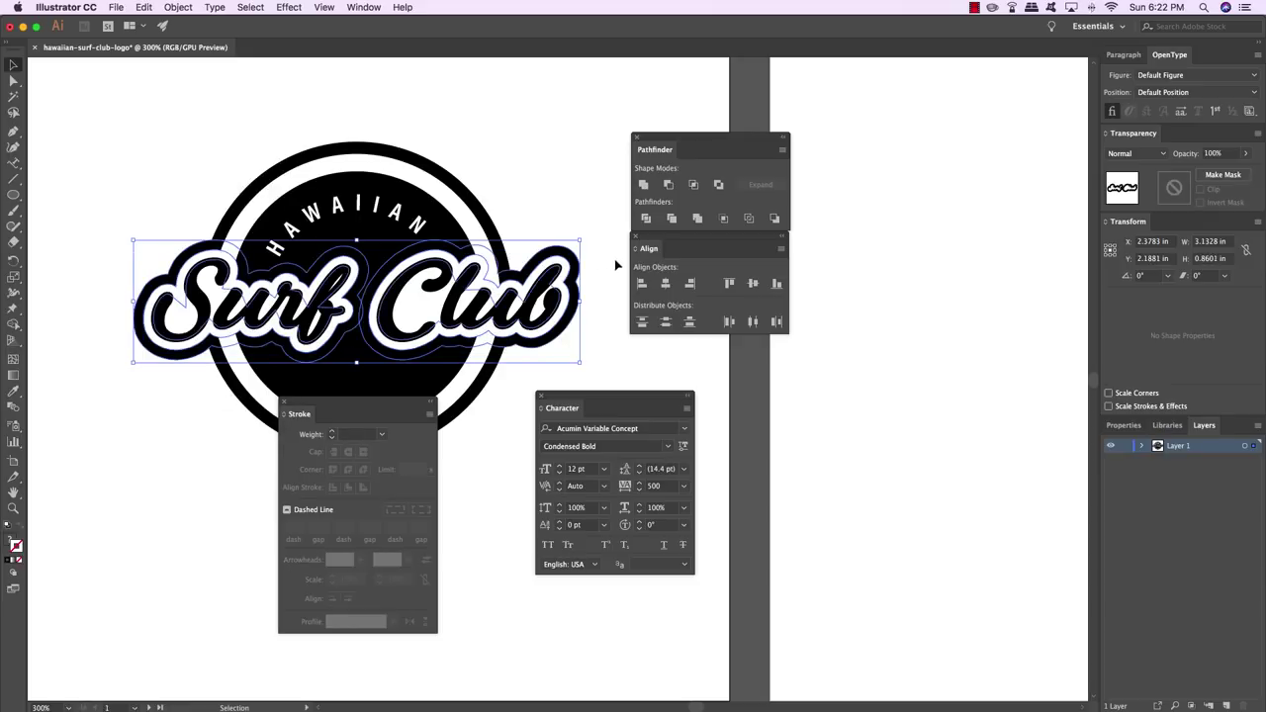
click(698, 219)
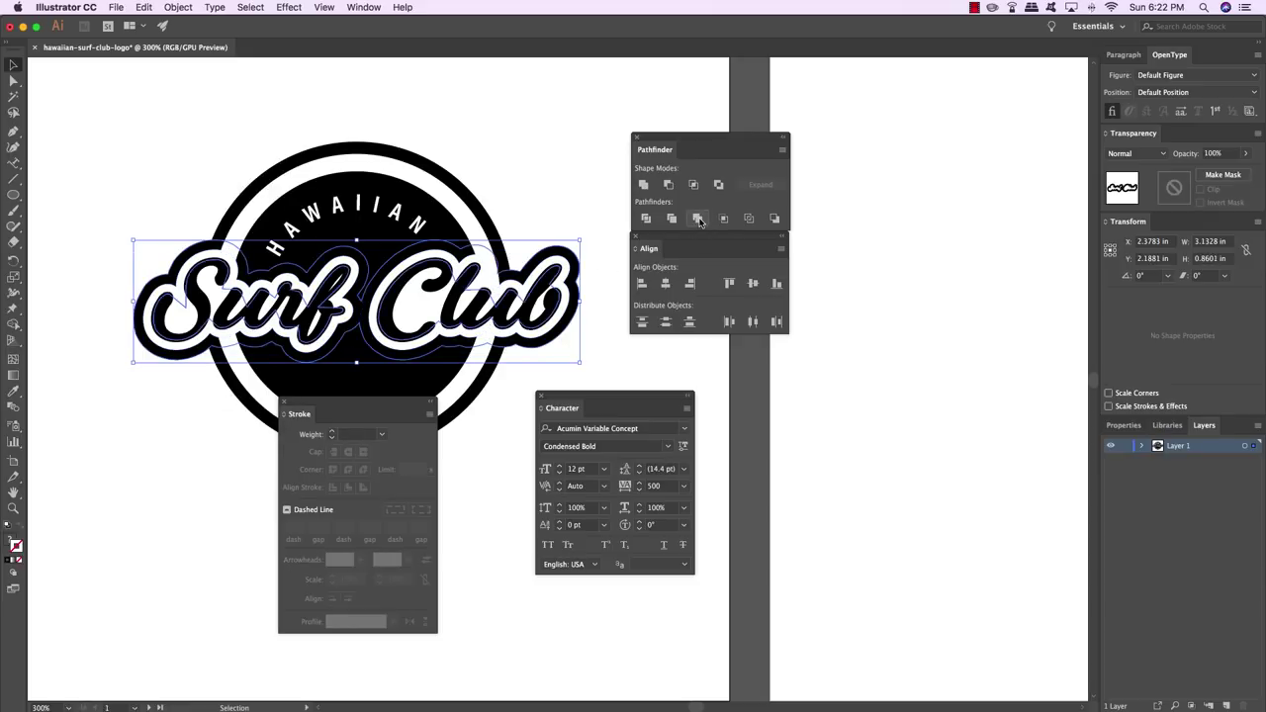
click(646, 186)
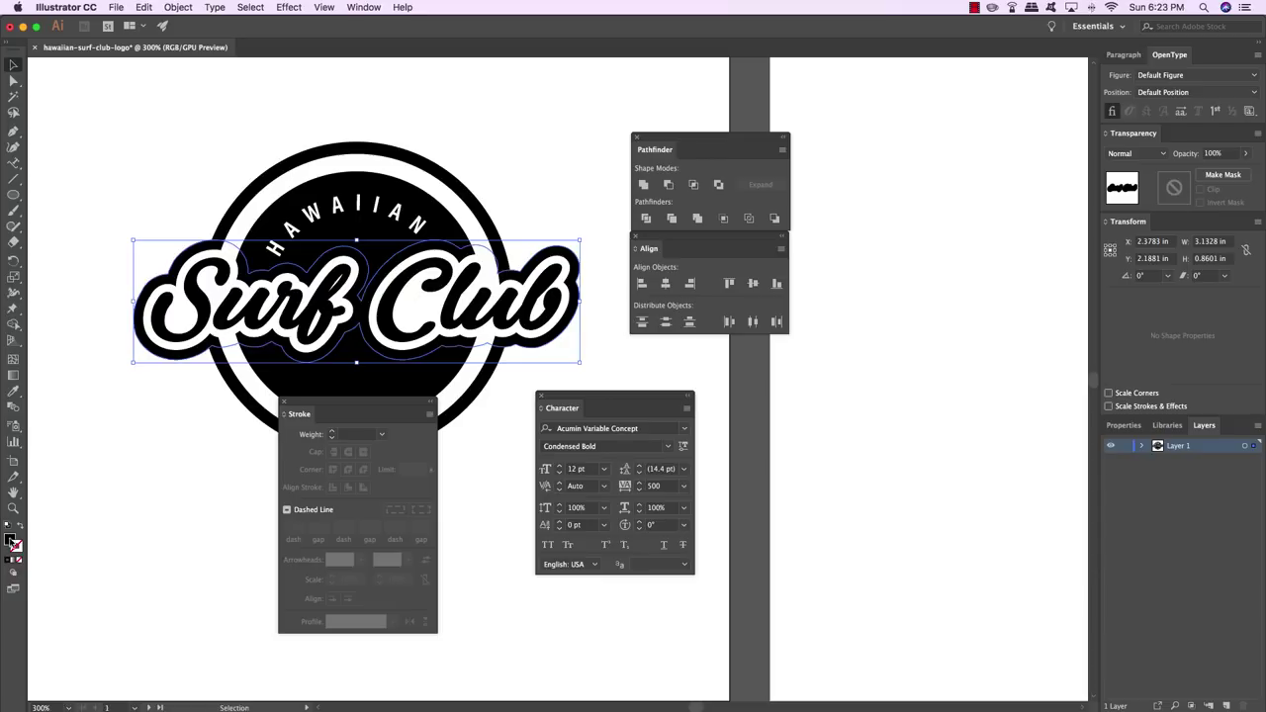
click(204, 494)
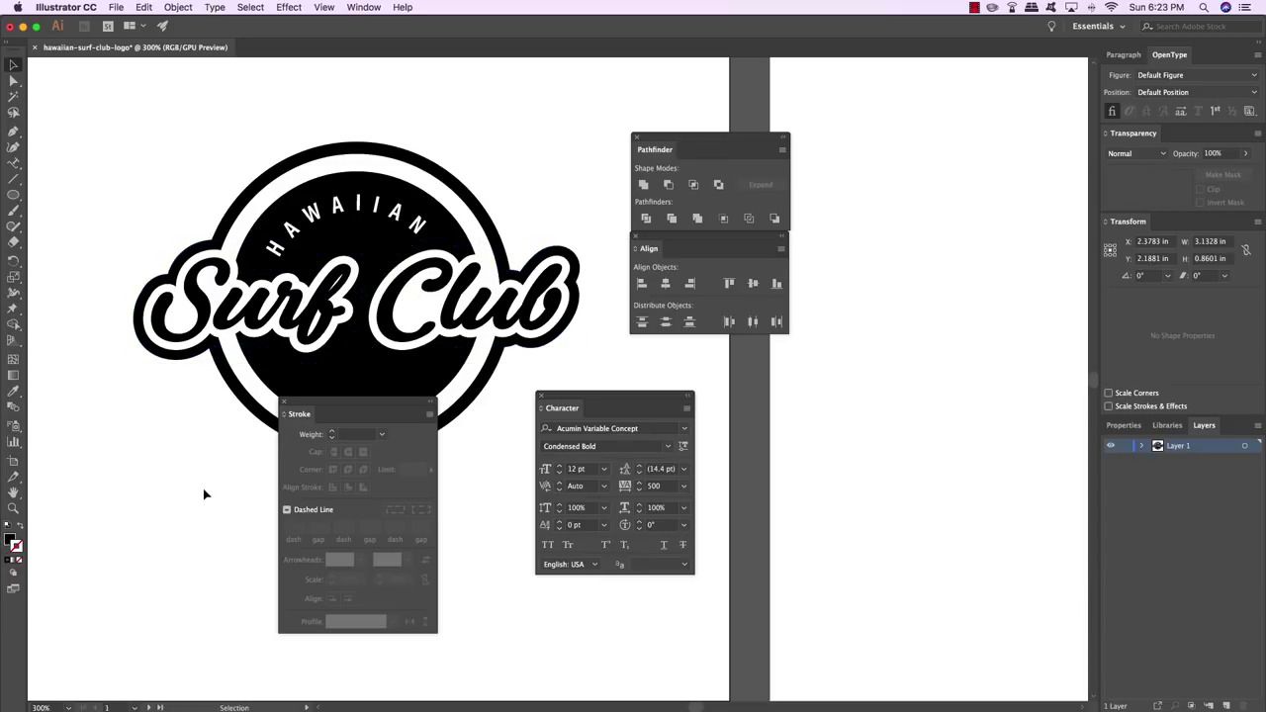
Rearrange the Stroke, Pathfinder, Align and Character panels and recentre the artboard
mouse_move(320, 404)
mouse_down()
mouse_move(663, 382)
mouse_move(863, 195)
mouse_move(843, 215)
mouse_up()
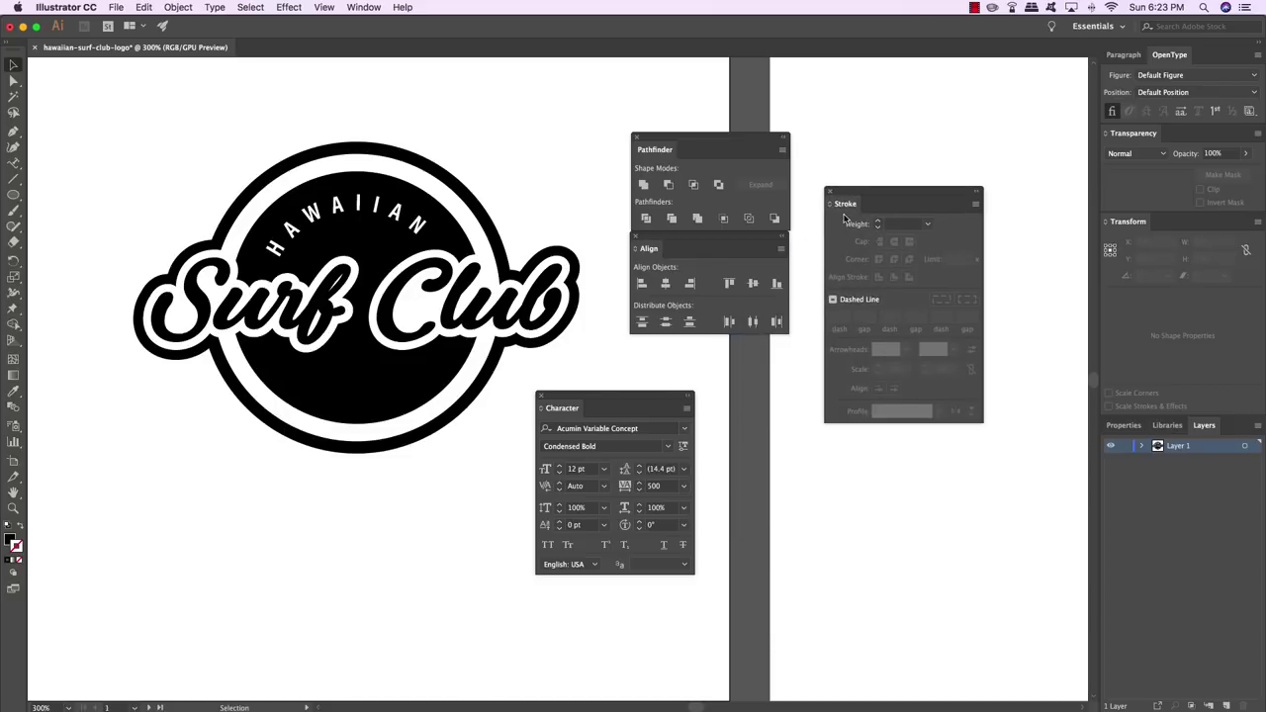
drag(744, 139, 772, 135)
drag(874, 190, 954, 121)
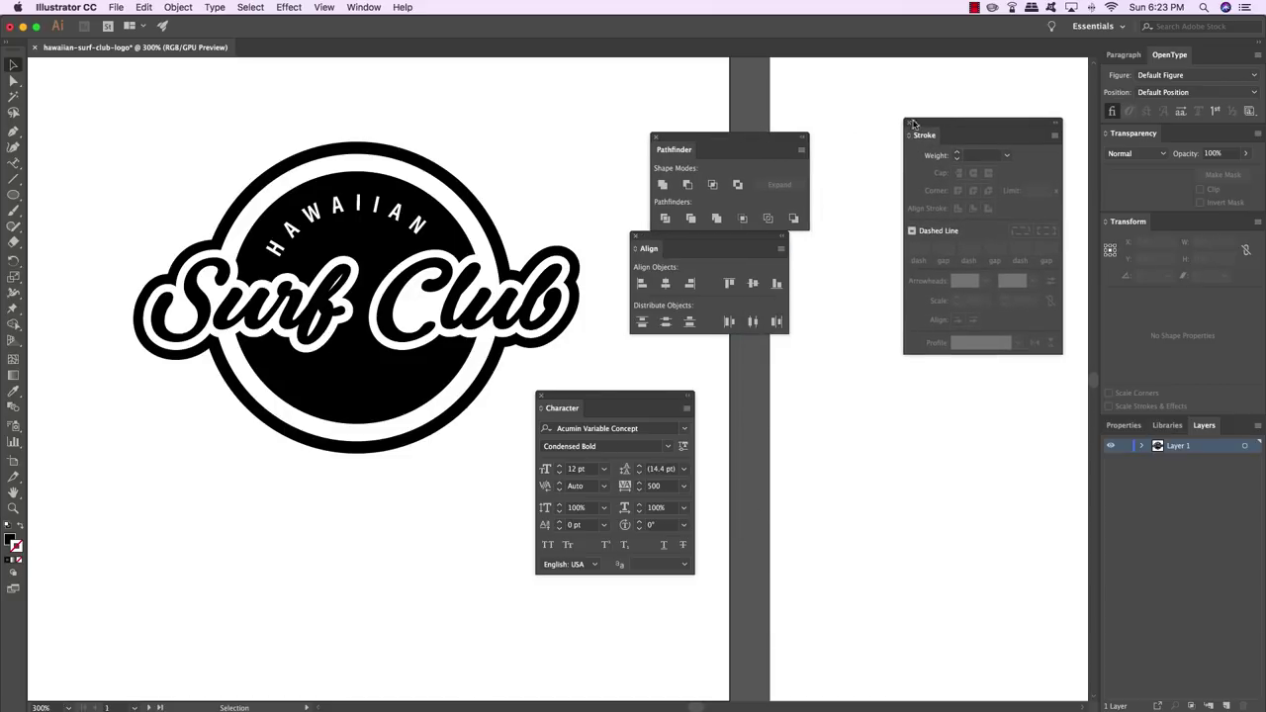
drag(781, 148, 869, 132)
drag(729, 239, 835, 230)
drag(637, 401, 829, 346)
drag(573, 435, 659, 468)
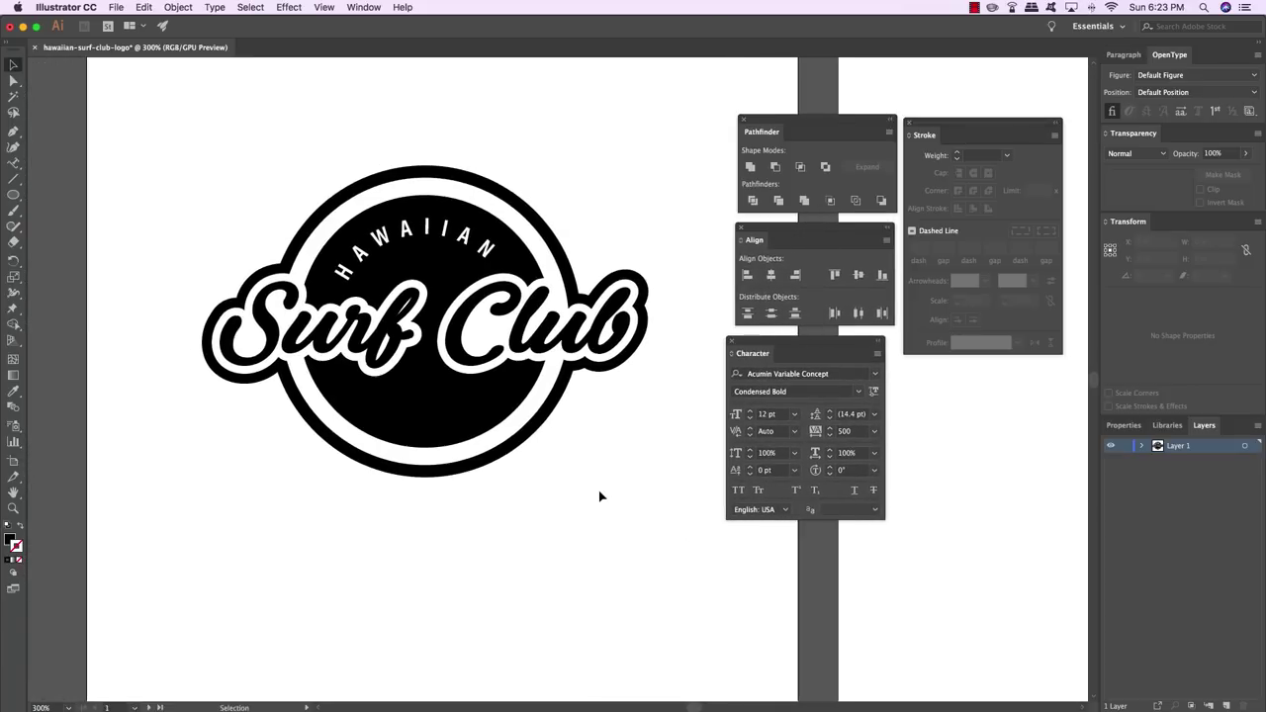
drag(590, 518, 584, 402)
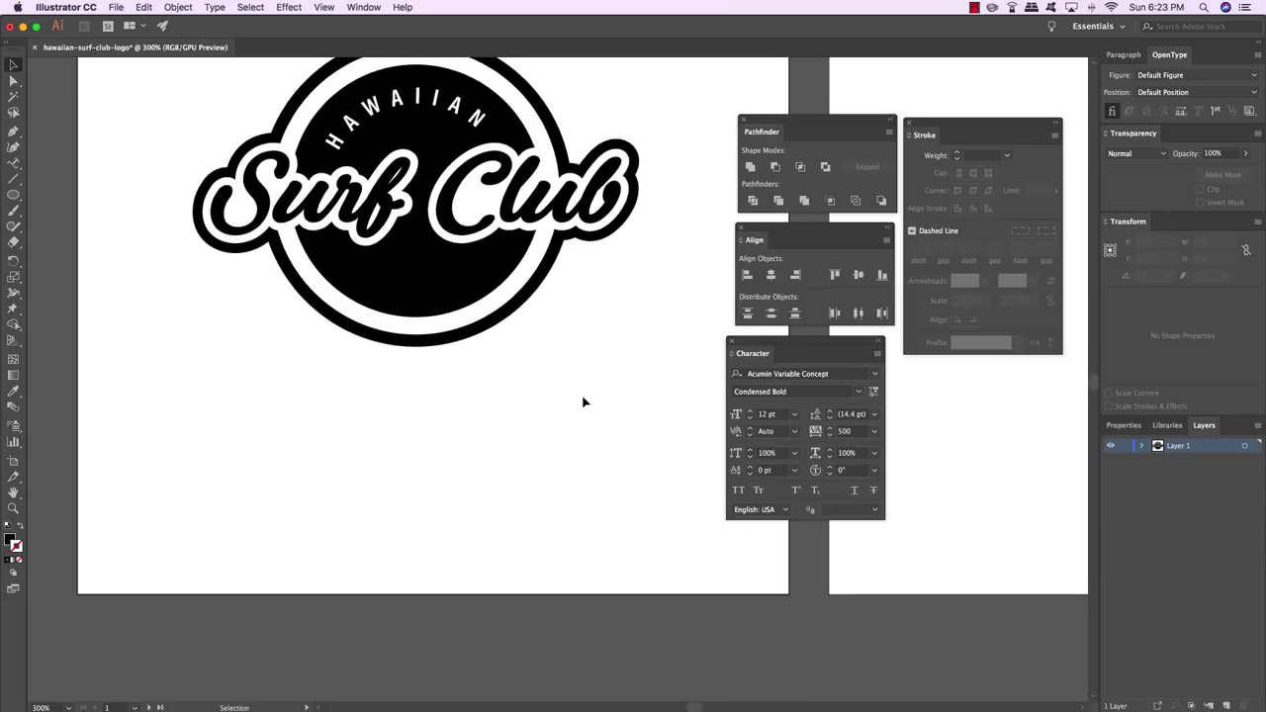
Draw a black rectangle below the badge and a small circle on its top-left corner
key(m)
mouse_move(201, 415)
mouse_down()
mouse_move(495, 511)
mouse_move(572, 566)
mouse_up()
key(v)
click(192, 365)
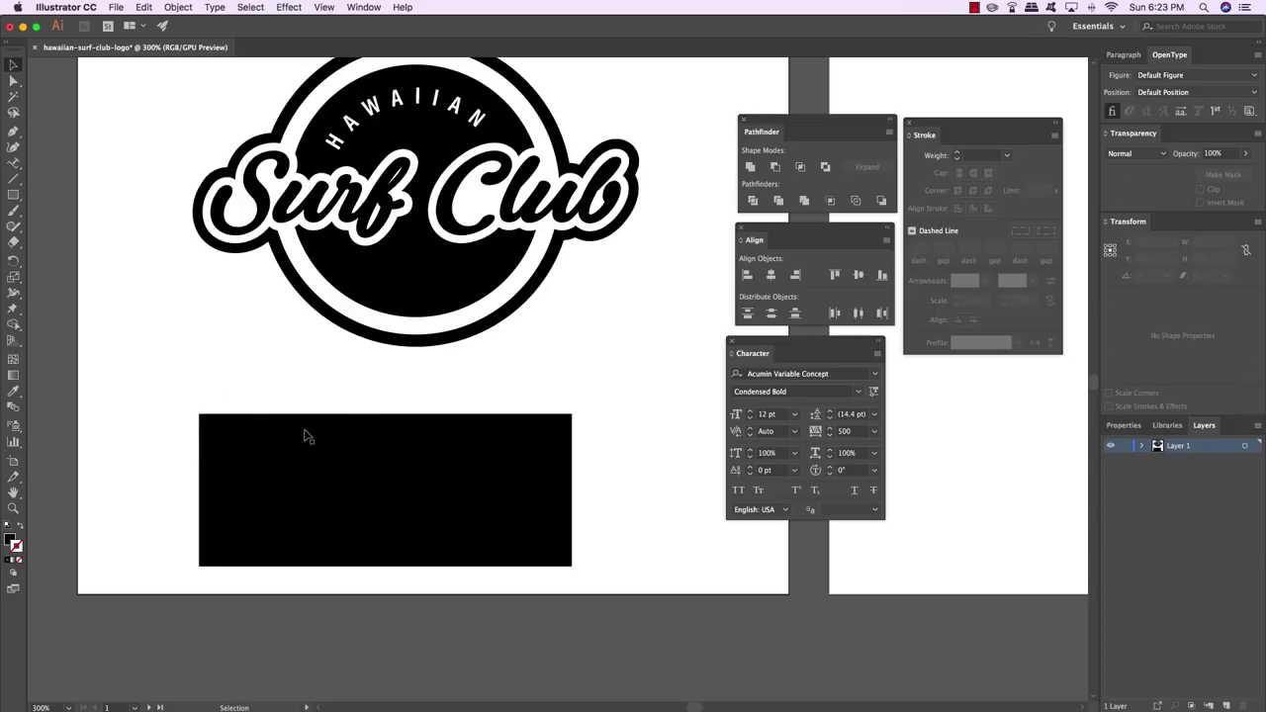
key(l)
drag(217, 376, 263, 427)
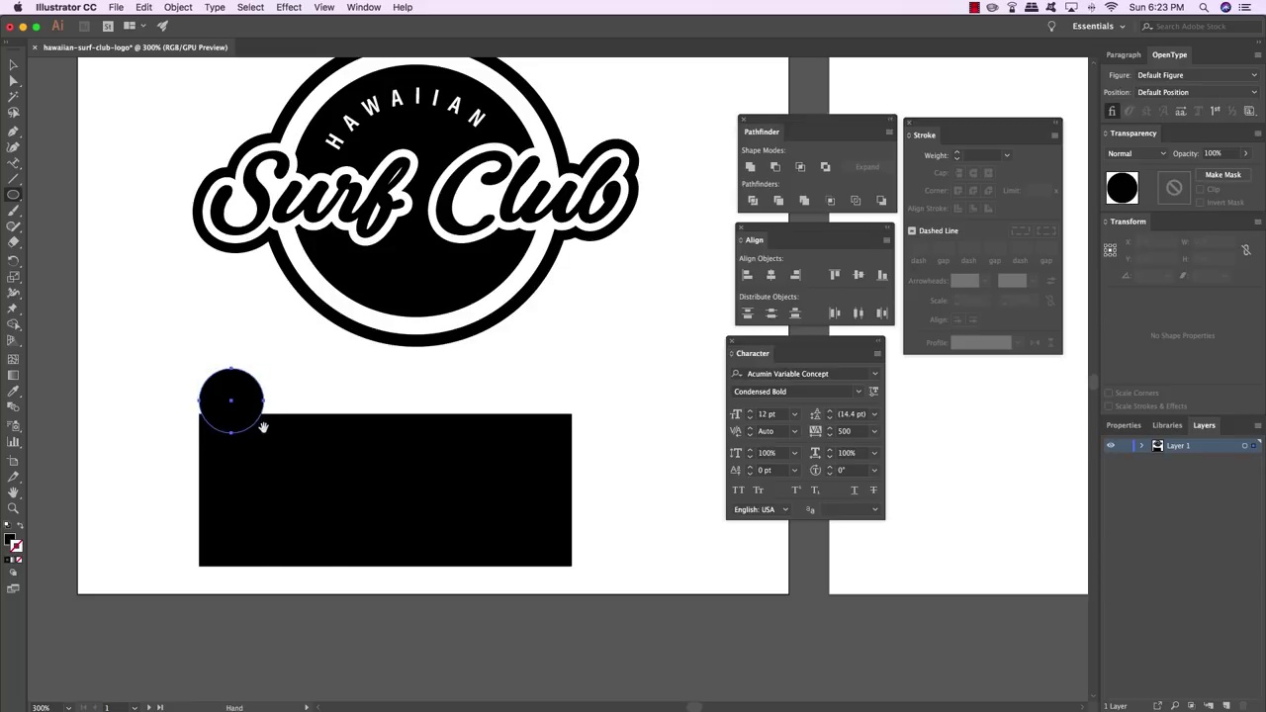
Fill the small circle white by sampling the artboard with the Eyedropper
key(v)
click(317, 393)
click(233, 399)
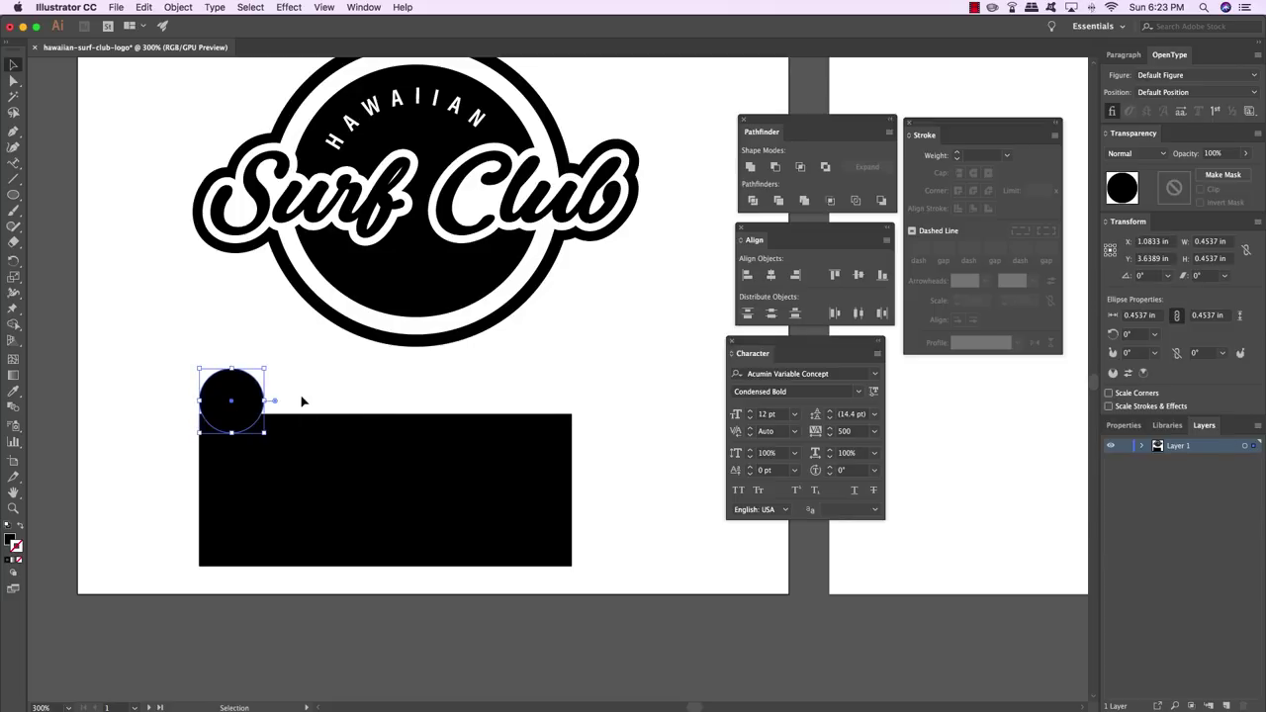
key(i)
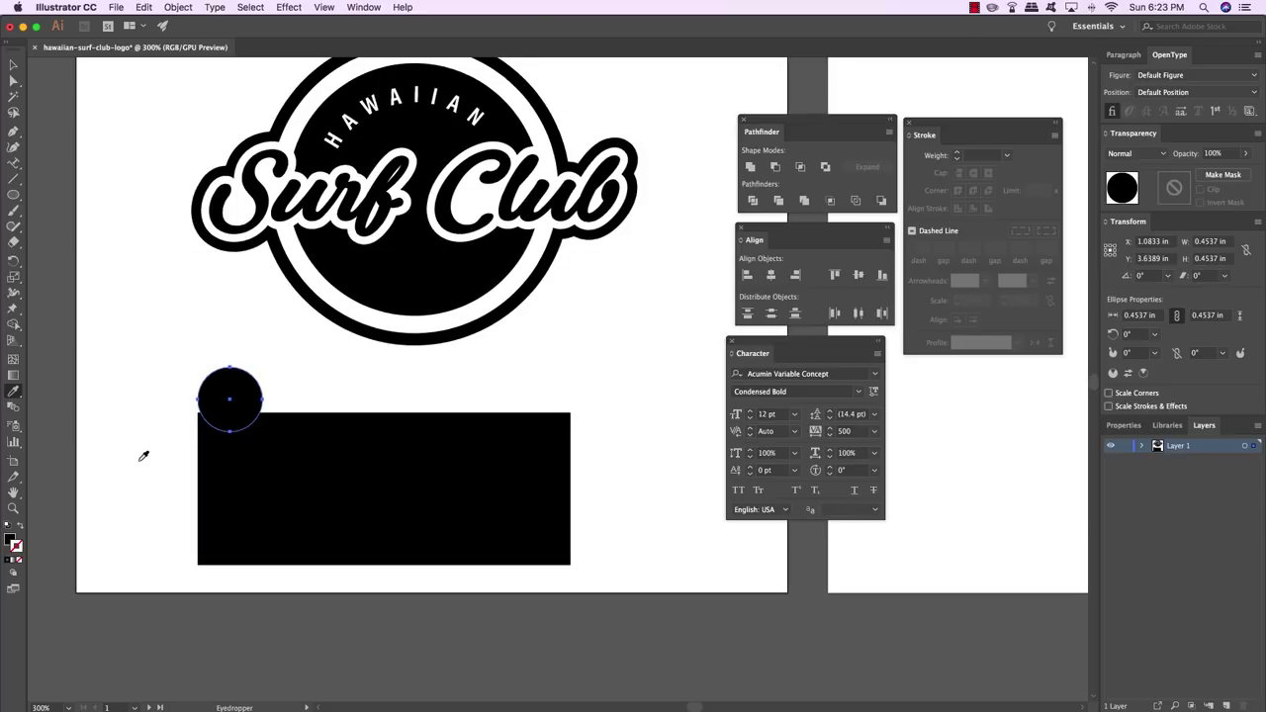
click(143, 456)
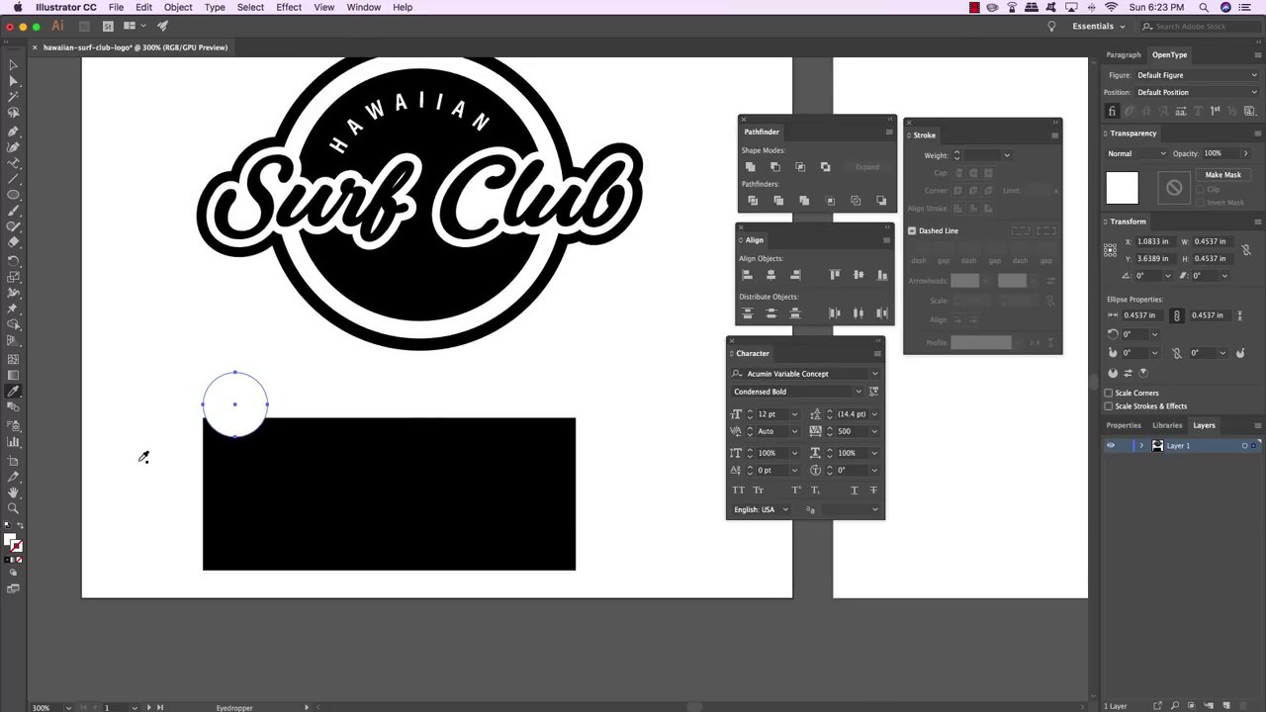
key(v)
click(137, 459)
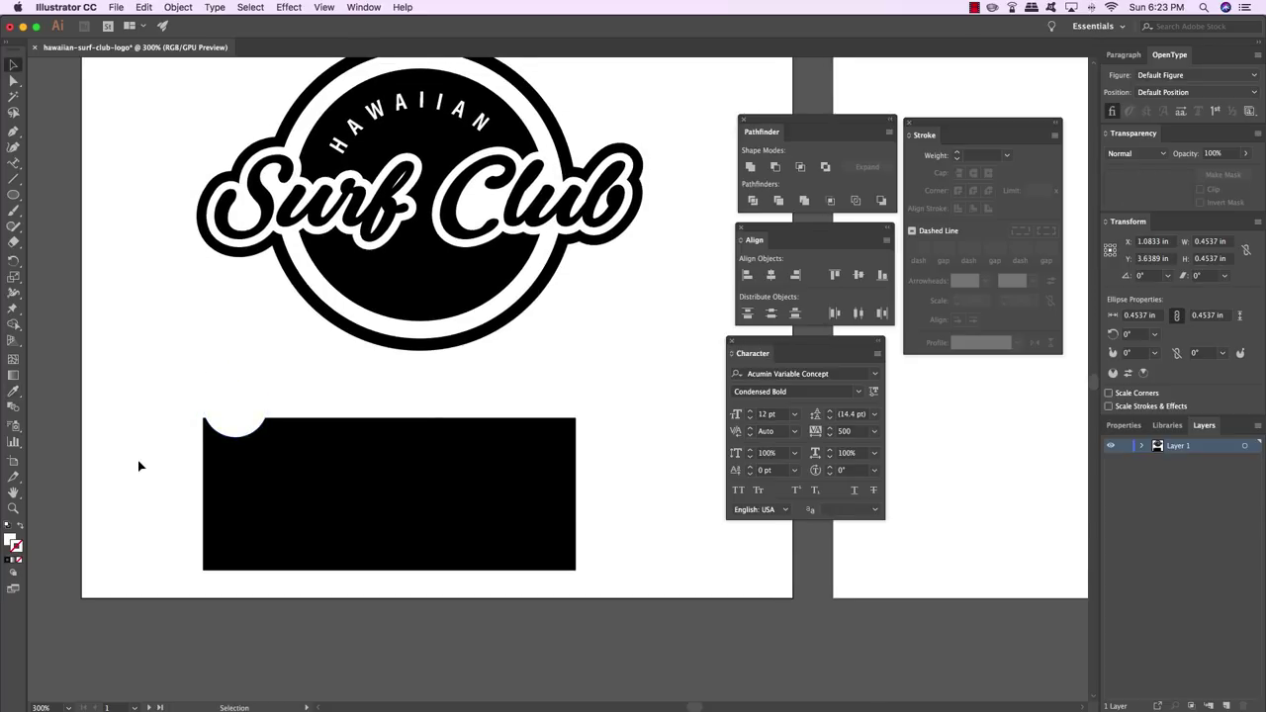
click(243, 424)
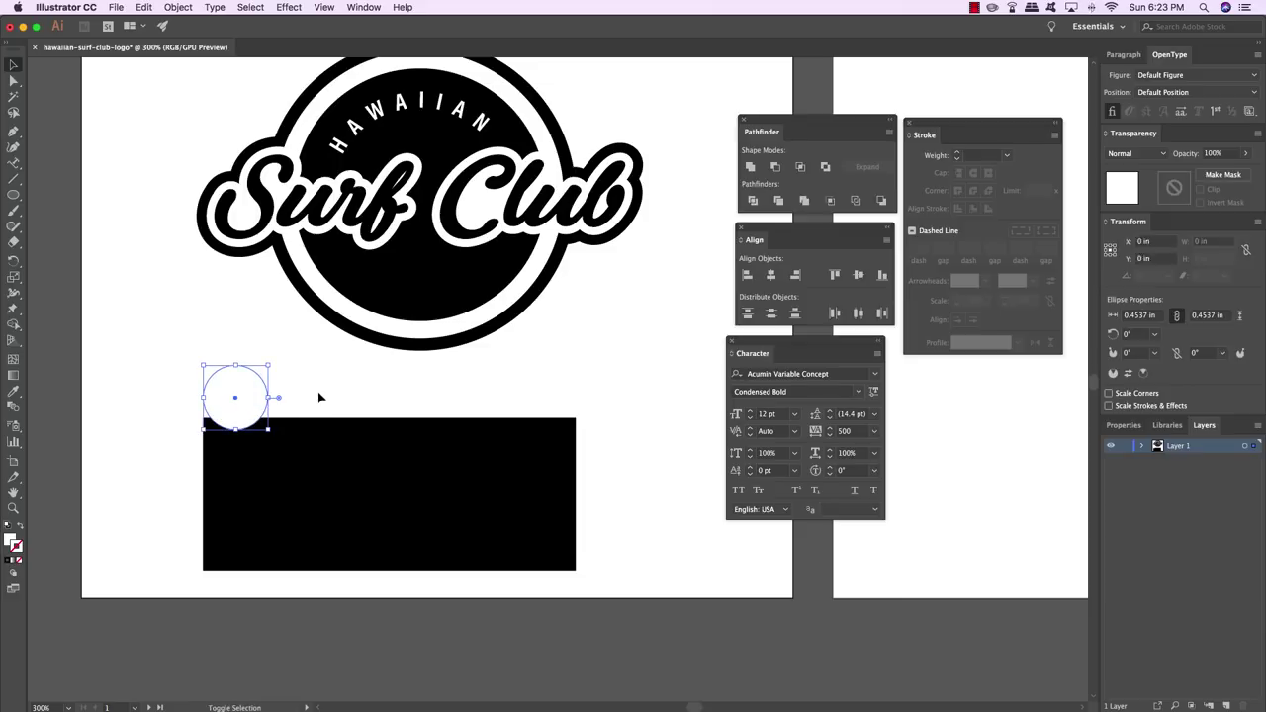
click(319, 397)
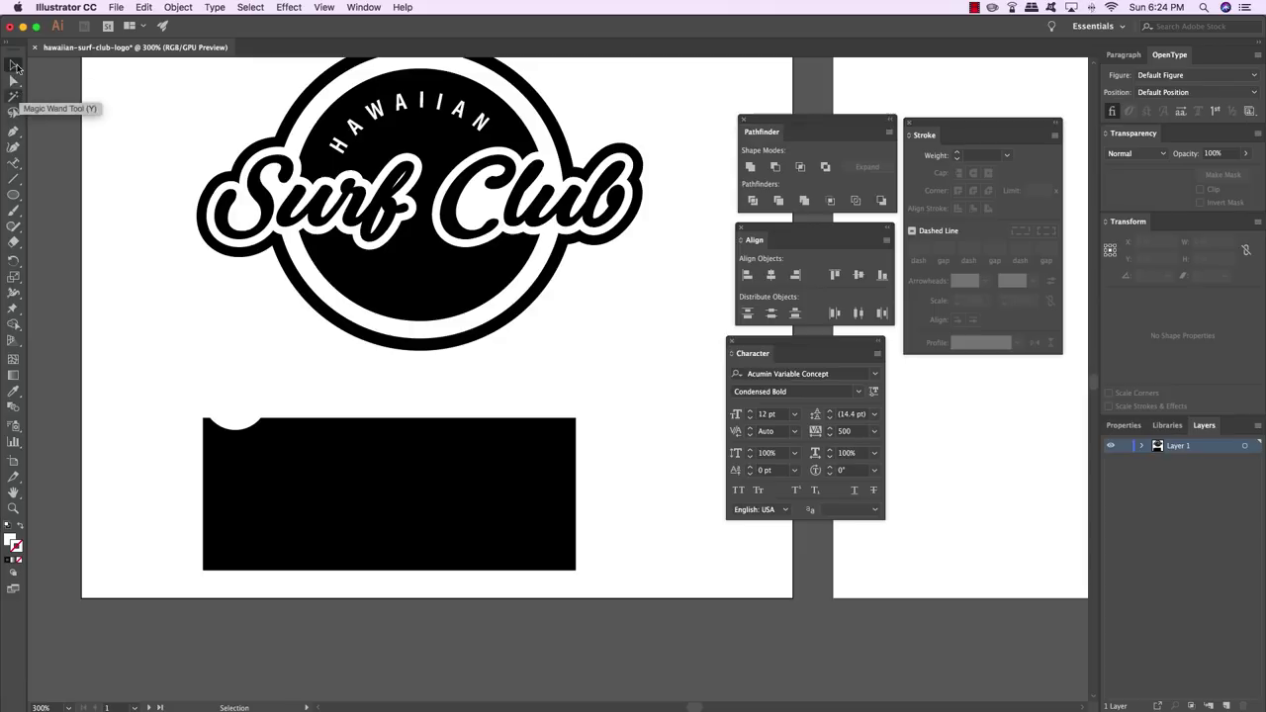
Option-drag a copy of the white circle rightward along the edge and nudge it into place
click(221, 423)
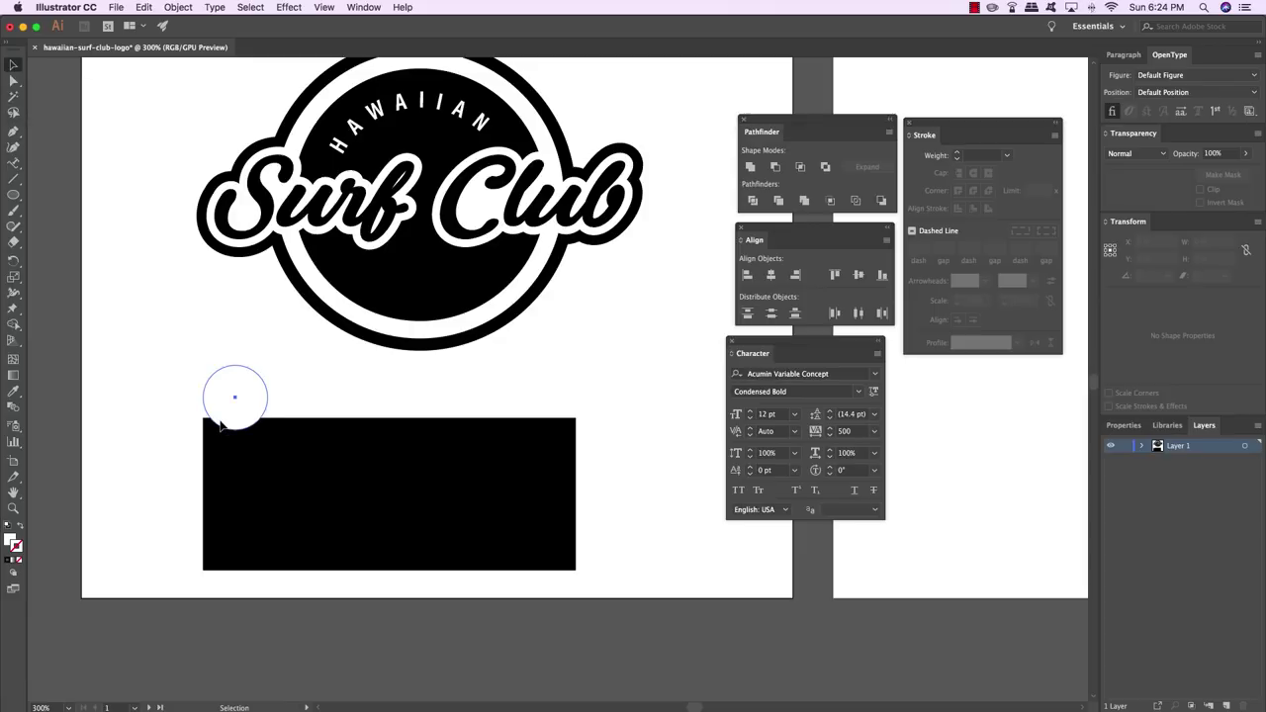
drag(220, 423, 255, 427)
click(125, 461)
scroll(195, 455, right, 3)
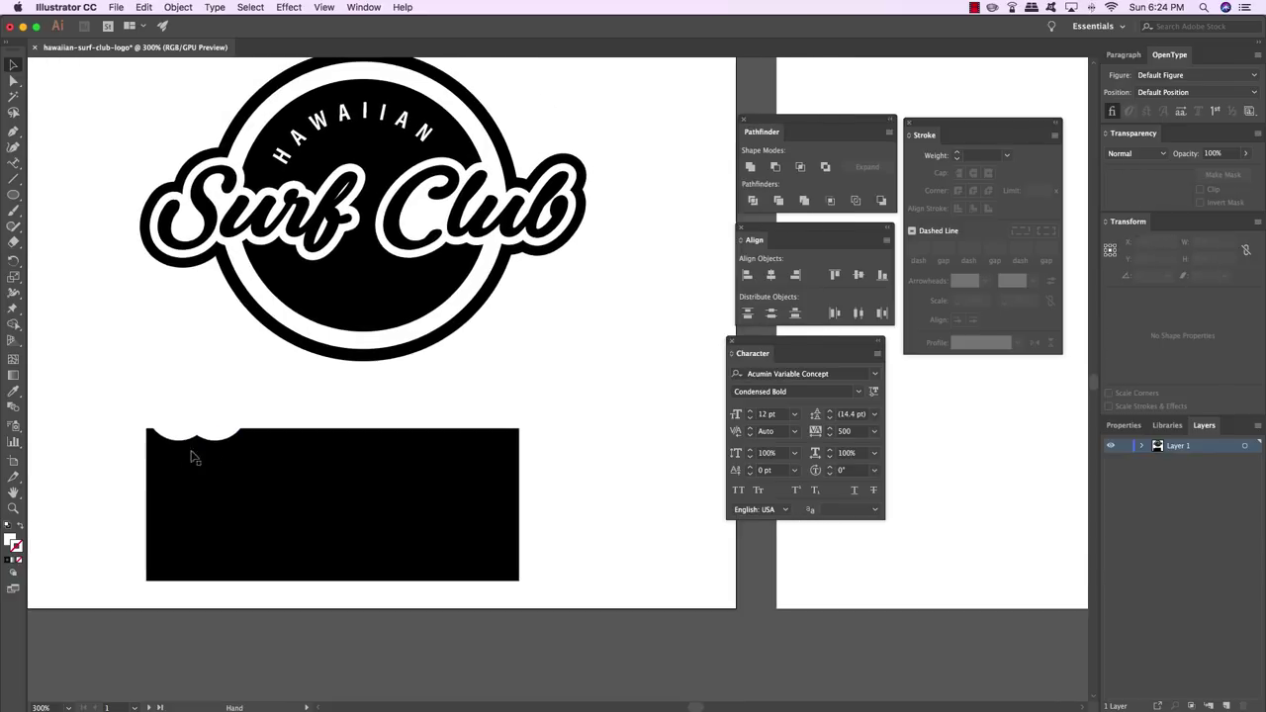
click(220, 408)
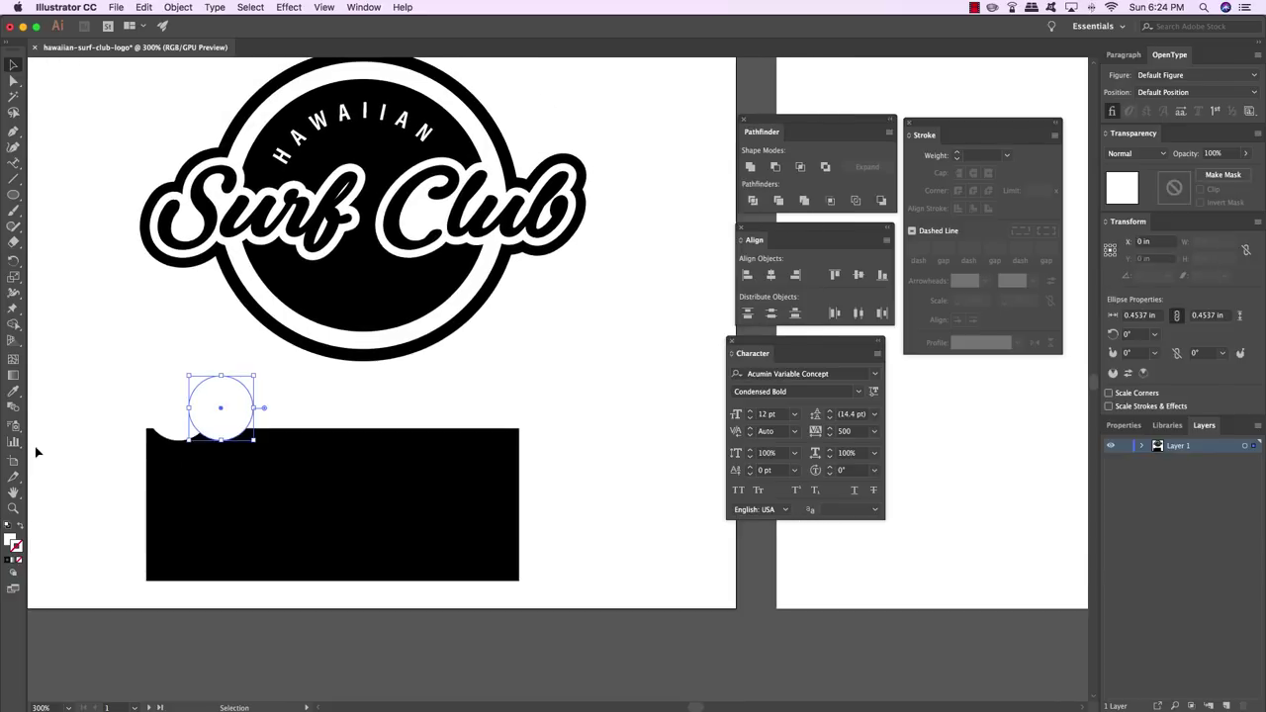
click(77, 455)
scroll(77, 455, left, 1)
scroll(77, 455, left, 1)
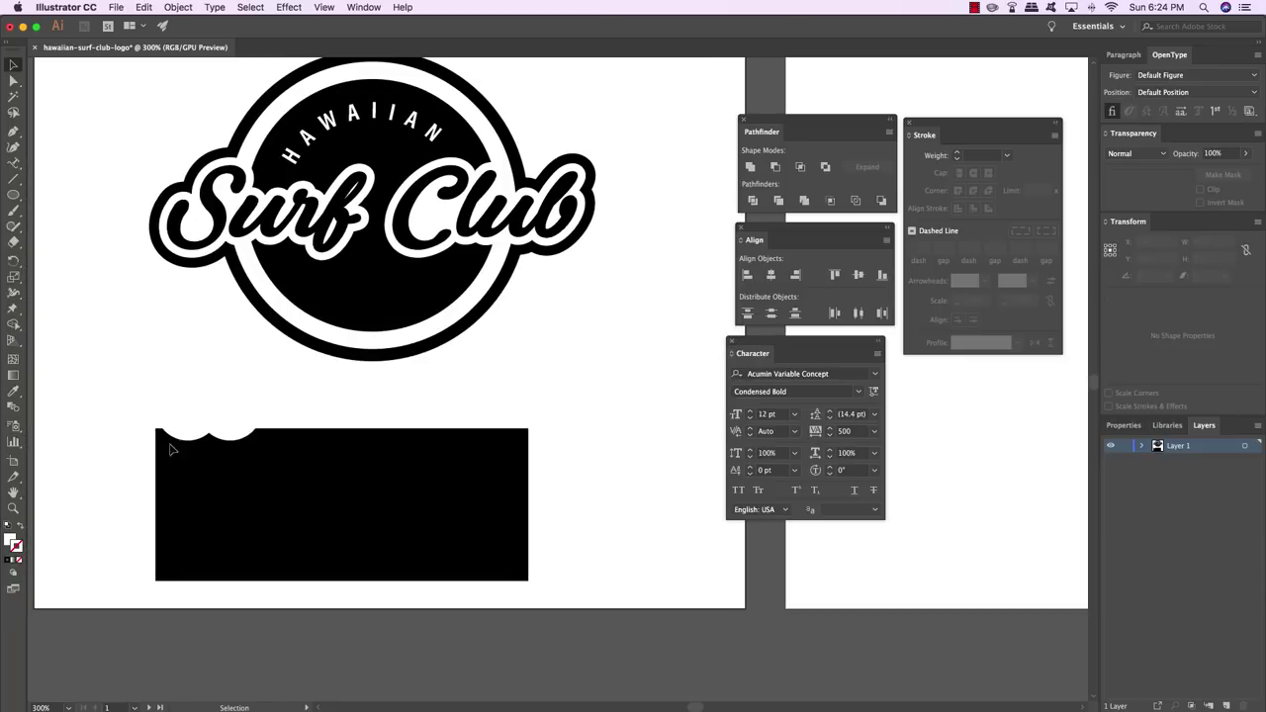
click(236, 434)
key(Right)
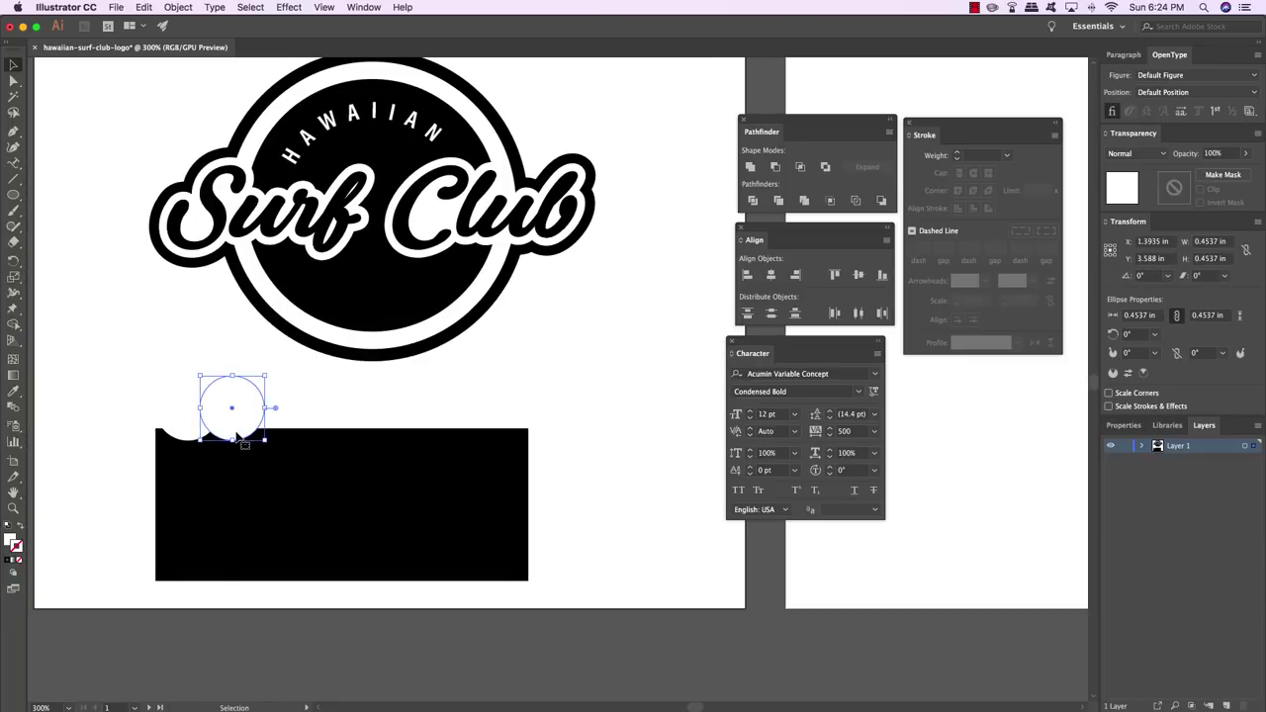
key(super+shift+a)
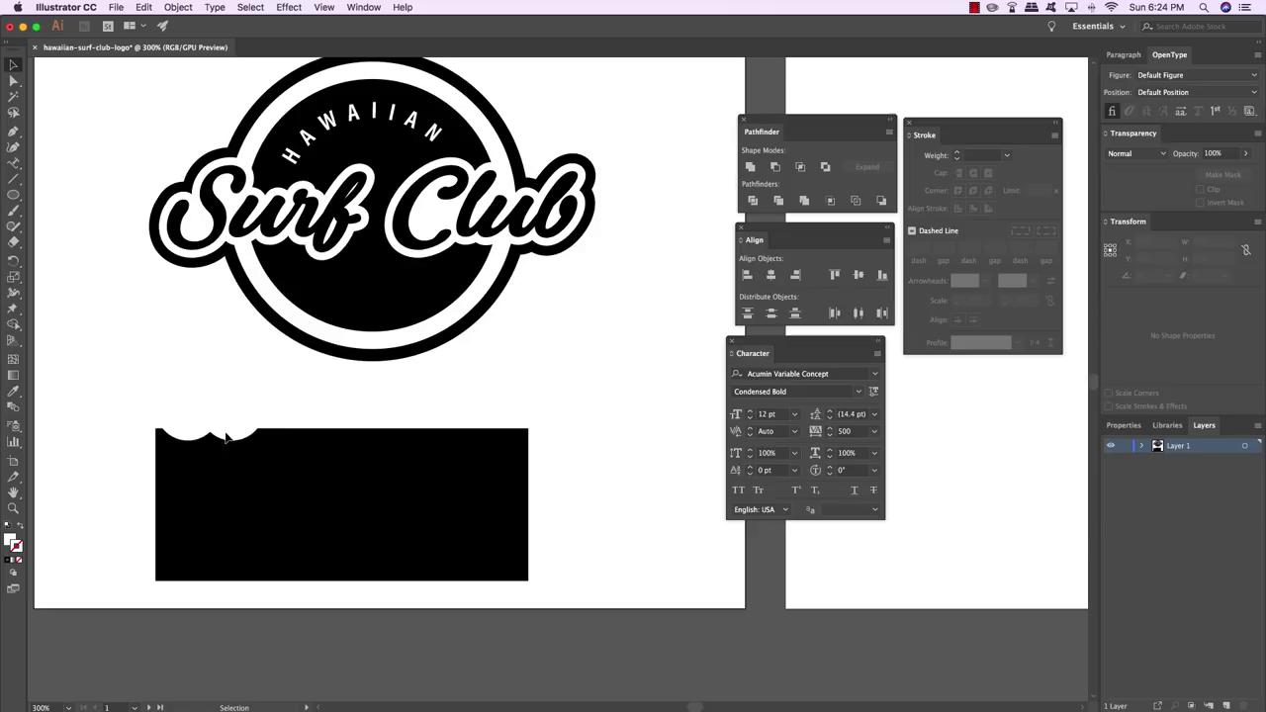
Add a third circle copy further right and zoom the scalloped edge to 600%
drag(225, 436, 265, 440)
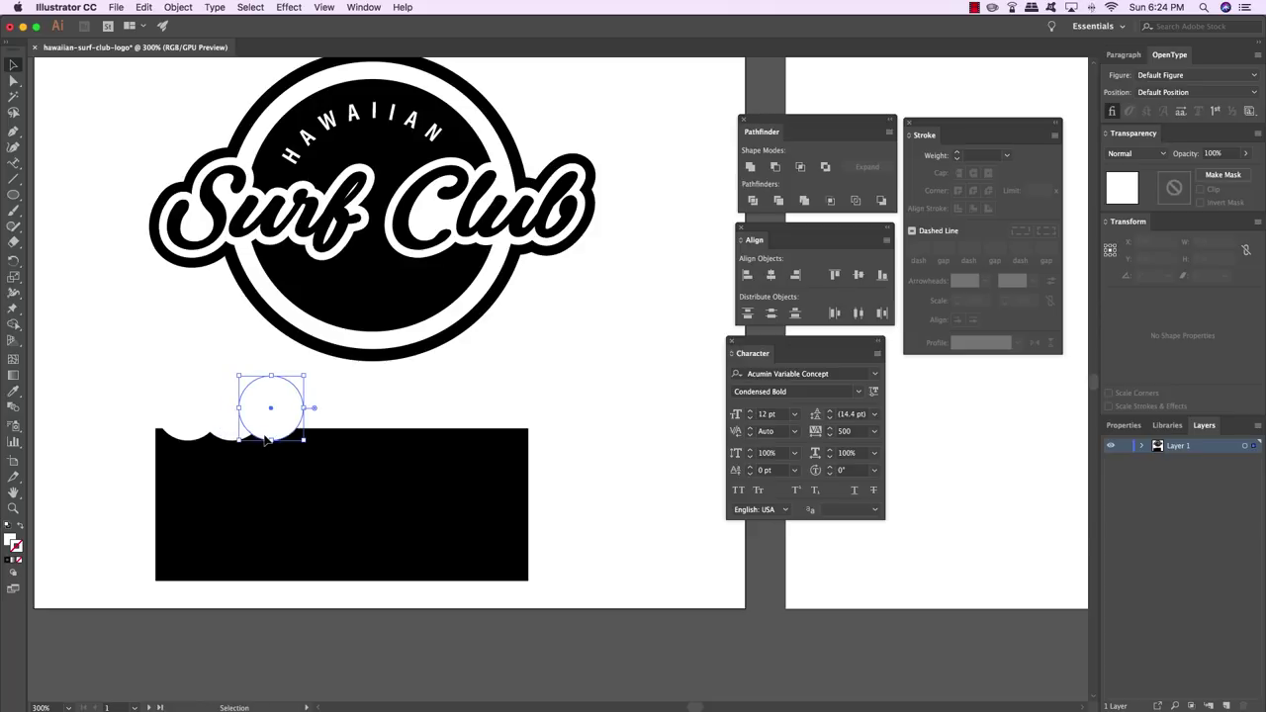
click(134, 448)
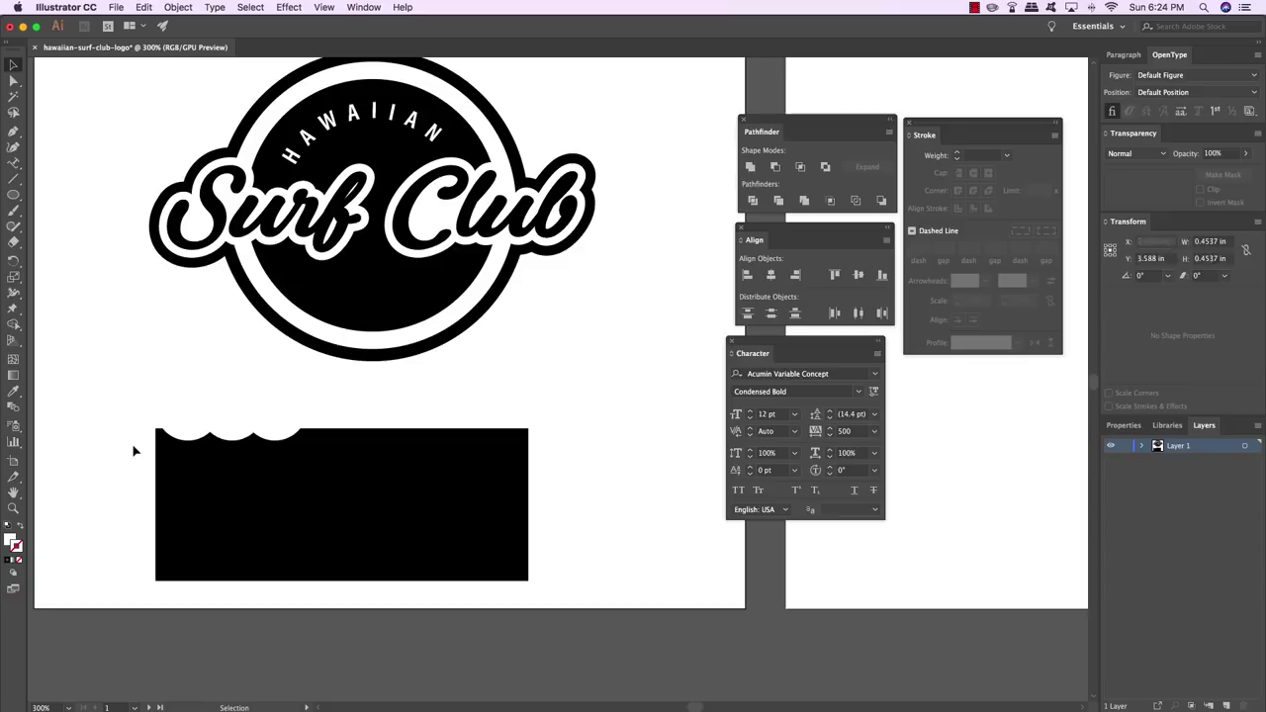
click(281, 443)
key(a)
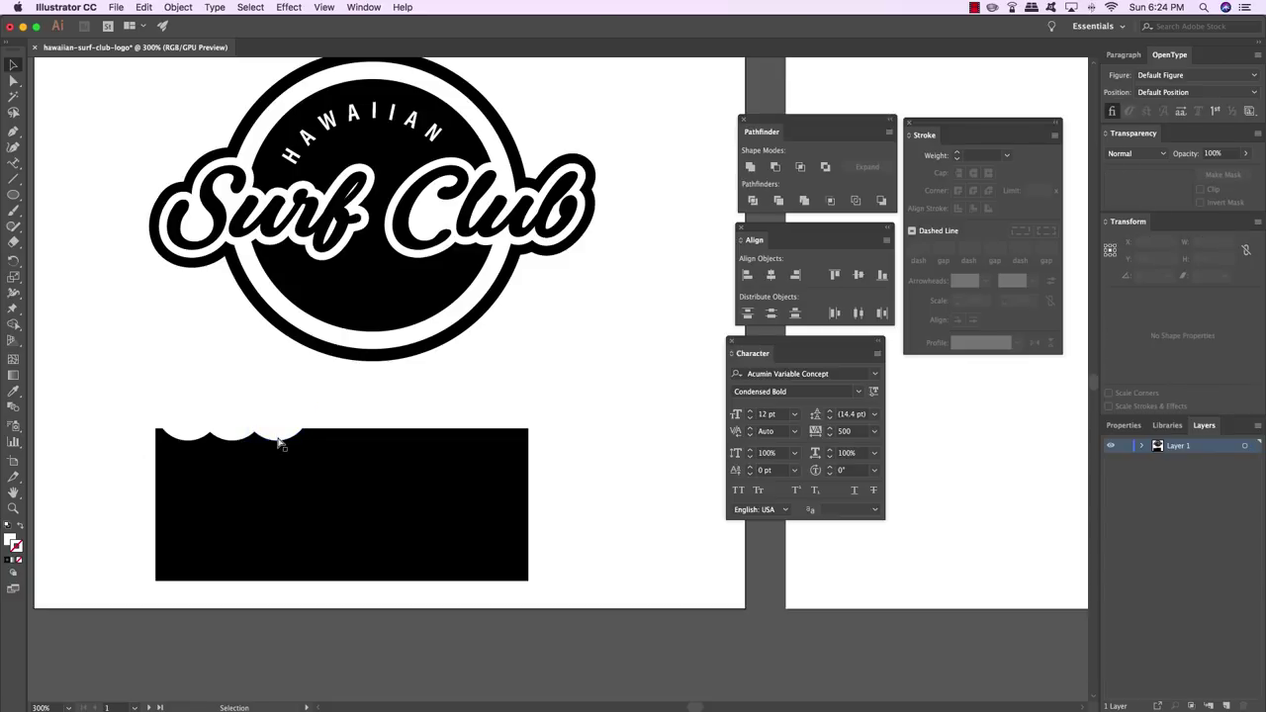
key(super+equal)
key(super+equal)
drag(277, 436, 602, 442)
scroll(401, 471, left, 5)
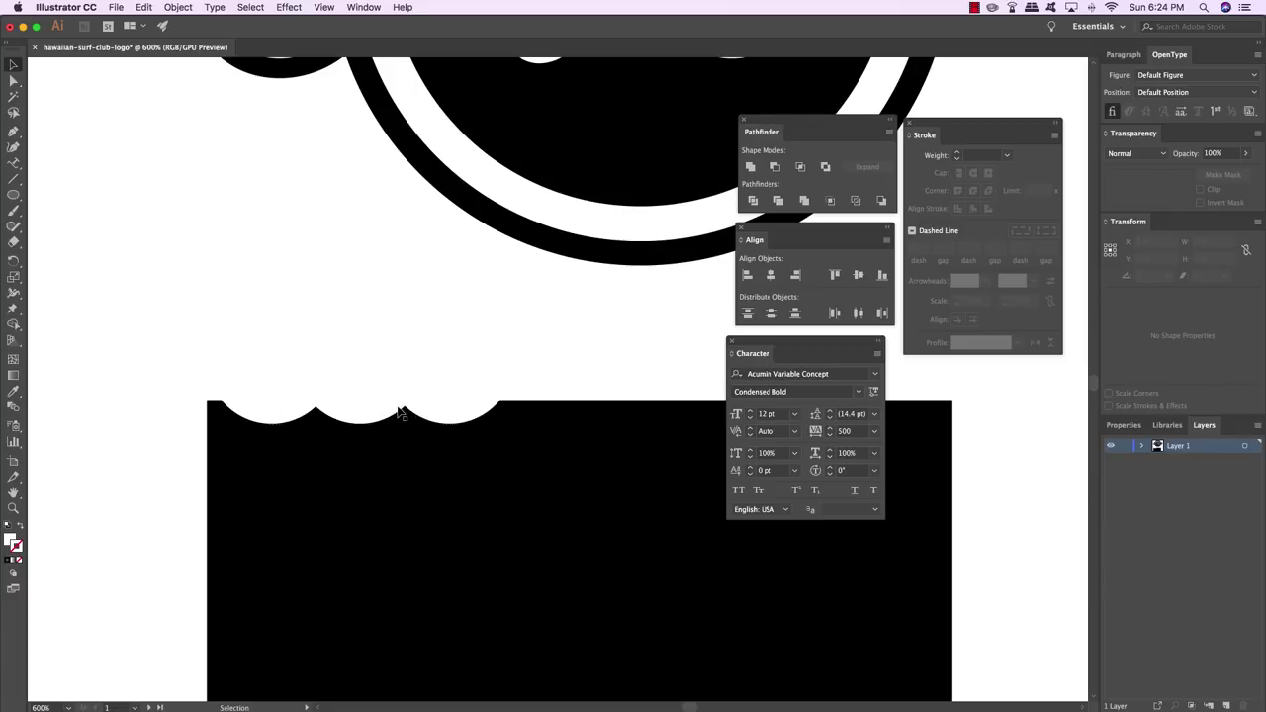
Show rulers and drag a horizontal guide onto the rectangle's top edge
click(326, 7)
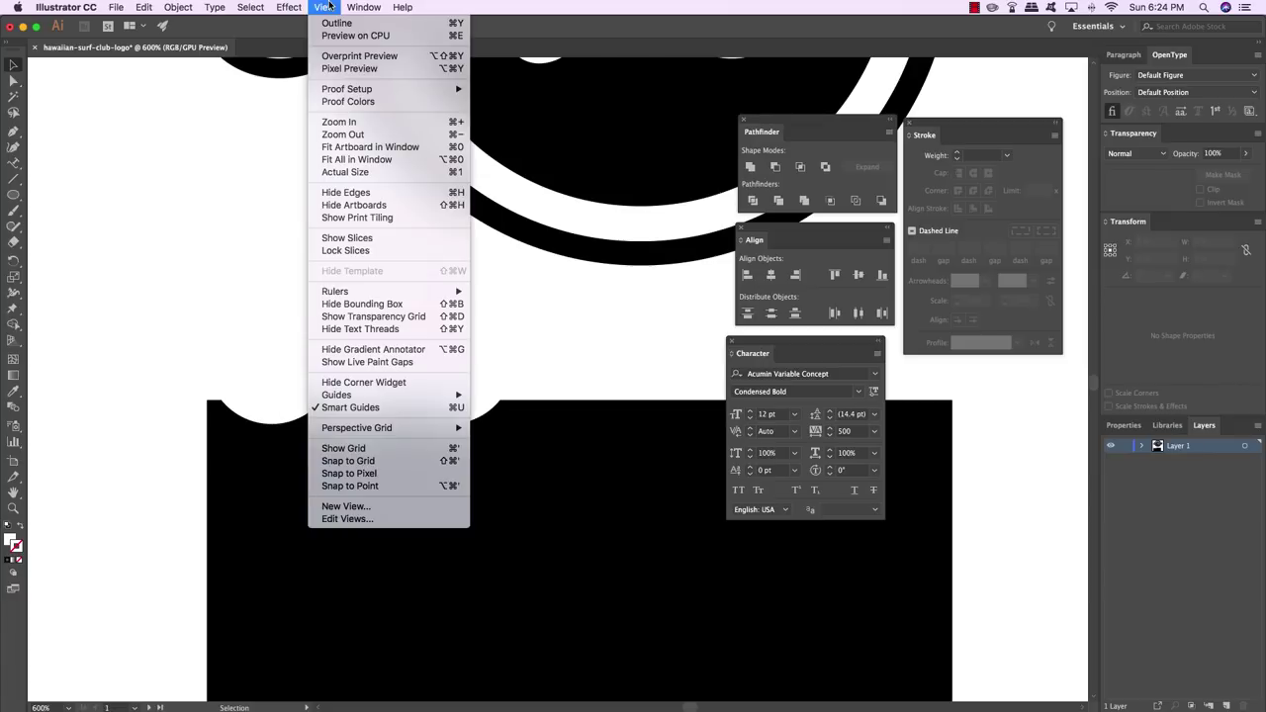
mouse_move(362, 293)
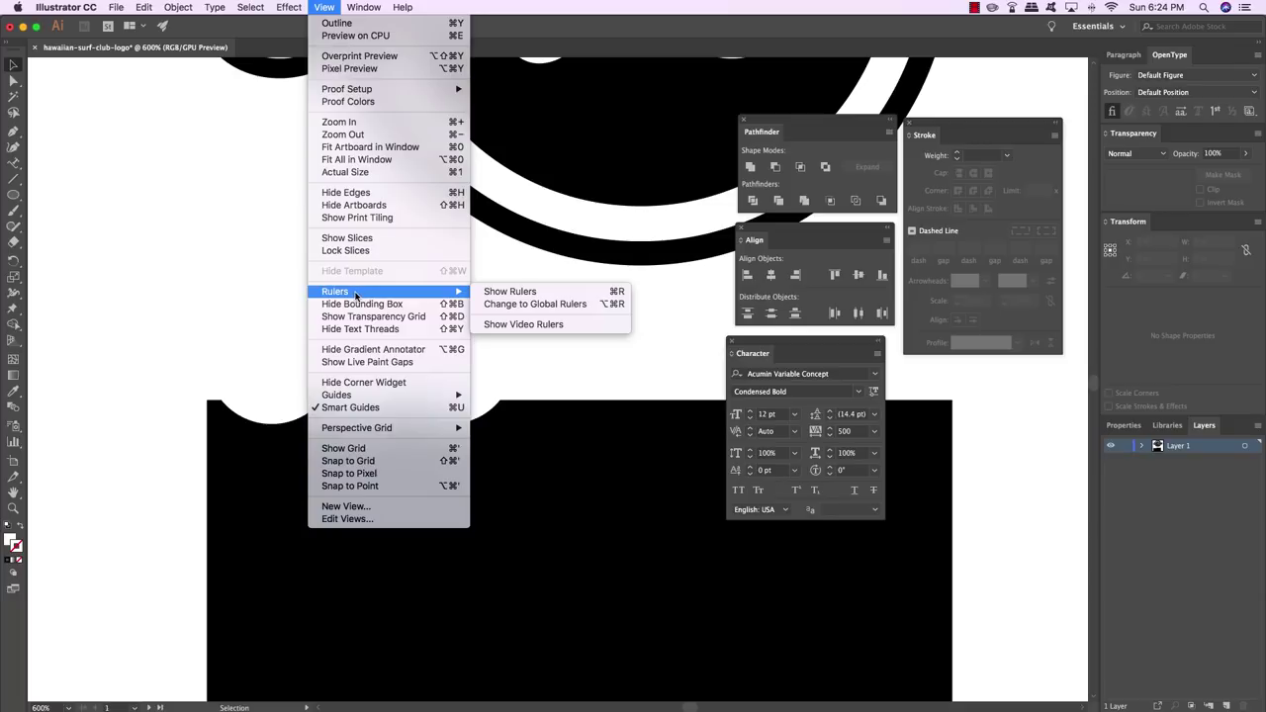
click(502, 292)
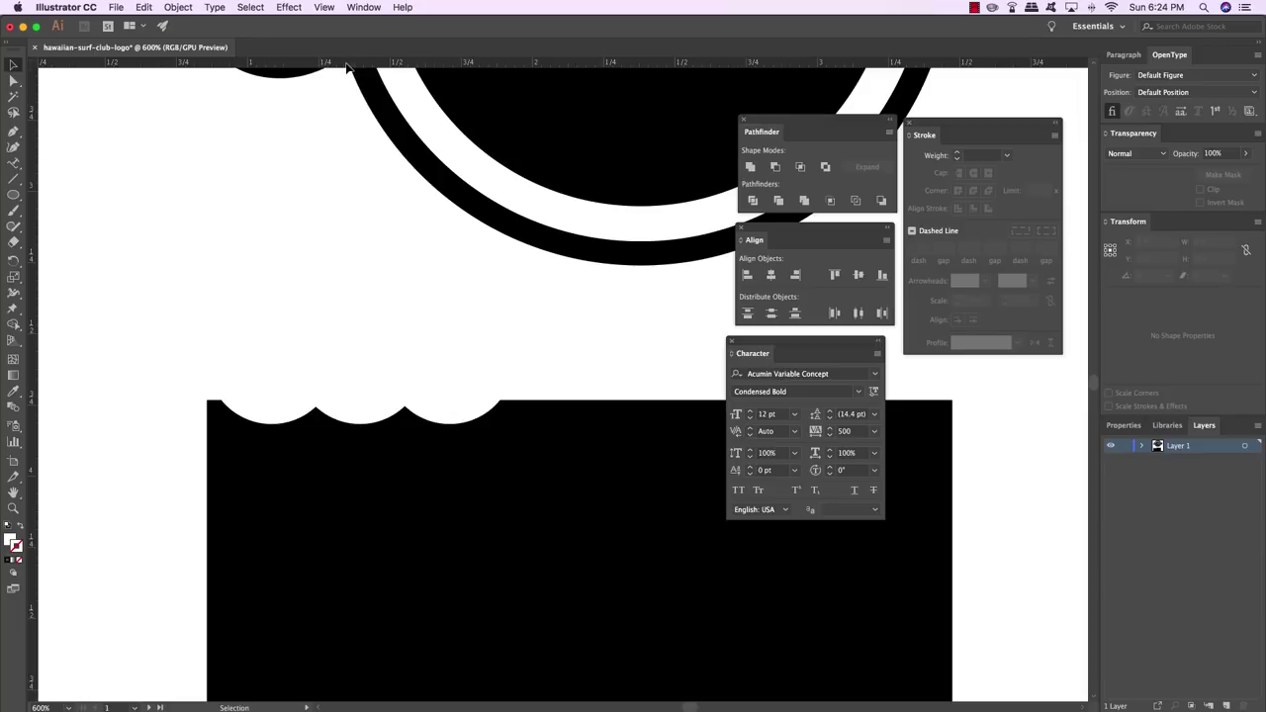
drag(346, 65, 453, 407)
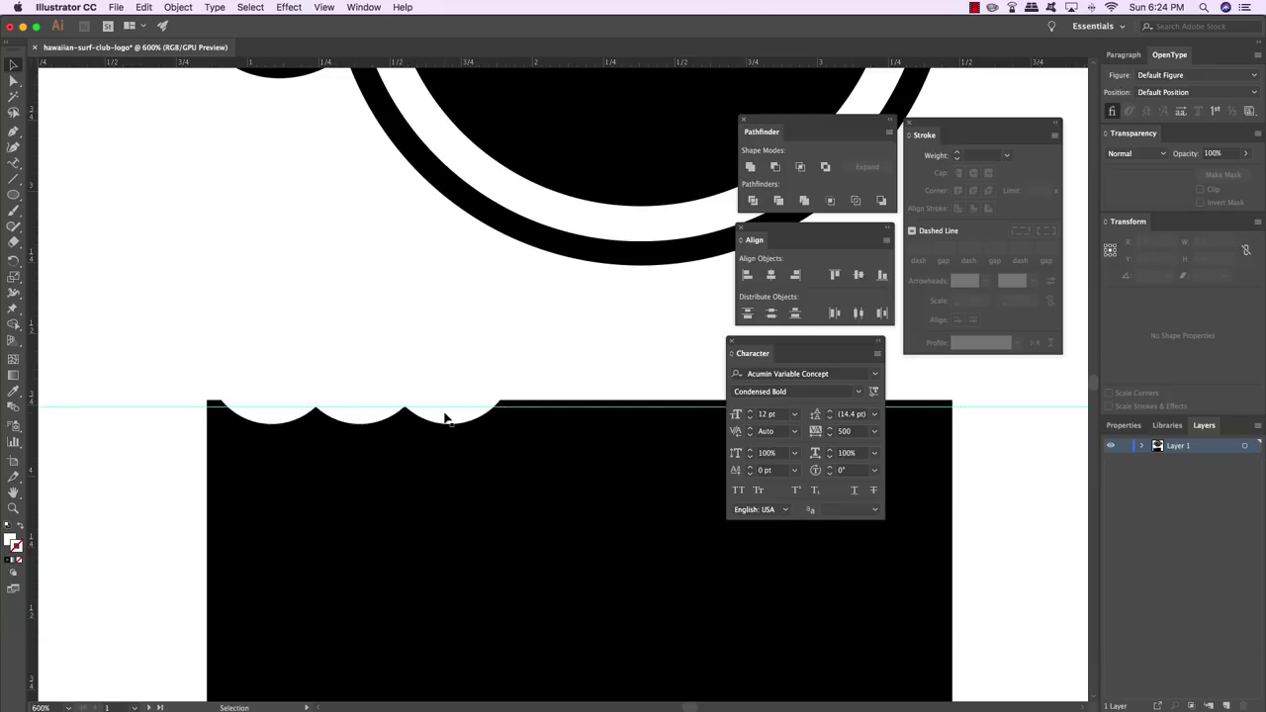
Nudge the rightmost scallop circle left into line, then zoom back out to 600%
key(super+equal)
key(super+equal)
drag(444, 416, 459, 373)
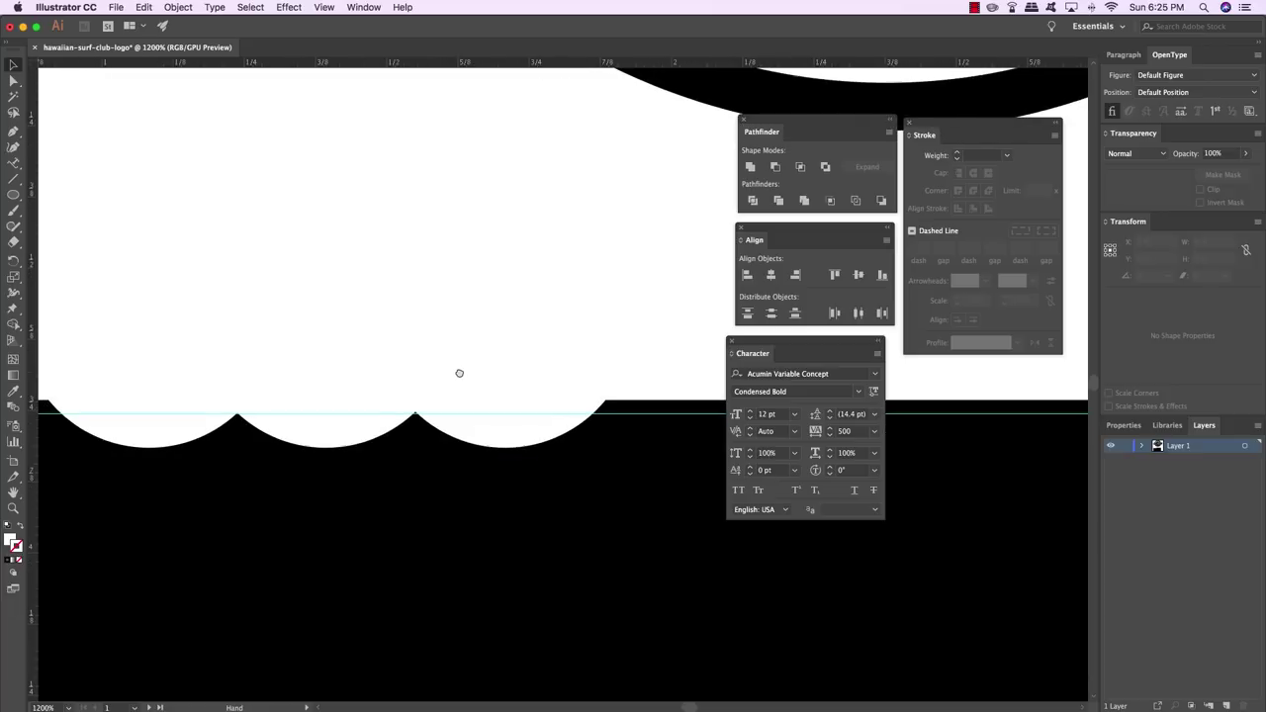
scroll(412, 480, down, 5)
scroll(412, 481, left, 3)
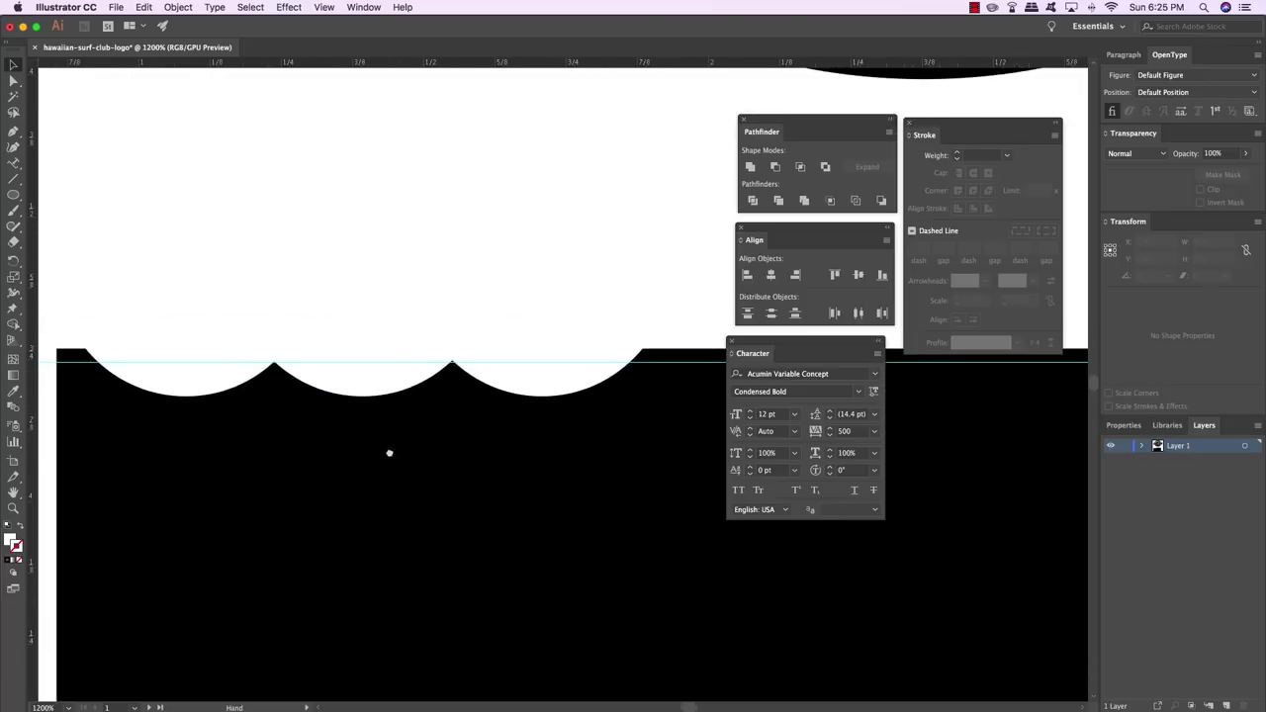
scroll(388, 453, up, 1)
scroll(389, 453, right, 1)
click(512, 404)
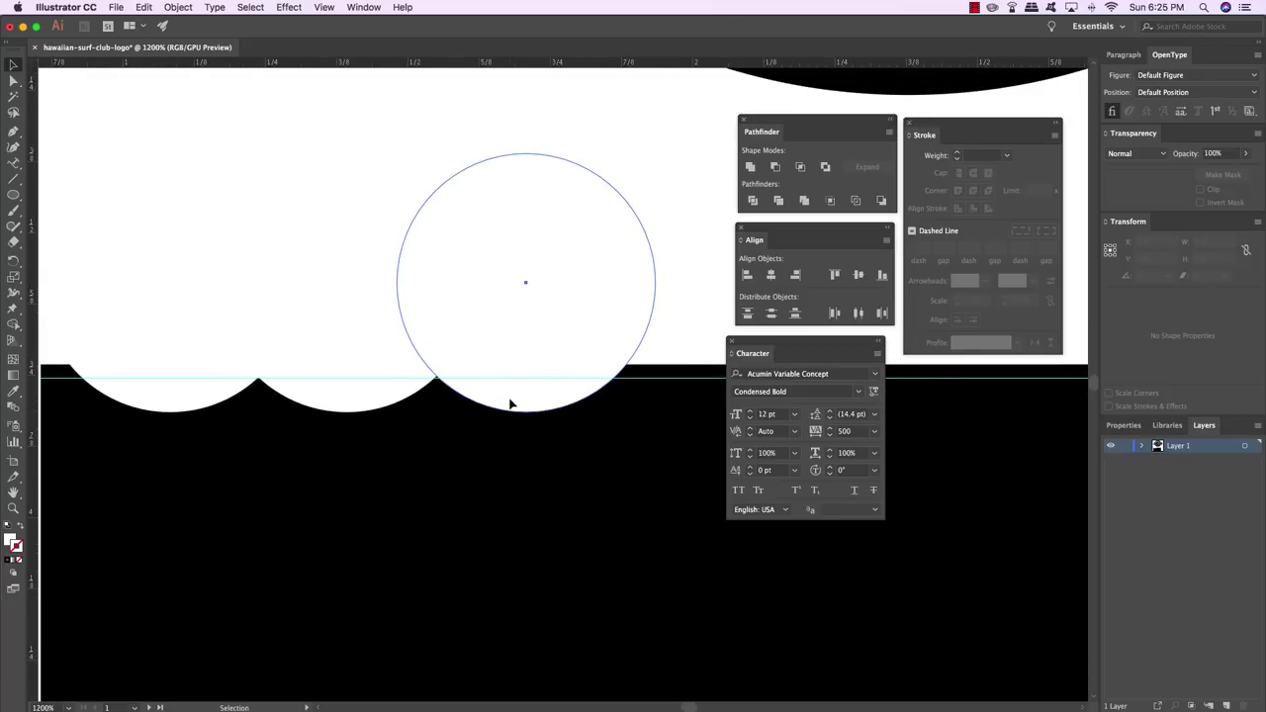
drag(511, 403, 508, 403)
click(676, 299)
drag(653, 291, 641, 293)
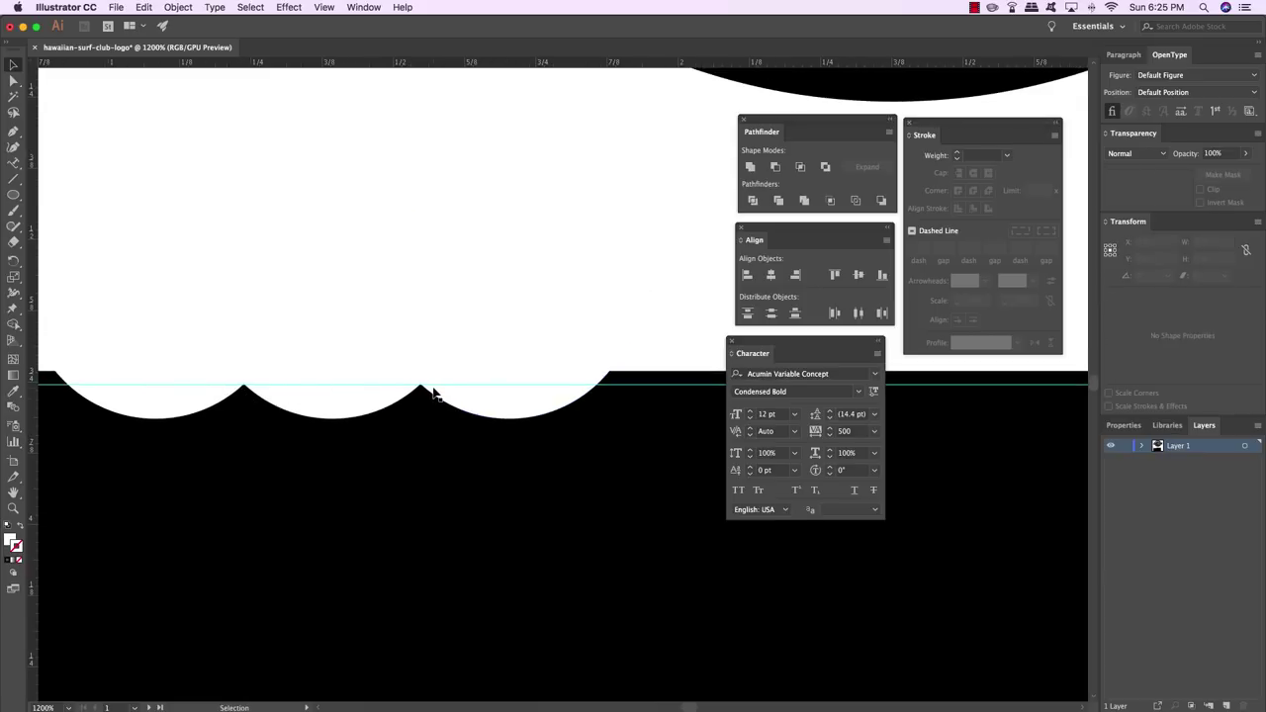
key(super+minus)
key(super+minus)
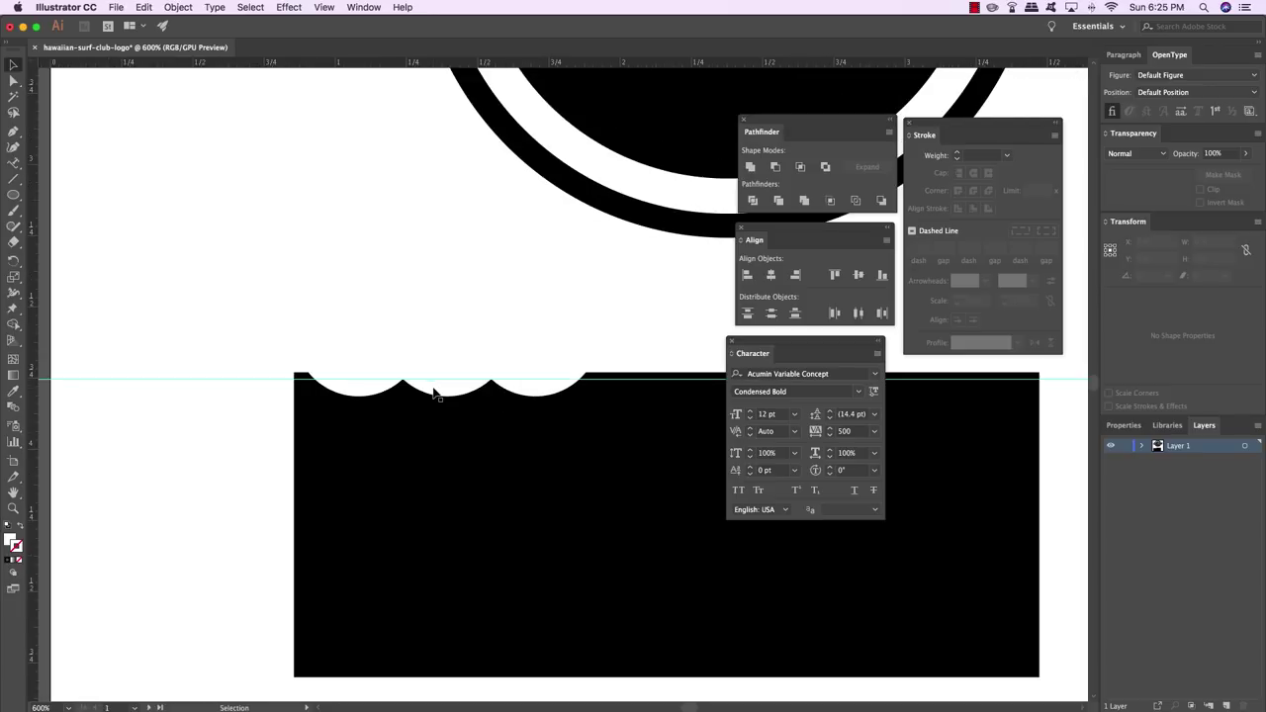
Hide guides, select the three scallop circles and Unite them into one shape
click(324, 7)
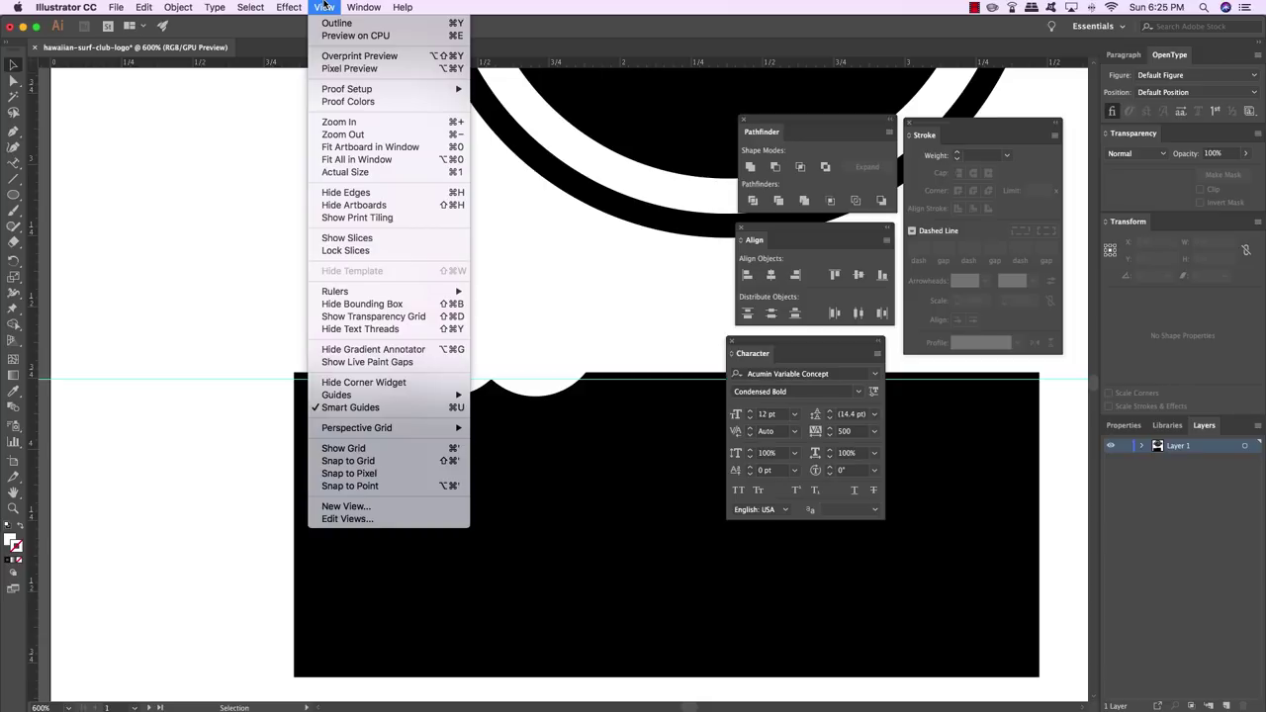
mouse_move(400, 399)
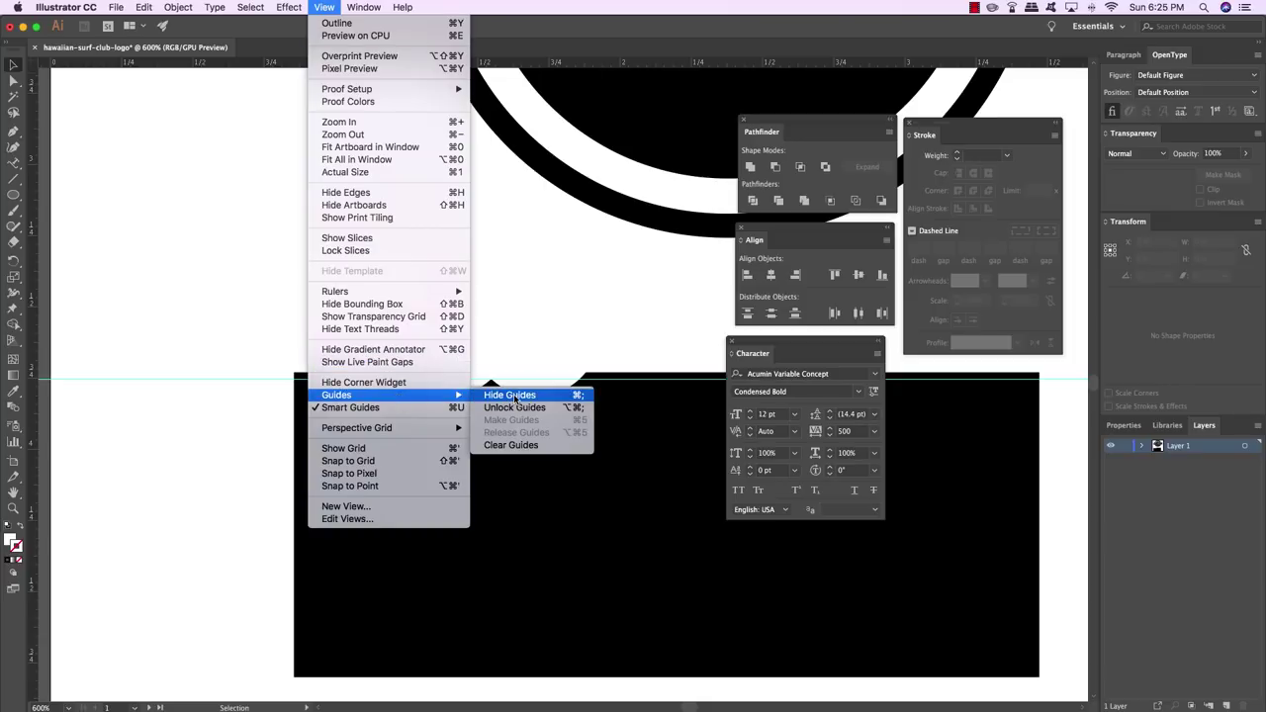
click(514, 396)
click(537, 317)
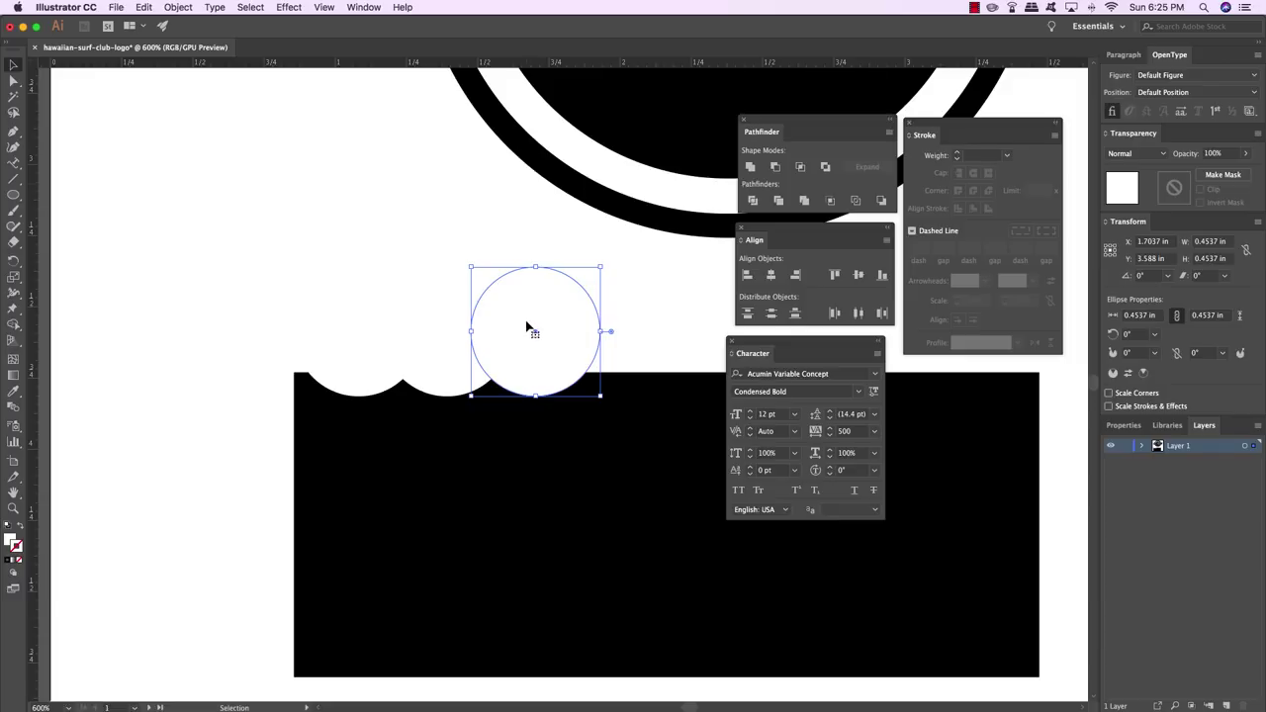
shift+click(444, 332)
shift+click(358, 309)
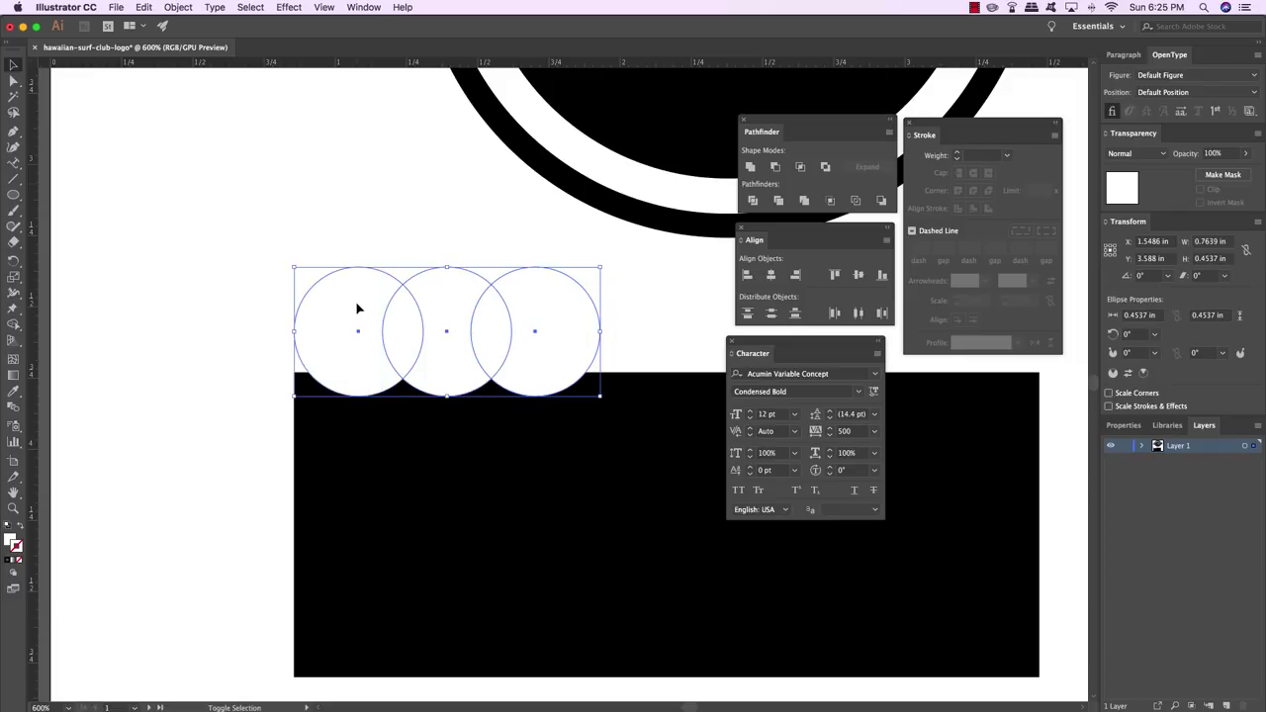
scroll(359, 313, left, 1)
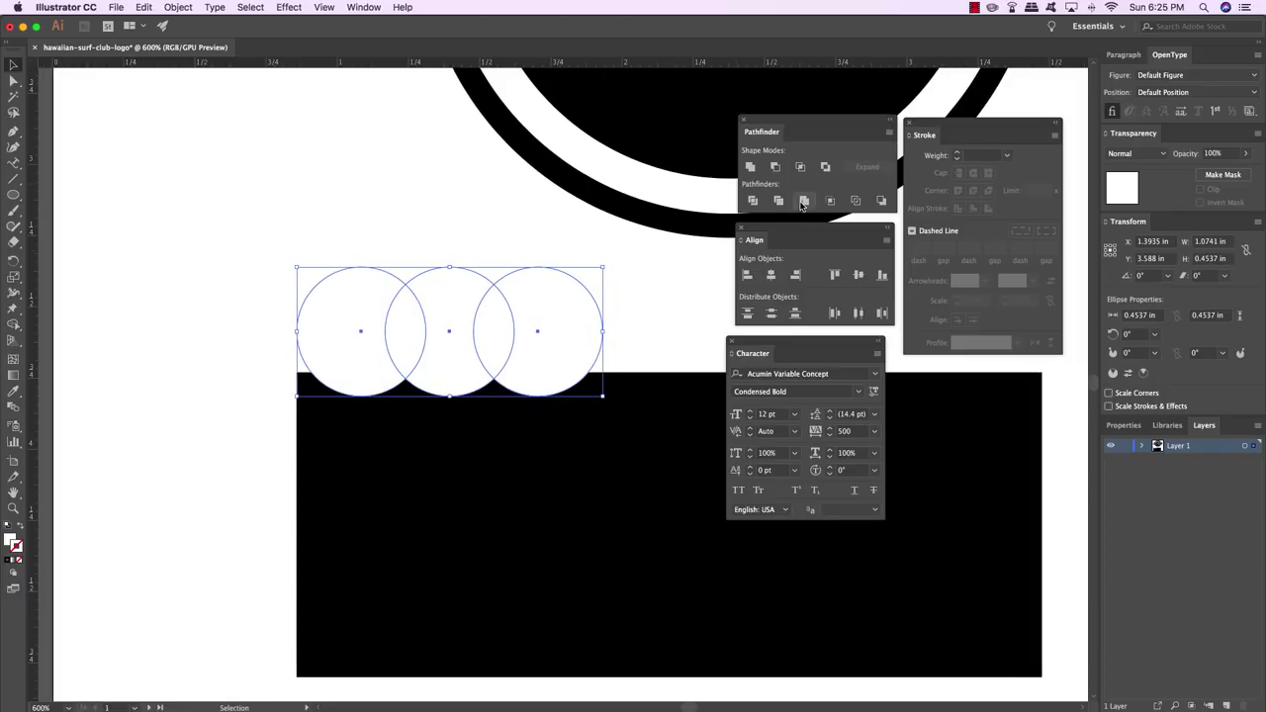
click(751, 168)
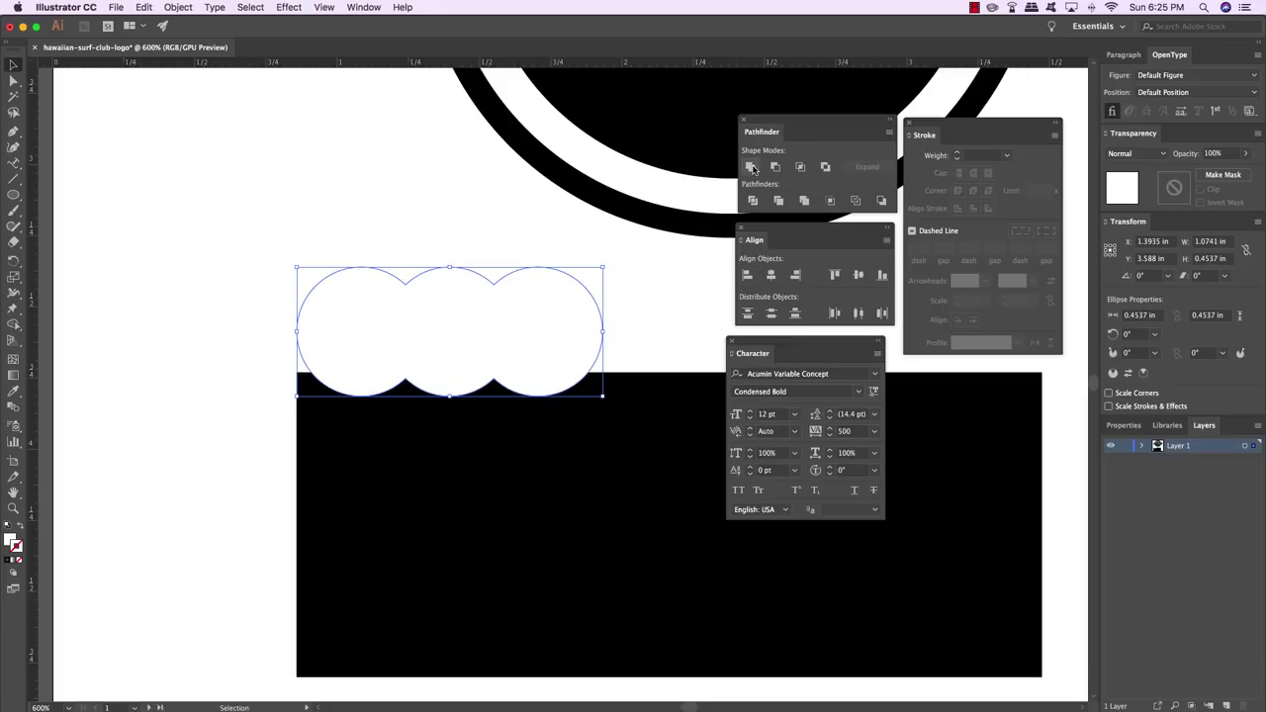
Duplicate the scalloped shape to the right along the rectangle's edge
drag(572, 302, 434, 289)
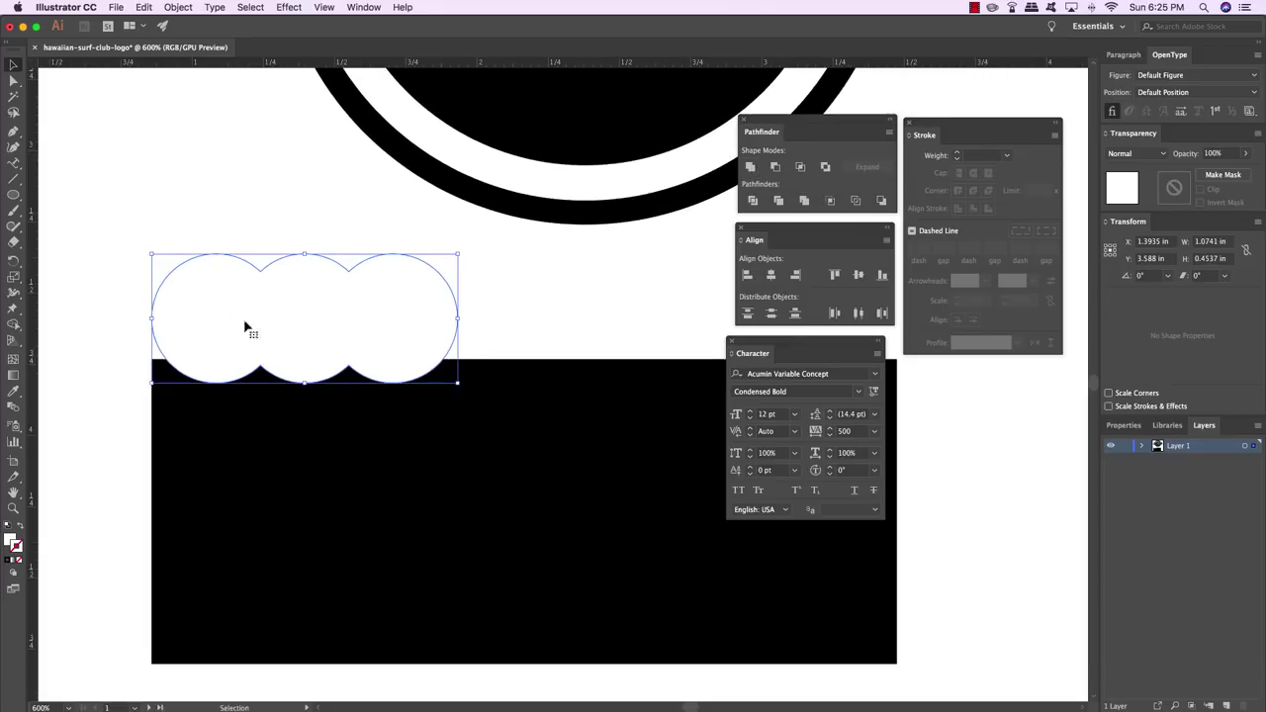
key(space)
drag(532, 302, 422, 307)
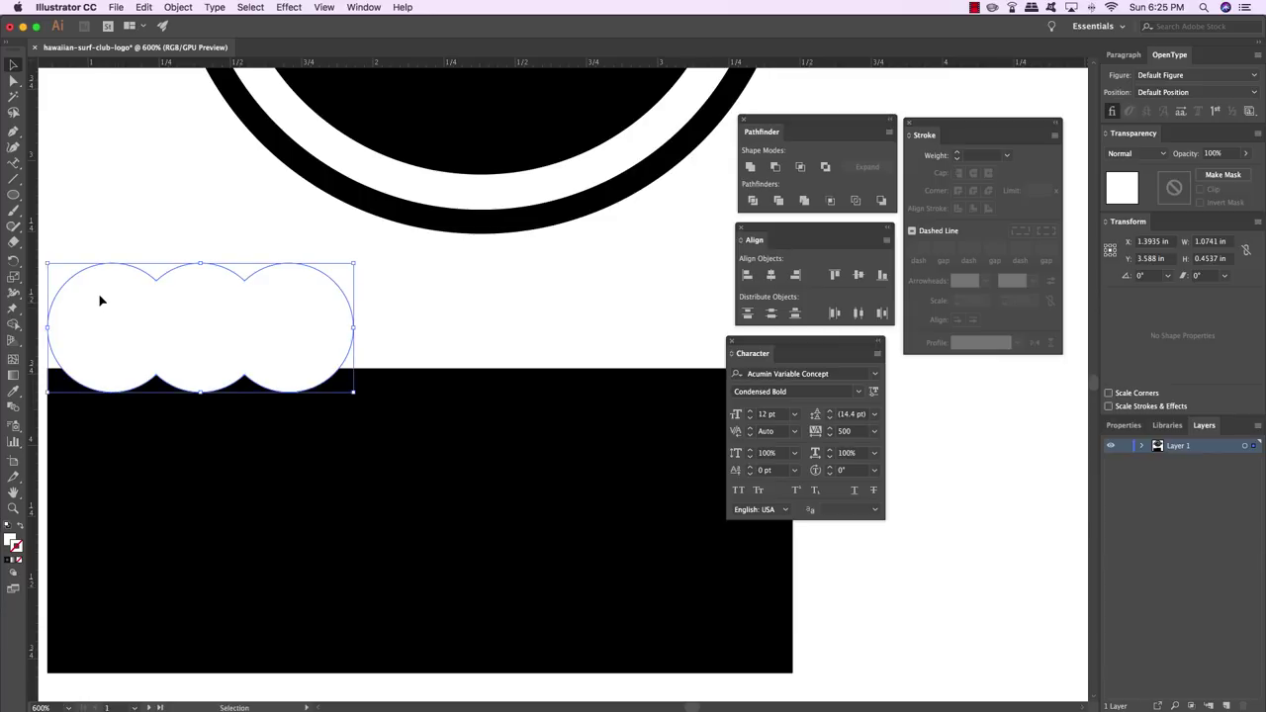
drag(100, 301, 364, 316)
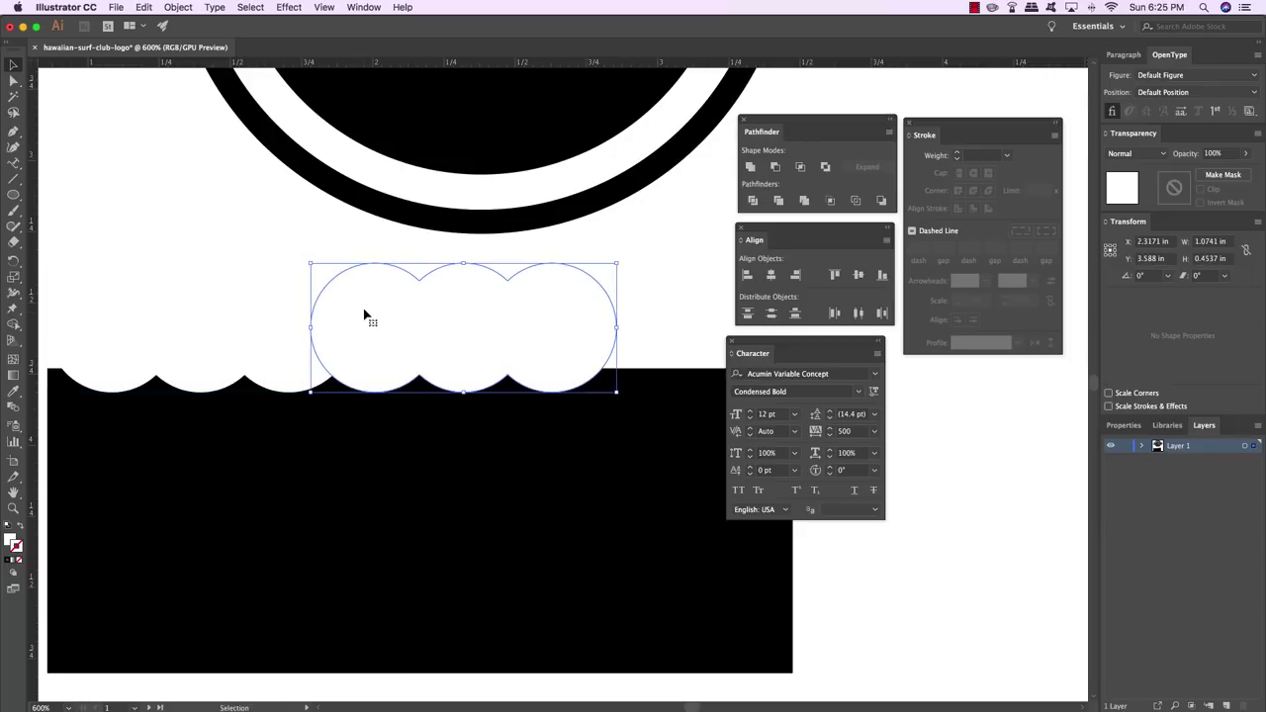
Show guides again, select both scallop groups and Unite them into one shape
click(337, 6)
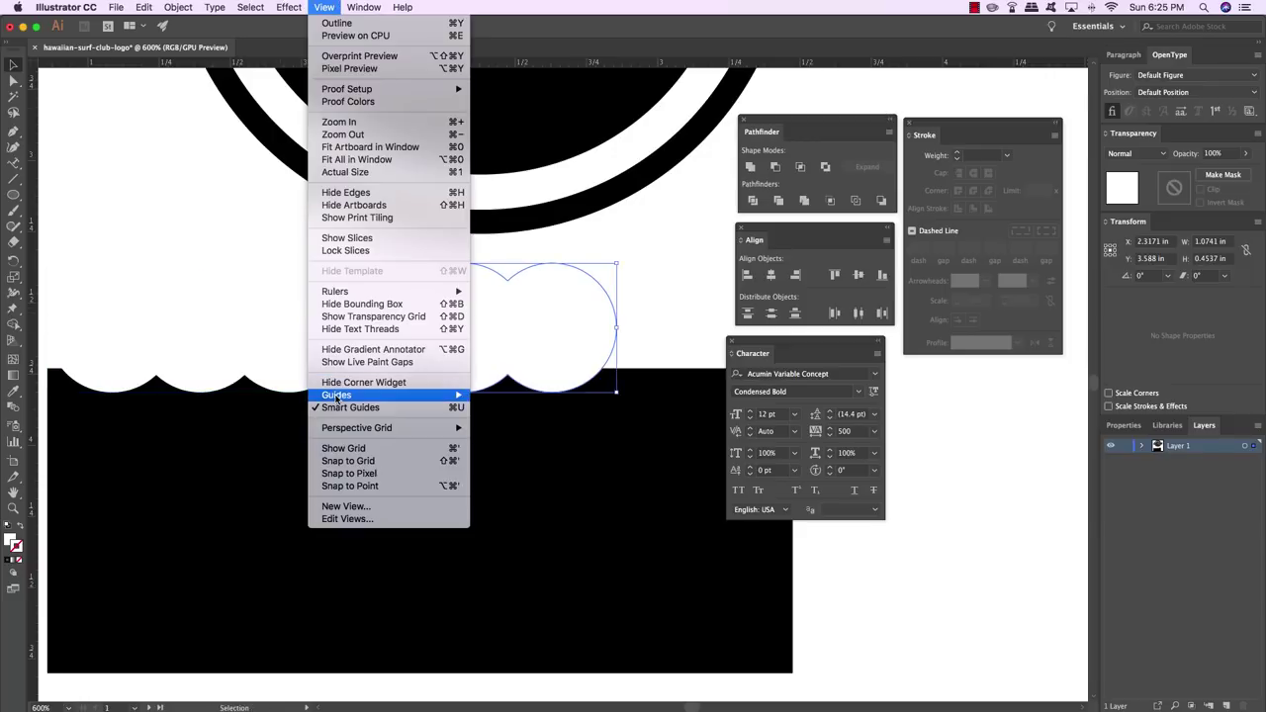
mouse_move(396, 394)
click(510, 396)
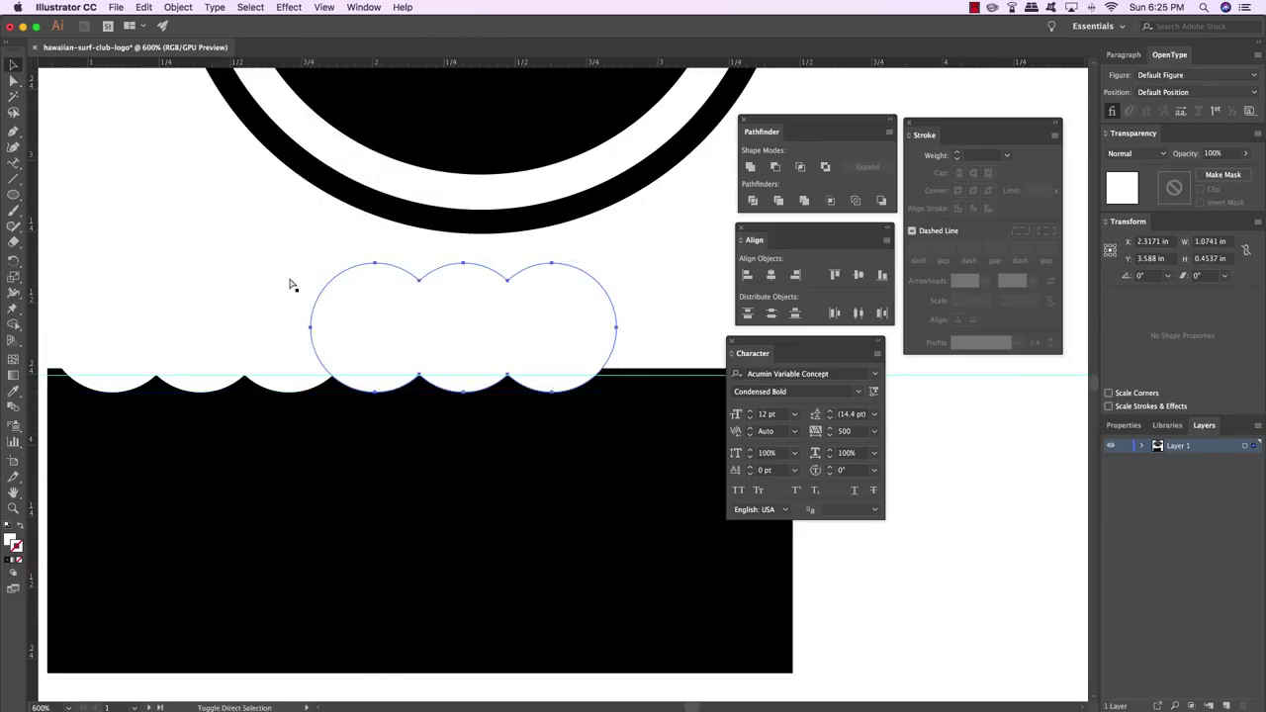
click(584, 273)
scroll(579, 277, up, 1)
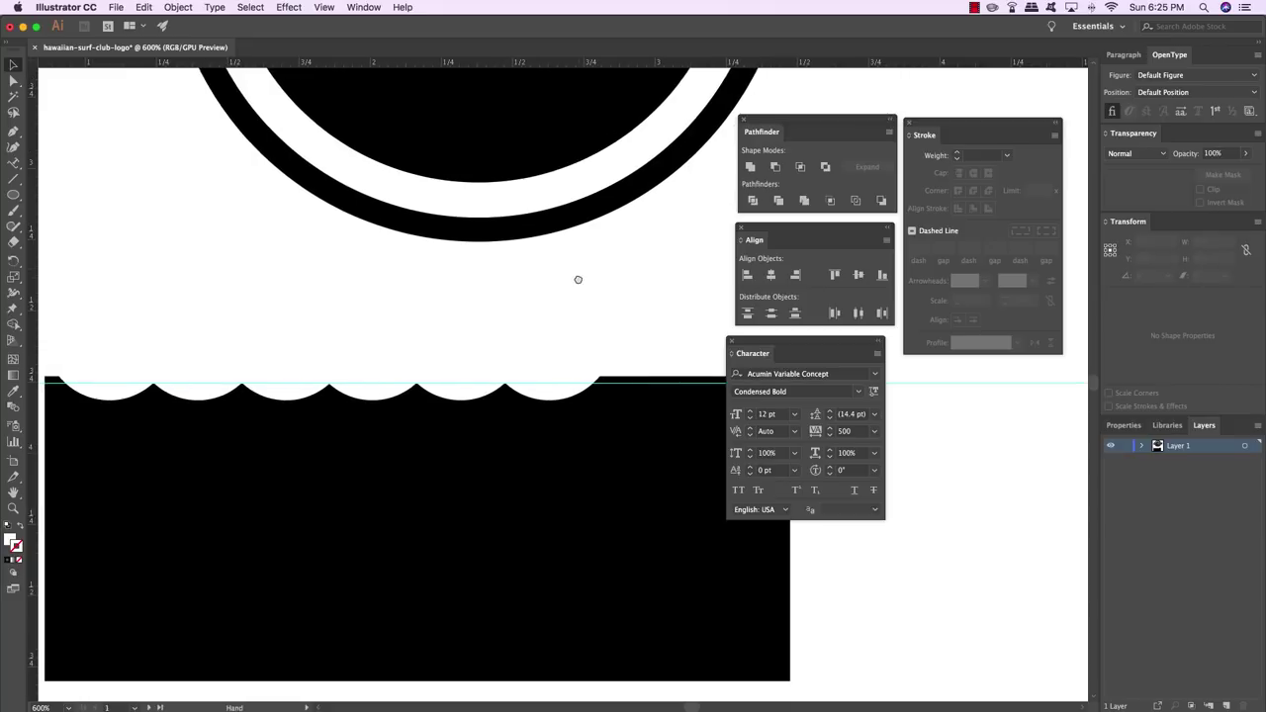
click(568, 335)
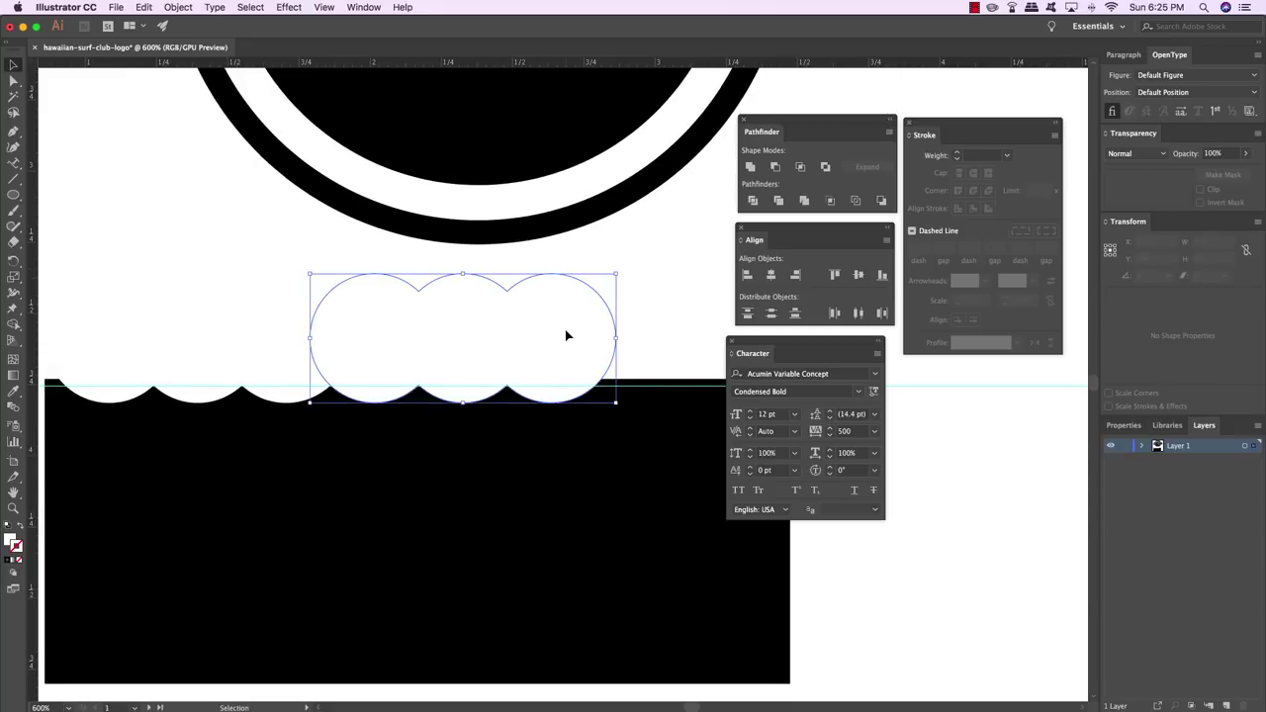
key(Delete)
scroll(132, 298, left, 2)
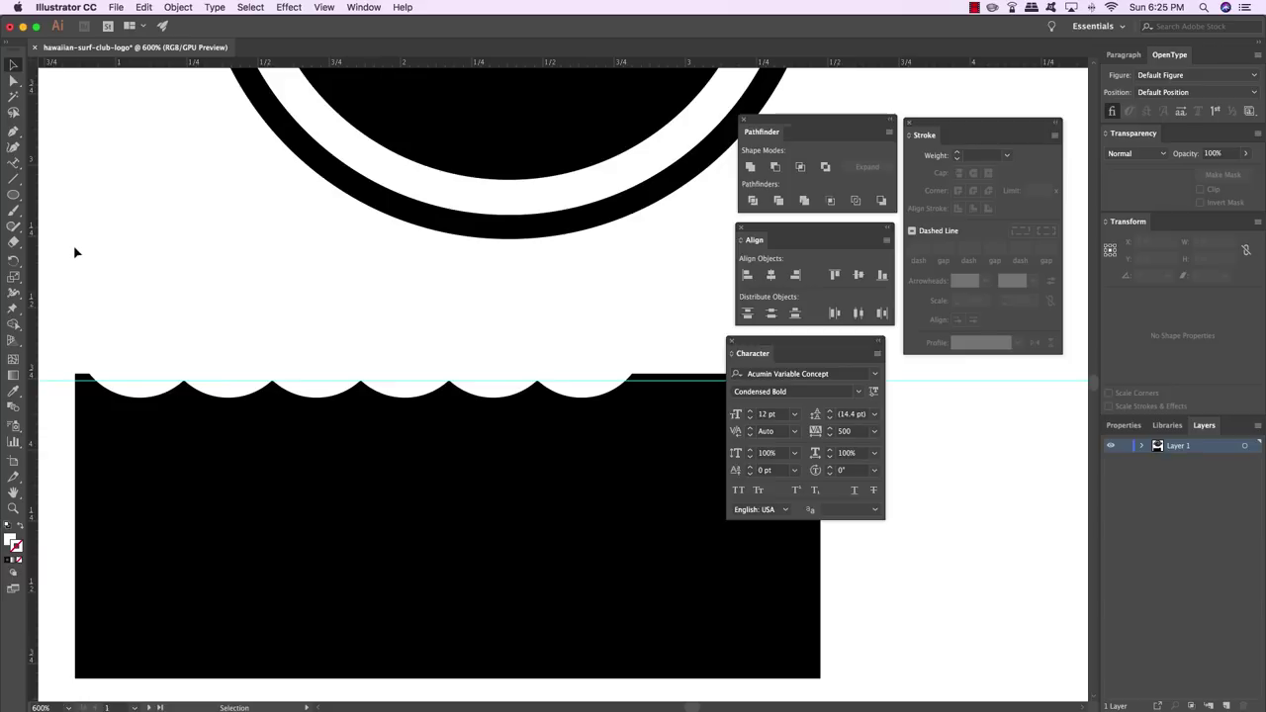
drag(73, 249, 640, 337)
scroll(603, 326, right, 2)
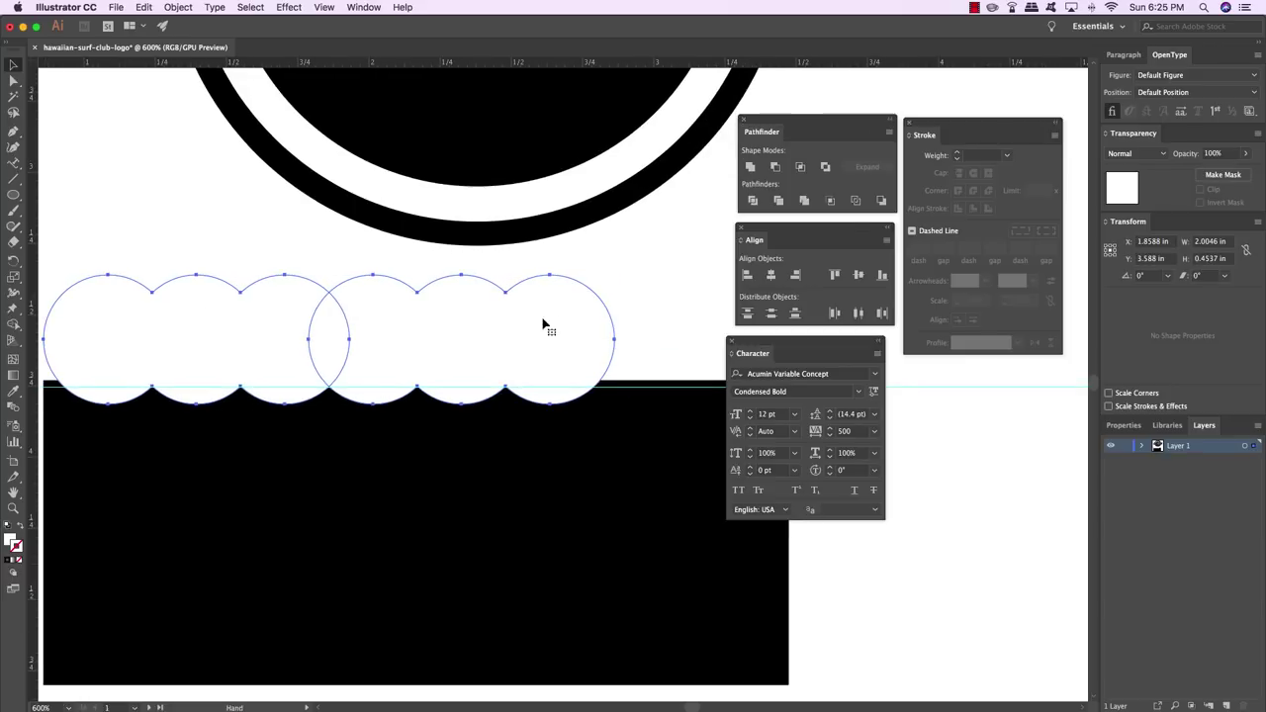
click(804, 199)
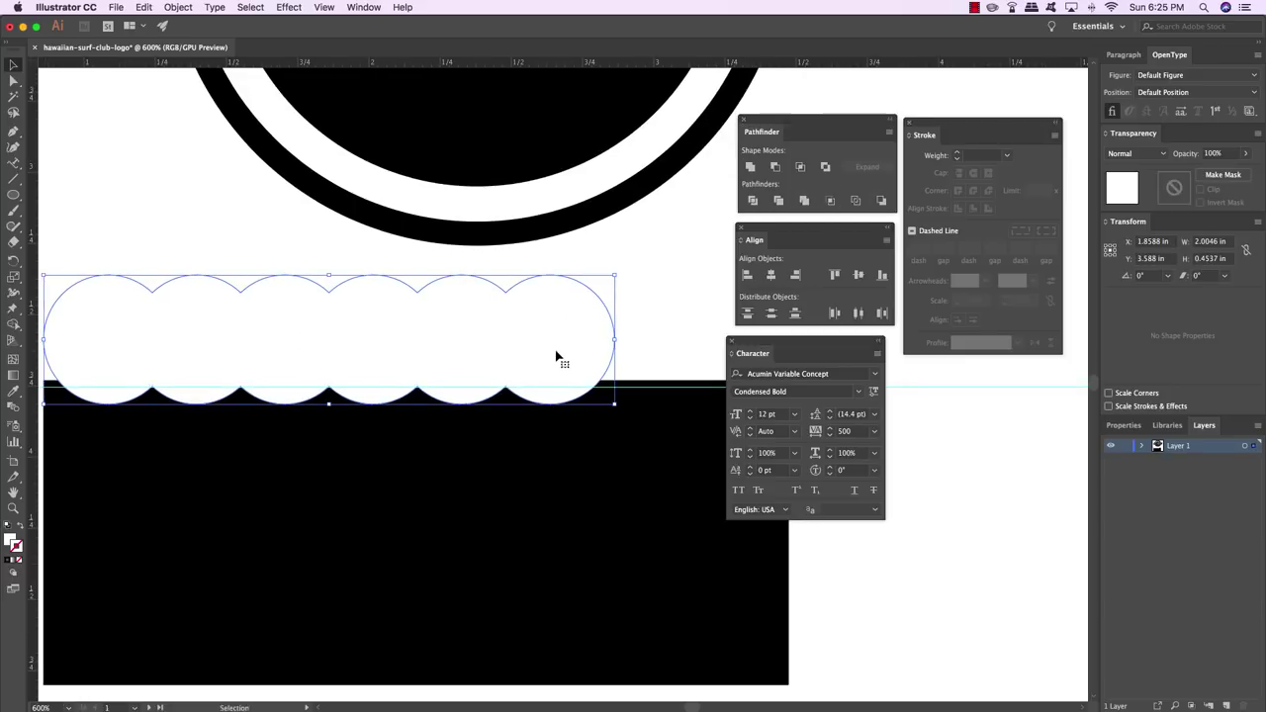
key(super+minus)
Minus Front the merged circles from the black rectangle, then select its right-edge anchors
key(super+shift+a)
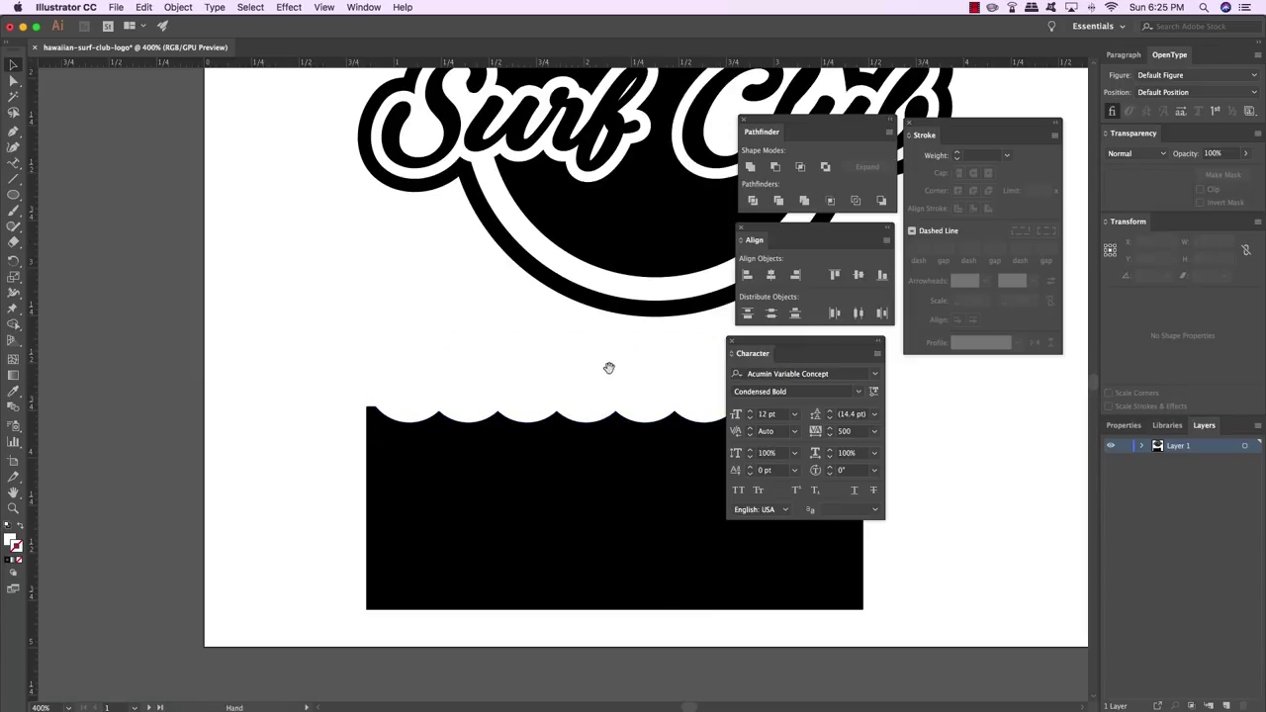
drag(607, 367, 425, 348)
click(537, 374)
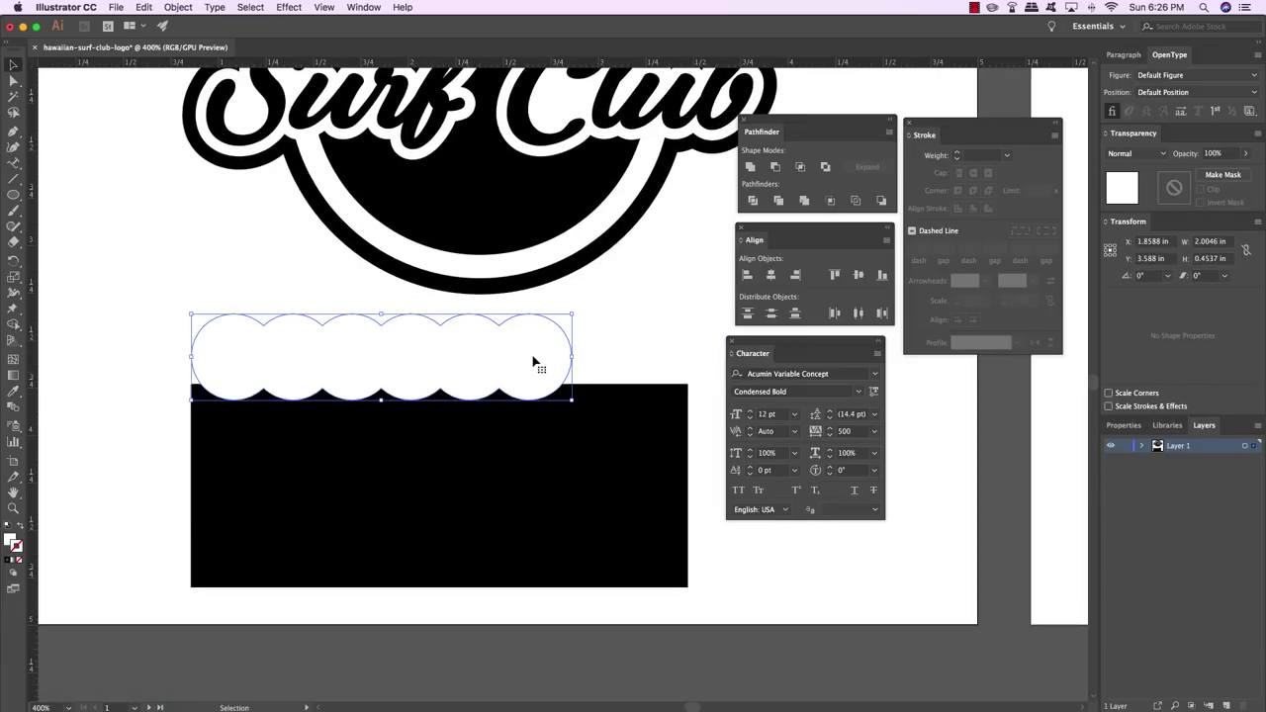
shift+click(348, 456)
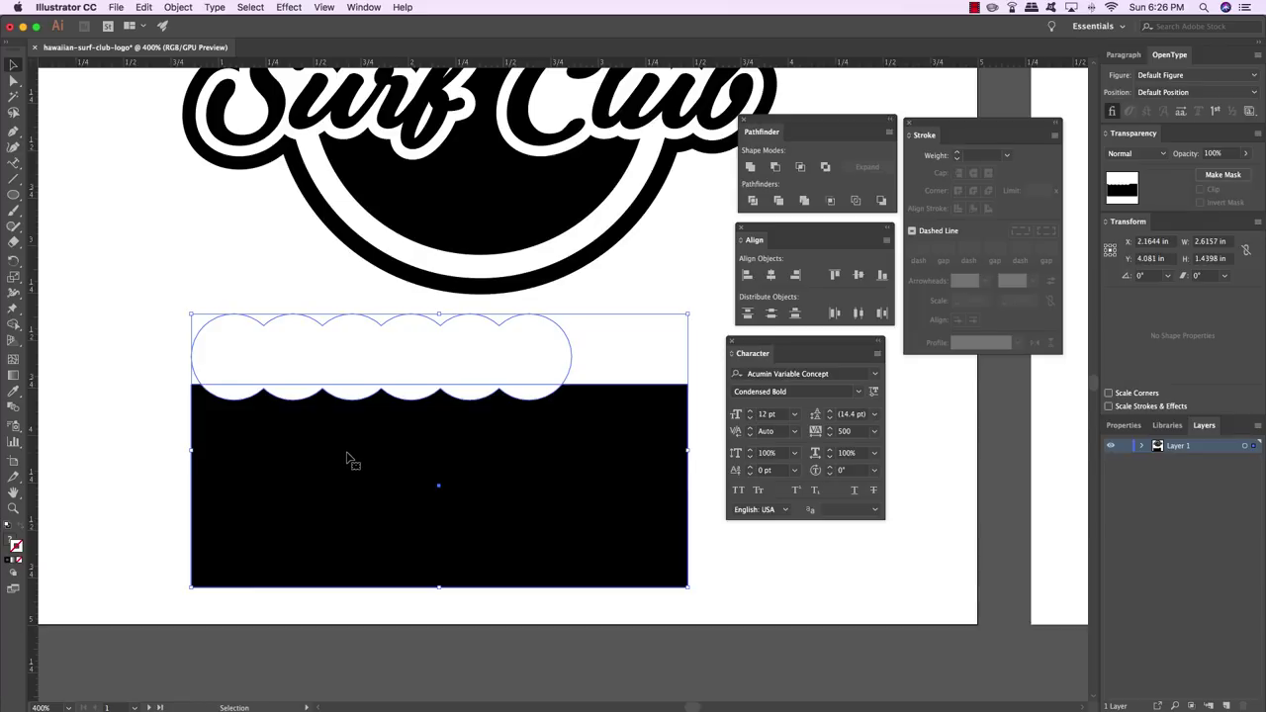
click(776, 168)
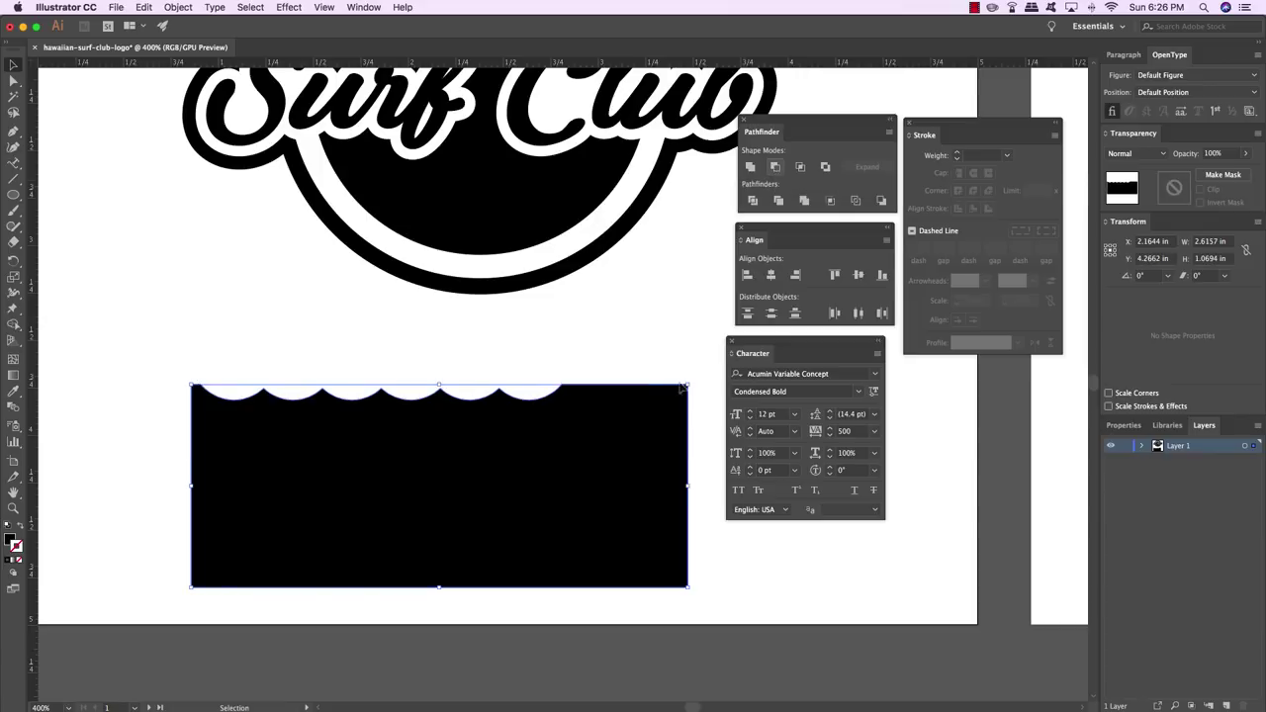
click(385, 393)
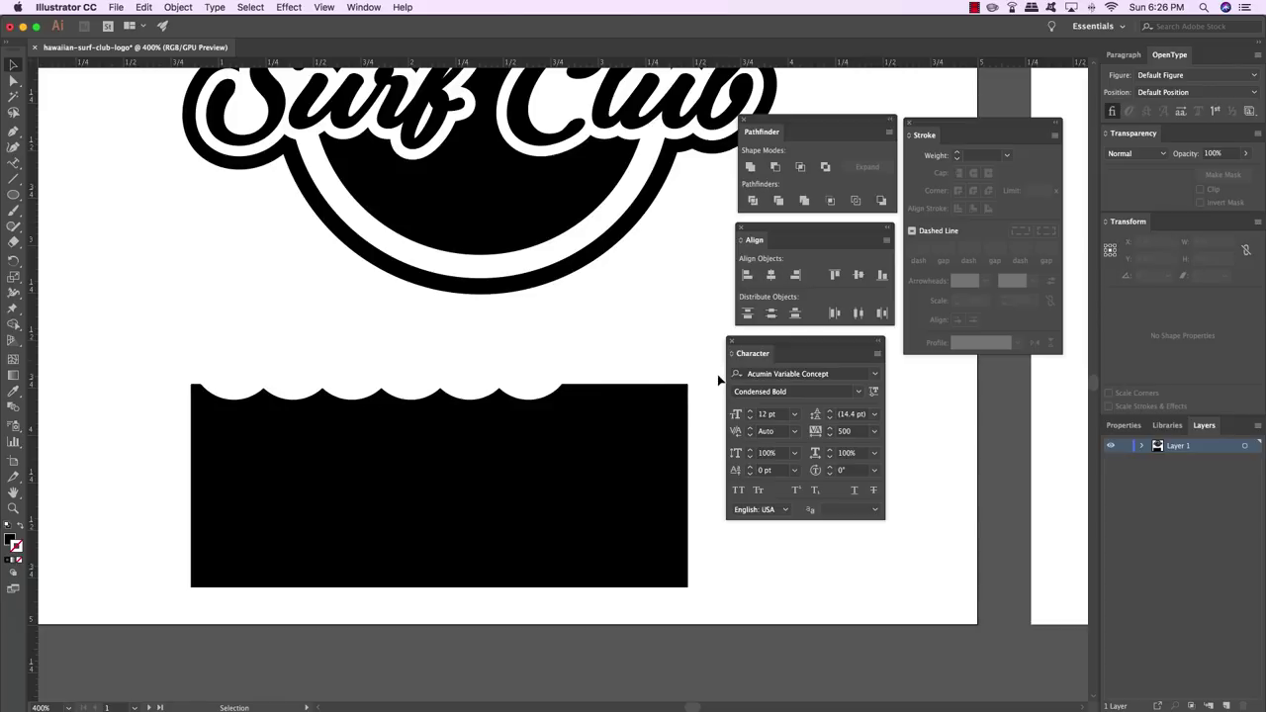
key(a)
drag(698, 354, 659, 605)
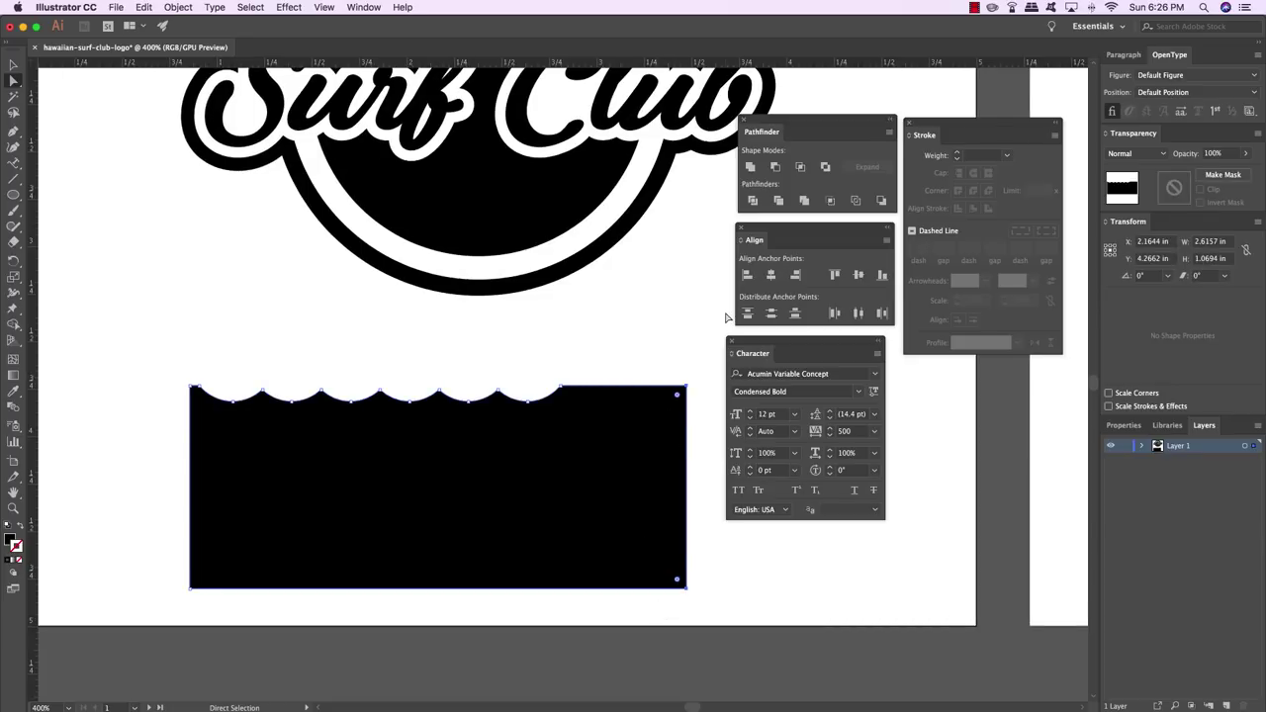
Nudge the band's right edge left so it ends at the last scallop
key(shift+Left)
key(shift+Left)
key(shift+Left)
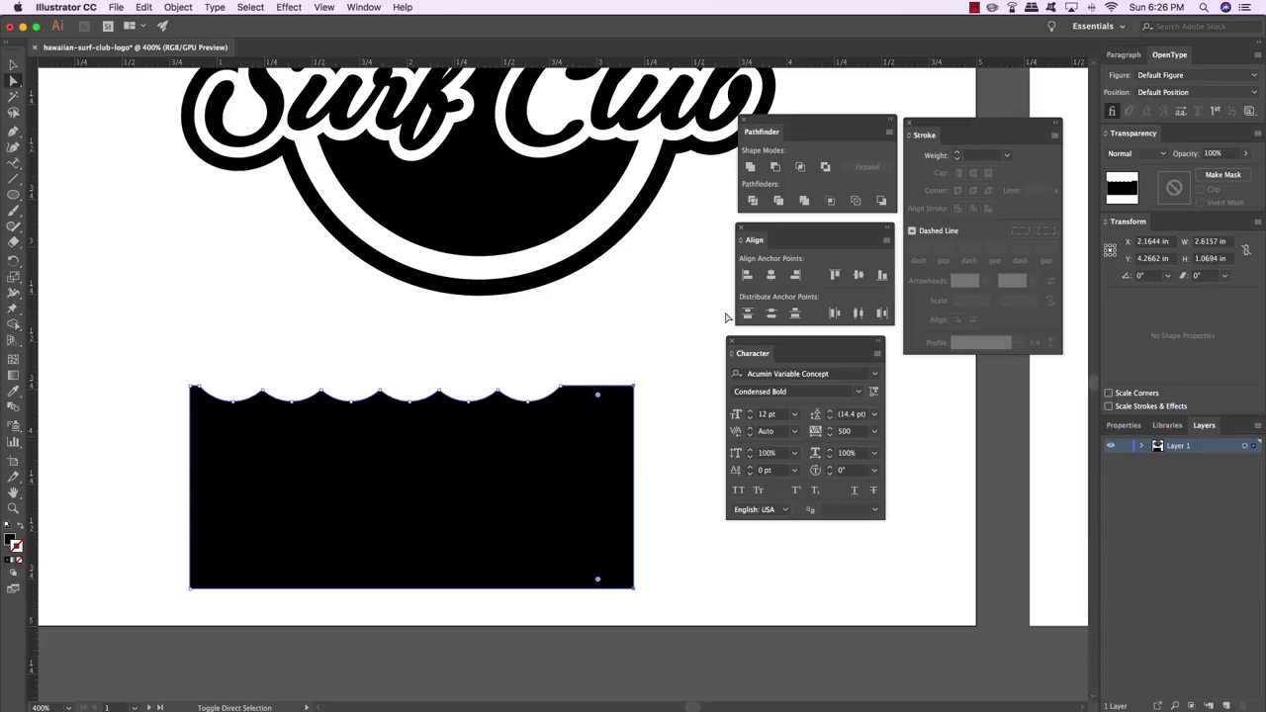
key(Left)
key(Left)
key(Left)
key(Left)
key(Left)
key(Left)
key(Left)
key(Left)
key(Left)
key(Left)
key(Left)
key(Left)
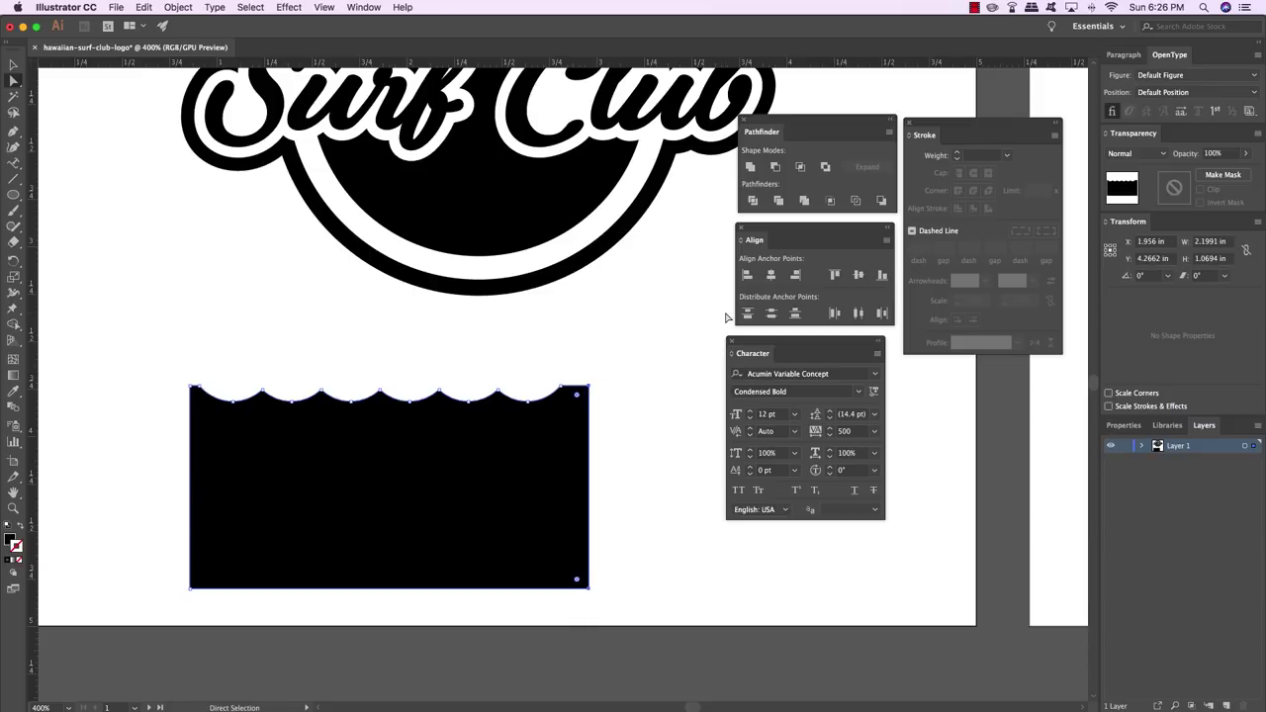
key(super)
super+click(725, 316)
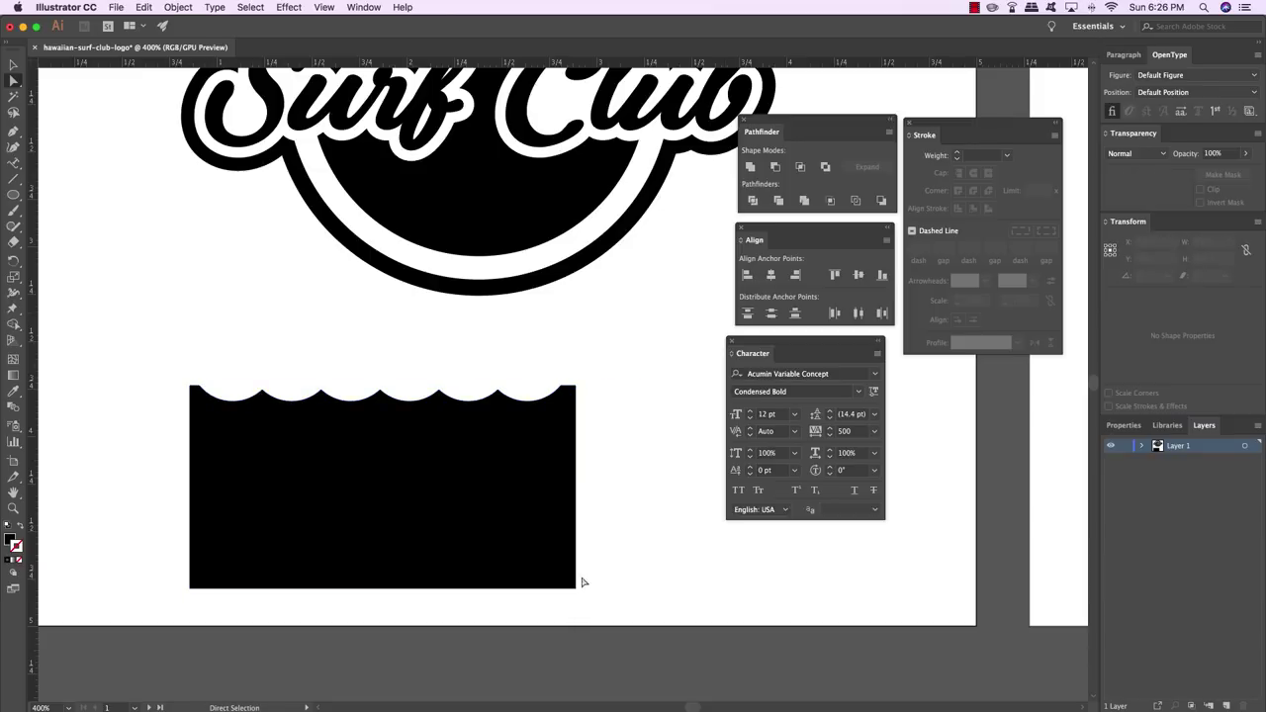
Raise the band's two bottom anchors to shorten it to about 0.65 in tall
drag(607, 616, 143, 532)
key(super)
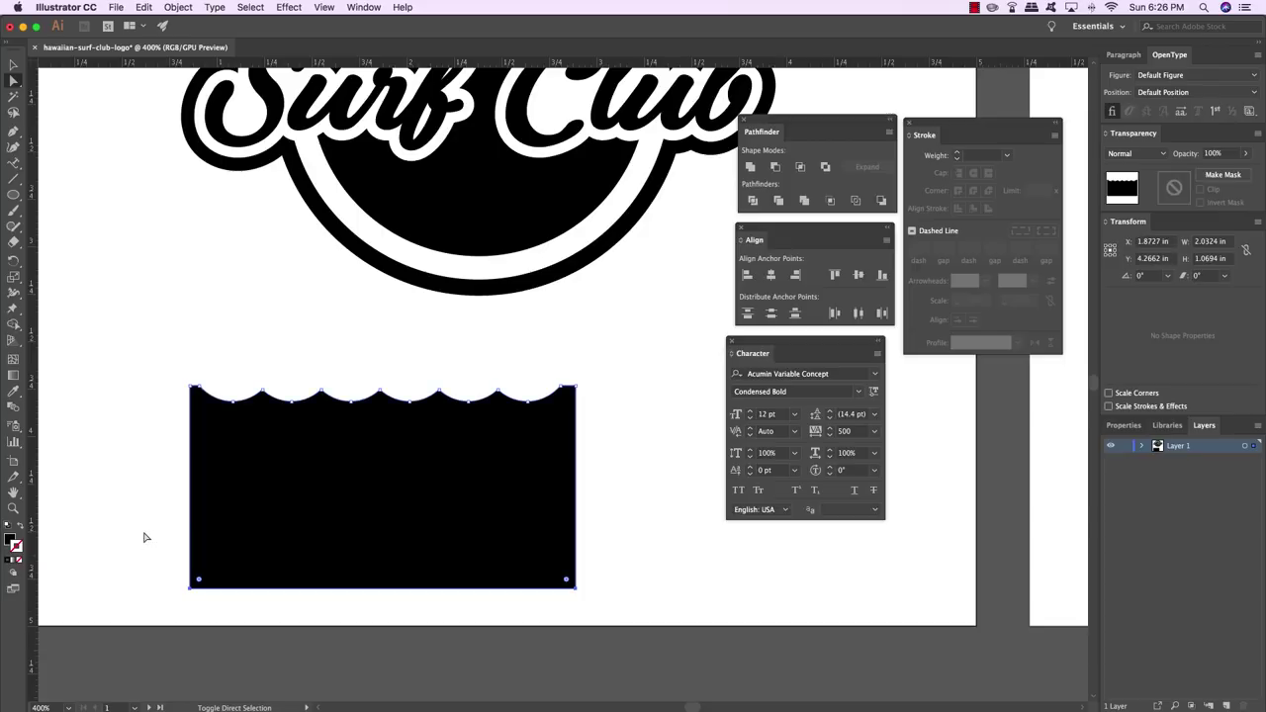
key(shift+Up)
key(shift+Up)
key(shift+Up)
key(shift+Up)
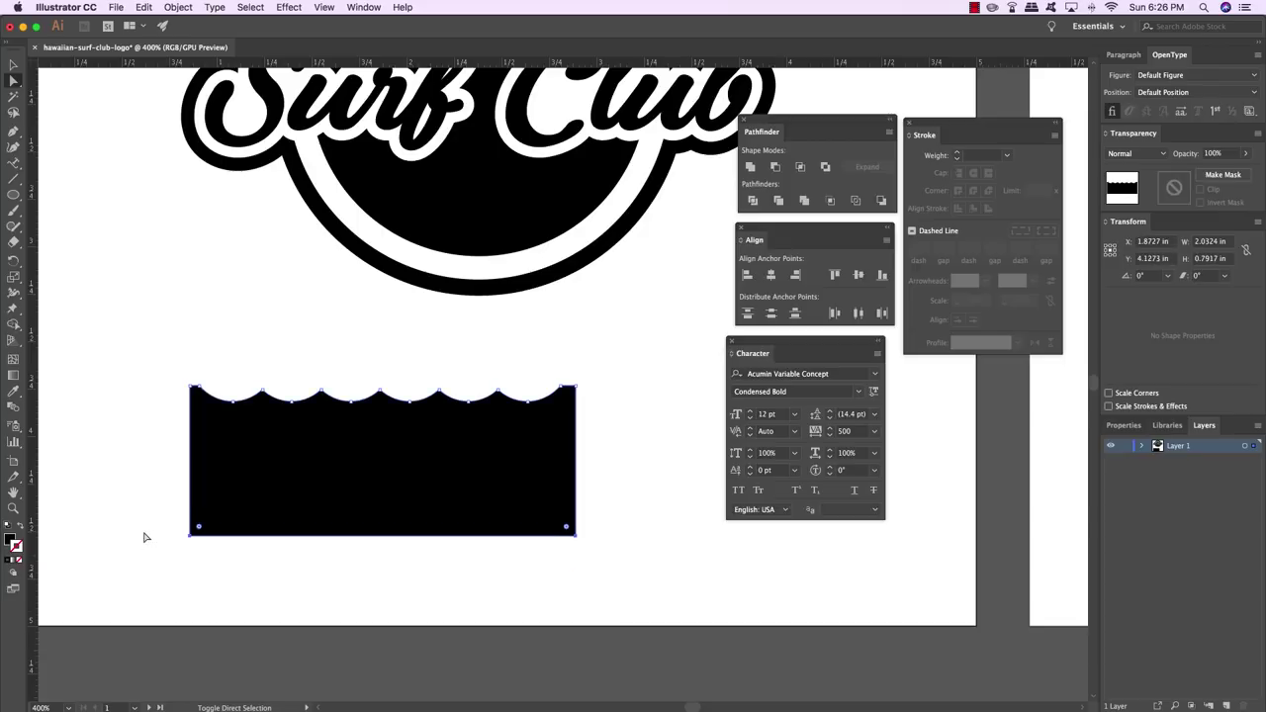
key(shift+Down)
click(144, 537)
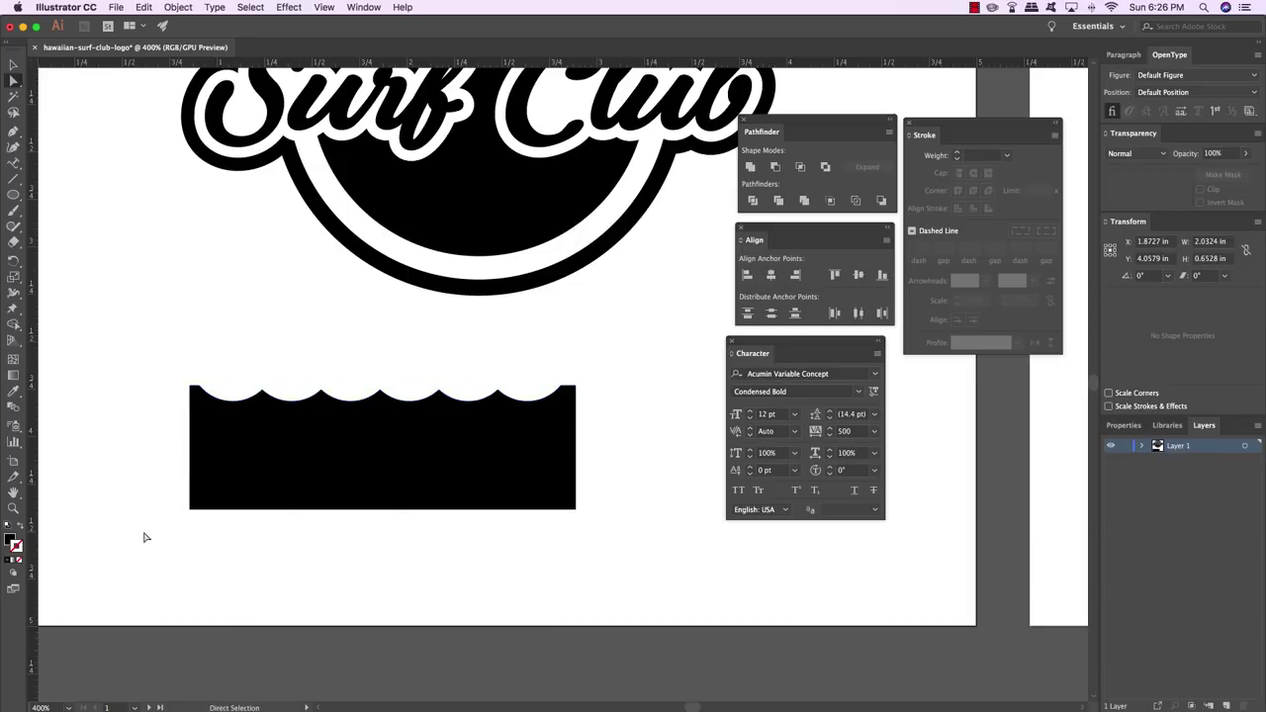
drag(495, 448, 443, 583)
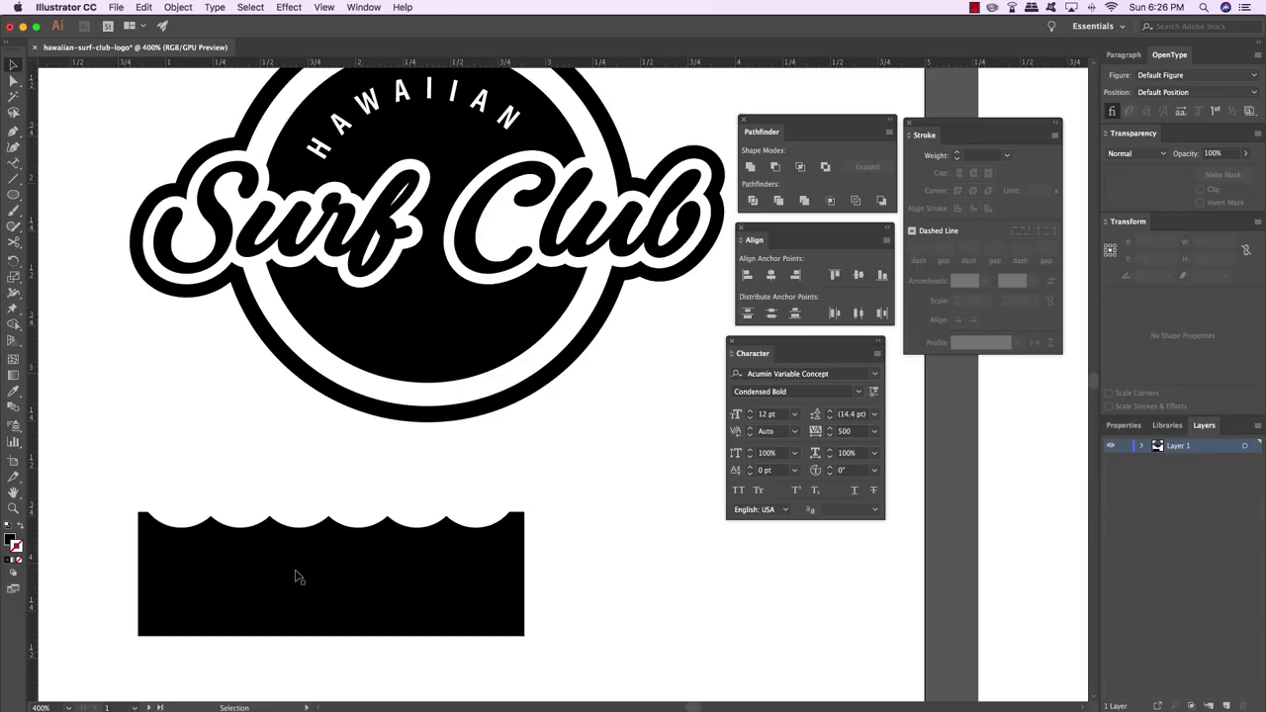
Move the scalloped band over the circle's bottom and give it a white fill
drag(334, 544, 433, 363)
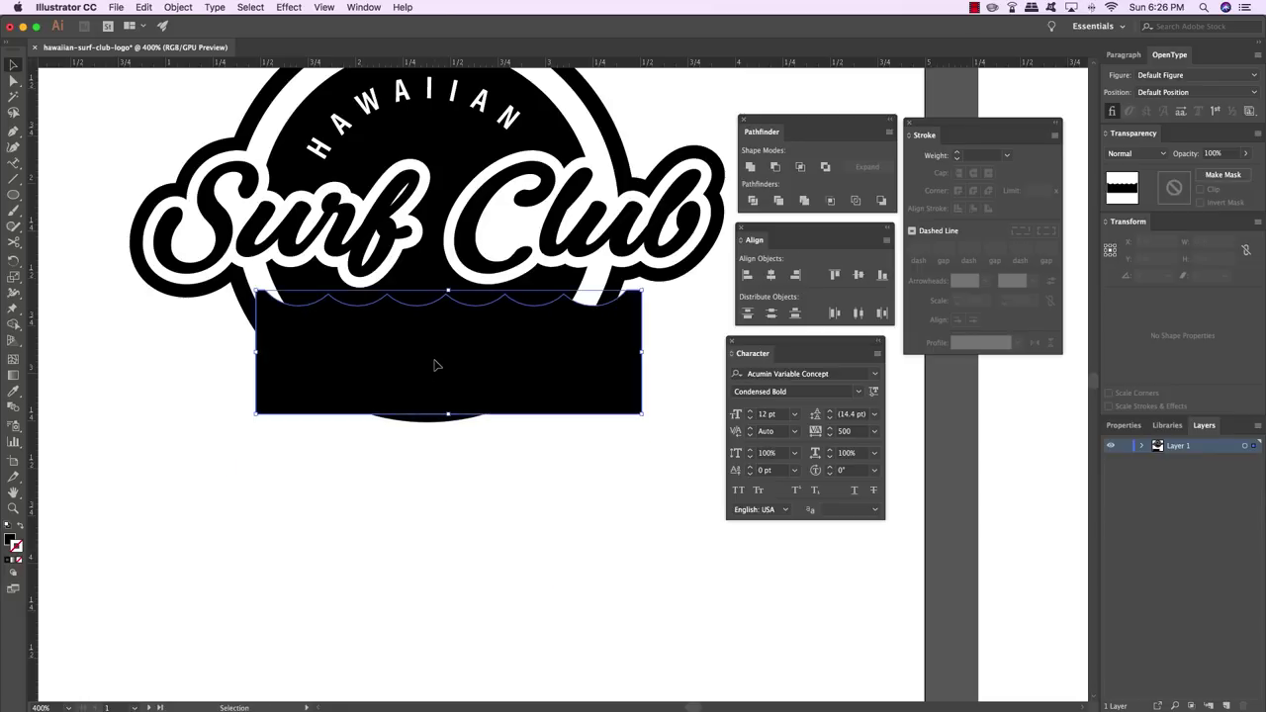
key(i)
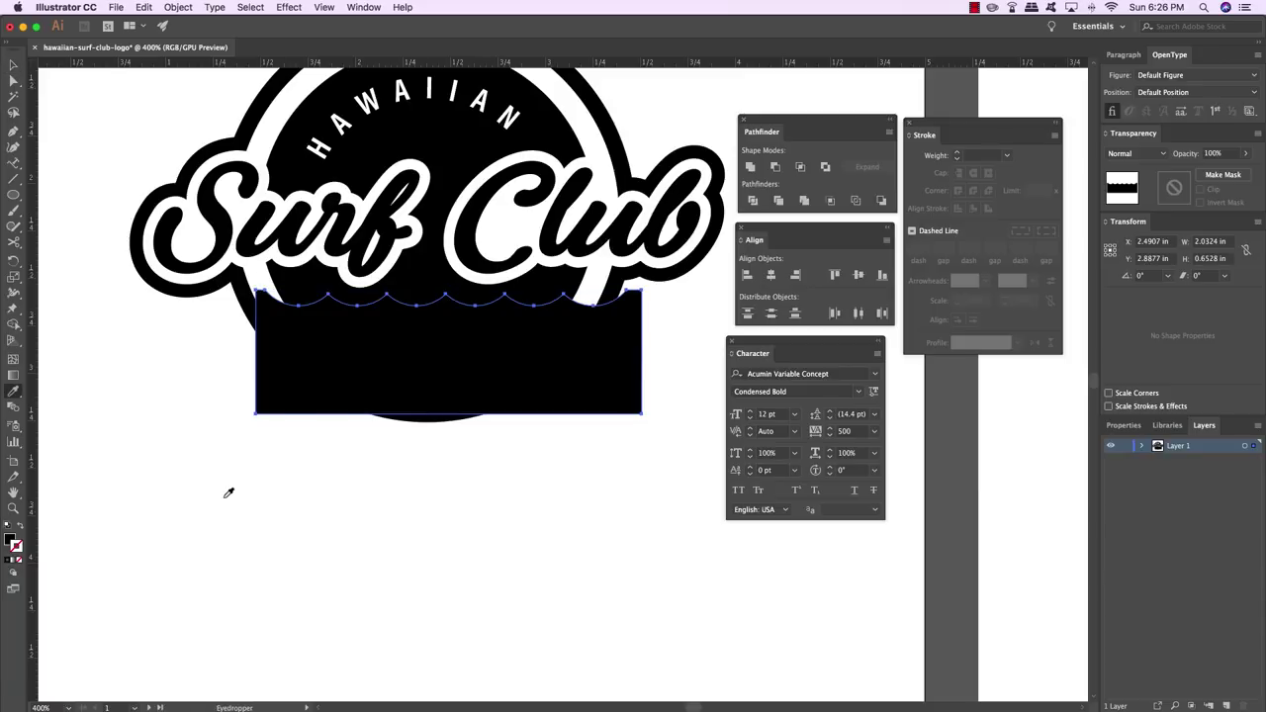
click(225, 496)
key(v)
click(300, 495)
drag(300, 494, 251, 552)
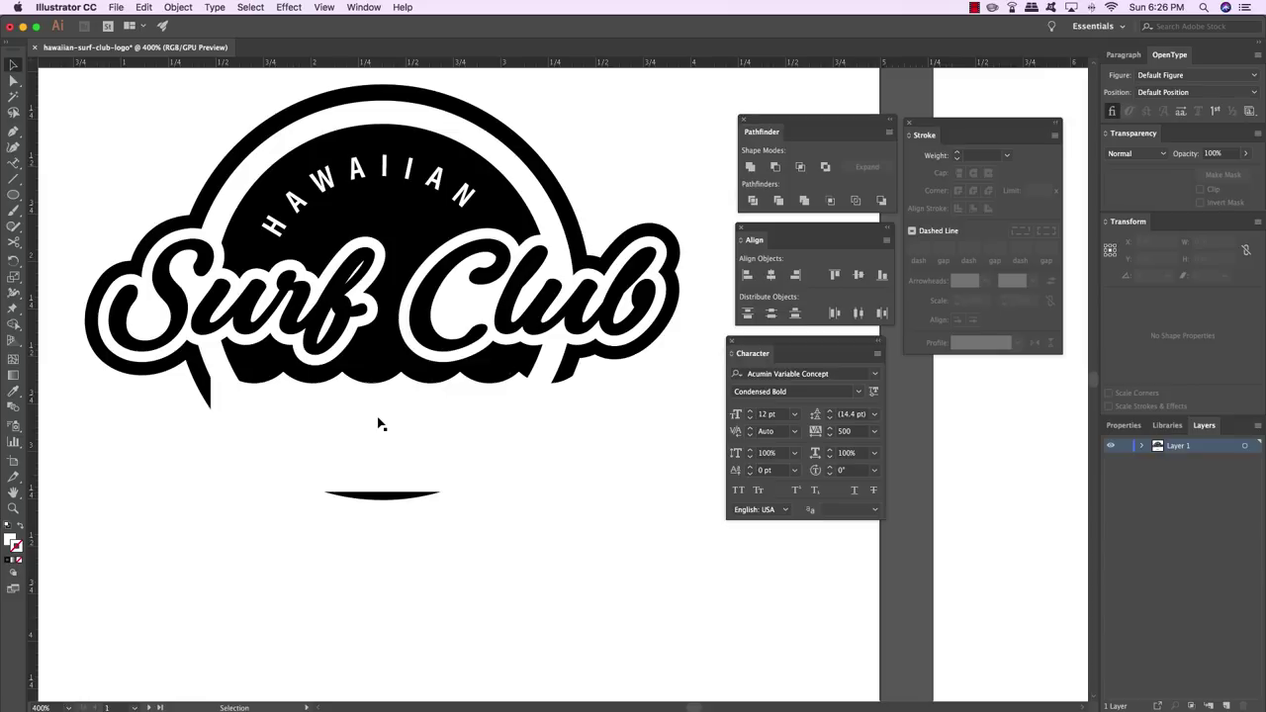
Nudge the white band slightly left and widen it evenly on both sides
click(378, 423)
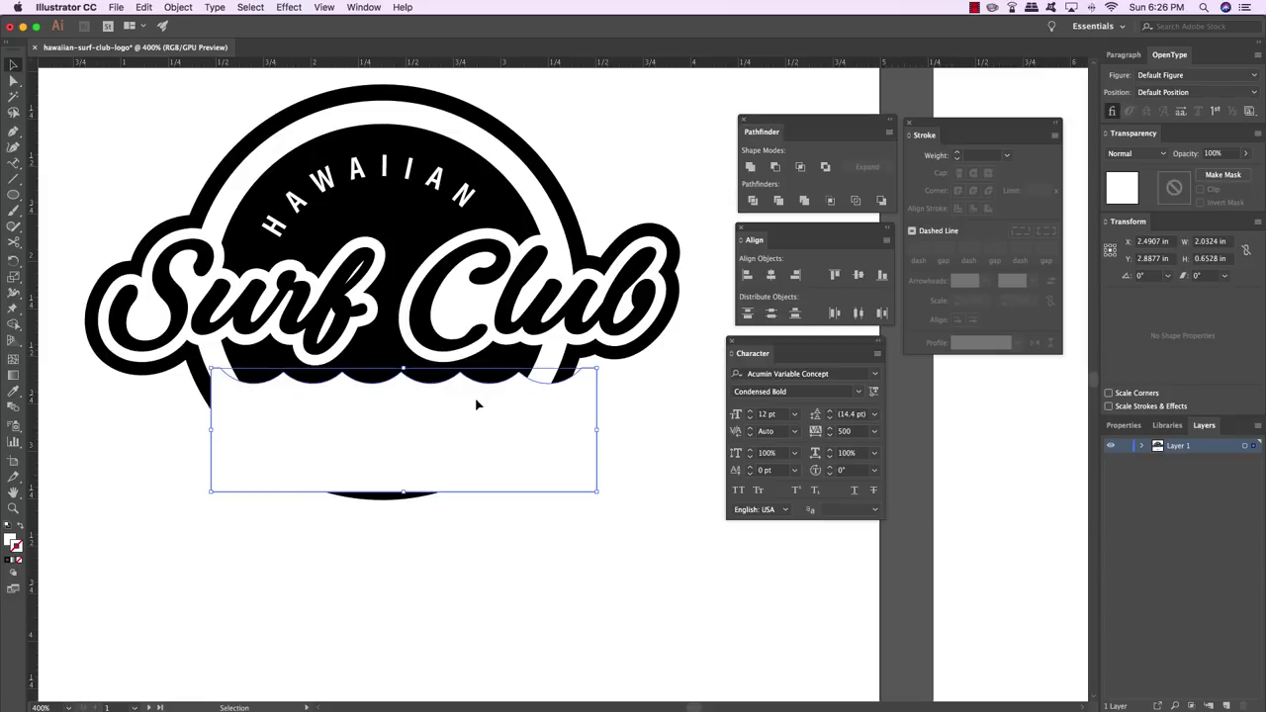
key(Left)
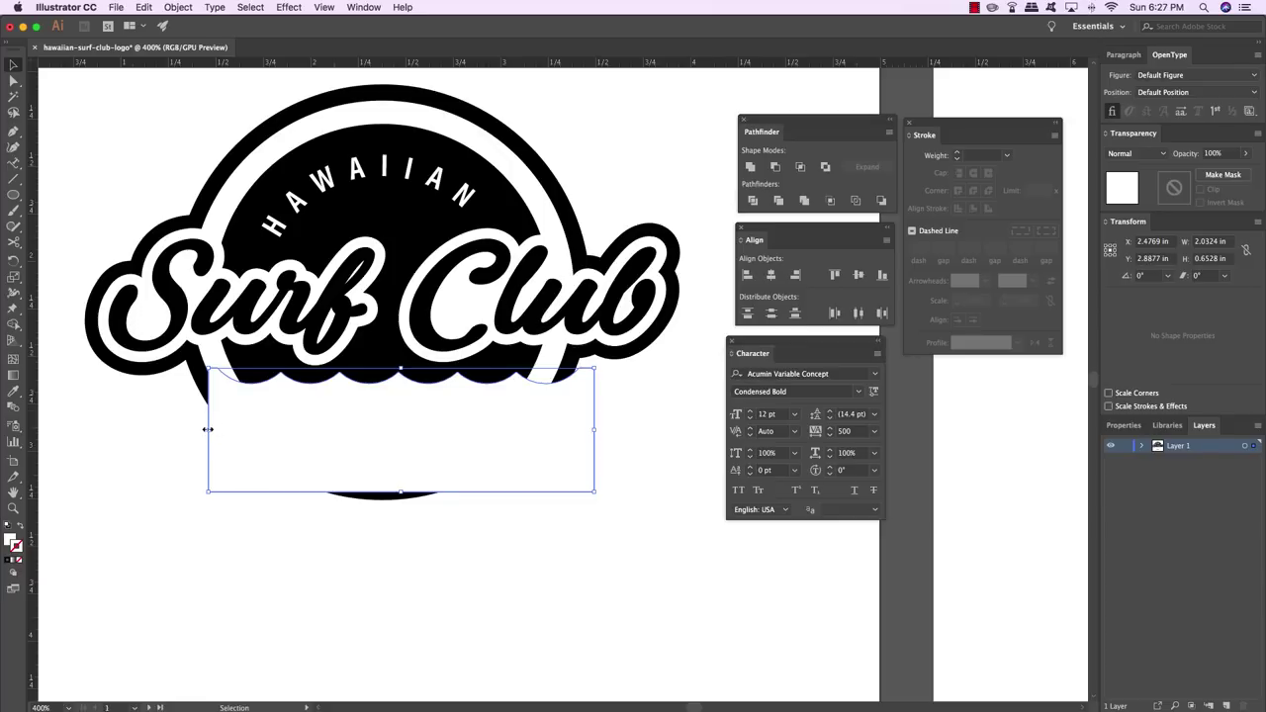
drag(208, 429, 171, 428)
click(493, 569)
Centre the white wave band and paste it behind the black scallops
scroll(494, 534, up, 1)
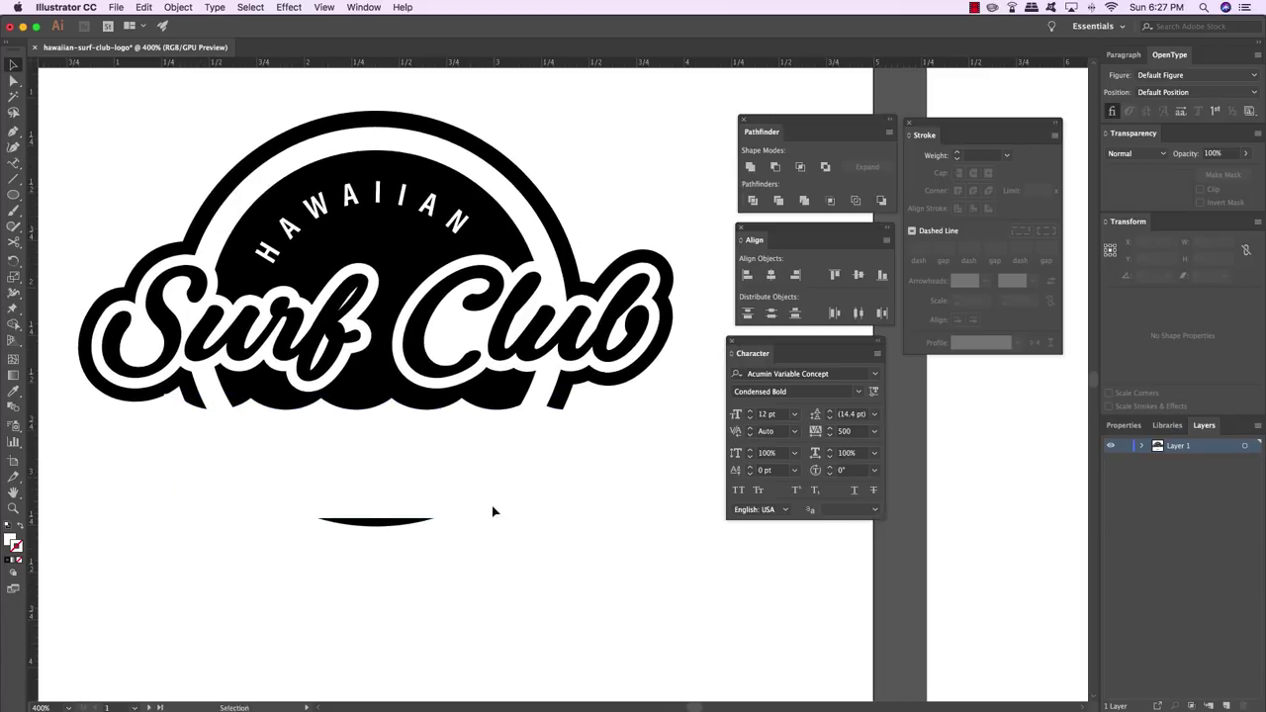
click(482, 457)
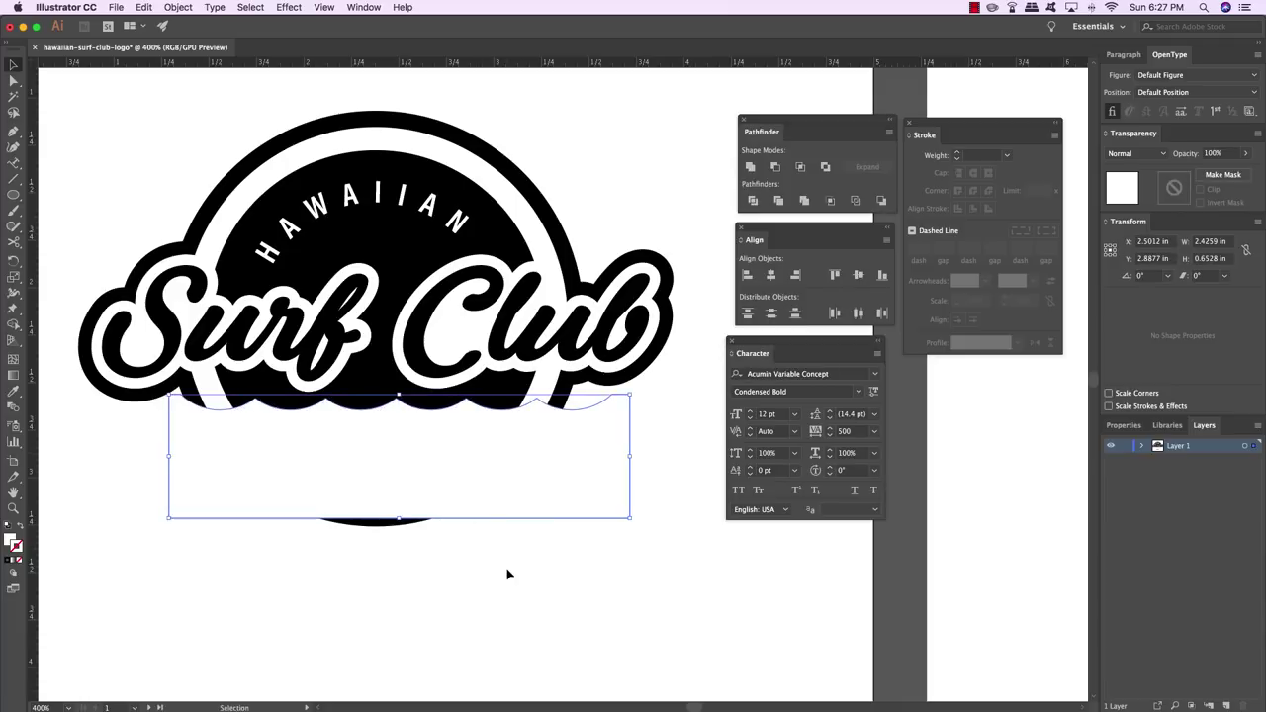
drag(486, 485, 504, 486)
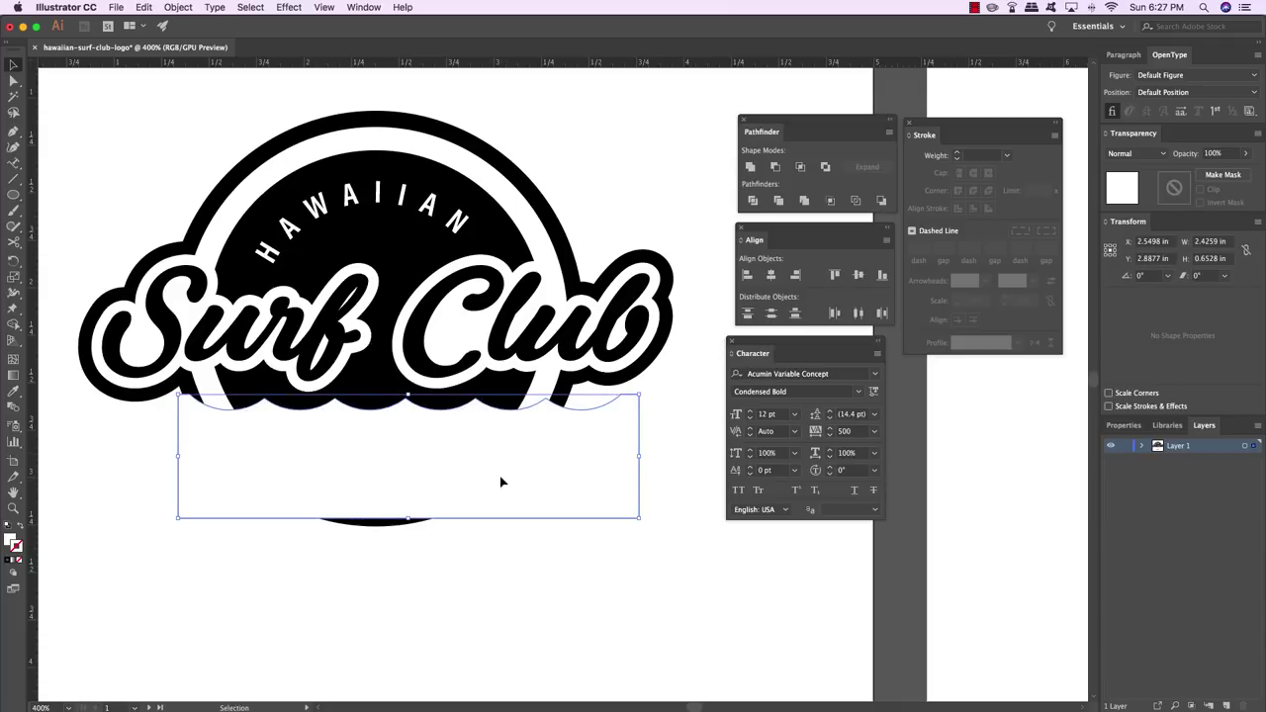
click(531, 584)
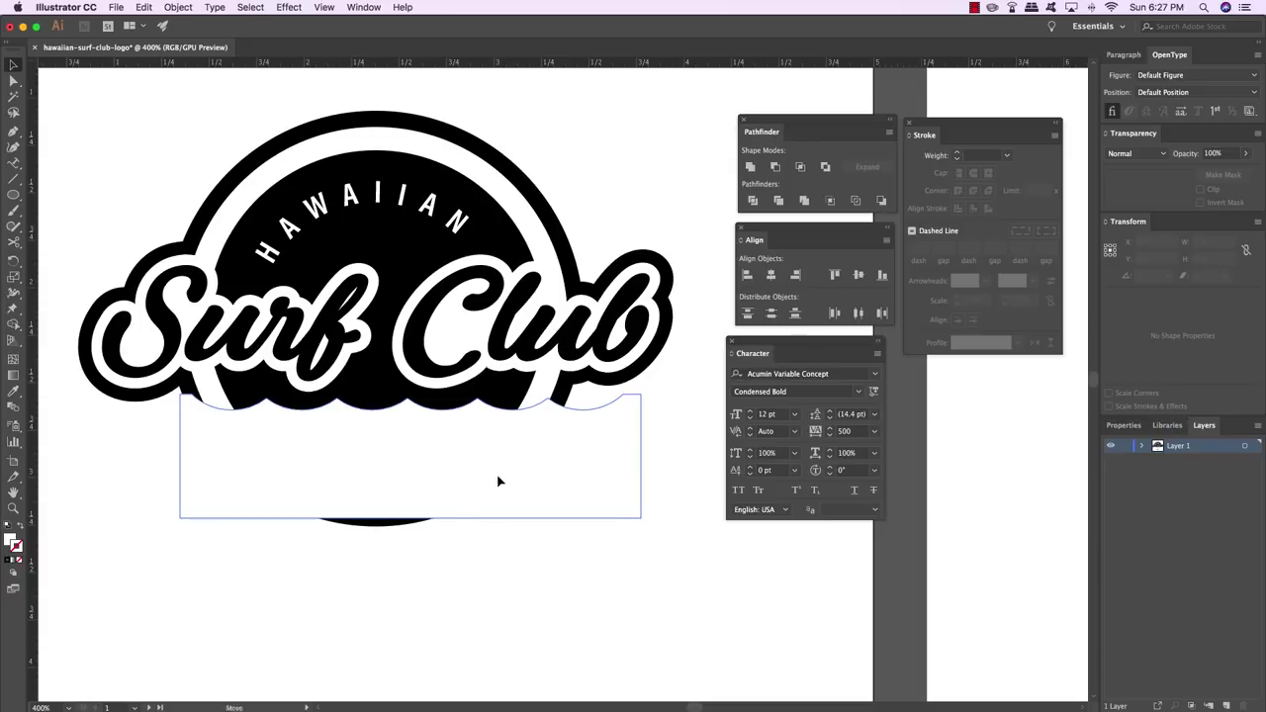
click(498, 482)
key(ctrl+x)
key(ctrl+b)
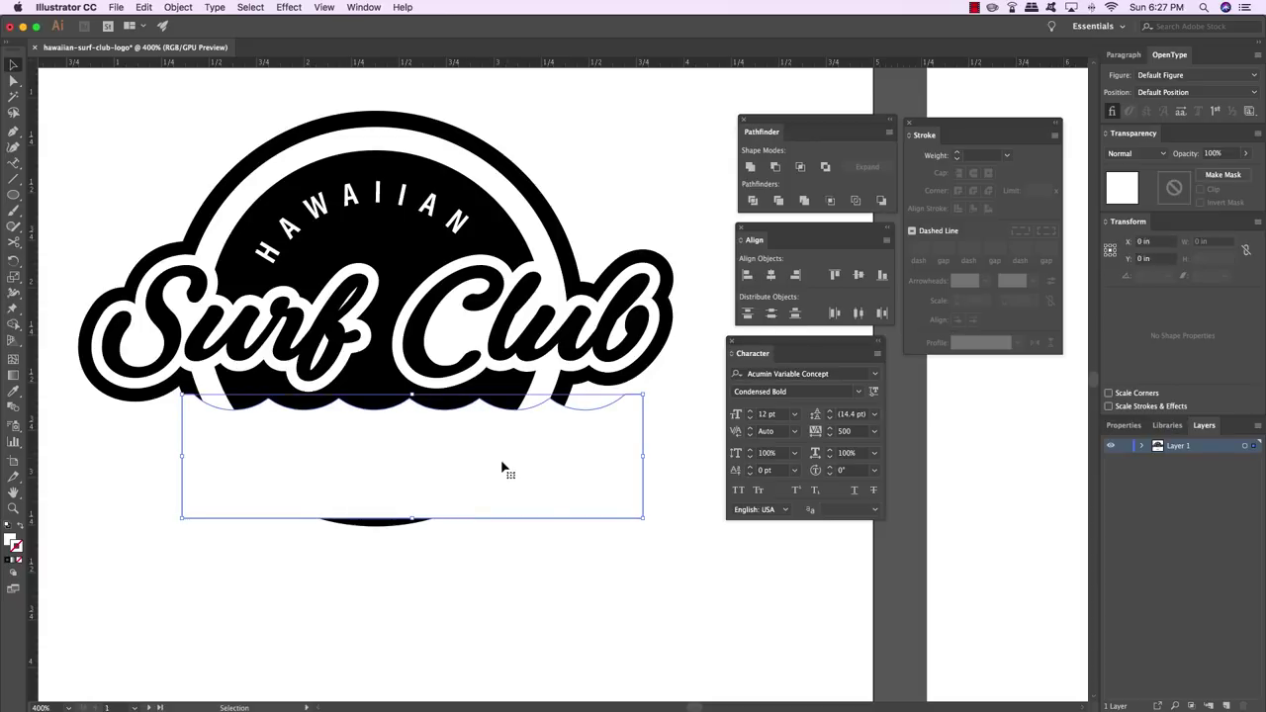
key(ctrl+shift+a)
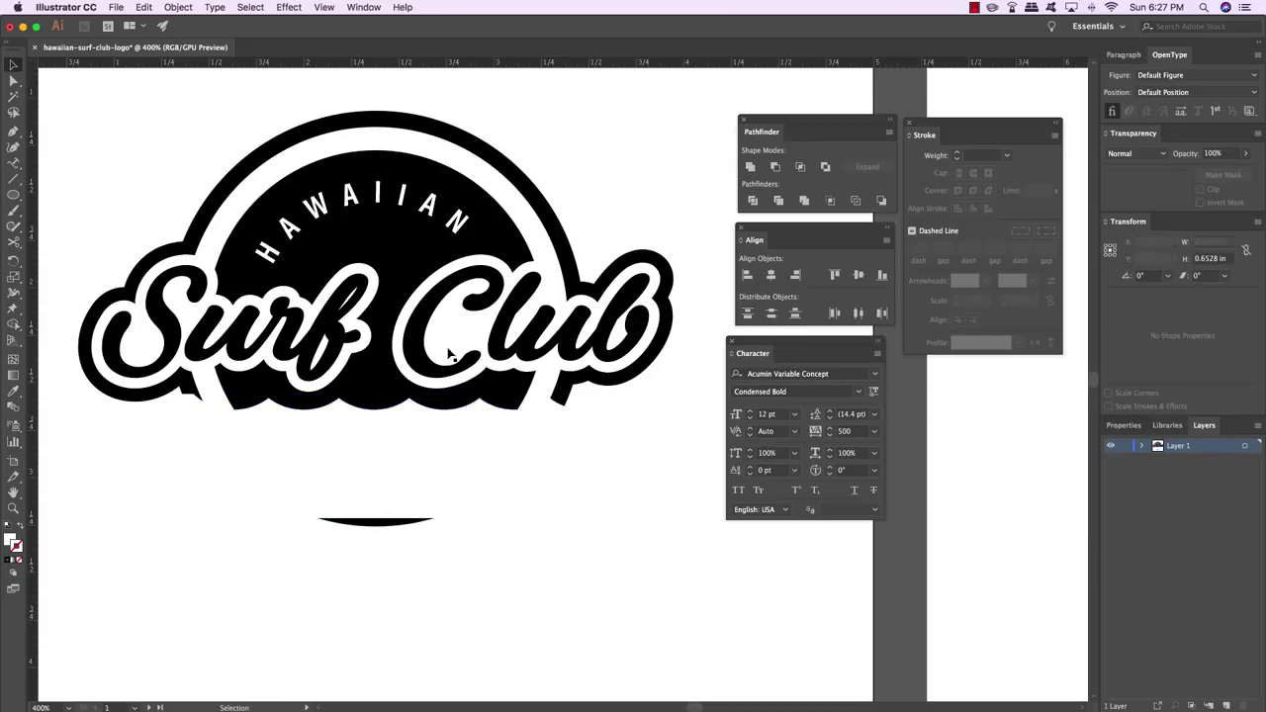
Paste a copy of the black circle in front and make a clipping mask with the wave shape
click(451, 186)
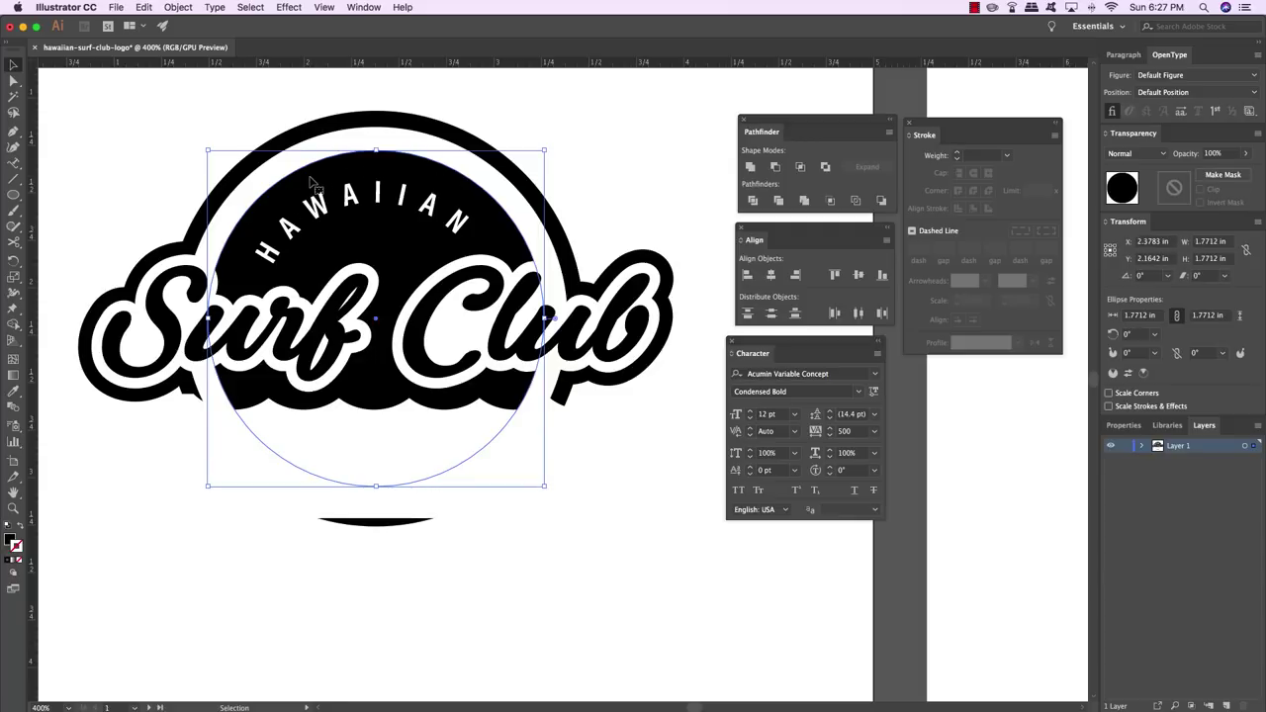
click(681, 135)
key(super+f)
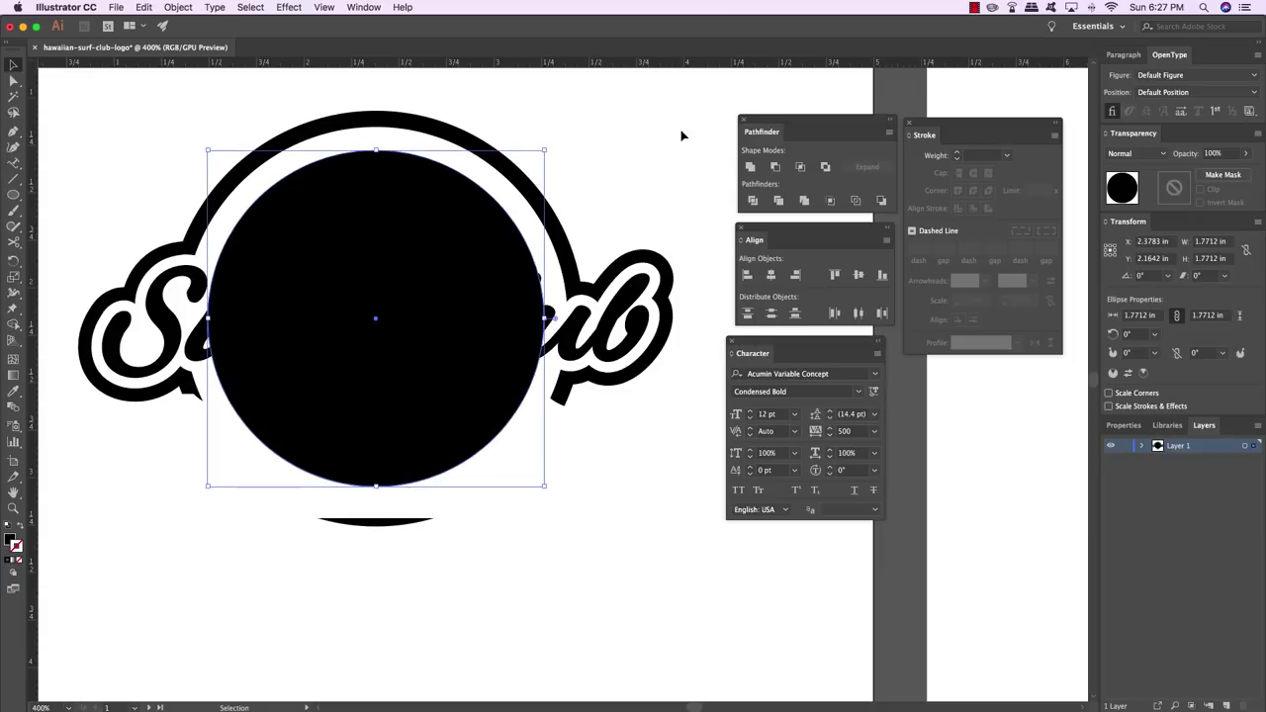
shift+click(443, 507)
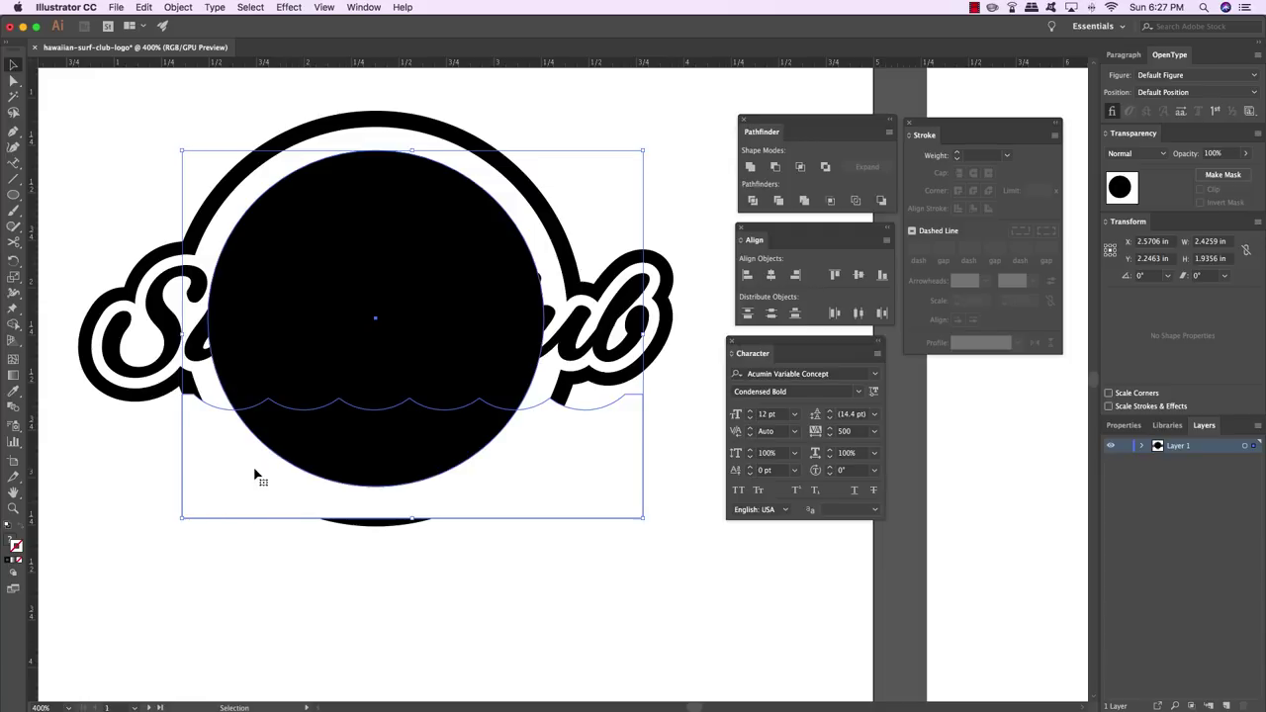
click(179, 7)
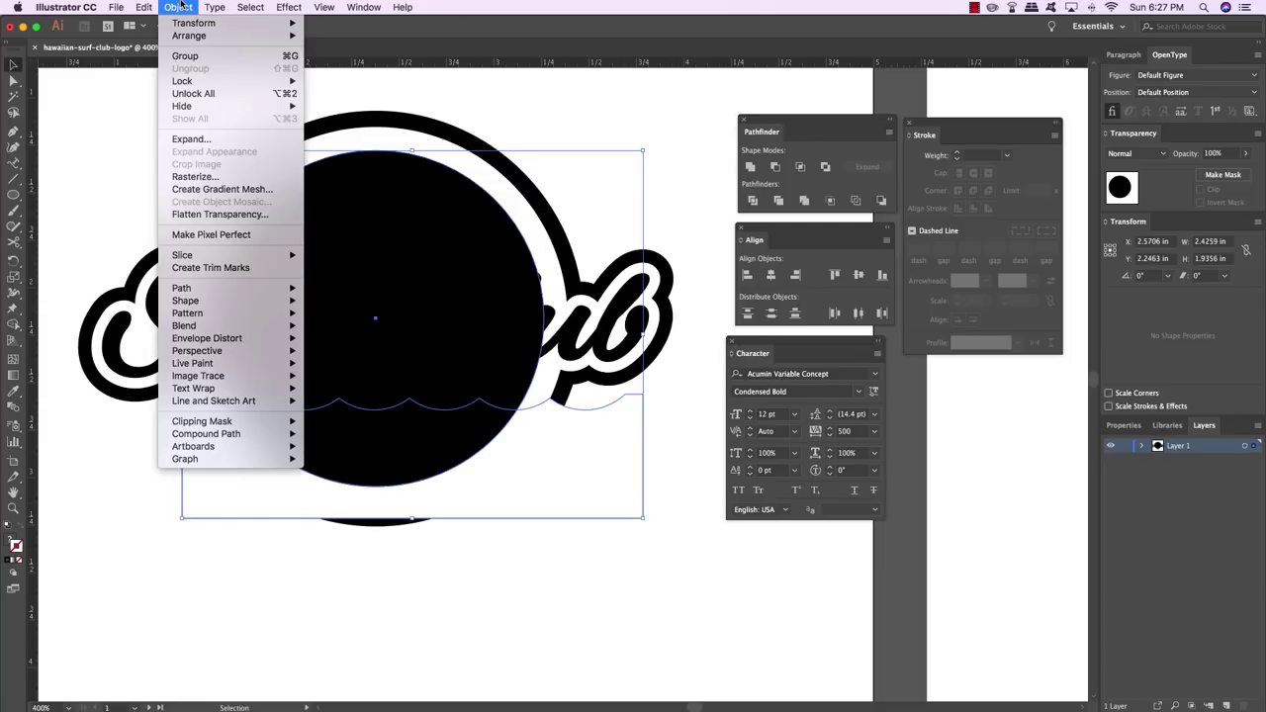
mouse_move(226, 423)
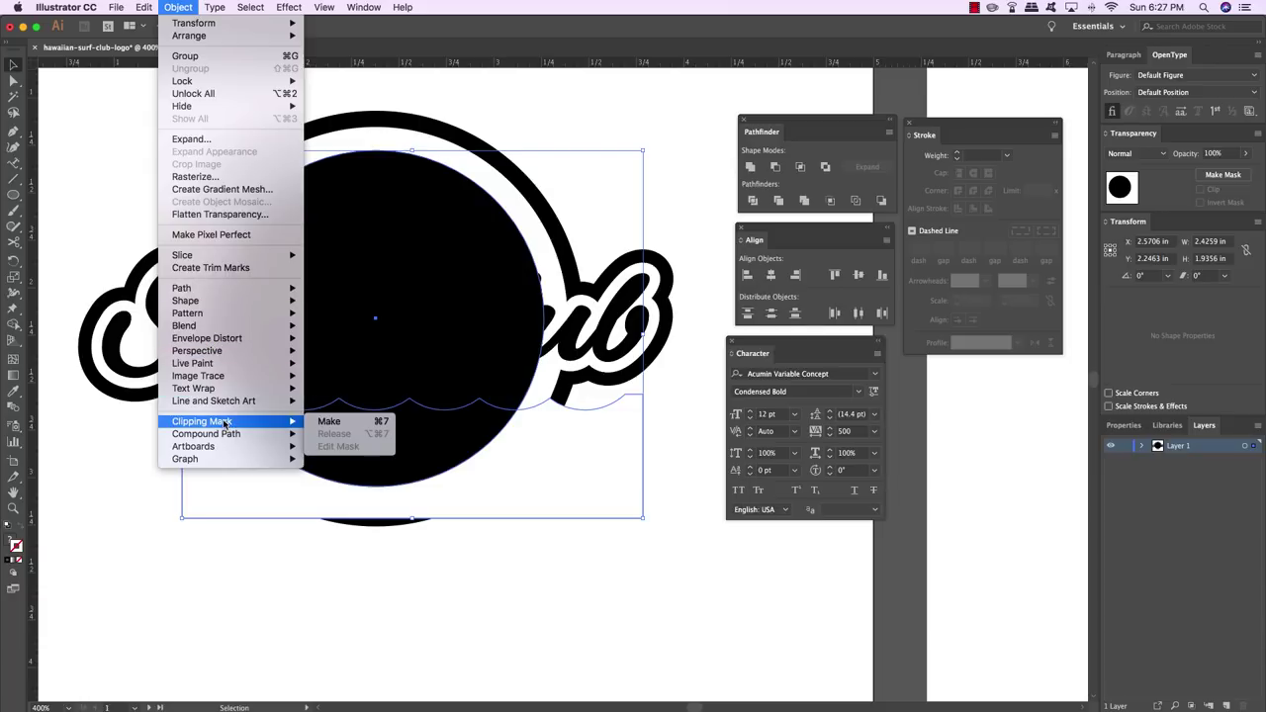
click(376, 423)
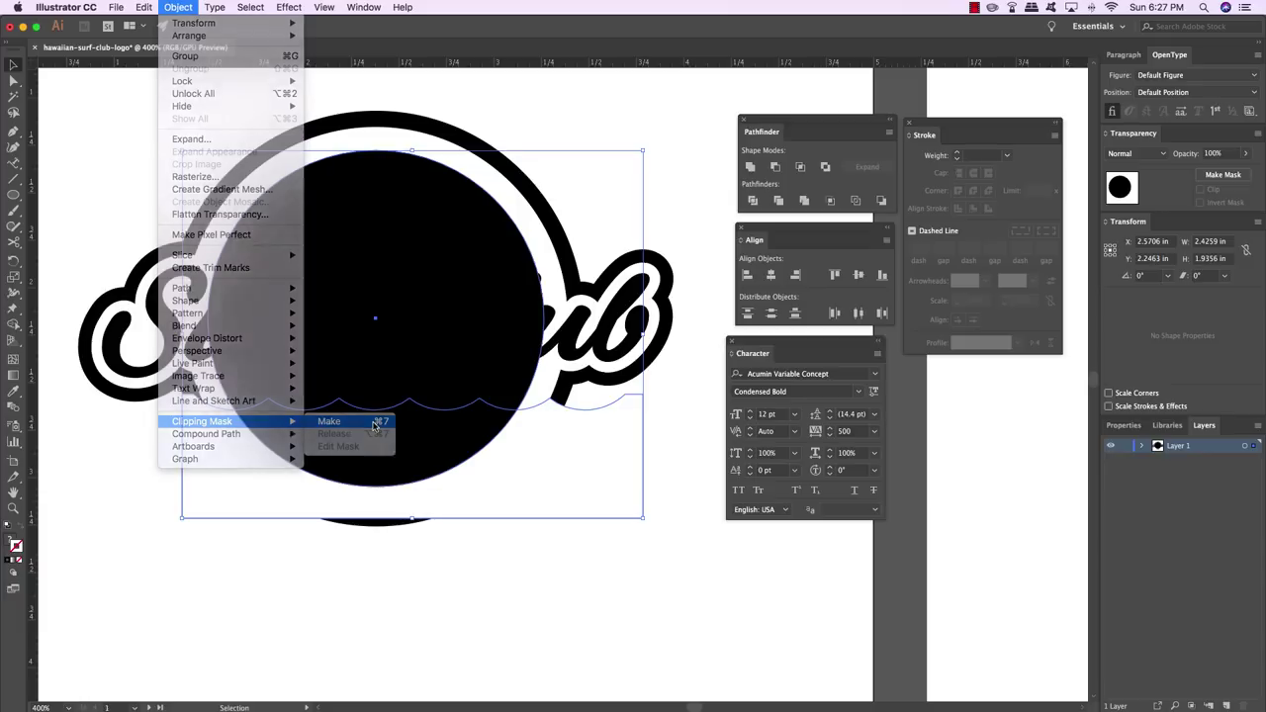
click(526, 641)
scroll(460, 514, up, 1)
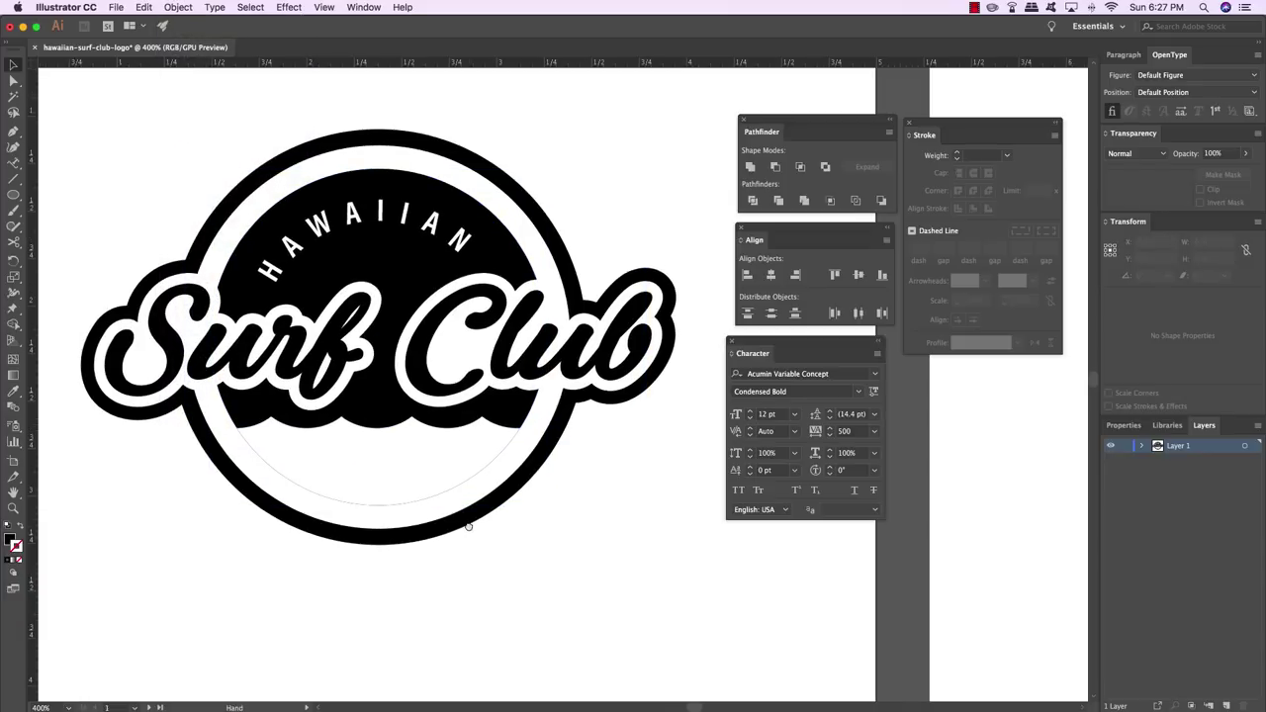
Scale the clipping circle slightly larger, to 1.7828 in, so the white waves reach the ring
click(396, 468)
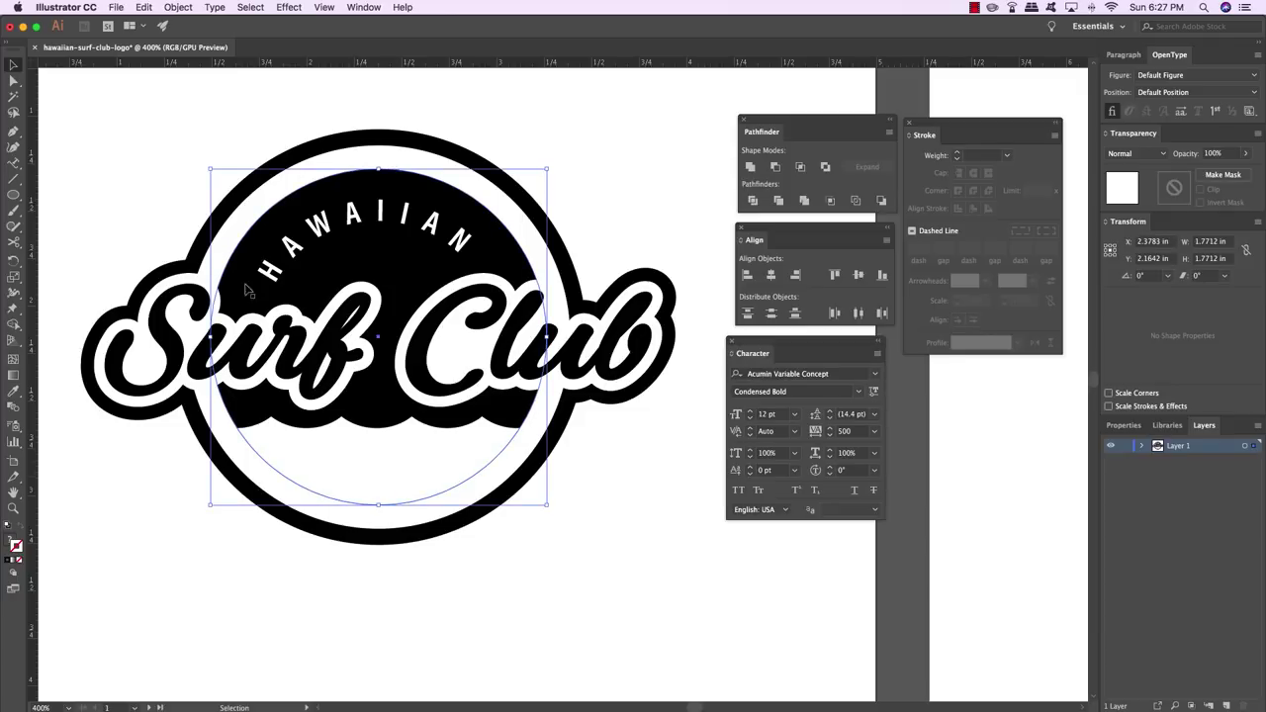
click(382, 622)
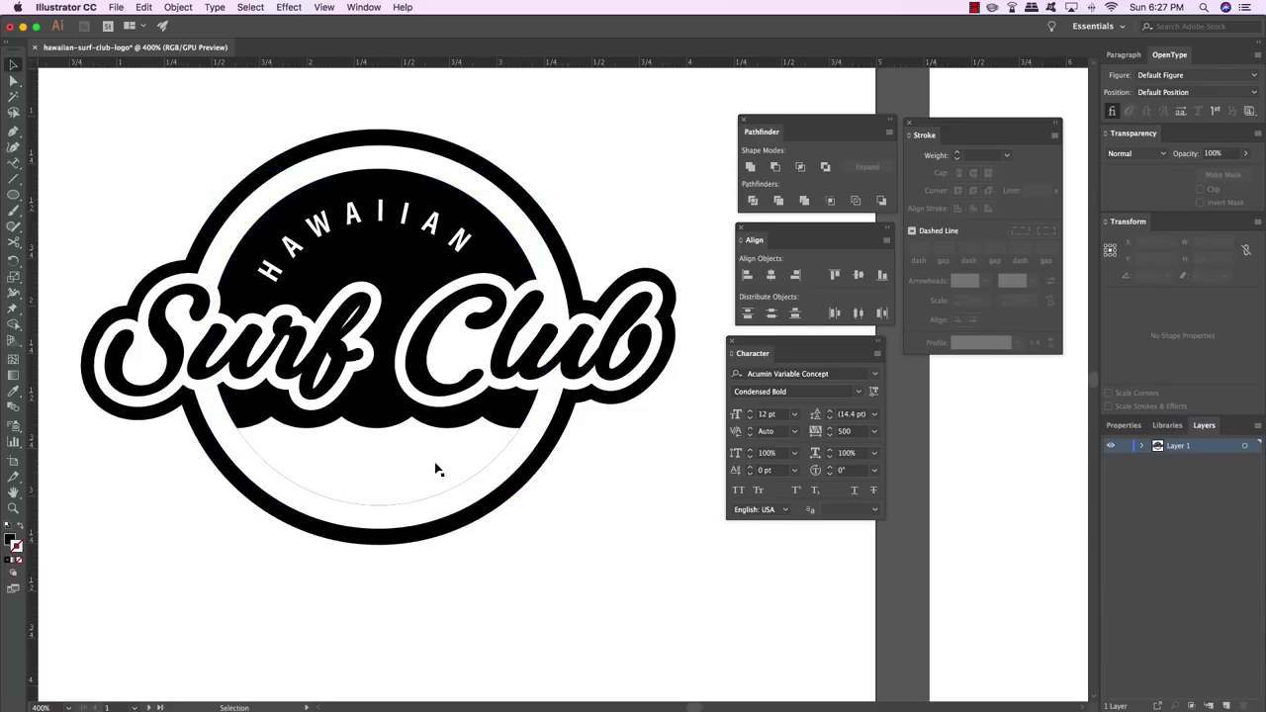
click(450, 463)
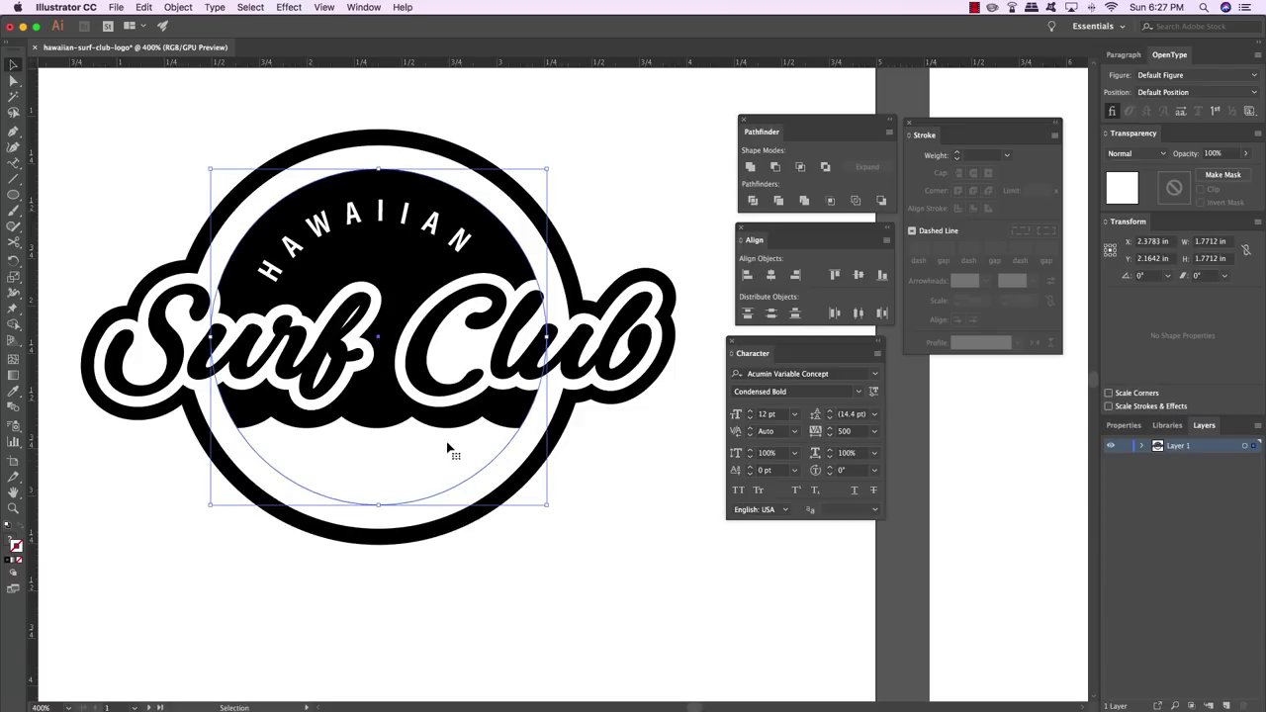
click(438, 601)
key(a)
key(super+equal)
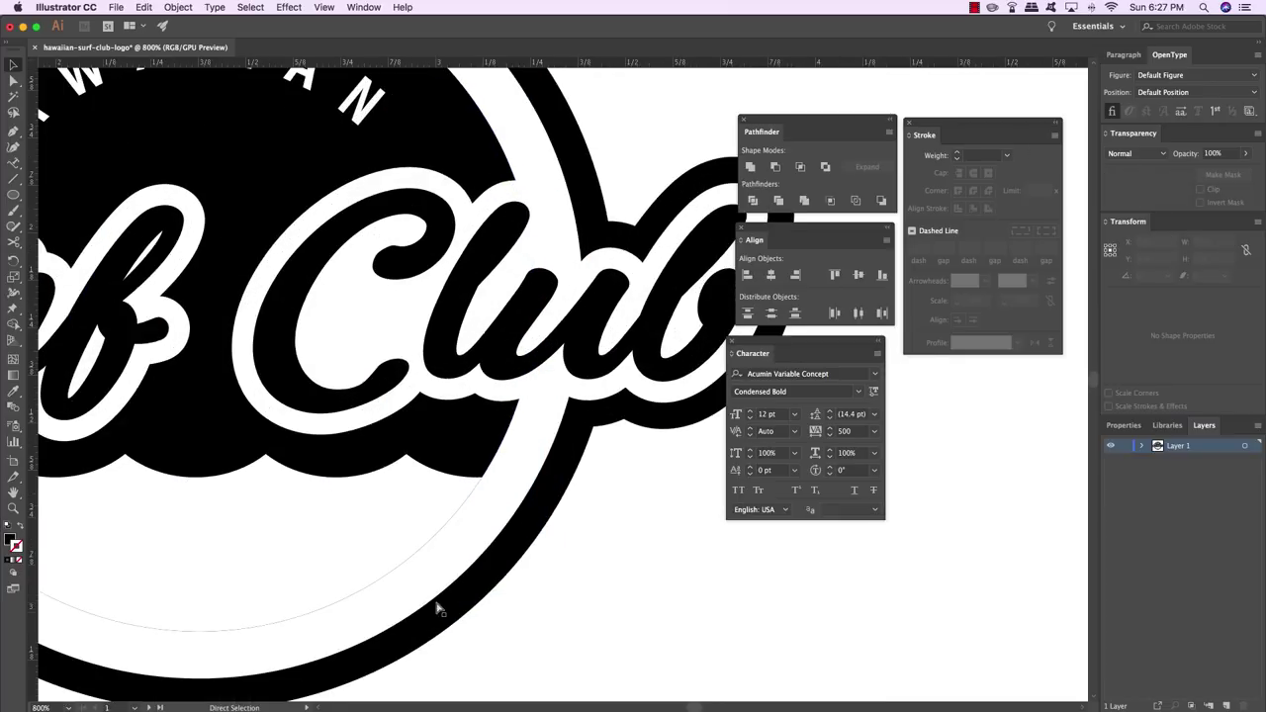
key(v)
scroll(432, 602, down, 5)
scroll(432, 602, left, 5)
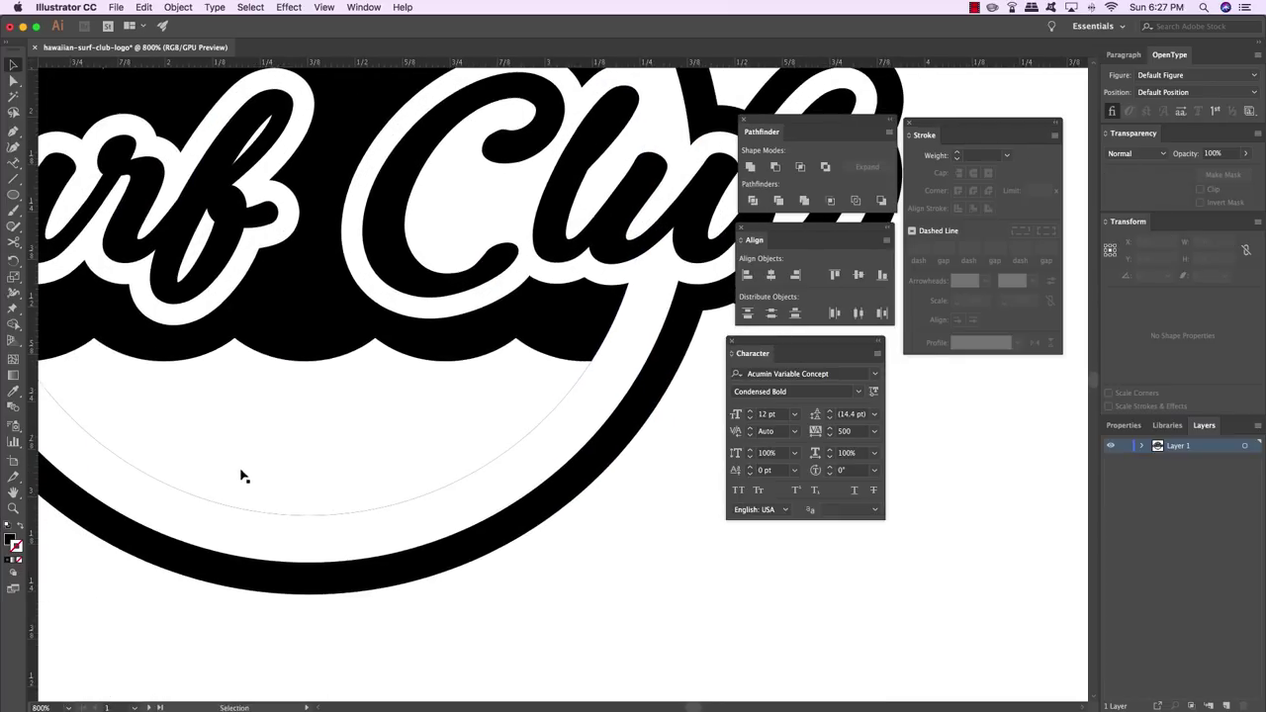
scroll(415, 544, left, 3)
scroll(415, 543, up, 1)
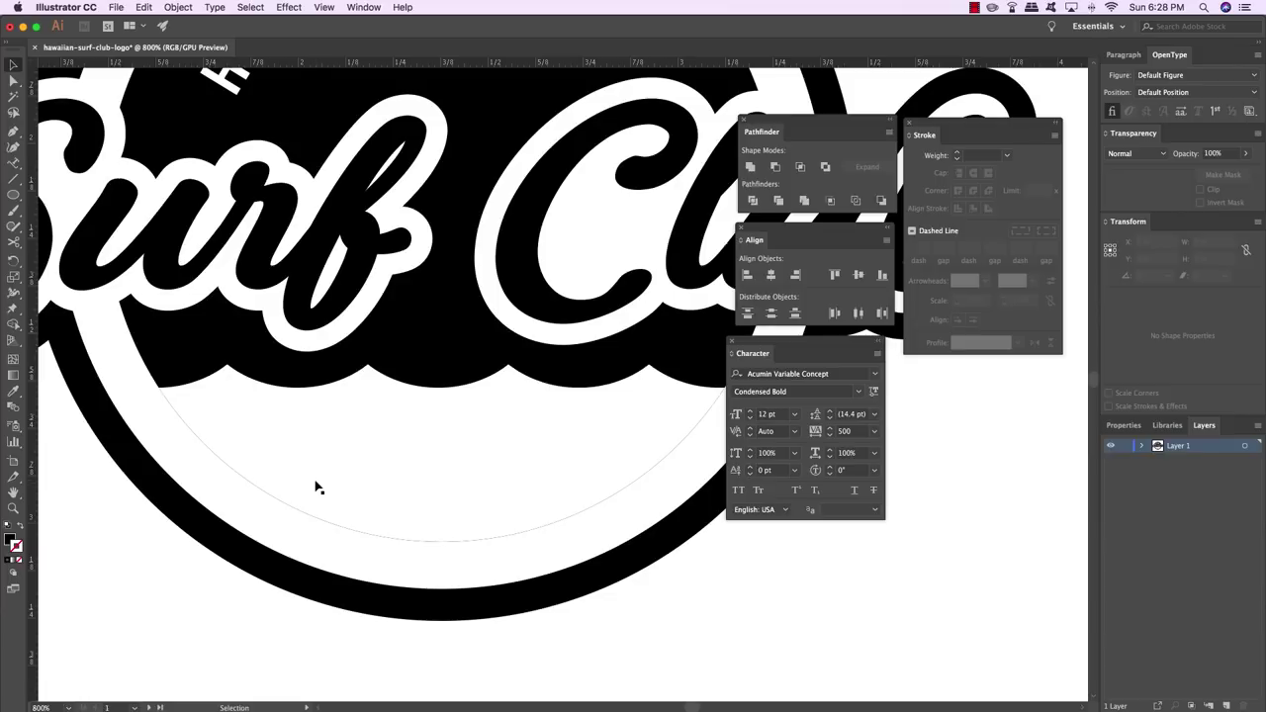
click(302, 448)
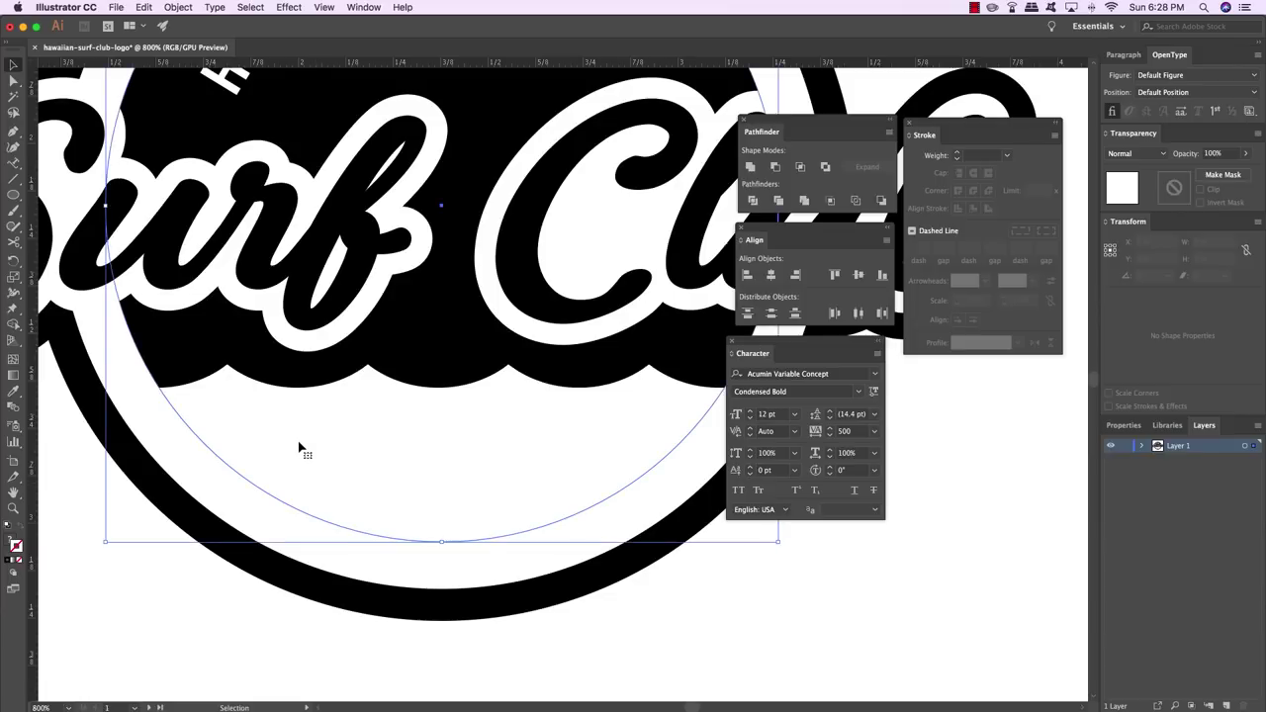
scroll(327, 464, left, 3)
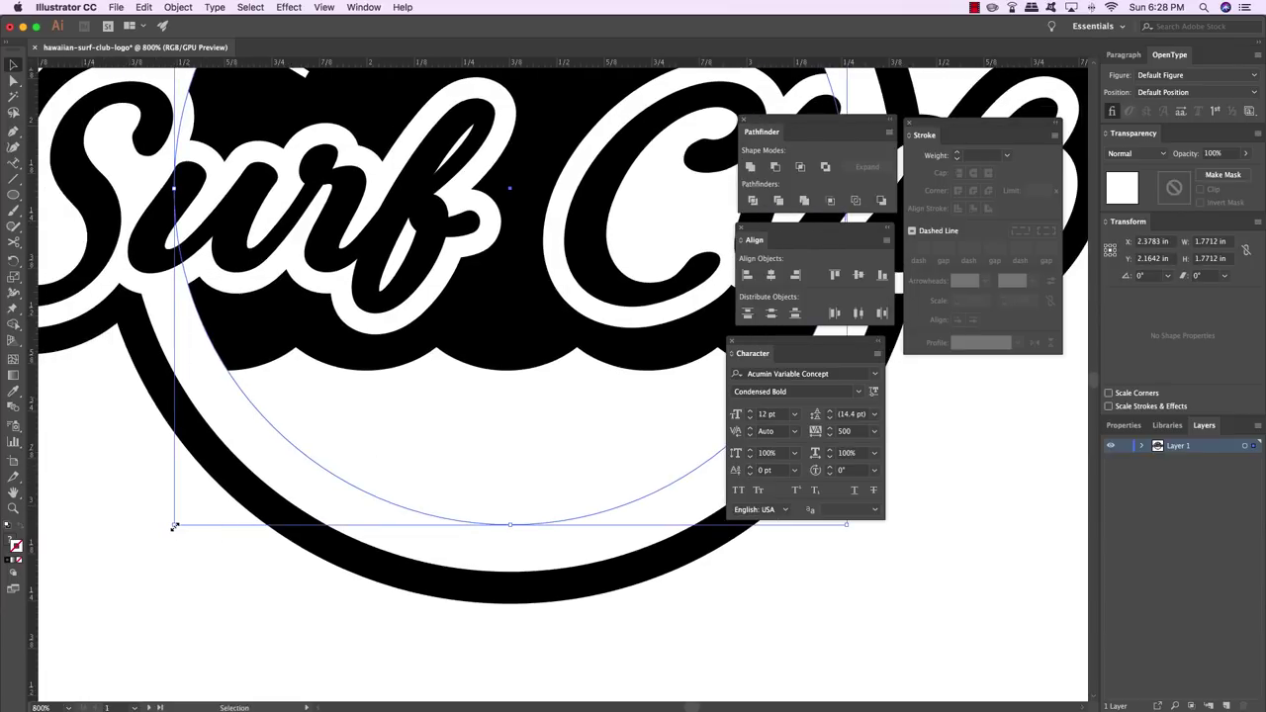
drag(173, 526, 171, 526)
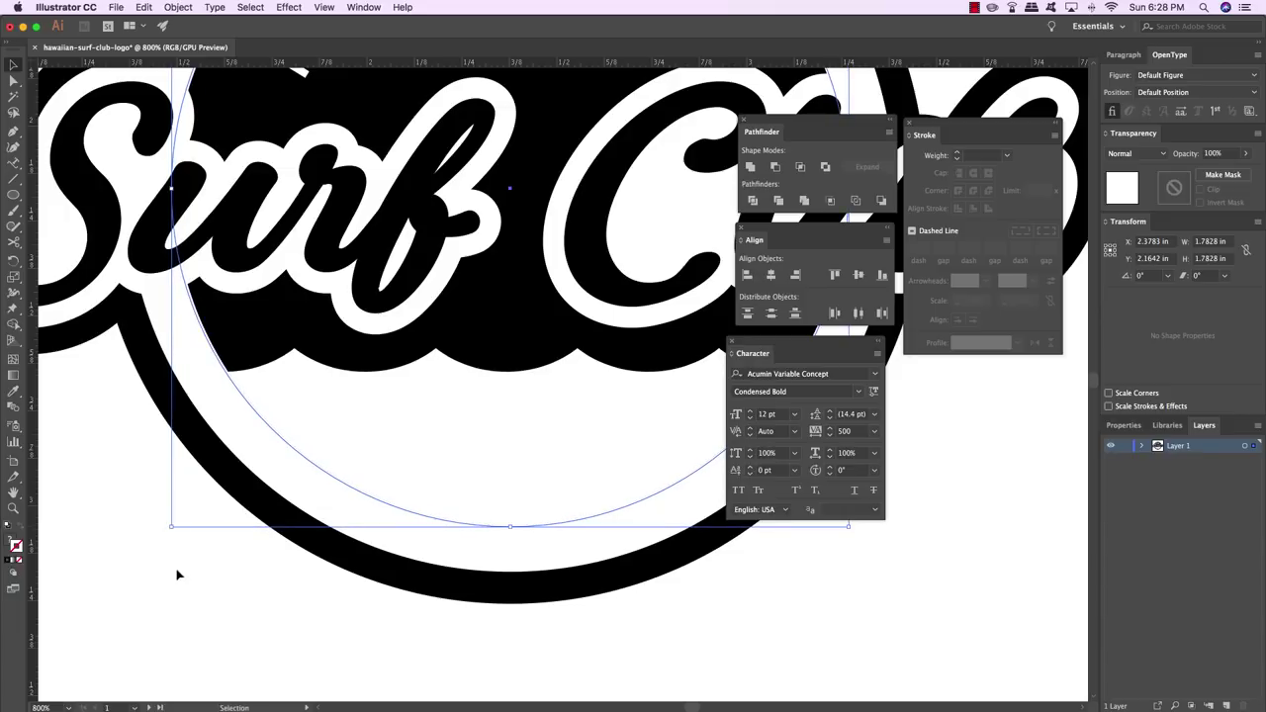
click(177, 575)
Check the enlarged clipping circle's edge, then zoom out to the whole badge
scroll(350, 477, up, 3)
drag(326, 430, 262, 461)
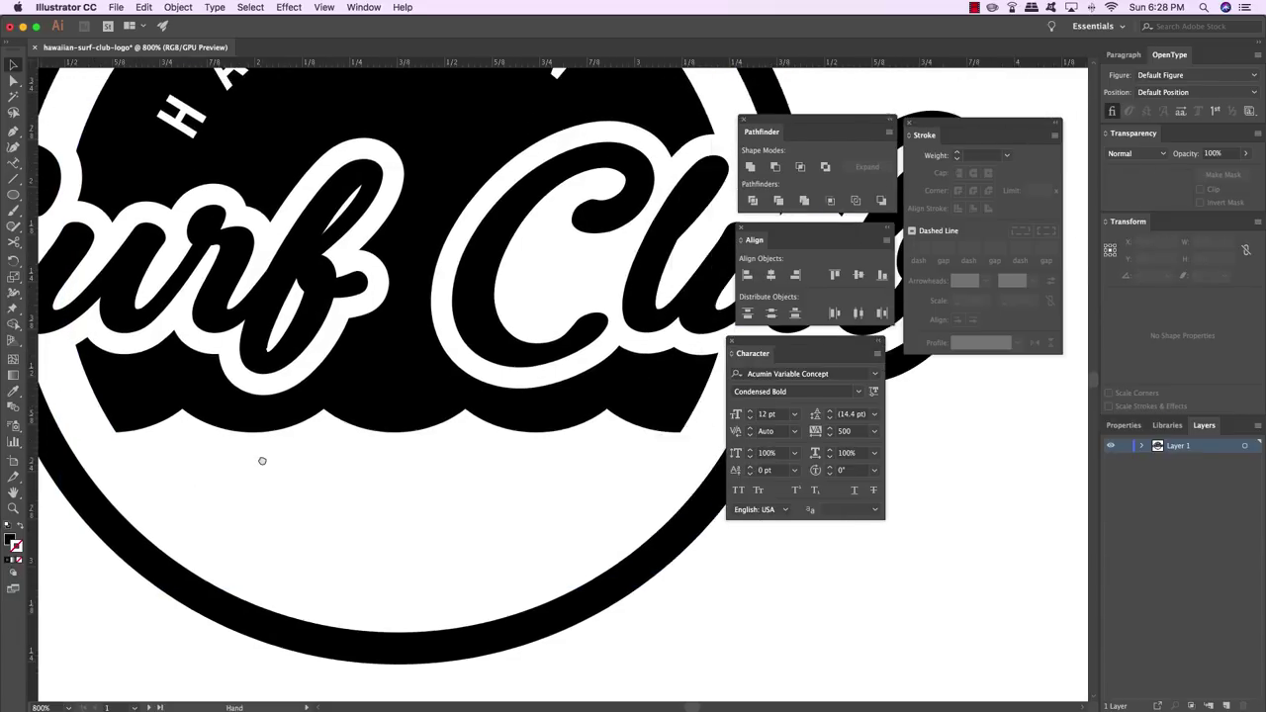
click(593, 446)
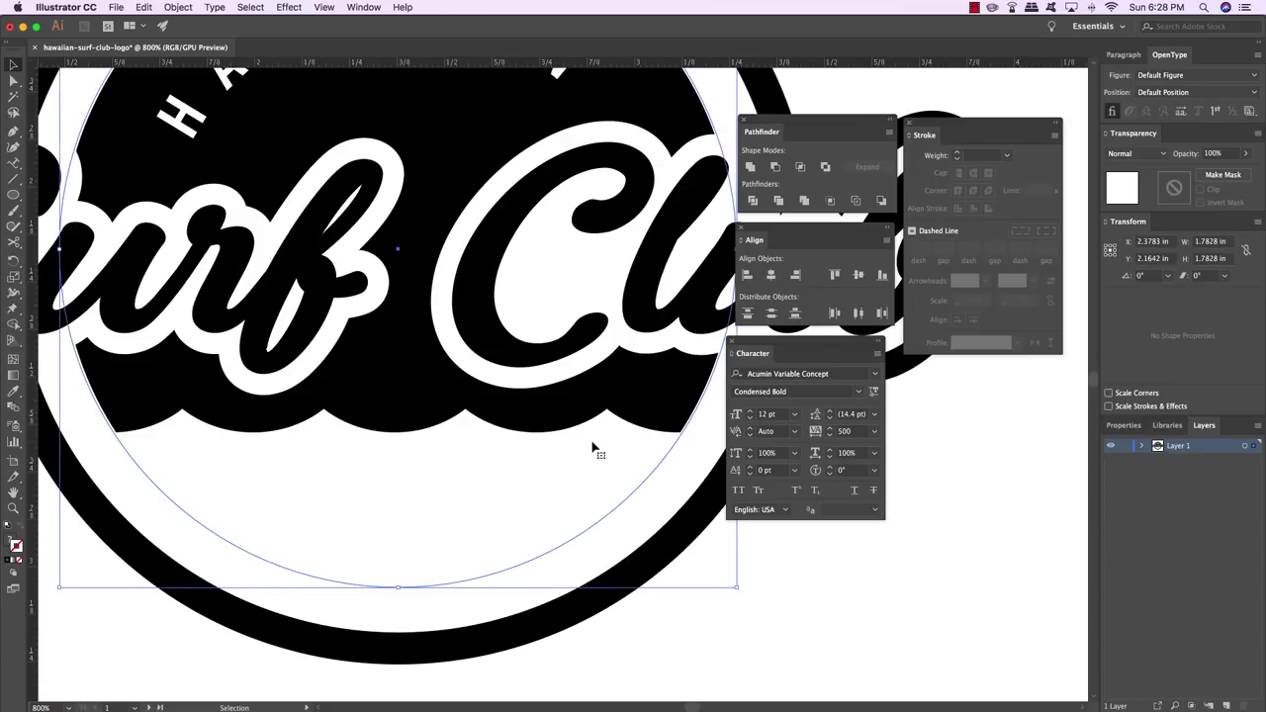
key(super+minus)
key(super+minus)
key(super+shift+a)
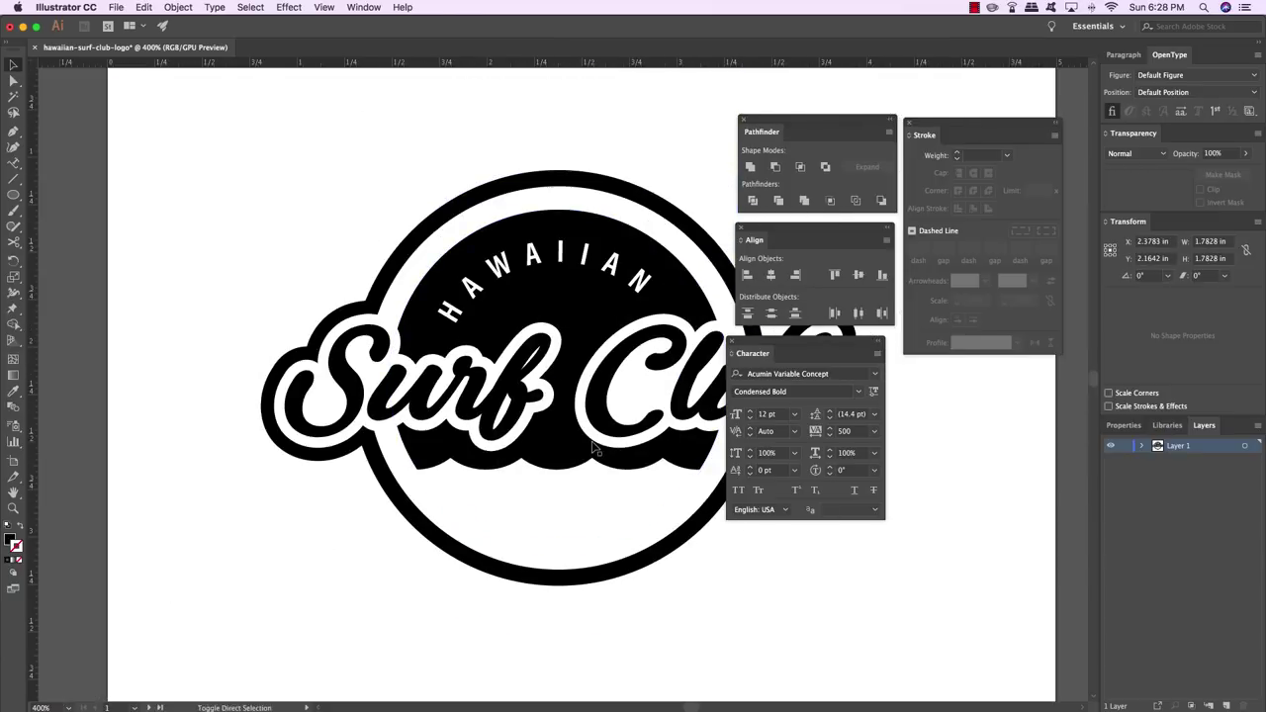
drag(432, 447, 430, 447)
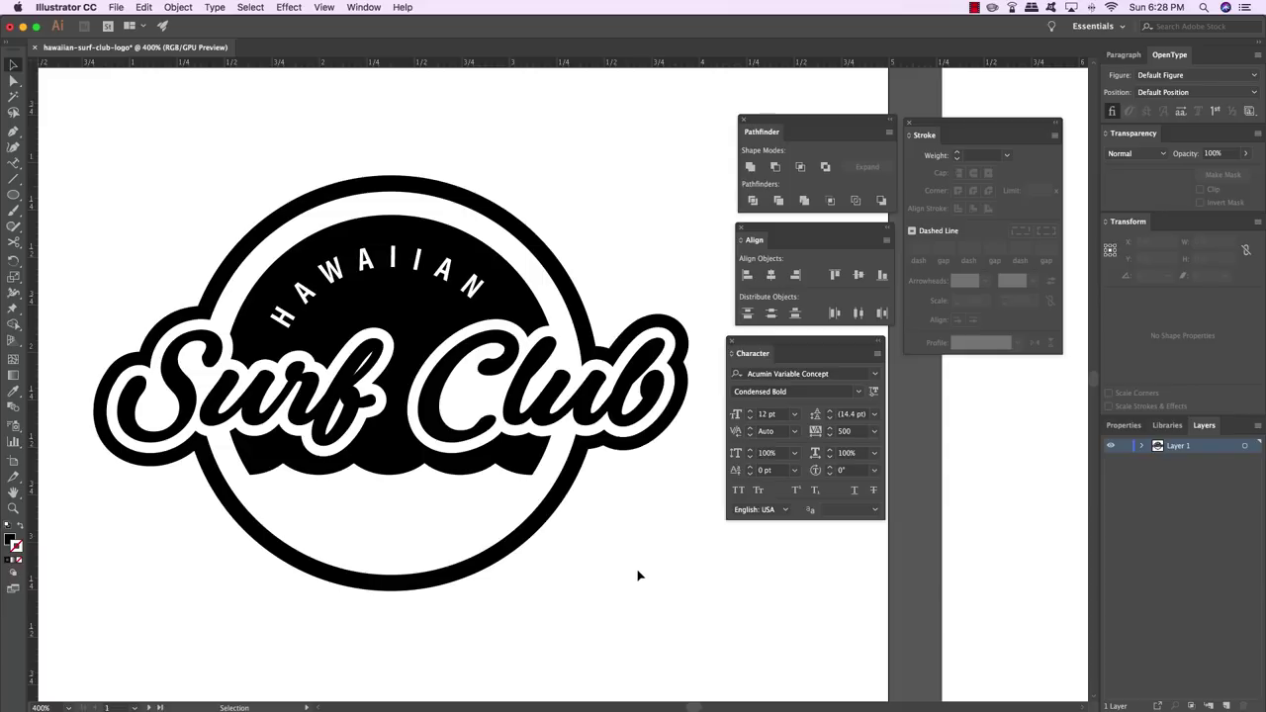
scroll(635, 578, down, 2)
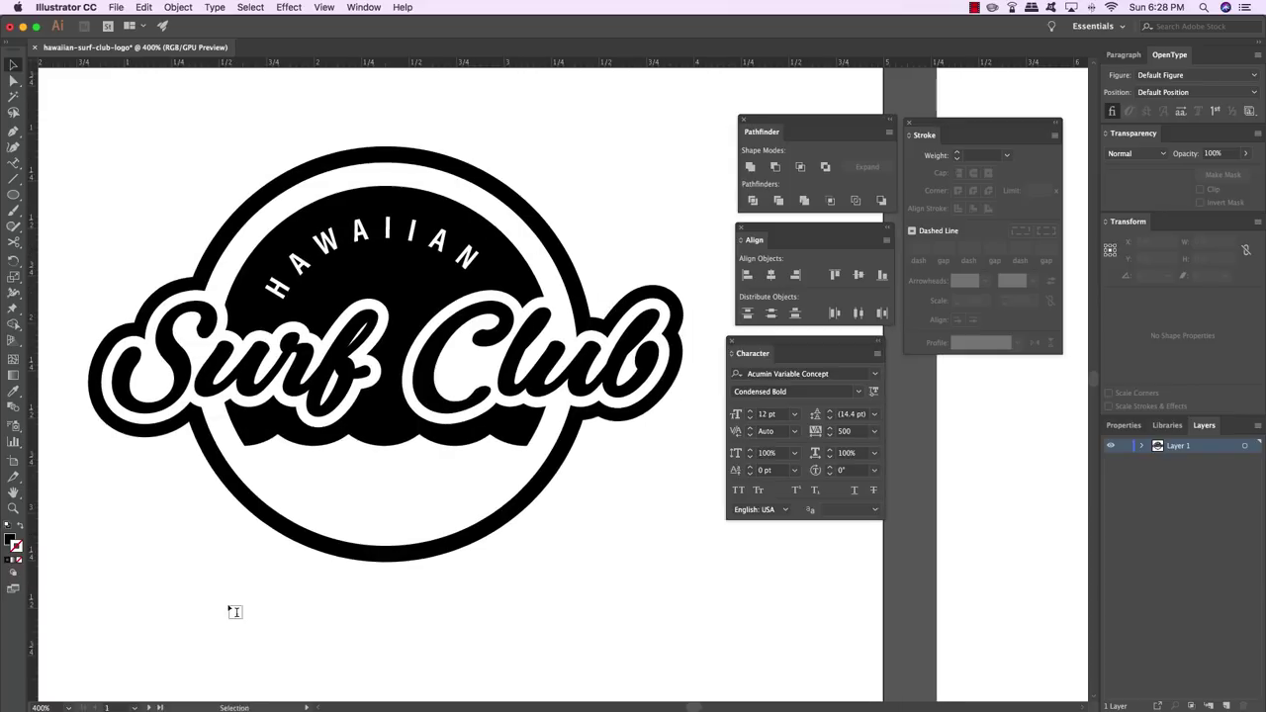
Add a text line reading 'ESTD' just below the wave band inside the circle
key(t)
click(298, 463)
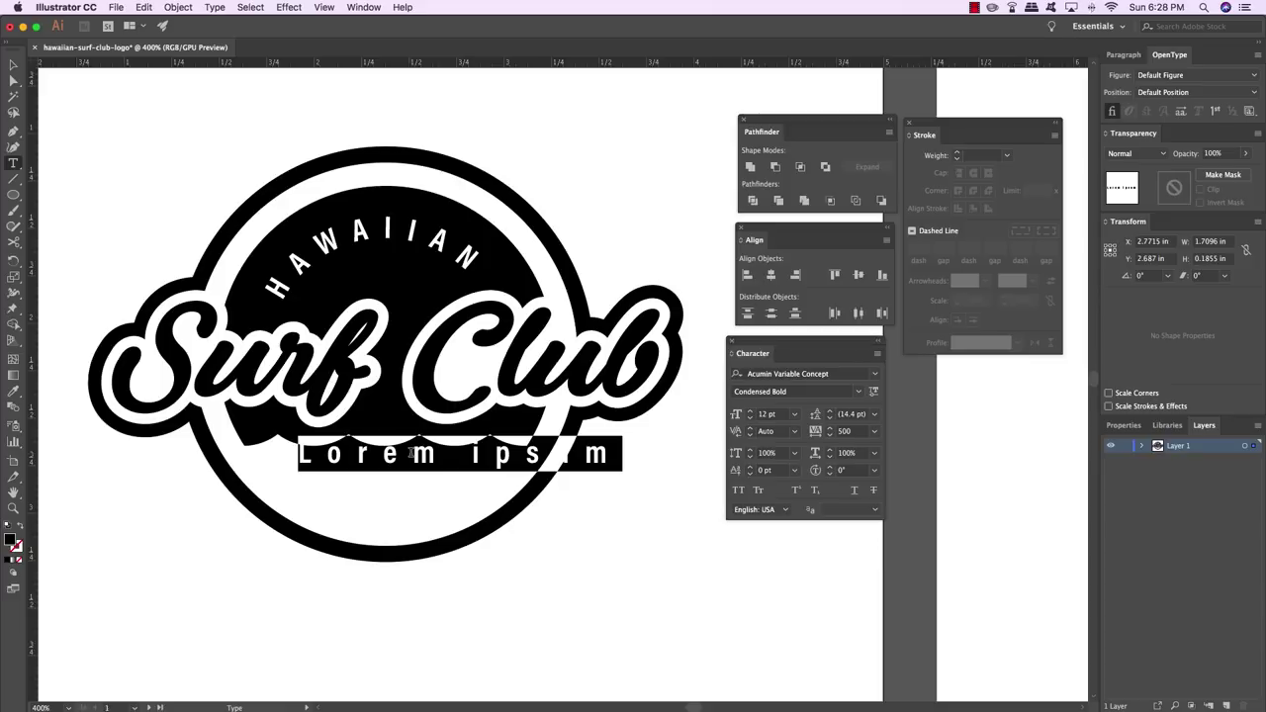
text(ESTD)
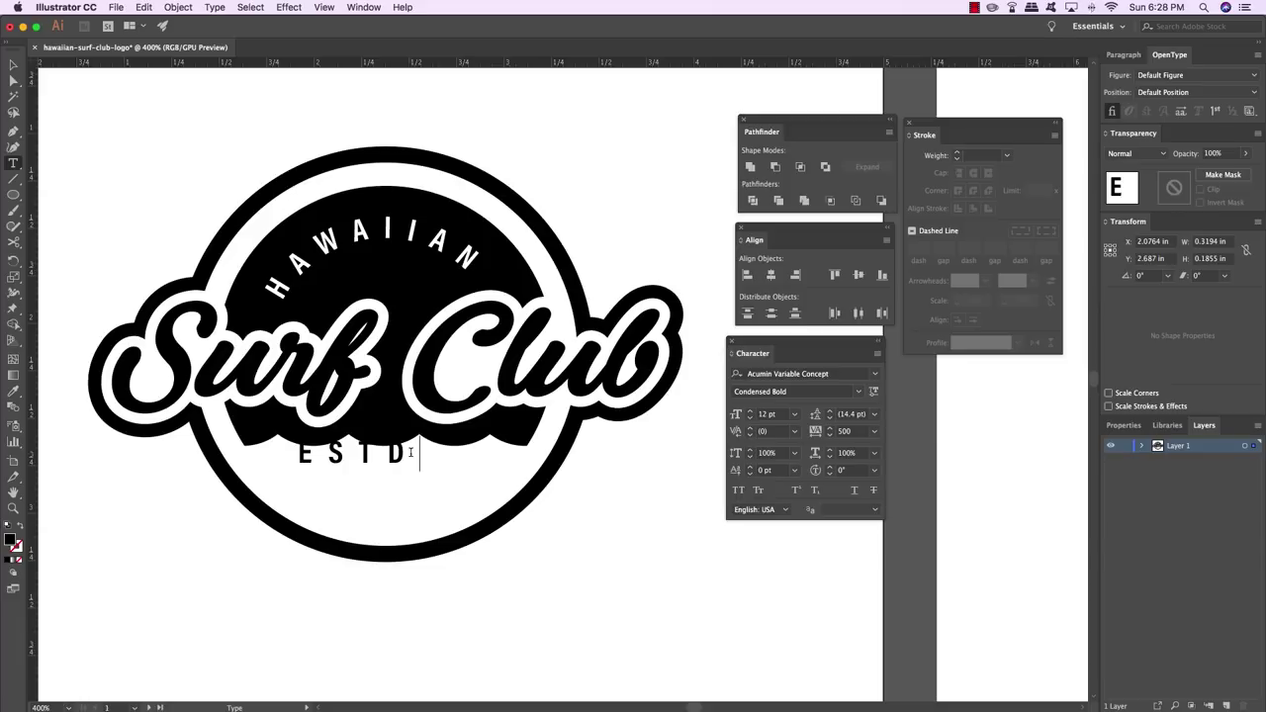
Complete the line as 'ESTD 1982' and set it to 10 pt with tracking 80
text(1982)
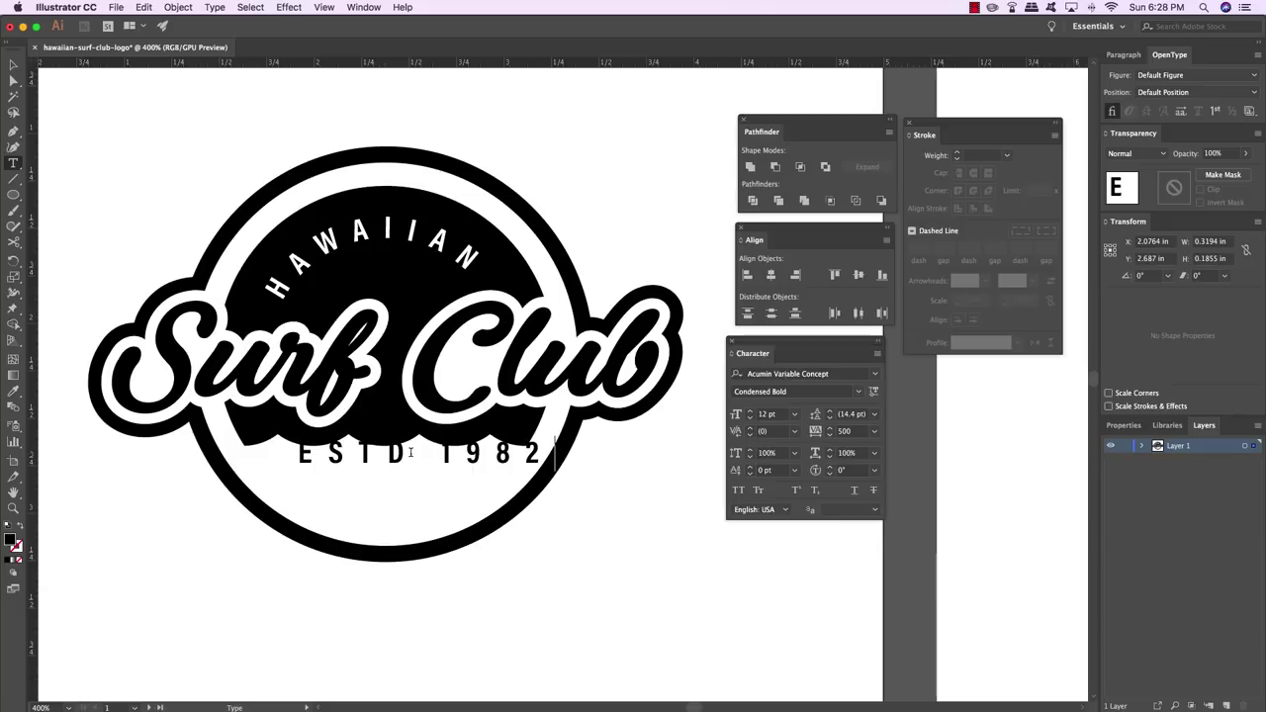
triple_click(411, 452)
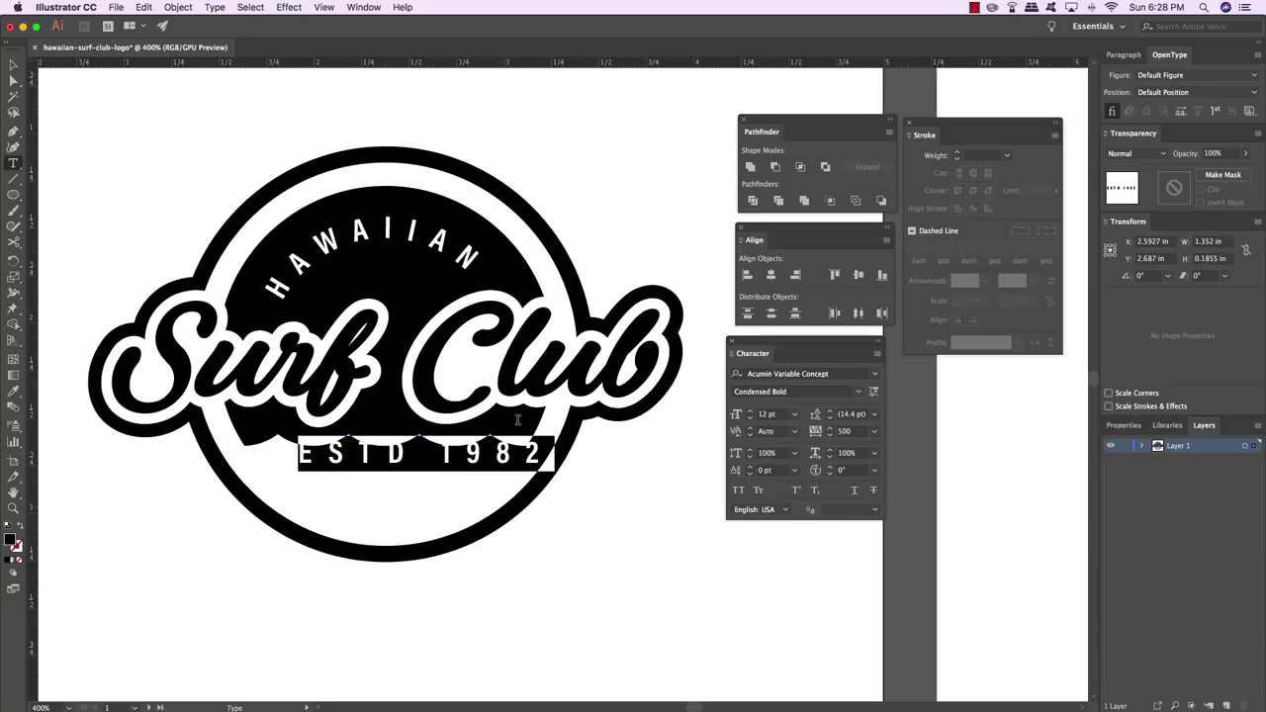
click(793, 414)
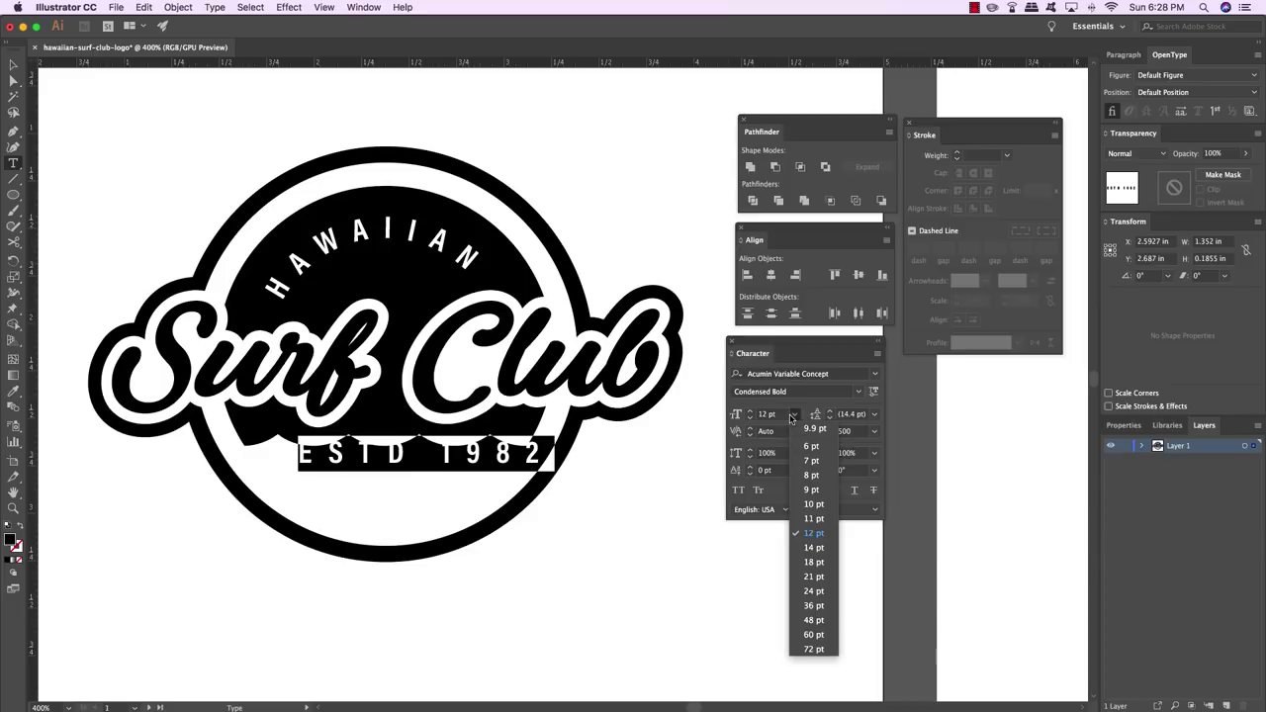
click(813, 503)
drag(862, 432, 811, 433)
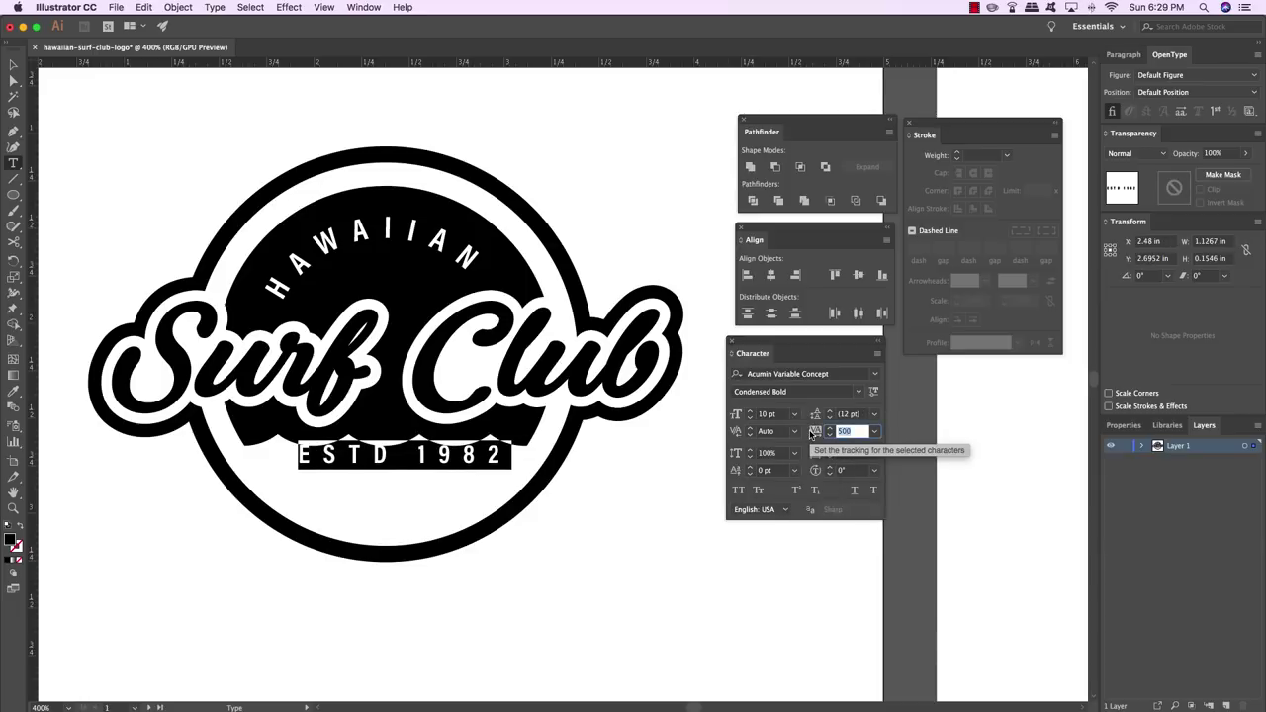
text(80)
key(Return)
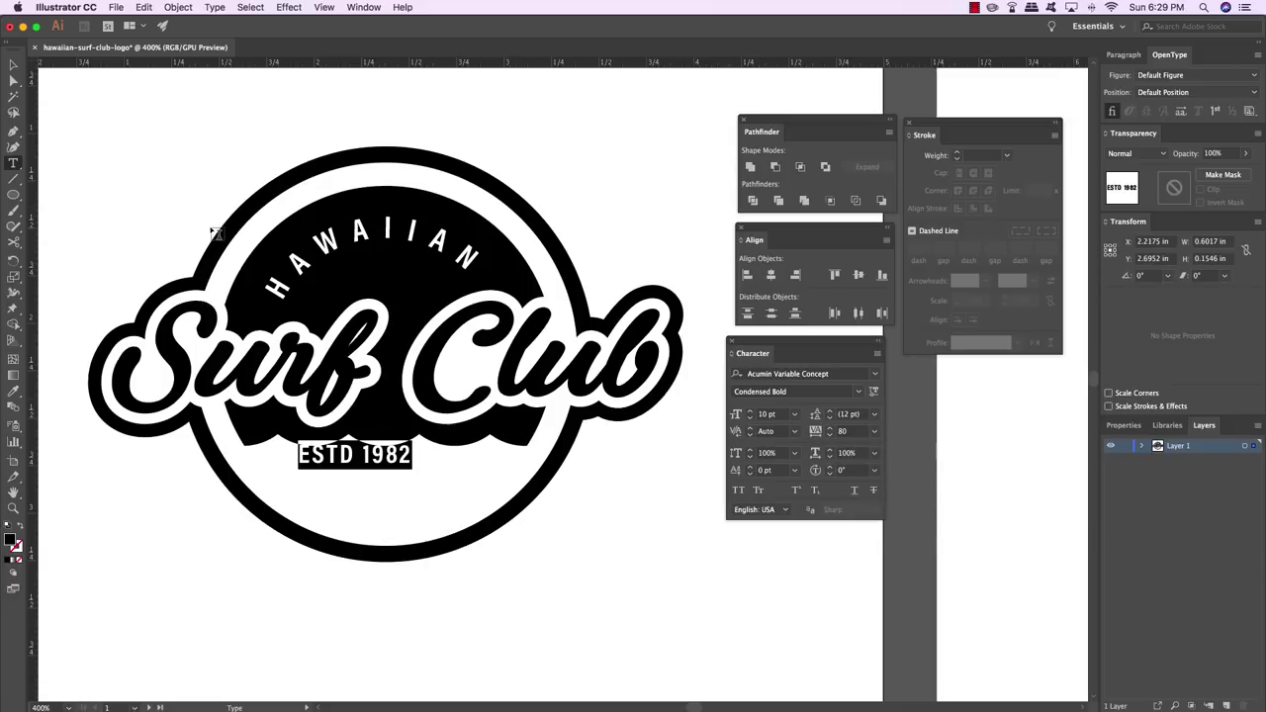
Move the ESTD 1982 text lower inside the badge ring
key(super+shift+a)
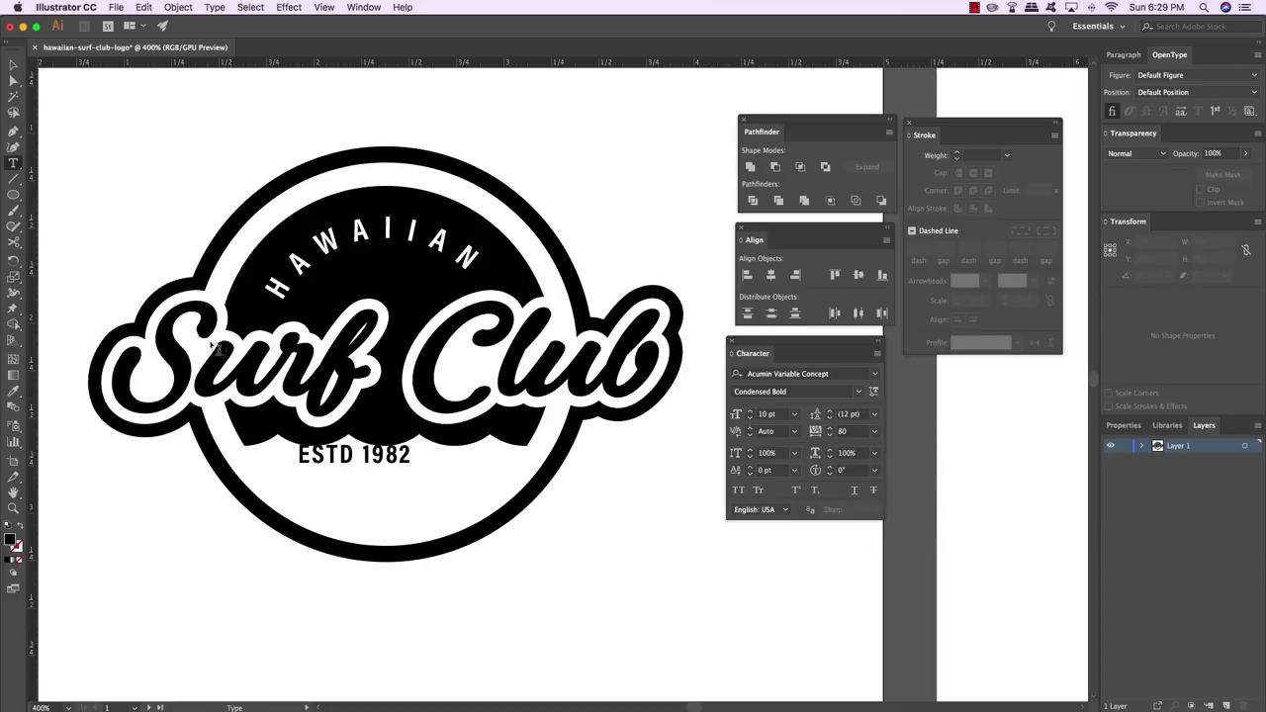
key(v)
click(399, 468)
drag(398, 474, 431, 507)
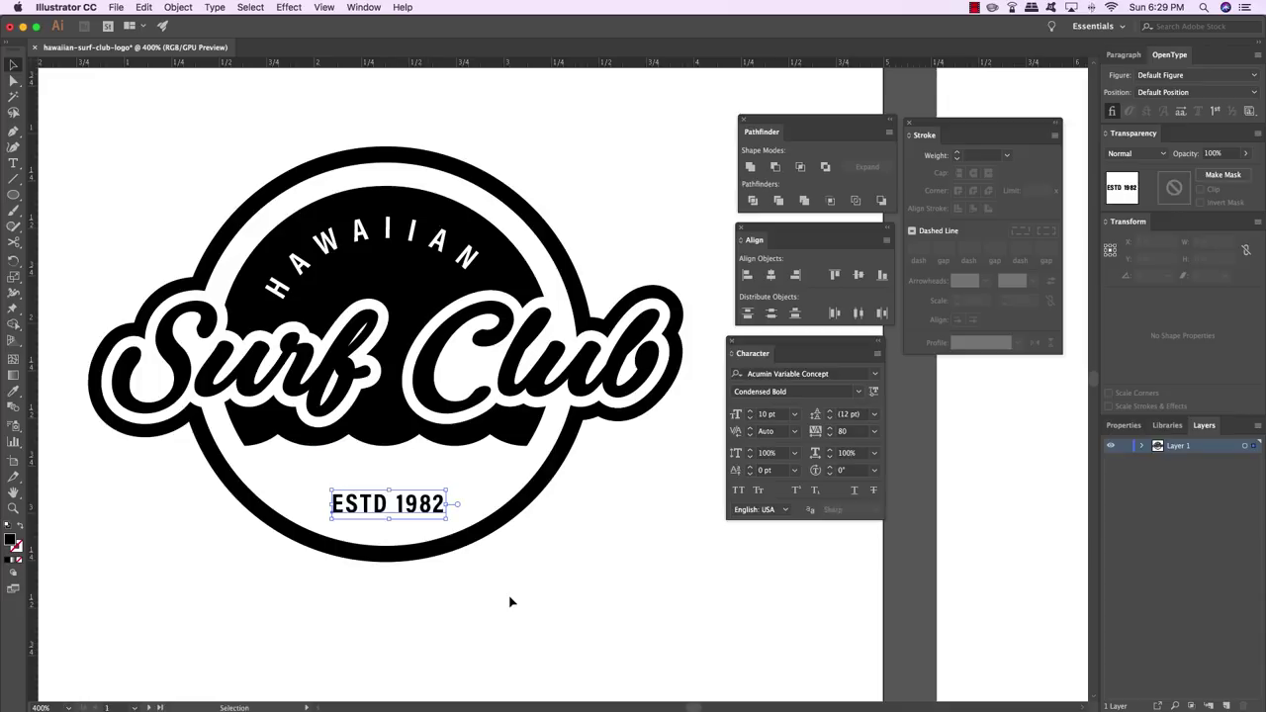
click(486, 579)
scroll(495, 564, left, 2)
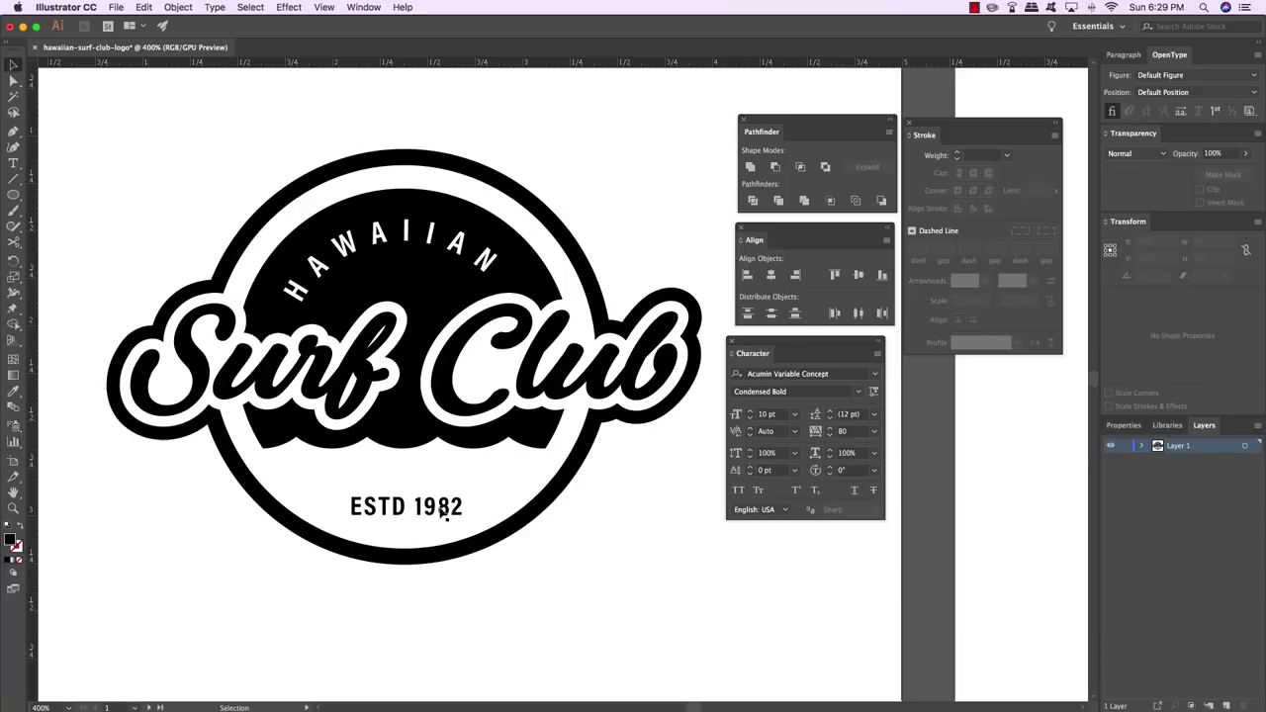
Add the tagline '• ANOTHER DAY IN PARADISE •' below the waves
key(t)
click(306, 460)
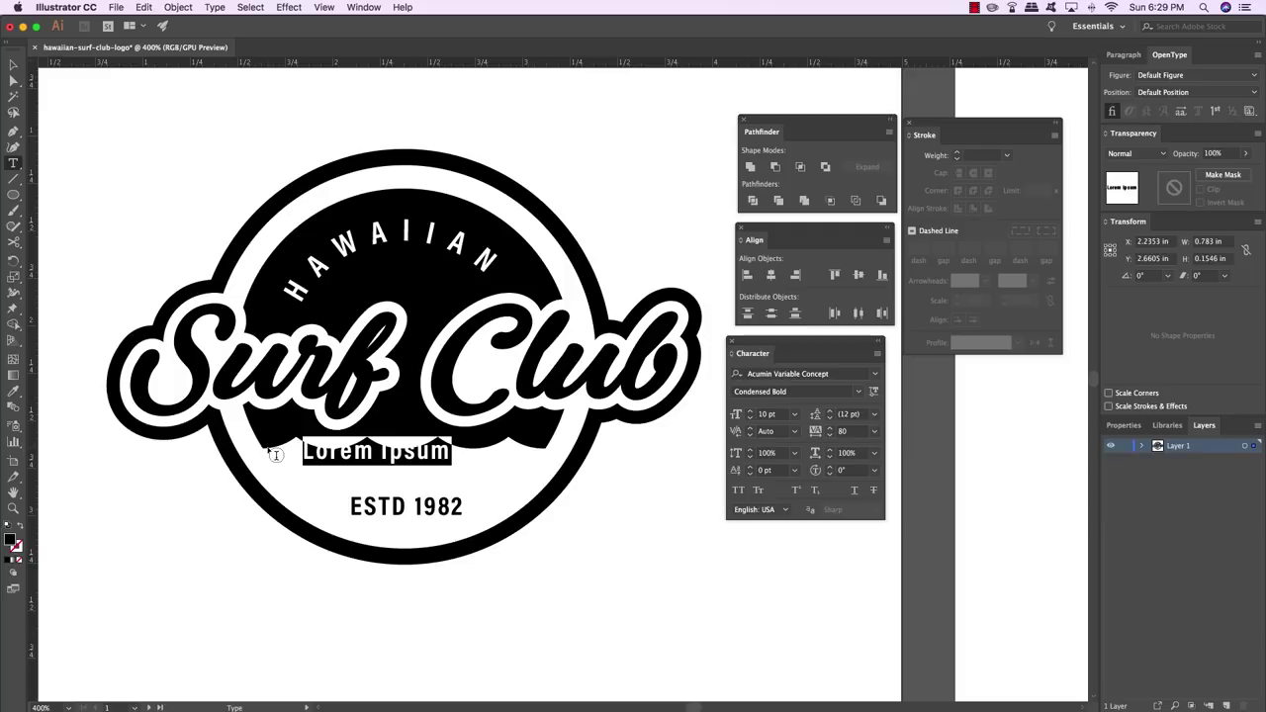
key(alt)
text(•)
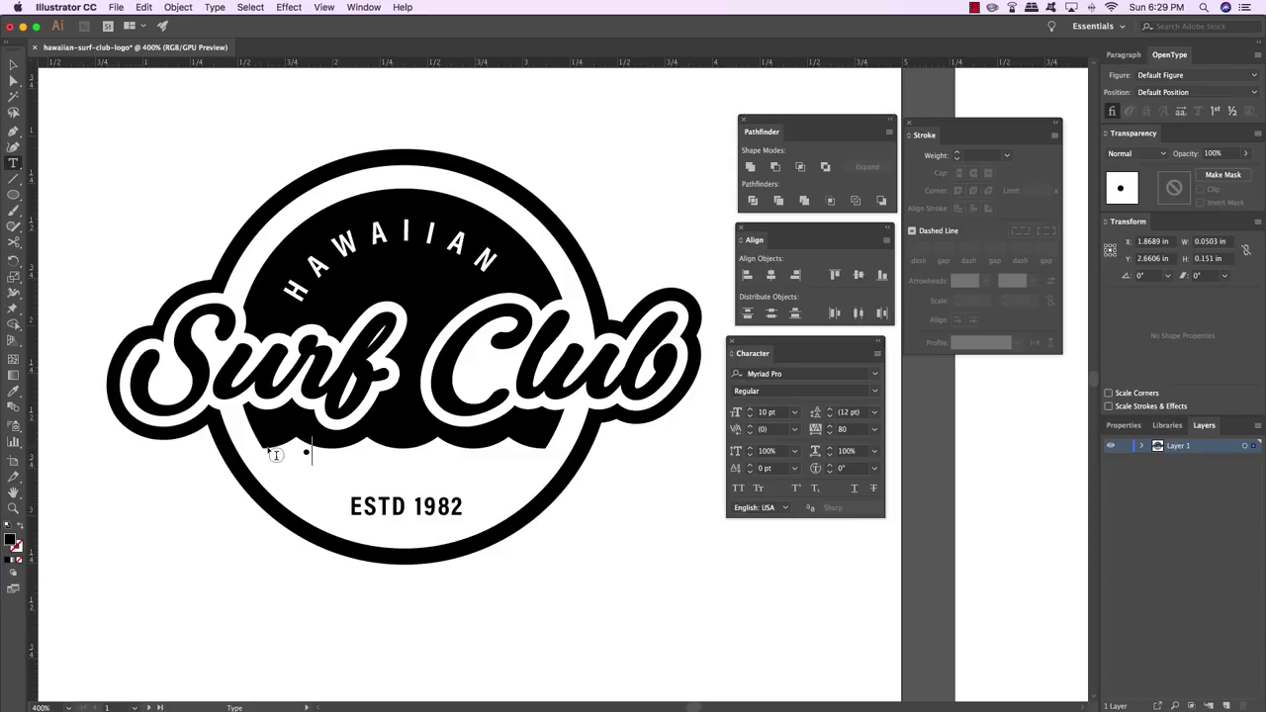
text( ANOTHE)
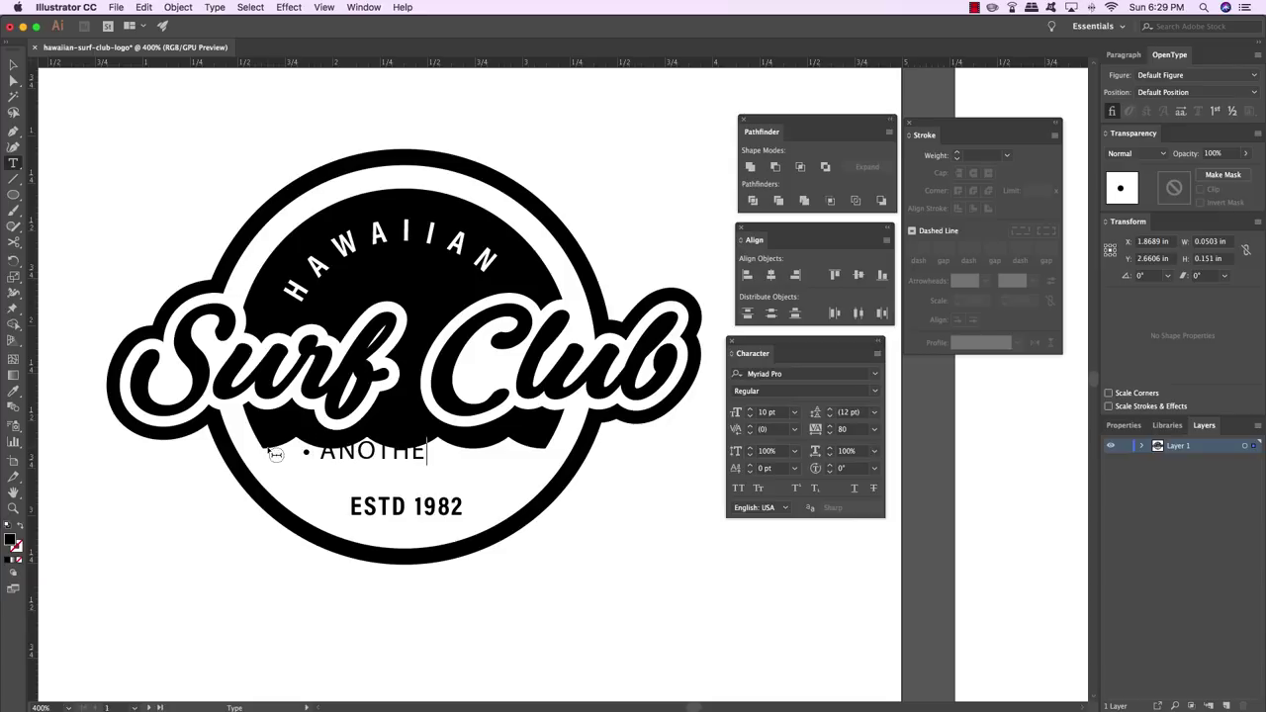
text(R DAY IN PARA)
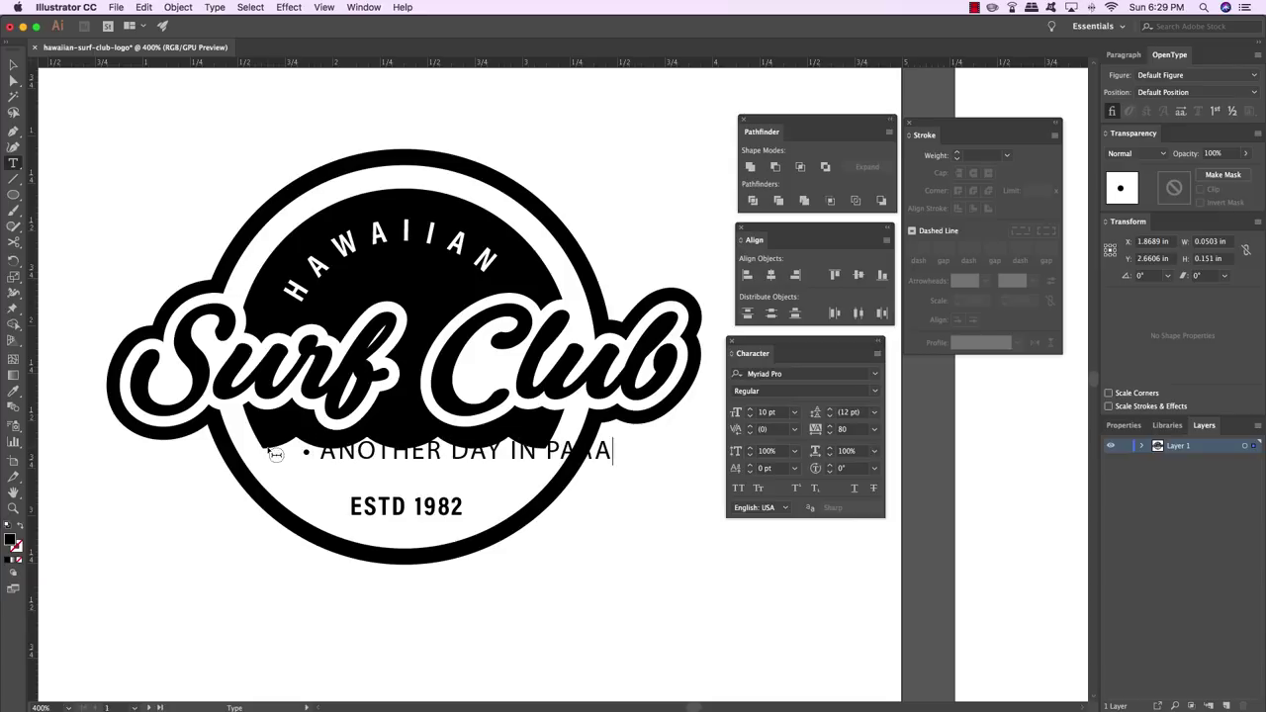
text(DISE •)
Format the tagline as Avenir Black, 4.2 pt, with tracking 140
key(super+a)
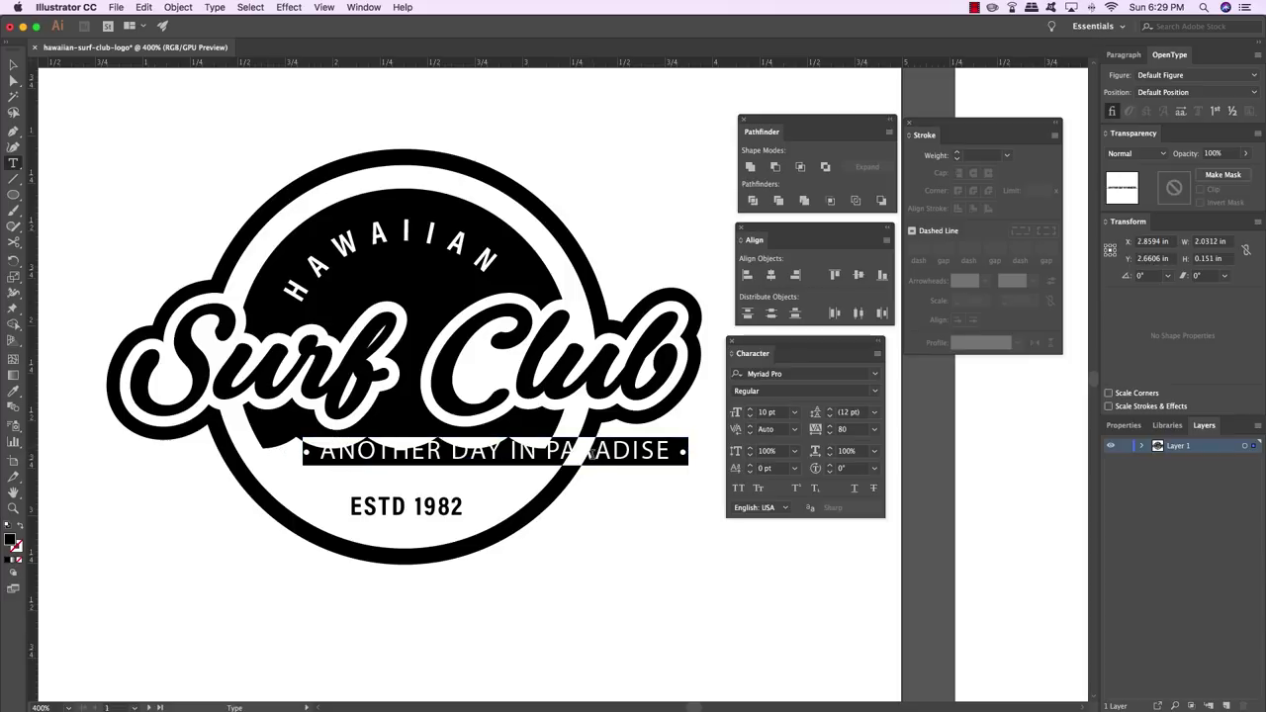
click(805, 376)
text(avenir)
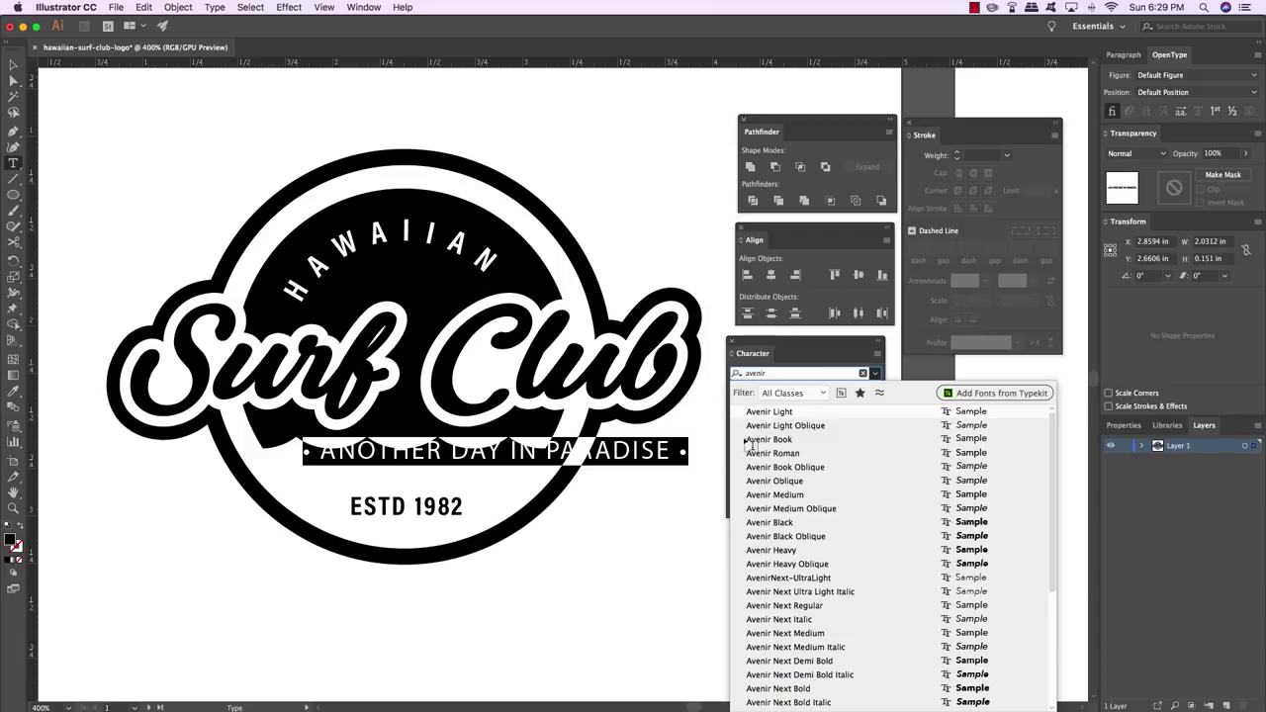
click(792, 524)
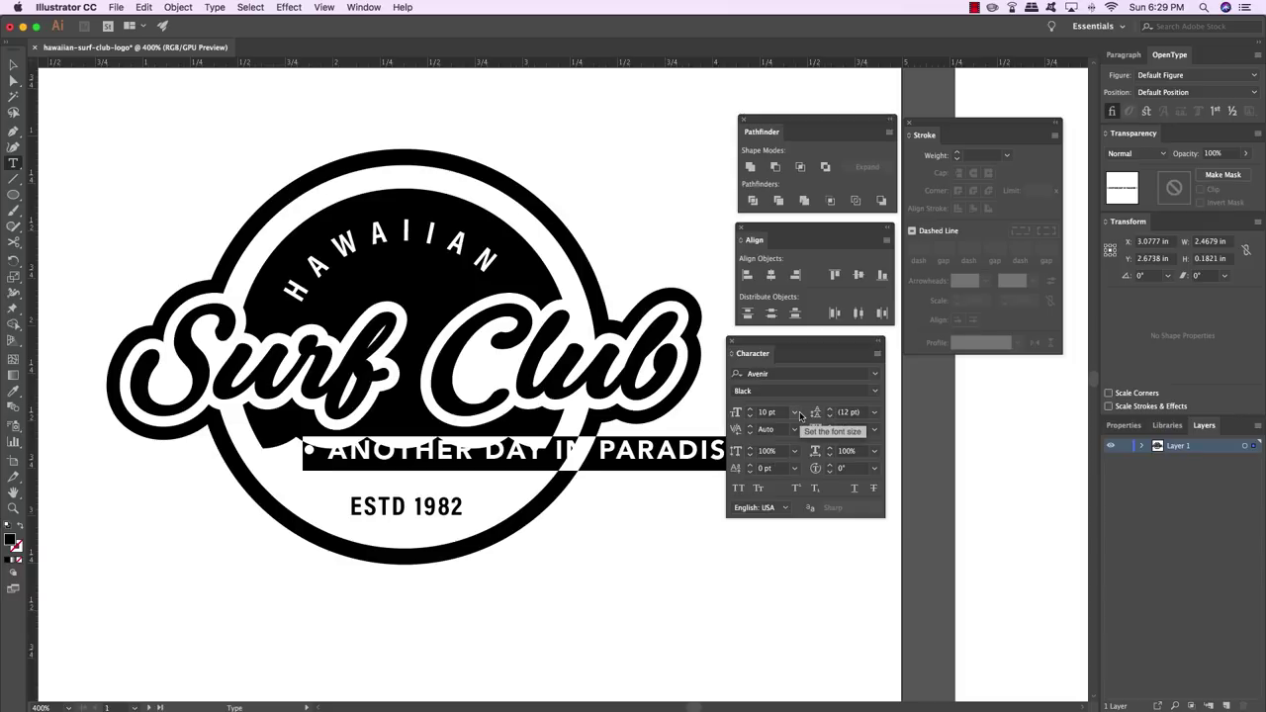
click(795, 411)
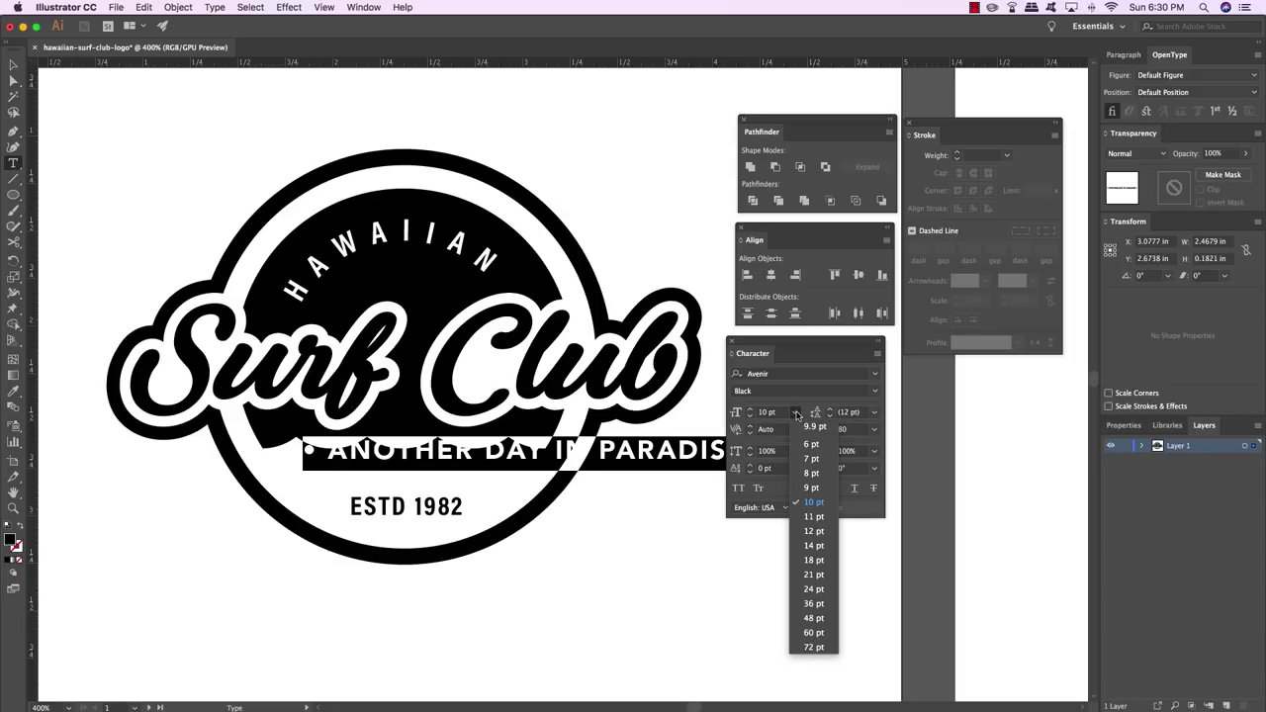
click(810, 444)
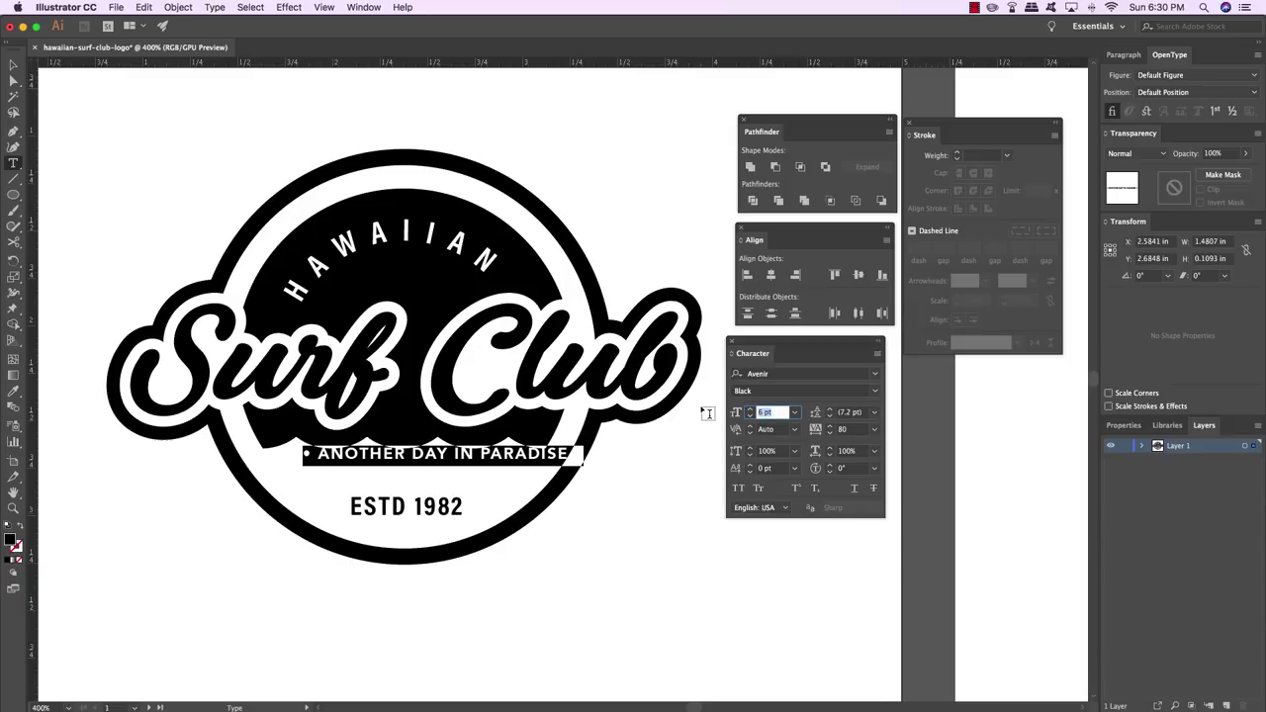
text(4.2)
key(Return)
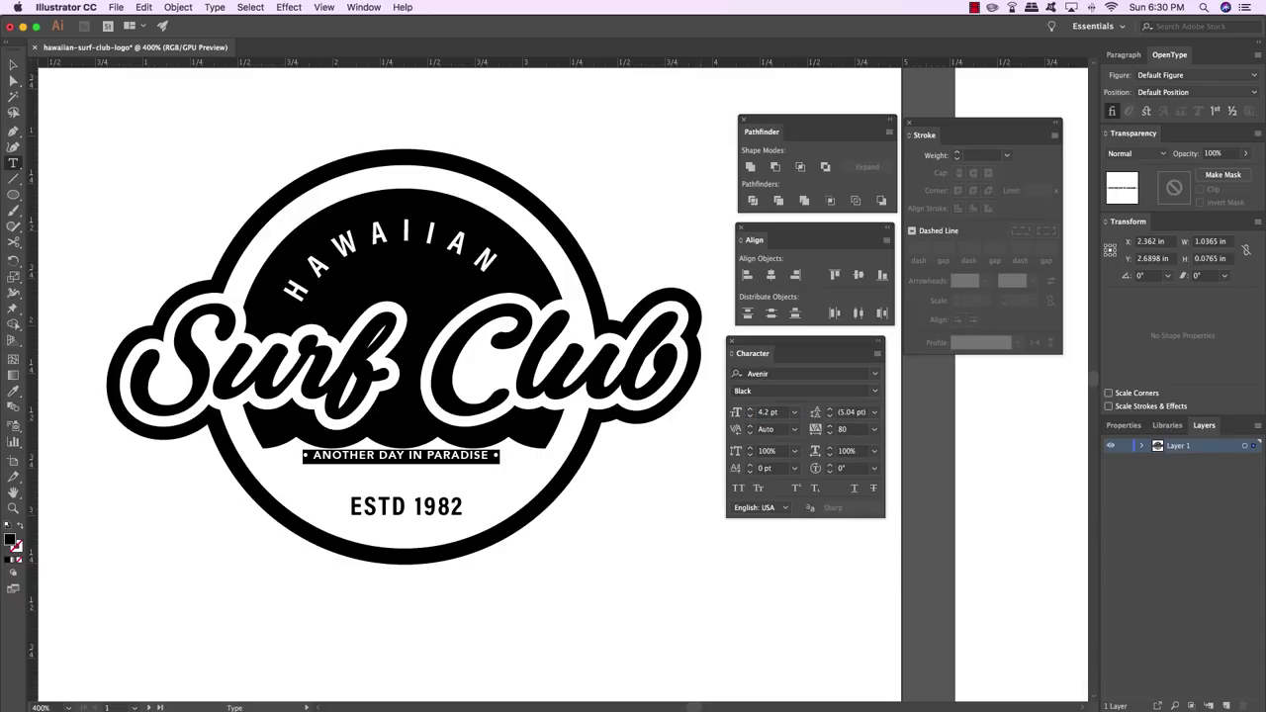
click(852, 429)
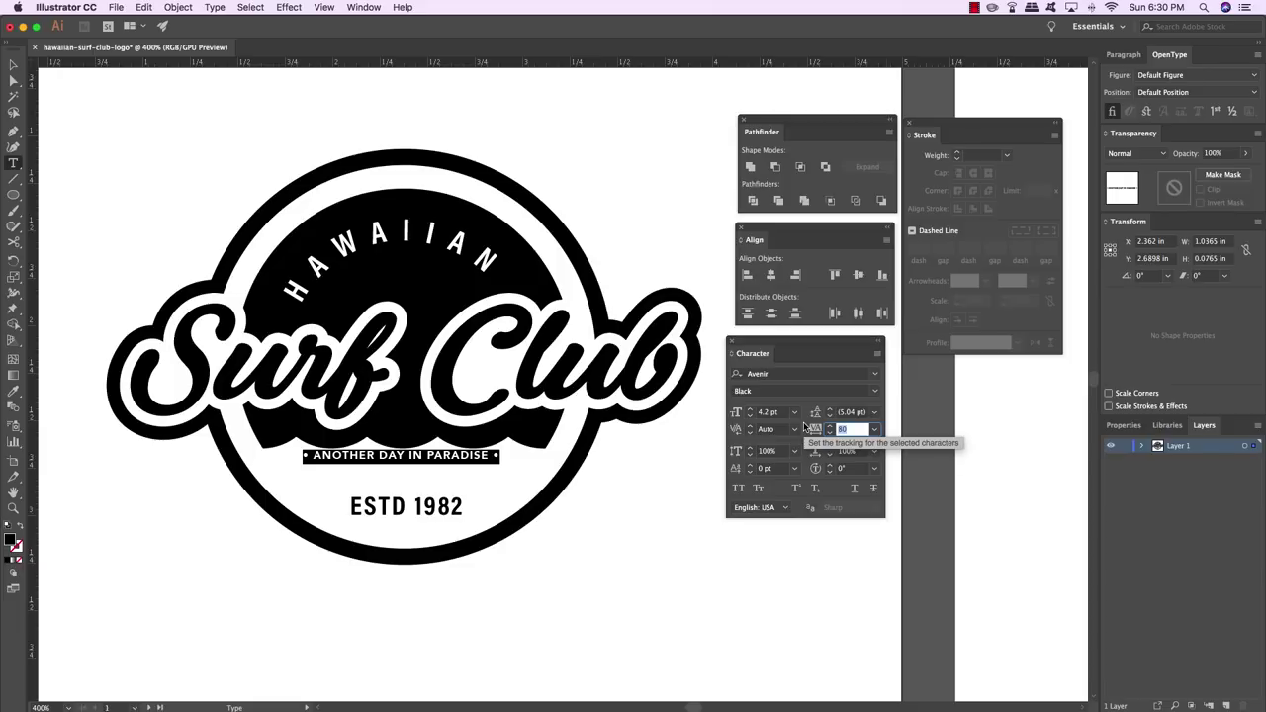
text(140)
key(Return)
key(Escape)
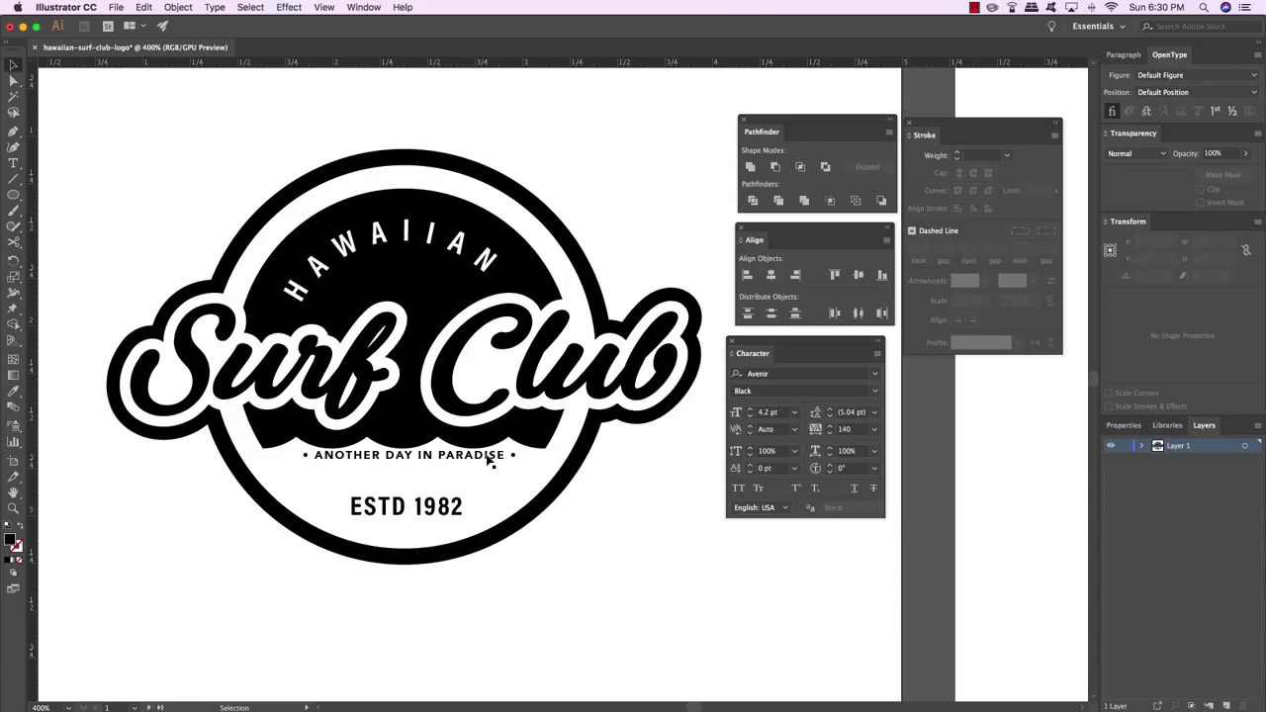
Move the tagline down to sit just above ESTD 1982
drag(486, 459, 486, 477)
click(621, 594)
scroll(598, 587, up, 1)
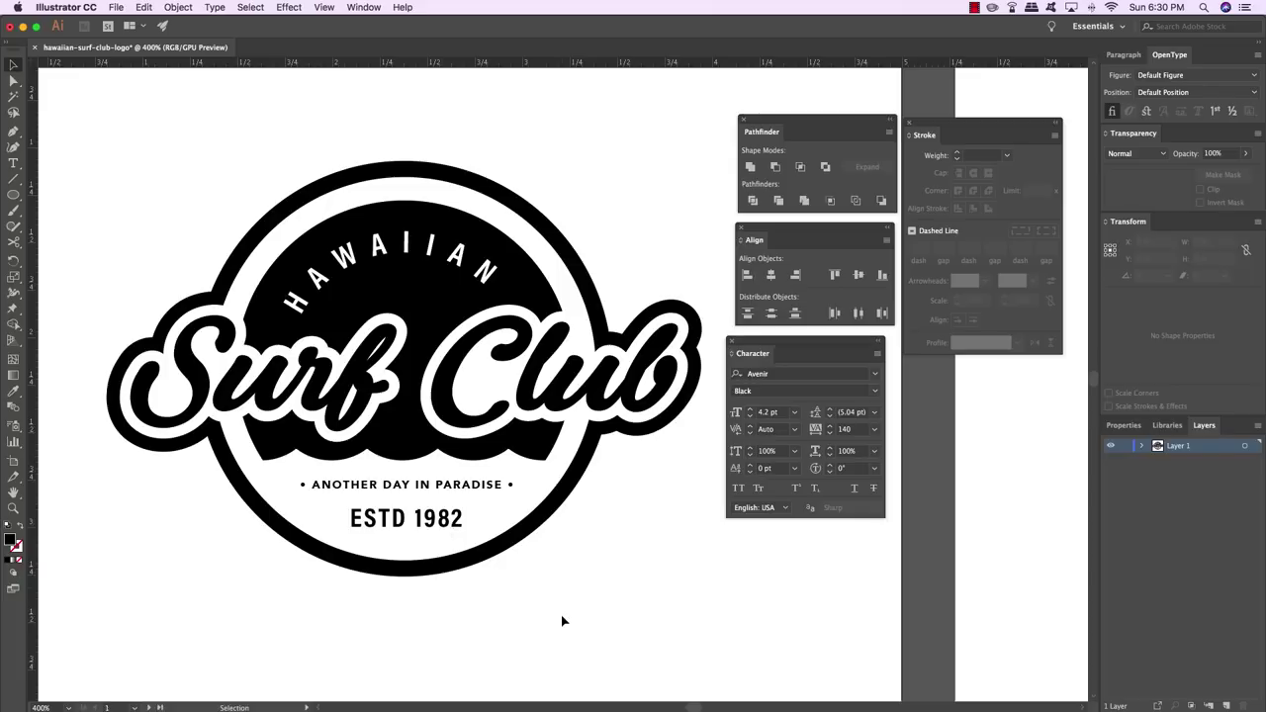
scroll(554, 608, down, 2)
scroll(514, 598, left, 1)
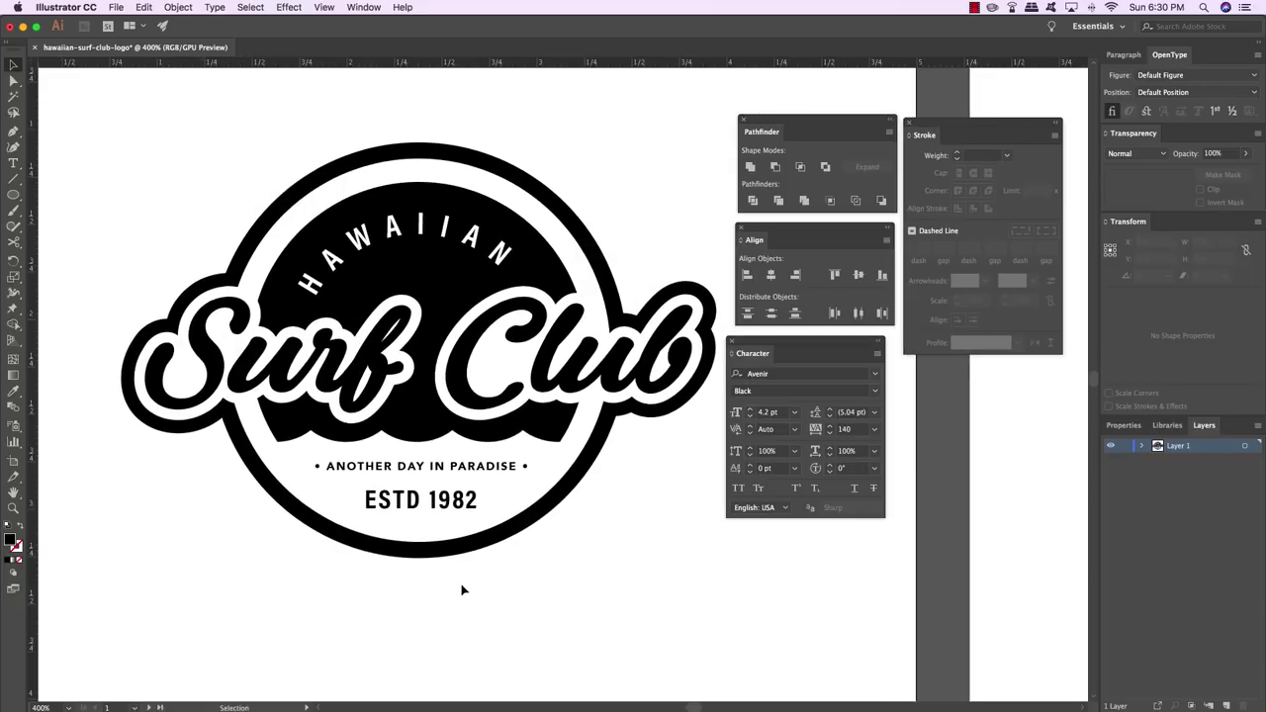
Unlock all locked Surf Club artwork with Object > Unlock All
click(173, 7)
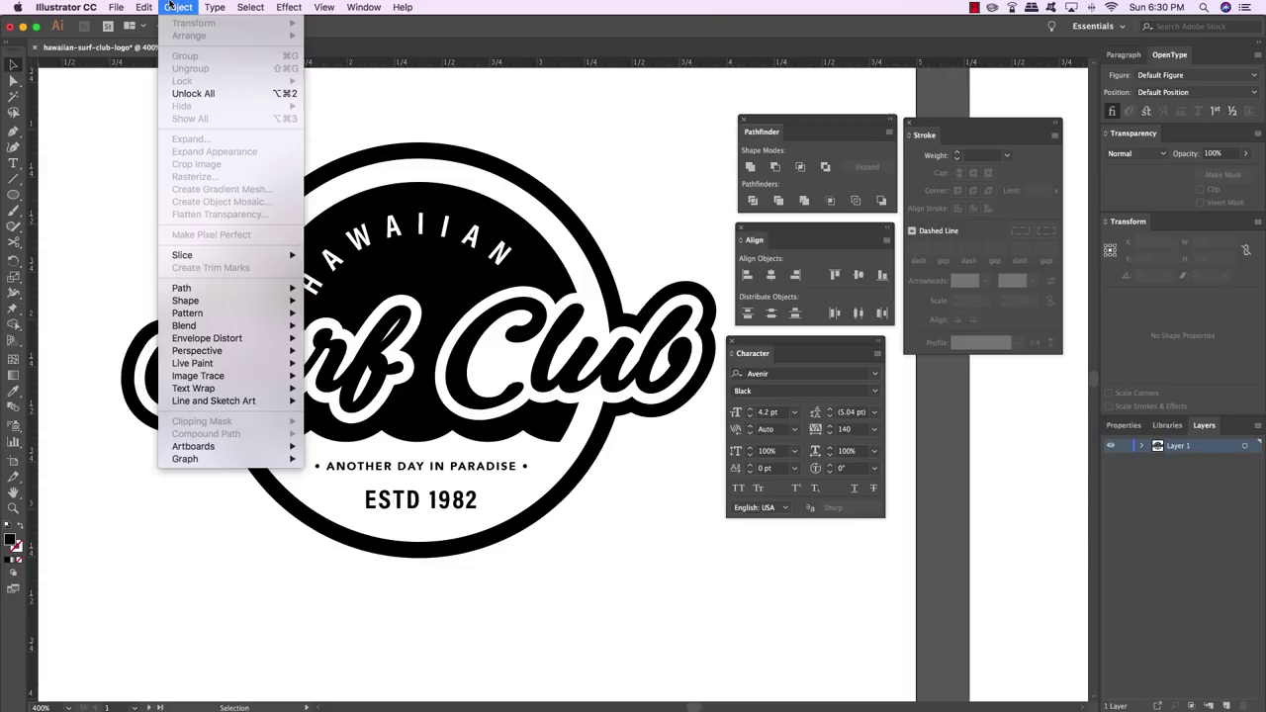
click(228, 94)
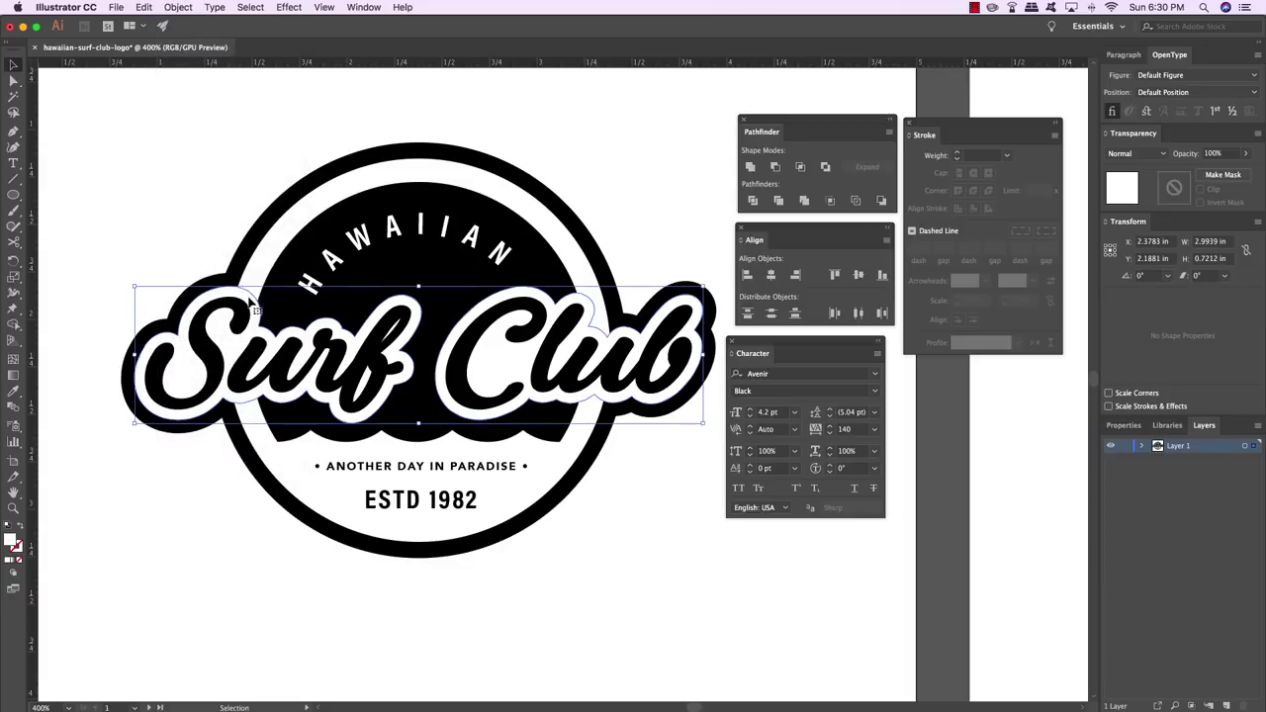
click(162, 209)
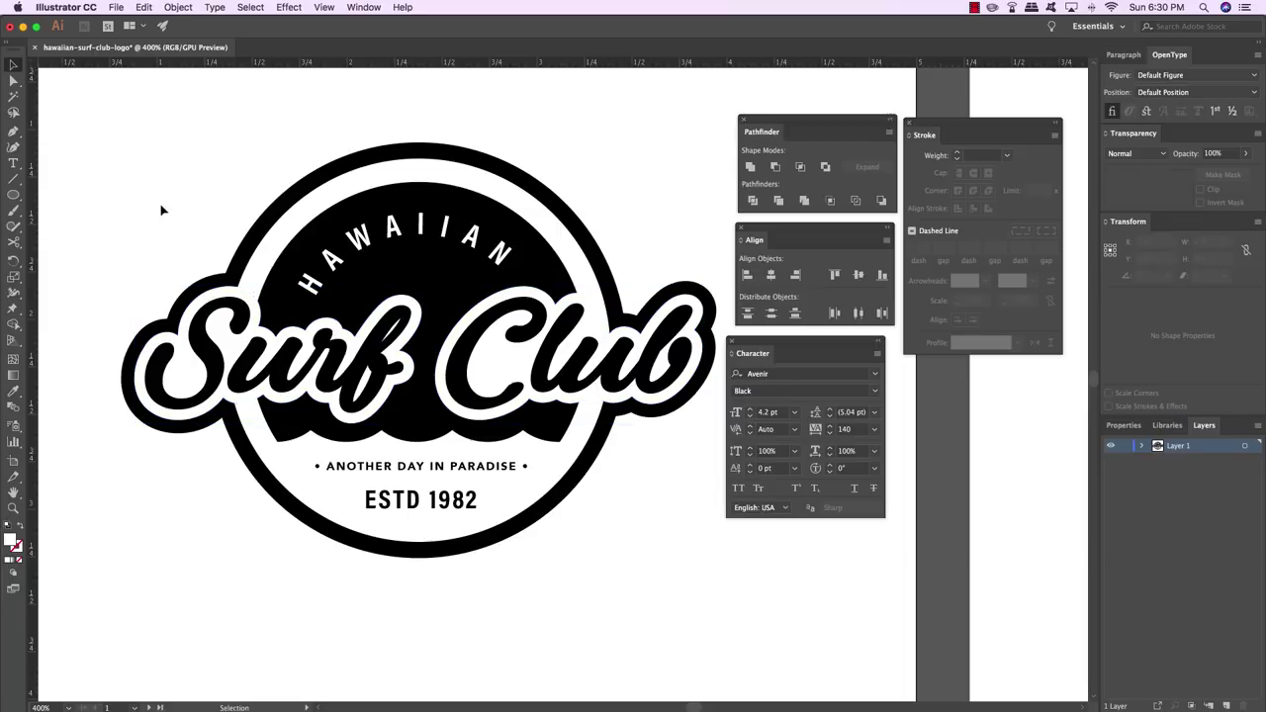
scroll(167, 198, left, 1)
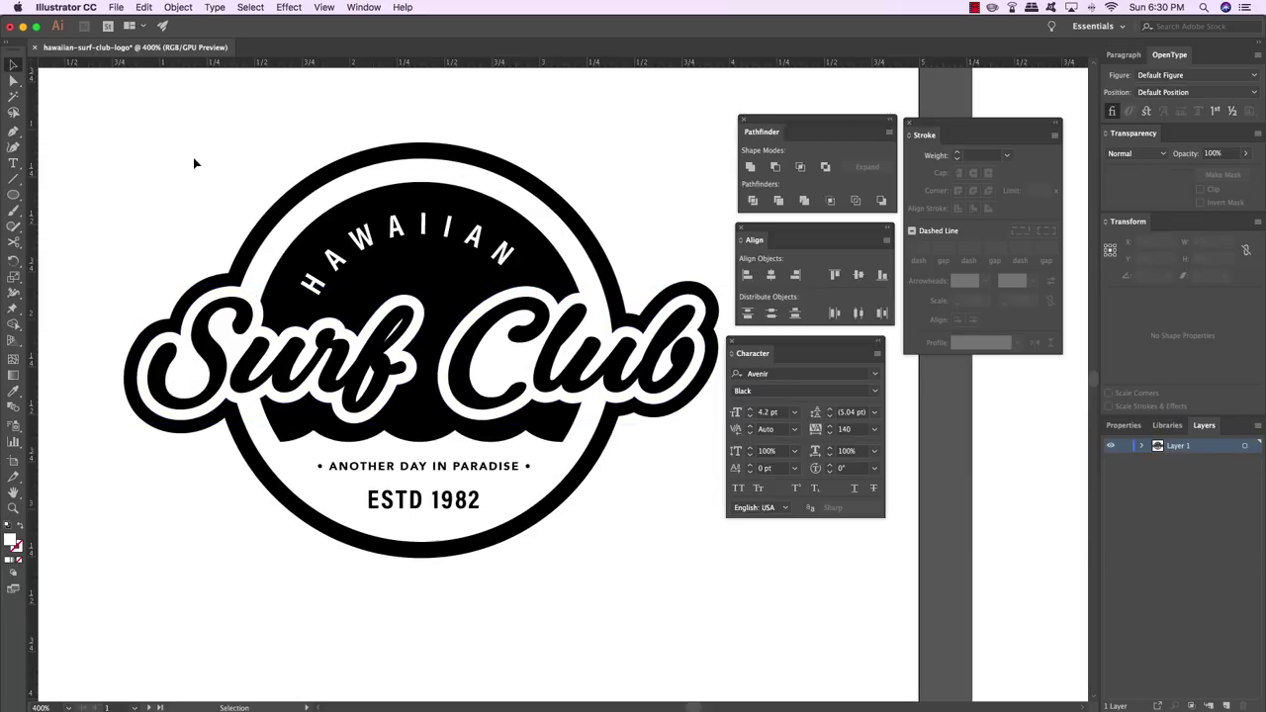
Select the whole badge and align all its elements horizontally centred
drag(172, 122, 692, 627)
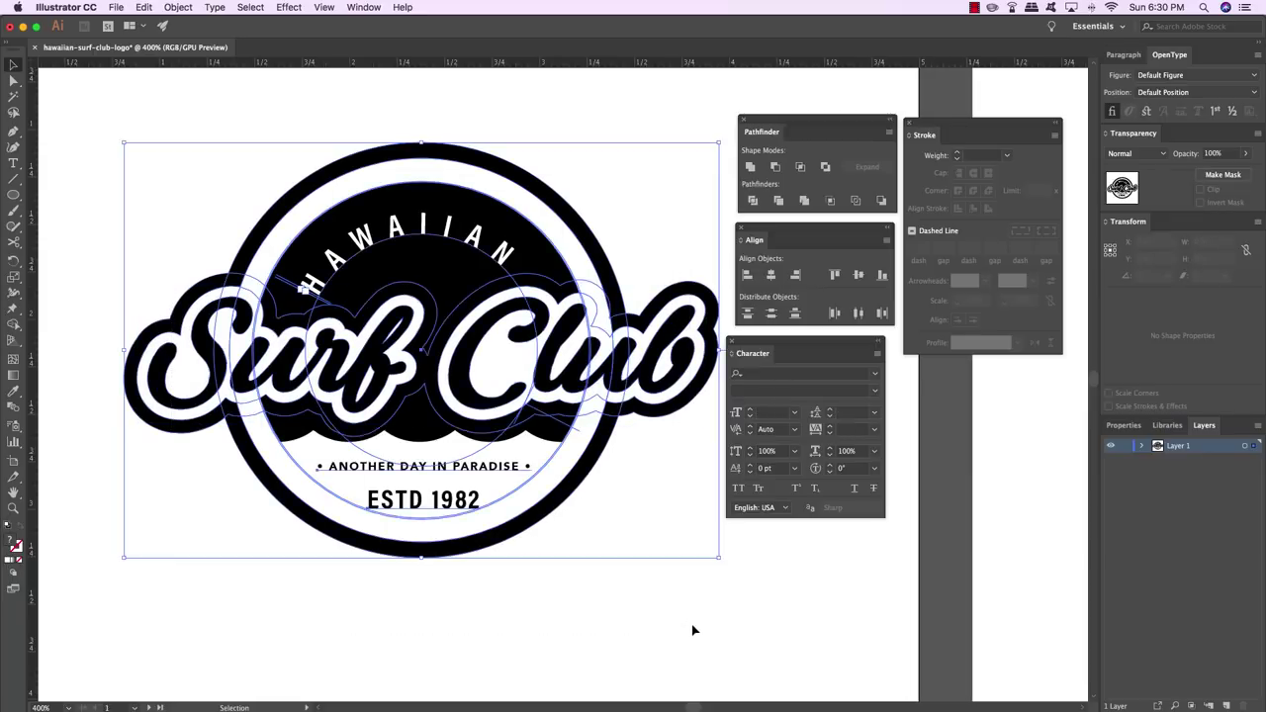
scroll(506, 356, left, 5)
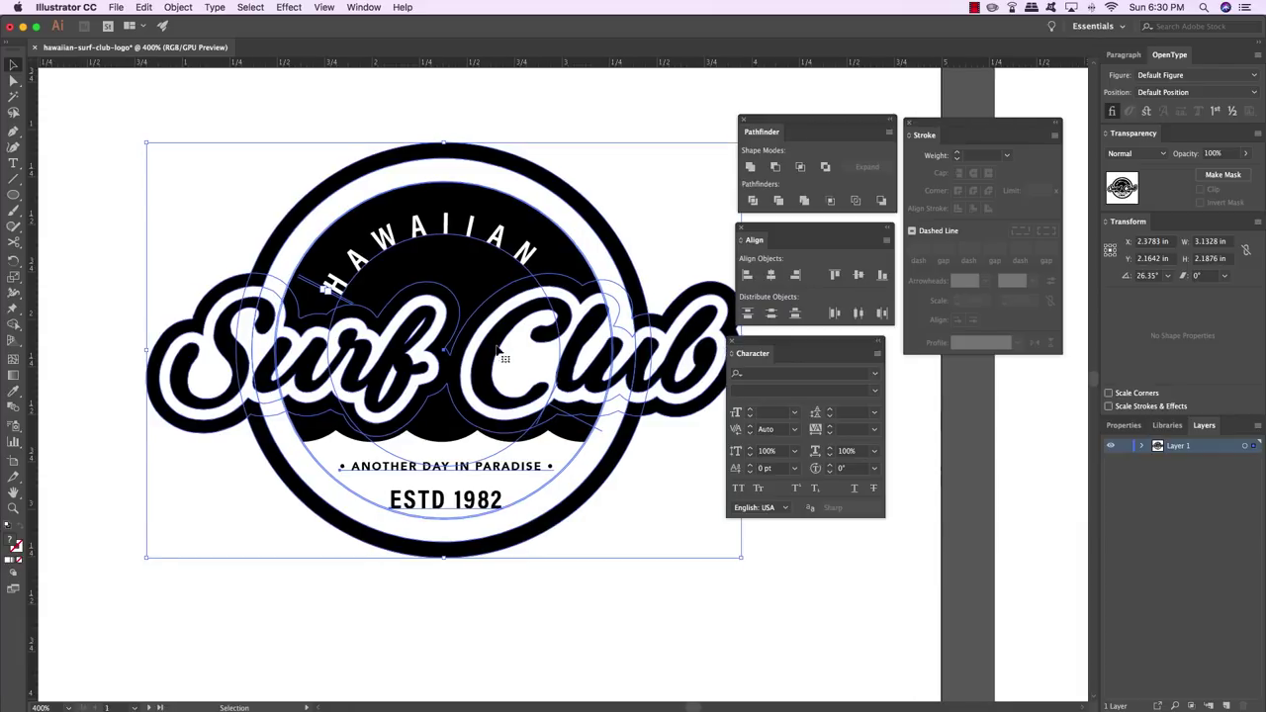
click(772, 276)
click(554, 644)
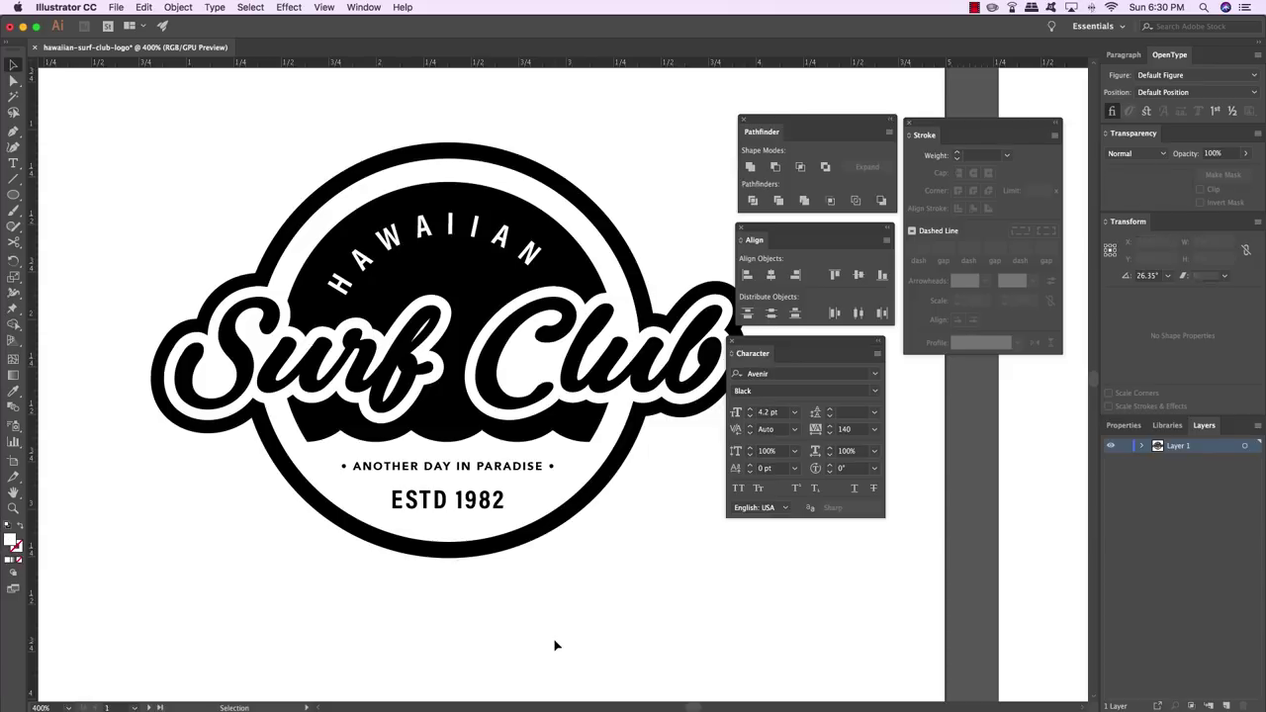
Zoom out and pan until the empty second artboard shows beside the badge
key(super+minus)
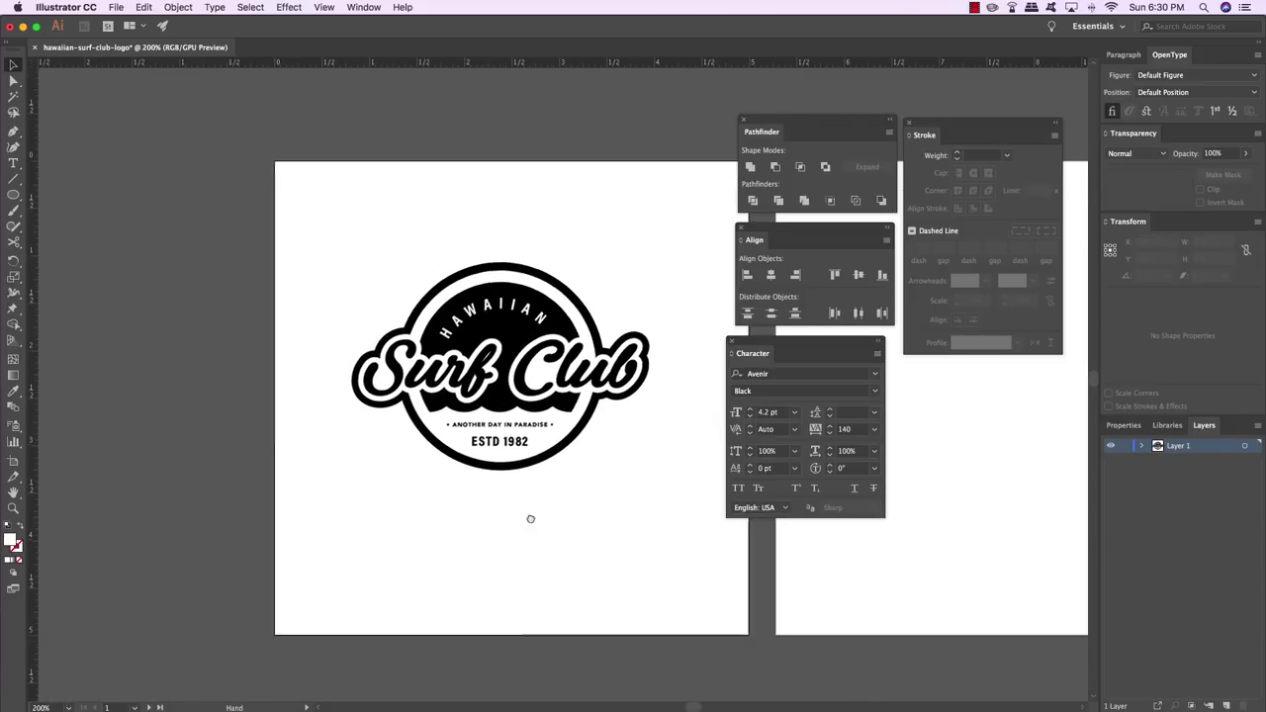
scroll(530, 517, right, 3)
scroll(530, 517, up, 2)
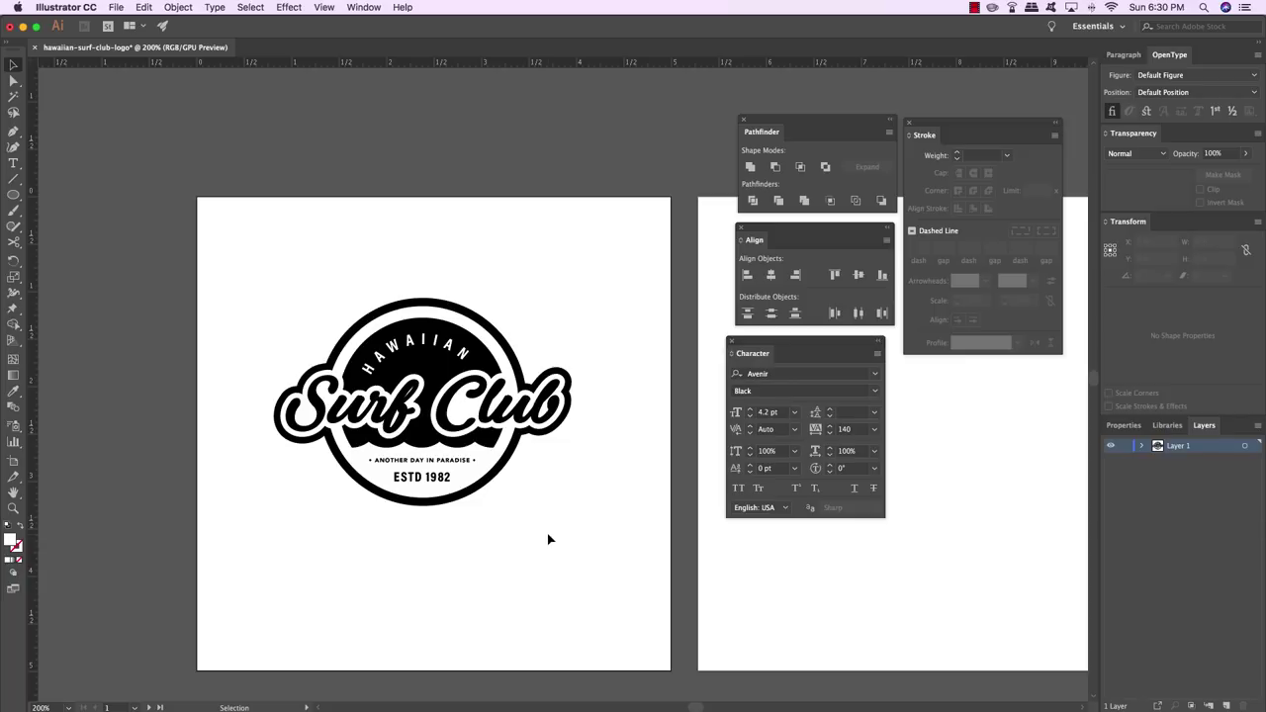
click(444, 481)
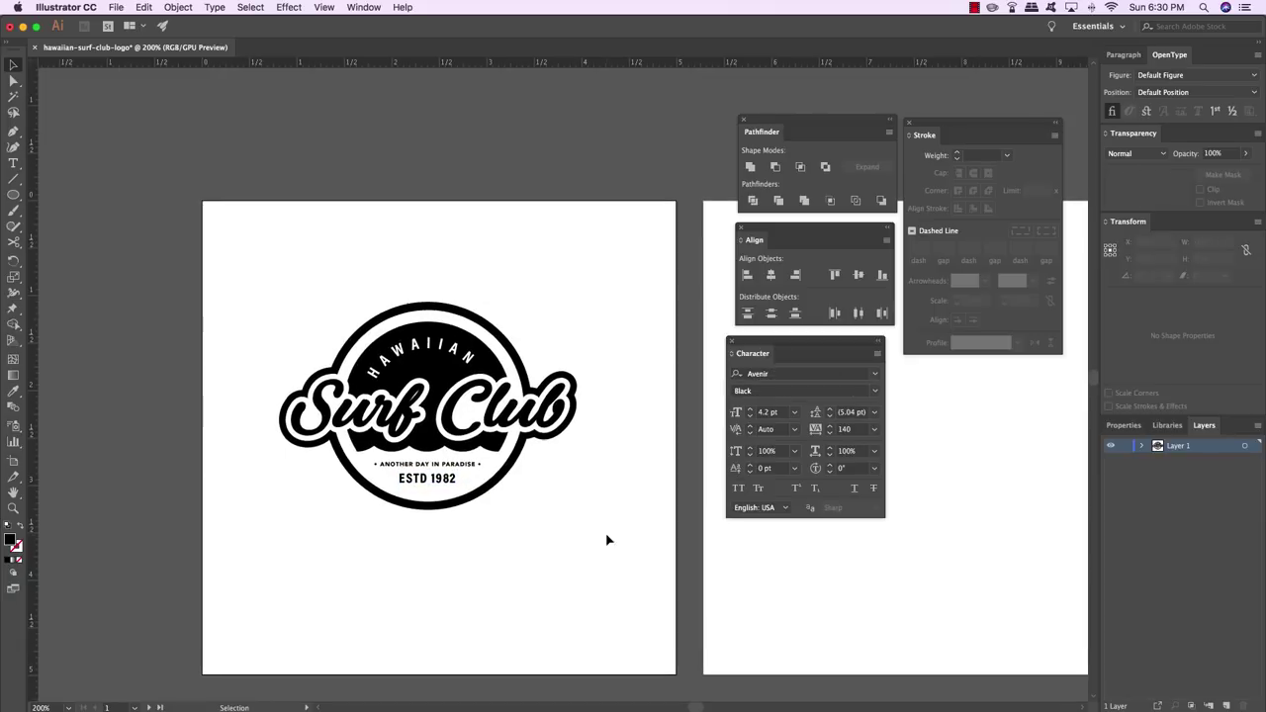
drag(608, 540, 398, 495)
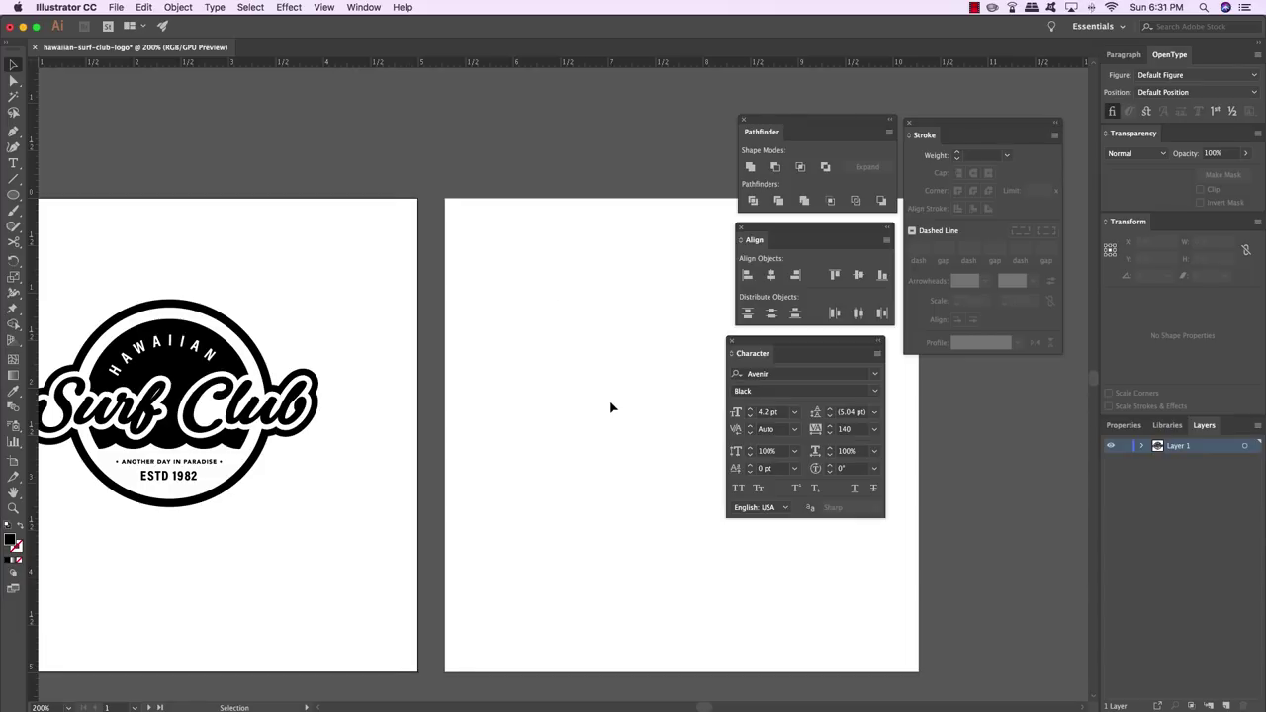
scroll(605, 400, left, 1)
scroll(573, 341, right, 1)
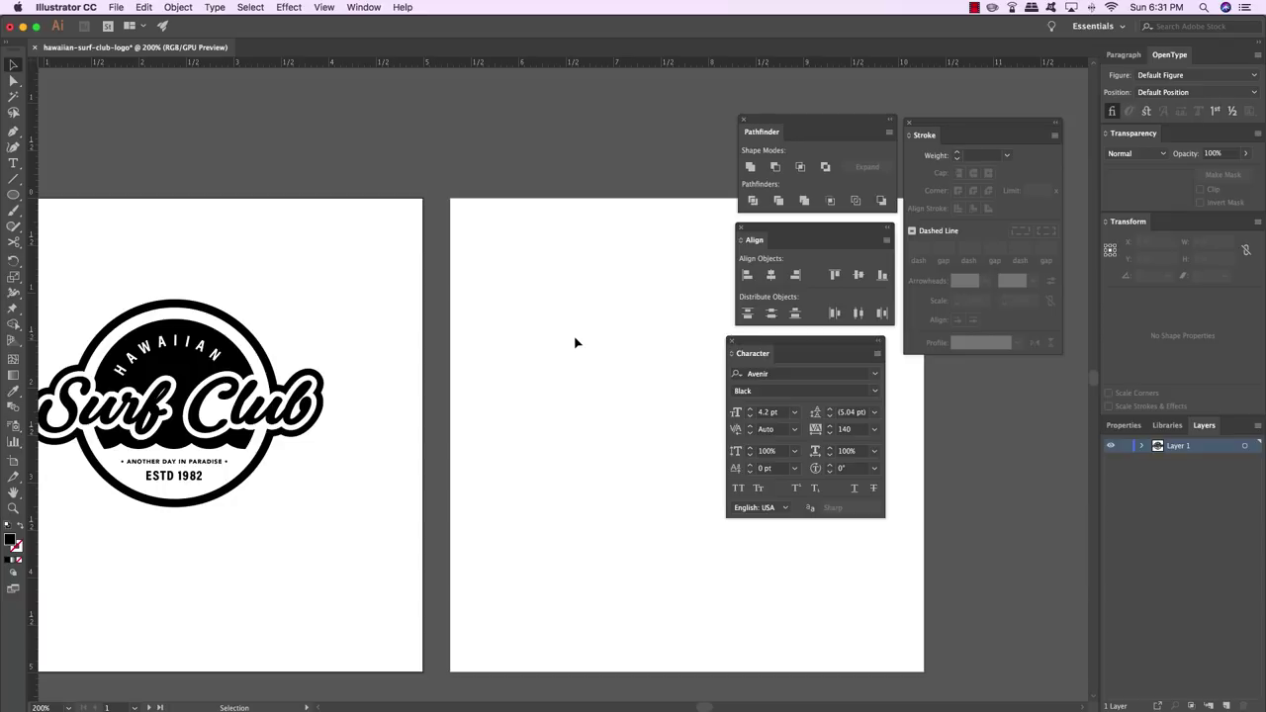
Draw a tall ellipse on the second artboard and nudge it into place
key(l)
drag(500, 277, 571, 494)
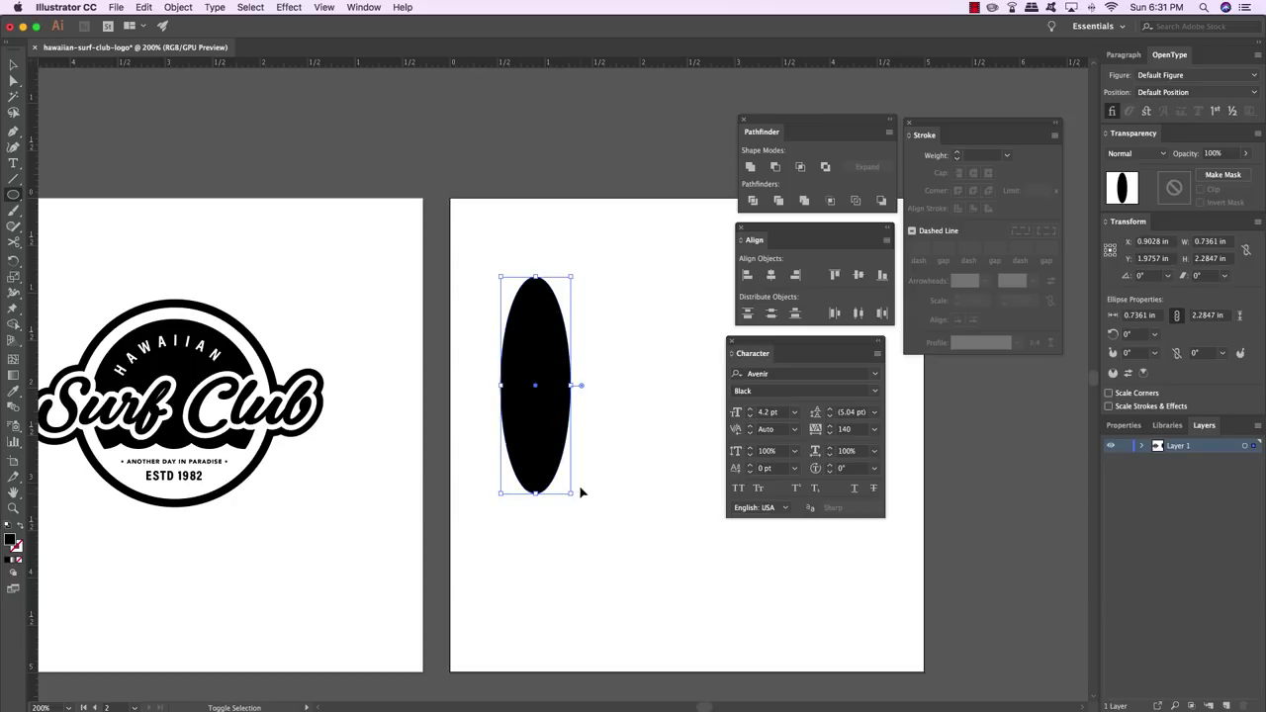
key(super+shift+a)
key(v)
drag(549, 443, 577, 467)
click(651, 338)
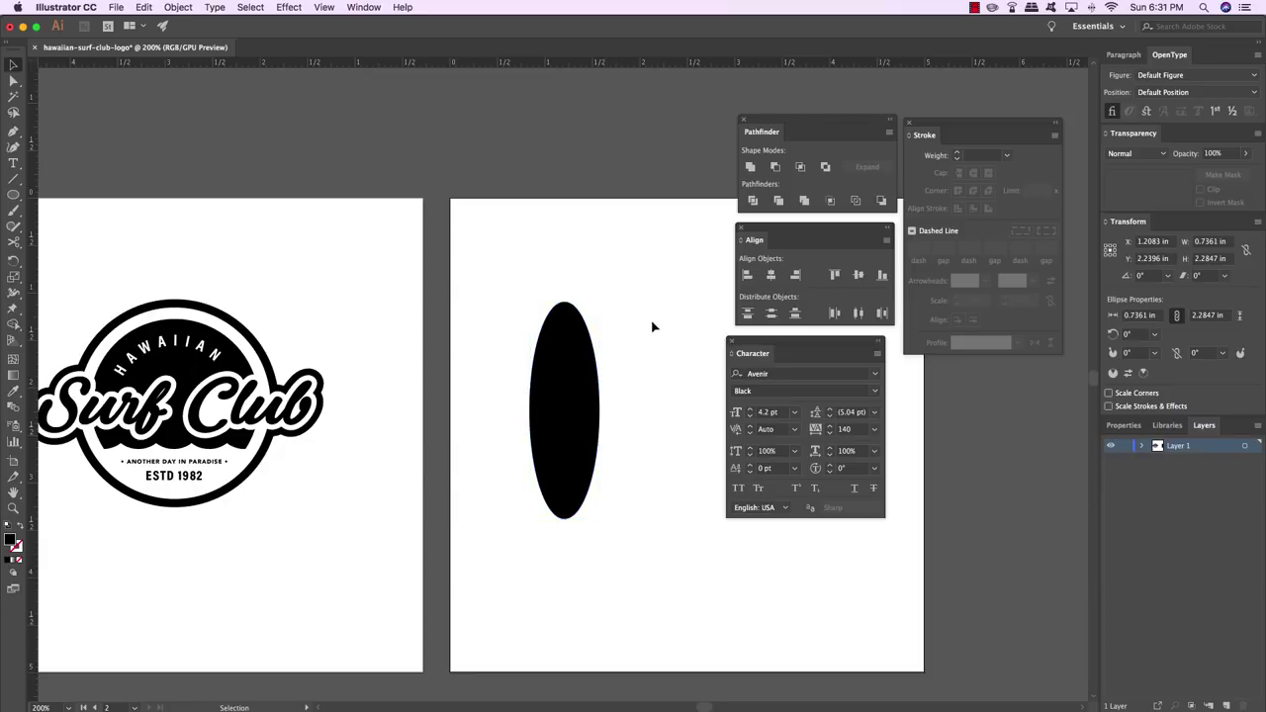
Draw a small circle below the ellipse and centre it horizontally under it
key(l)
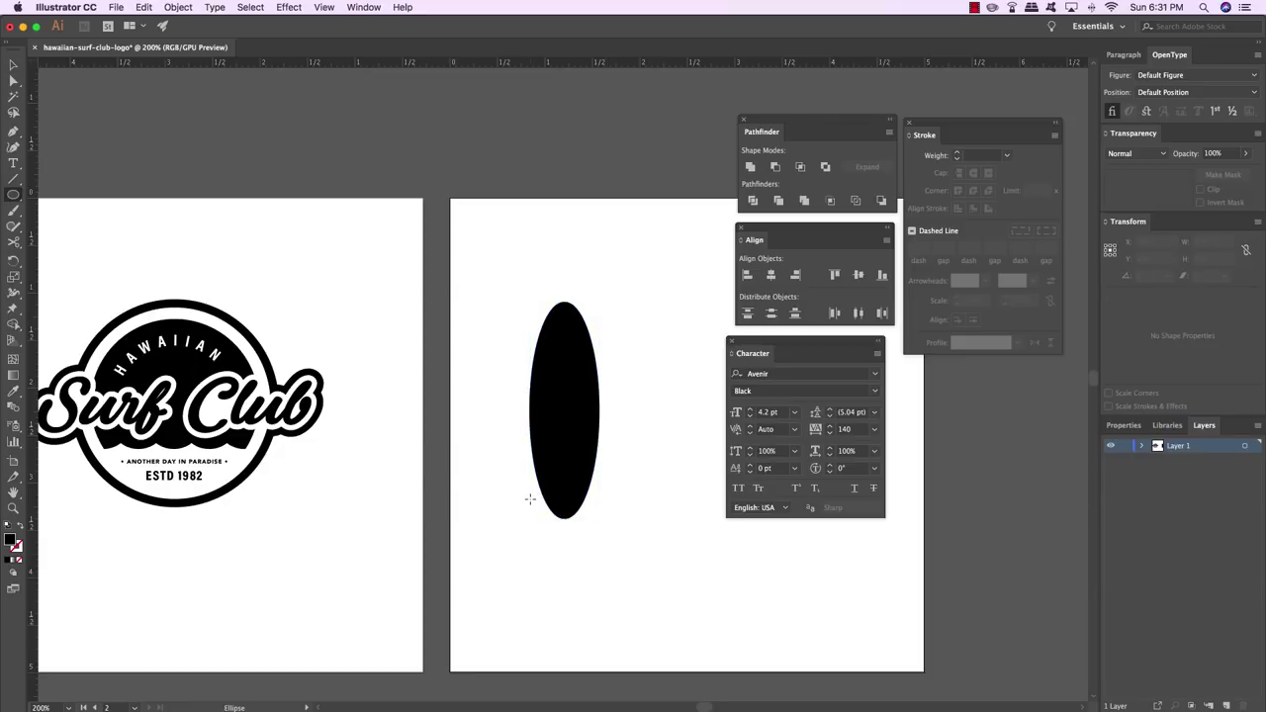
drag(532, 503, 580, 547)
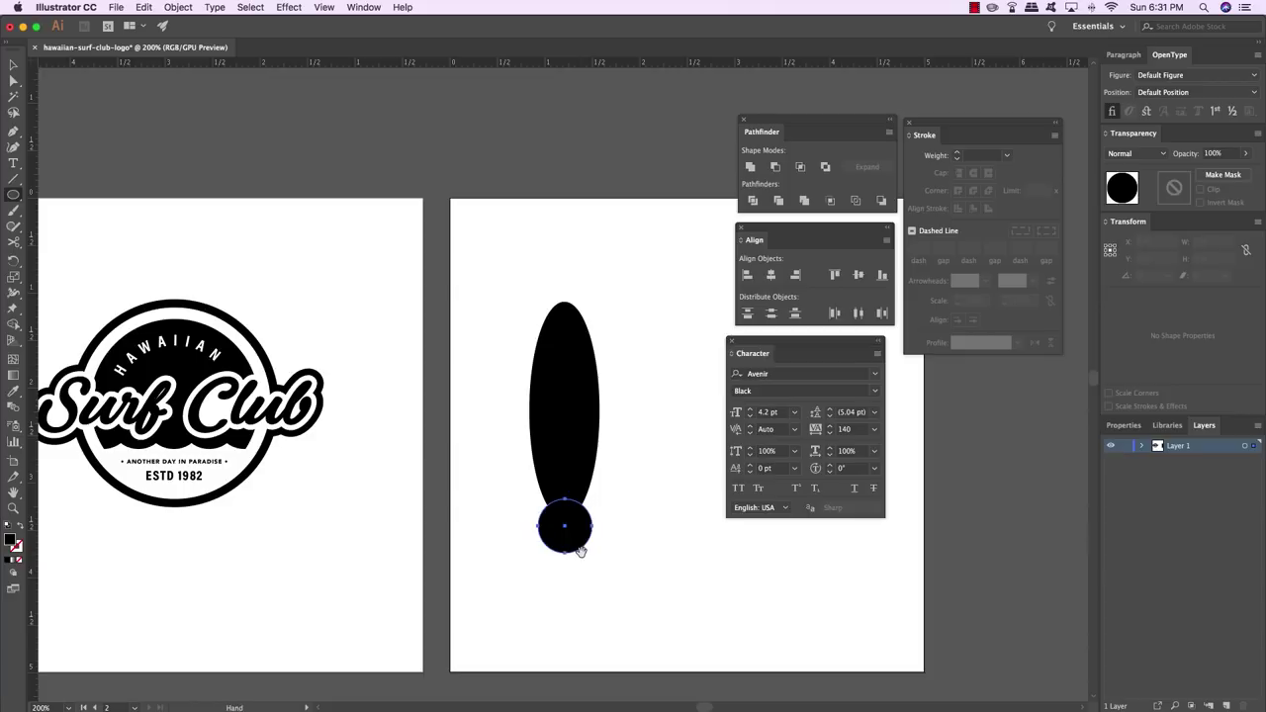
key(v)
click(639, 533)
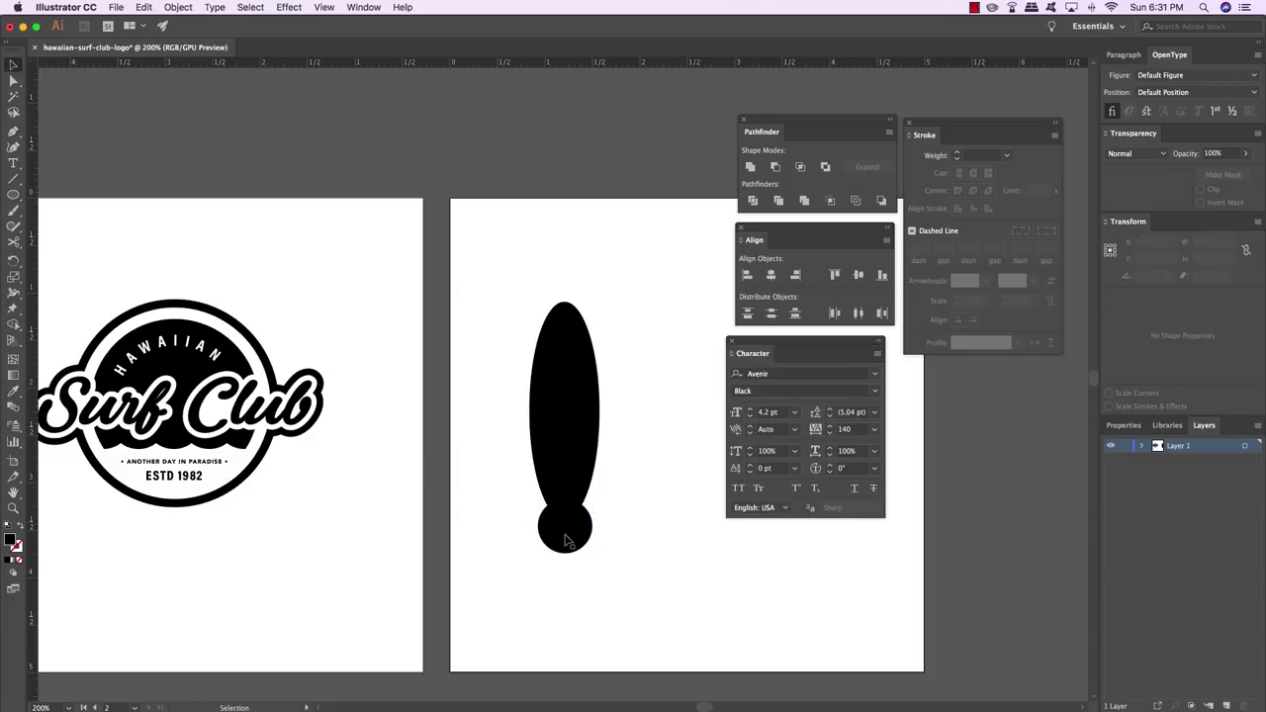
click(564, 534)
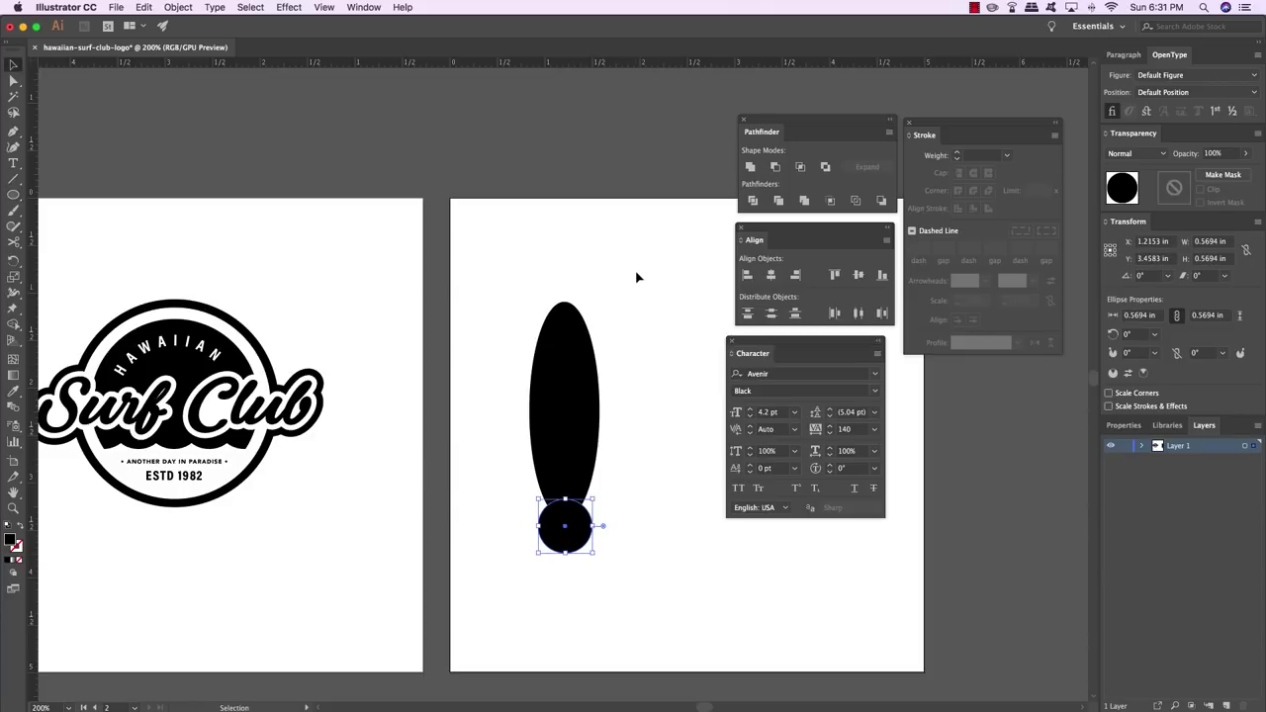
drag(648, 273, 511, 603)
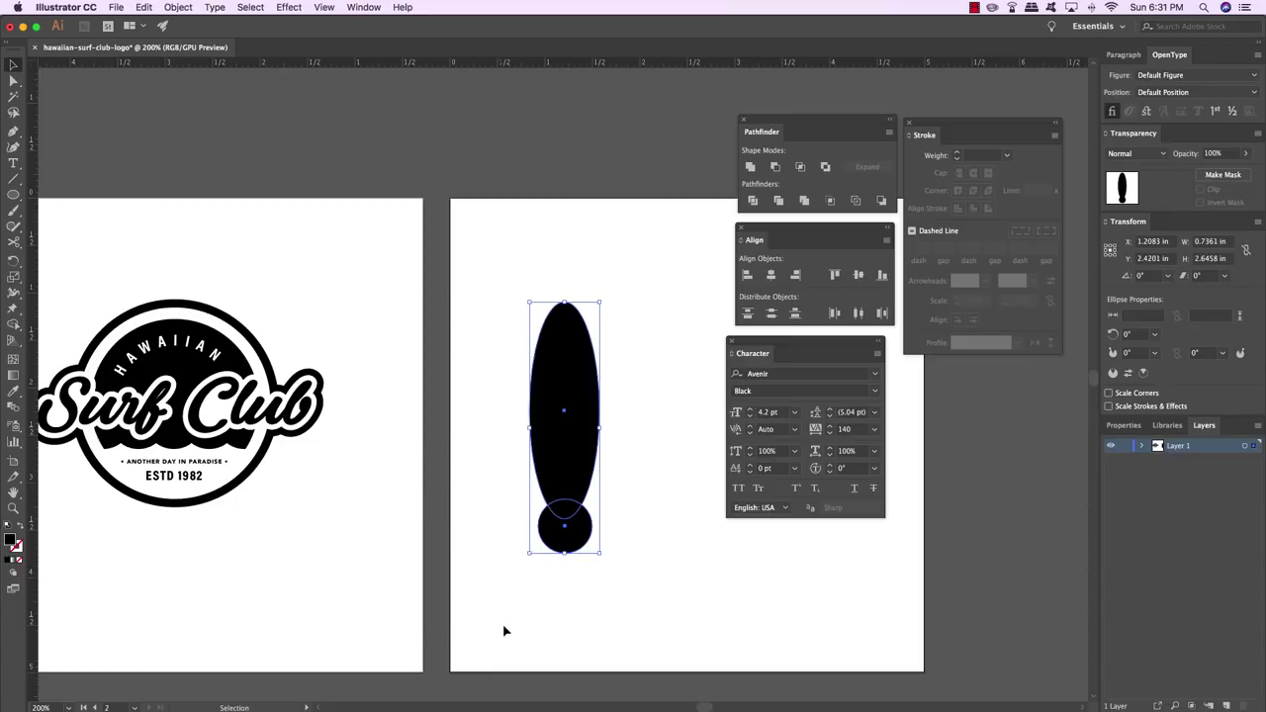
click(772, 275)
click(643, 411)
Make the small circle white using the Eyedropper
click(566, 539)
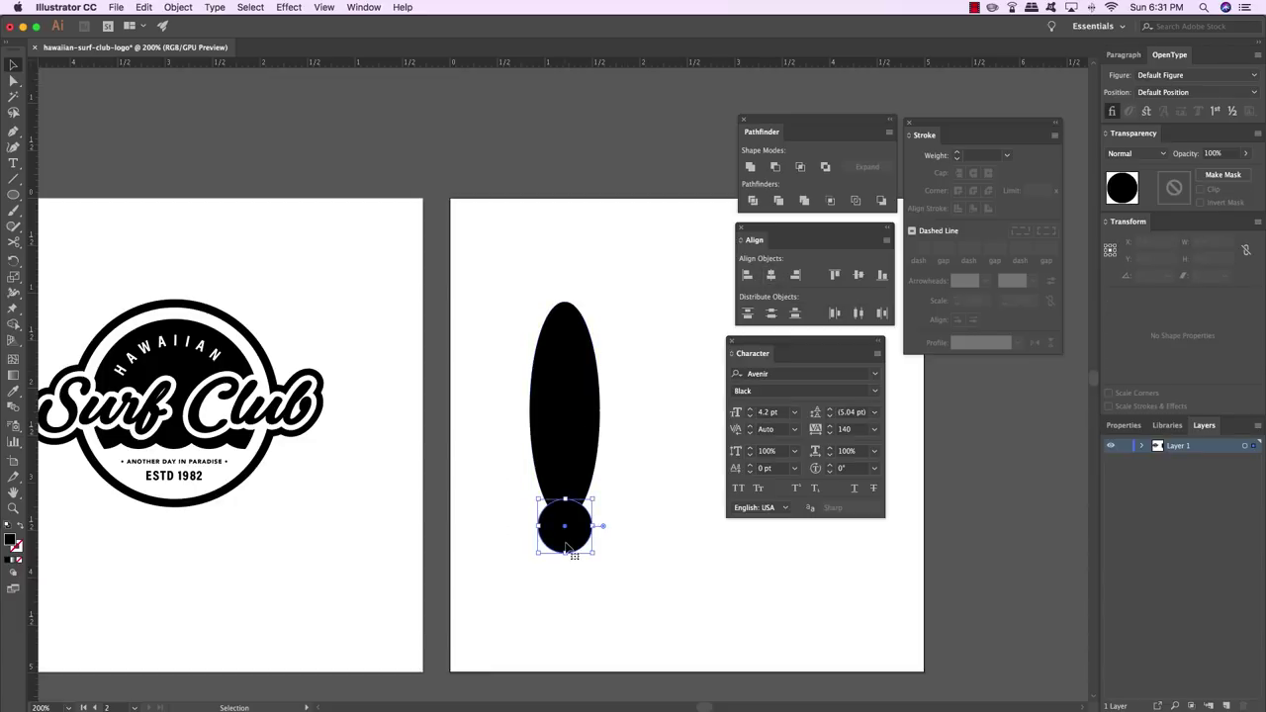
key(i)
click(522, 609)
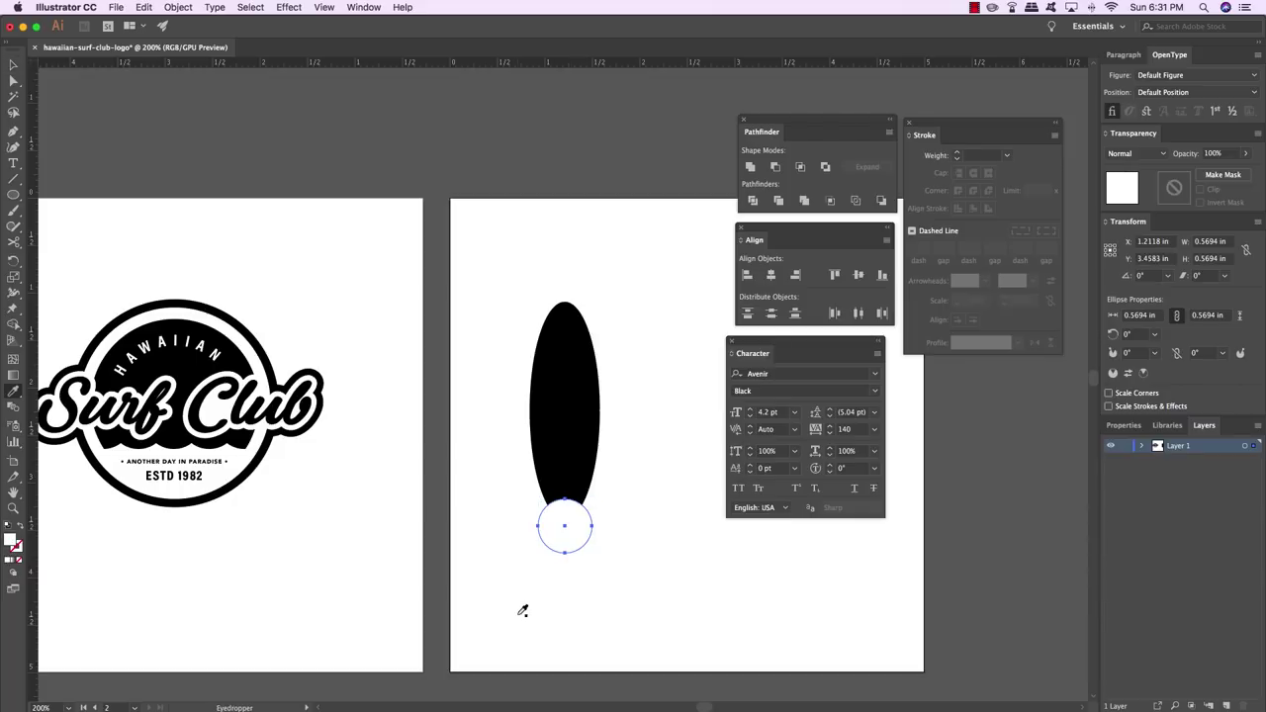
key(v)
click(632, 565)
Cut the circle from the ellipse's tail with Minus Front, then reposition and enlarge the board
drag(632, 534, 614, 551)
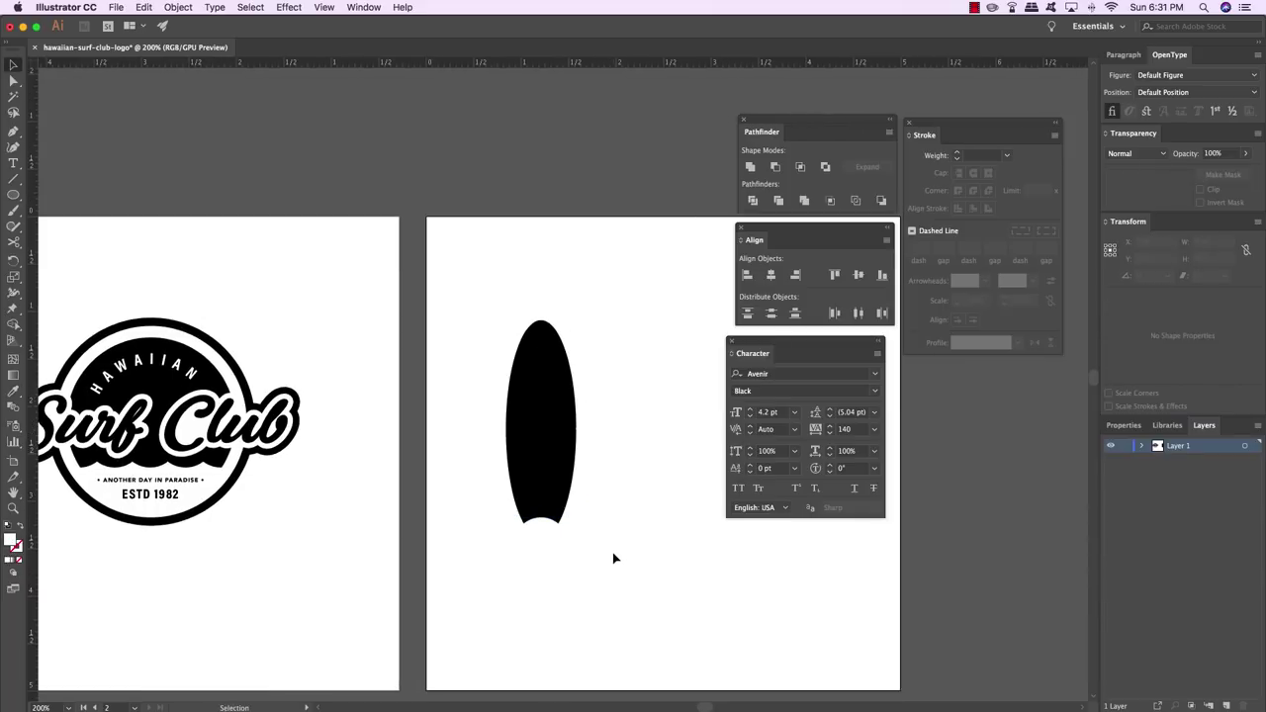
drag(619, 617, 479, 283)
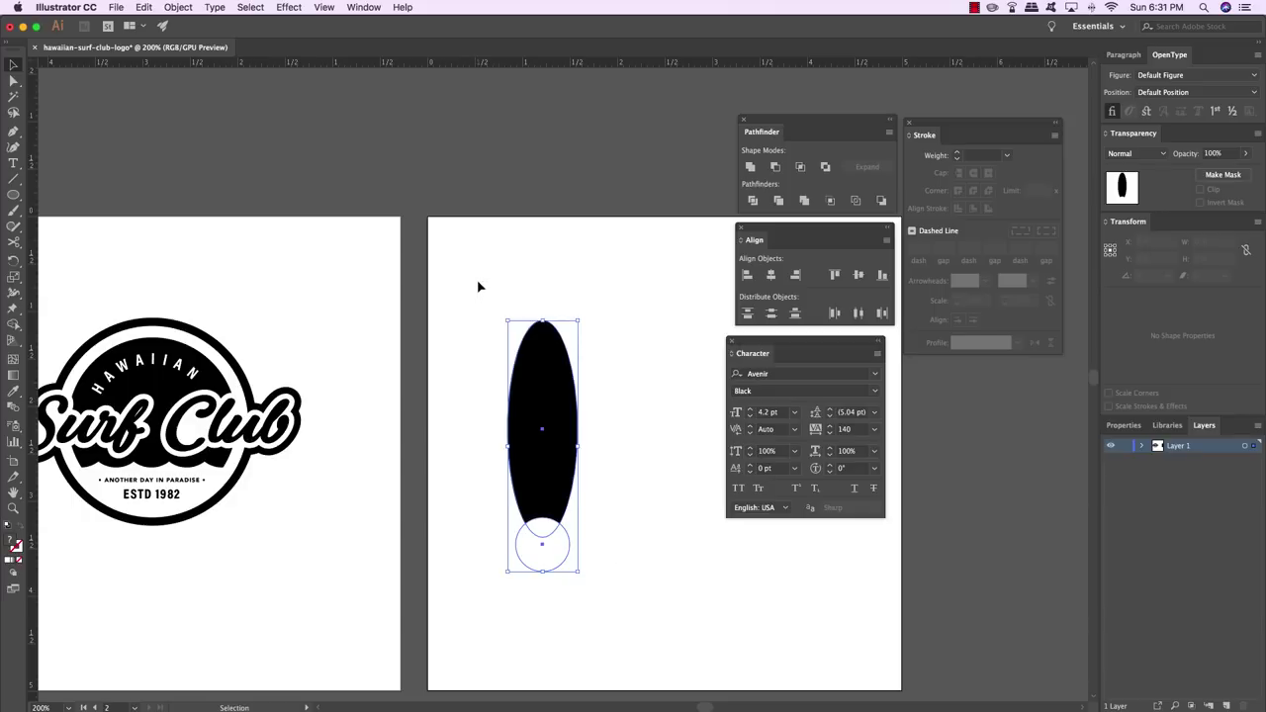
click(777, 168)
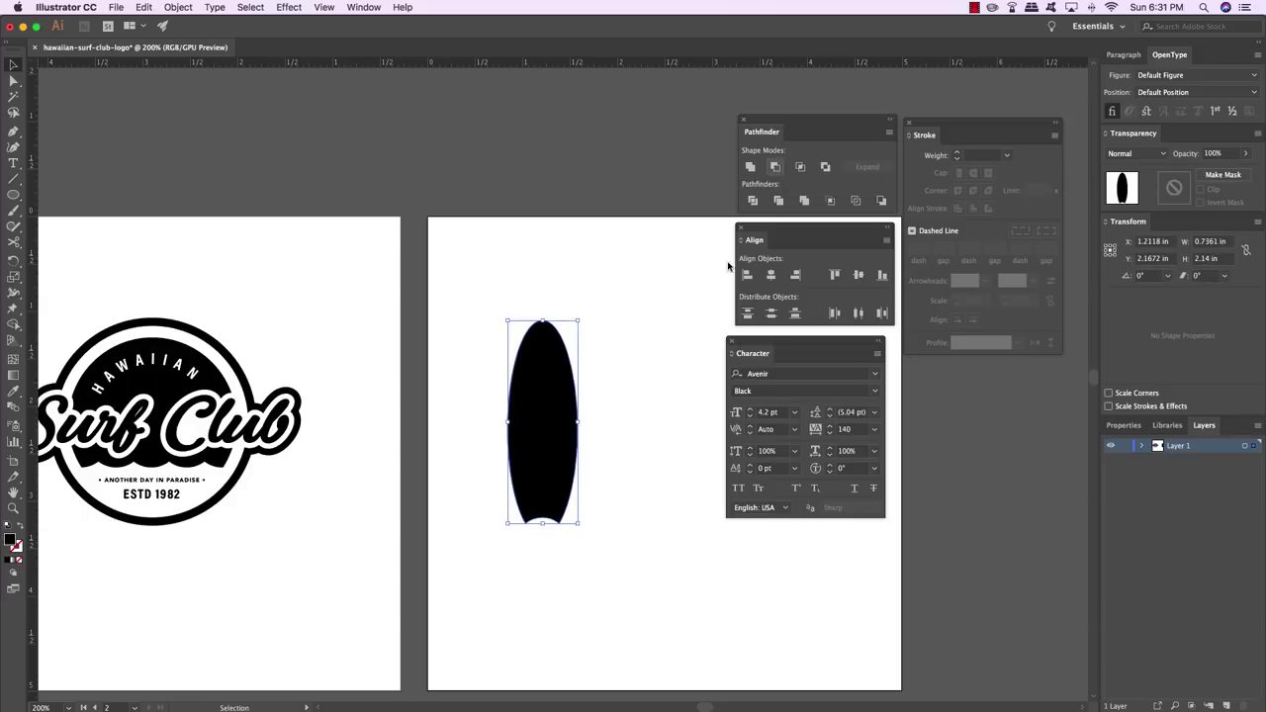
click(605, 419)
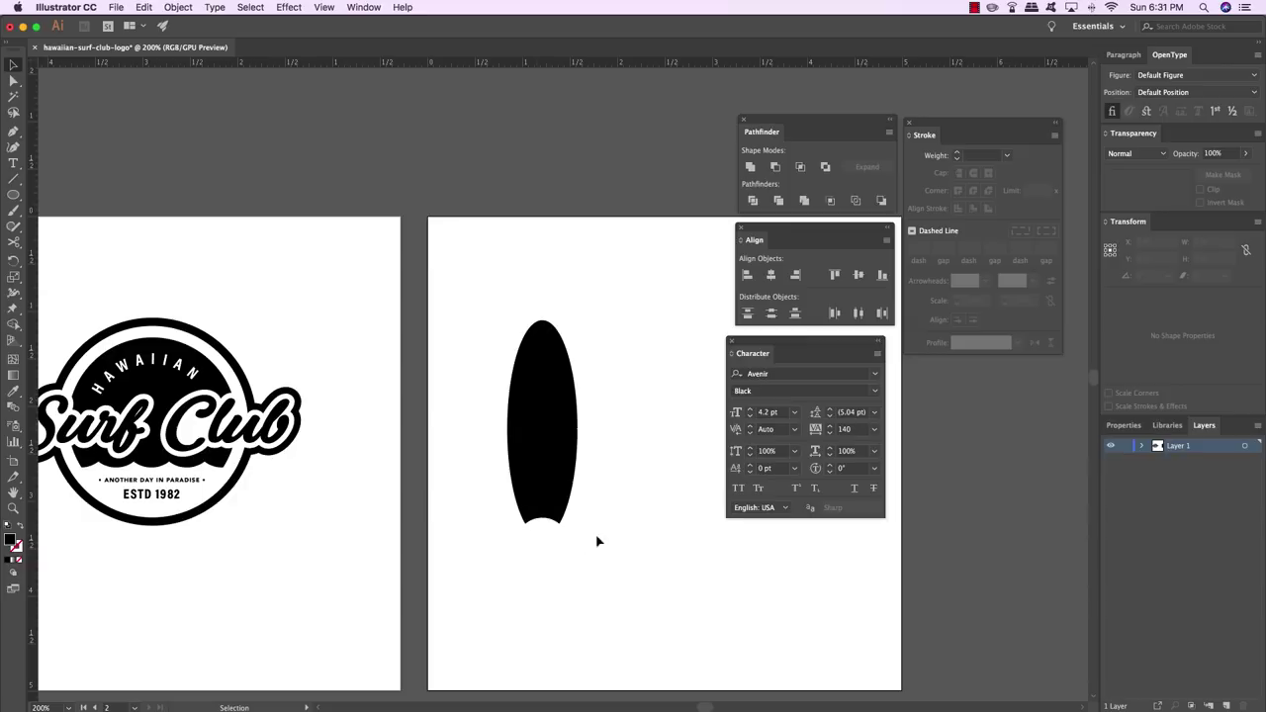
drag(545, 418, 529, 457)
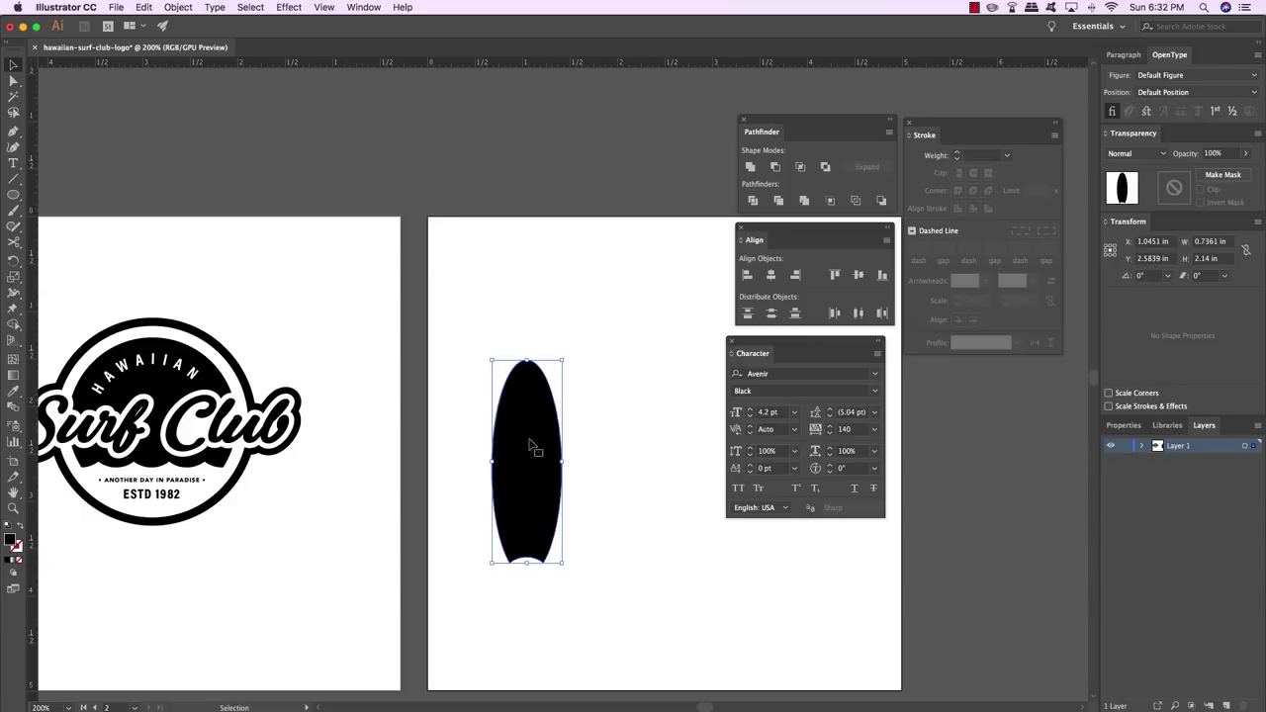
drag(561, 361, 571, 333)
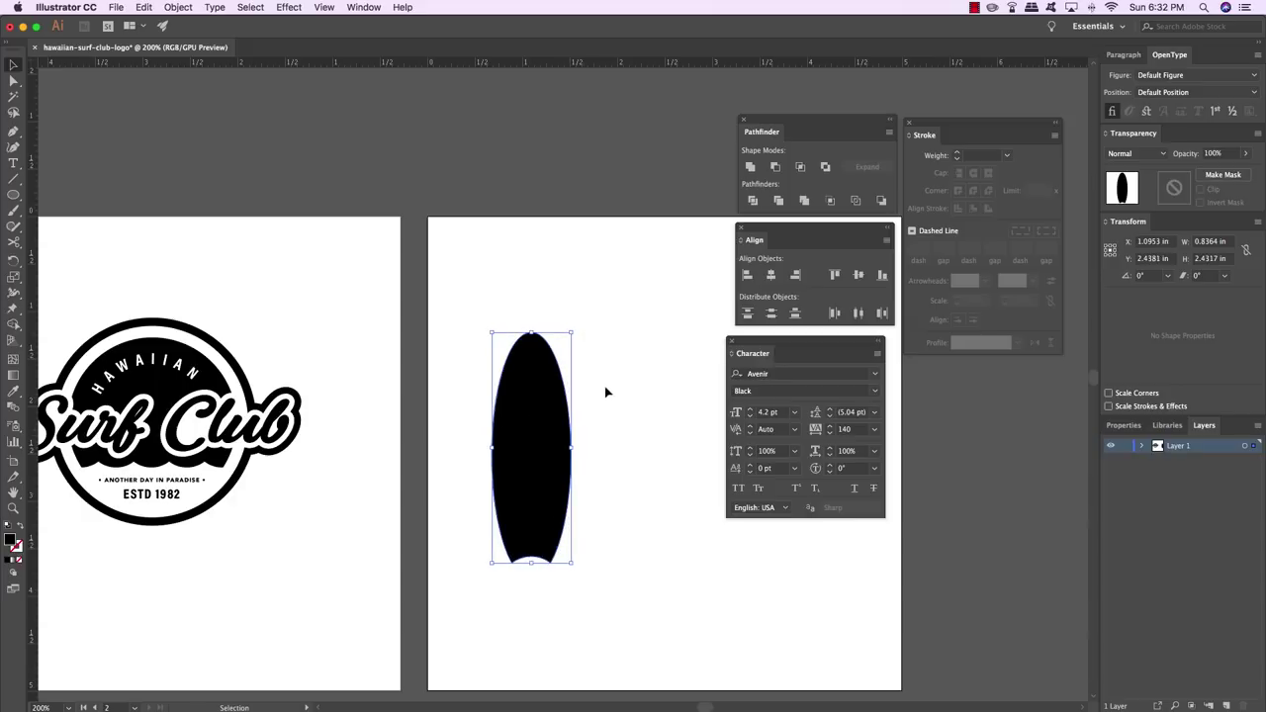
click(178, 7)
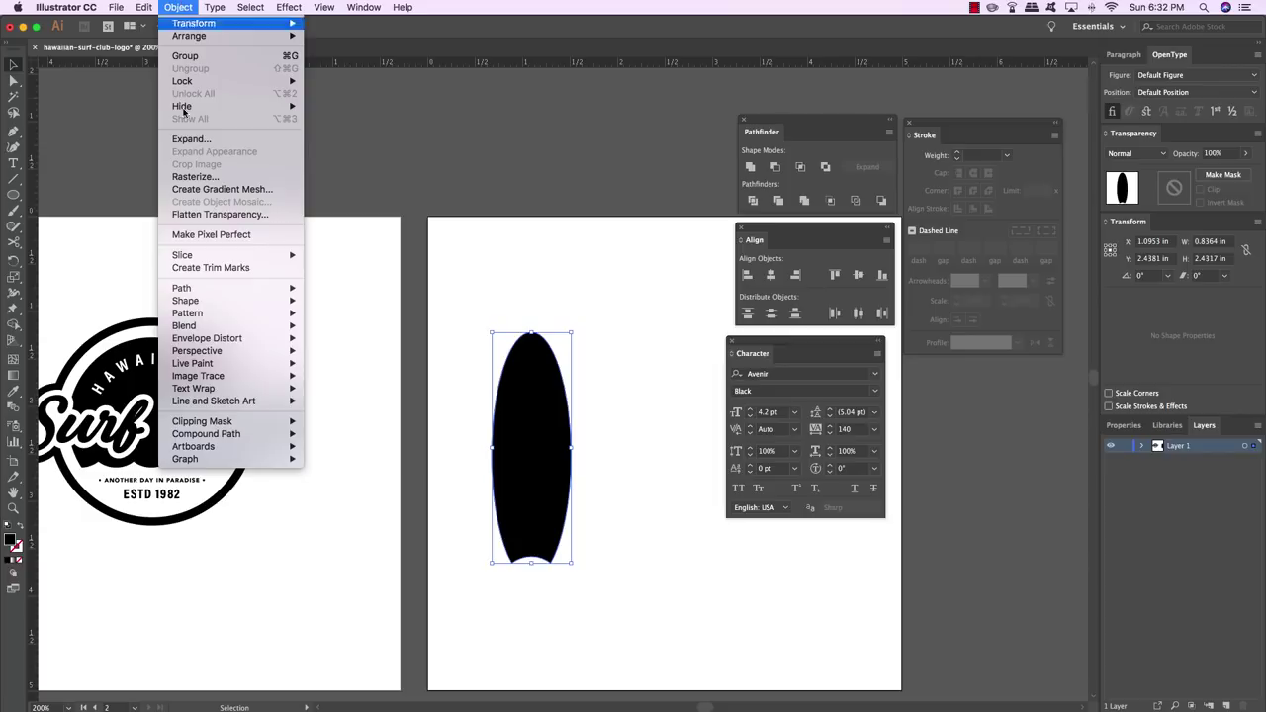
Create a -4 px inward offset copy of the surfboard and fill it white
mouse_move(219, 290)
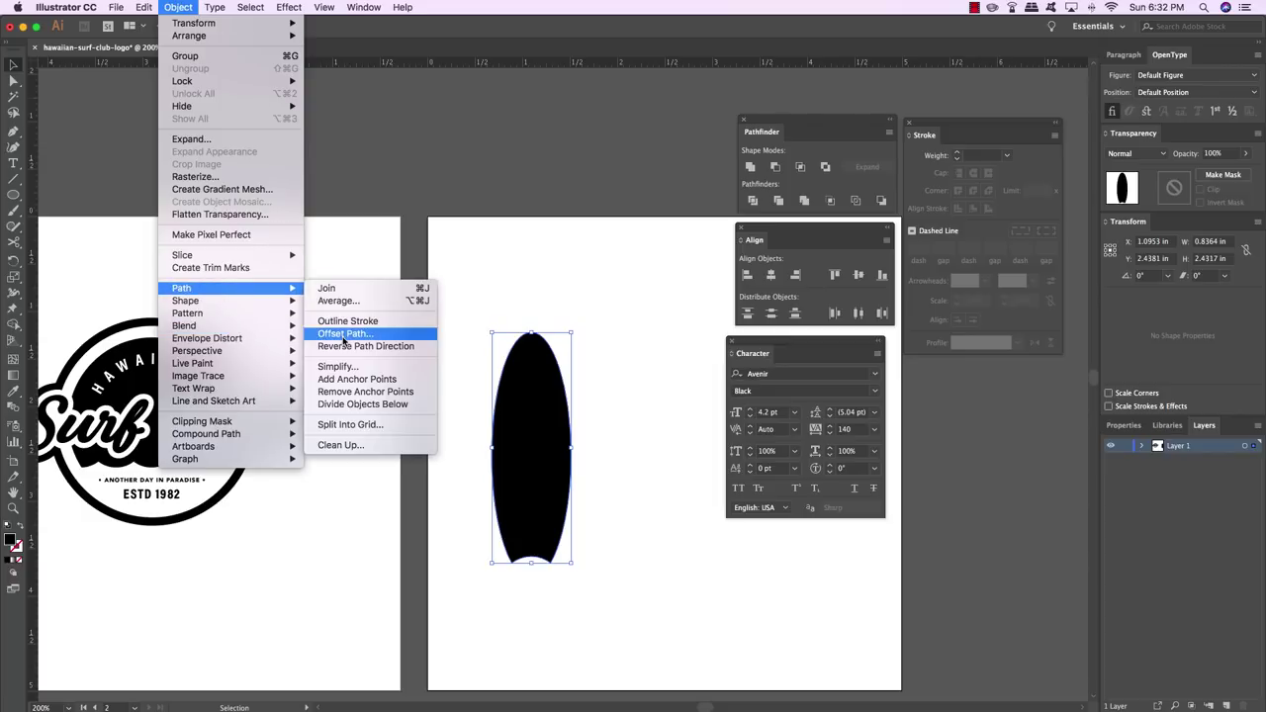
click(341, 334)
text(-4)
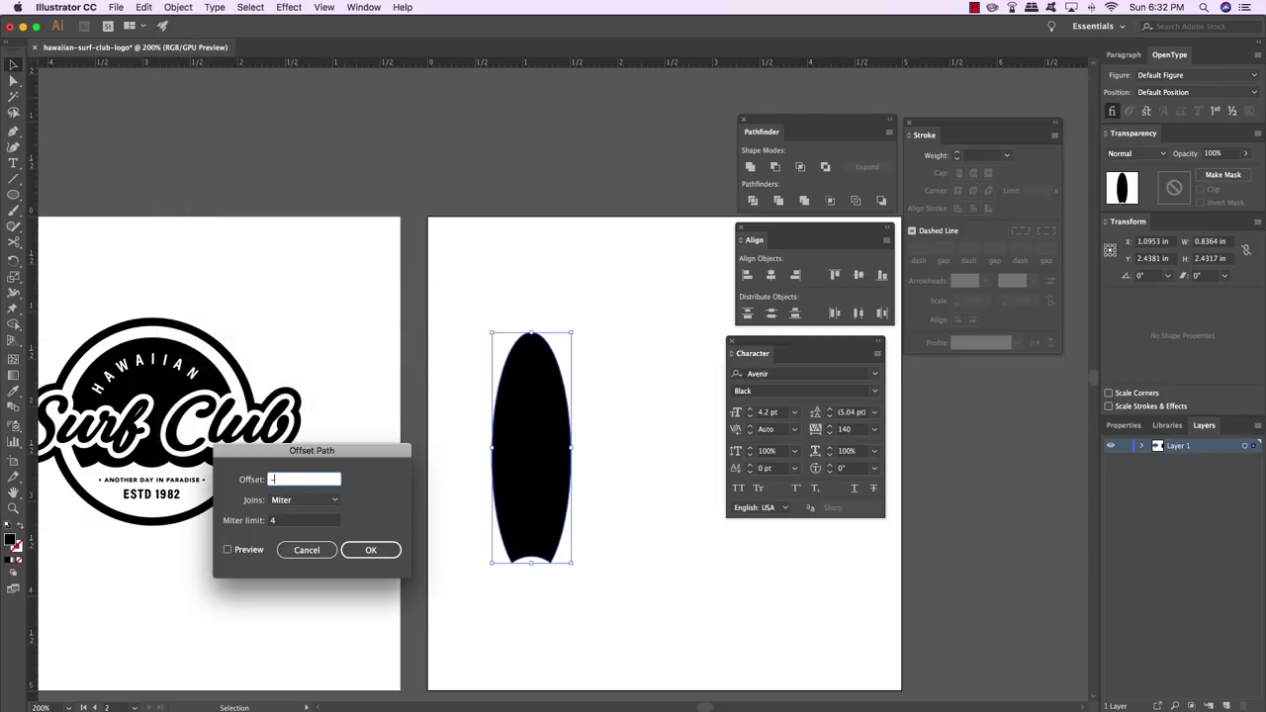
click(368, 549)
key(i)
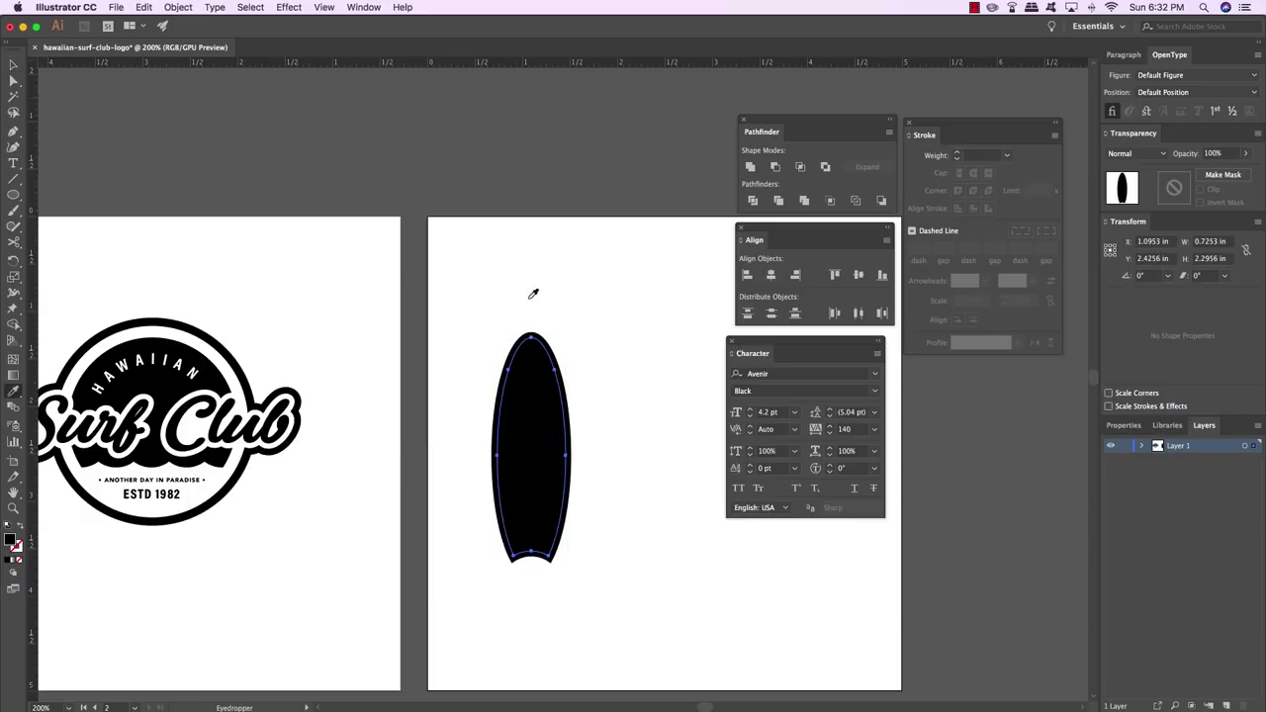
click(544, 281)
key(v)
click(542, 282)
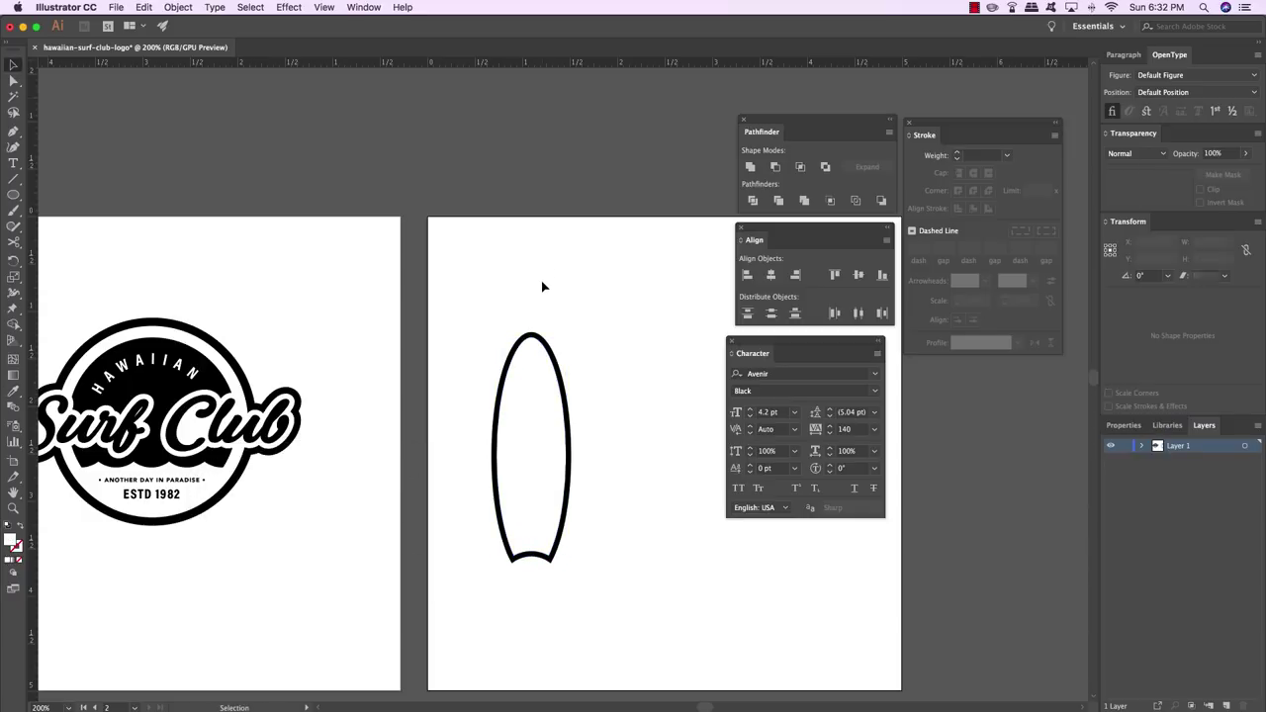
Offset the white inner shape inward again and fill it with the logo's black
scroll(542, 284, right, 1)
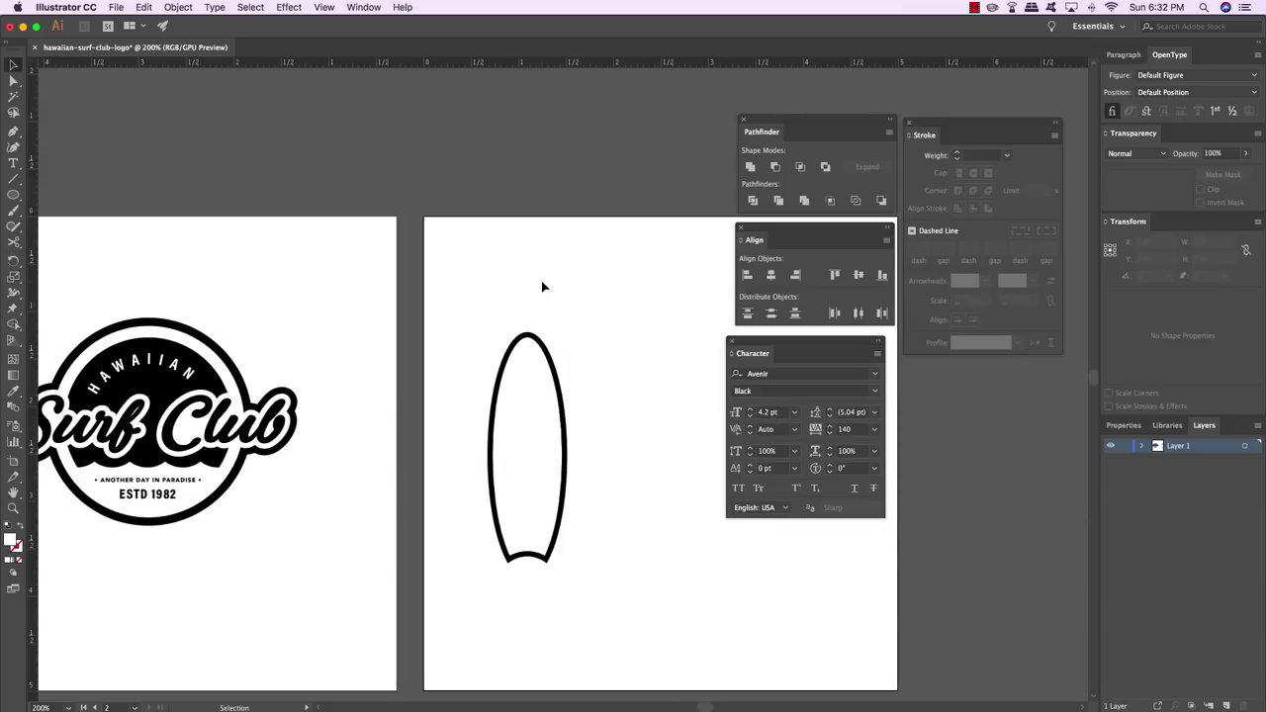
click(527, 411)
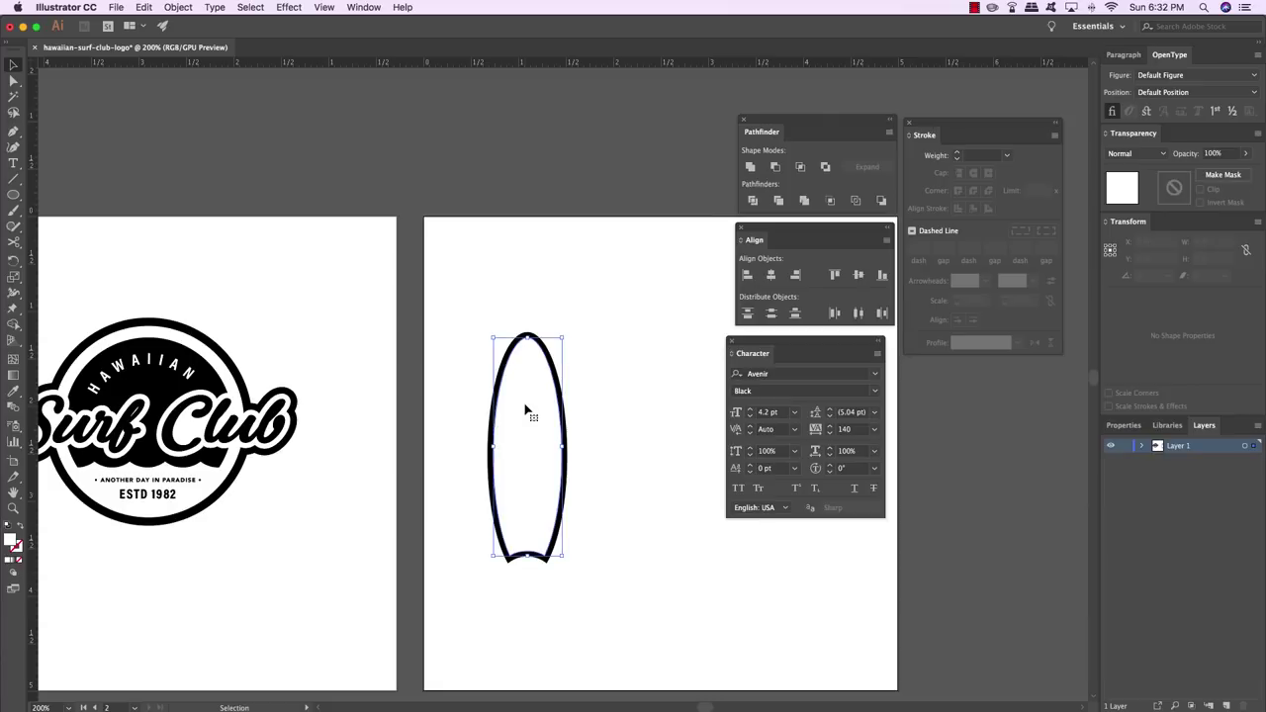
scroll(532, 406, right, 1)
click(188, 7)
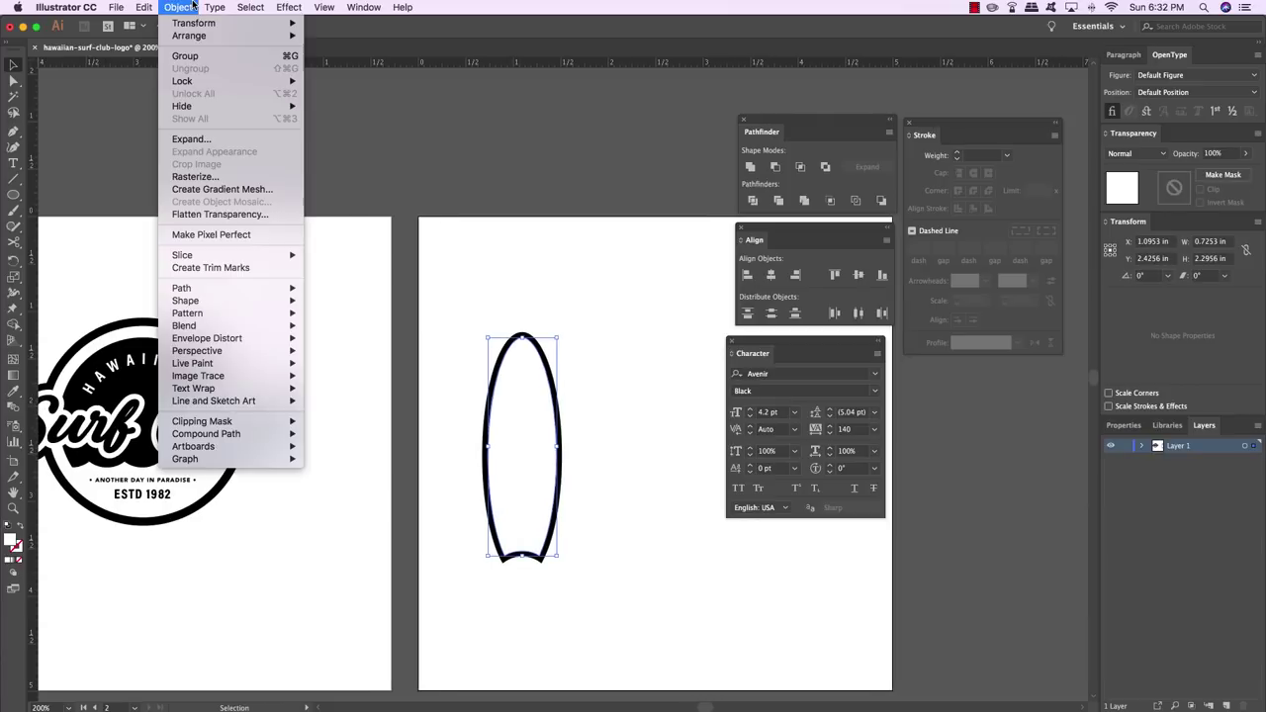
mouse_move(249, 291)
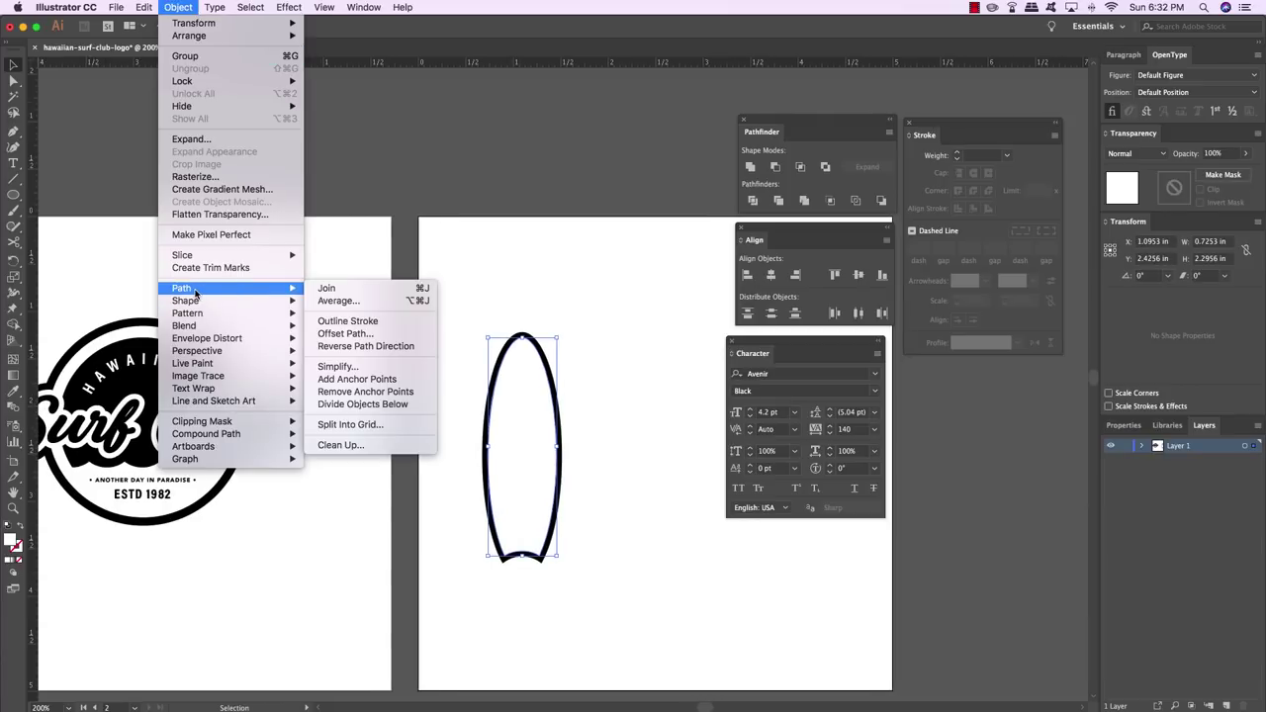
click(342, 335)
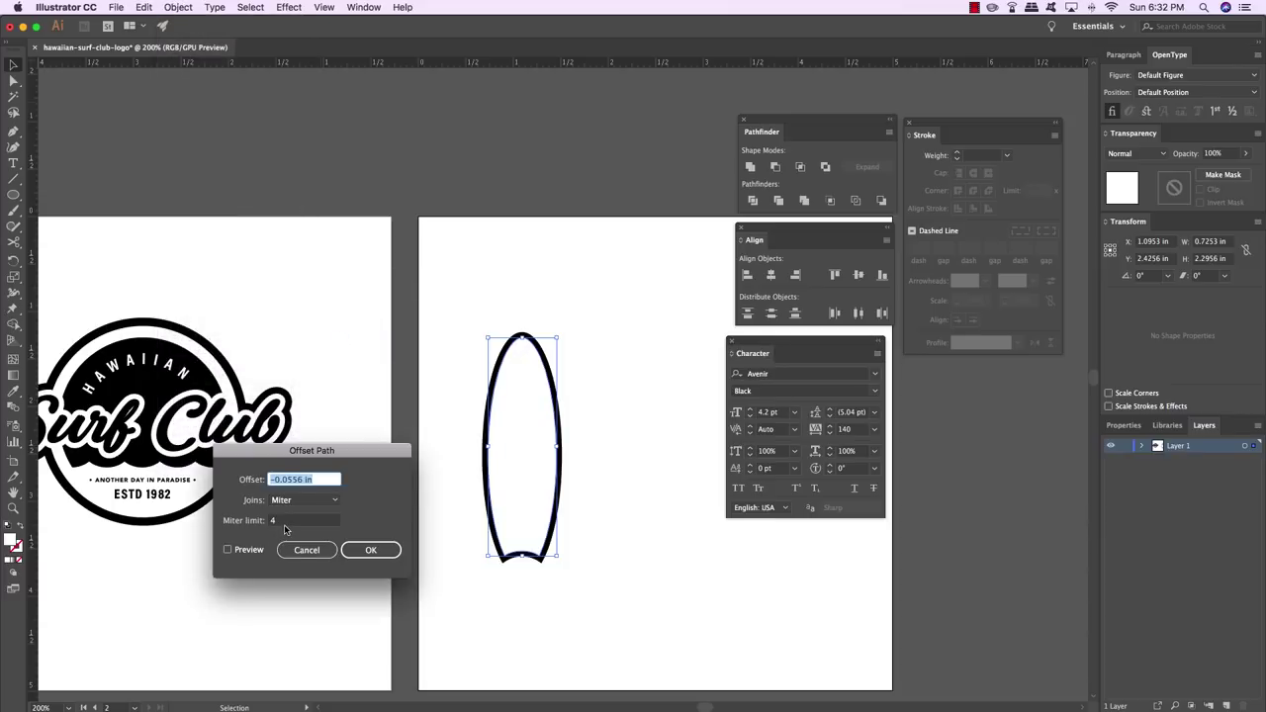
text(-8)
click(369, 550)
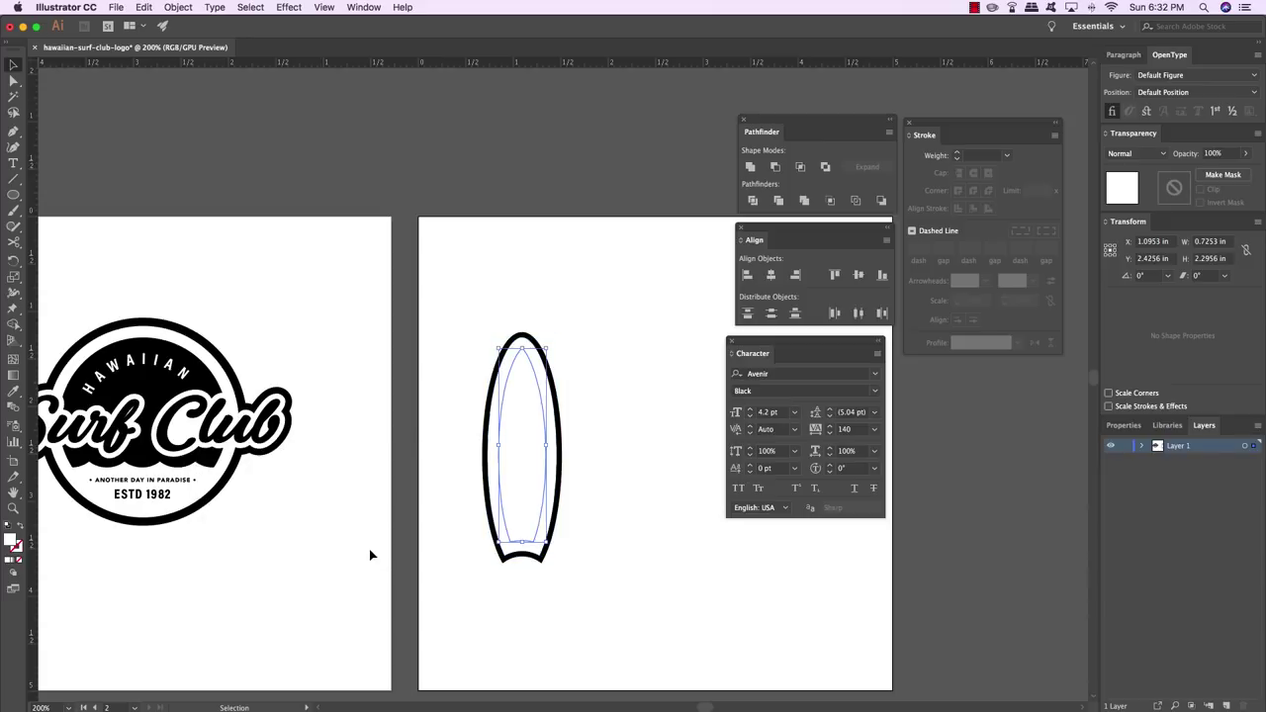
key(i)
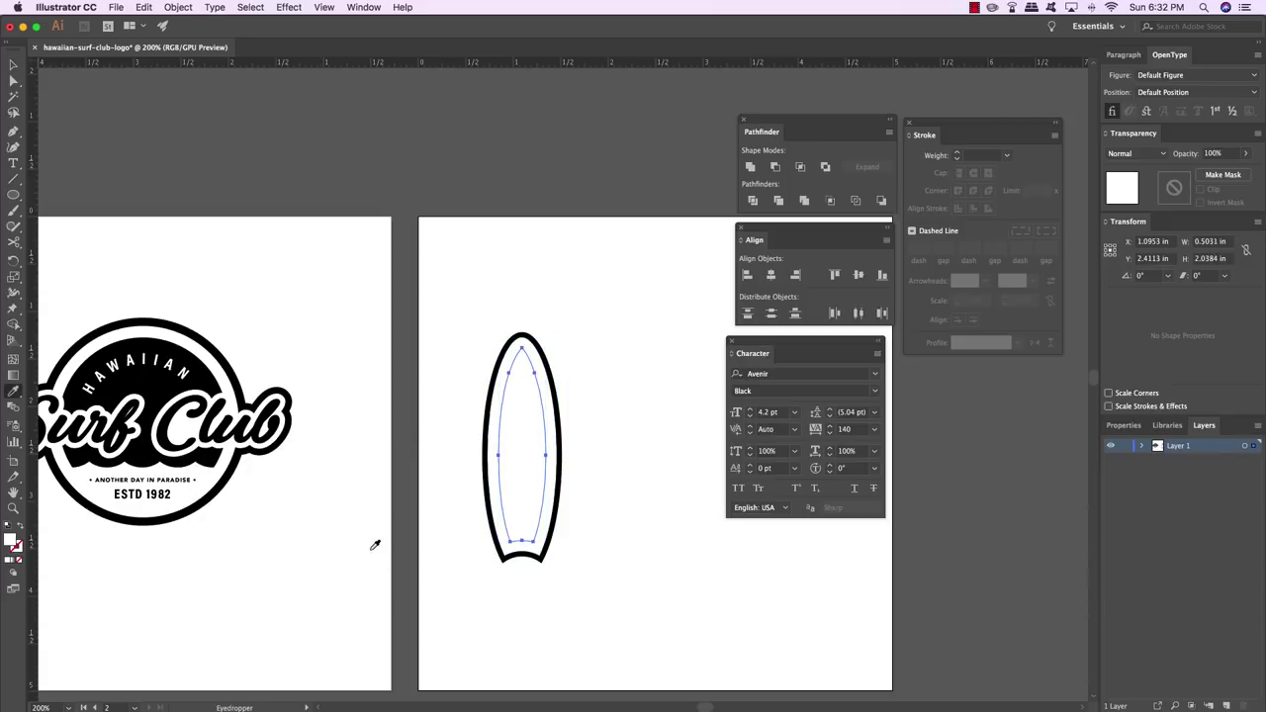
click(182, 350)
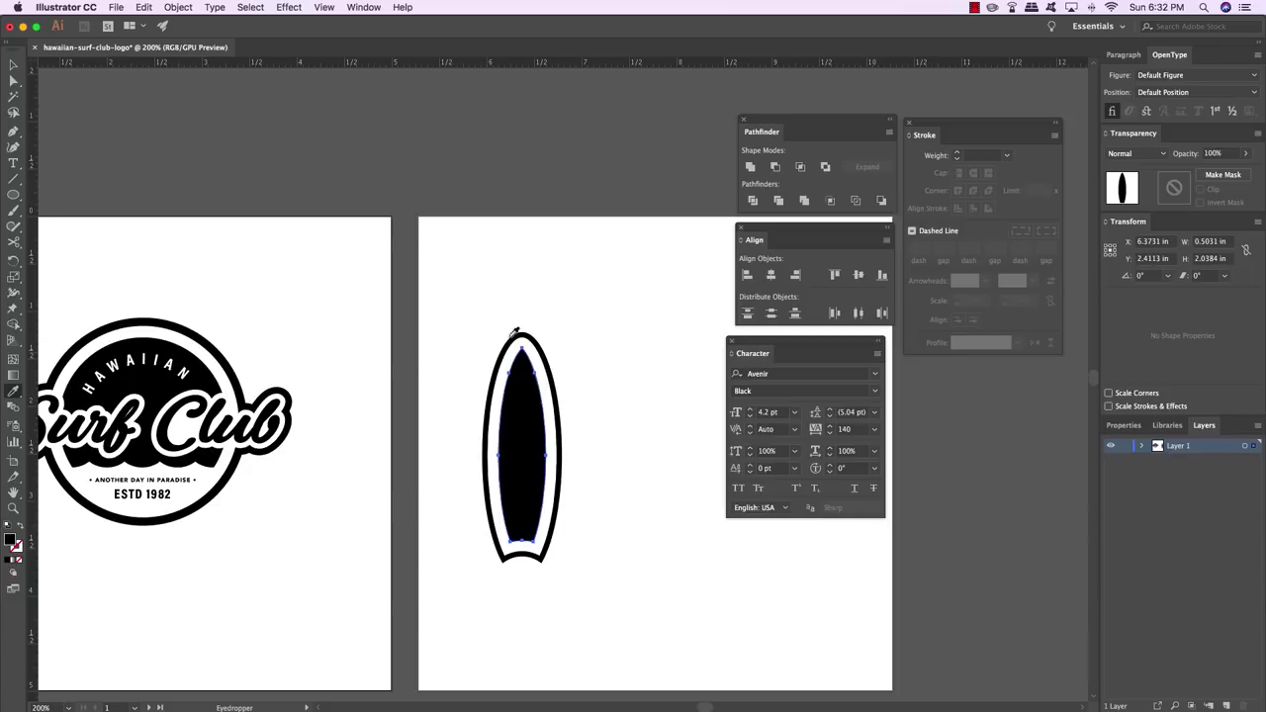
key(super+shift+a)
key(v)
drag(616, 342, 554, 330)
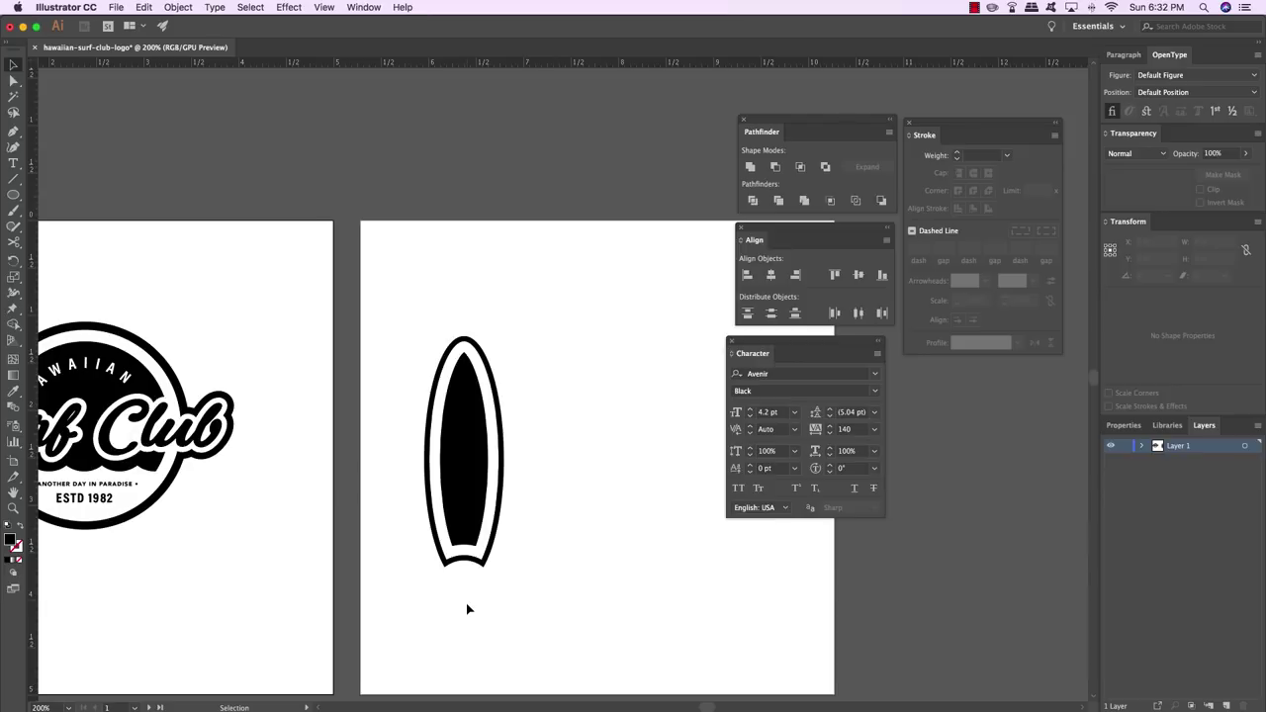
Set up the Pen tool with no fill and a white stroke
key(p)
key(d)
key(a)
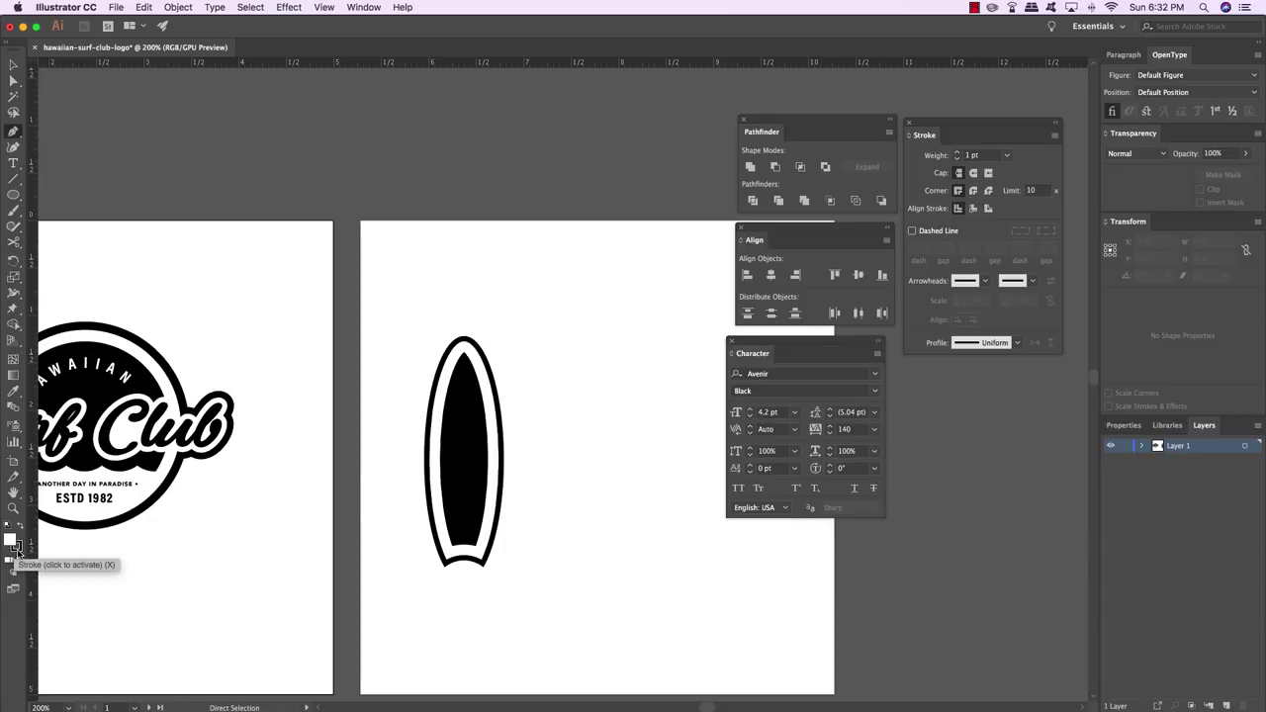
key(p)
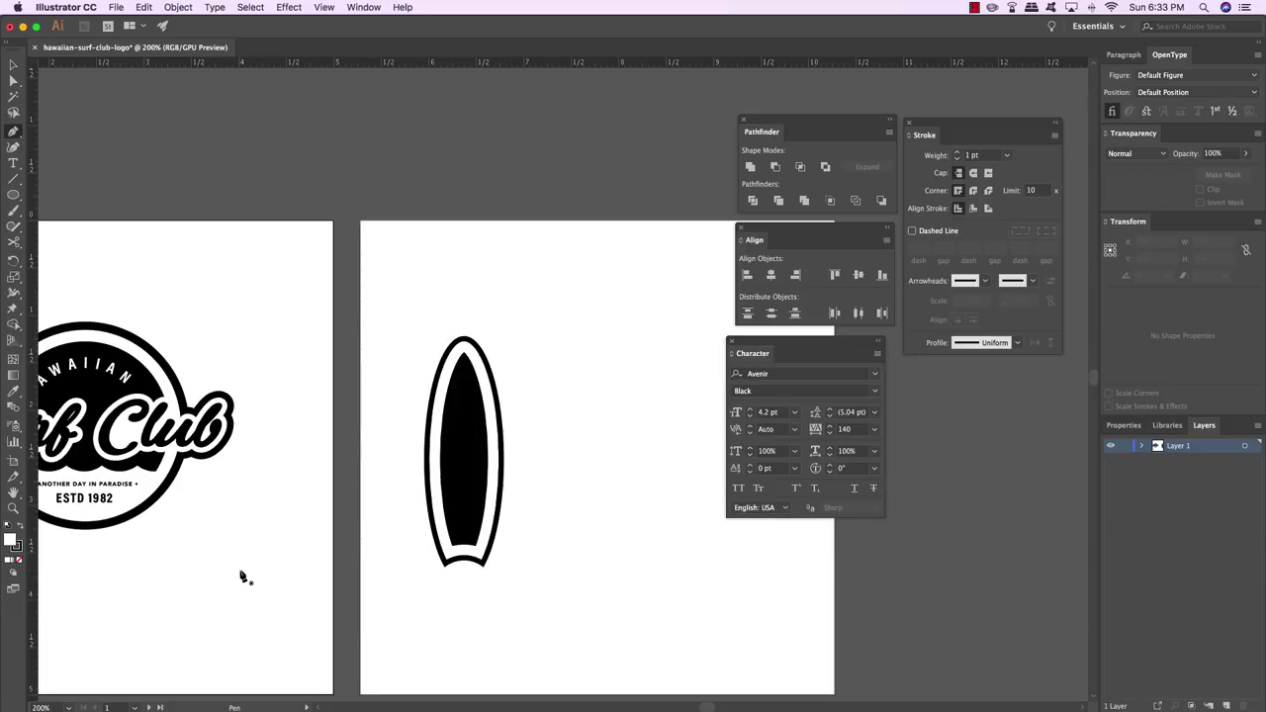
click(17, 546)
key(shift+x)
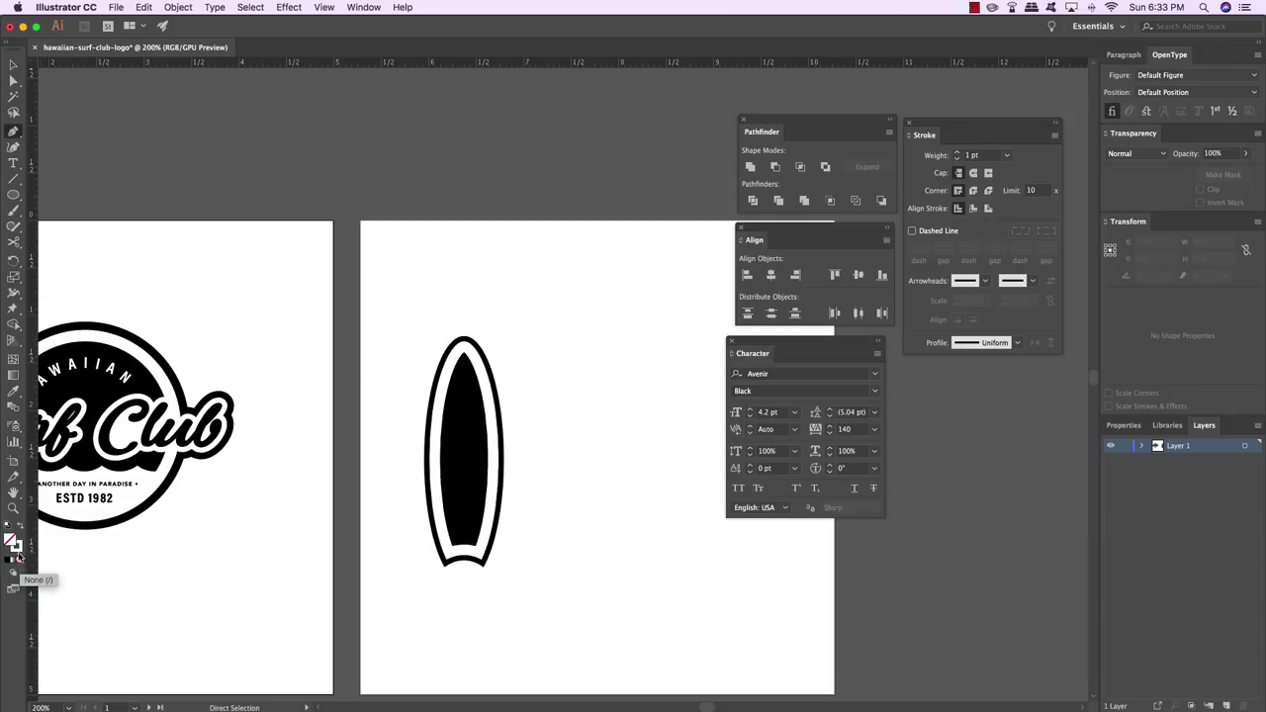
click(19, 552)
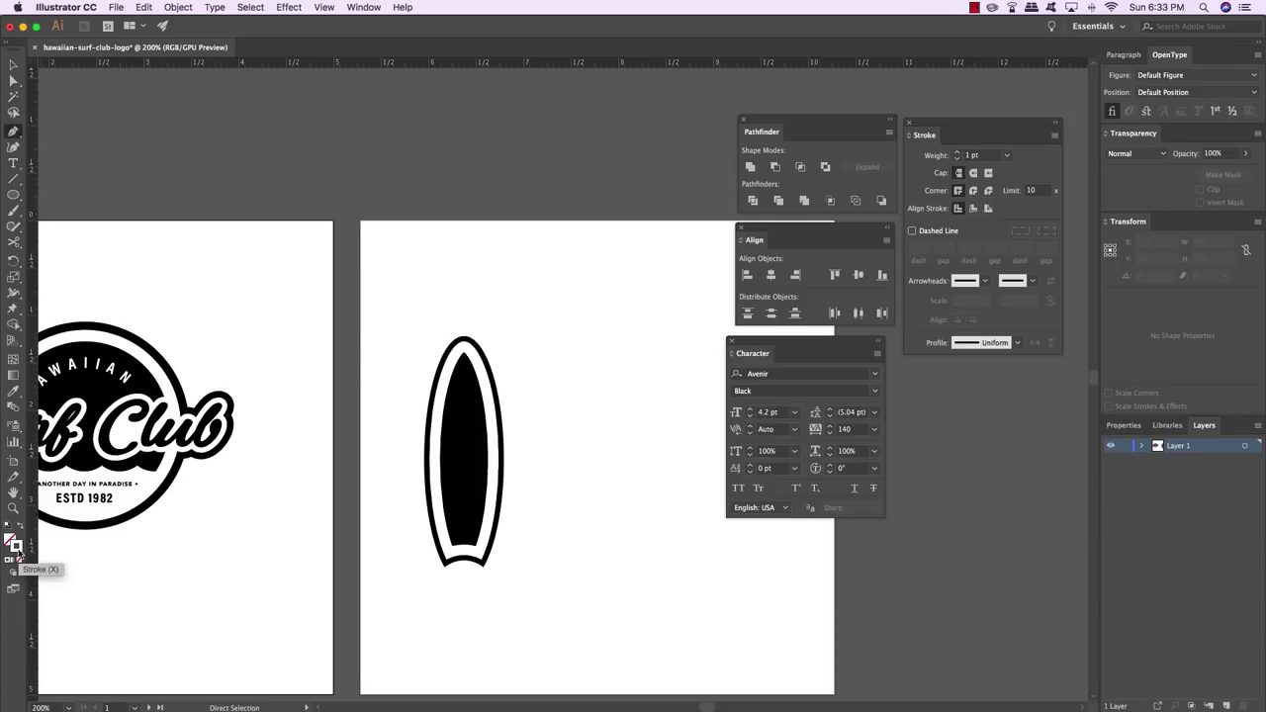
Draw a straight vertical stringer from the board's bottom to its top
click(463, 549)
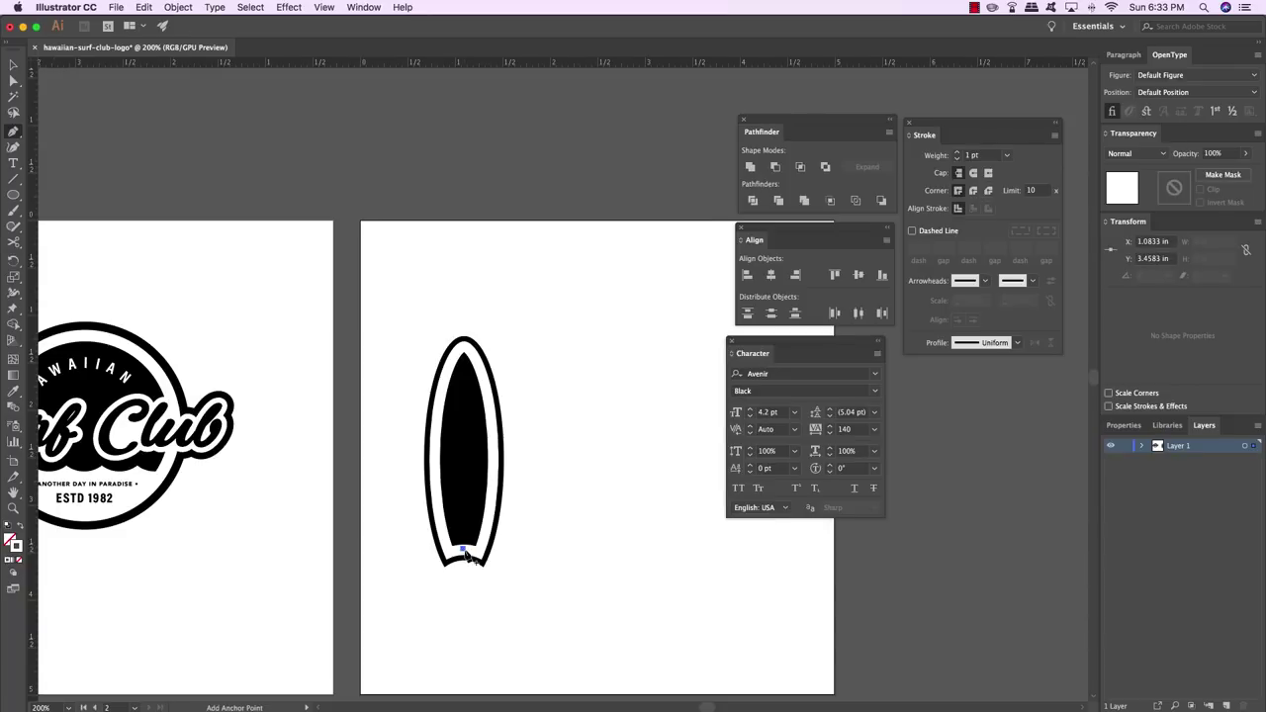
click(464, 362)
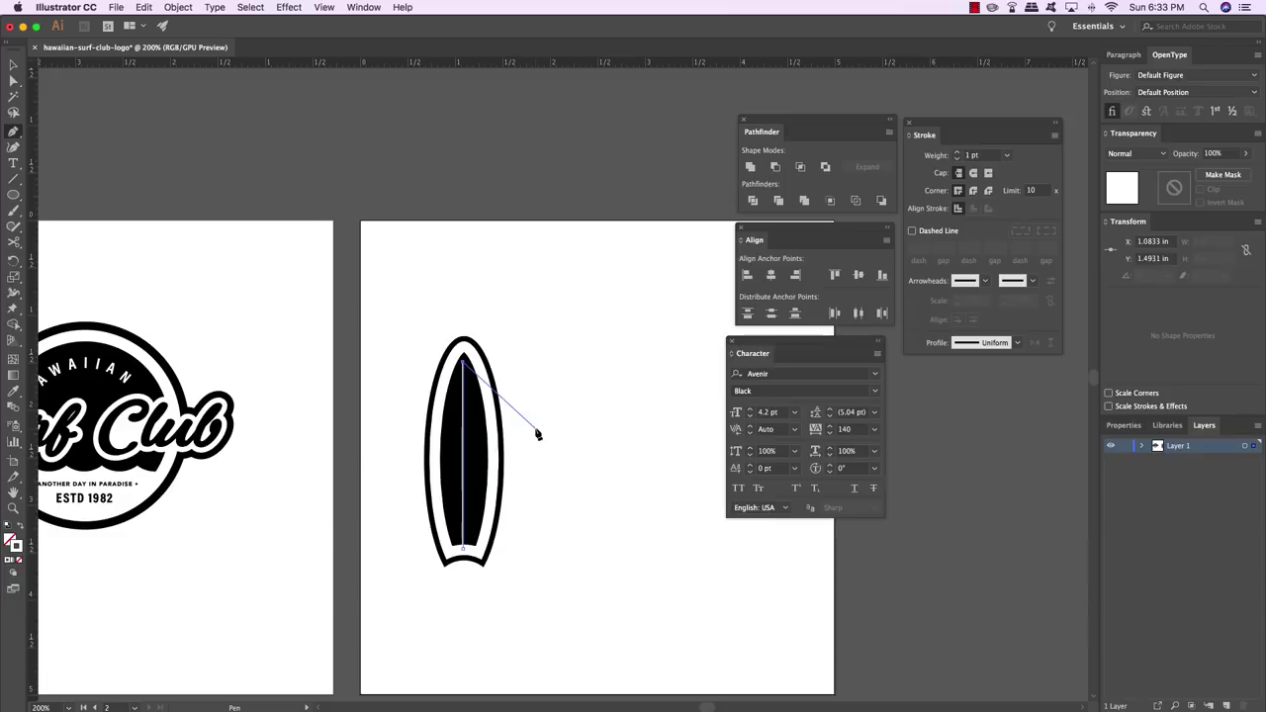
key(Escape)
key(v)
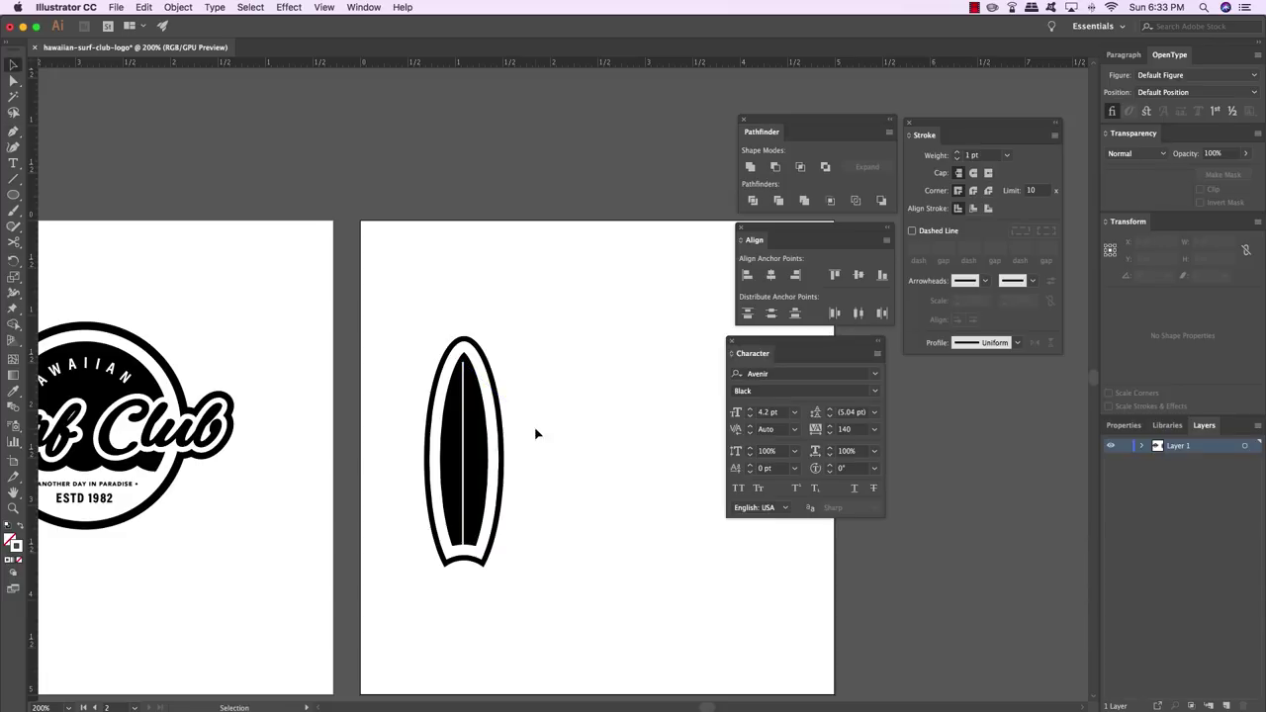
scroll(554, 444, right, 3)
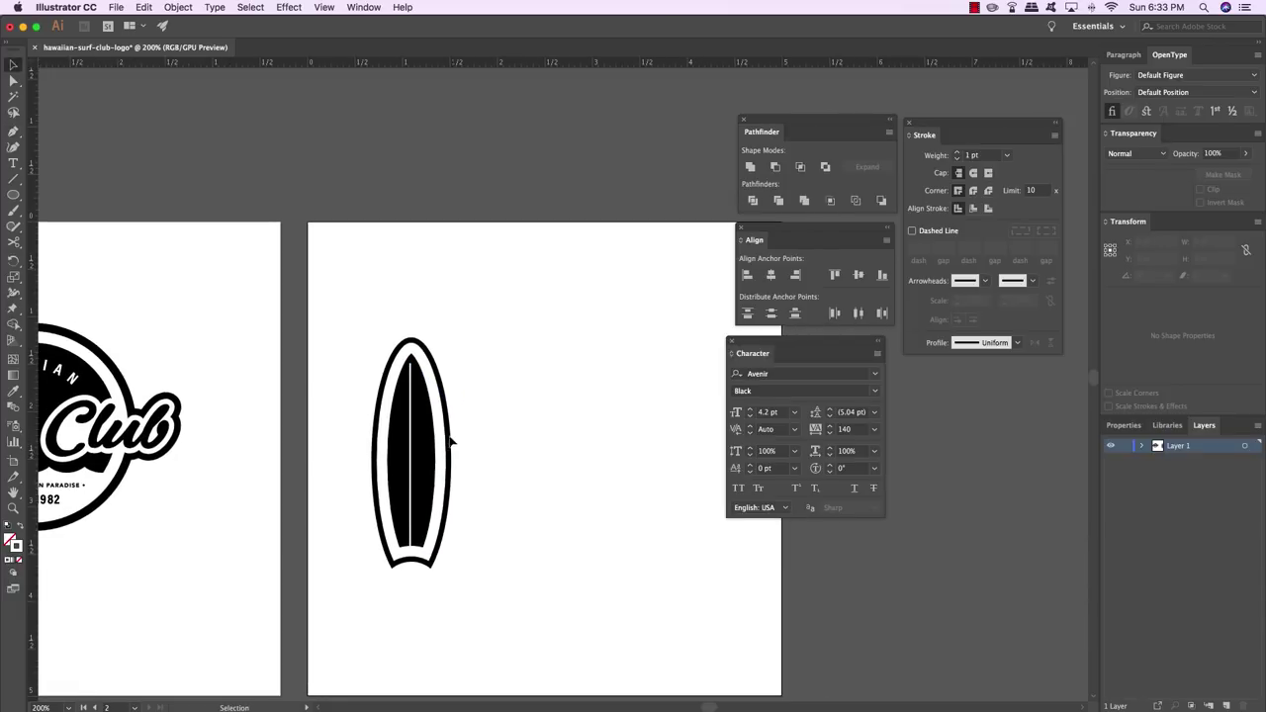
Give the stringer a 6 pt stroke with a tapered width profile
click(413, 443)
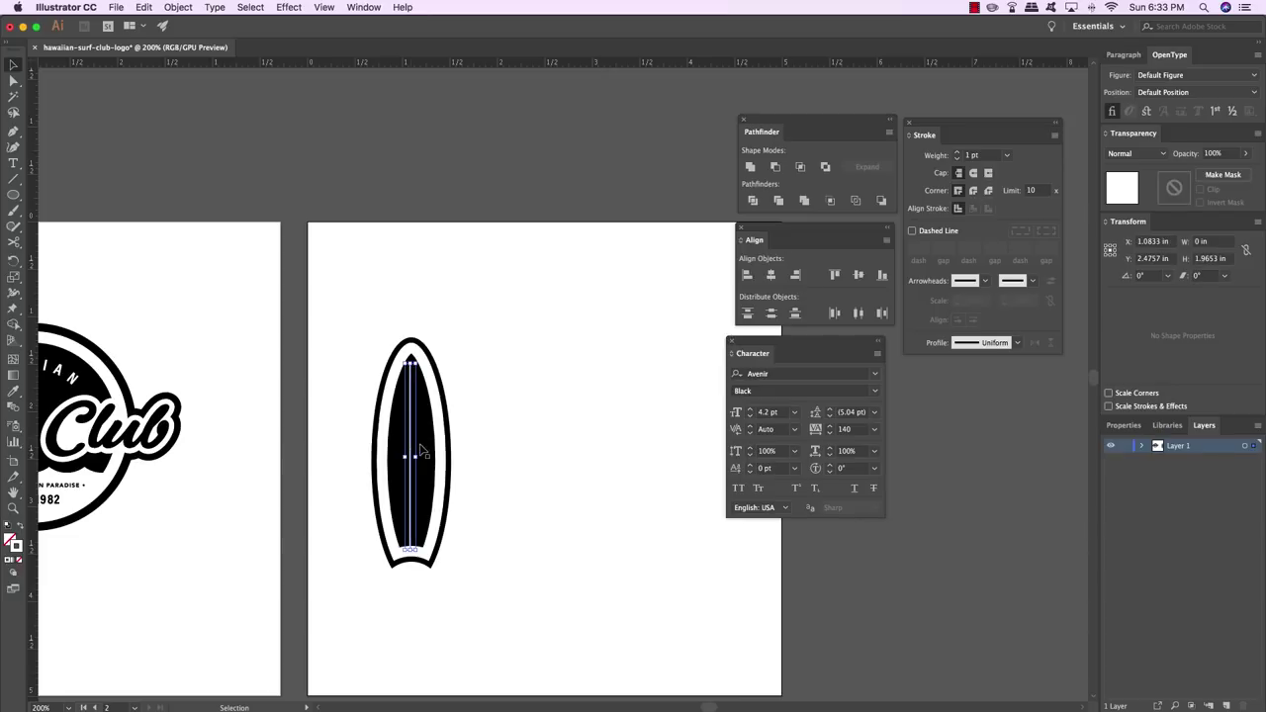
drag(940, 127, 577, 265)
click(646, 302)
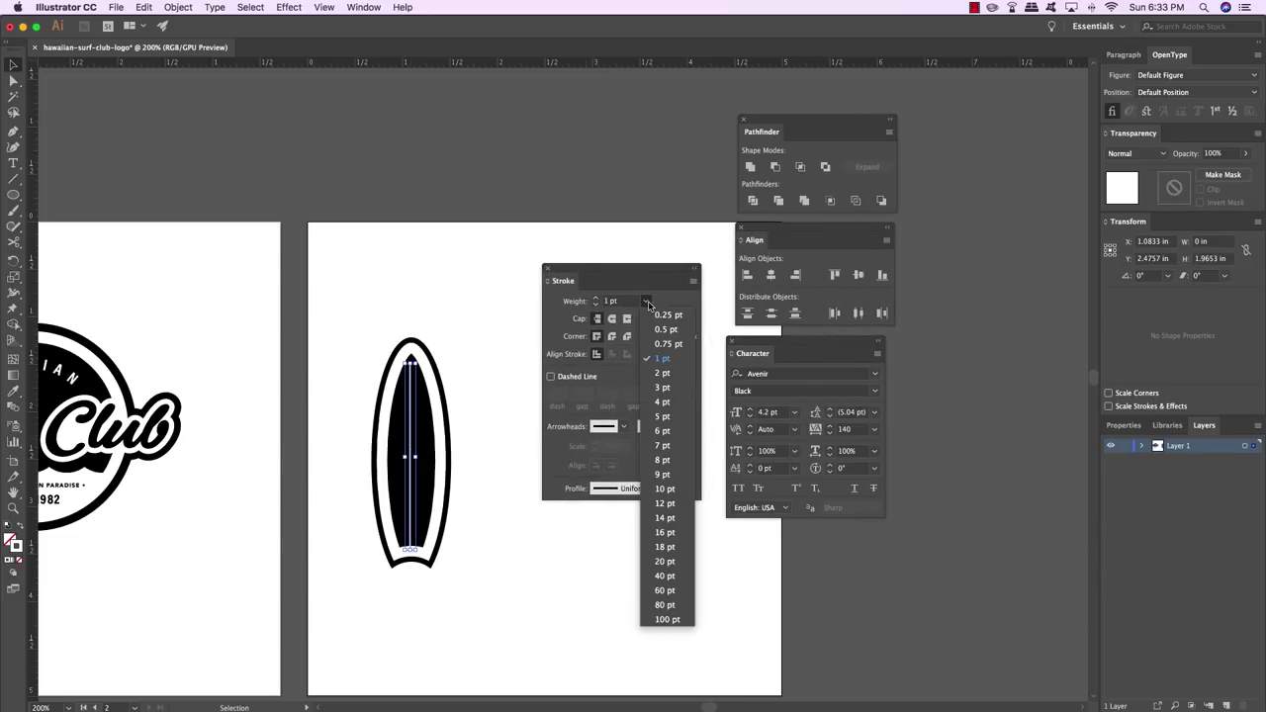
click(665, 431)
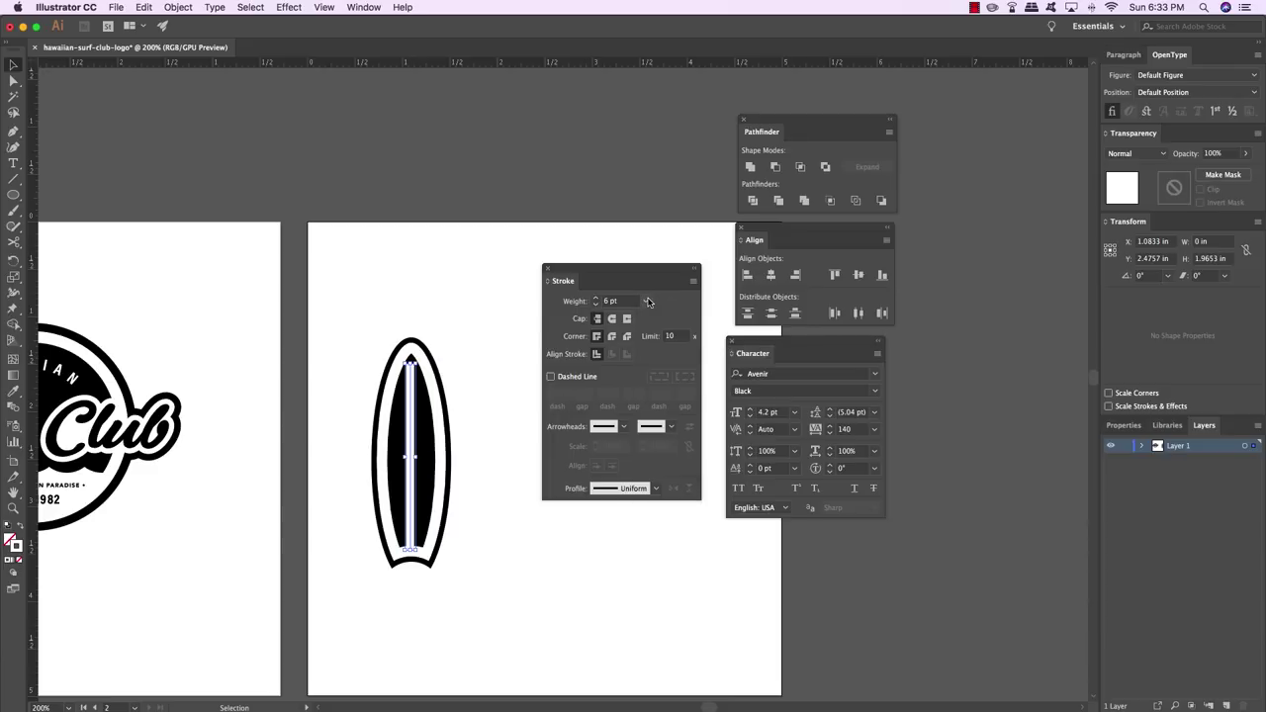
drag(631, 280, 606, 281)
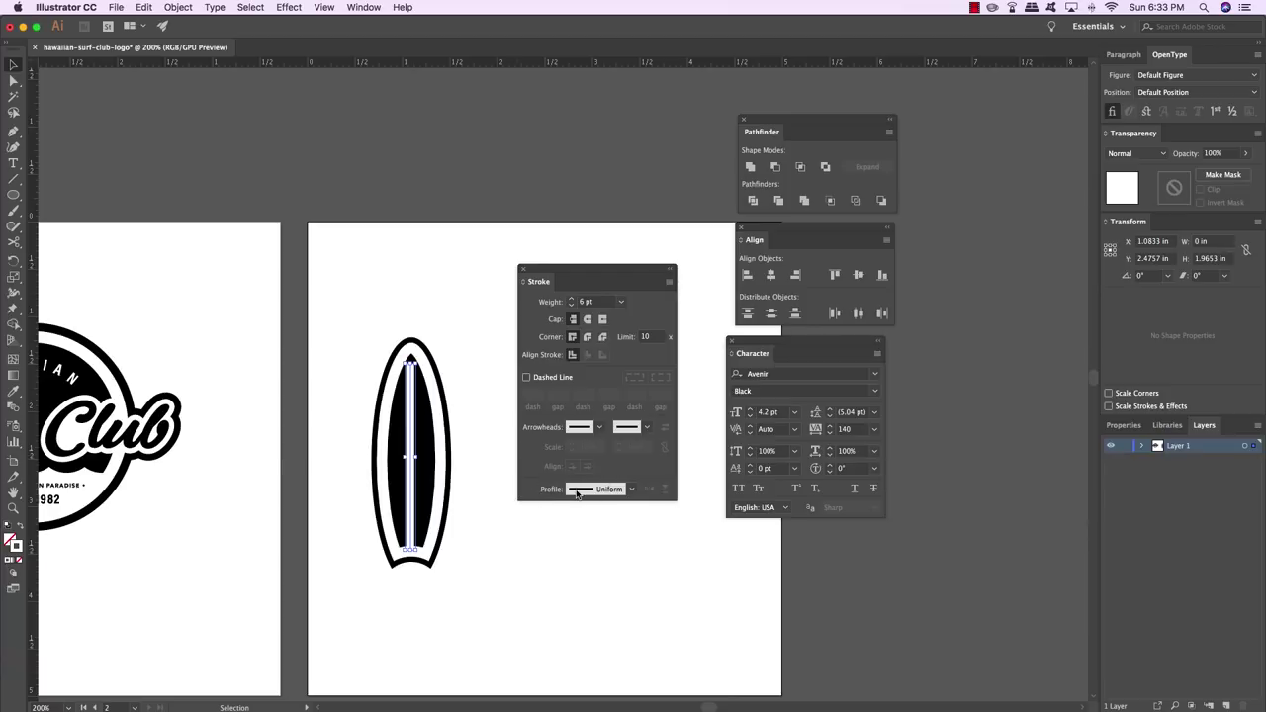
click(633, 490)
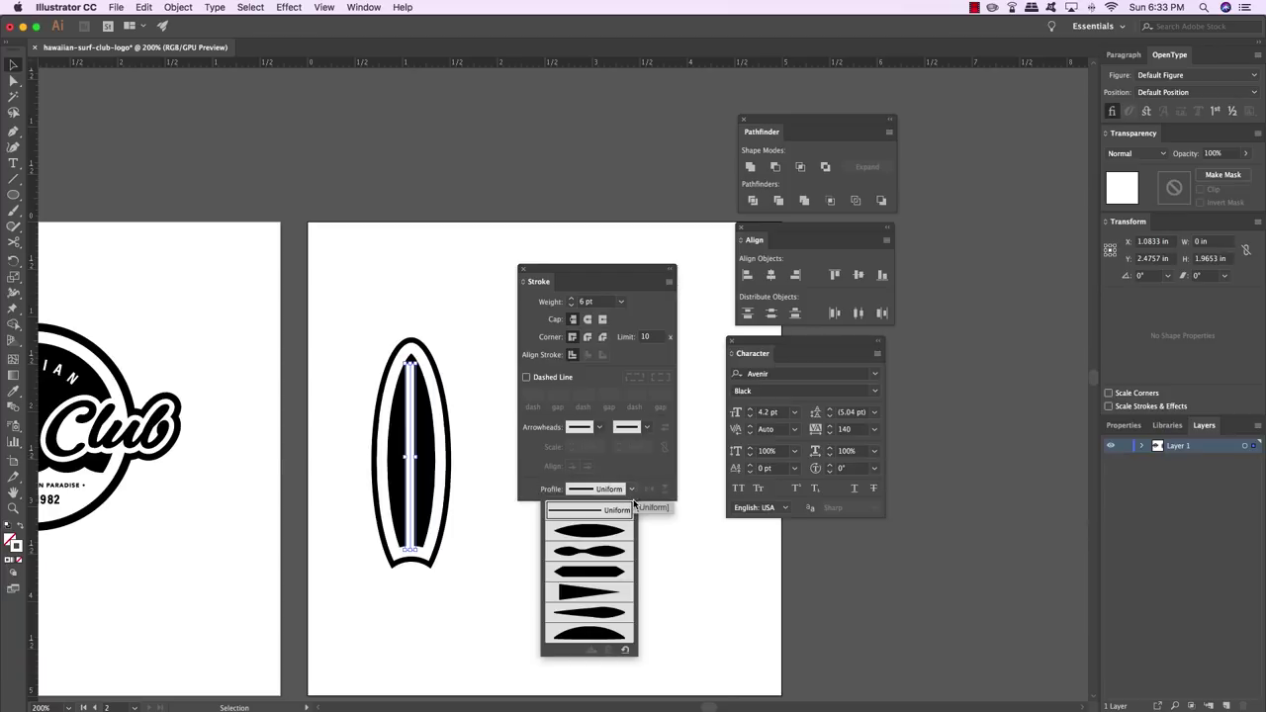
click(580, 598)
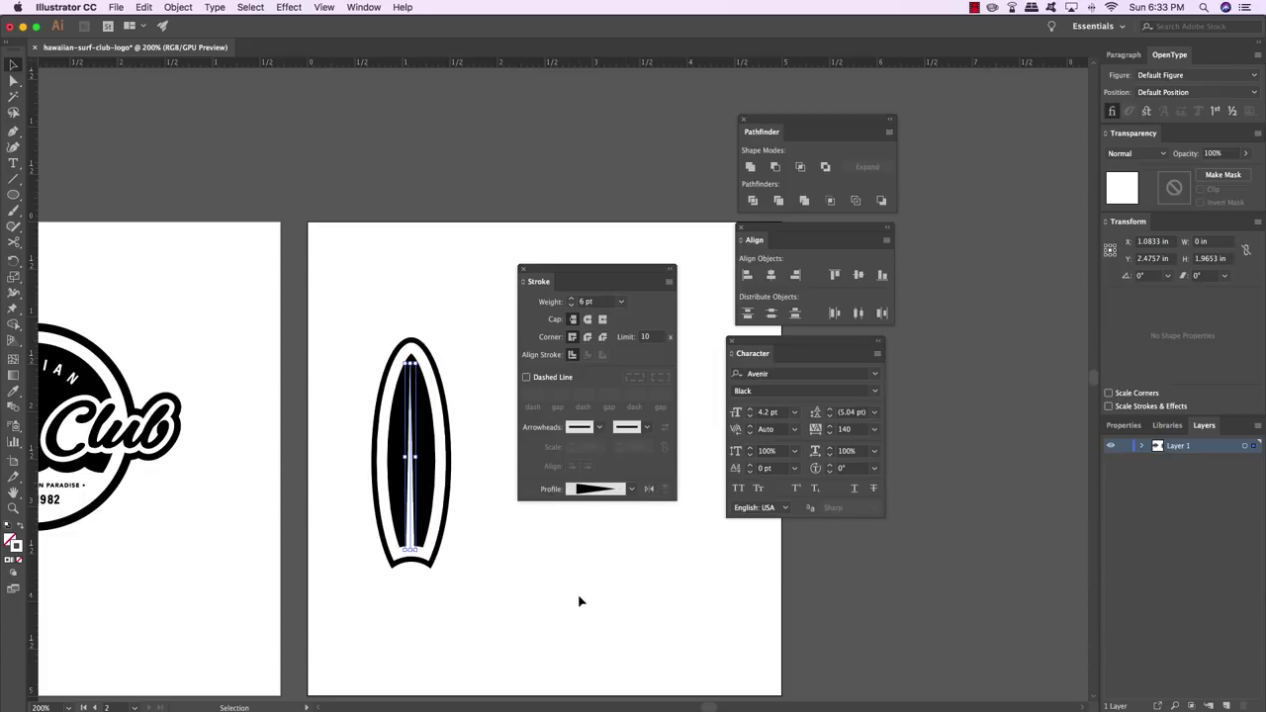
click(527, 559)
scroll(524, 543, up, 1)
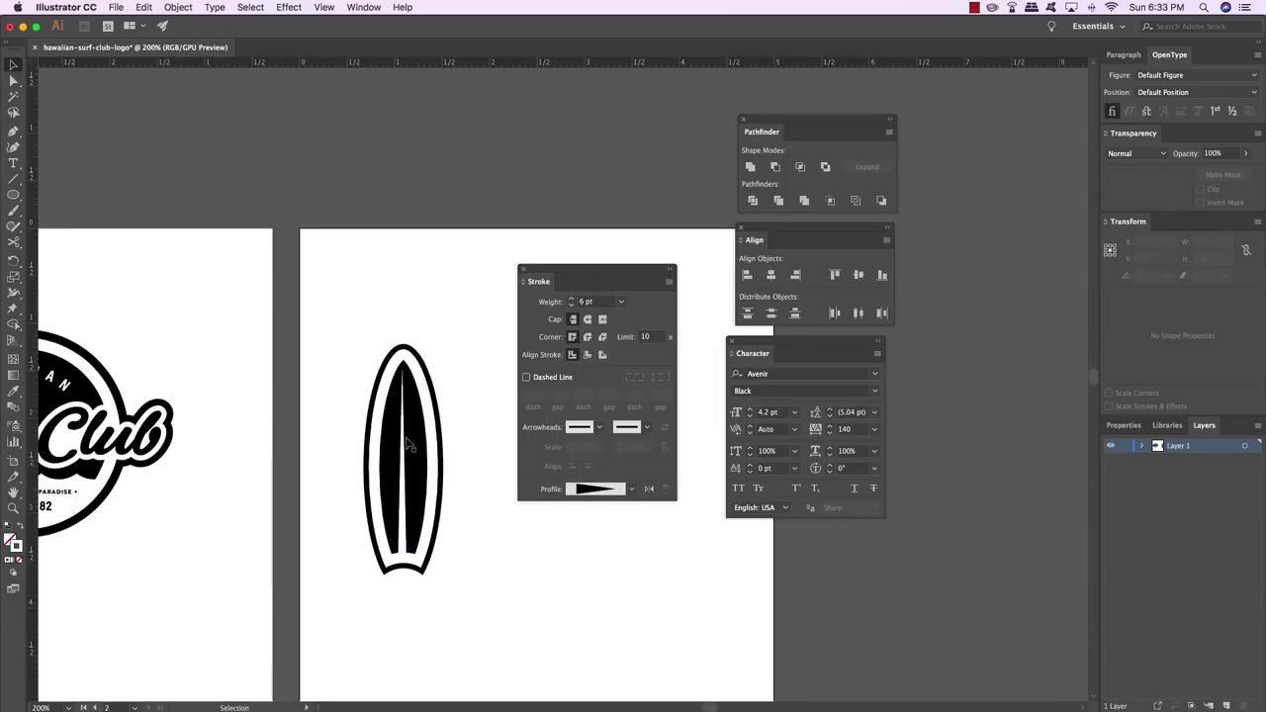
Flip the stringer's taper direction so it is widest at the tail
click(409, 532)
click(479, 531)
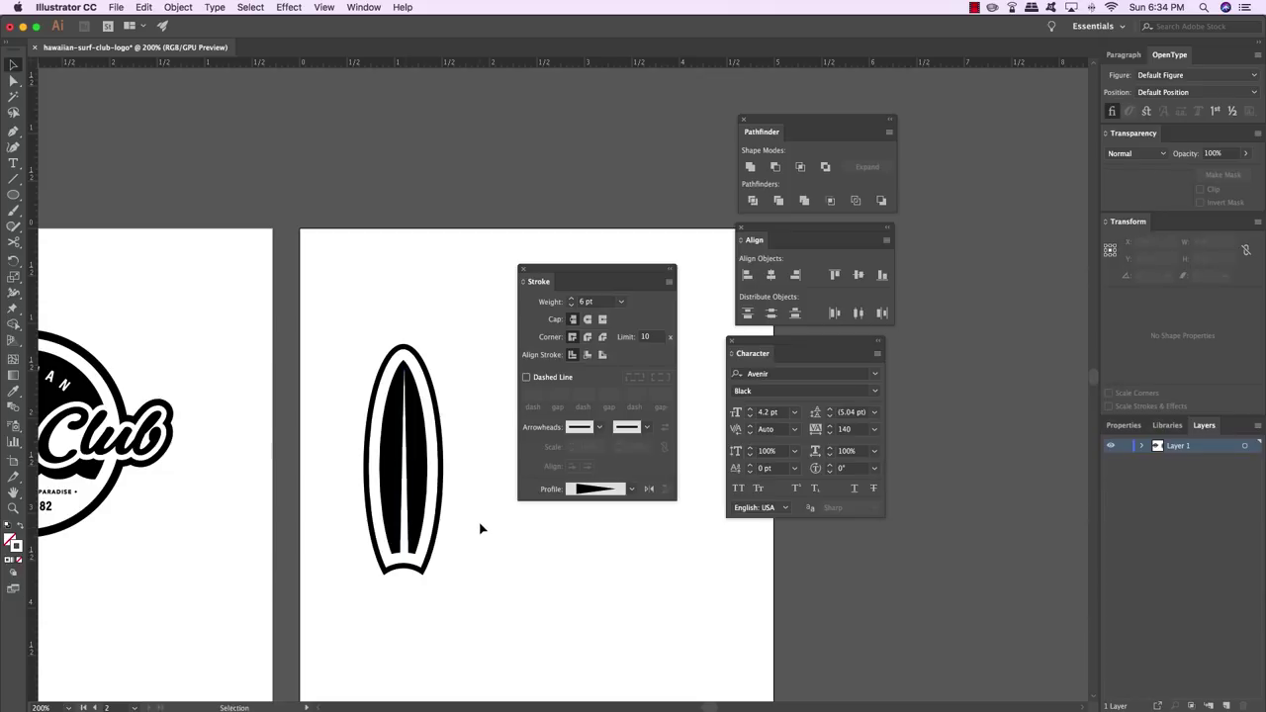
click(408, 539)
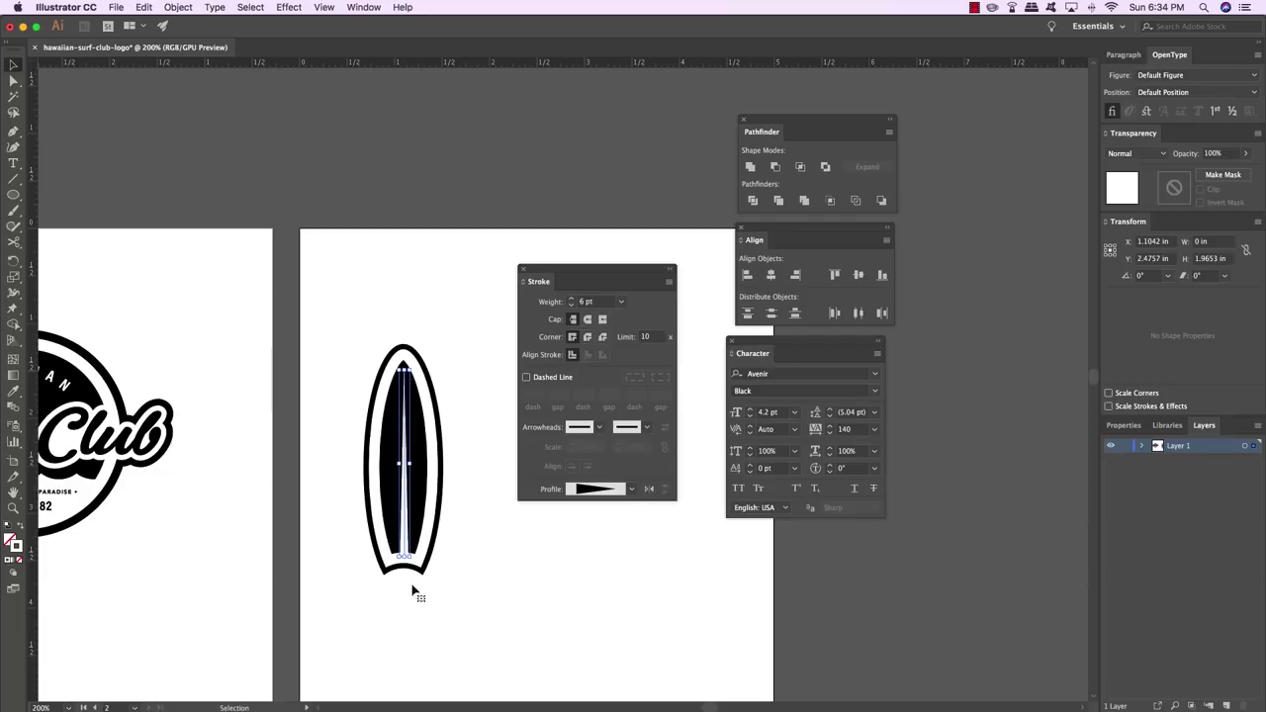
click(482, 570)
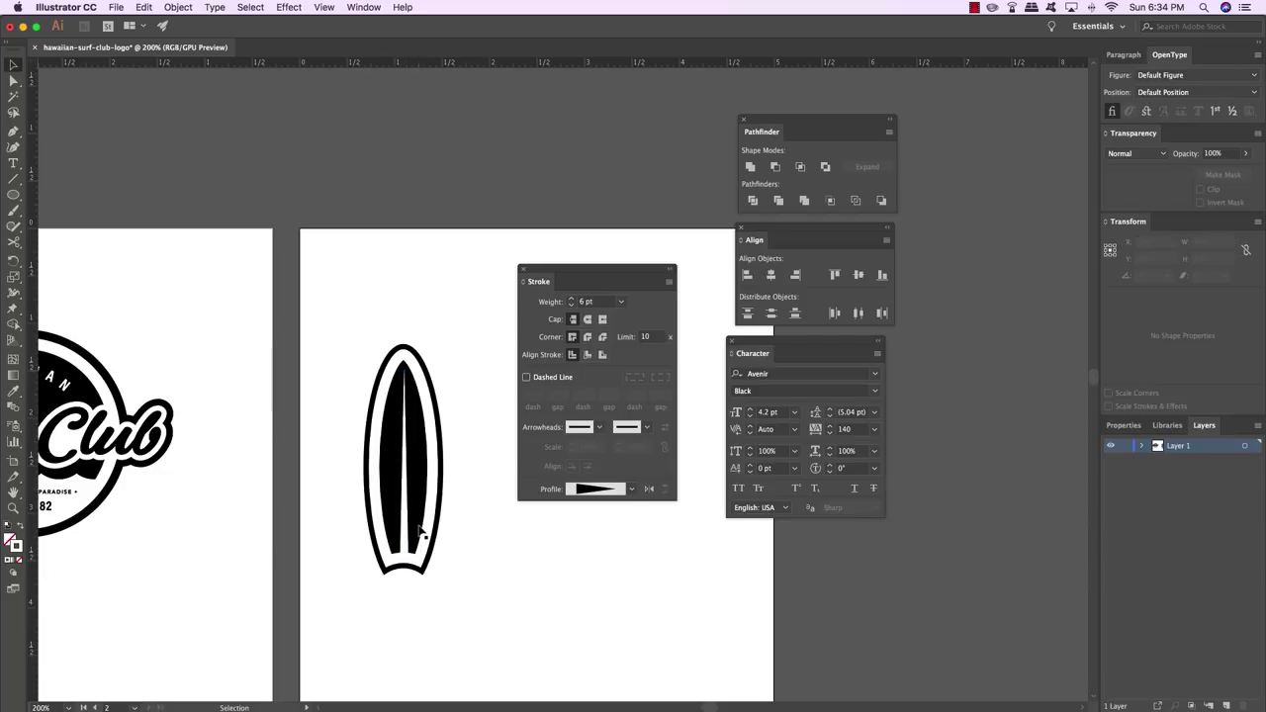
click(404, 534)
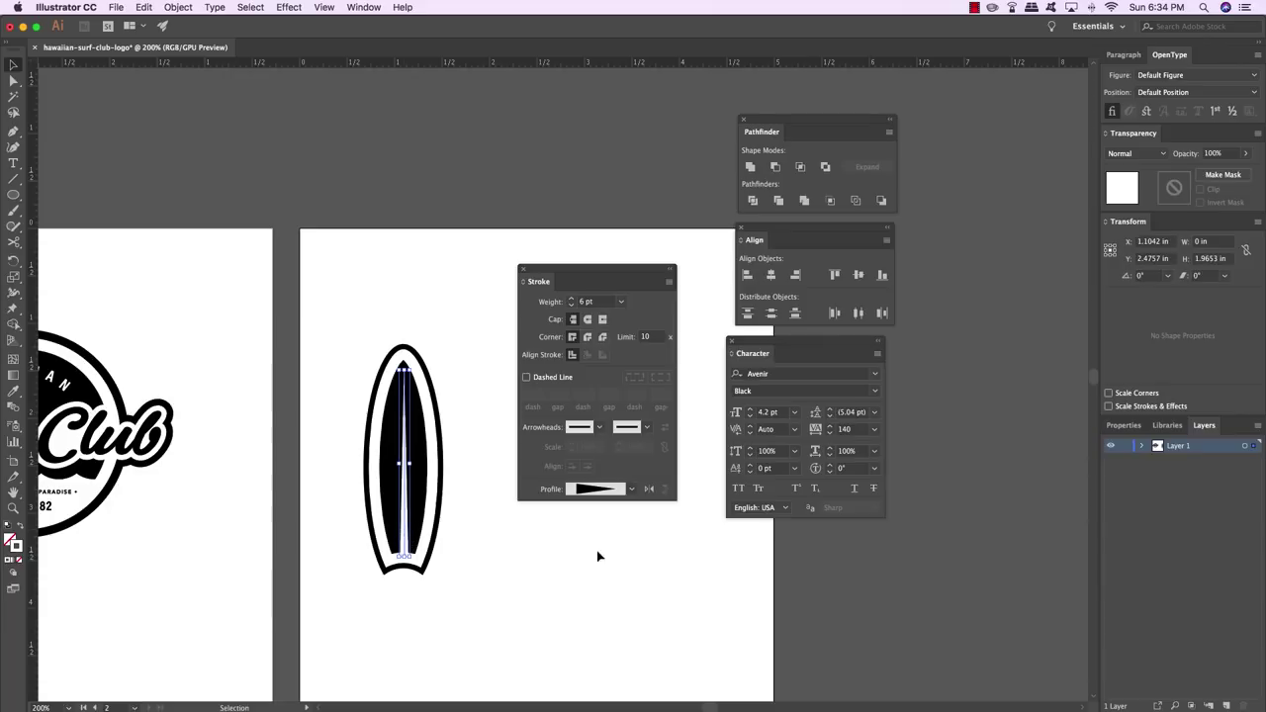
click(648, 490)
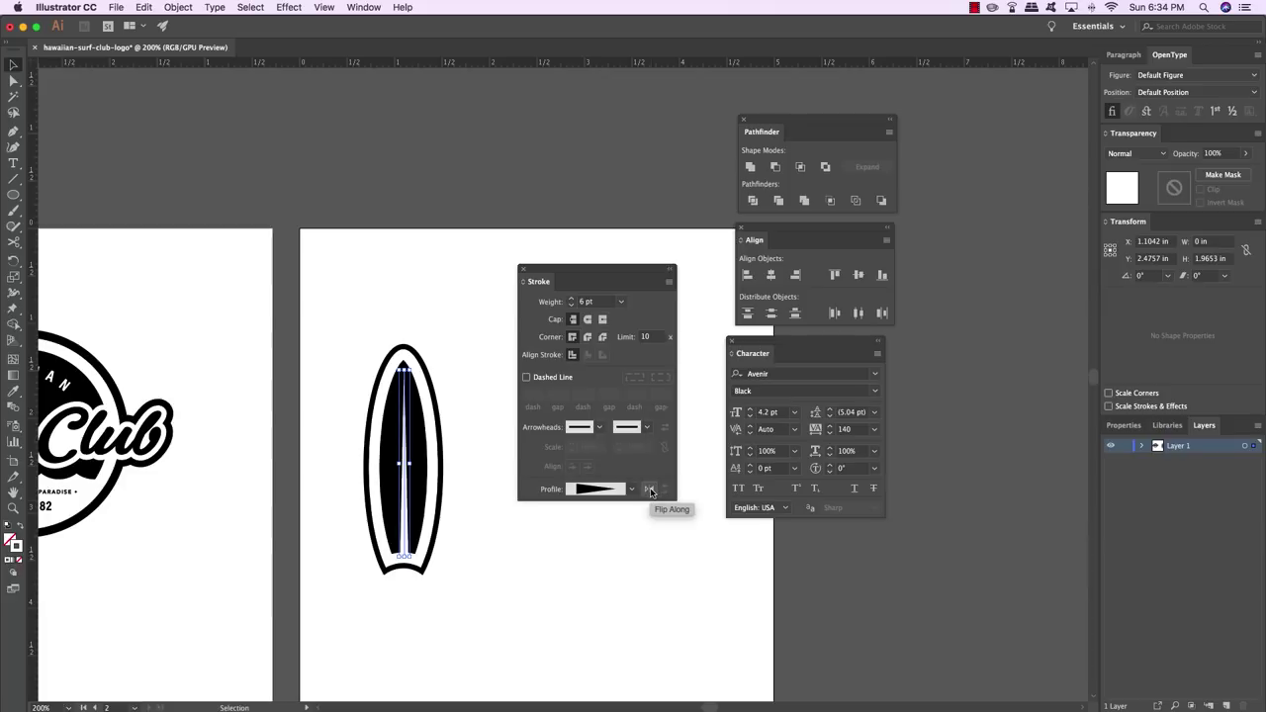
click(649, 490)
click(649, 490)
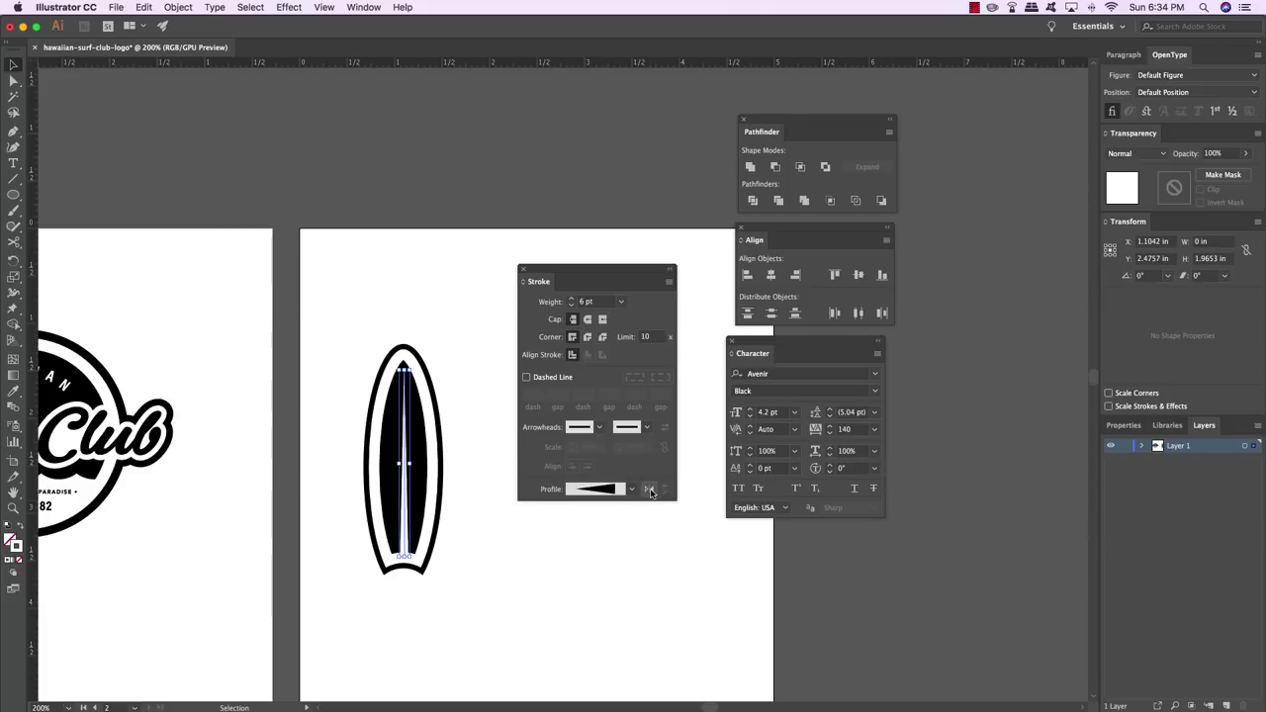
click(649, 490)
click(649, 491)
click(648, 491)
click(648, 490)
click(519, 598)
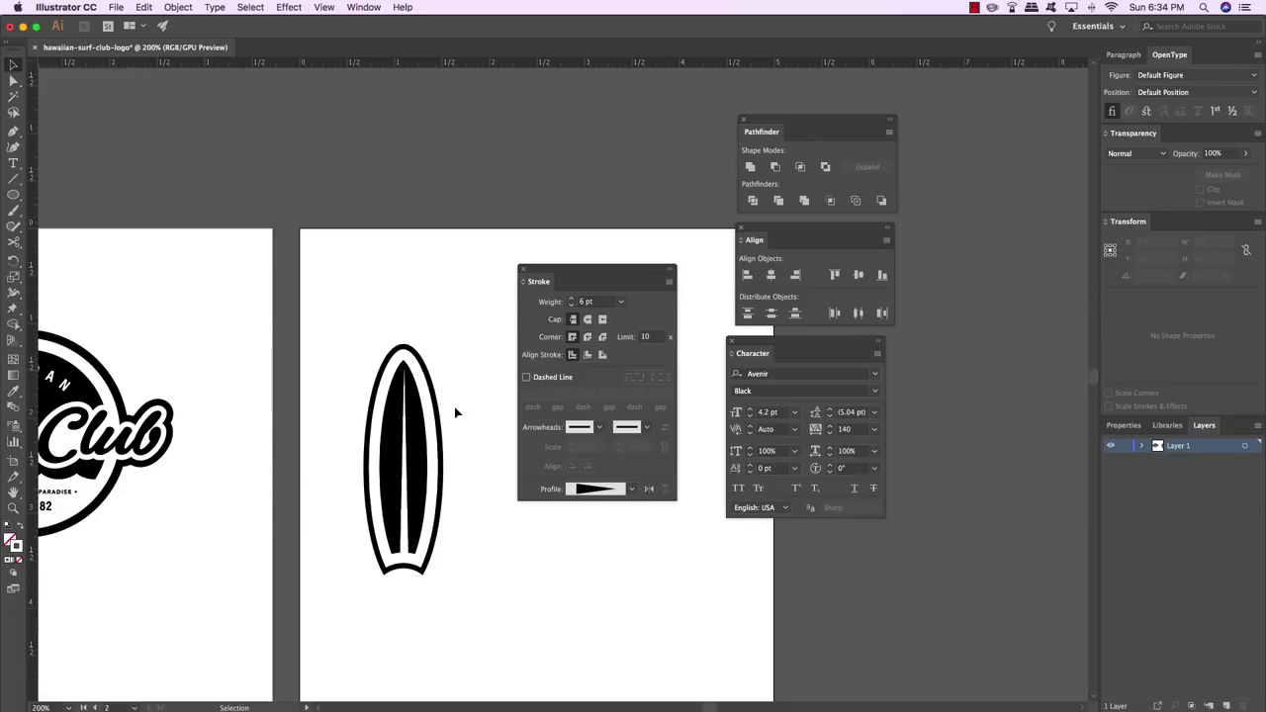
Centre all surfboard parts horizontally with Horizontal Align Center
drag(481, 300, 353, 633)
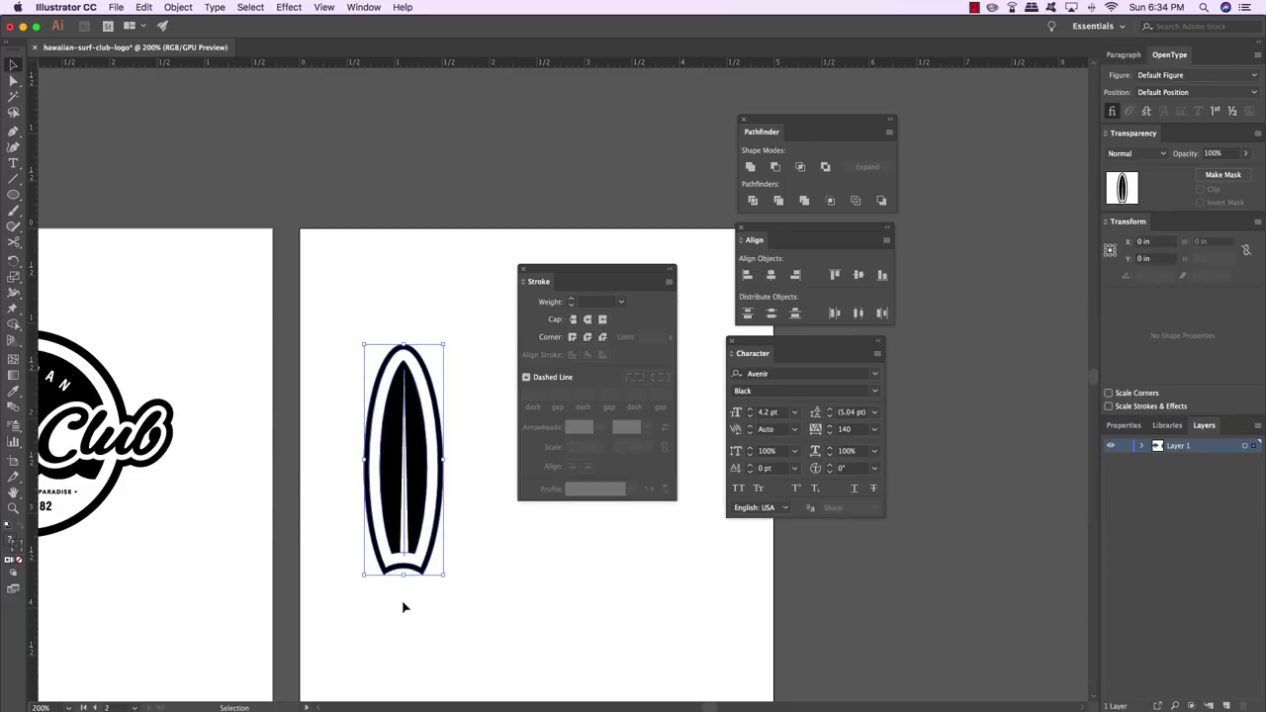
click(771, 276)
click(465, 300)
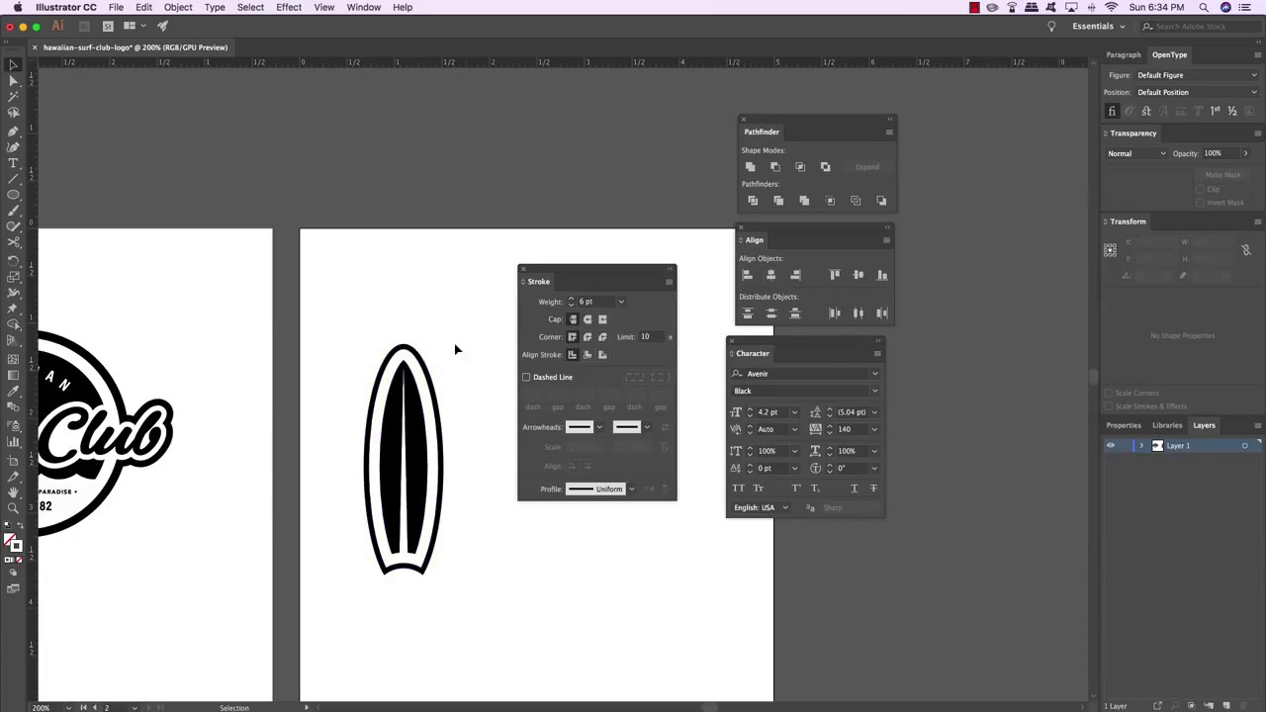
Outline the centre stripe's stroke and merge all surfboard paths into one shape
click(403, 509)
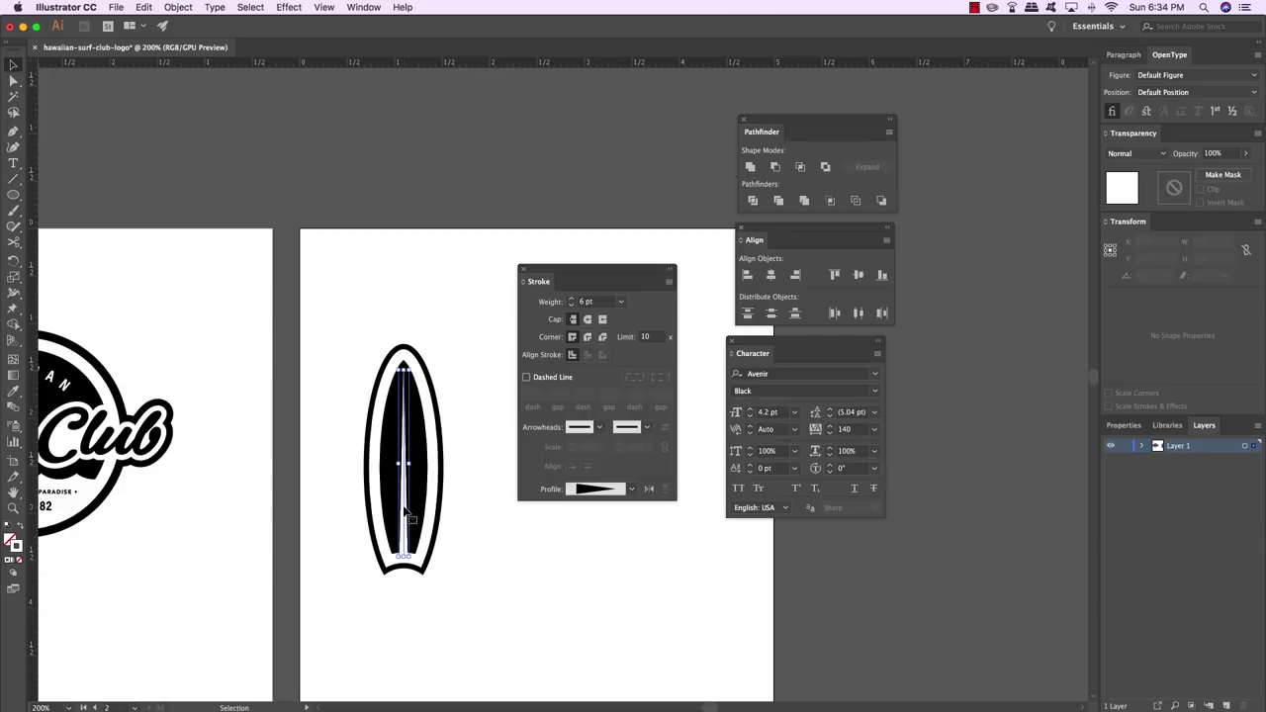
click(176, 7)
click(202, 151)
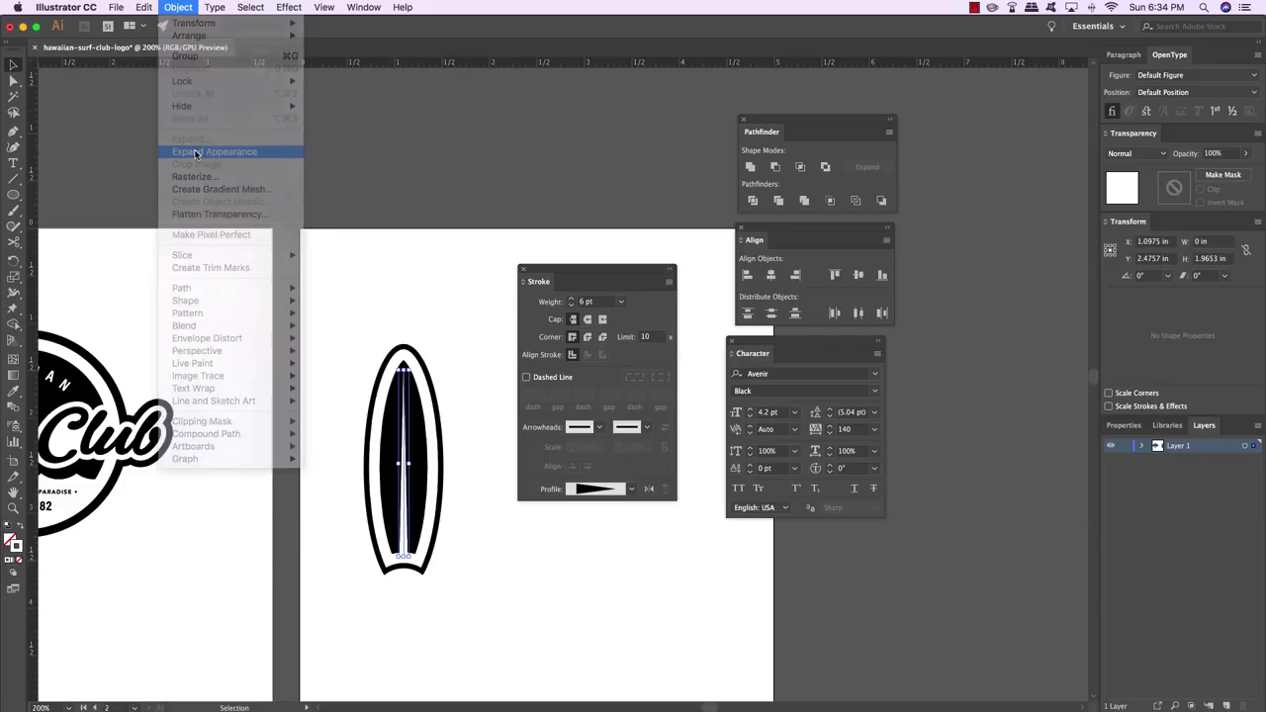
click(423, 625)
drag(479, 302, 339, 655)
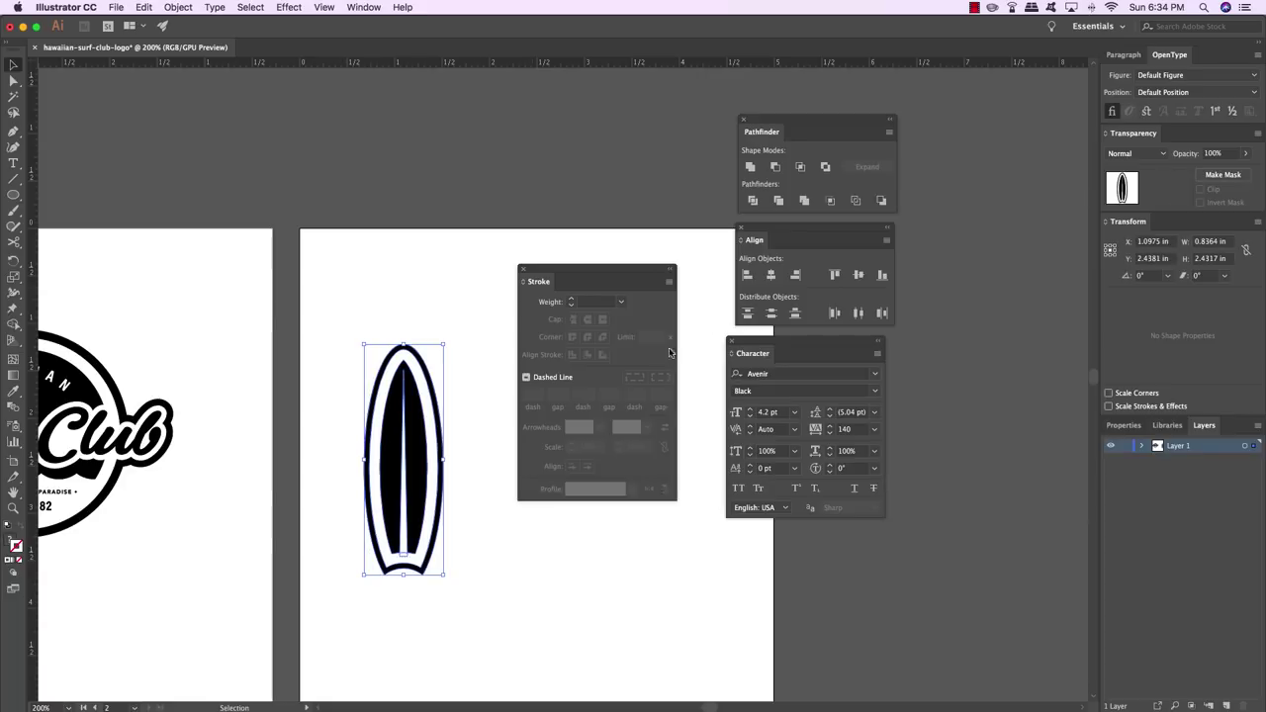
click(806, 201)
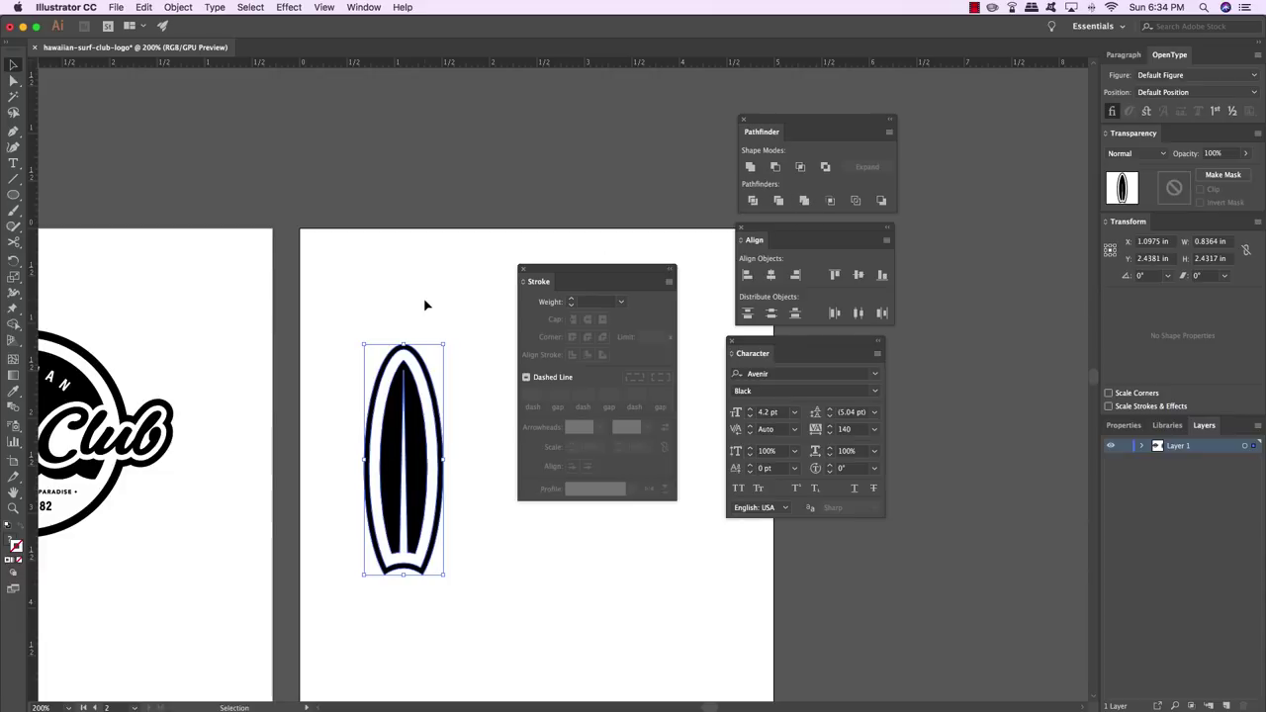
click(288, 323)
Move the merged surfboard over the logo's centre and enlarge it to 0.9941 by 2.89 in
drag(361, 356, 469, 641)
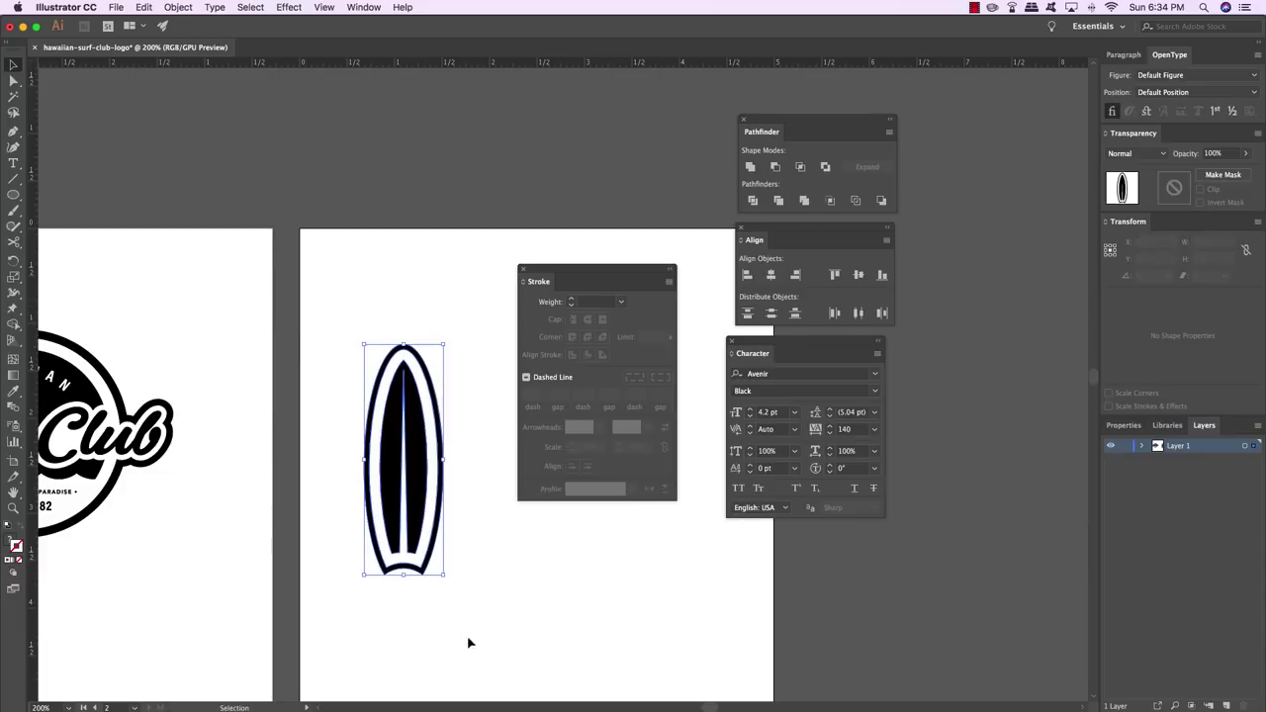
drag(387, 480, 250, 463)
drag(240, 416, 480, 432)
drag(393, 508, 402, 476)
key(v)
drag(477, 456, 265, 455)
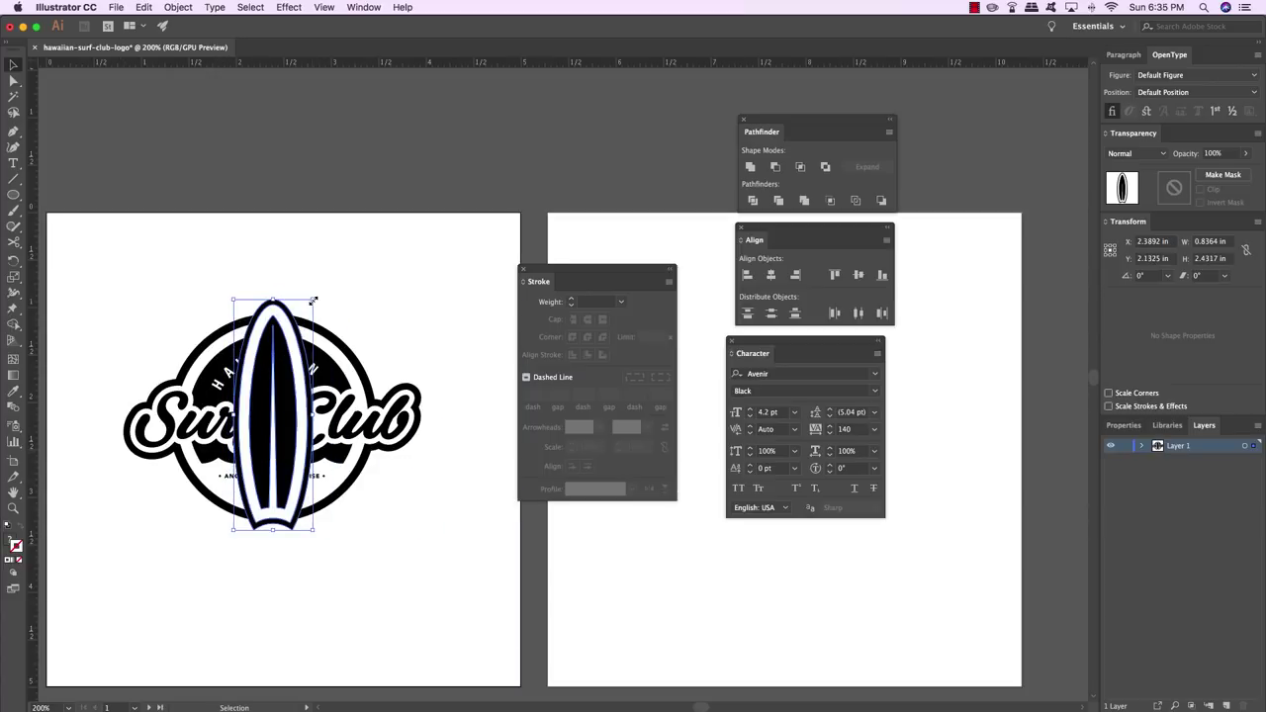
mouse_move(313, 299)
mouse_down()
mouse_move(333, 276)
mouse_move(292, 304)
mouse_up()
Send the surfboard to the back so the badge covers its middle
click(178, 8)
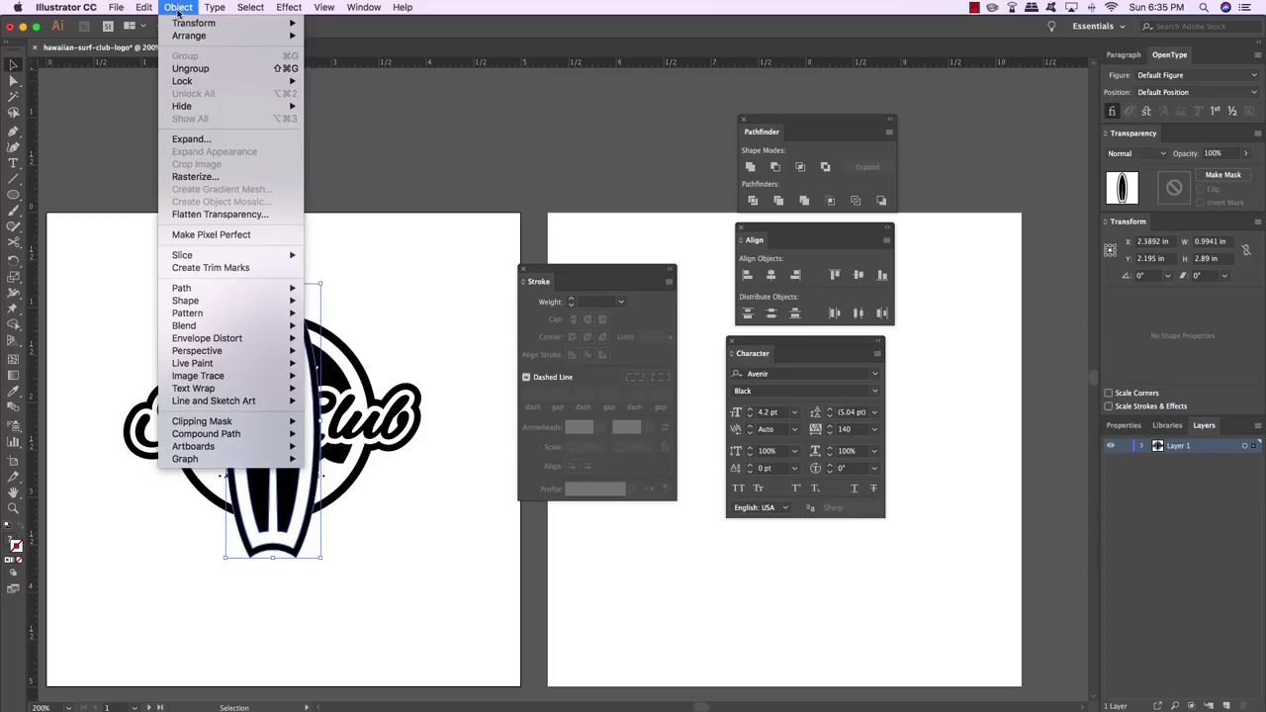
mouse_move(197, 36)
click(342, 73)
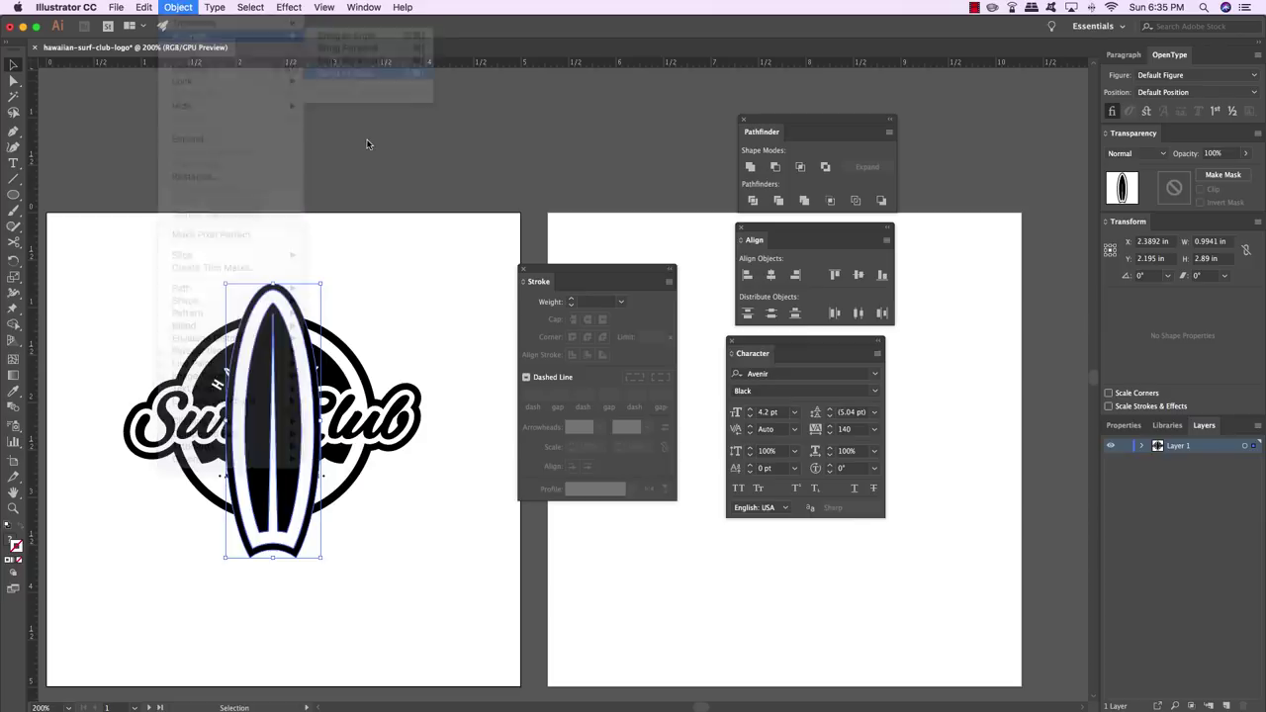
click(396, 265)
scroll(385, 257, left, 2)
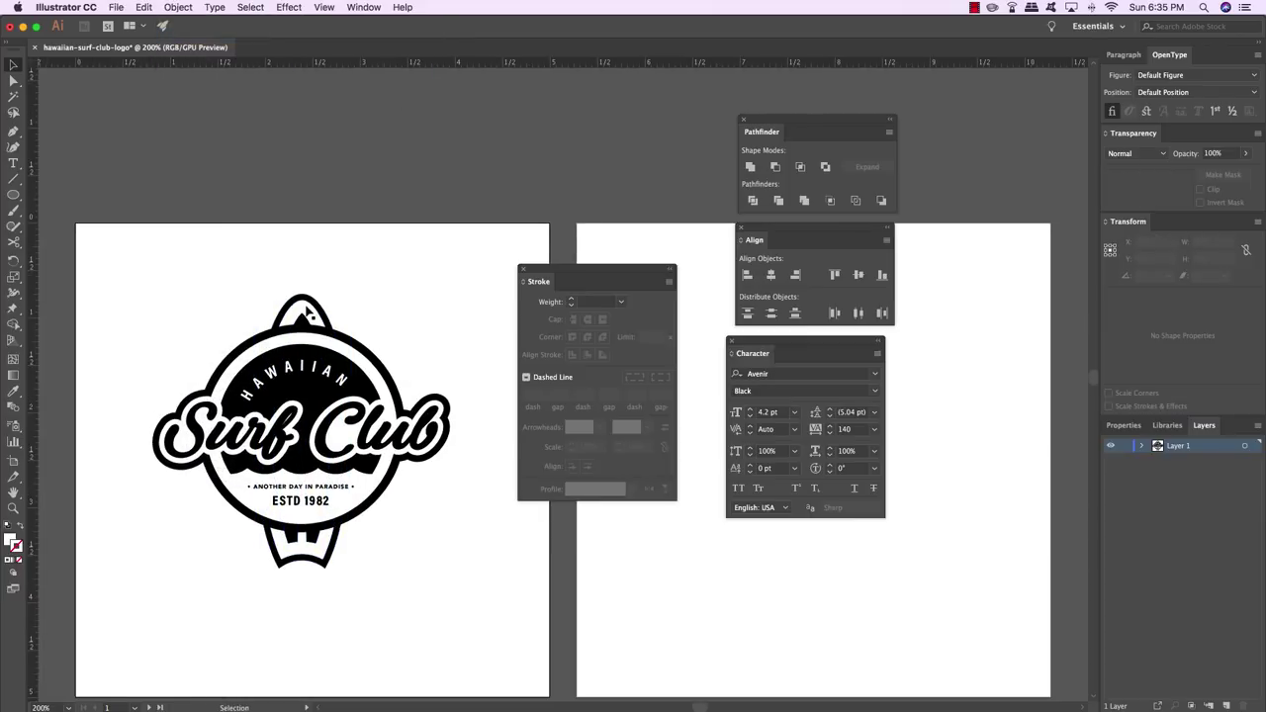
Nudge the surfboard up and rotate it clockwise into a diagonal
drag(306, 315, 307, 304)
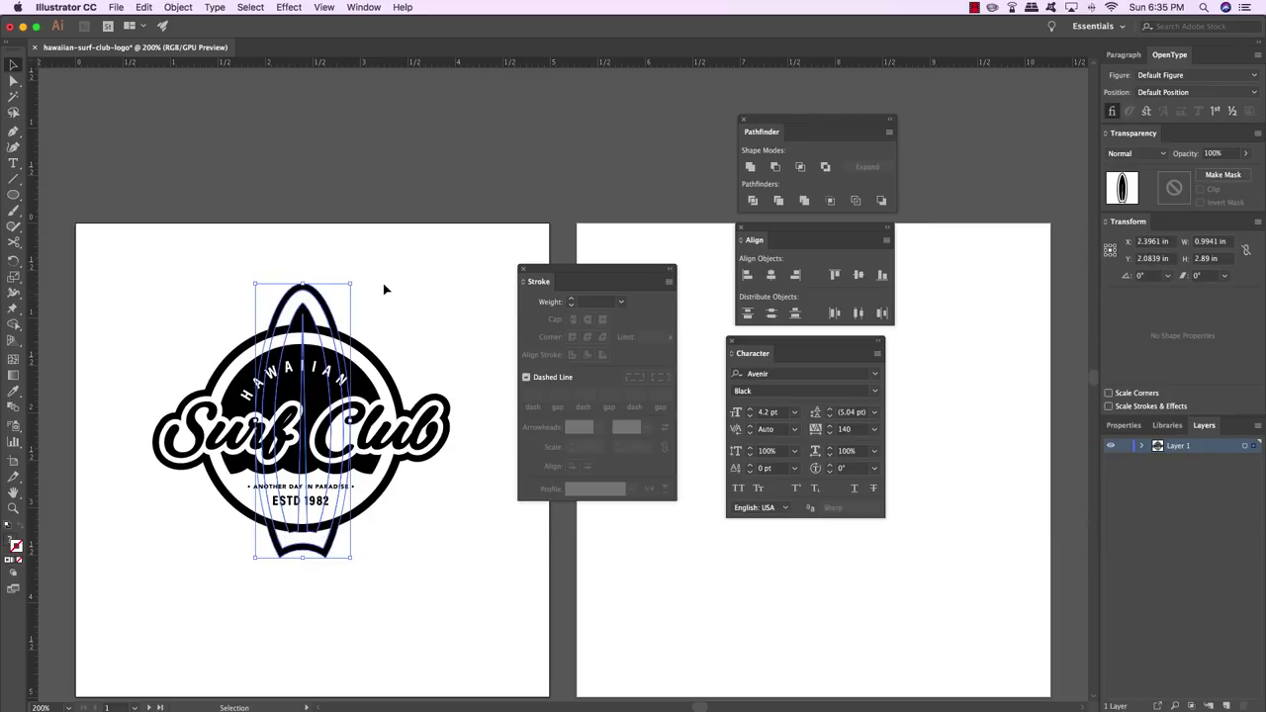
click(400, 286)
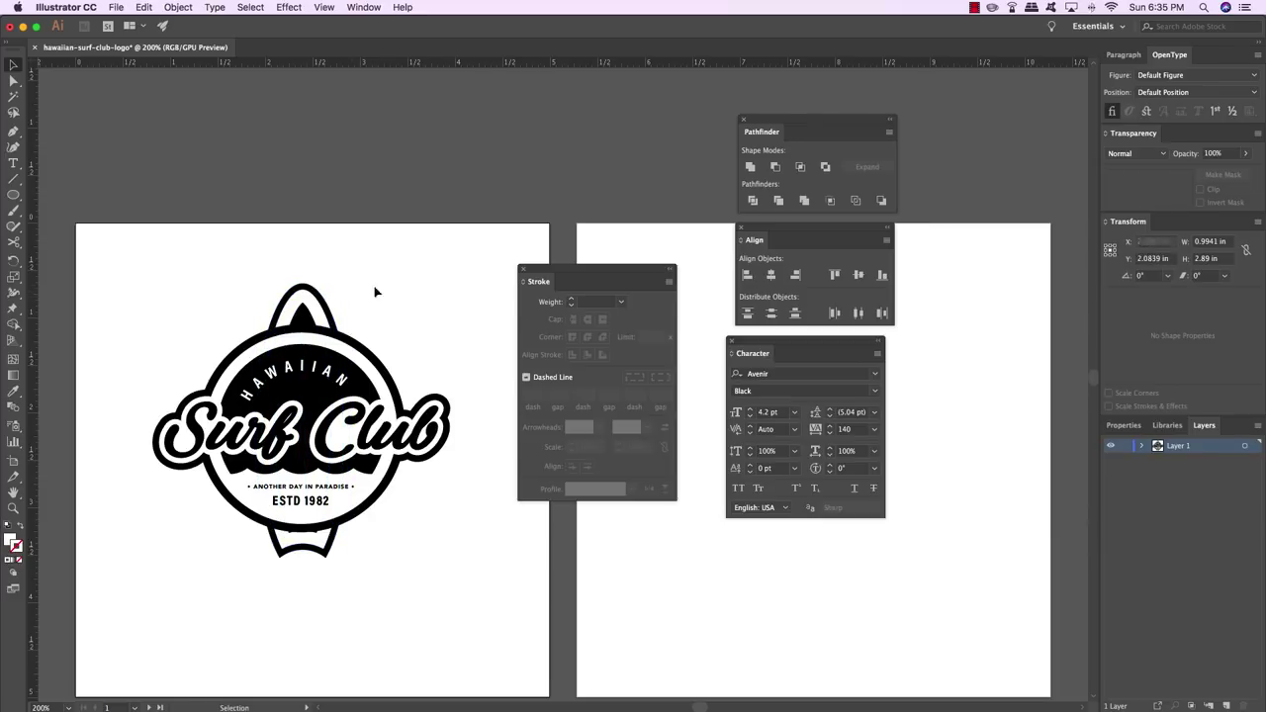
click(327, 311)
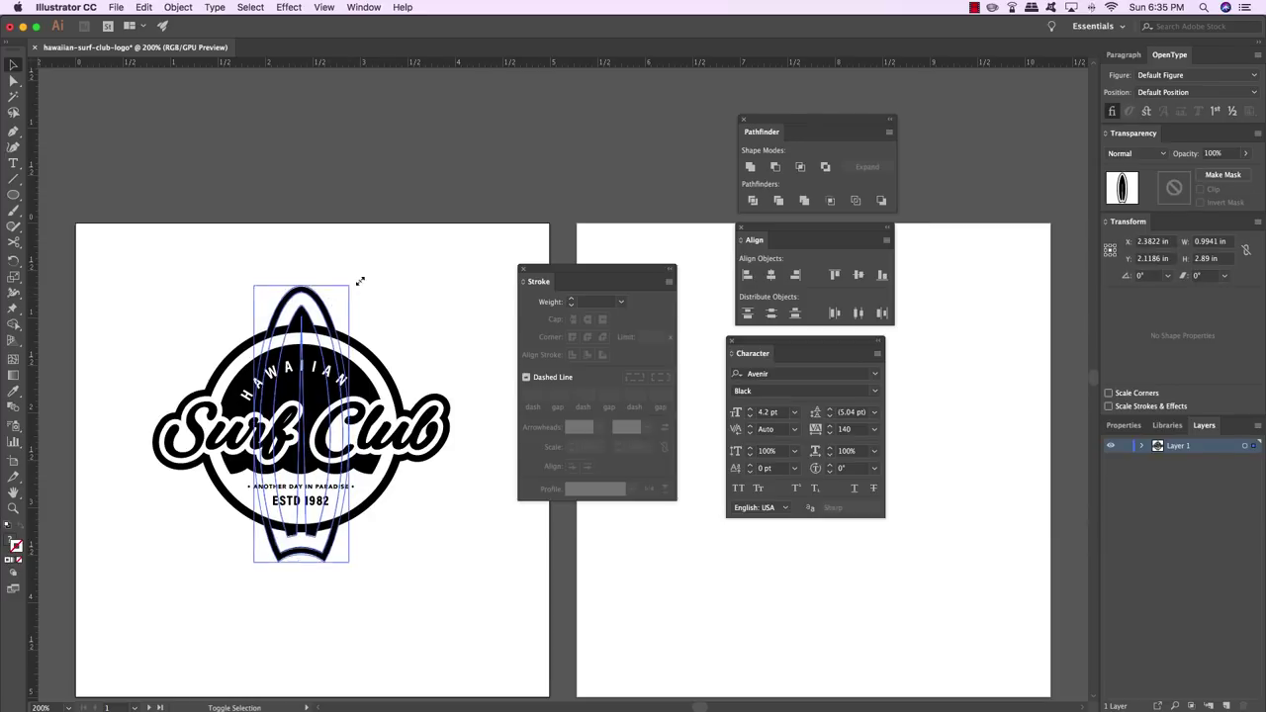
drag(361, 267, 449, 327)
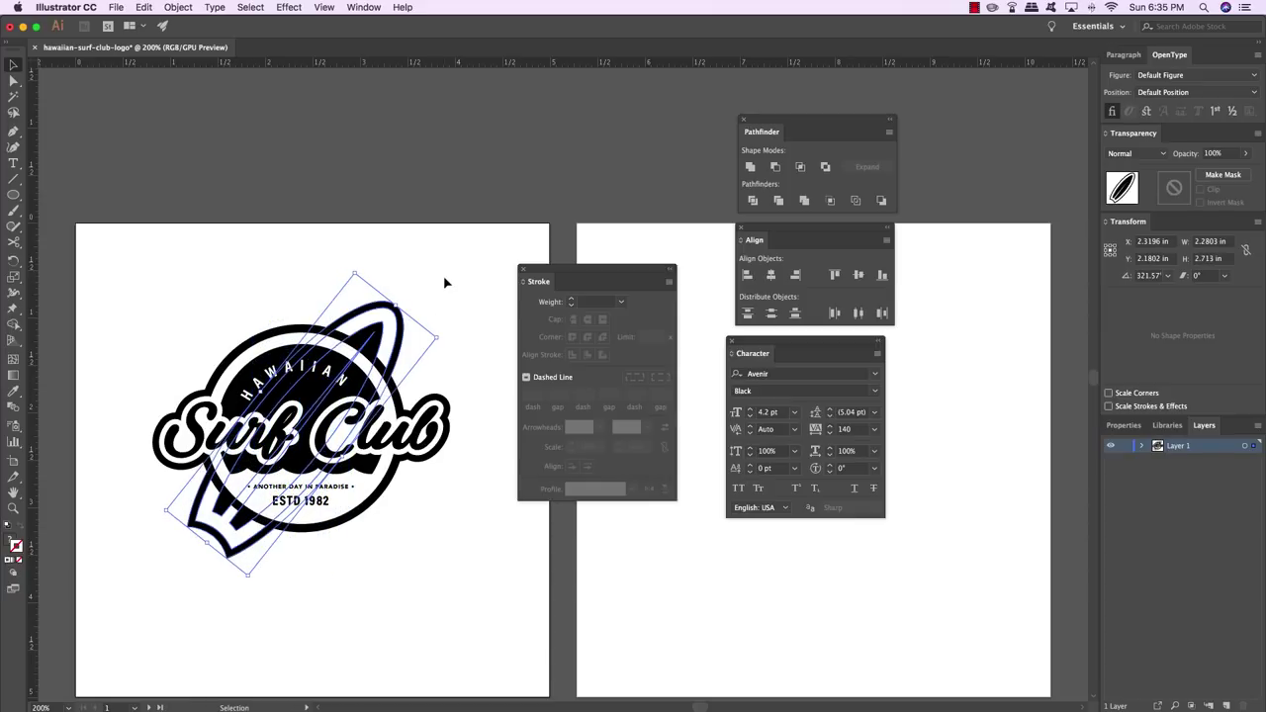
click(409, 260)
scroll(408, 276, down, 2)
scroll(408, 277, left, 2)
Reposition the tilted surfboard behind the badge and move the Stroke panel aside
click(402, 308)
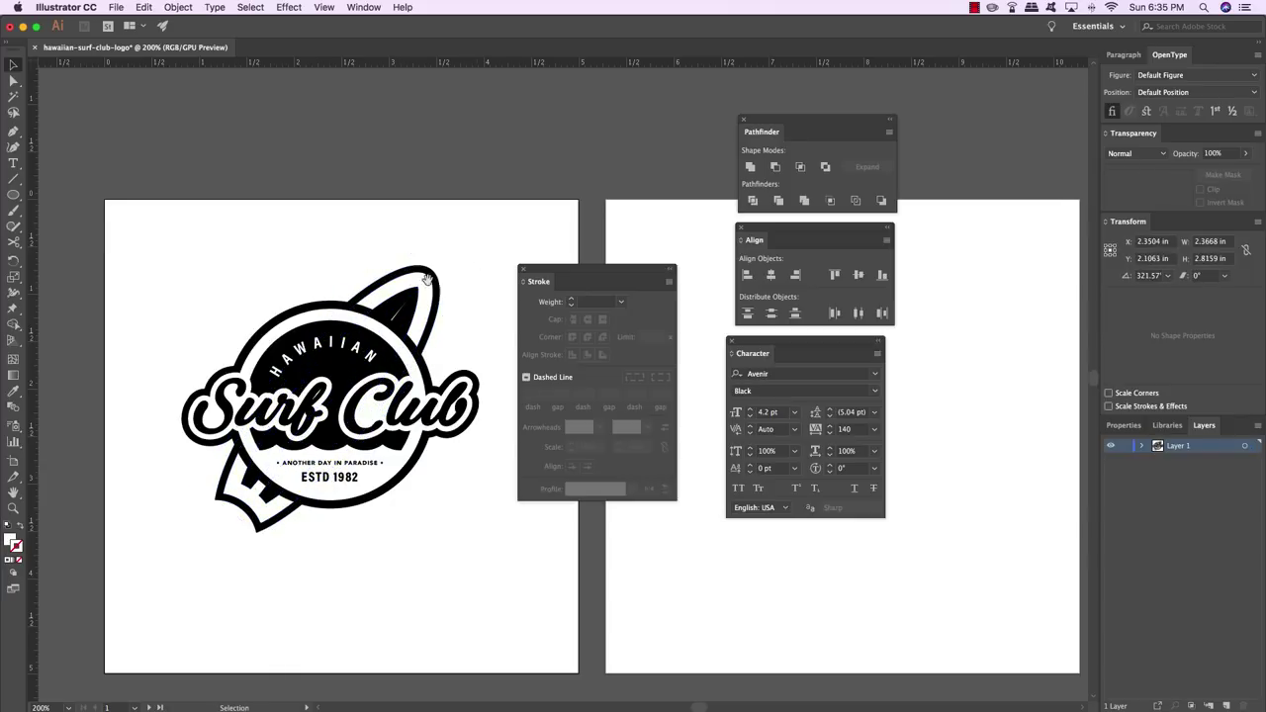
scroll(475, 295, down, 1)
scroll(475, 294, left, 1)
drag(442, 278, 441, 282)
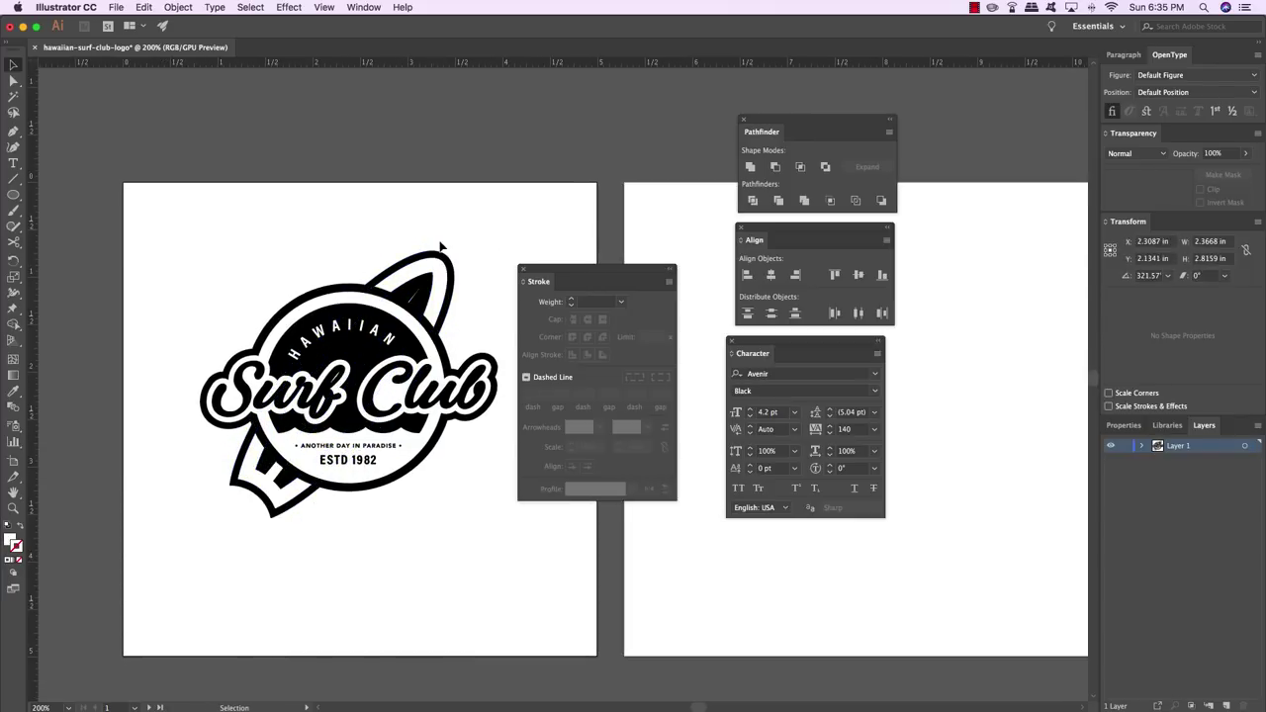
scroll(450, 272, down, 1)
scroll(450, 272, left, 1)
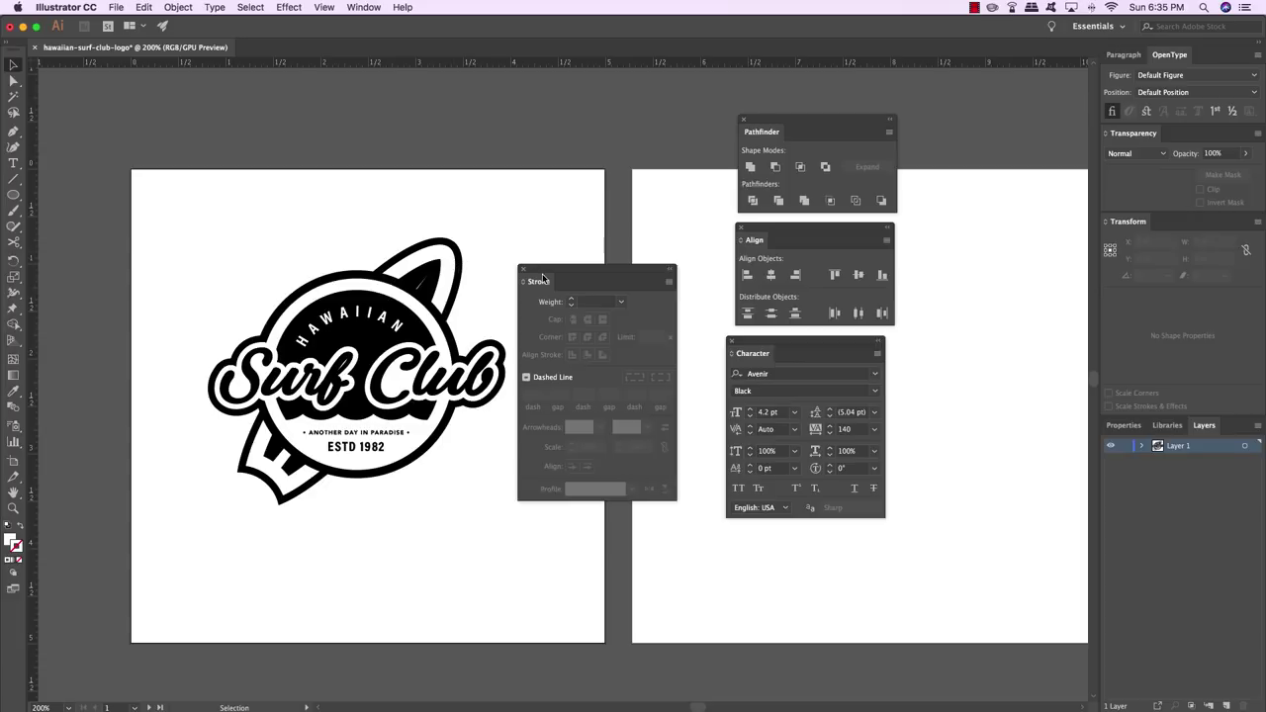
drag(545, 277, 612, 272)
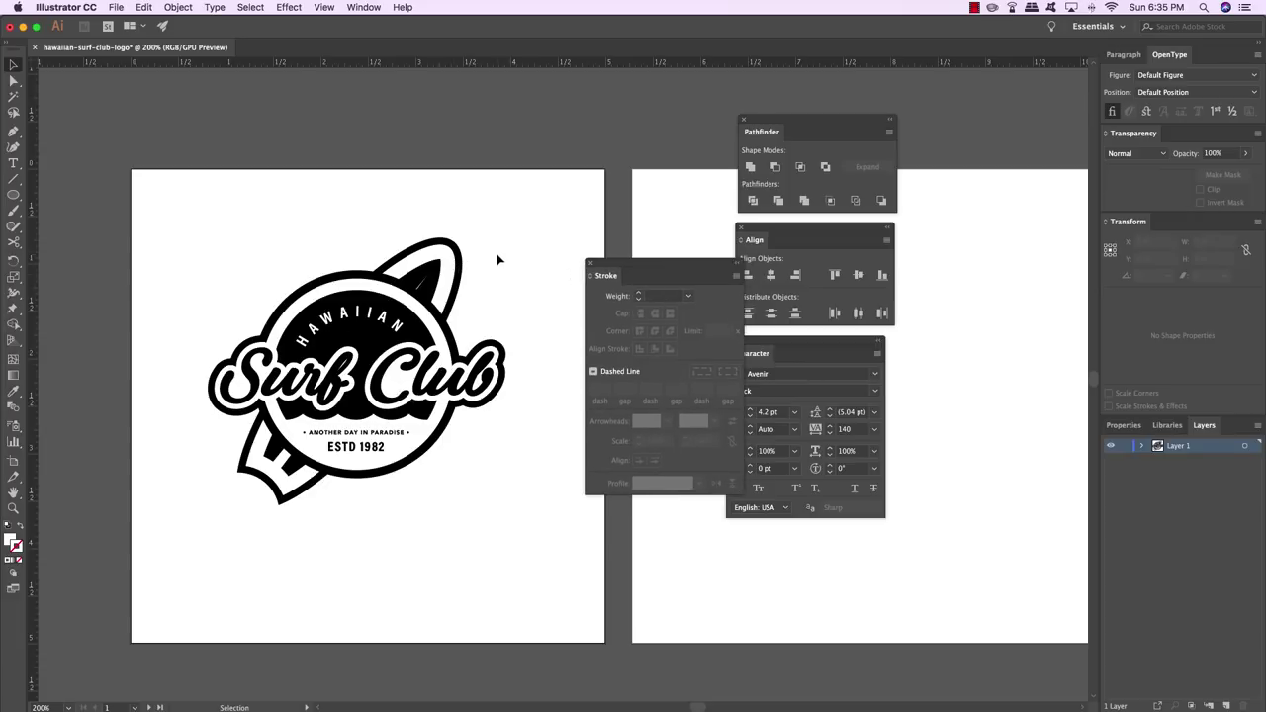
scroll(484, 259, right, 2)
scroll(485, 260, up, 1)
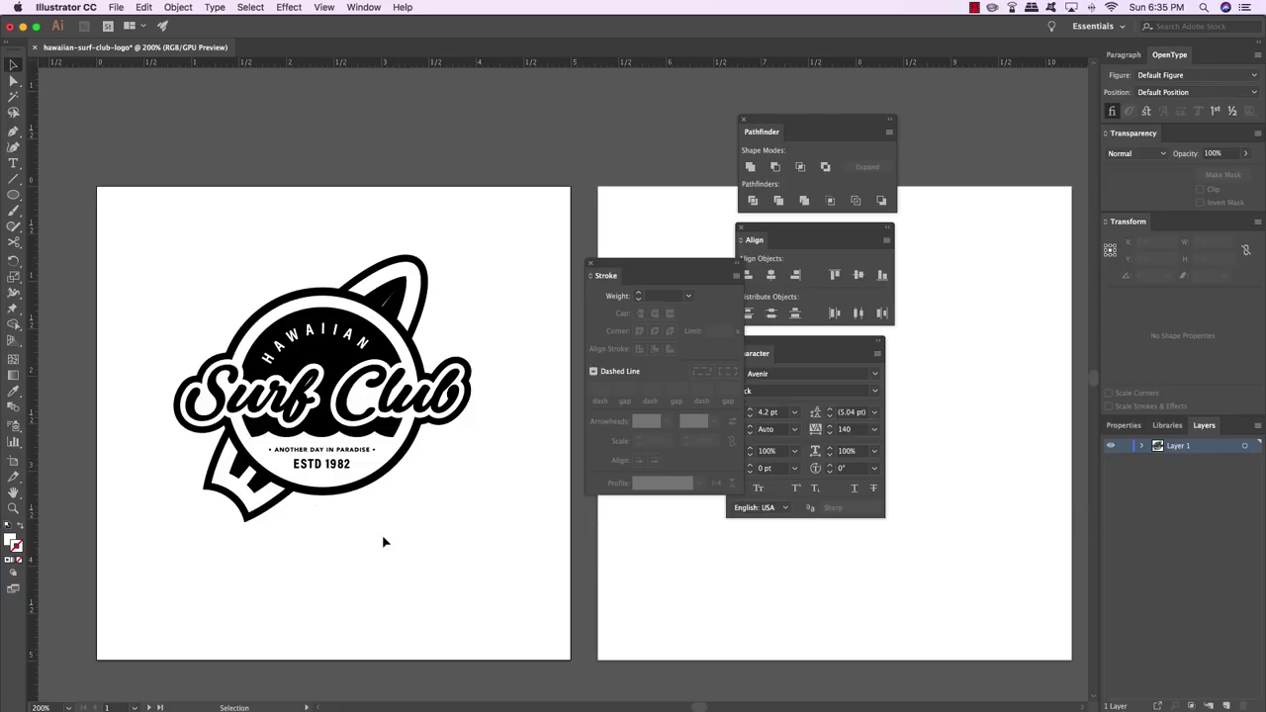
Switch to the Pen tool with default black stroke and no fill
scroll(456, 461, right, 10)
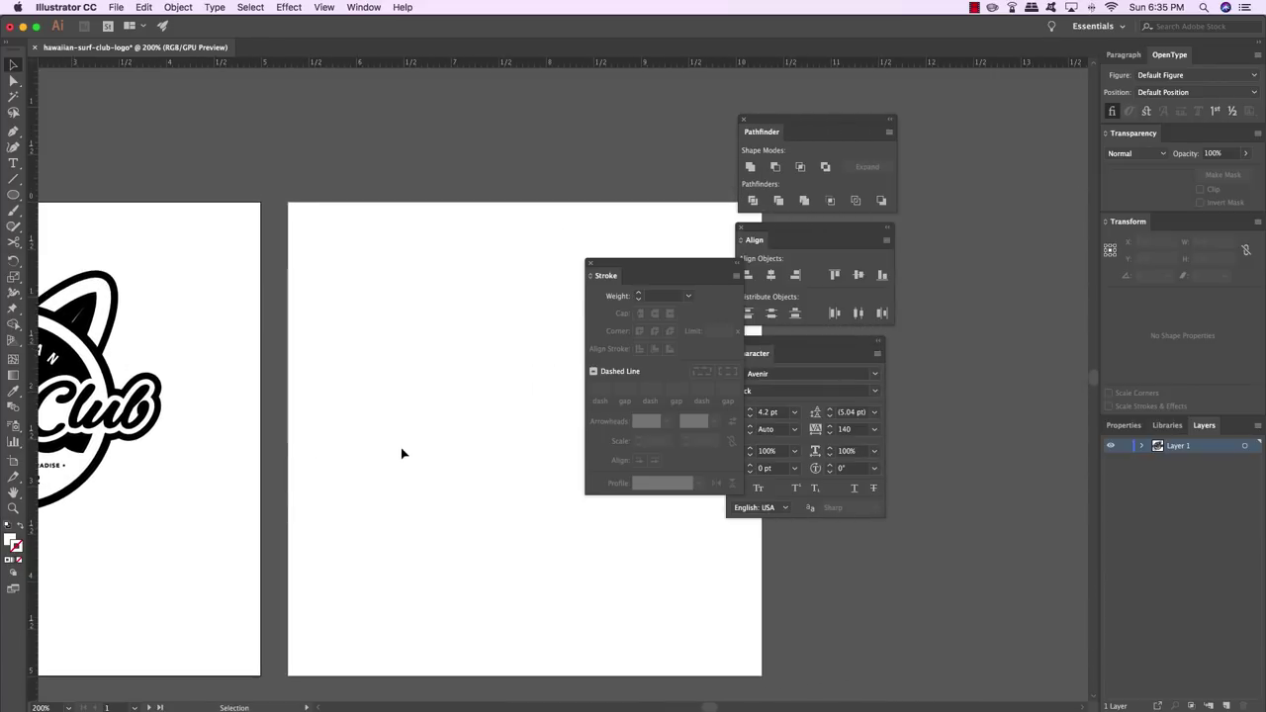
key(p)
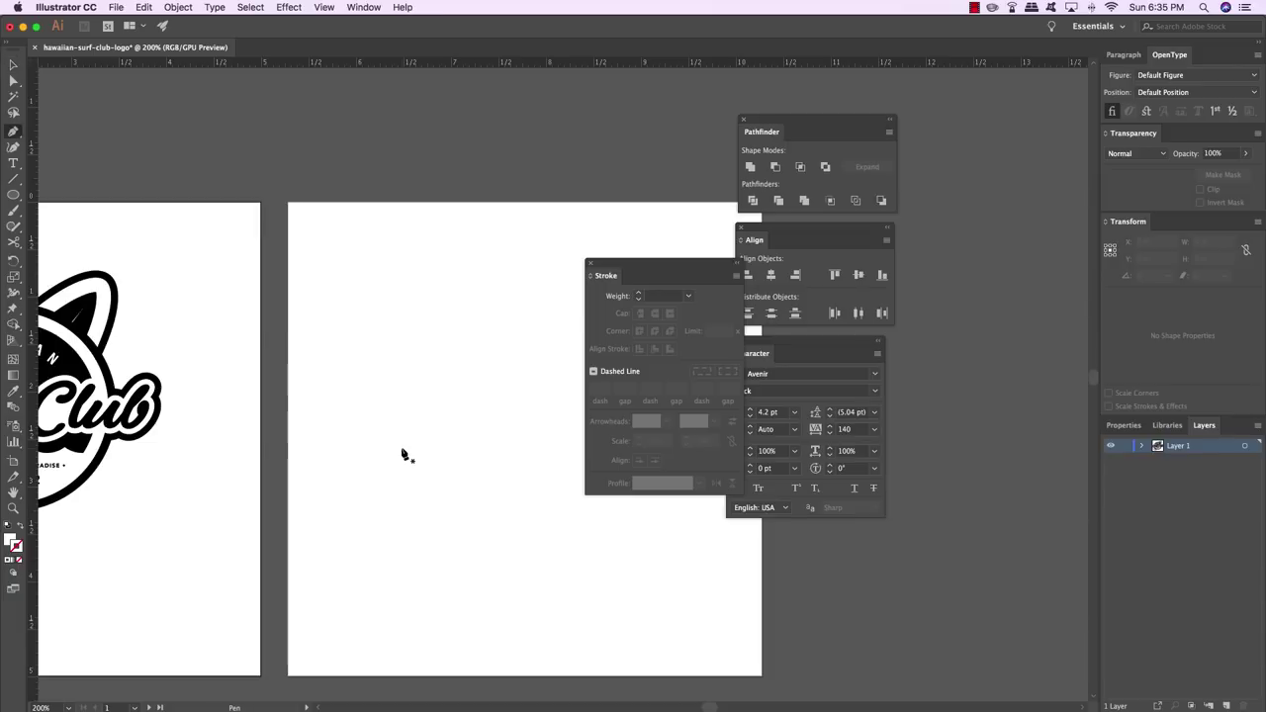
key(d)
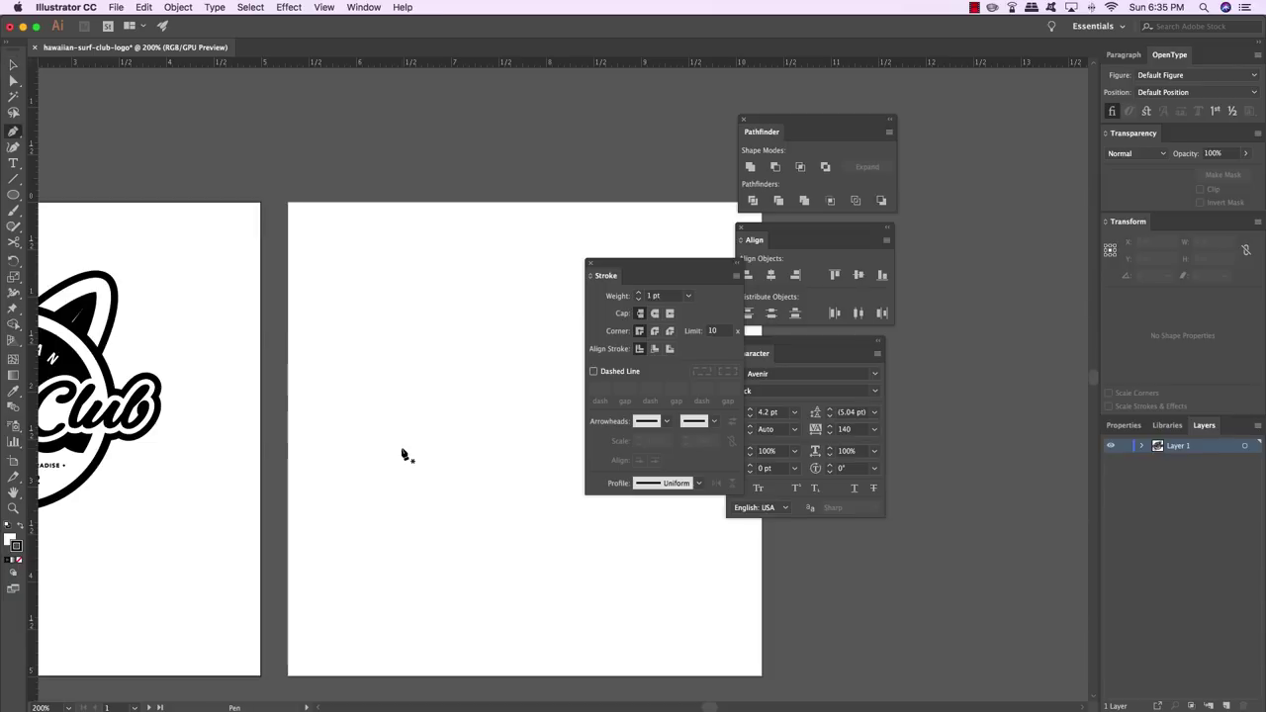
scroll(403, 454, right, 1)
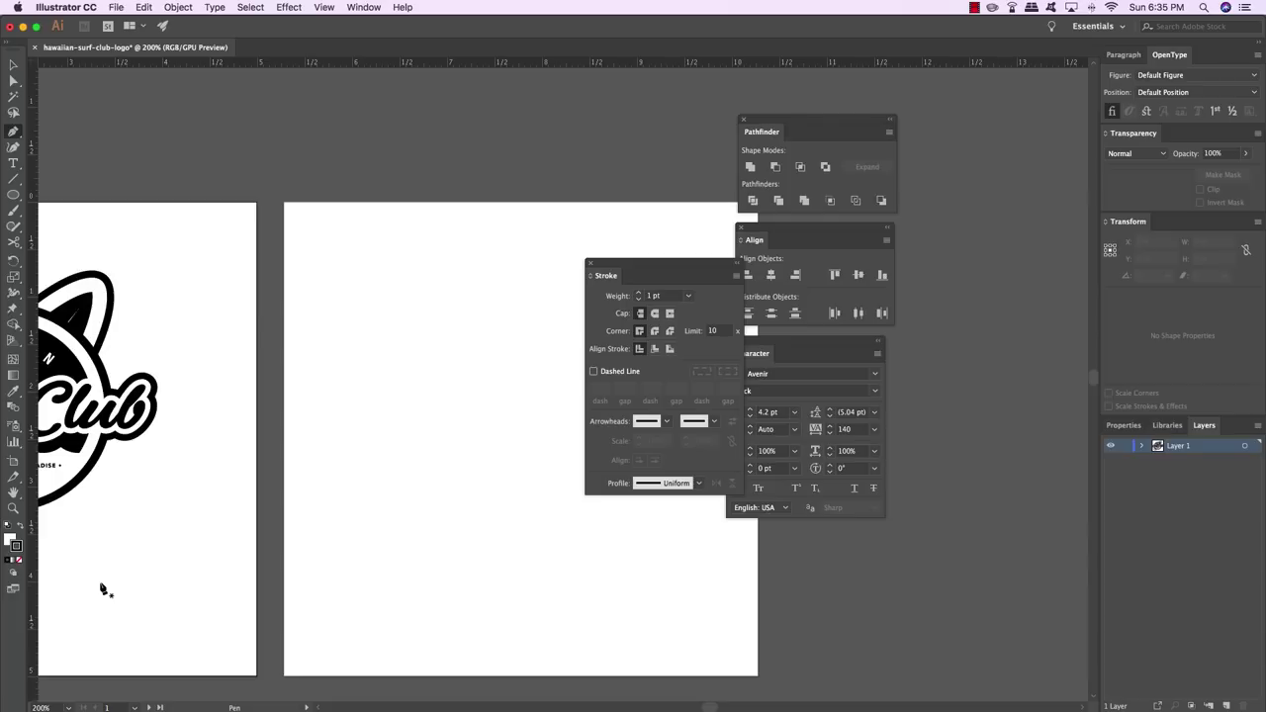
click(18, 561)
scroll(452, 537, left, 1)
scroll(436, 406, right, 2)
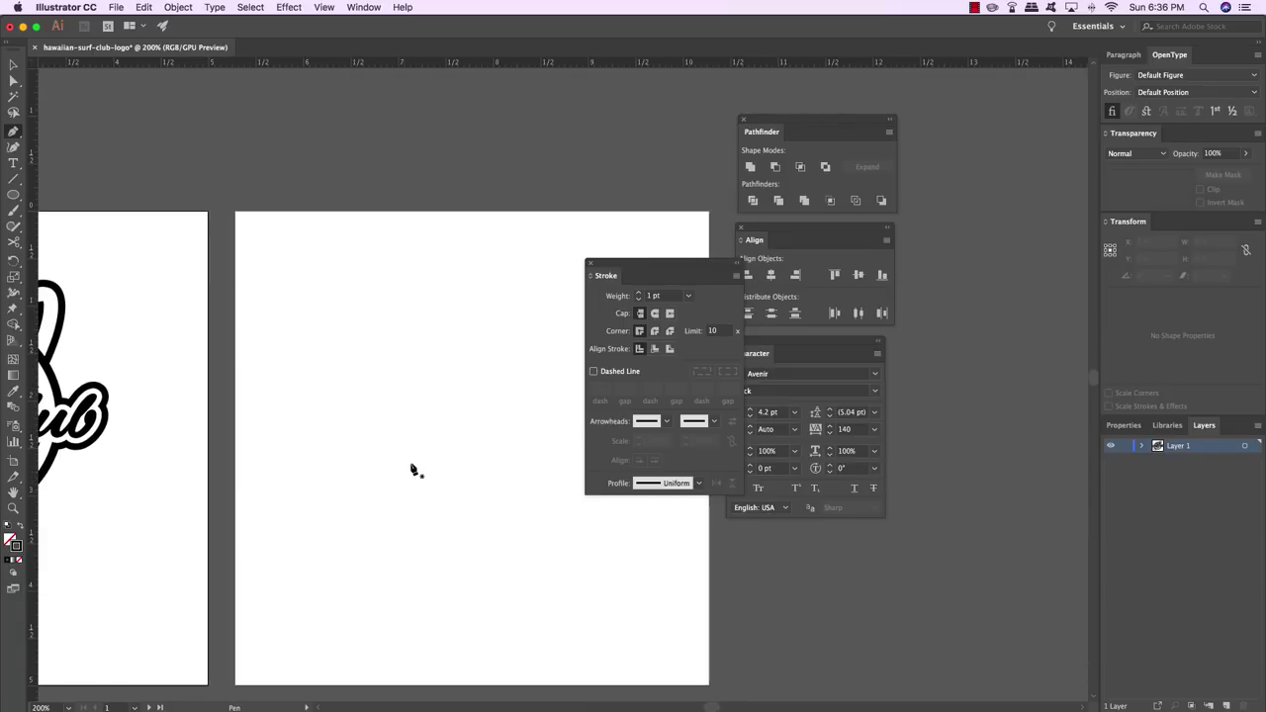
Draw a 1.0833 in vertical line on the second artboard and select it
click(410, 463)
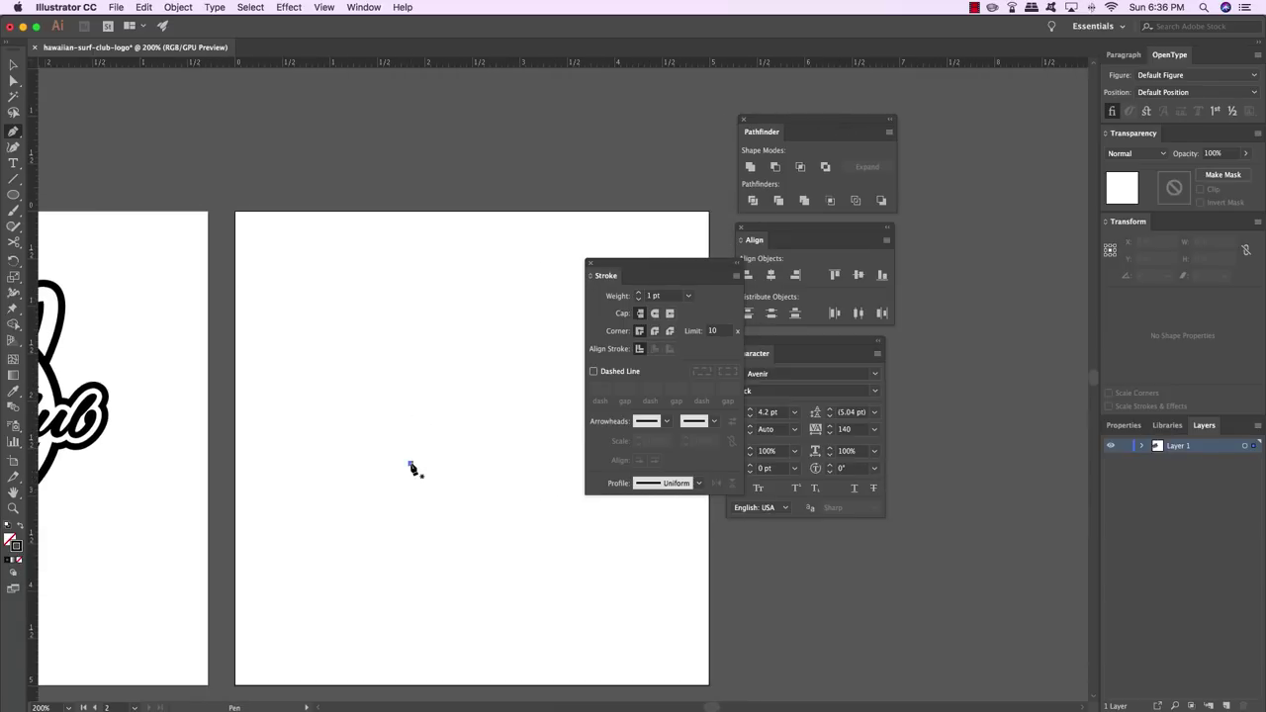
click(410, 360)
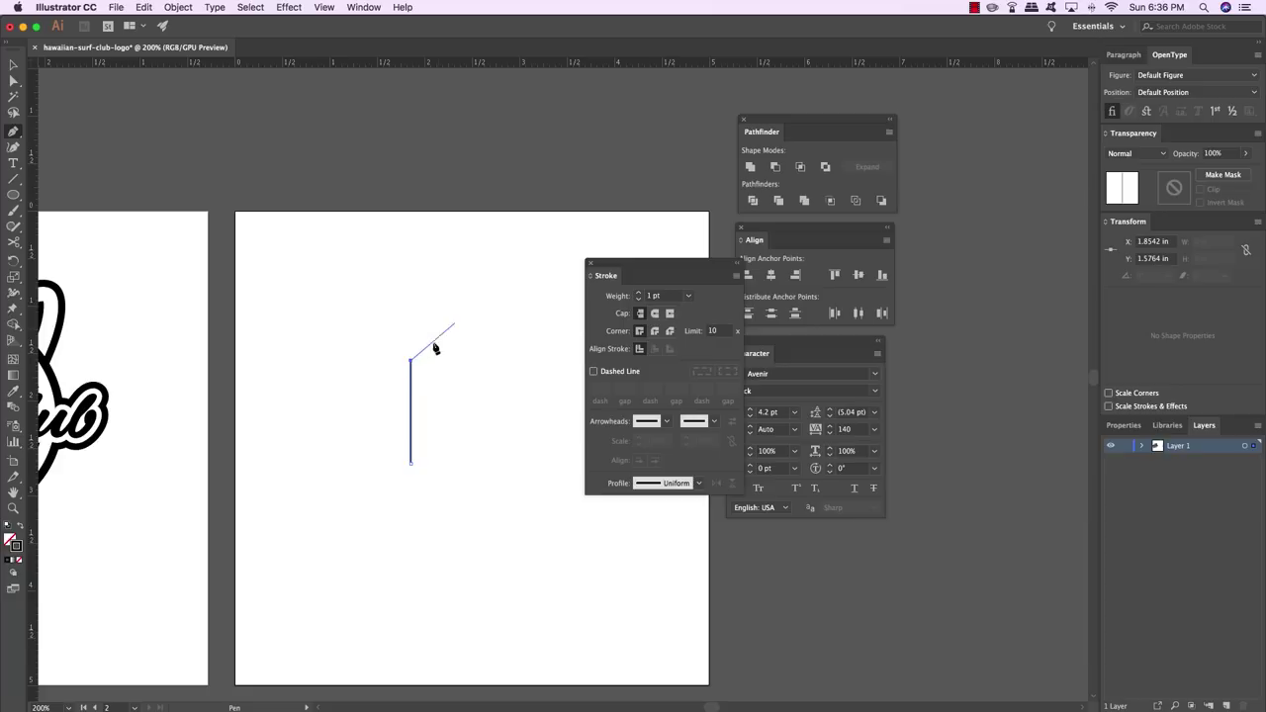
key(super)
super+click(452, 339)
key(v)
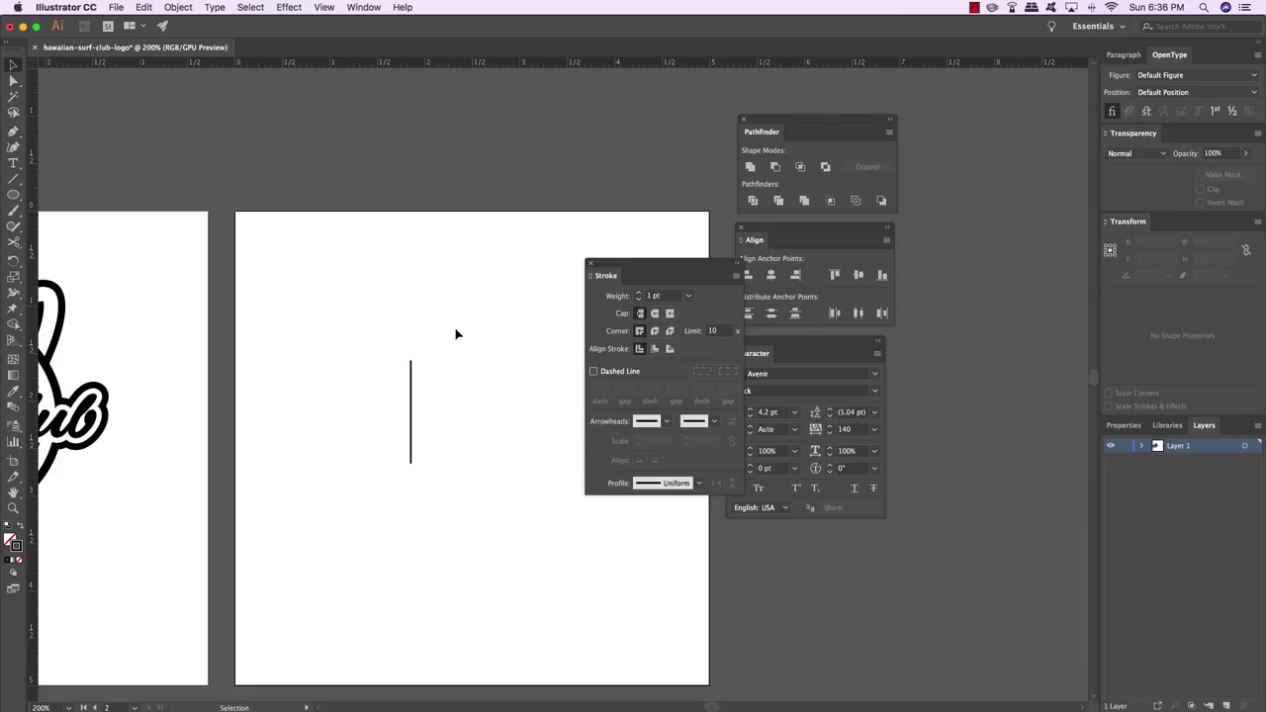
drag(466, 319, 345, 568)
Give the line a 6 pt stroke tapered with Width Profile 4
scroll(480, 425, left, 1)
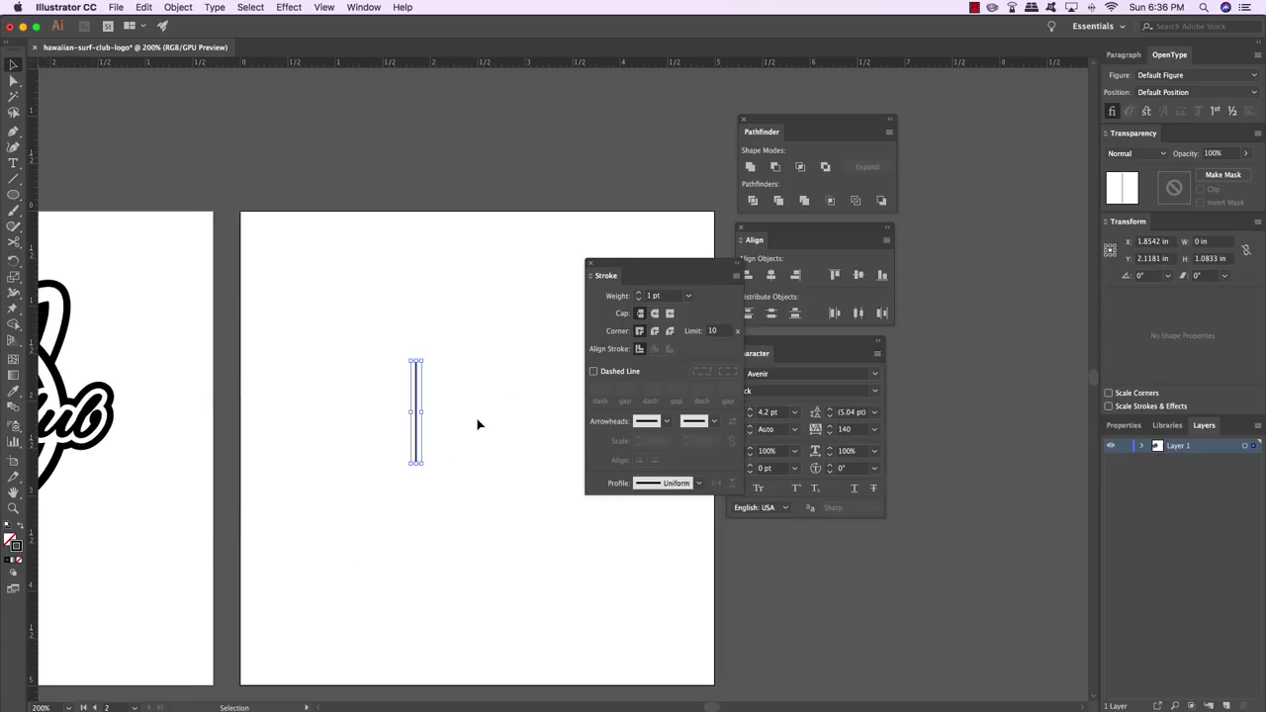
click(691, 295)
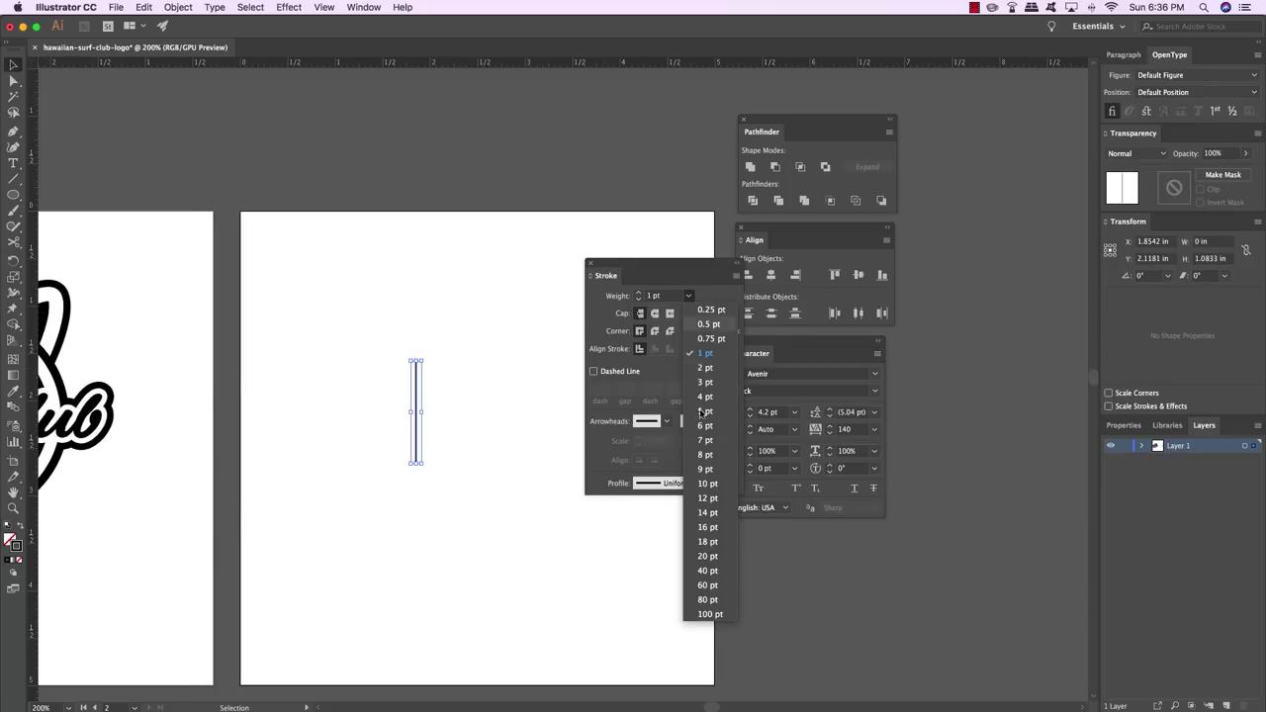
click(697, 438)
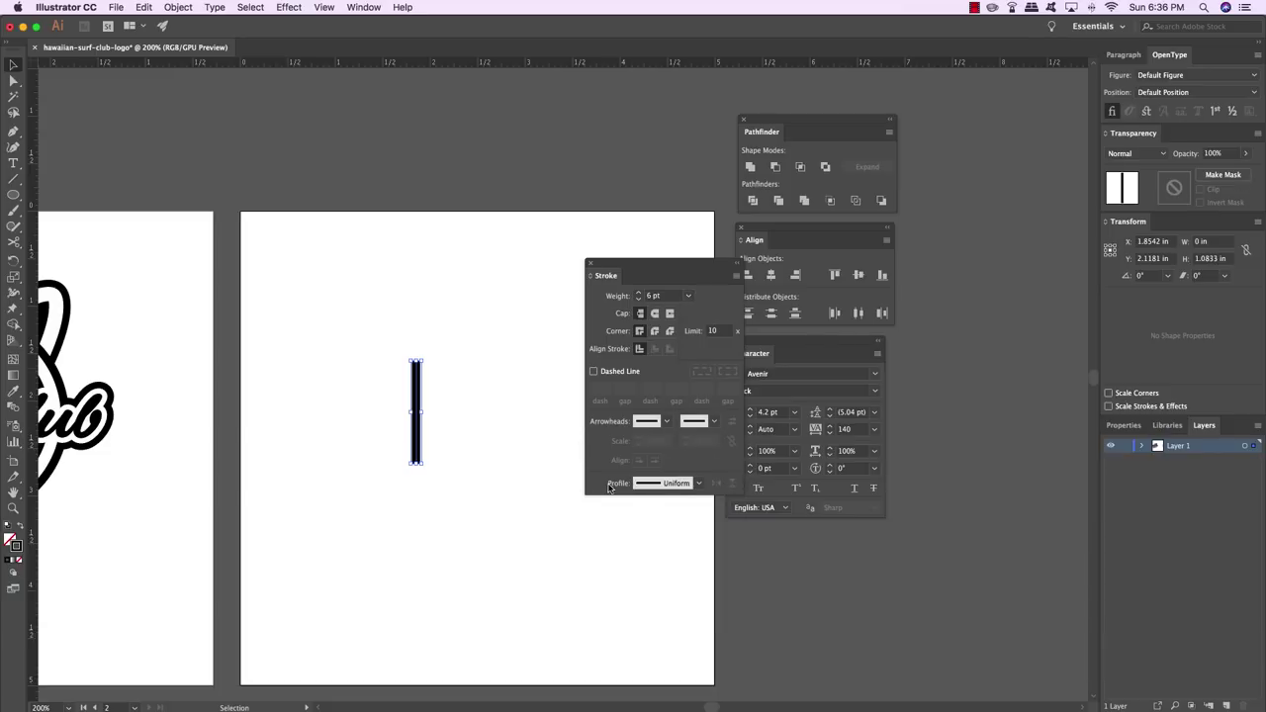
click(698, 483)
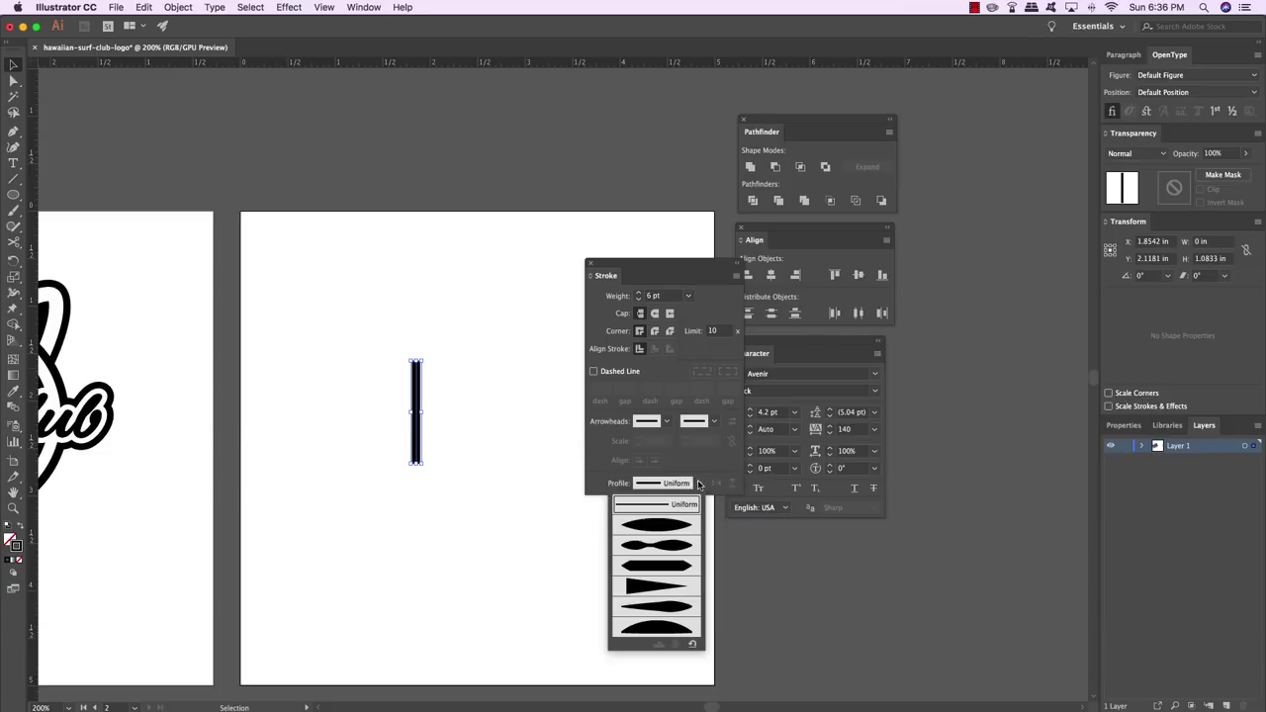
click(630, 588)
click(490, 474)
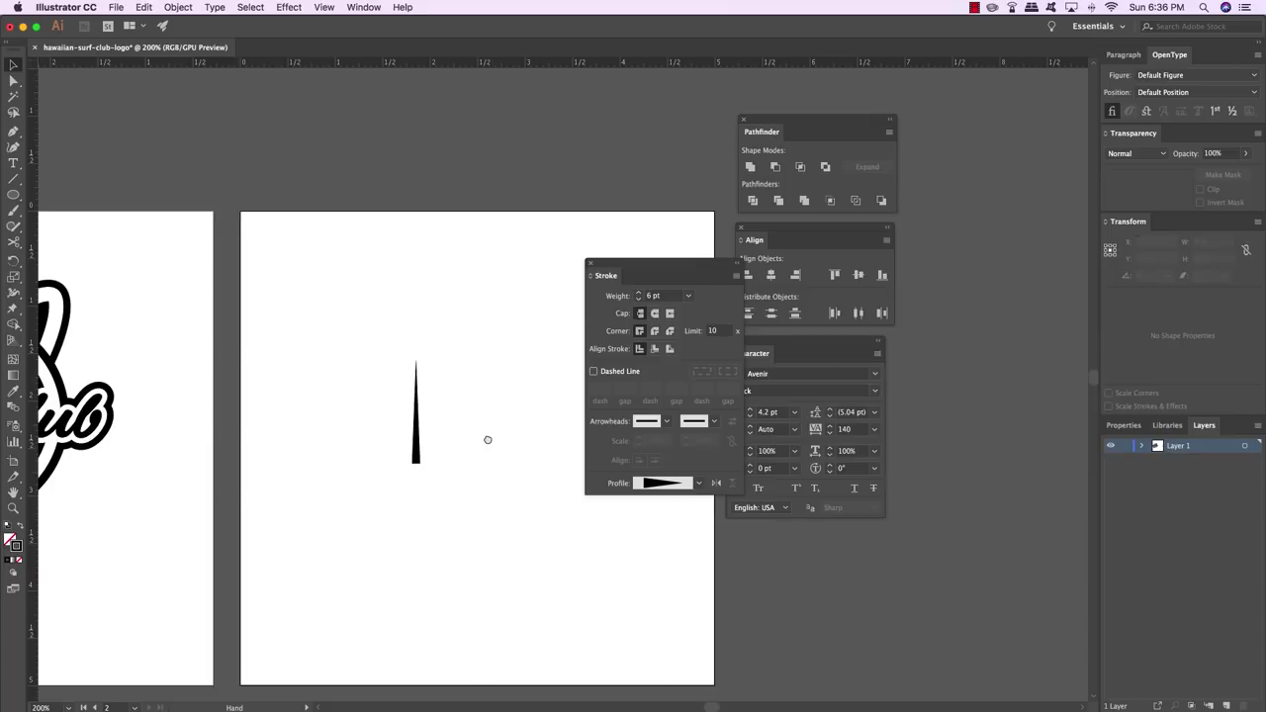
scroll(485, 445, up, 1)
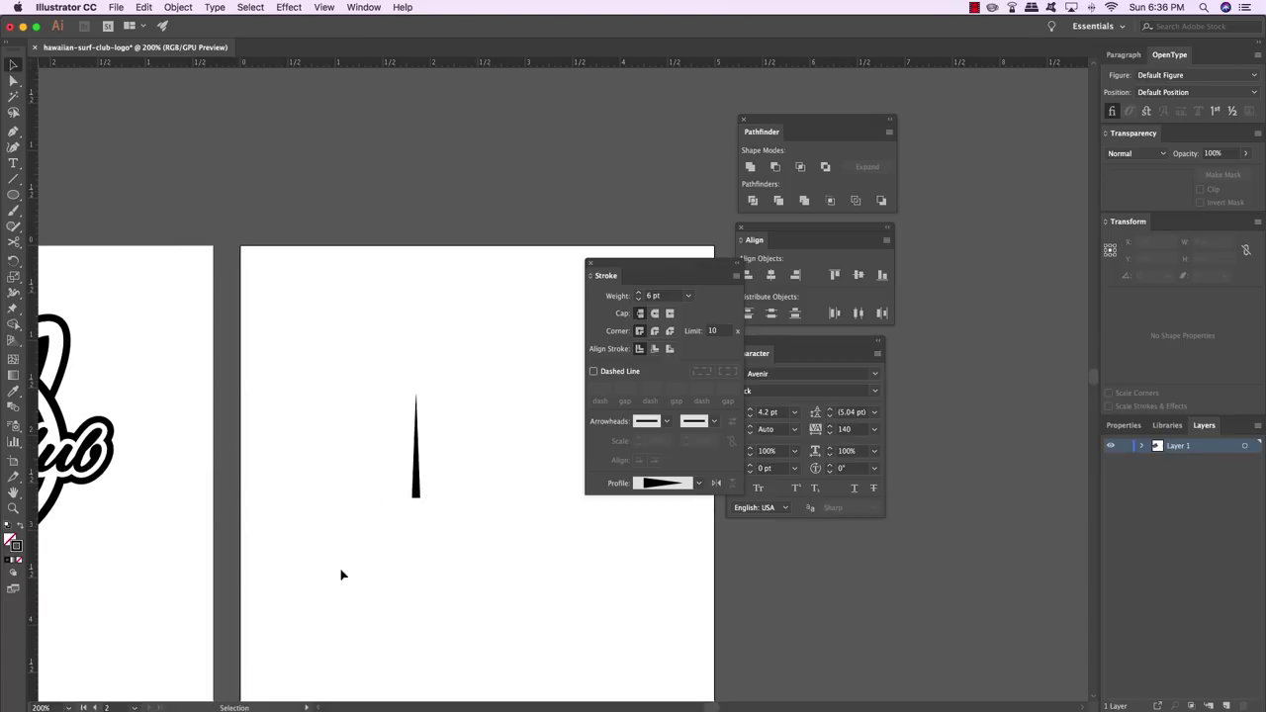
click(415, 463)
Thicken the tapered stroke to 8 pt, then to 10 pt
click(689, 298)
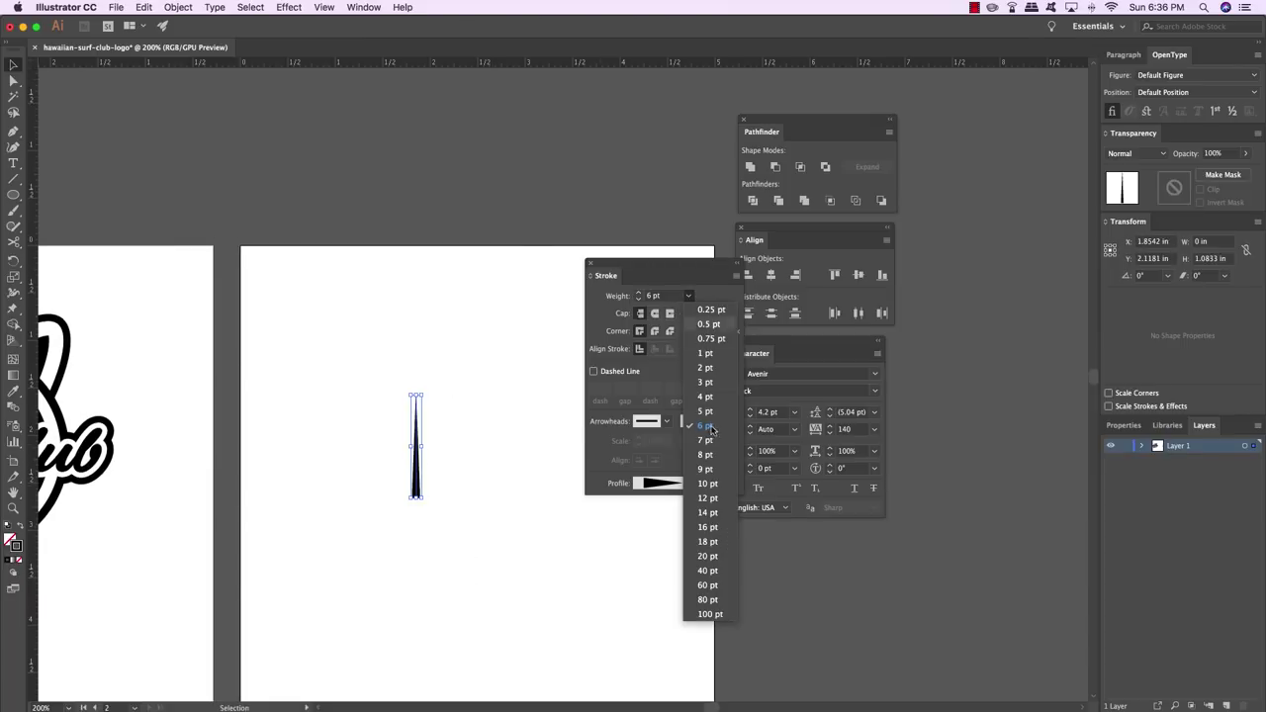
click(714, 455)
click(442, 397)
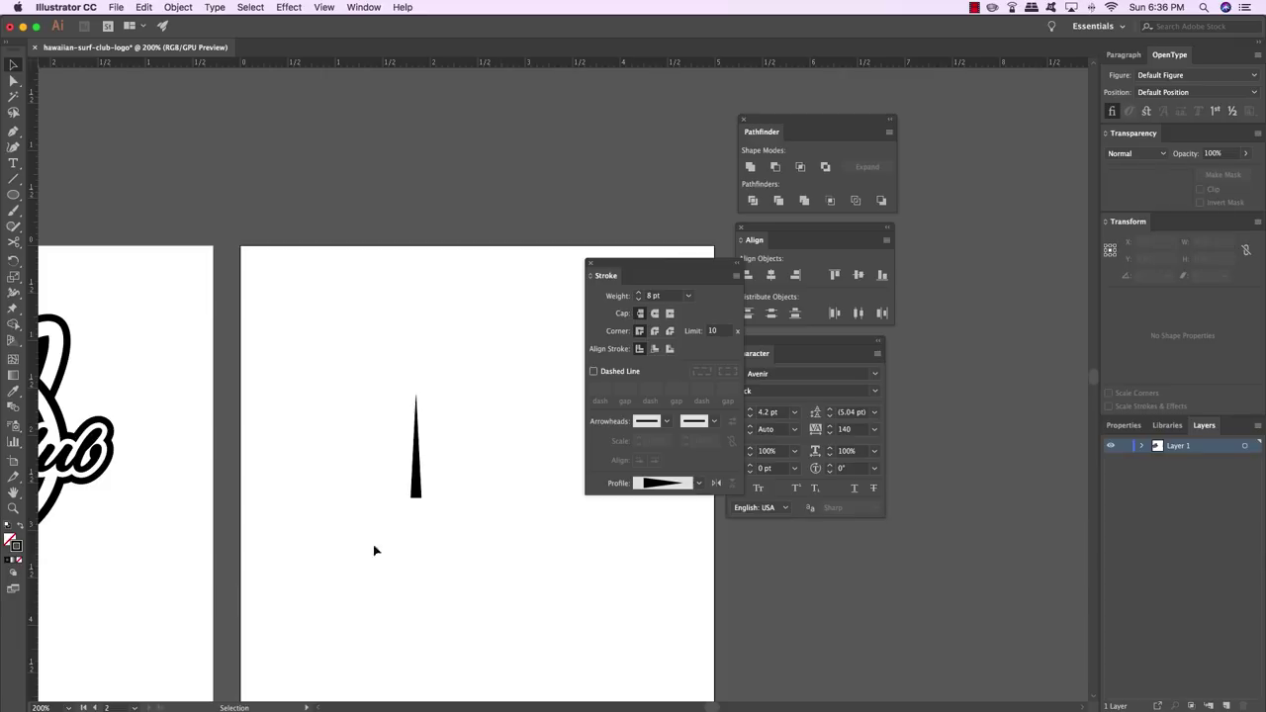
click(415, 454)
click(688, 296)
click(702, 484)
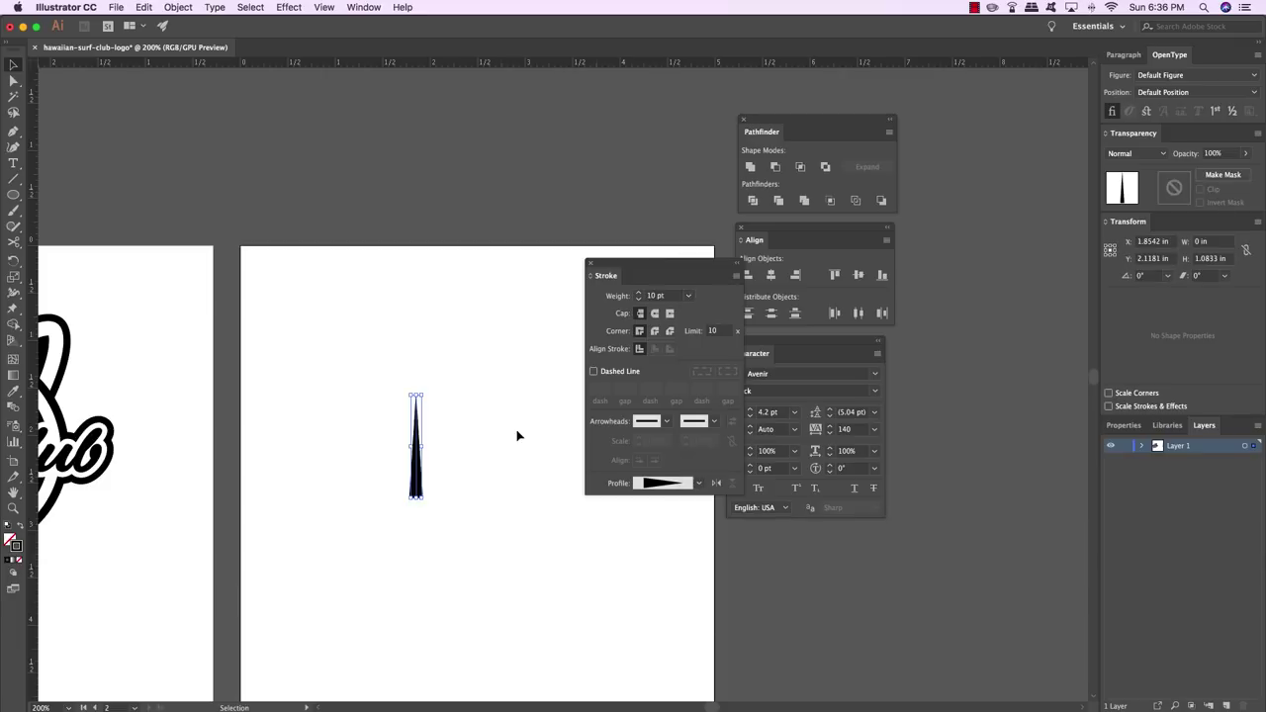
click(496, 420)
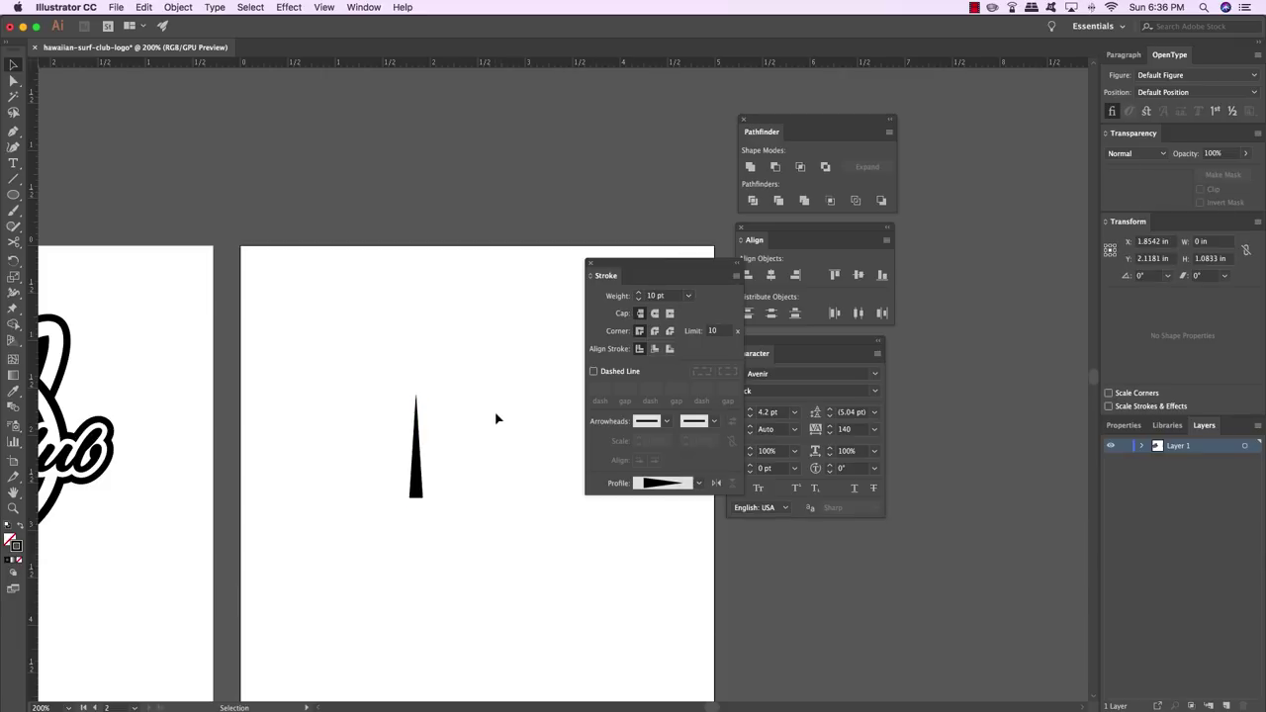
click(421, 436)
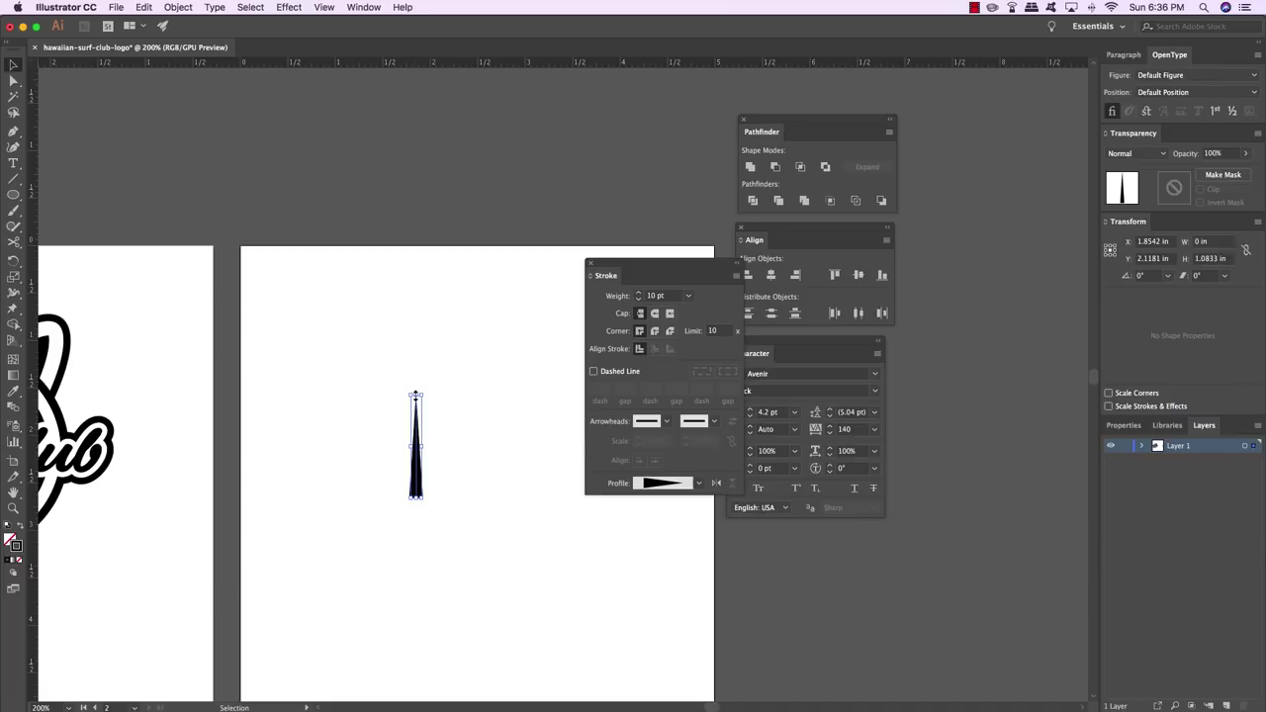
Raise the spike's top point to make it 1.3958 in tall, then zoom in on it
drag(417, 397, 415, 393)
click(458, 415)
scroll(435, 418, left, 2)
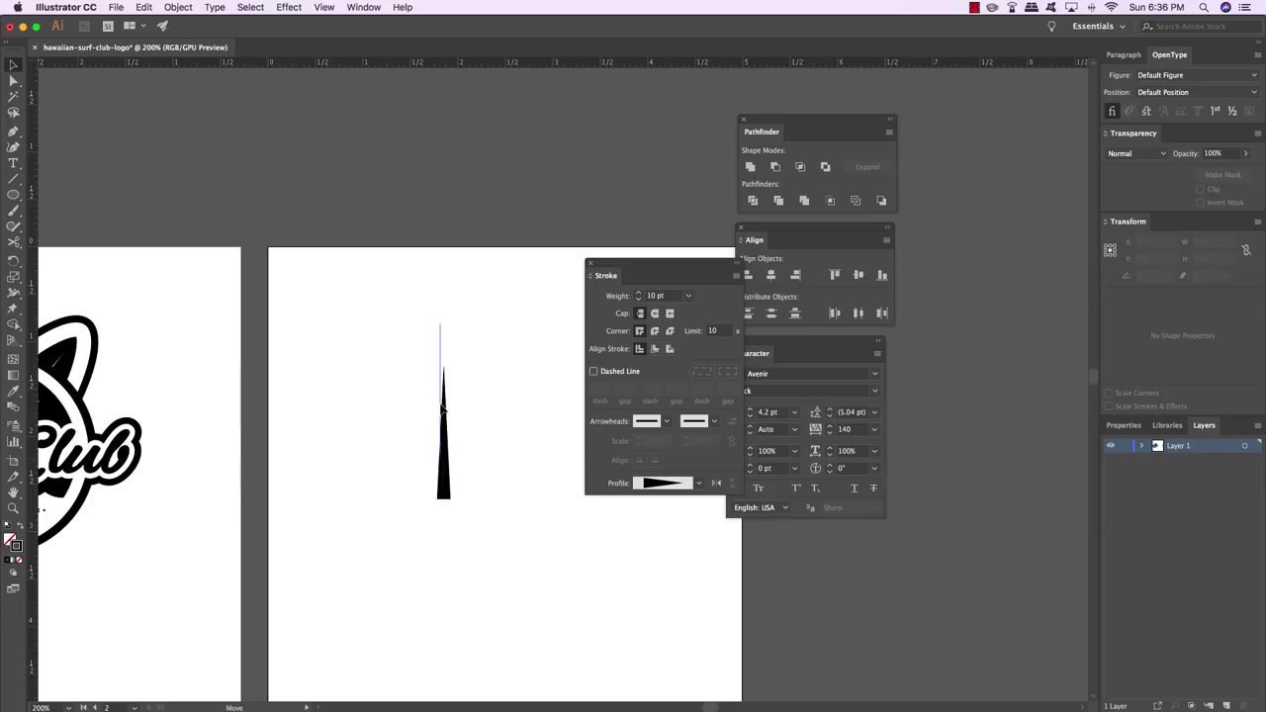
click(442, 407)
key(super+equal)
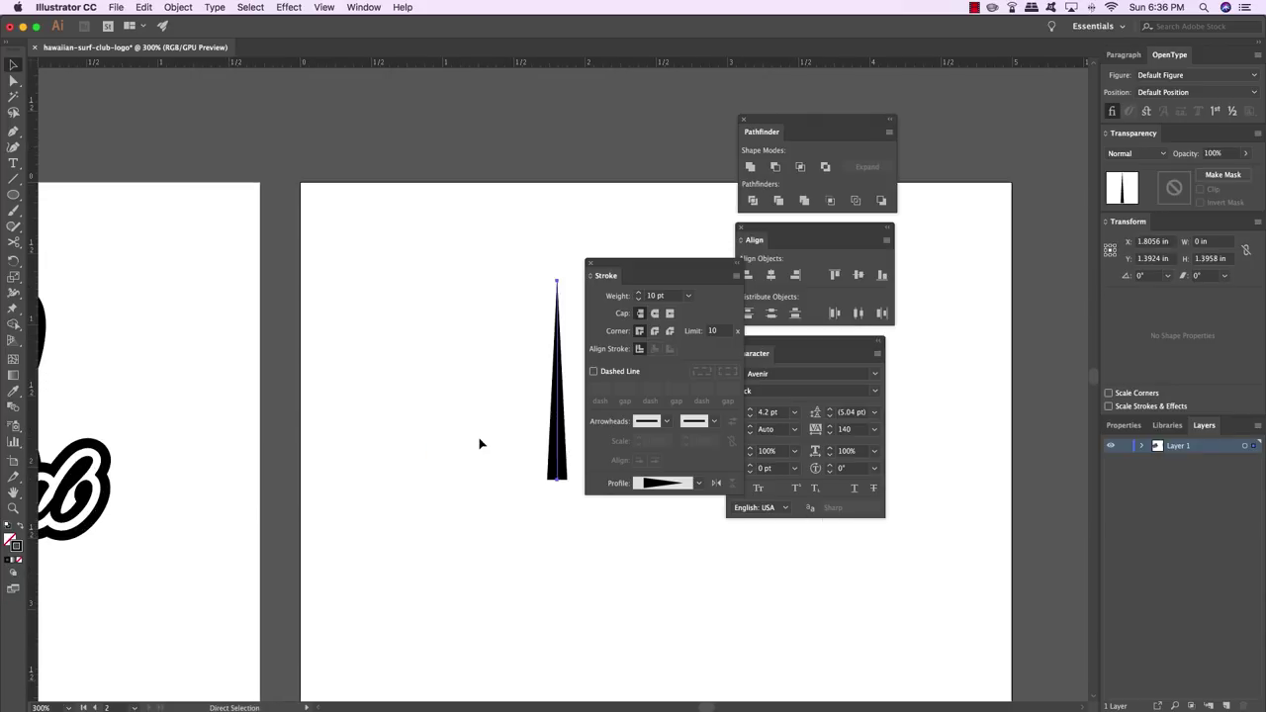
click(480, 438)
mouse_move(505, 390)
mouse_down()
mouse_move(348, 376)
mouse_move(310, 359)
mouse_up()
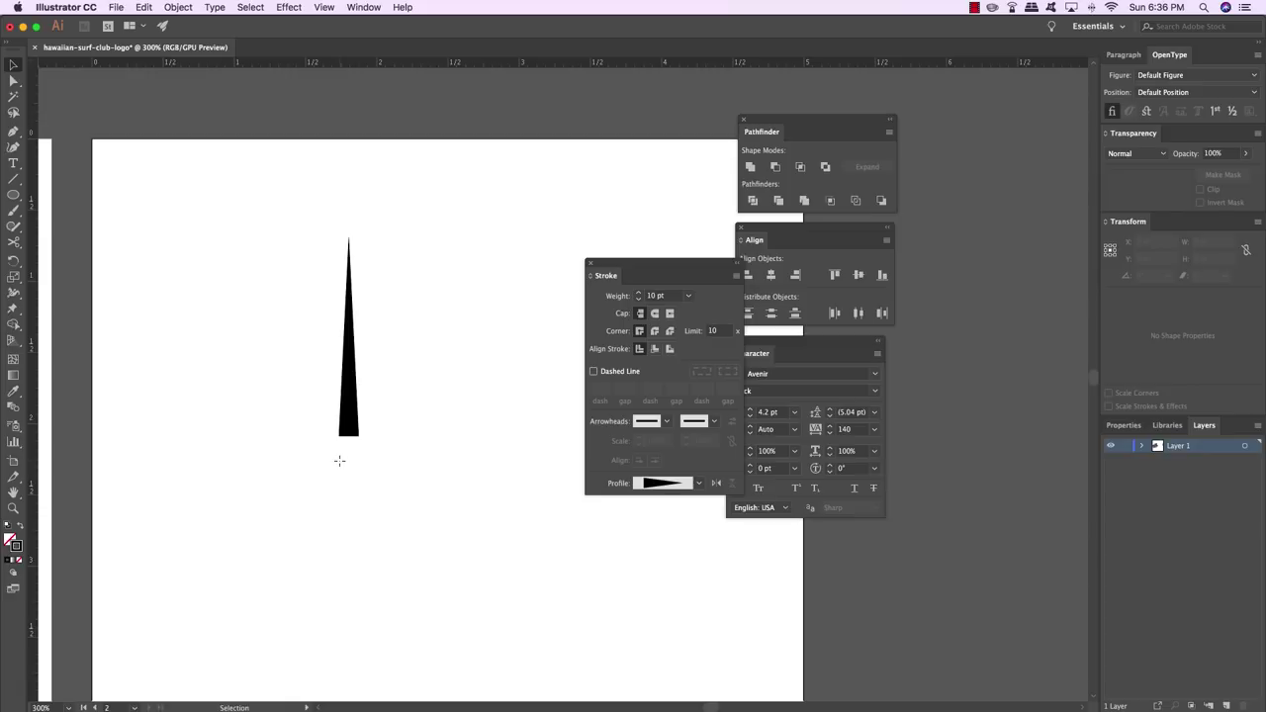
Draw a solid black circle with no stroke at the spike's base
key(l)
click(16, 544)
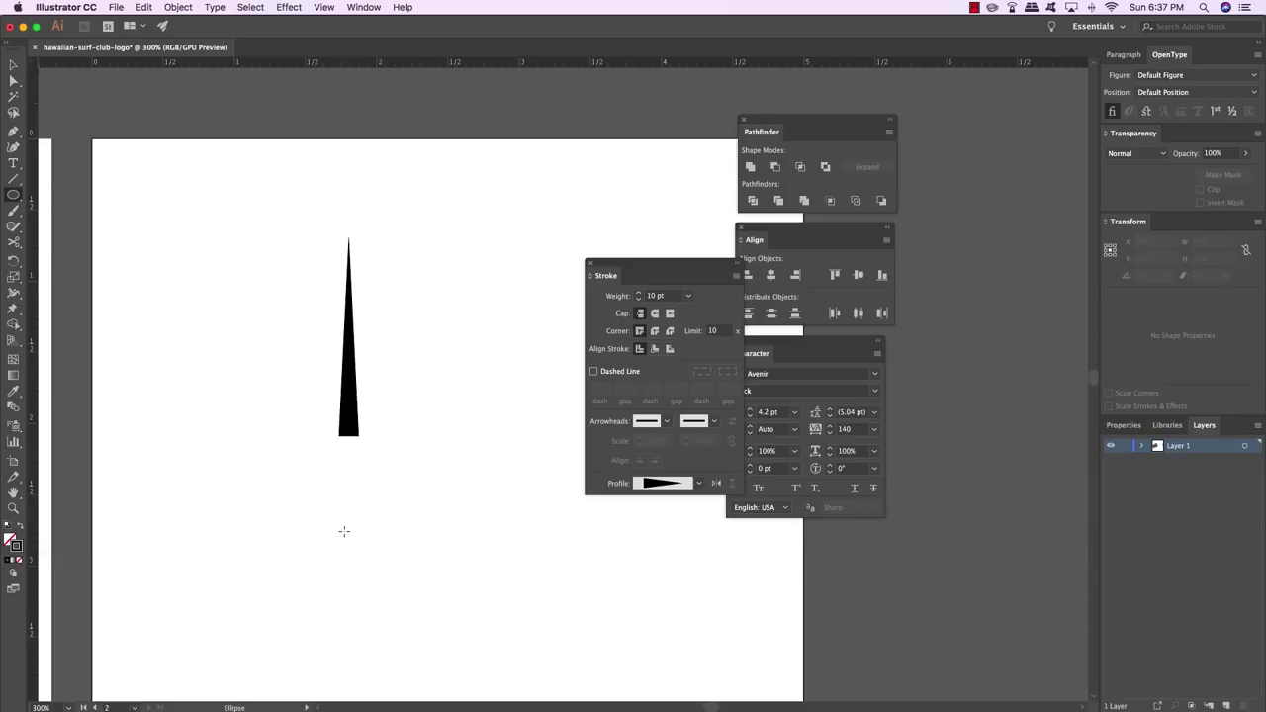
key(slash)
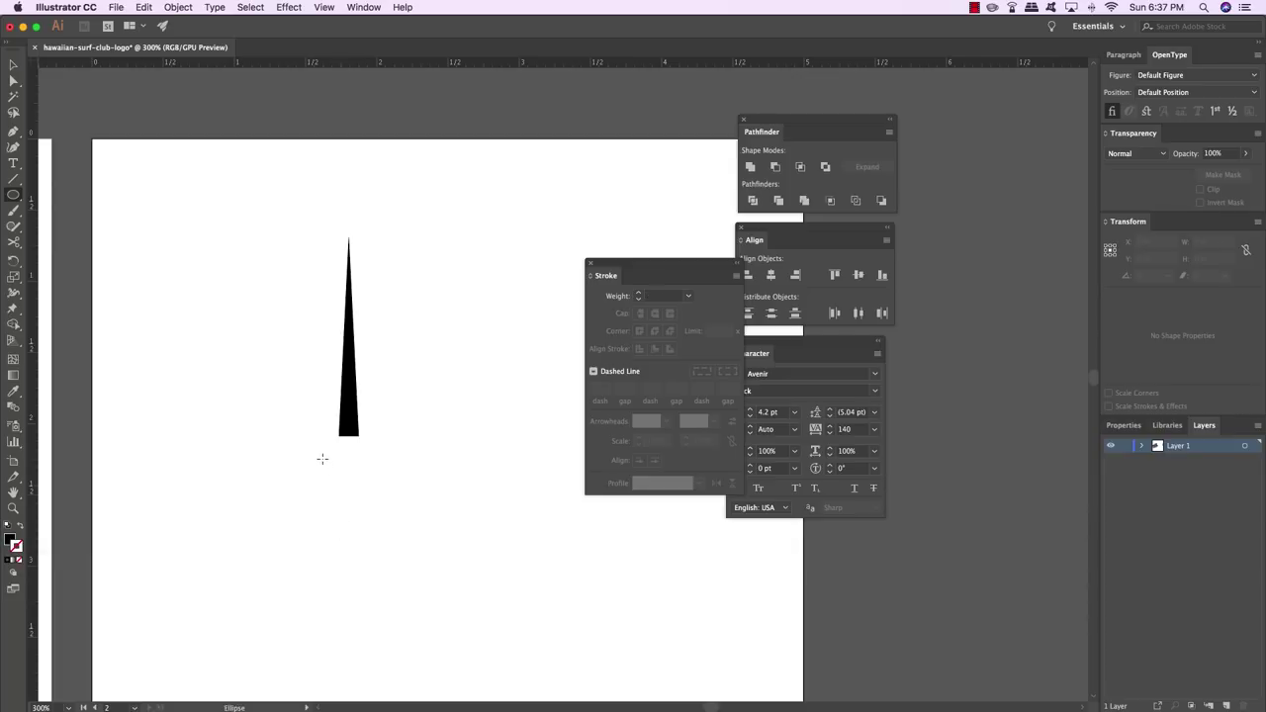
drag(319, 456, 372, 484)
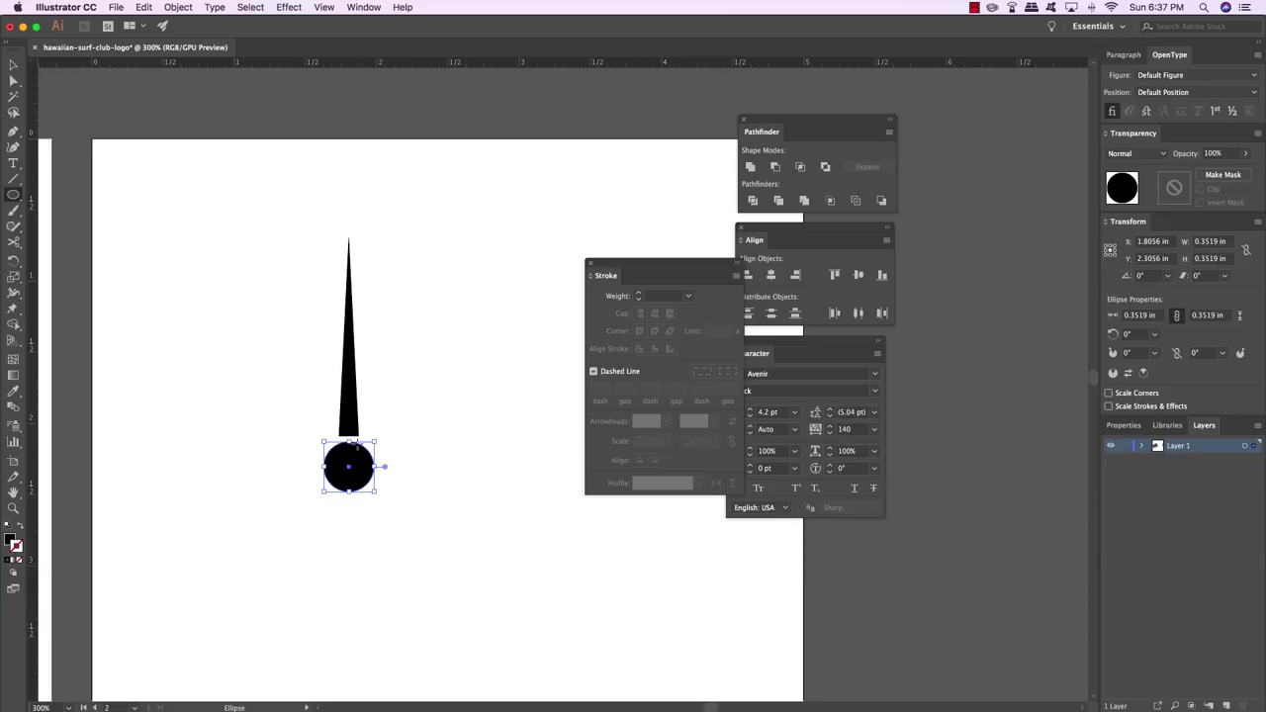
key(Delete)
drag(319, 447, 377, 498)
key(v)
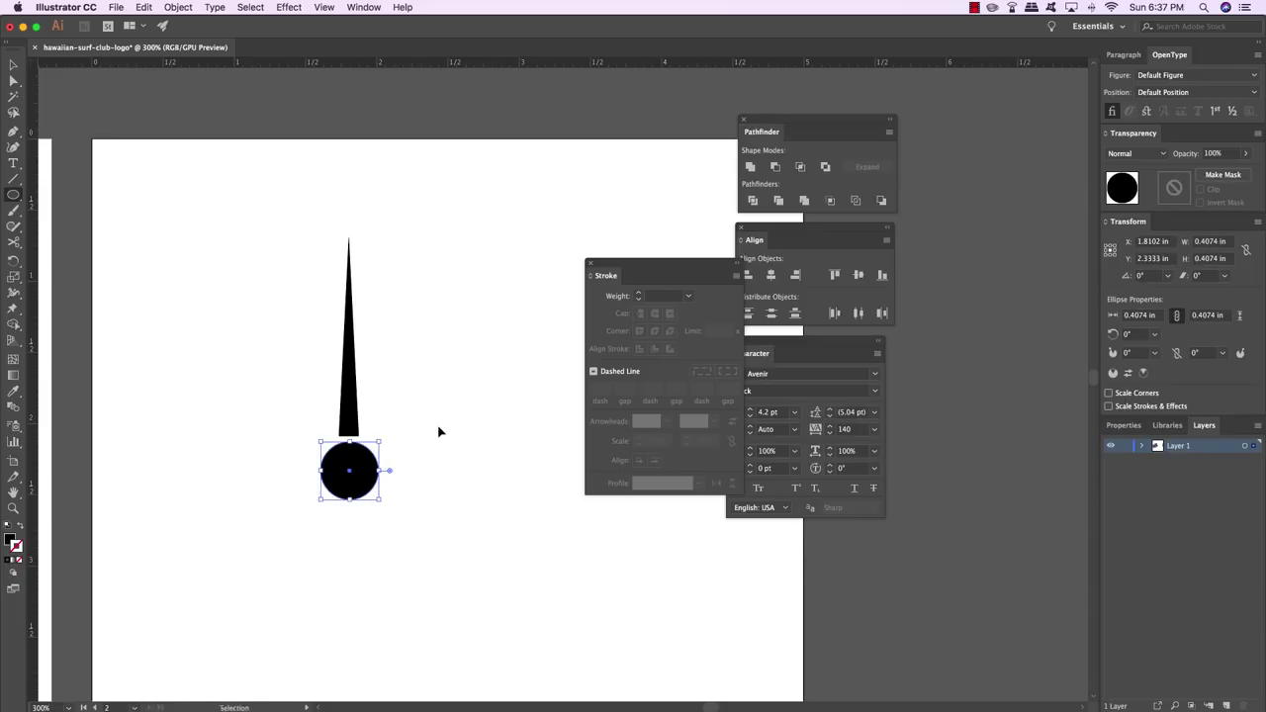
click(432, 330)
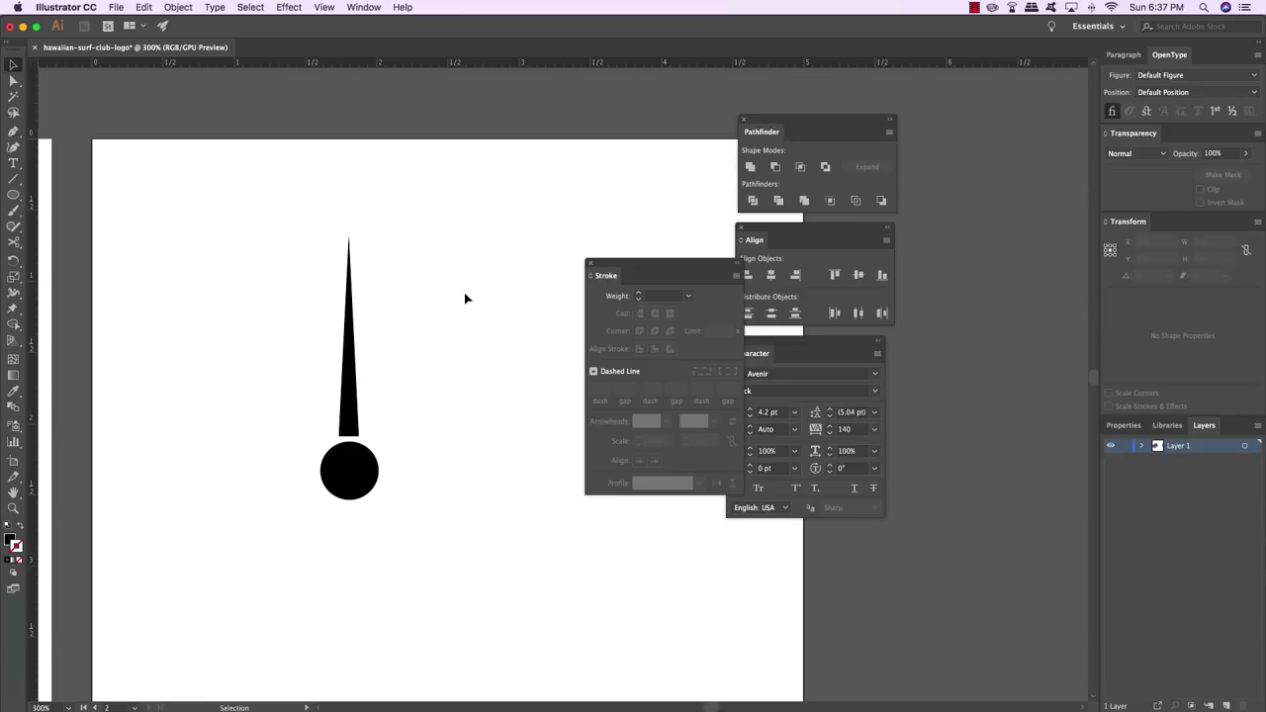
Horizontally centre the spike and circle, then select the pair together
drag(468, 199, 273, 585)
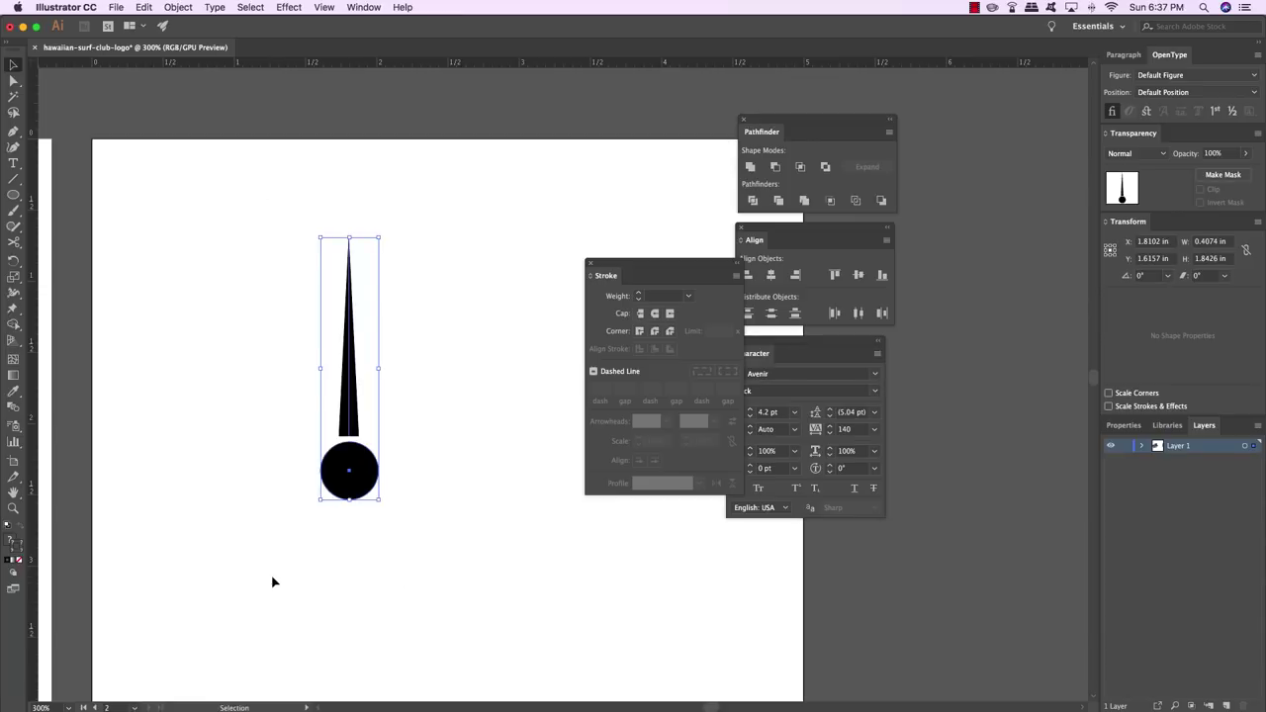
click(772, 274)
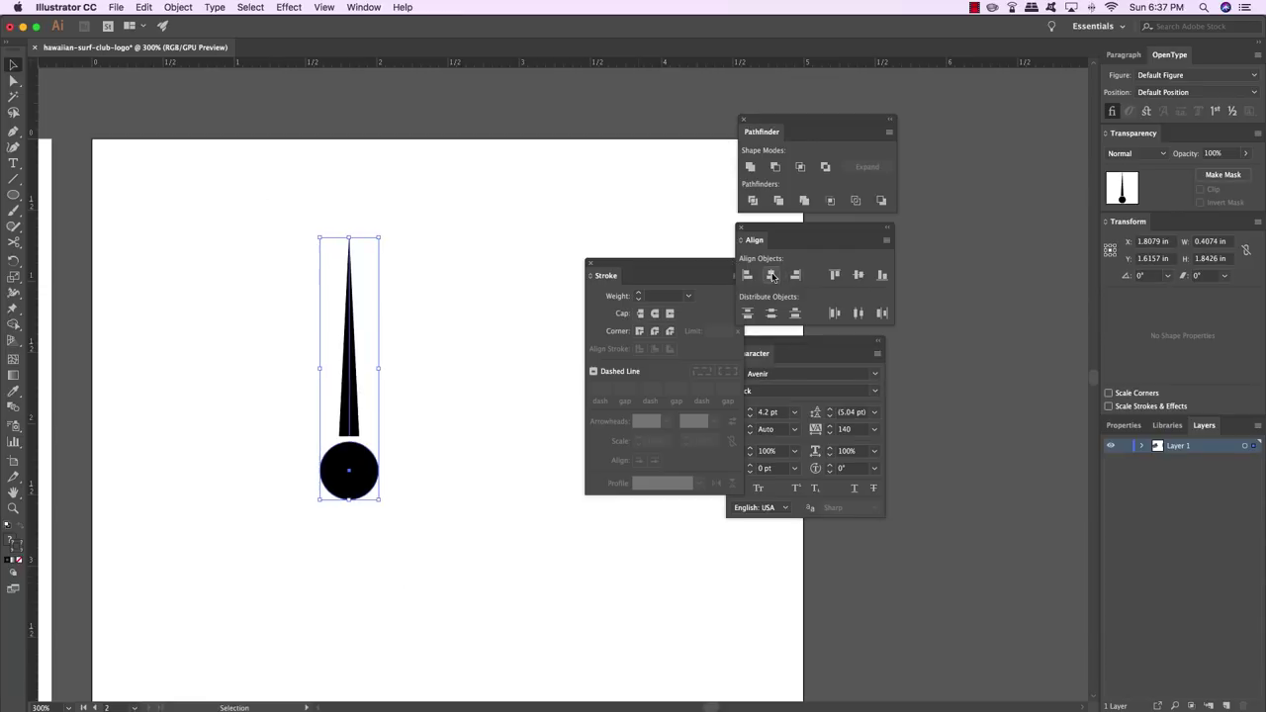
click(461, 350)
scroll(475, 376, down, 2)
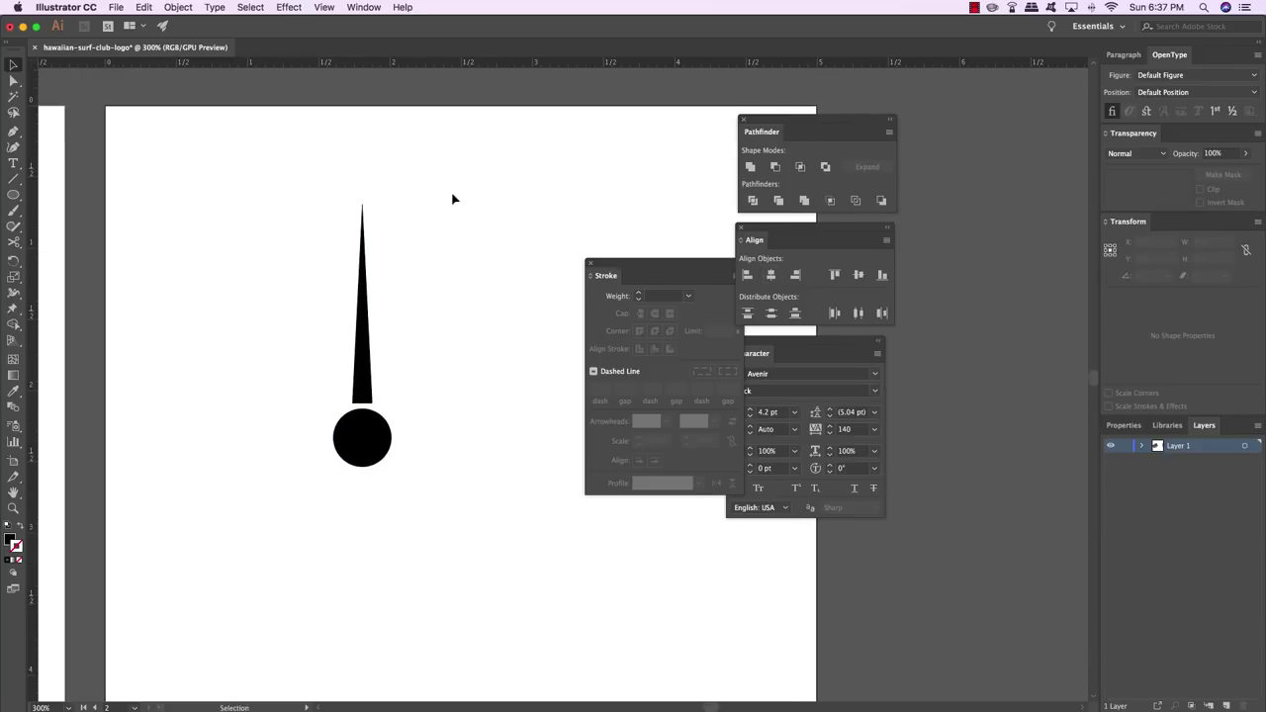
drag(443, 156, 277, 562)
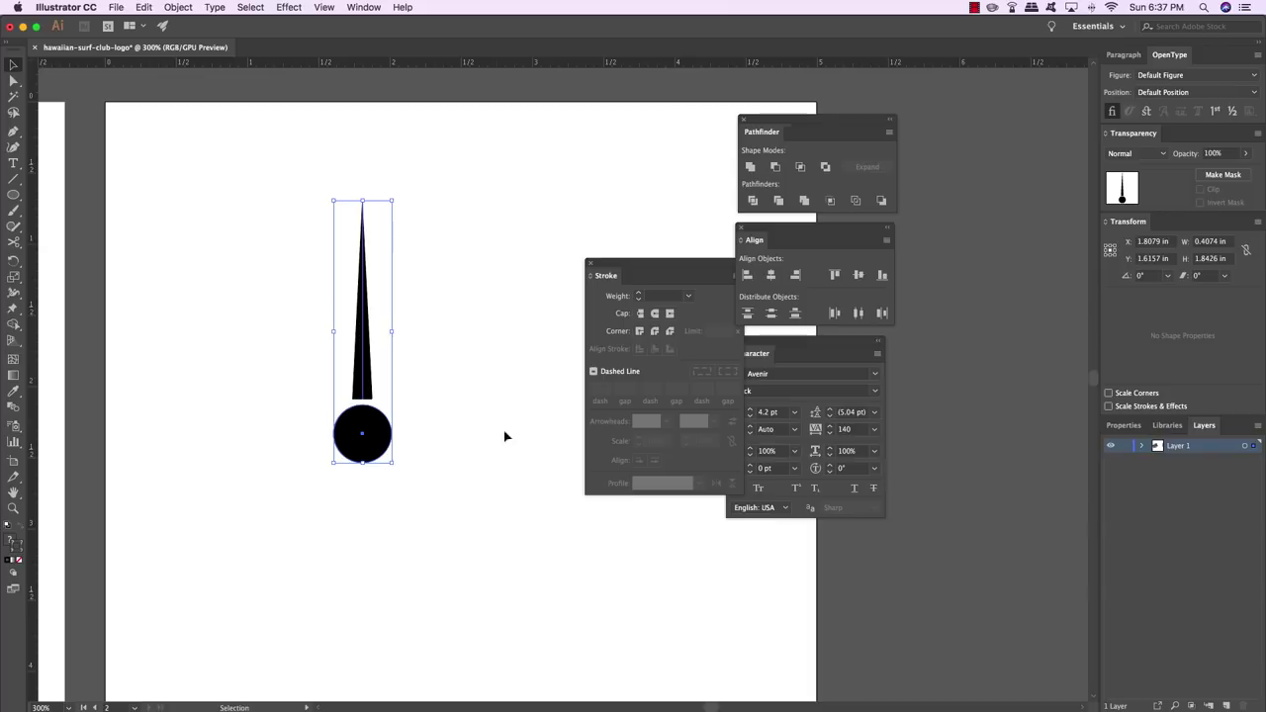
key(r)
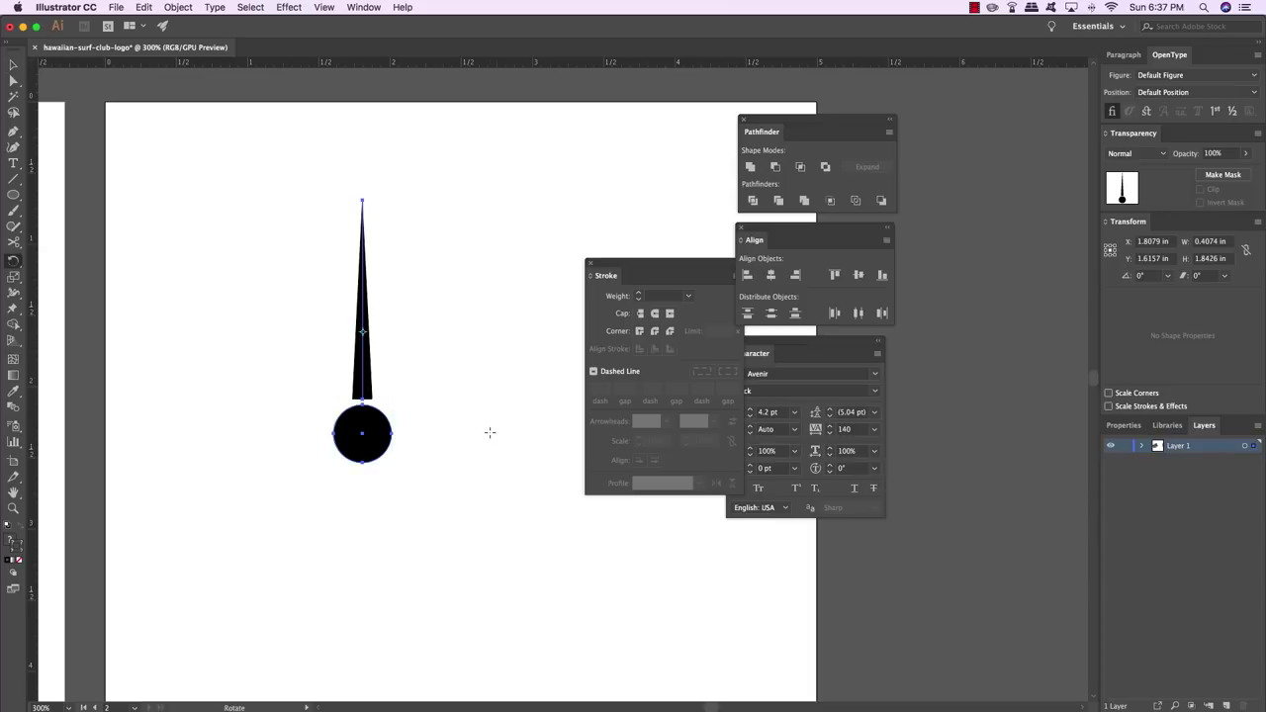
scroll(450, 380, right, 1)
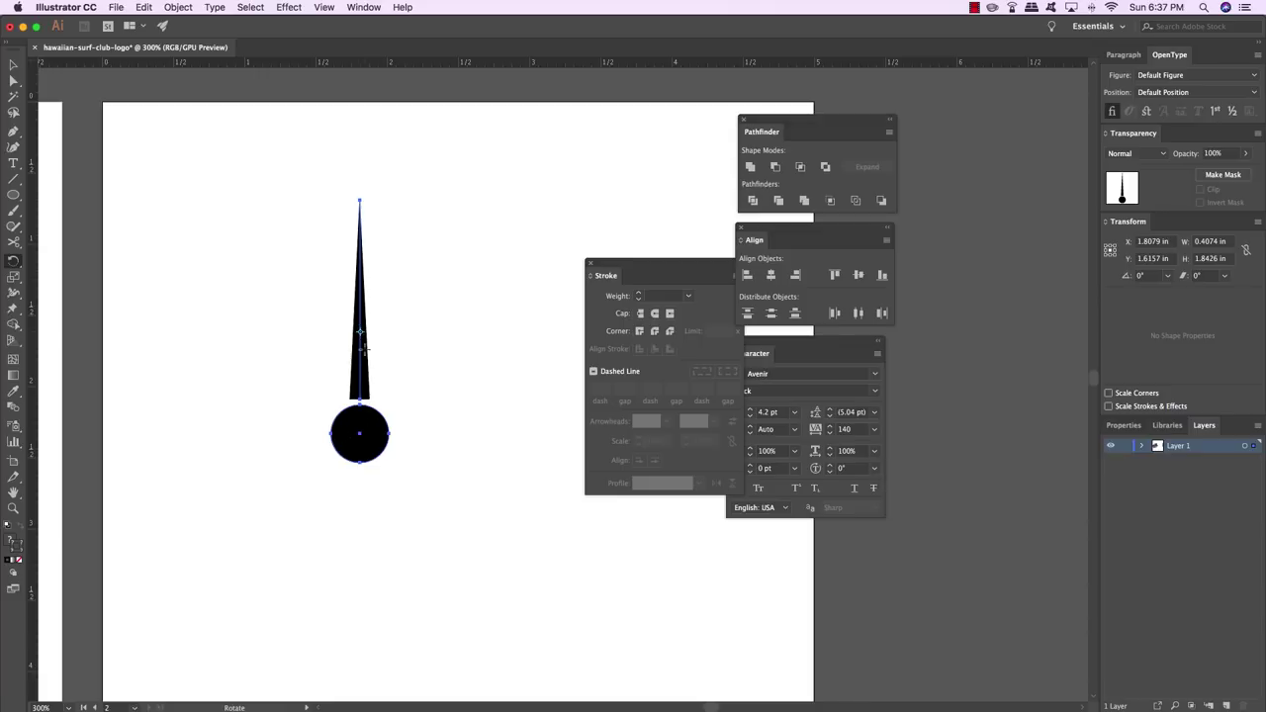
Make a 15° rotated copy of the spike pivoting on the circle's centre
alt+click(360, 432)
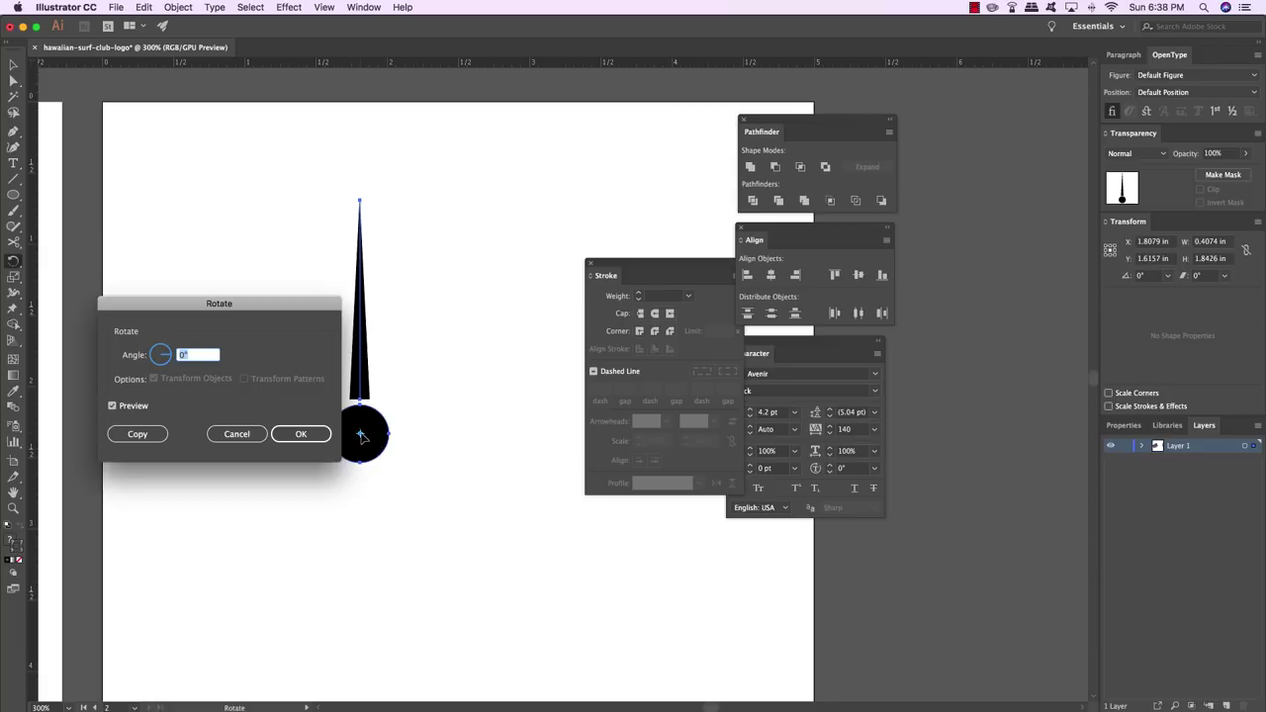
drag(277, 303, 270, 251)
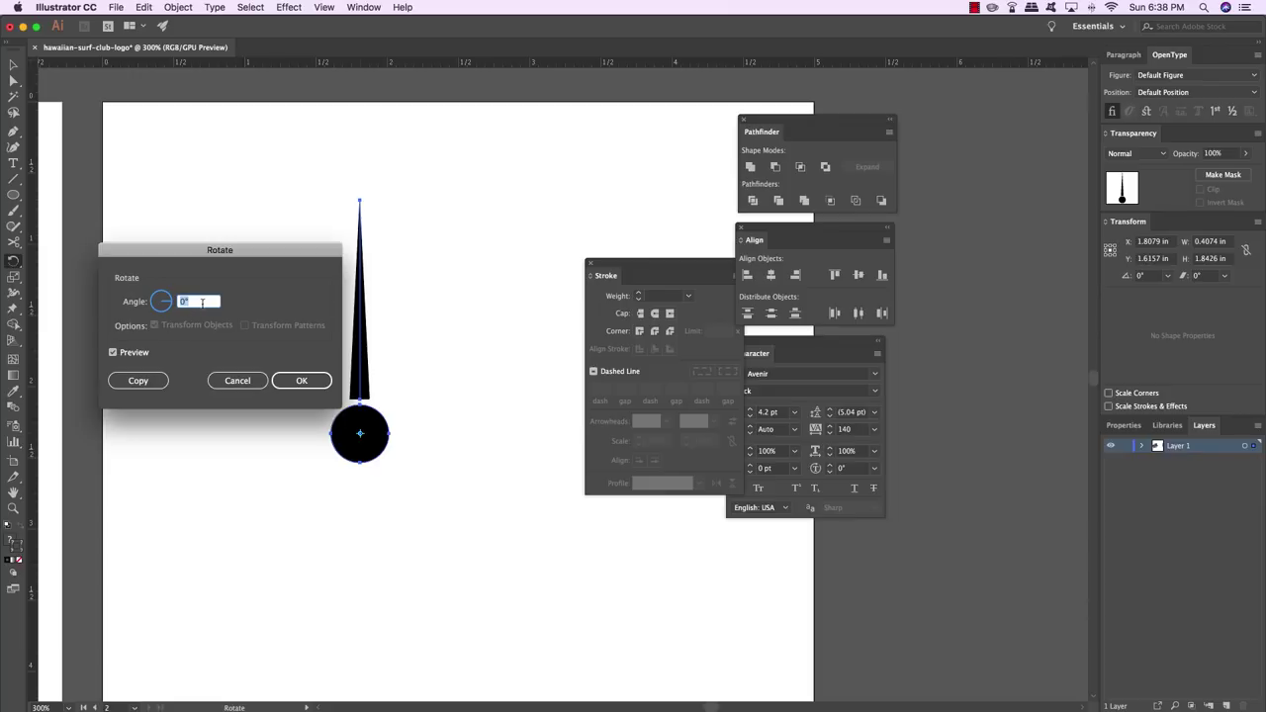
text(15)
click(138, 380)
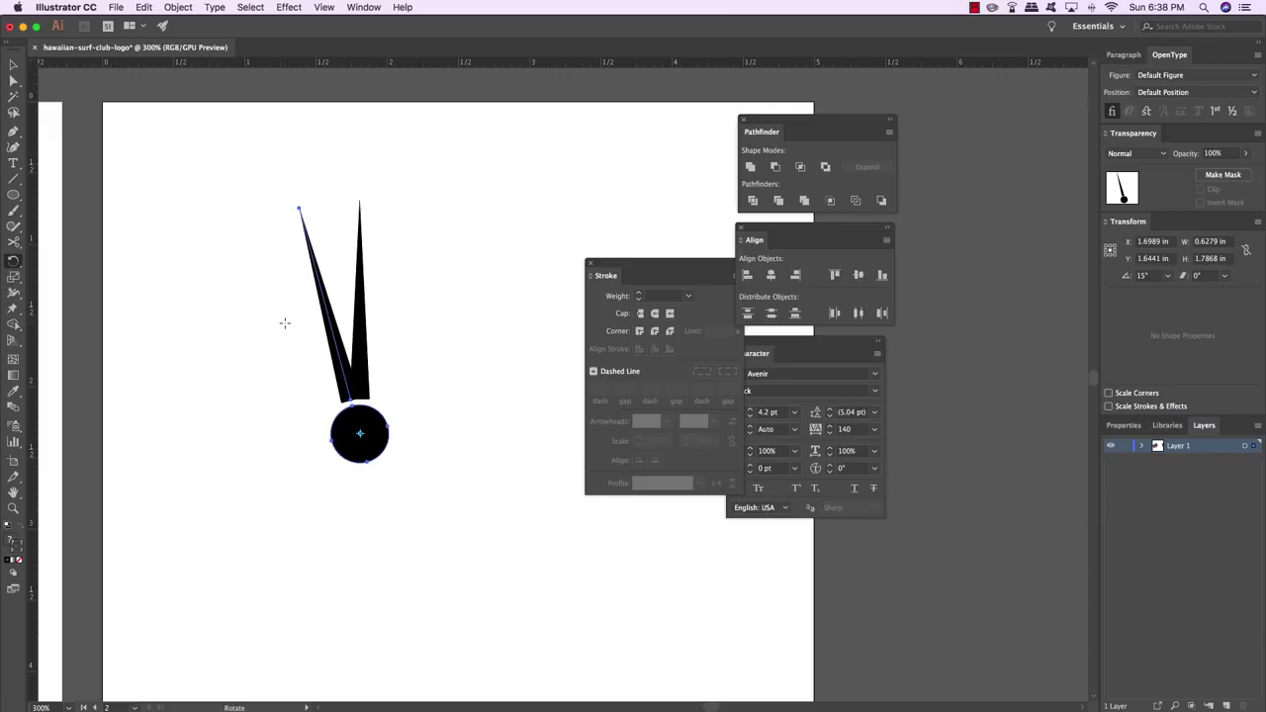
Repeat the 15° spike copy with Ctrl+D around the circle, then select the full starburst
drag(285, 322, 226, 321)
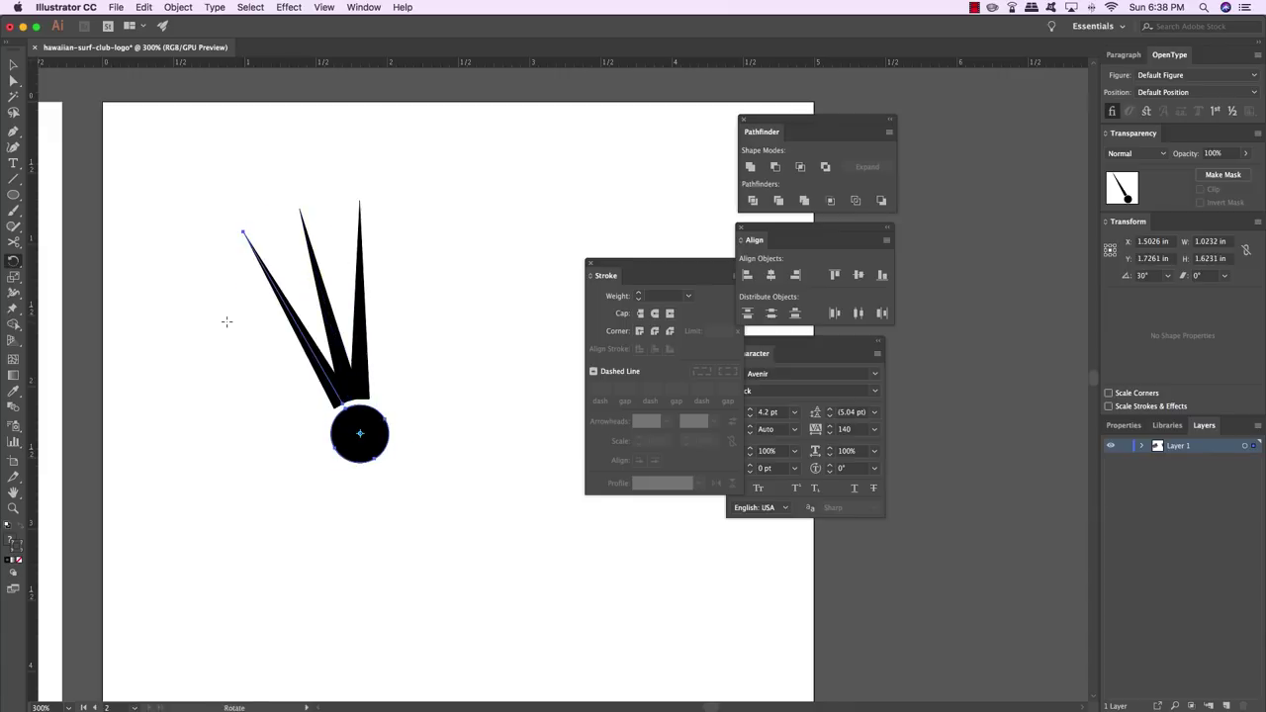
key(v)
key(ctrl+d)
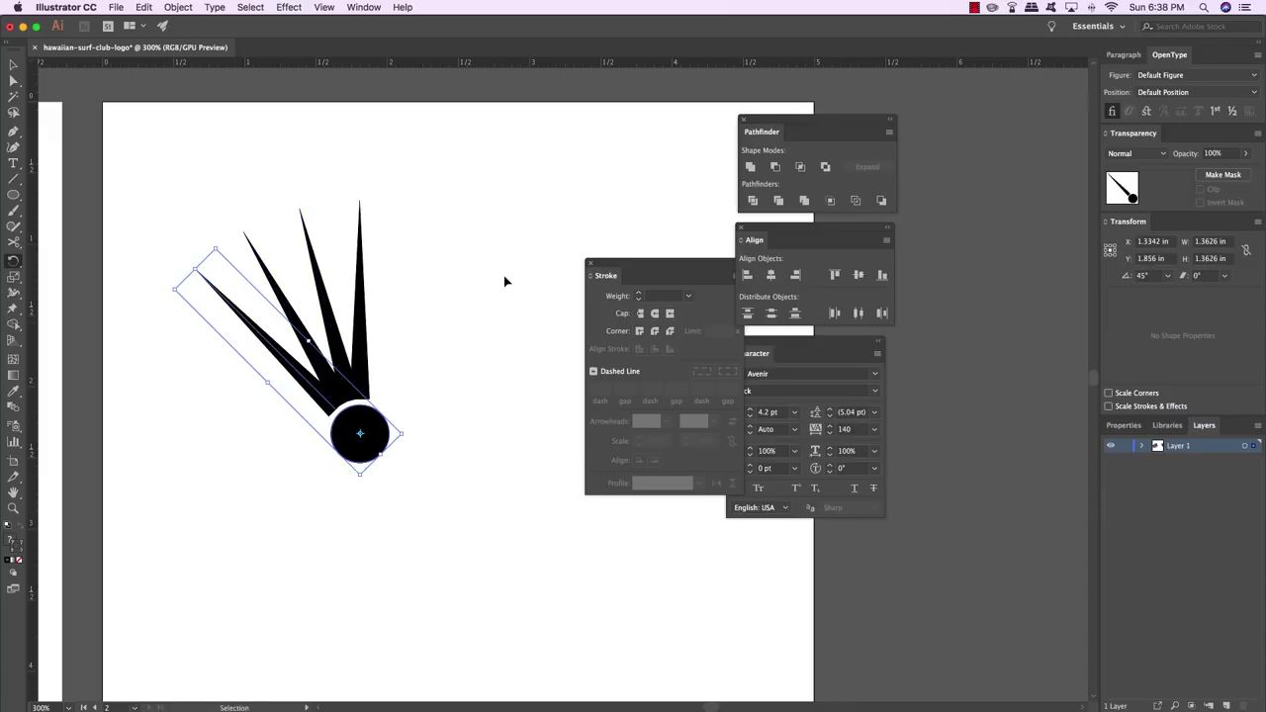
key(ctrl+d)
key(ctrl+d)
key(ctrl+d)
key(ctrl+d)
key(ctrl+d)
key(ctrl+d)
key(ctrl+d)
key(ctrl+d)
key(ctrl+d)
key(ctrl+d)
key(ctrl+d)
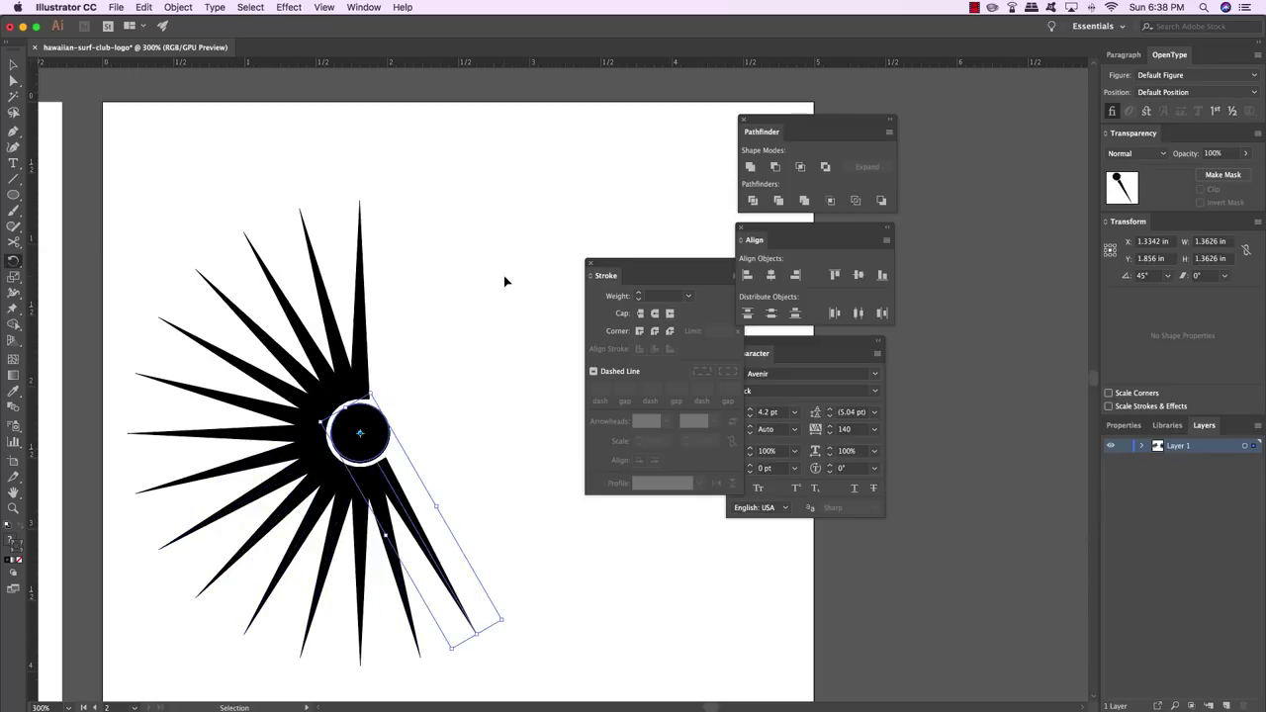
key(ctrl+d)
key(ctrl+d)
key(ctrl+d)
key(ctrl+d)
key(ctrl+d)
key(ctrl+d)
key(ctrl+d)
key(ctrl+d)
key(ctrl+d)
key(ctrl+d)
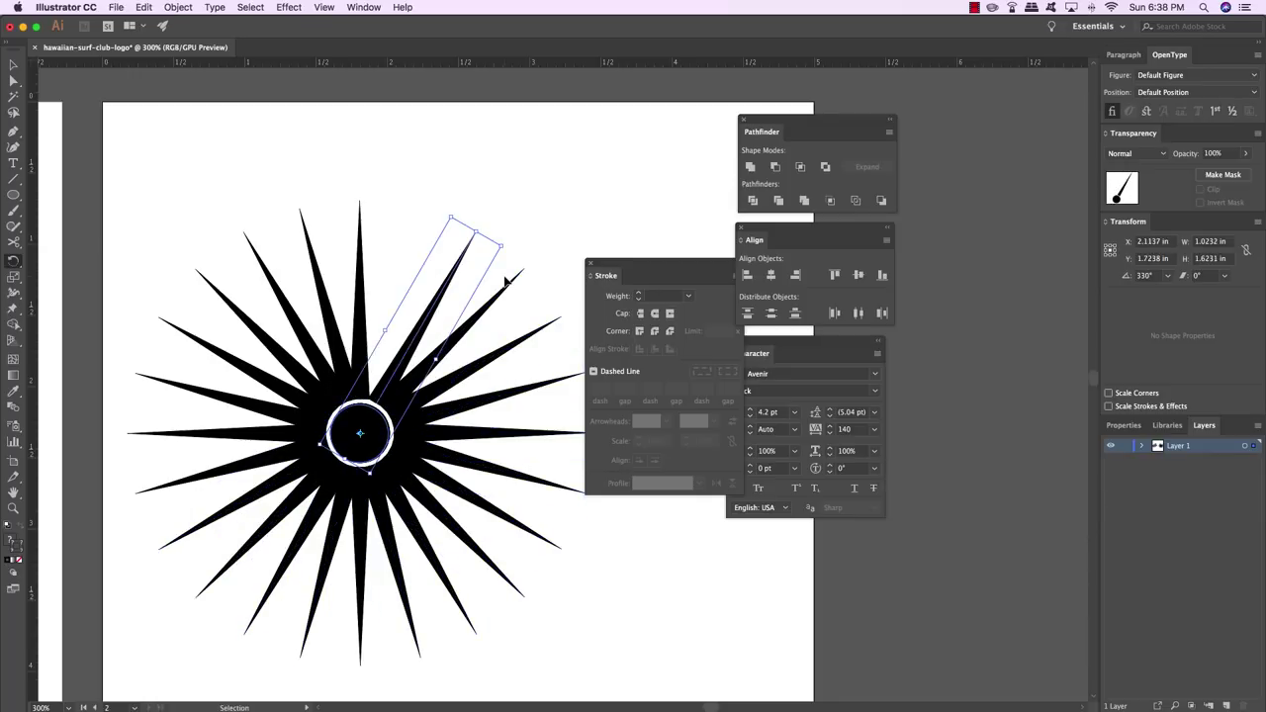
key(ctrl+d)
key(r)
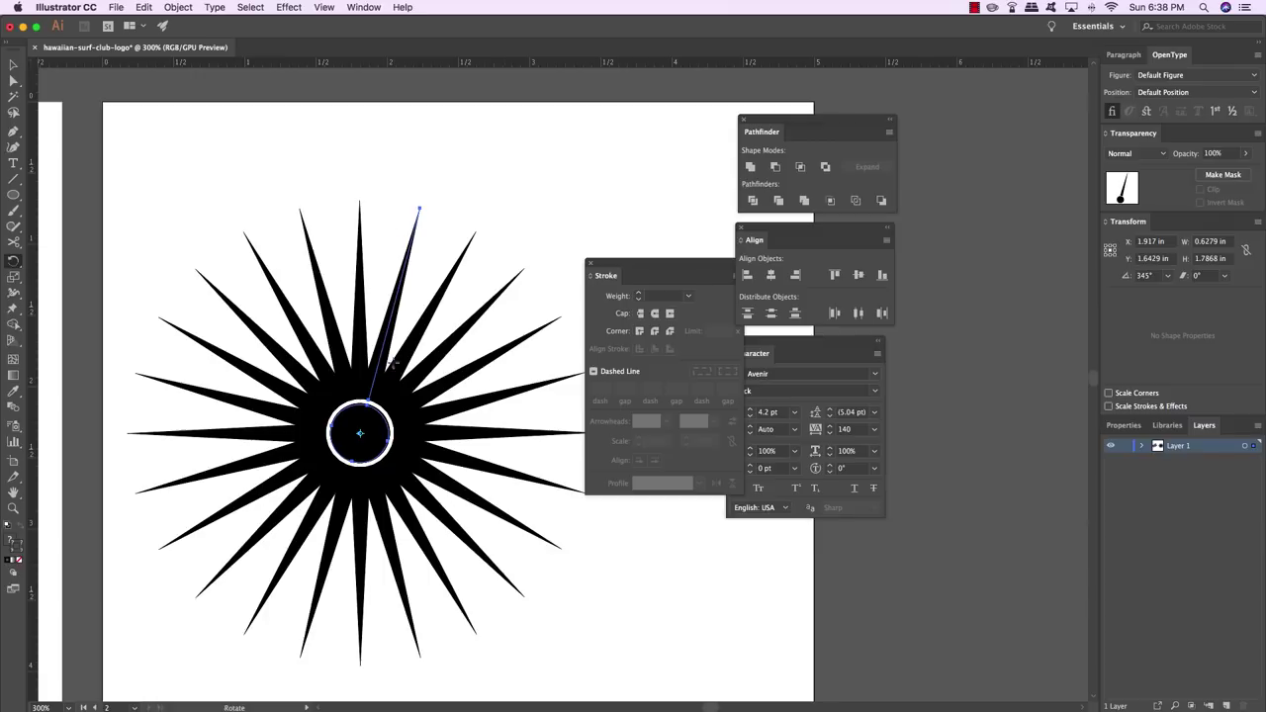
key(v)
key(ctrl+shift+a)
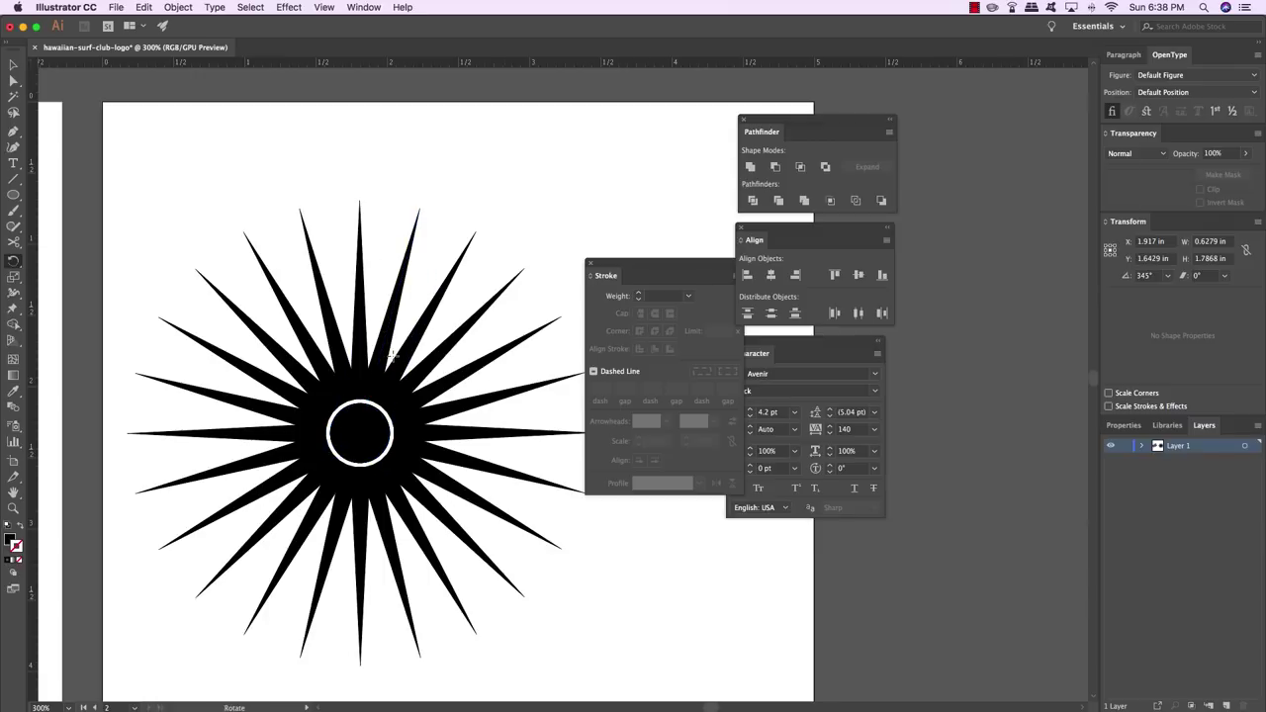
drag(137, 163, 661, 685)
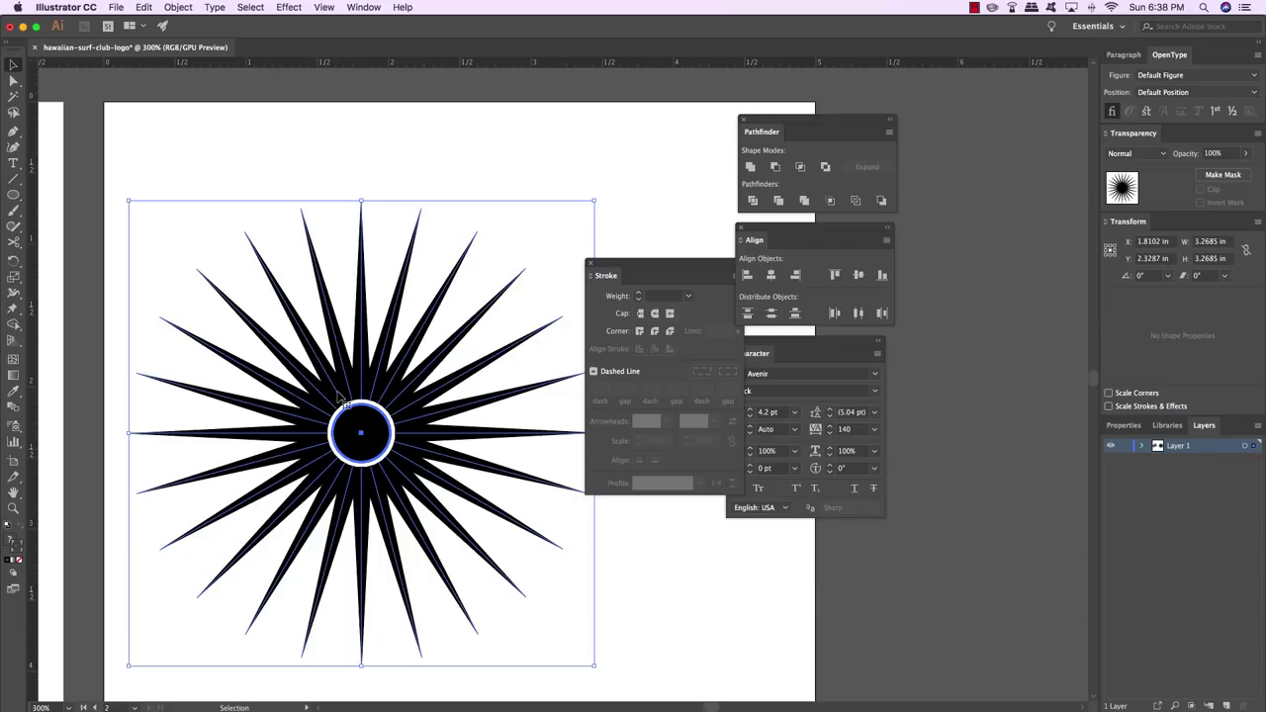
Expand Appearance on the tapered spikes and Unite them with the circle into one starburst
click(179, 7)
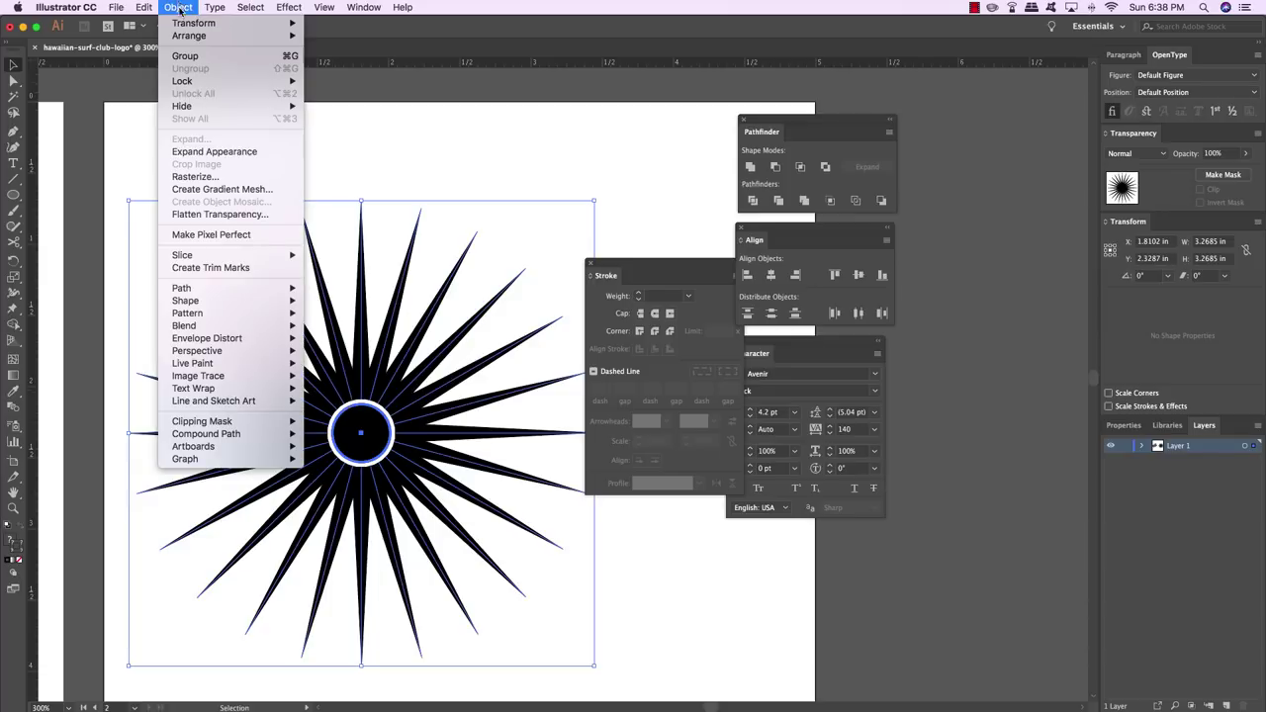
click(213, 151)
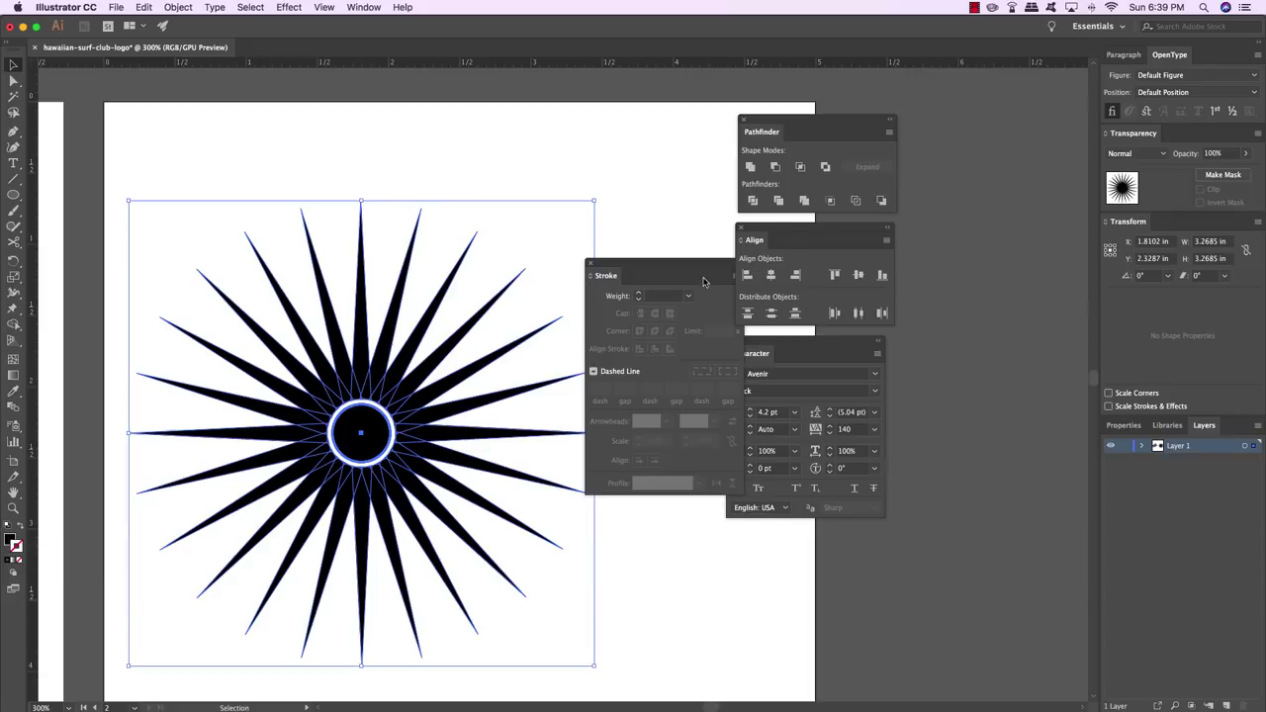
click(803, 201)
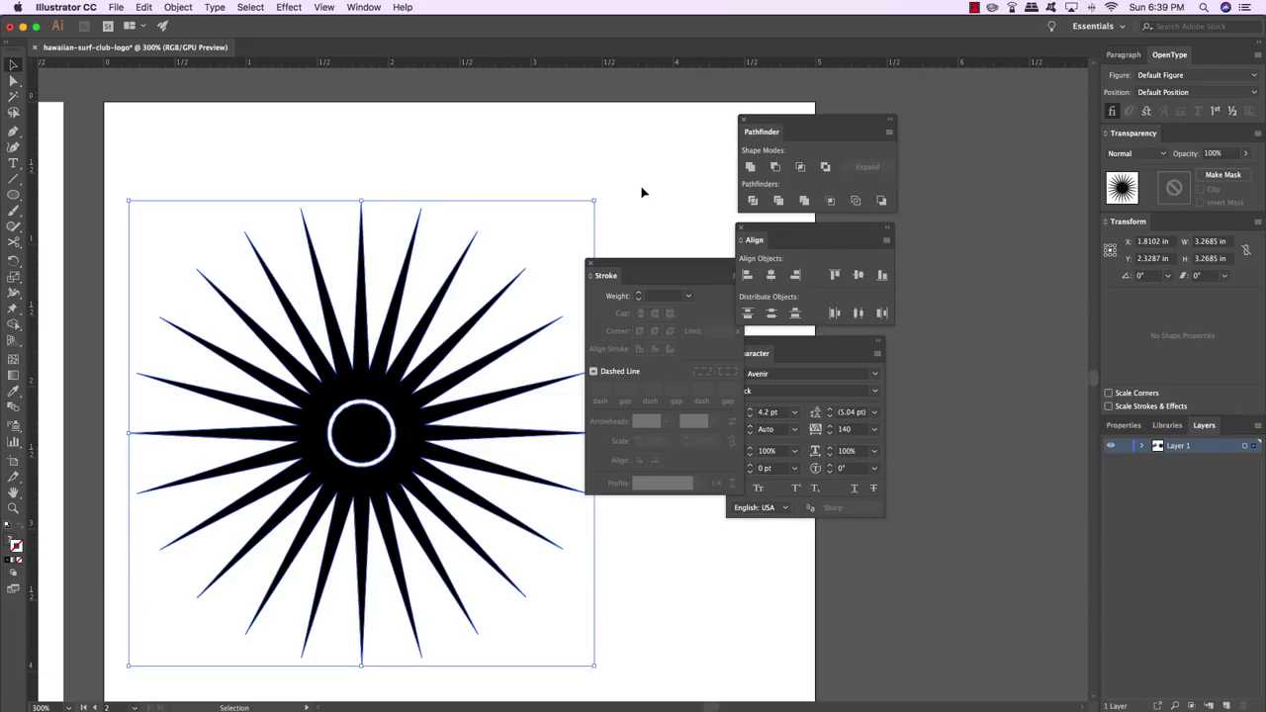
key(super+minus)
key(super+minus)
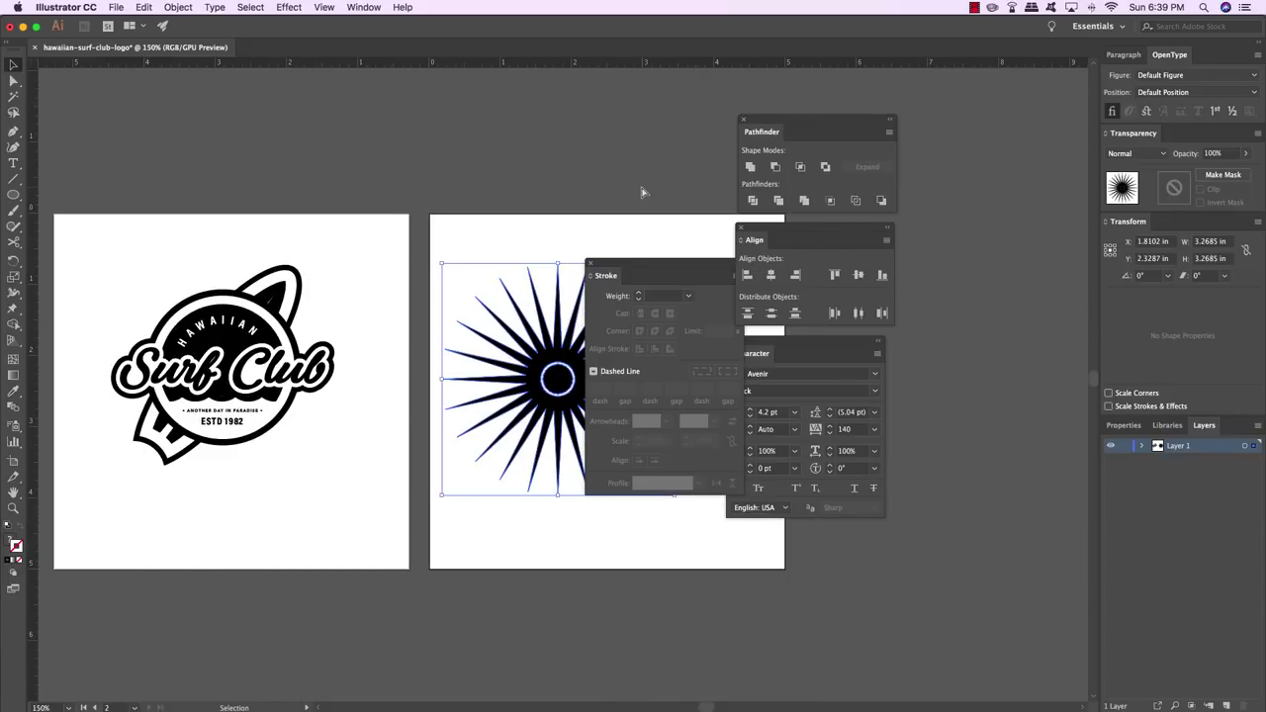
Move the starburst over the black Surf Club logo and send it to the back
click(643, 192)
drag(557, 358, 224, 341)
drag(224, 339, 217, 344)
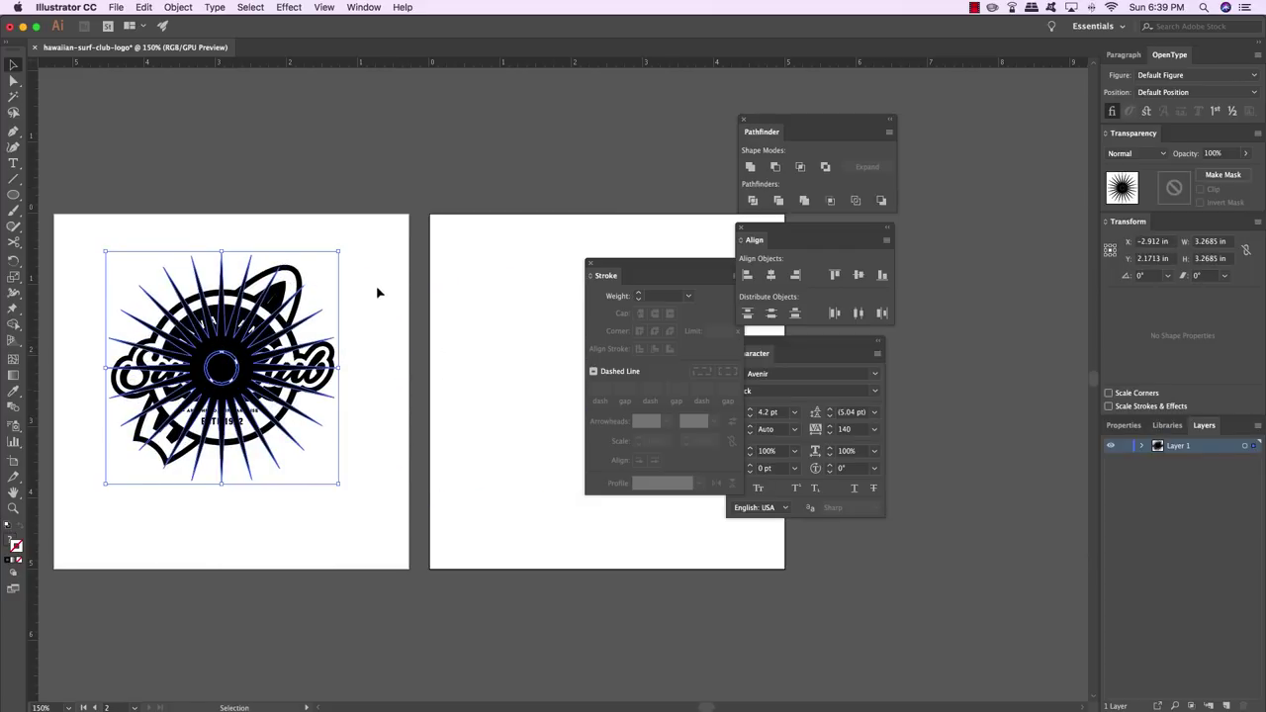
click(177, 6)
mouse_move(193, 38)
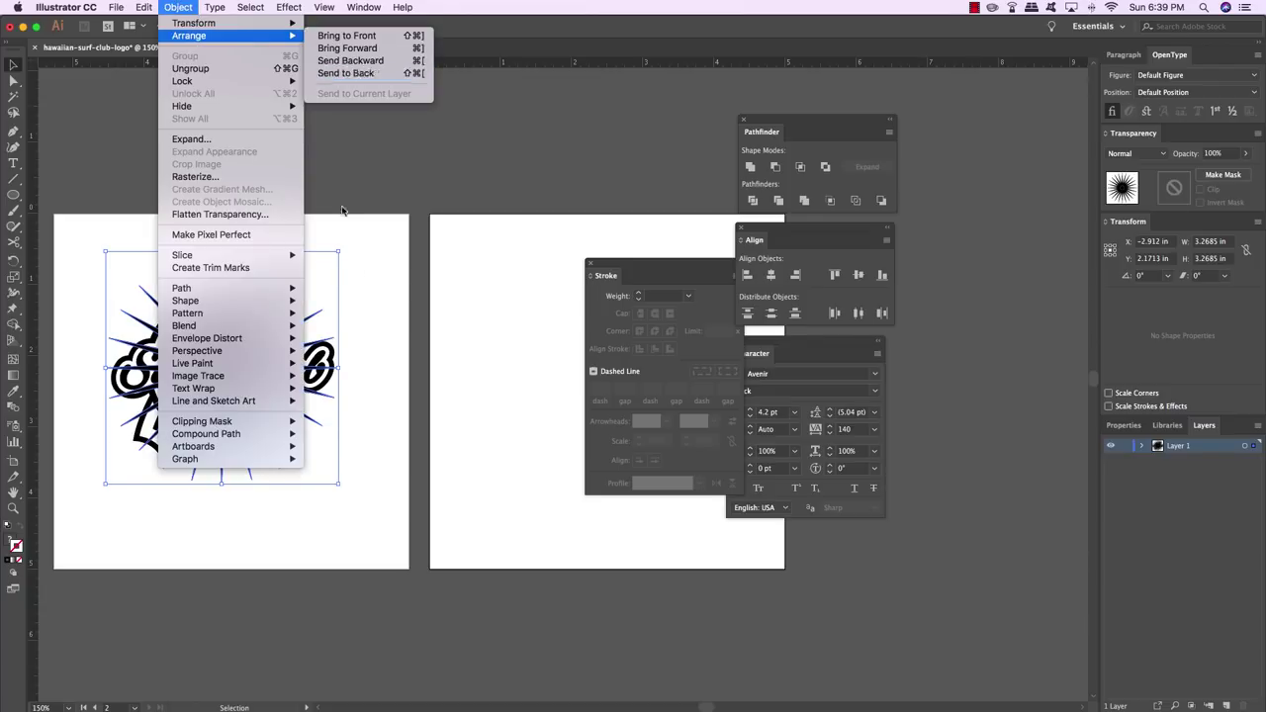
click(345, 73)
click(379, 243)
scroll(390, 235, left, 2)
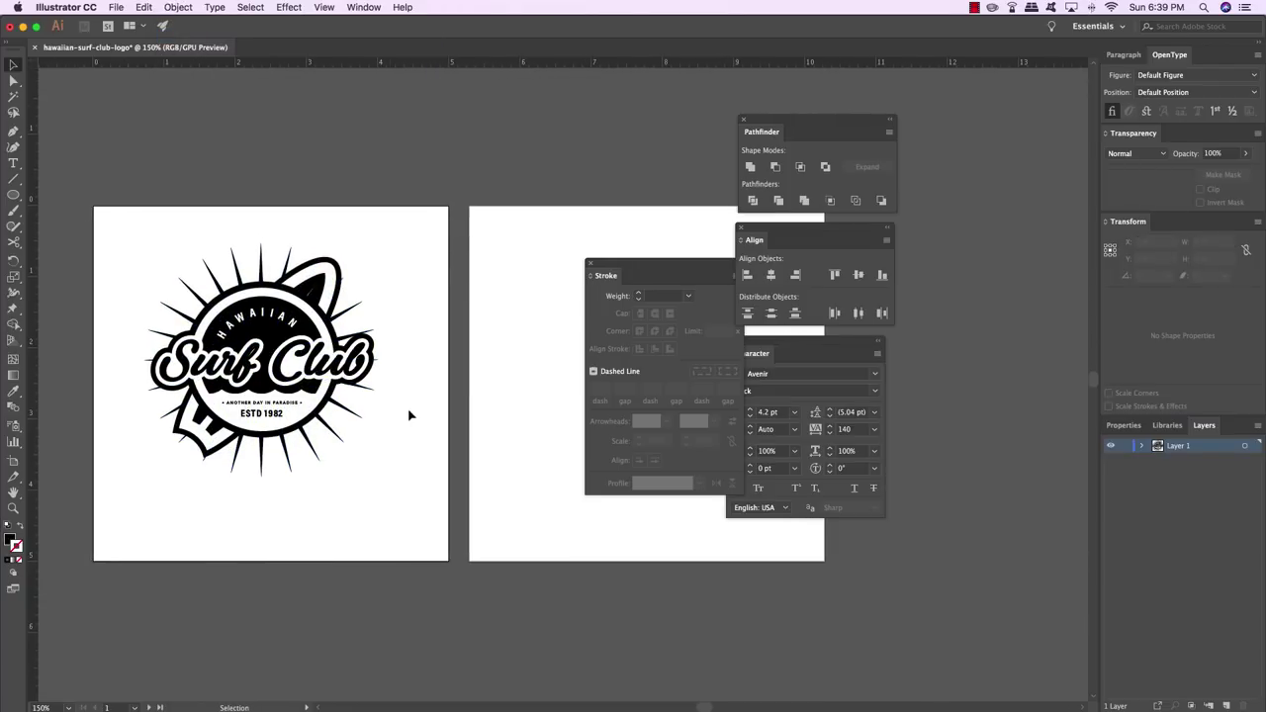
Enlarge the starburst to 3.7407 in square so its rays extend past the ring
click(327, 425)
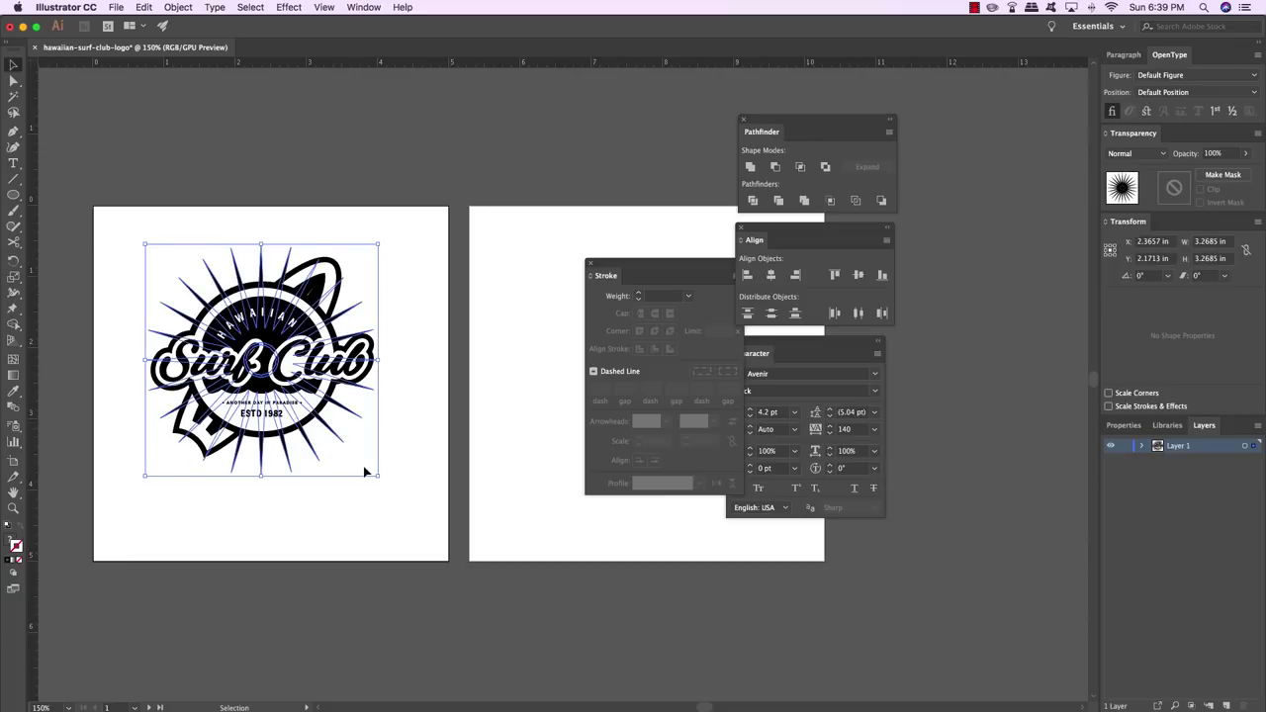
drag(377, 477, 398, 495)
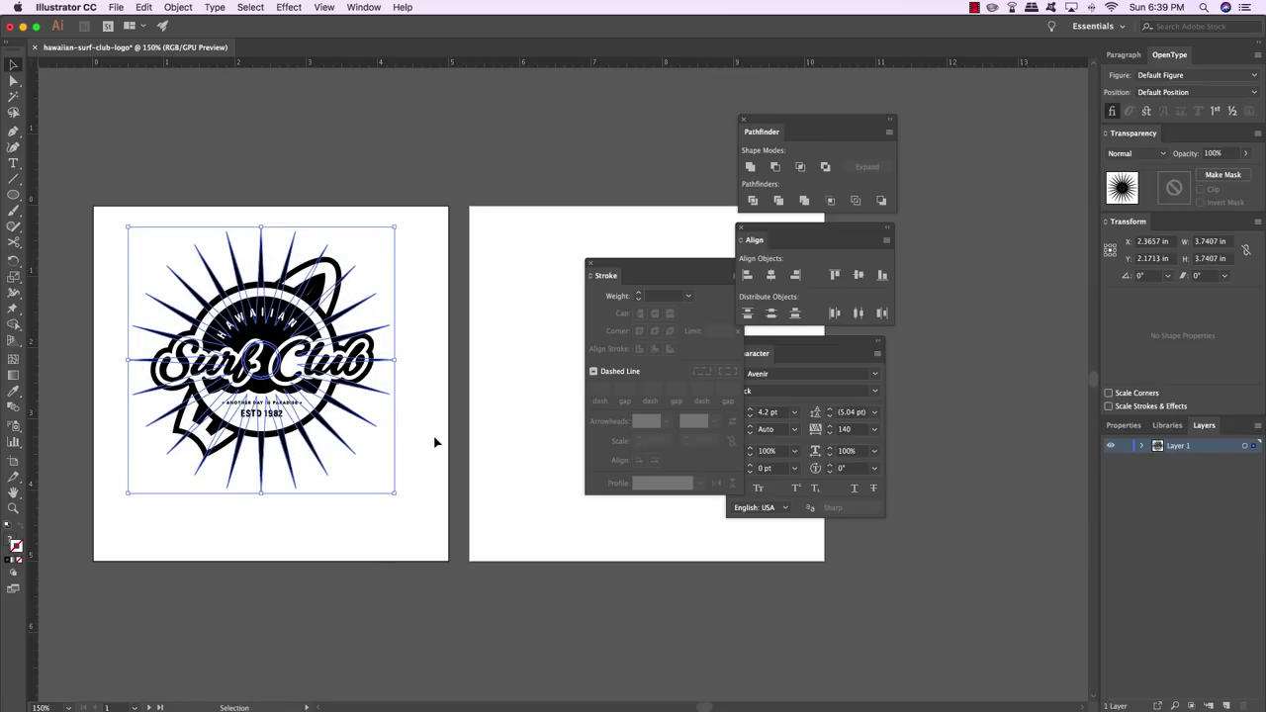
click(435, 441)
scroll(412, 419, left, 2)
scroll(412, 418, up, 1)
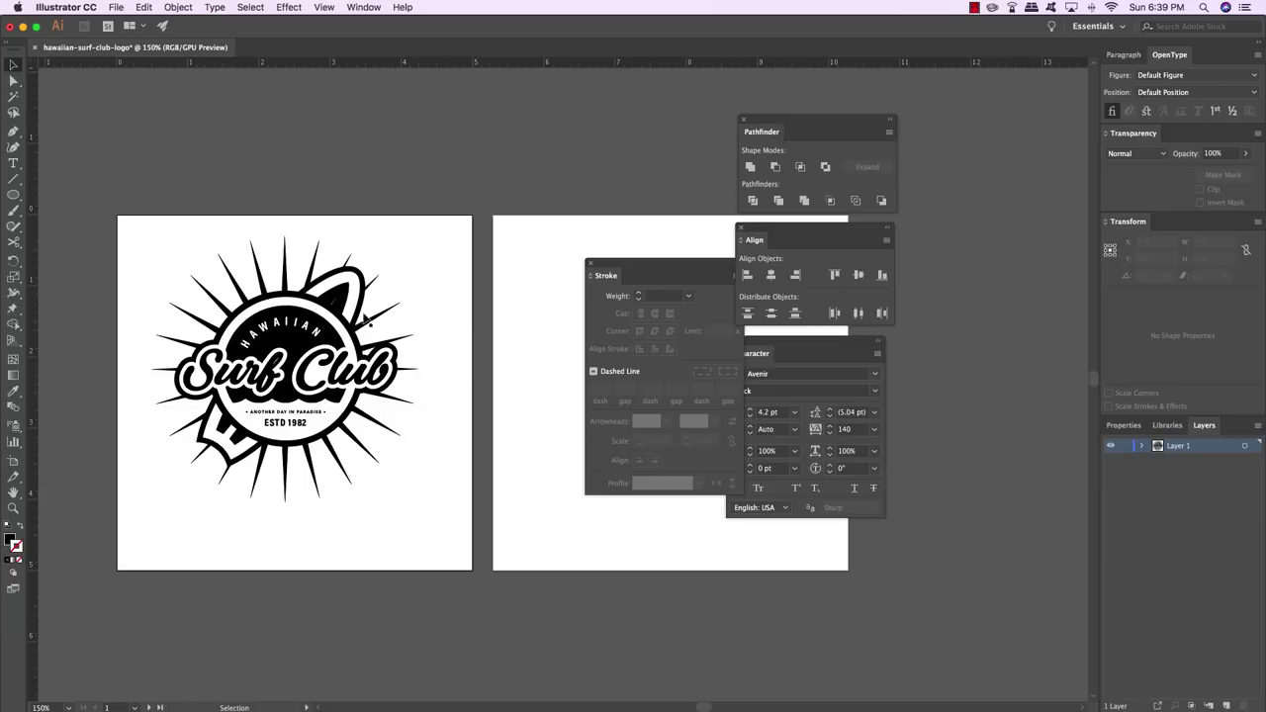
Centre the whole badge horizontally on the first artboard
drag(444, 230, 154, 531)
scroll(395, 395, left, 1)
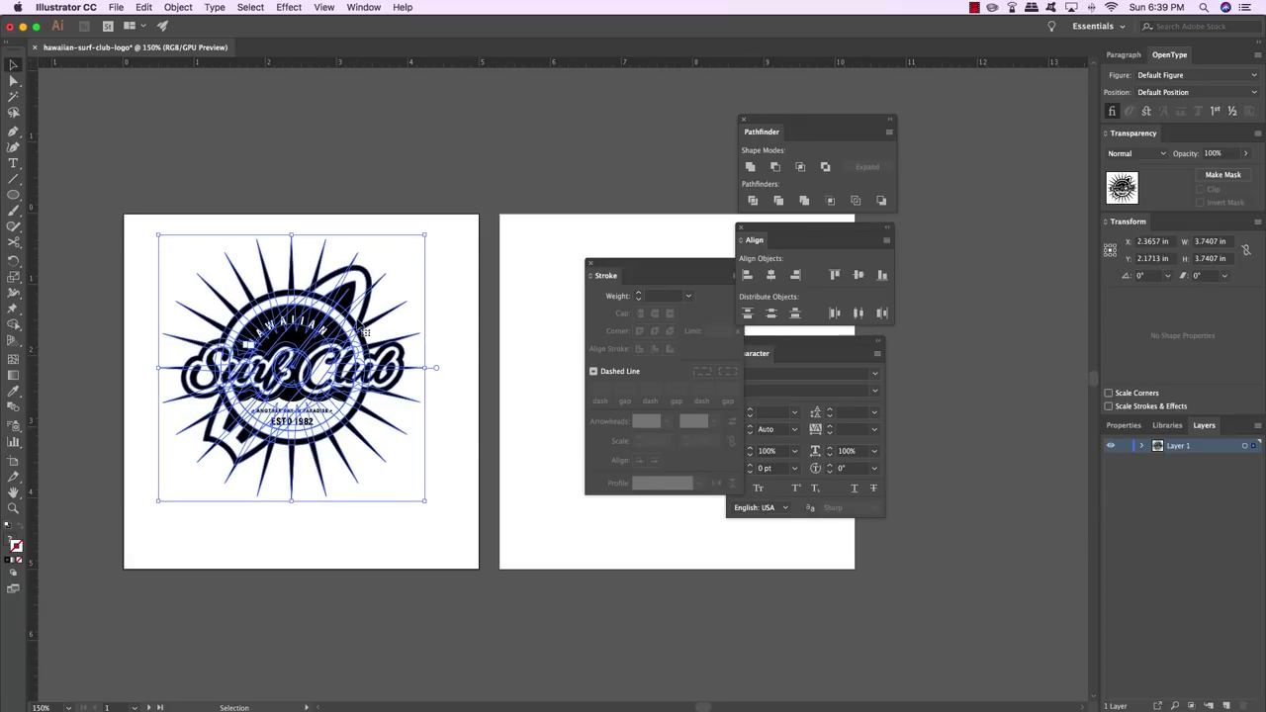
drag(778, 240, 467, 178)
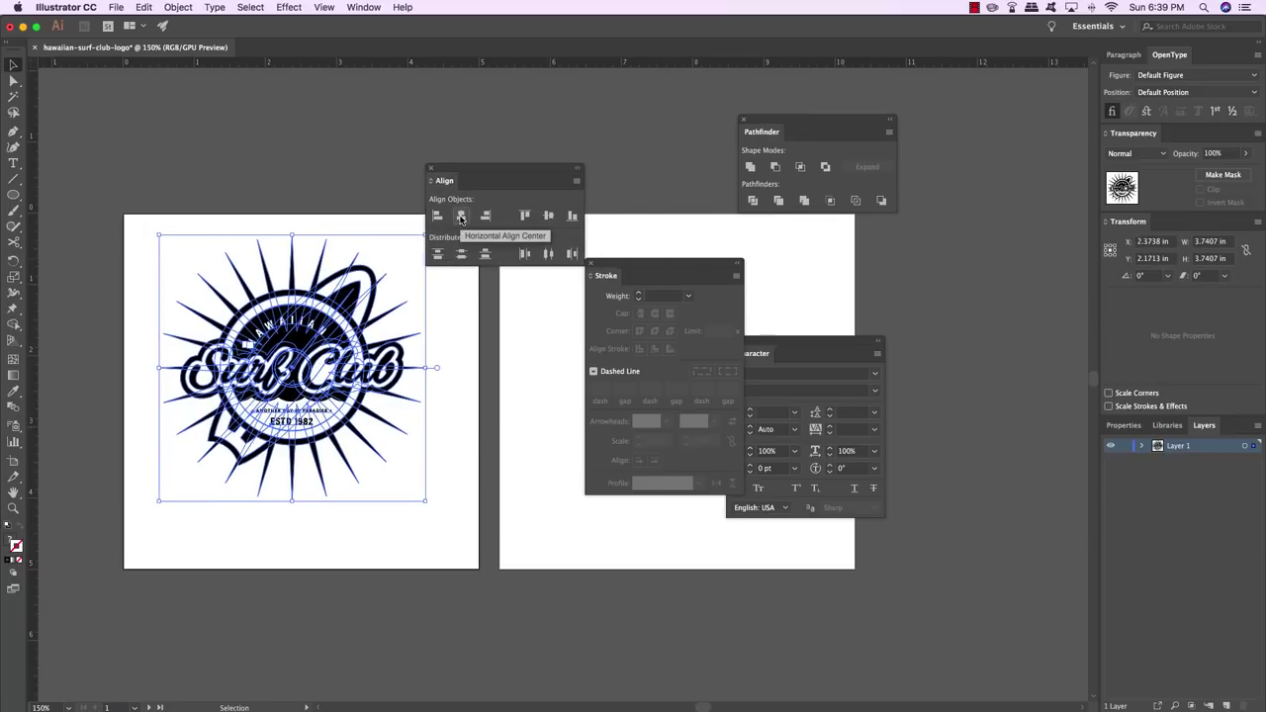
click(459, 217)
drag(575, 172, 759, 149)
click(495, 142)
drag(491, 180, 535, 155)
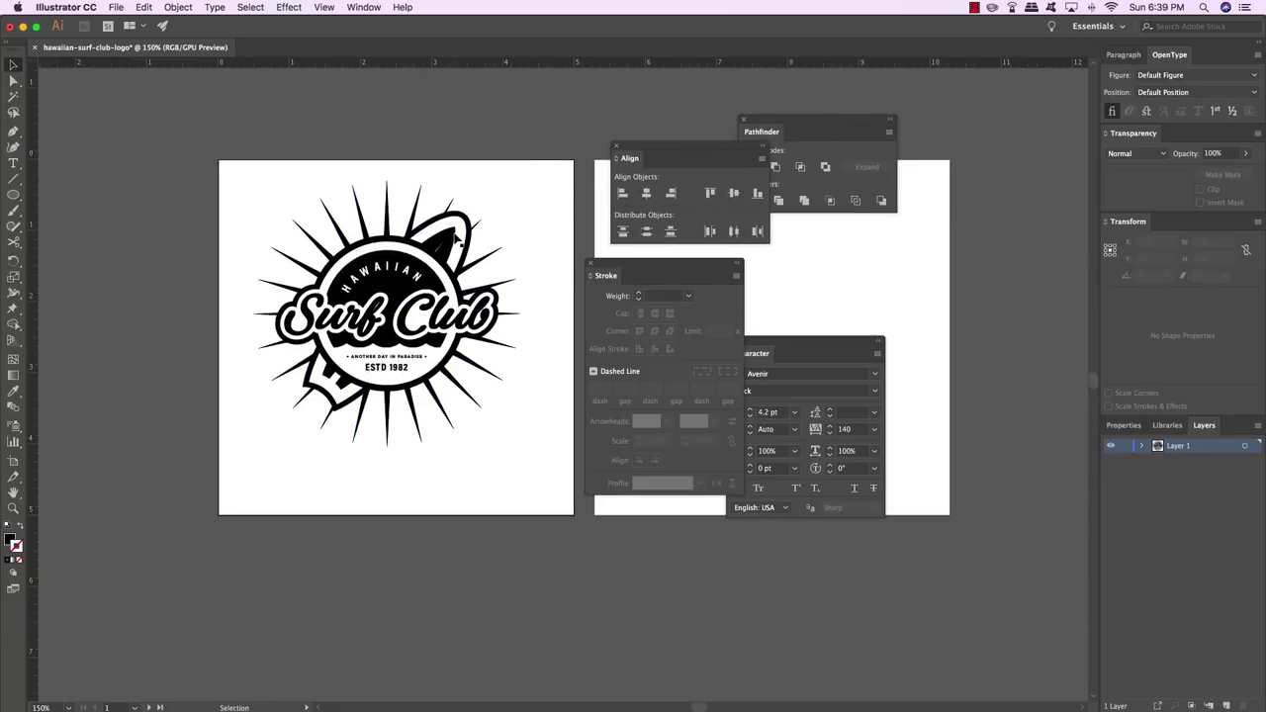
Nudge the surfboard left and send it behind the sun circle
click(455, 235)
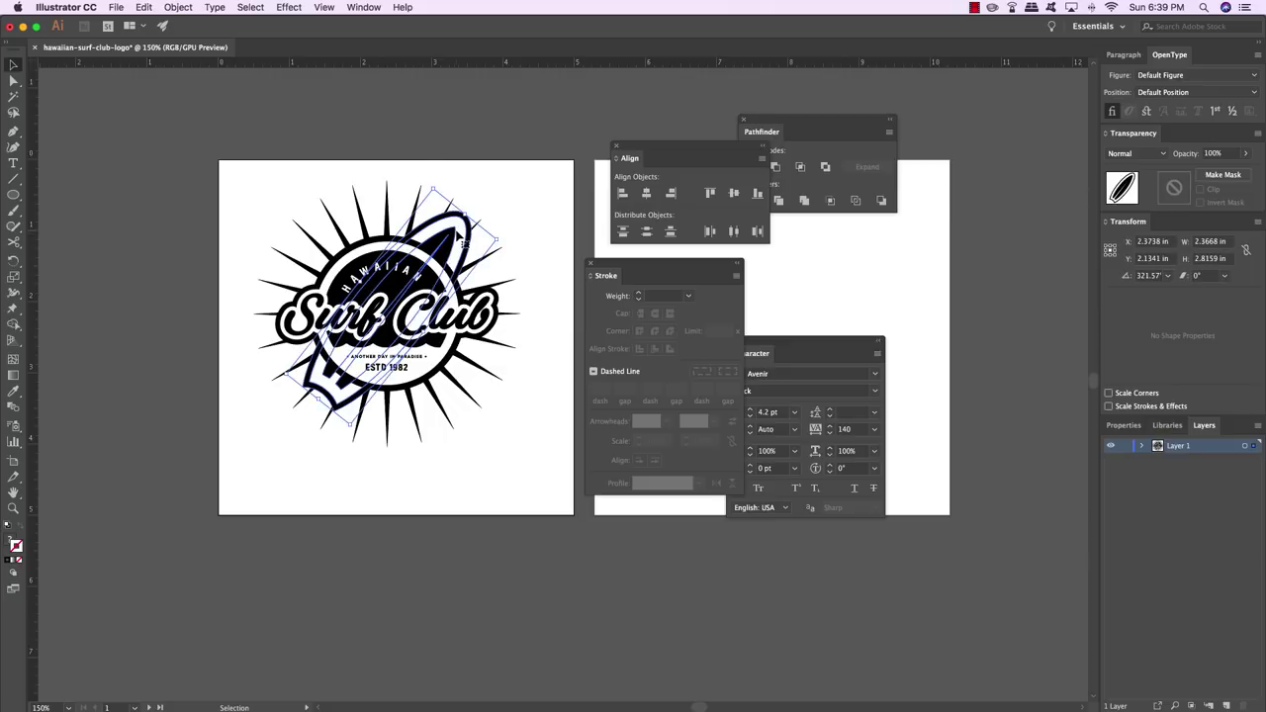
key(super+bracketright)
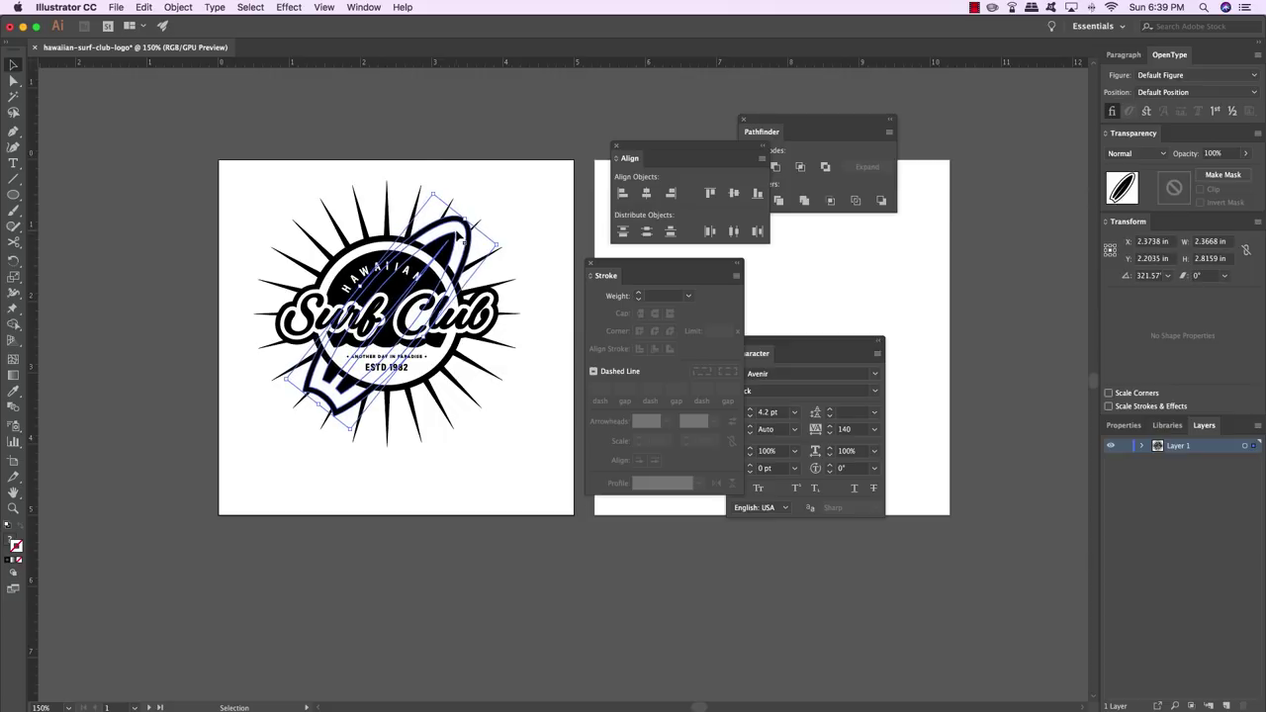
key(Left)
key(super+bracketleft)
key(super+bracketleft)
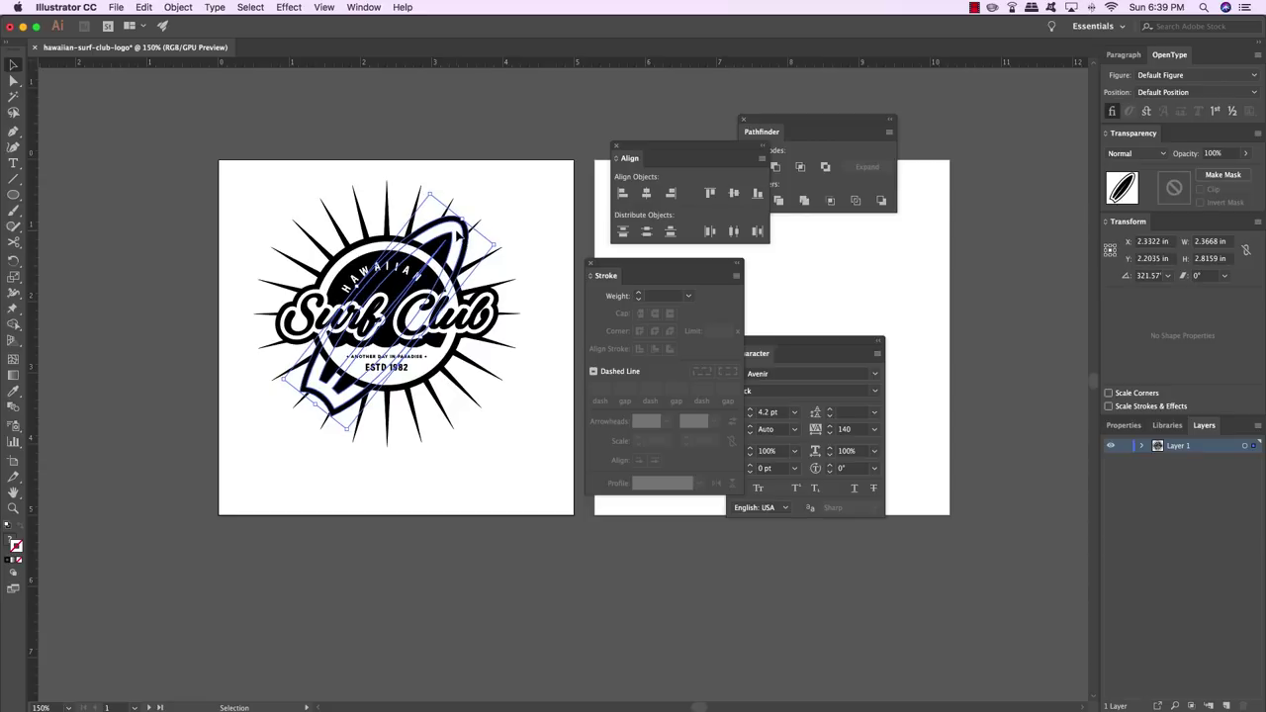
key(super+shift+a)
drag(474, 224, 457, 241)
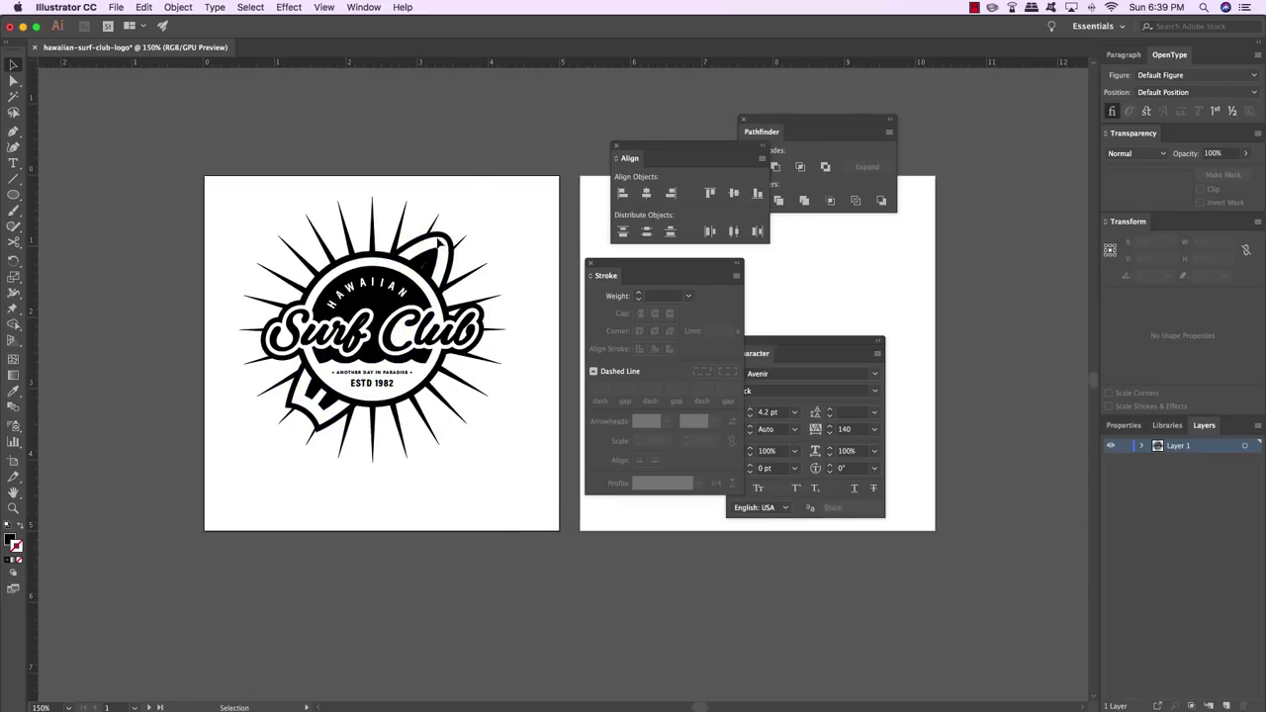
Move the whole Surf Club badge to the centre of the first artboard
mouse_move(530, 188)
mouse_down()
mouse_move(263, 452)
mouse_move(227, 523)
mouse_up()
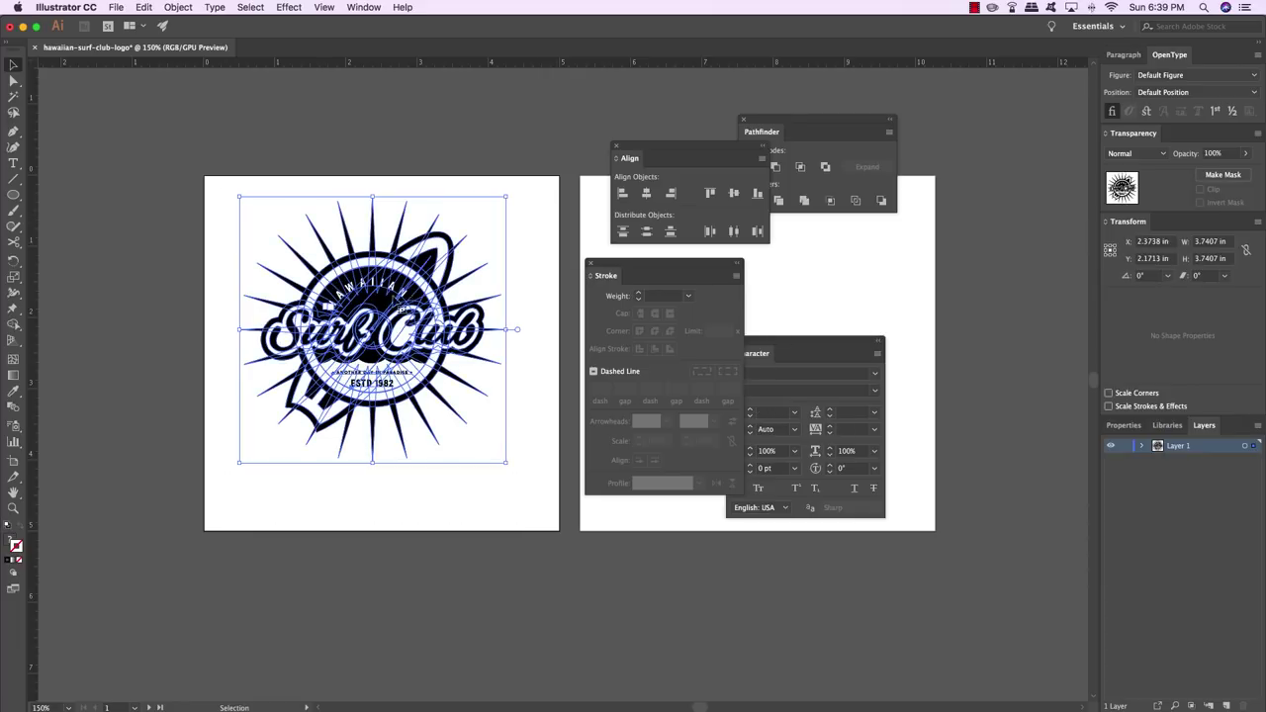
drag(399, 307, 399, 311)
drag(457, 419, 469, 431)
scroll(469, 306, right, 5)
scroll(468, 306, up, 1)
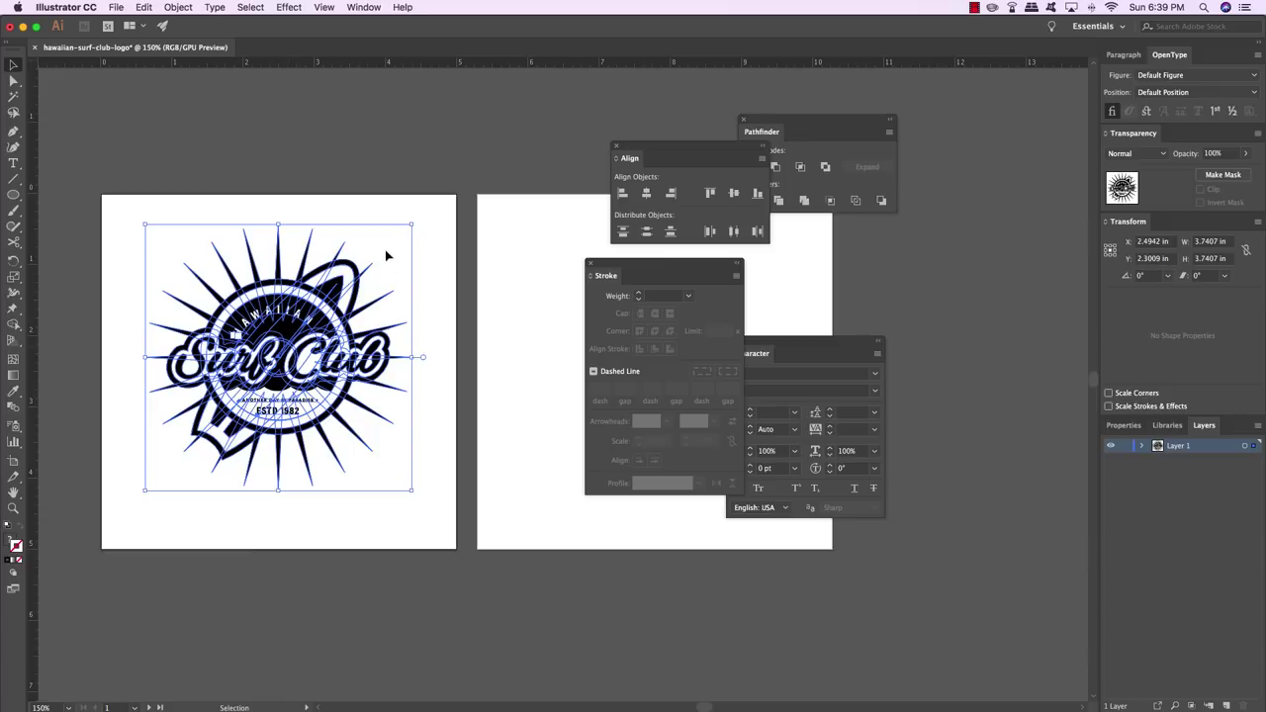
key(a)
key(v)
click(435, 242)
drag(298, 363, 393, 422)
drag(505, 393, 415, 262)
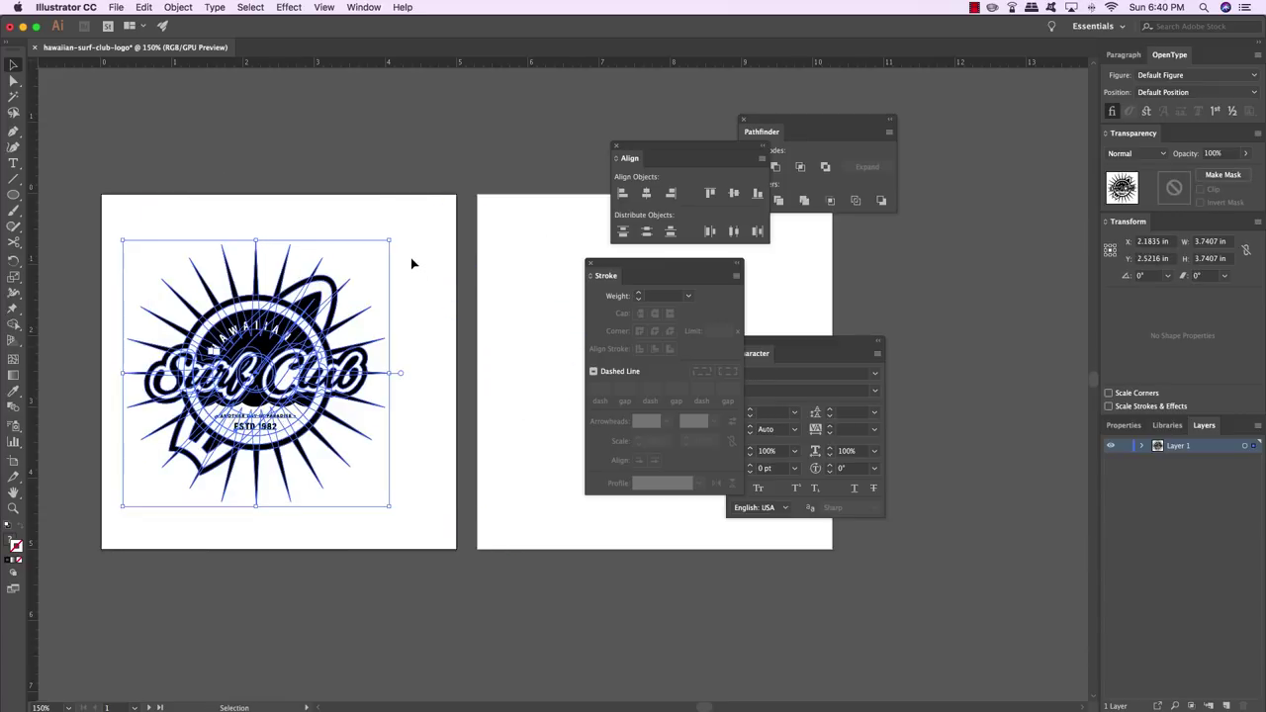
key(a)
key(v)
drag(341, 252, 342, 325)
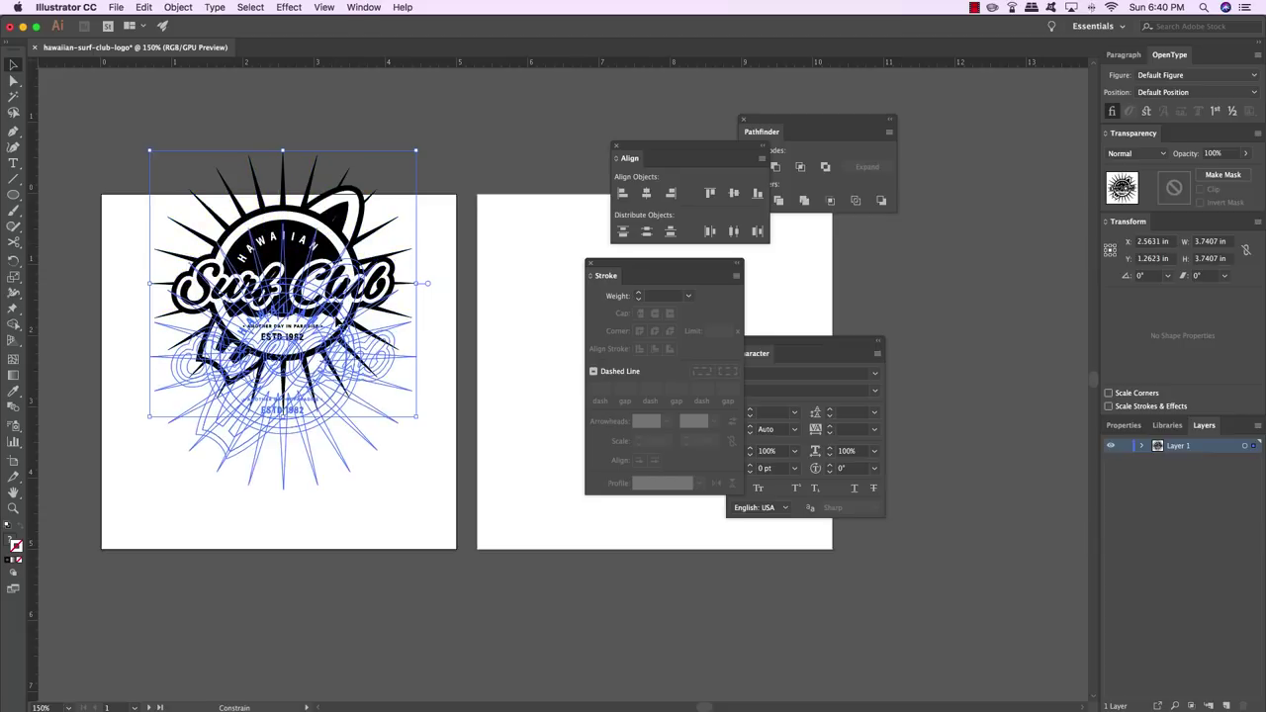
click(445, 265)
Paste a copy of the selected badge onto the empty second artboard
scroll(435, 257, up, 1)
scroll(436, 257, right, 1)
click(368, 318)
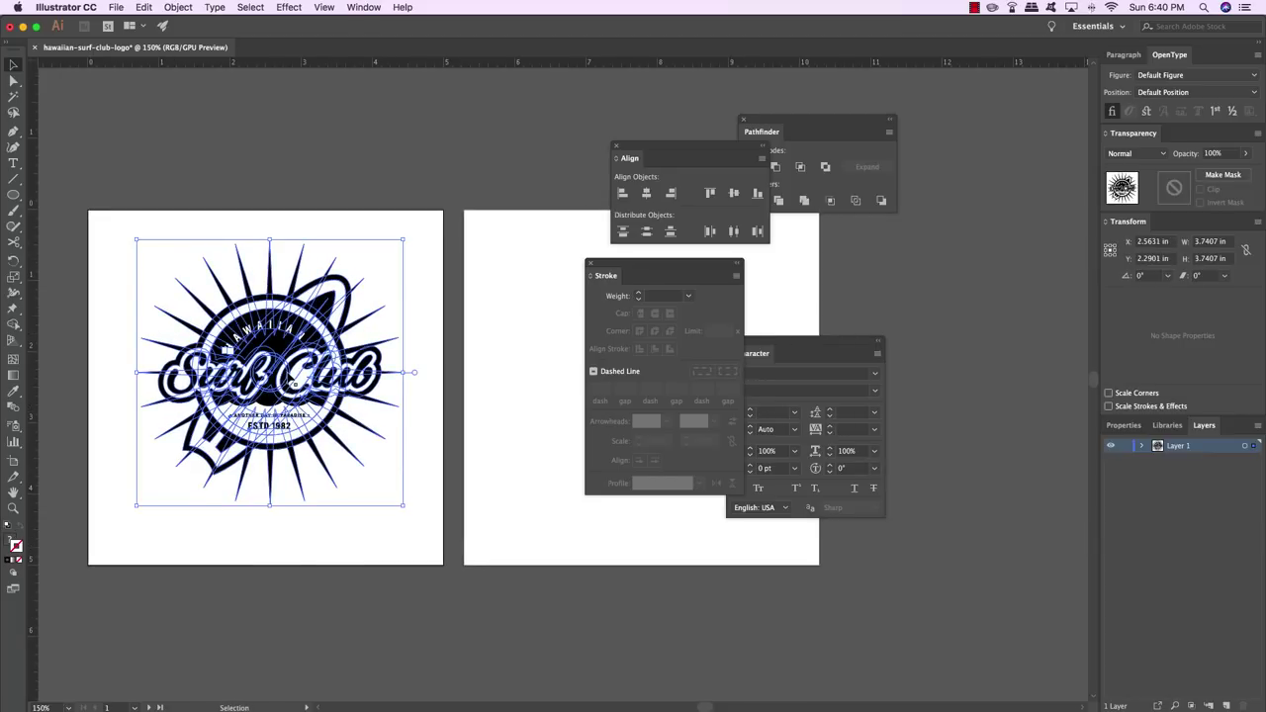
click(428, 303)
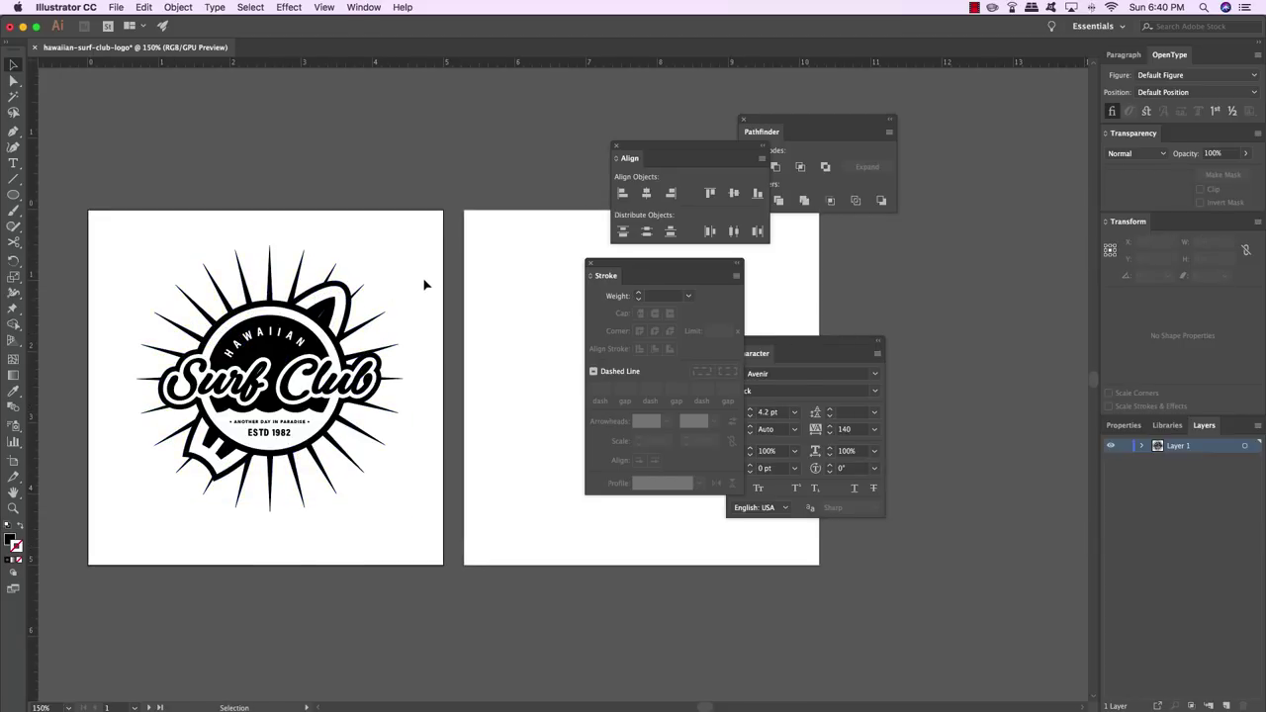
click(336, 262)
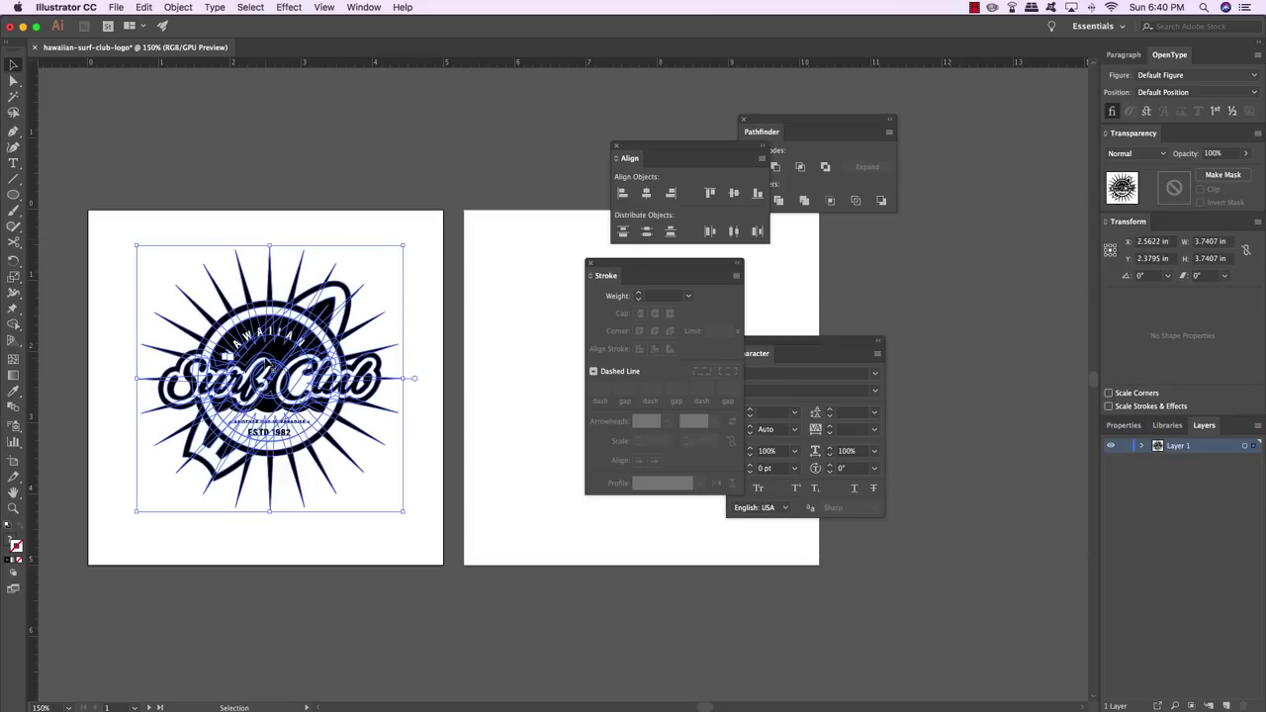
key(space)
key(space)
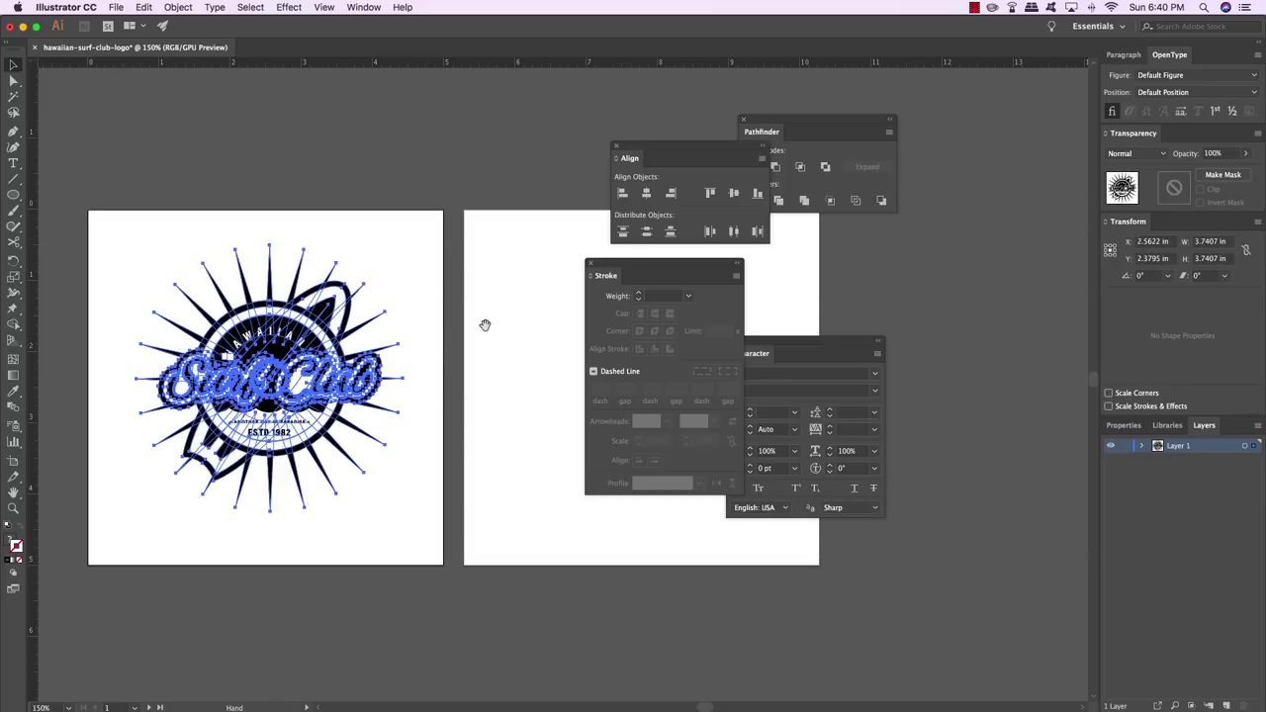
drag(518, 308, 260, 308)
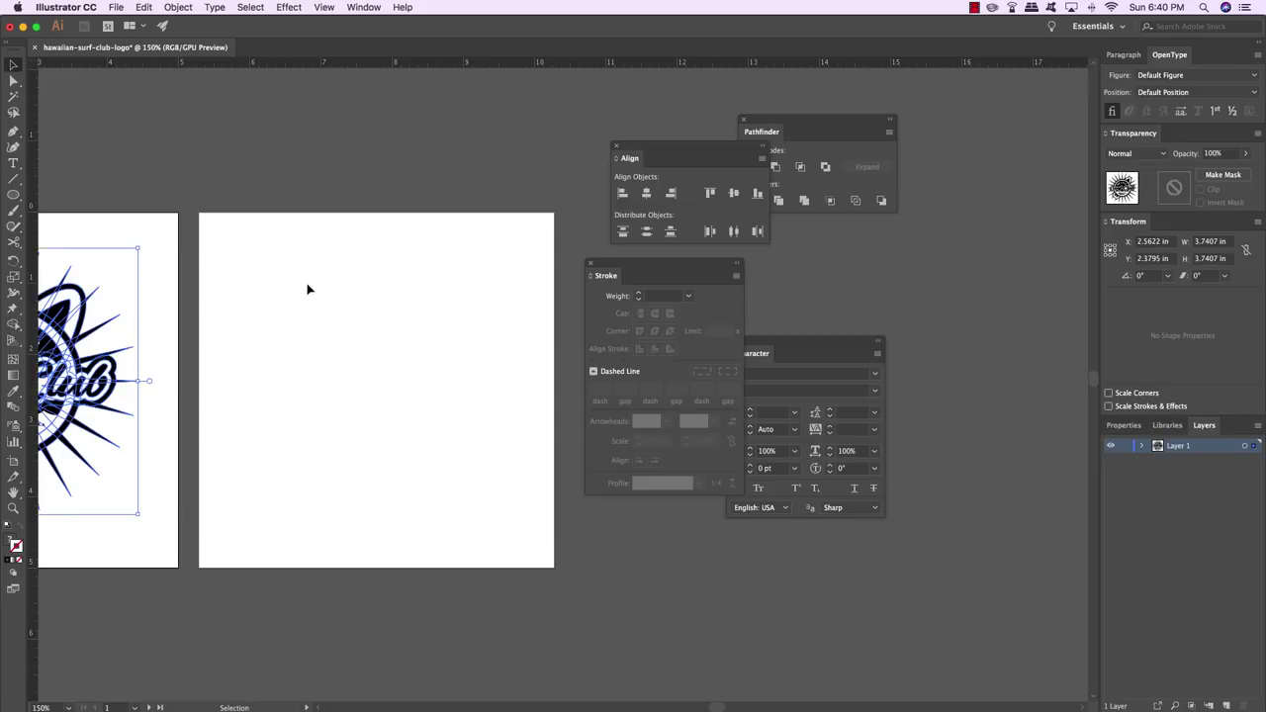
click(308, 310)
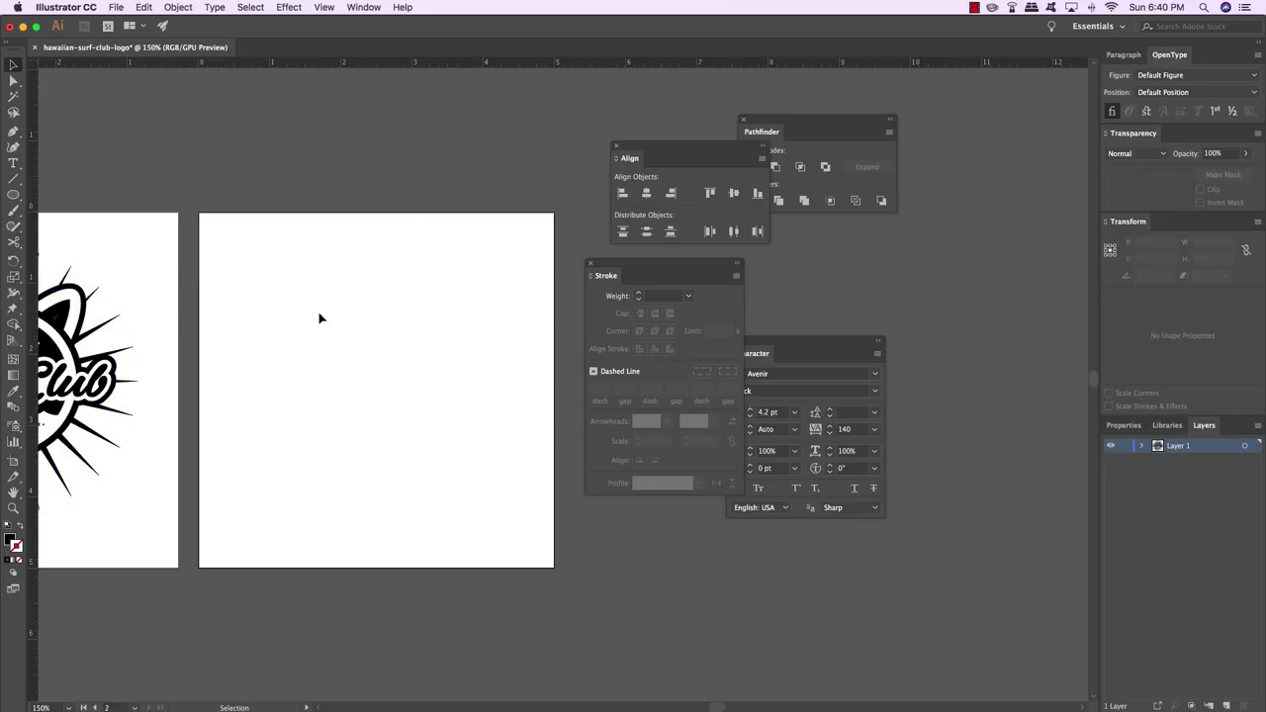
key(a)
key(super+v)
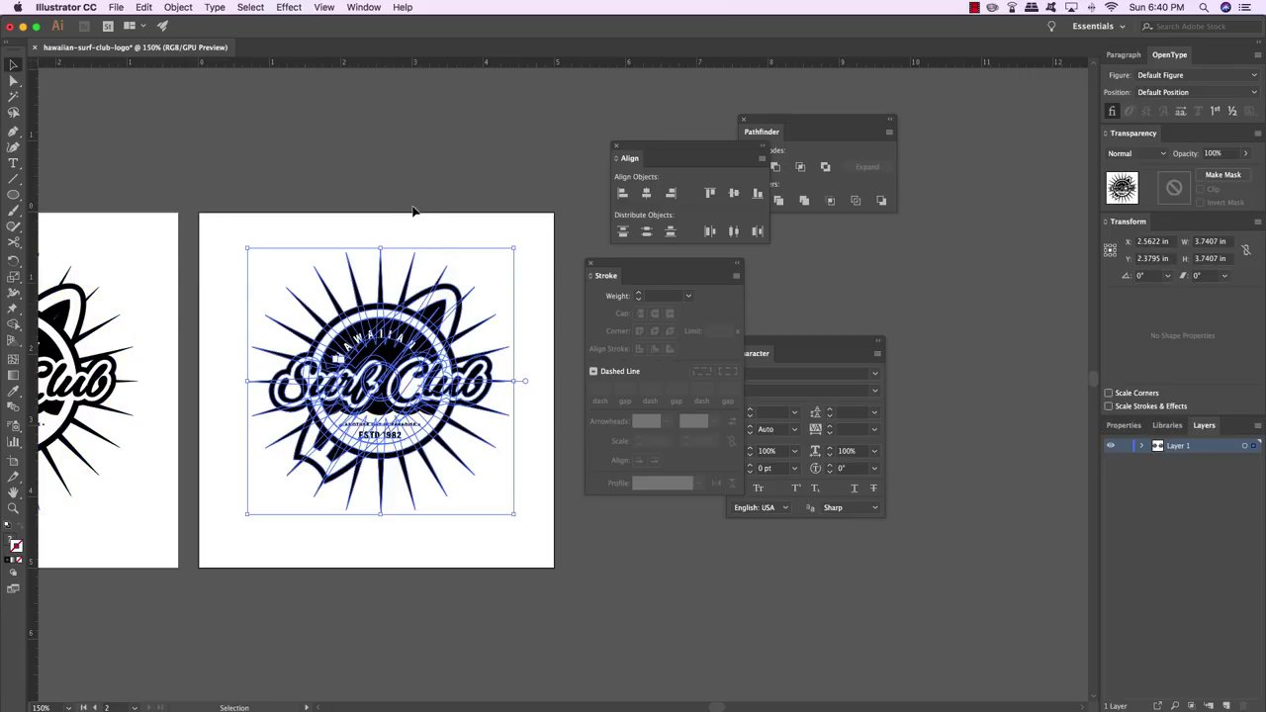
scroll(410, 210, down, 1)
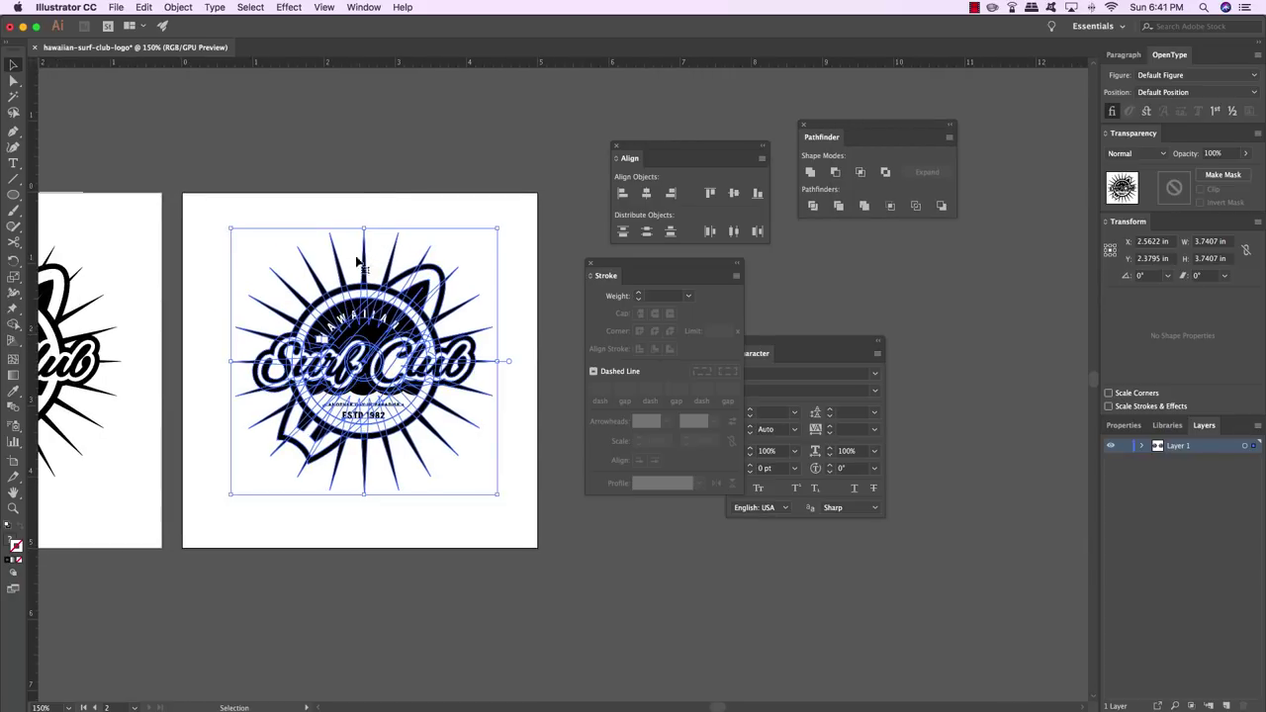
click(415, 208)
click(401, 336)
click(214, 7)
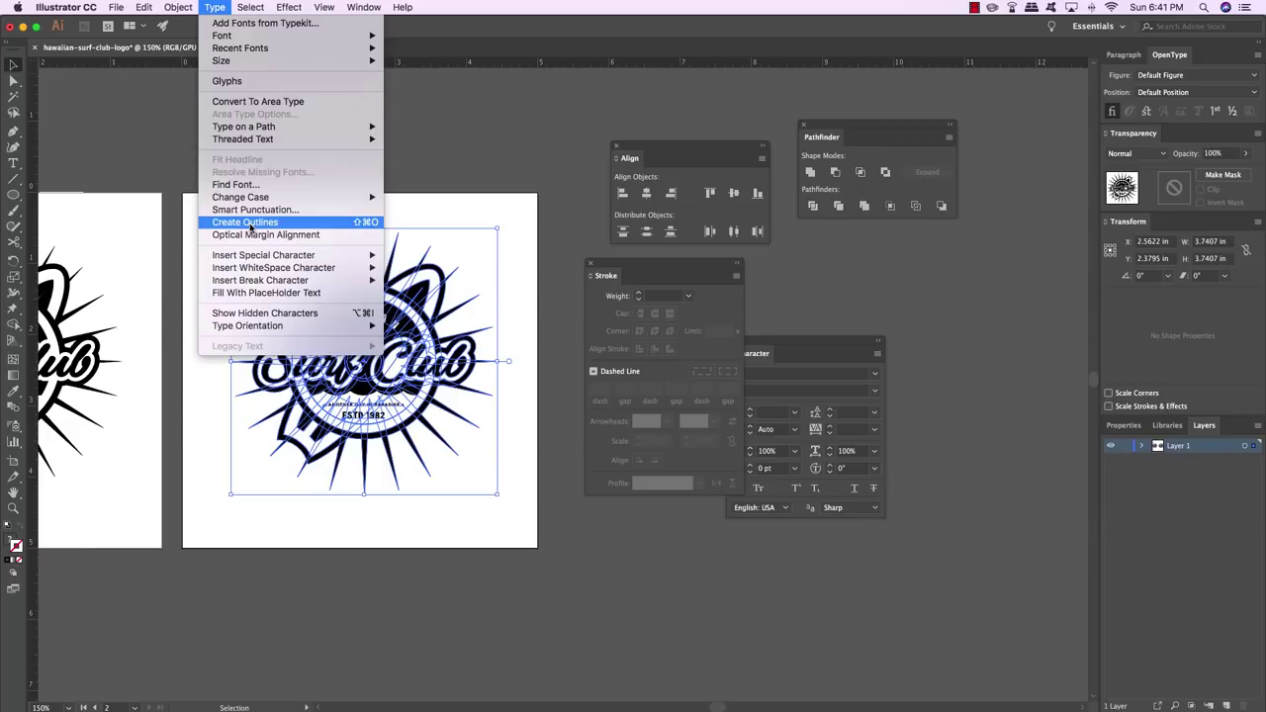
click(247, 222)
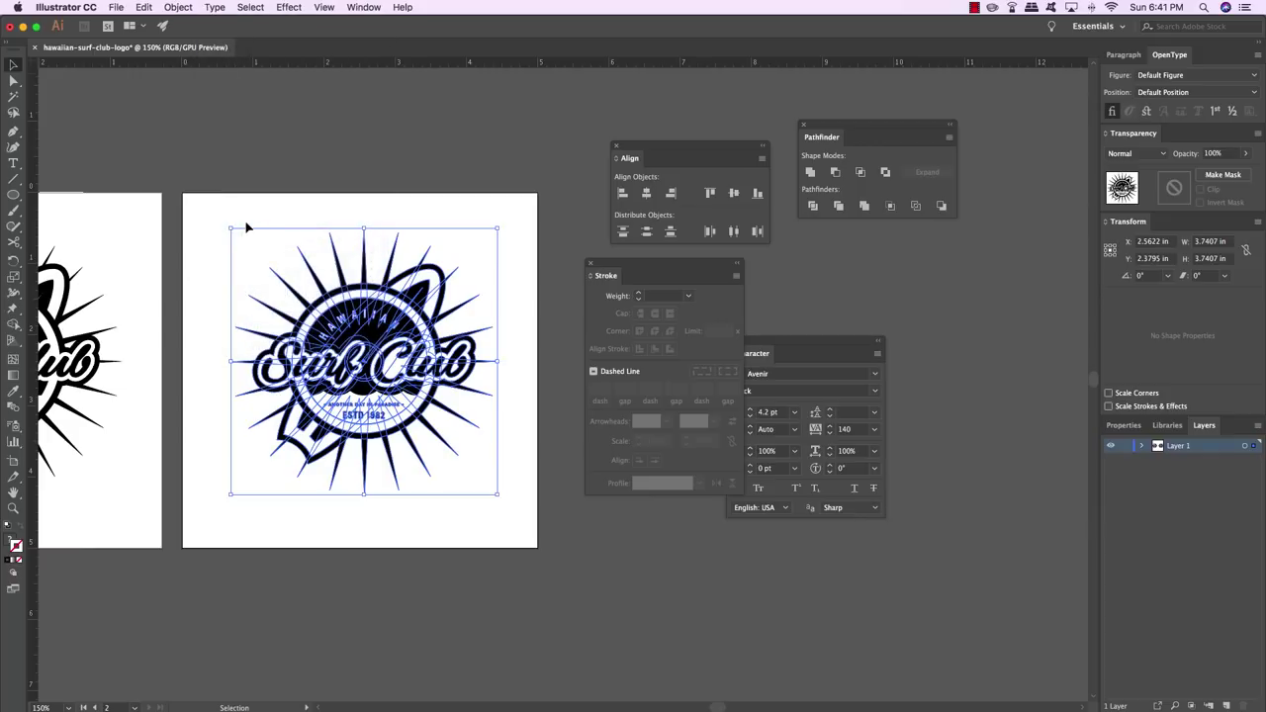
click(176, 7)
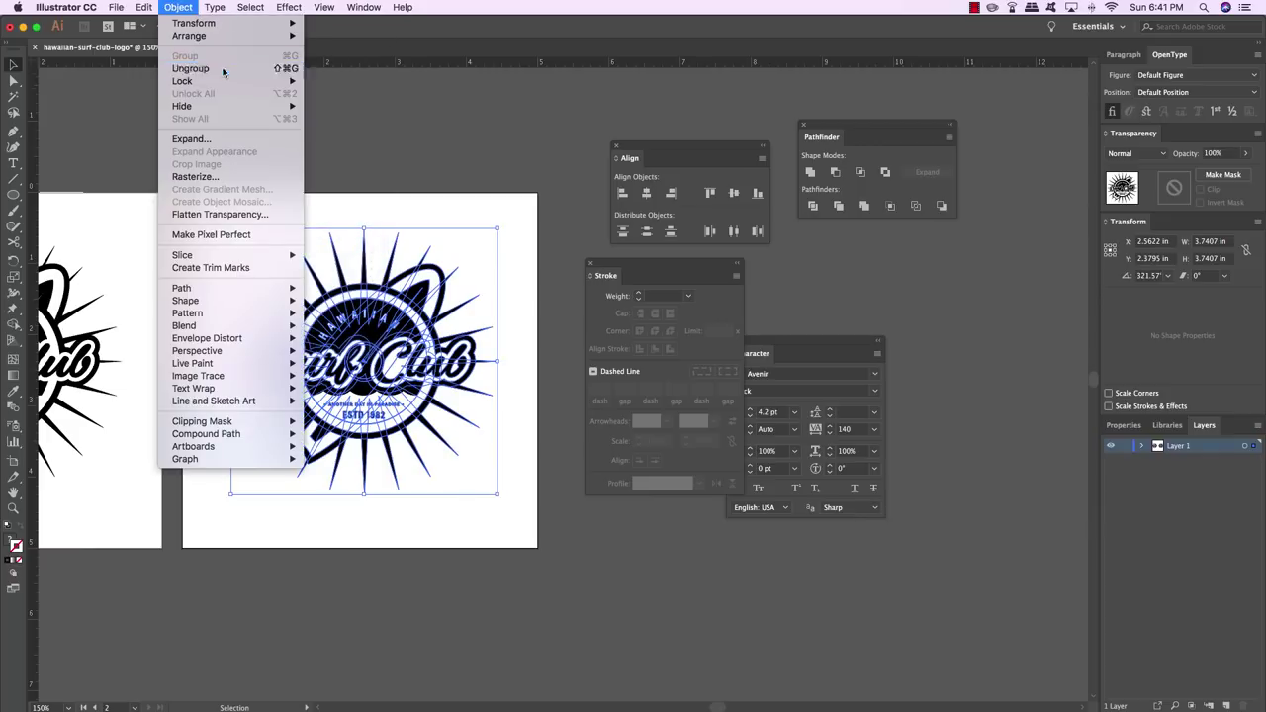
click(184, 68)
click(521, 229)
click(399, 323)
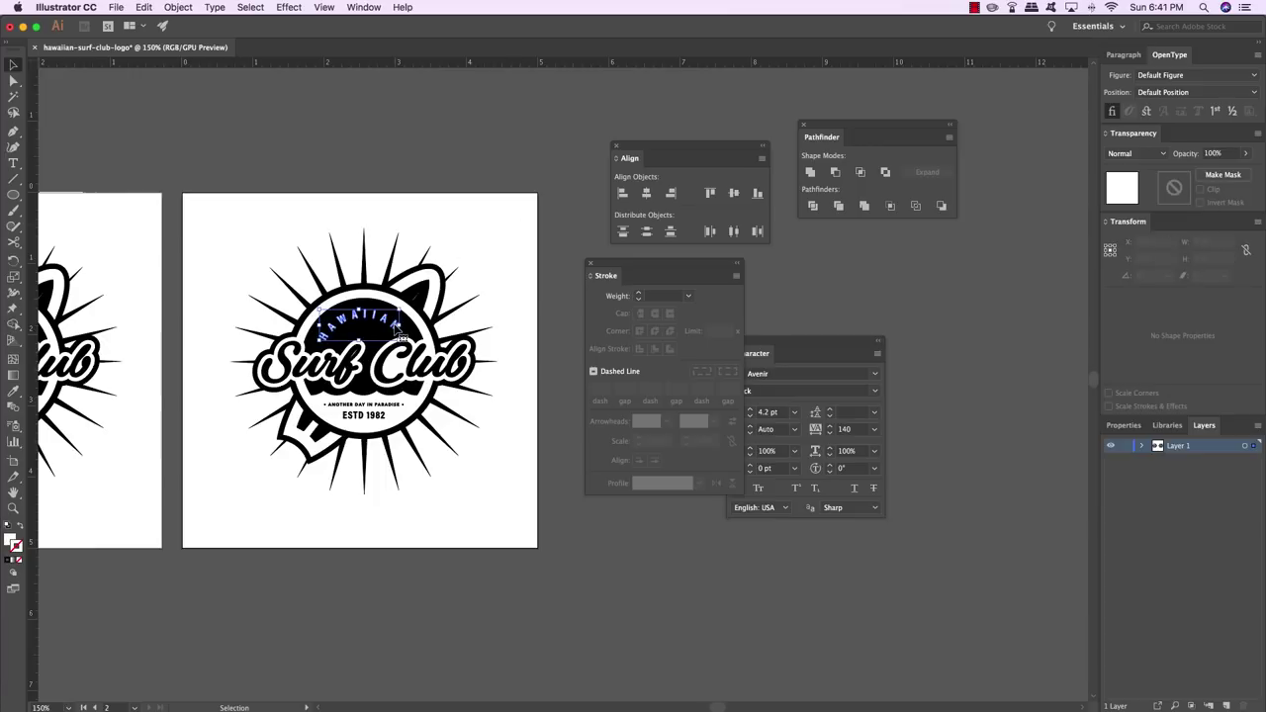
click(432, 286)
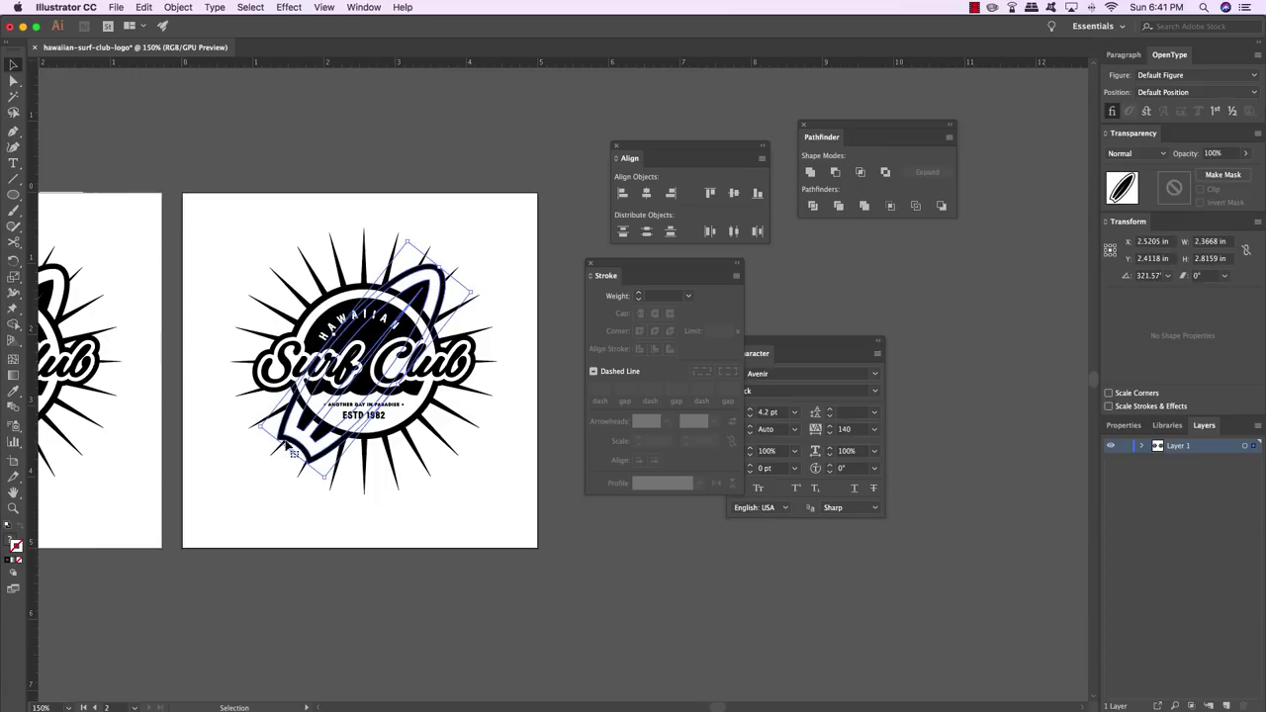
click(178, 7)
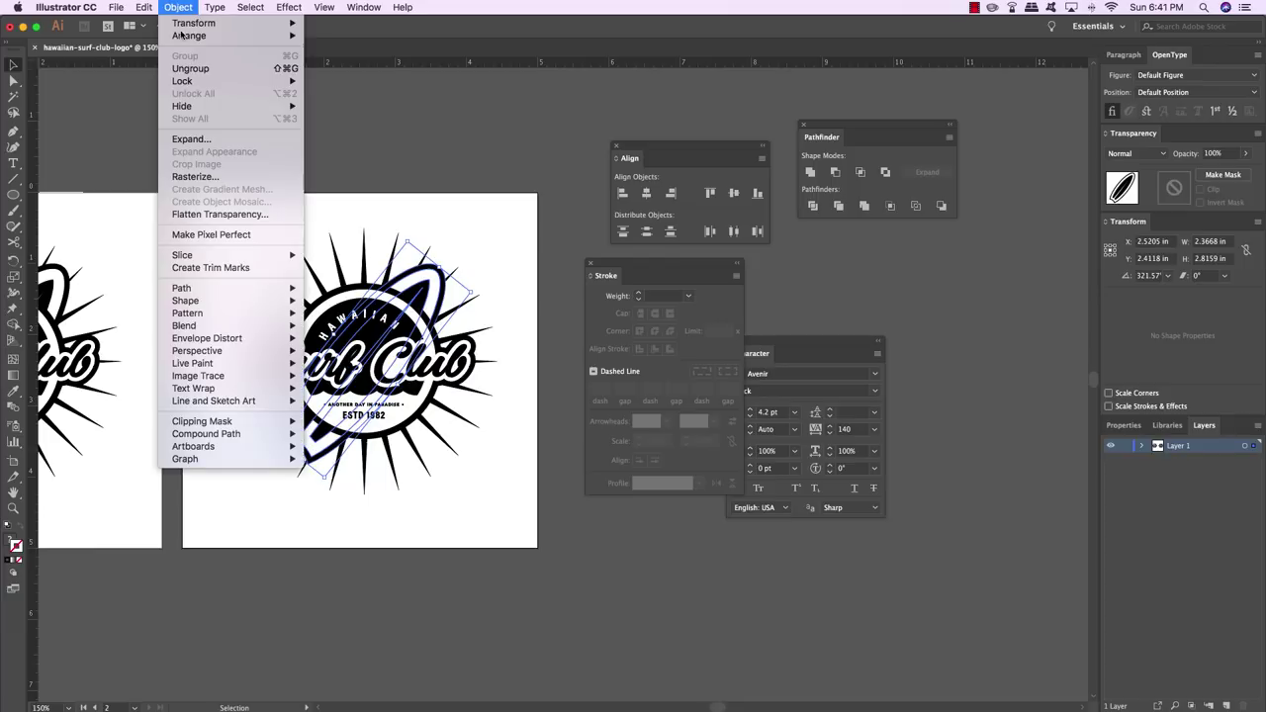
click(198, 69)
key(ctrl+z)
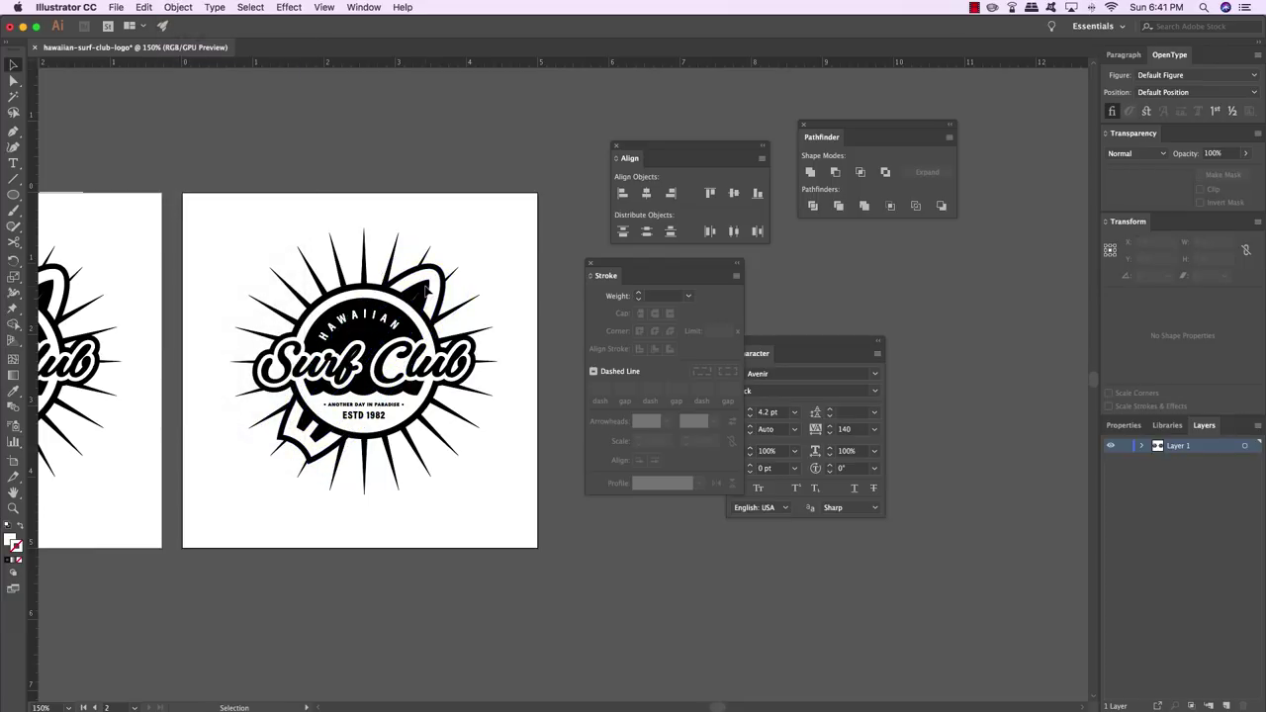
key(ctrl+shift+z)
key(ctrl+z)
key(ctrl+z)
key(ctrl+z)
key(ctrl+z)
key(ctrl+z)
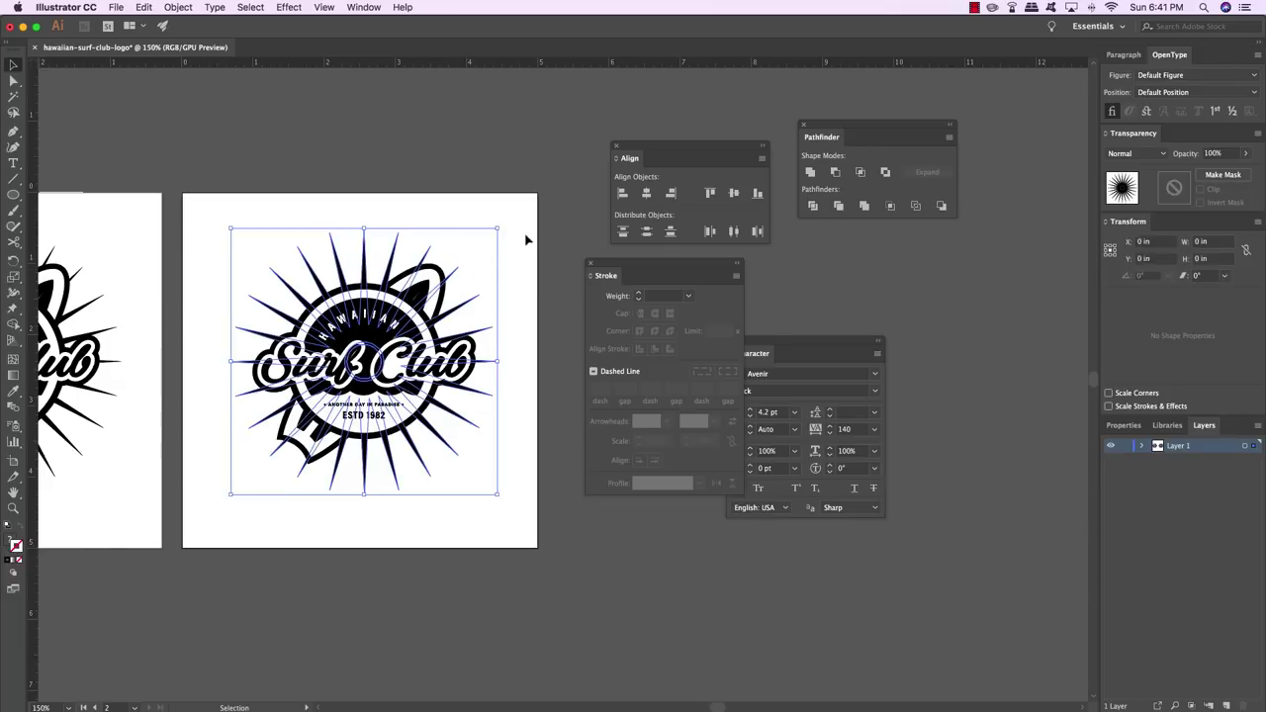
click(462, 364)
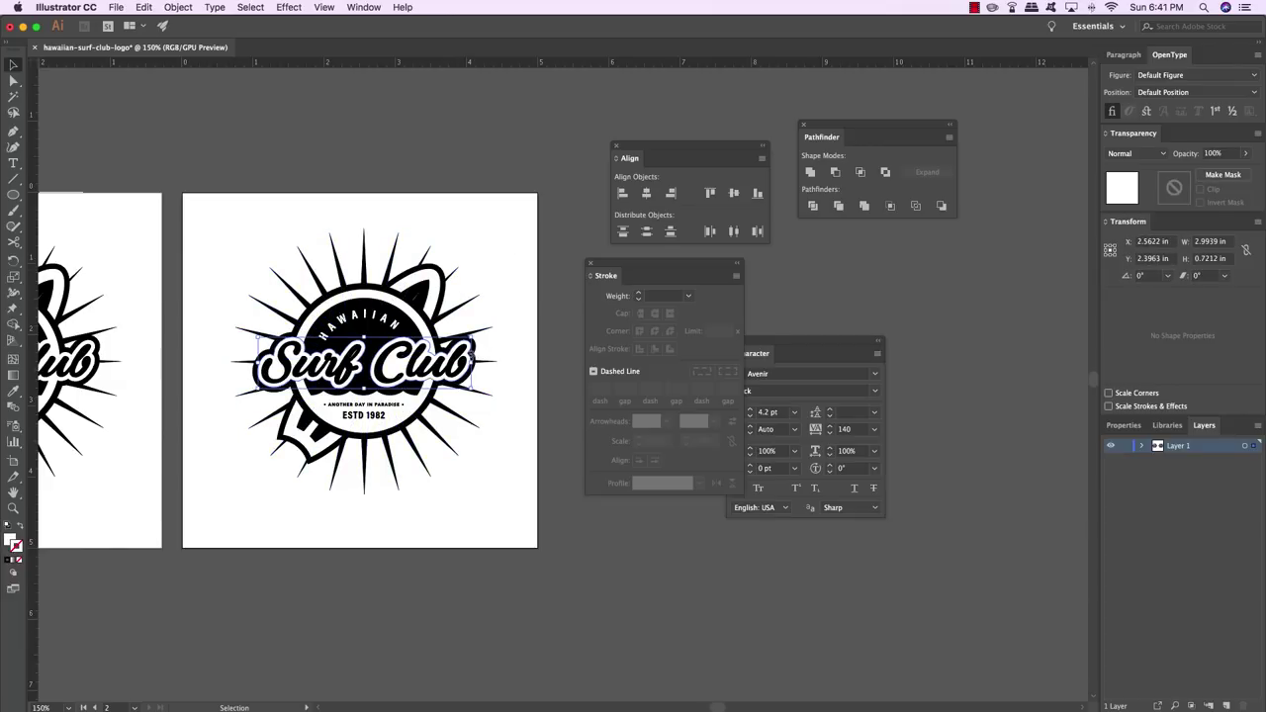
click(367, 422)
click(529, 387)
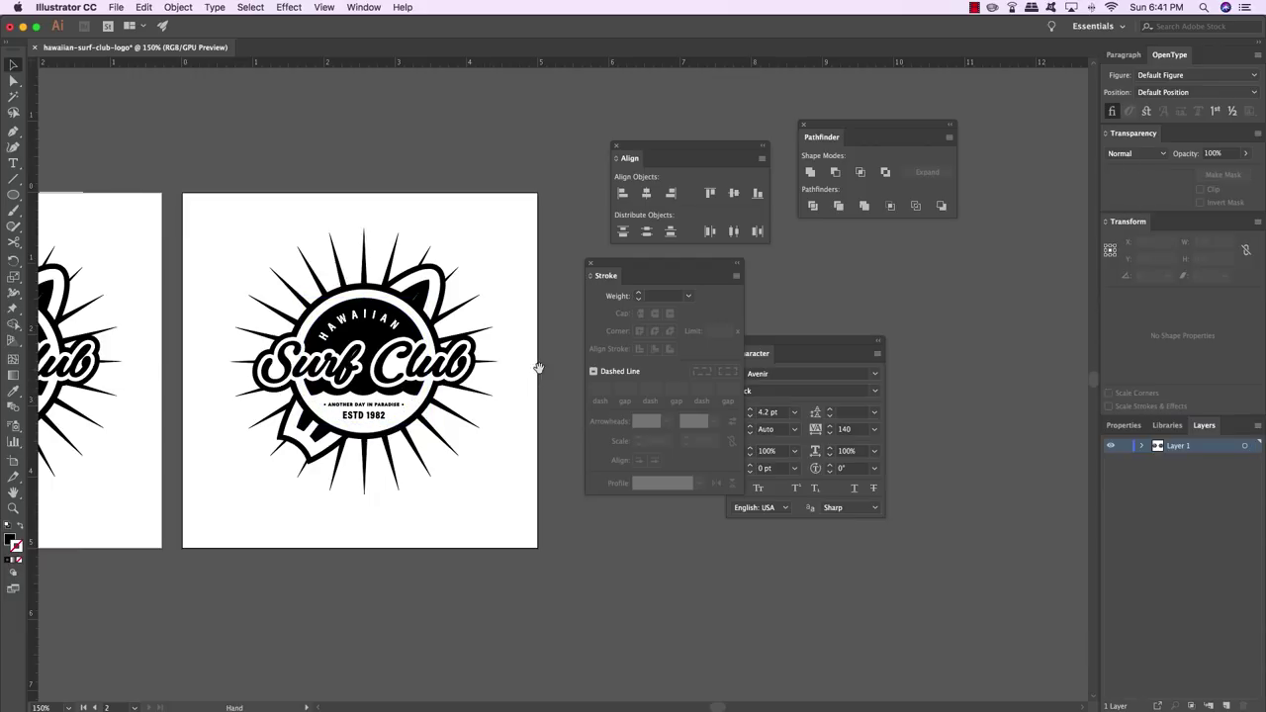
scroll(534, 370, up, 1)
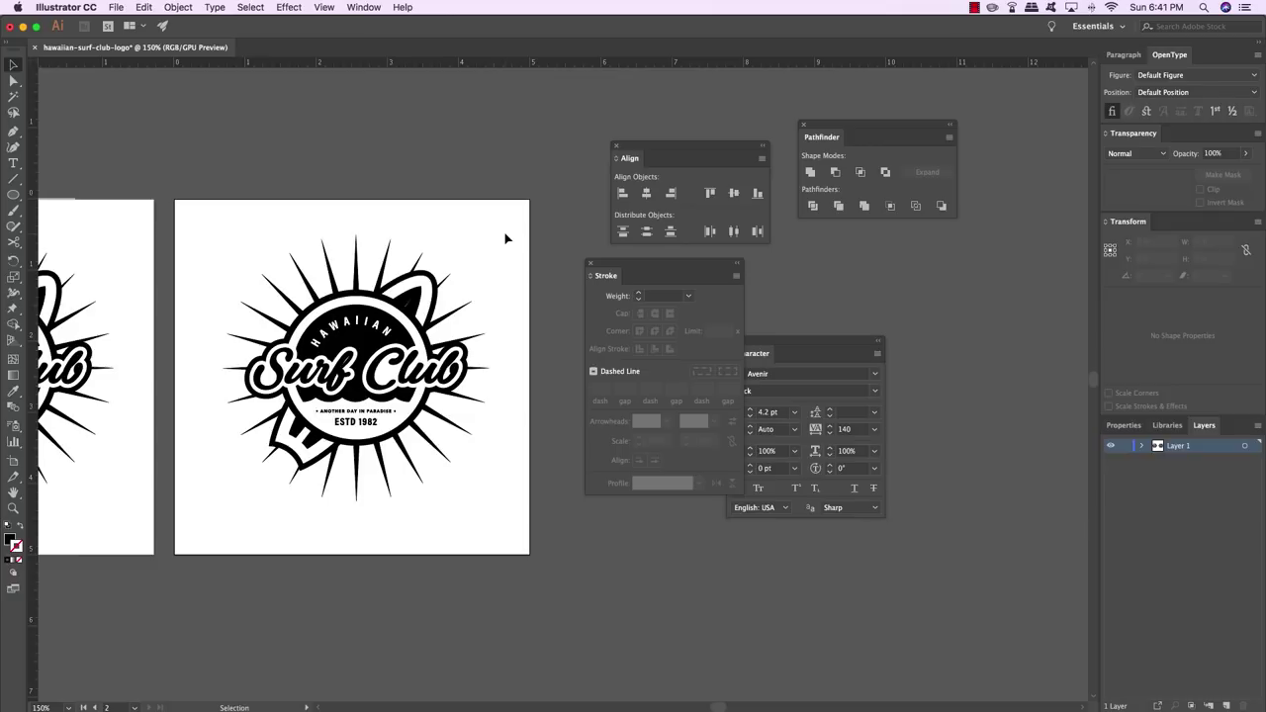
key(m)
Draw a small square in the artboard's top-right corner filled with cream EFE7B7
drag(476, 211, 511, 245)
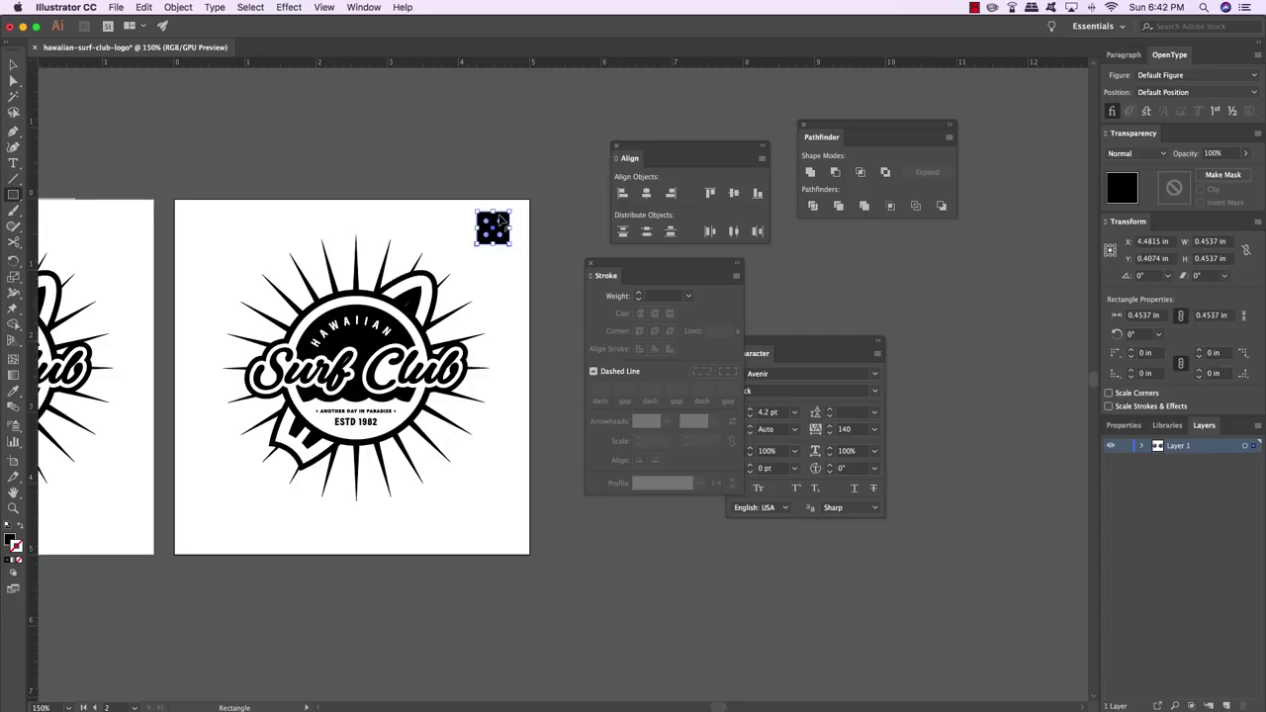
key(v)
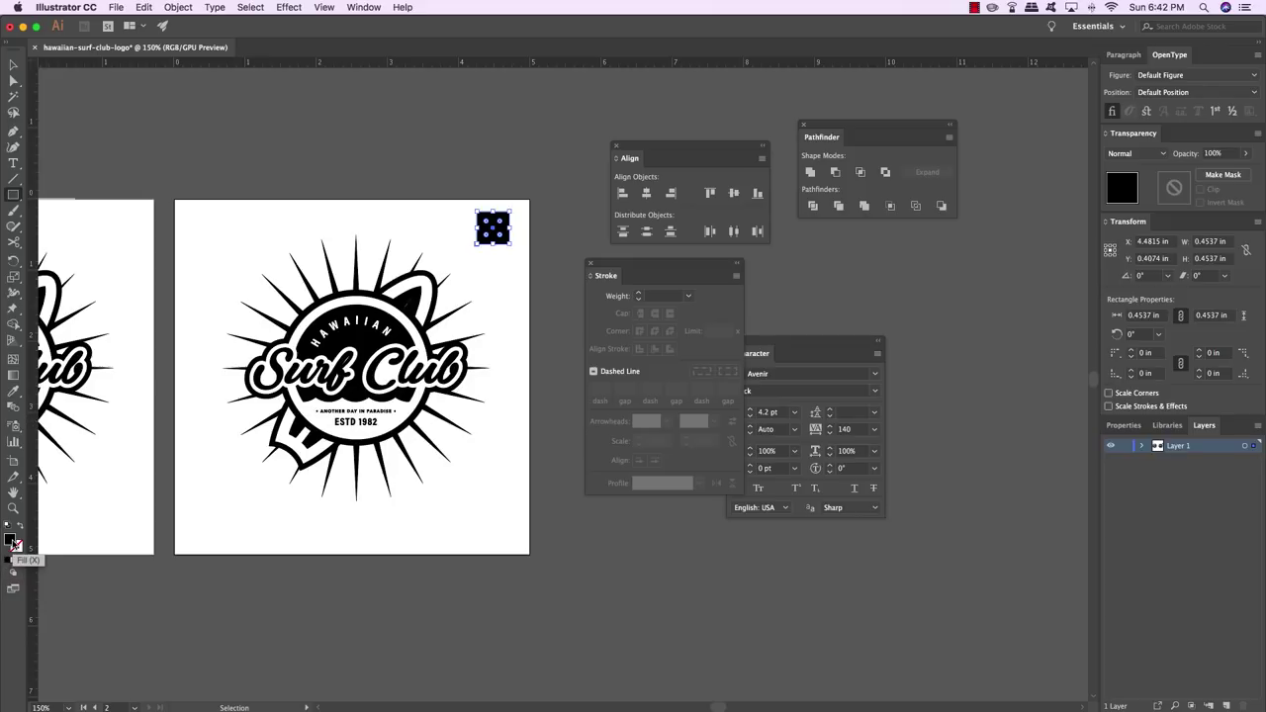
double_click(13, 543)
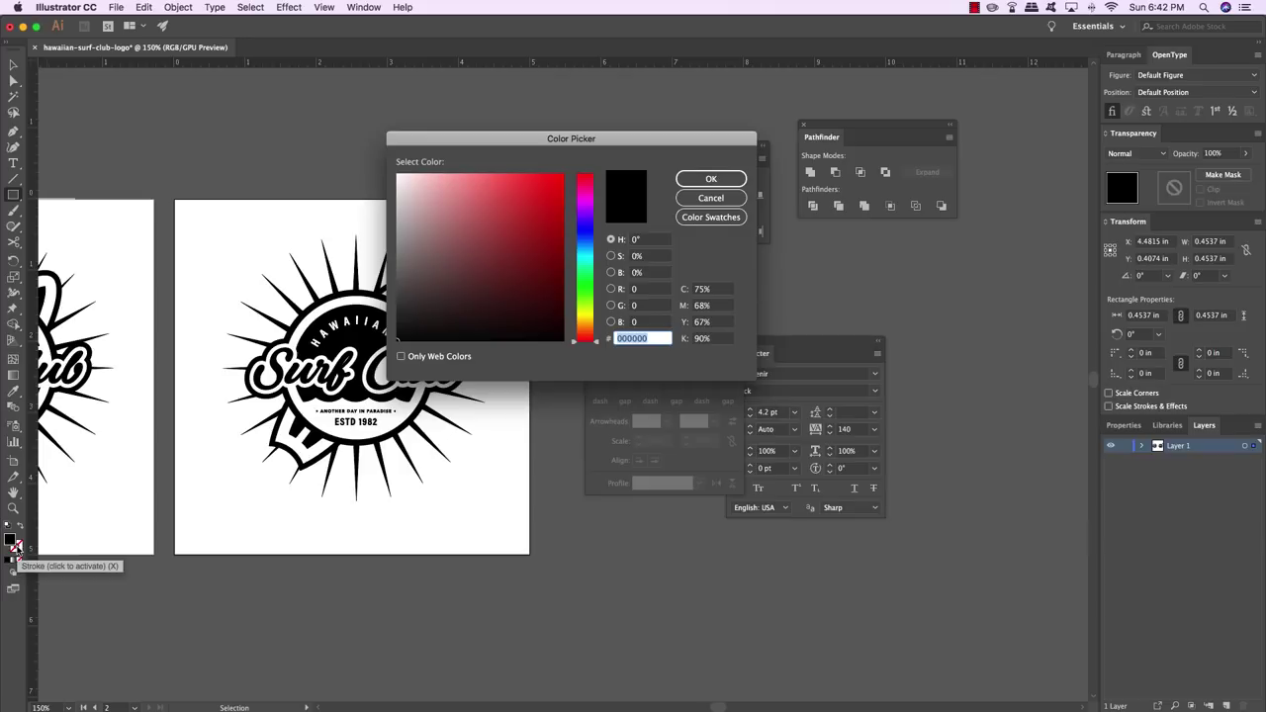
text(EFE7B7)
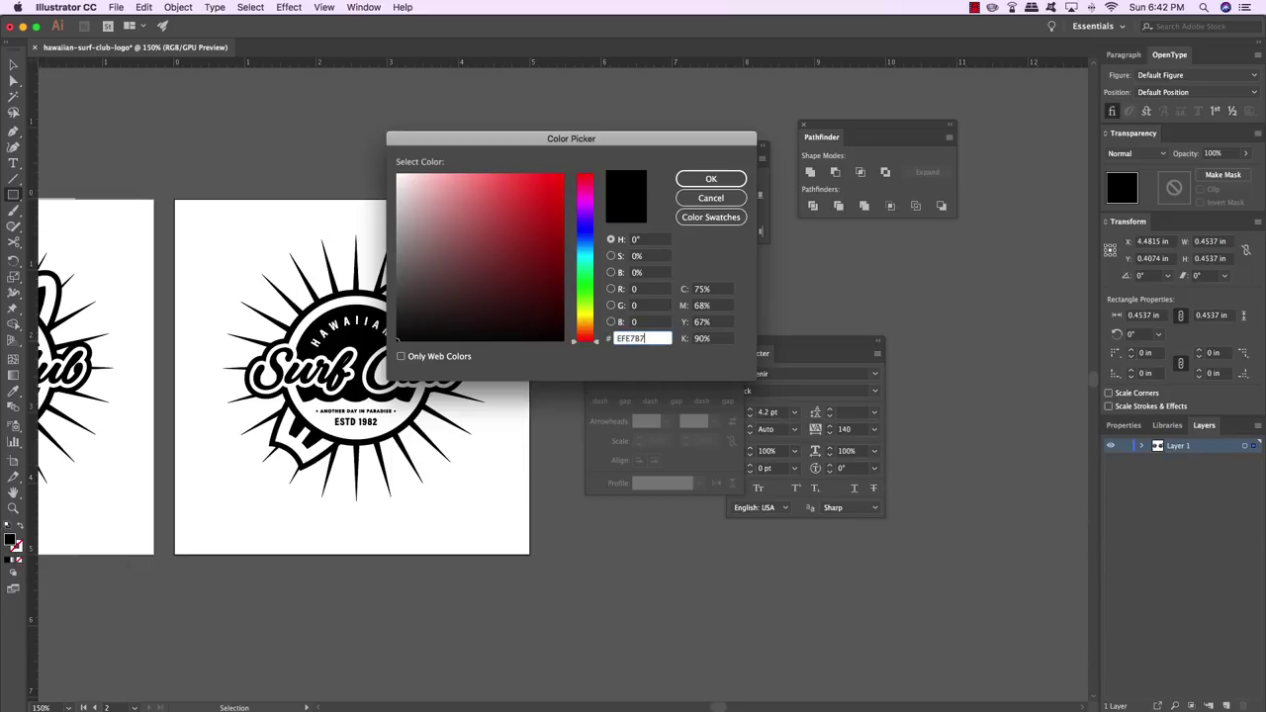
key(Tab)
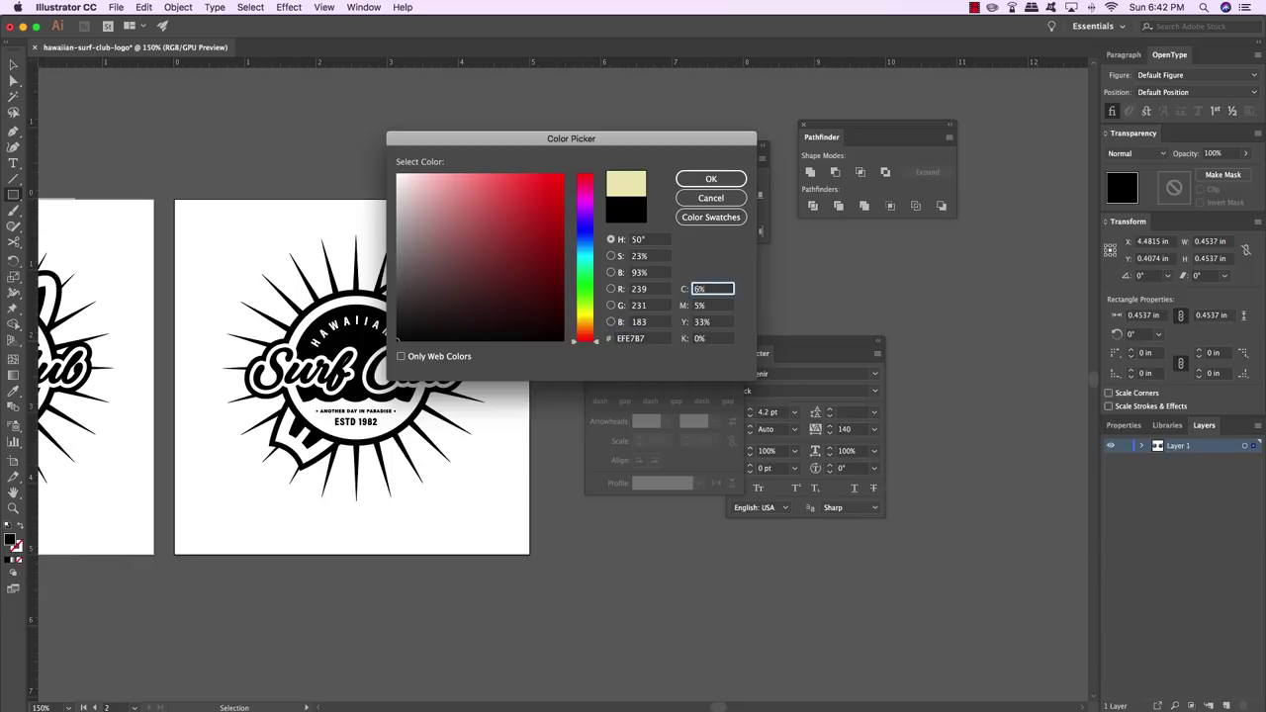
click(711, 179)
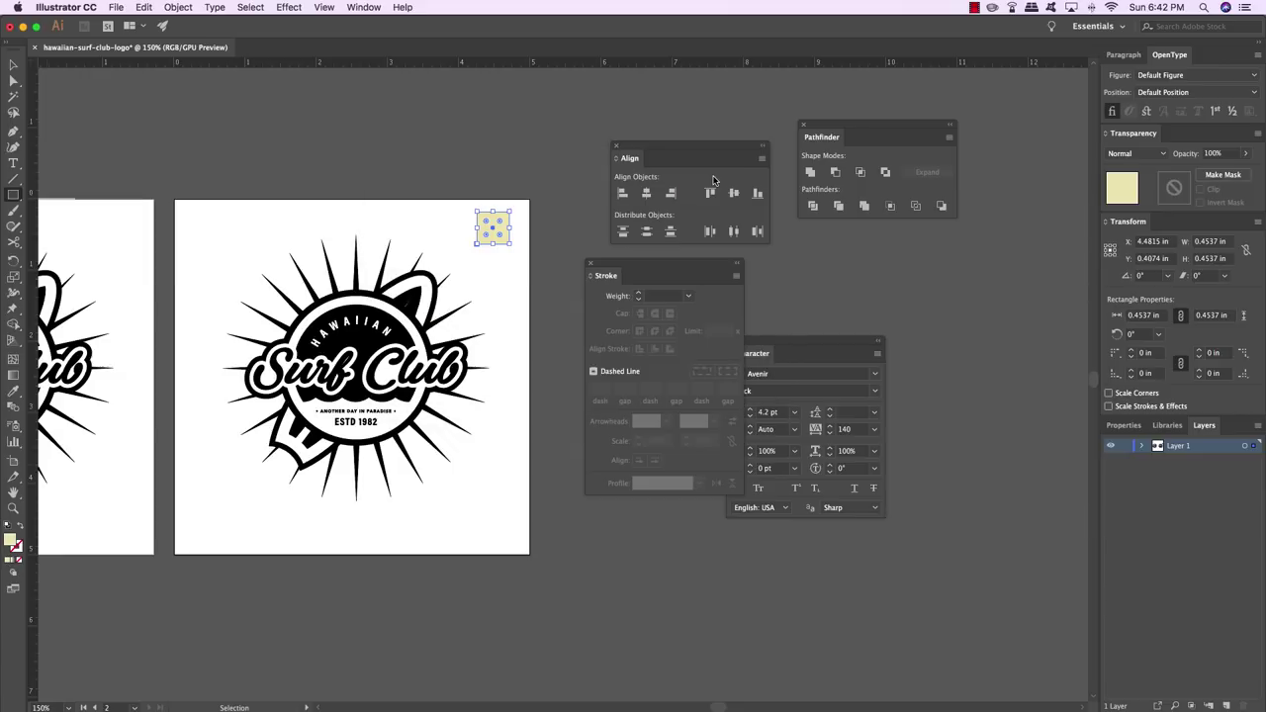
key(v)
click(588, 199)
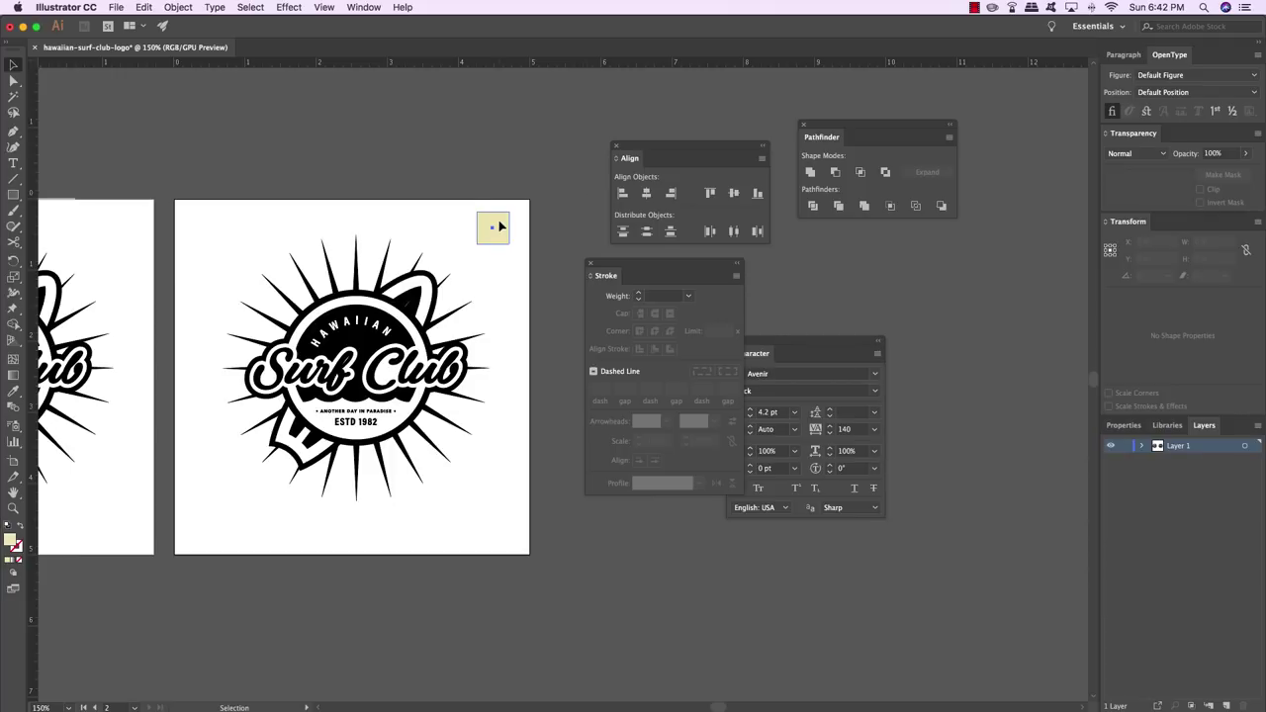
Duplicate the square just below it and fill the copy with teal 39A49C
drag(499, 227, 494, 263)
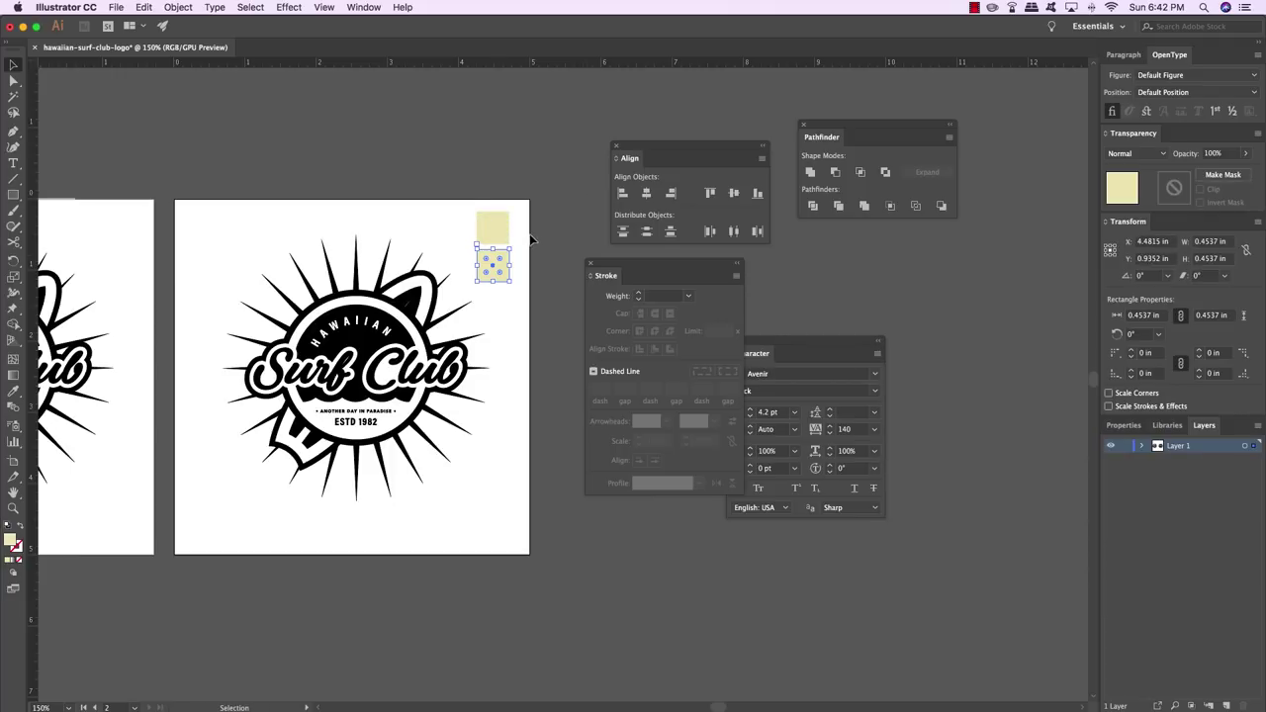
double_click(11, 540)
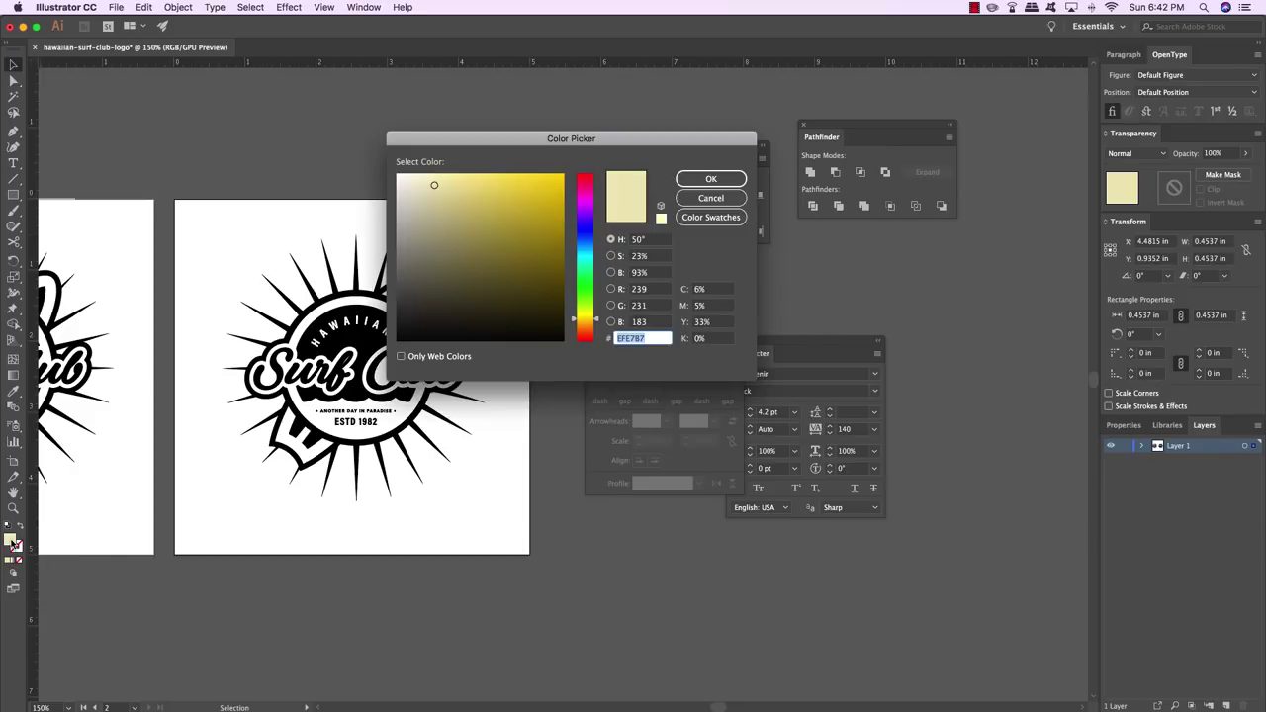
text(39A49C)
key(Tab)
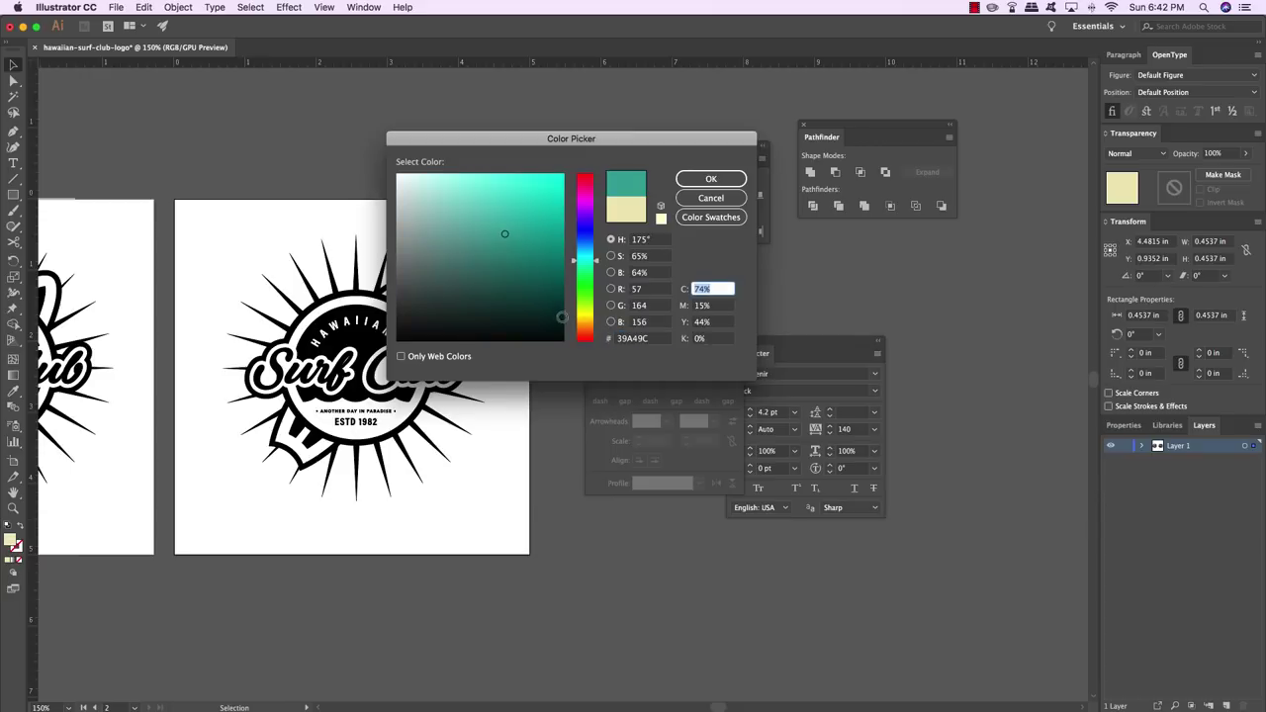
click(708, 178)
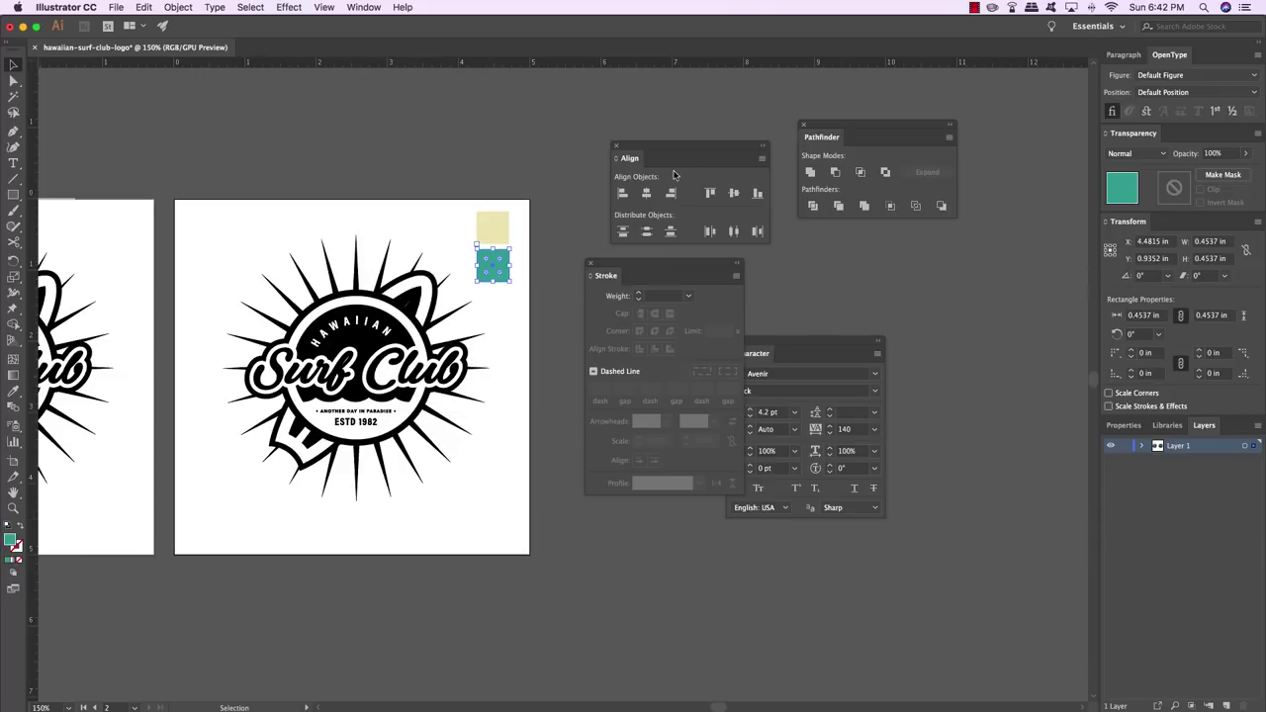
click(531, 230)
Zoom the second artboard to 200% and select the Surf Club logo artwork
scroll(544, 208, down, 1)
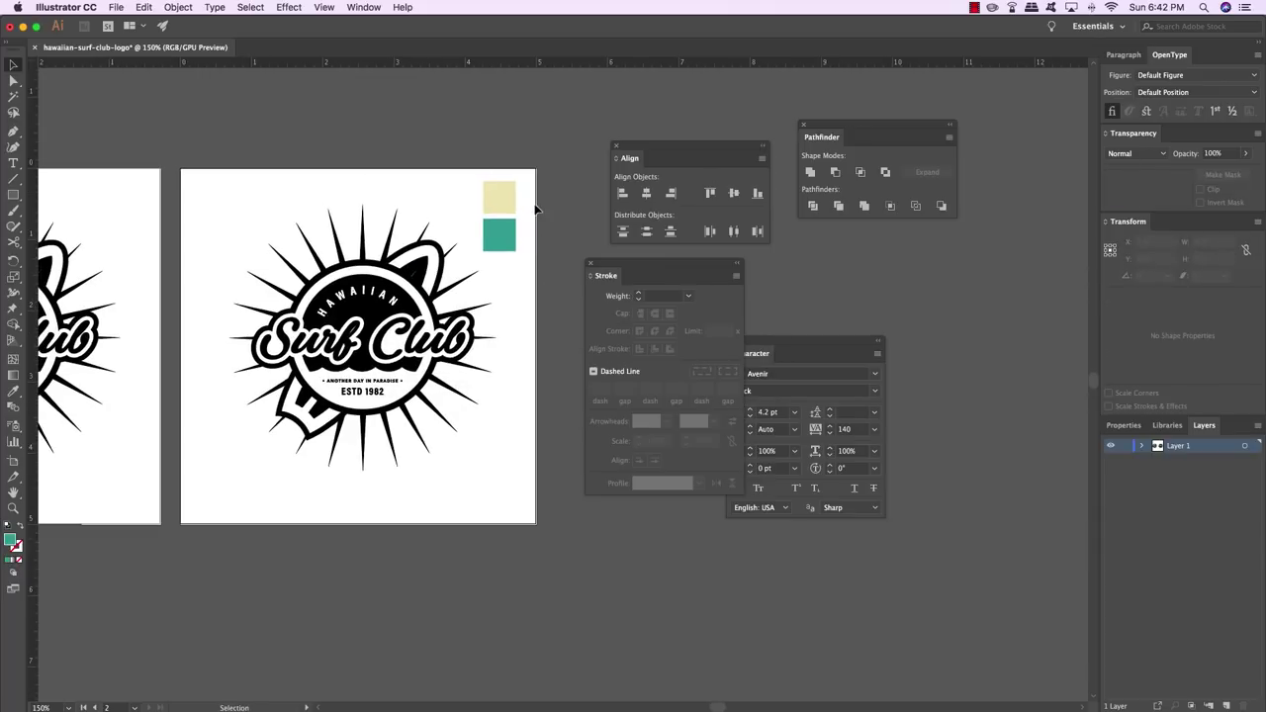
super+click(514, 193)
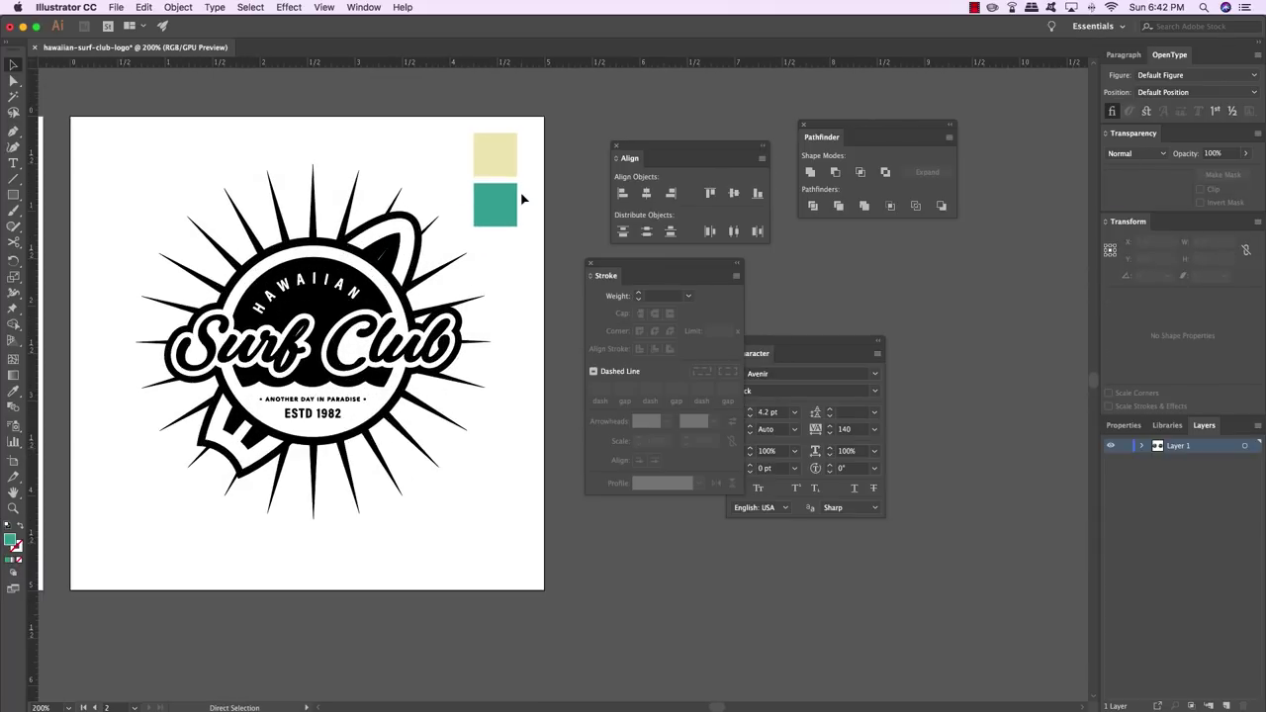
drag(514, 193, 538, 224)
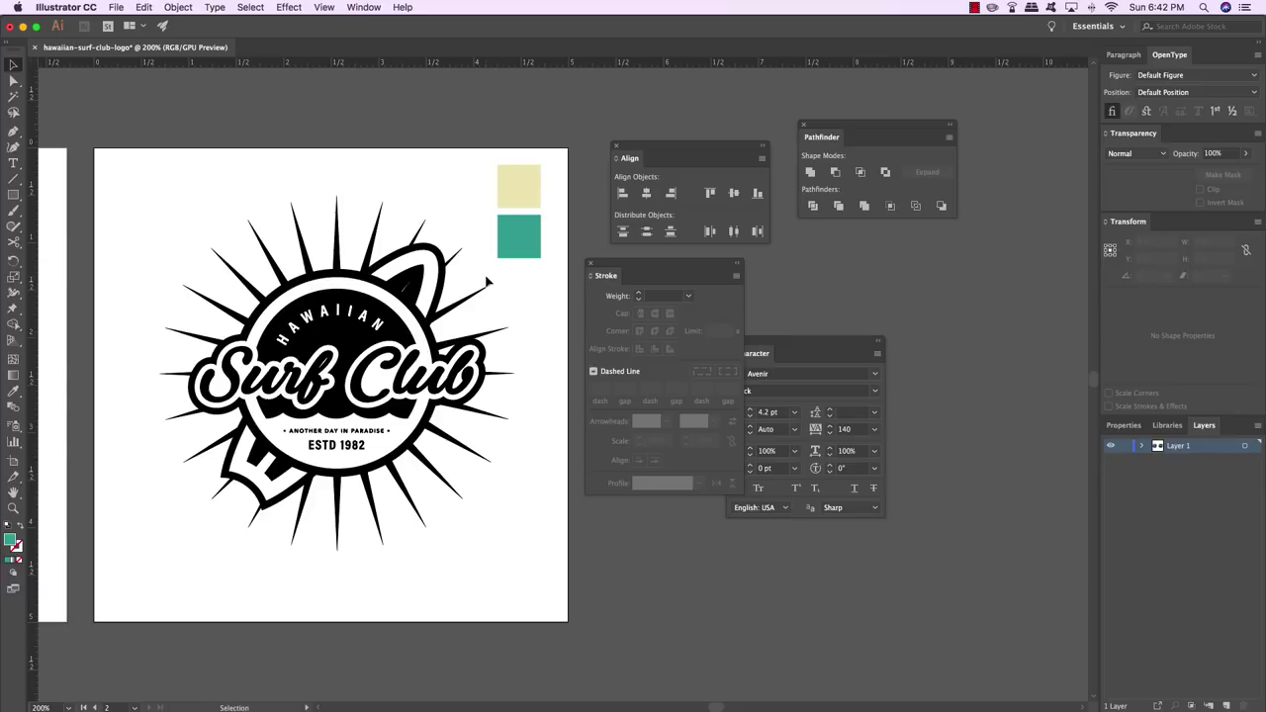
scroll(486, 287, right, 1)
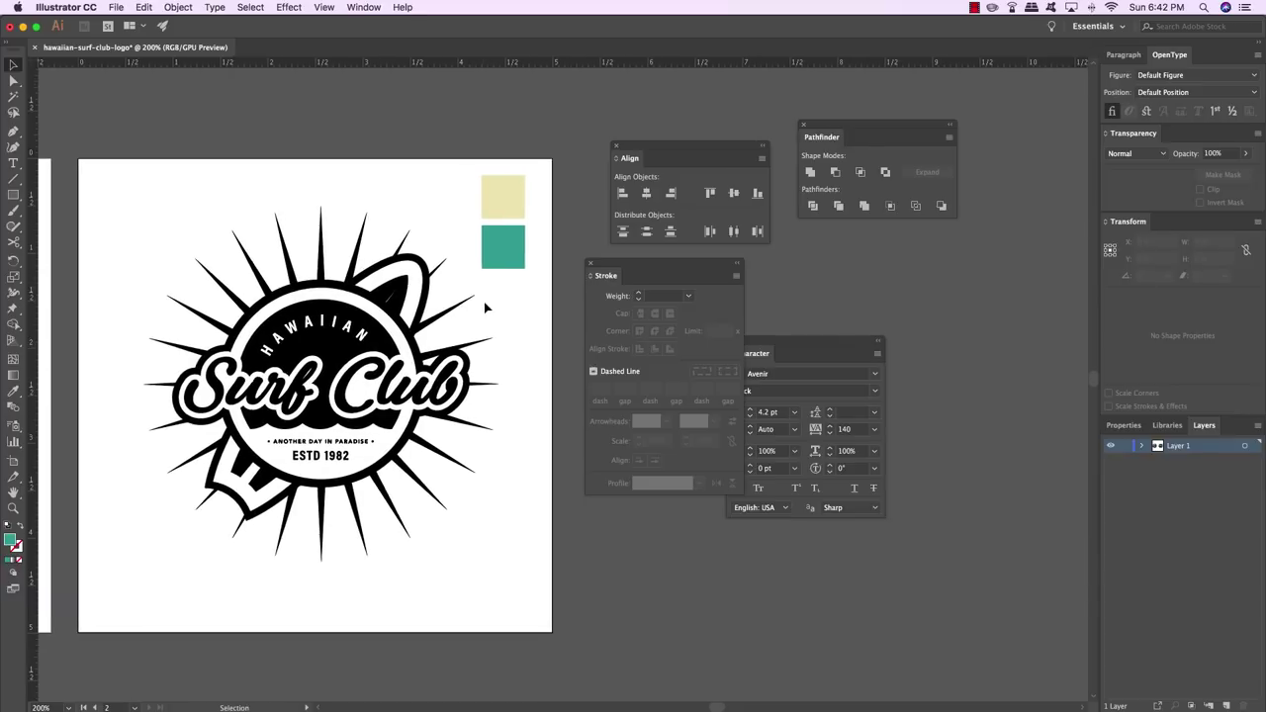
click(471, 307)
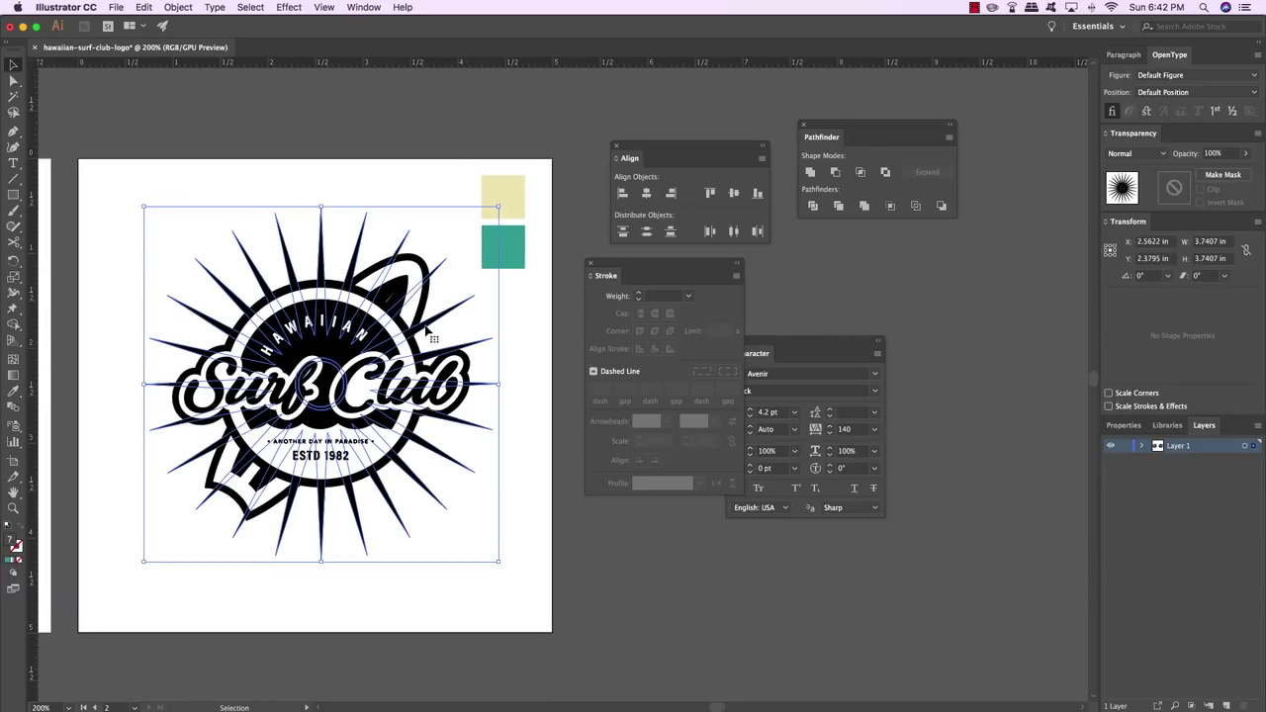
click(511, 319)
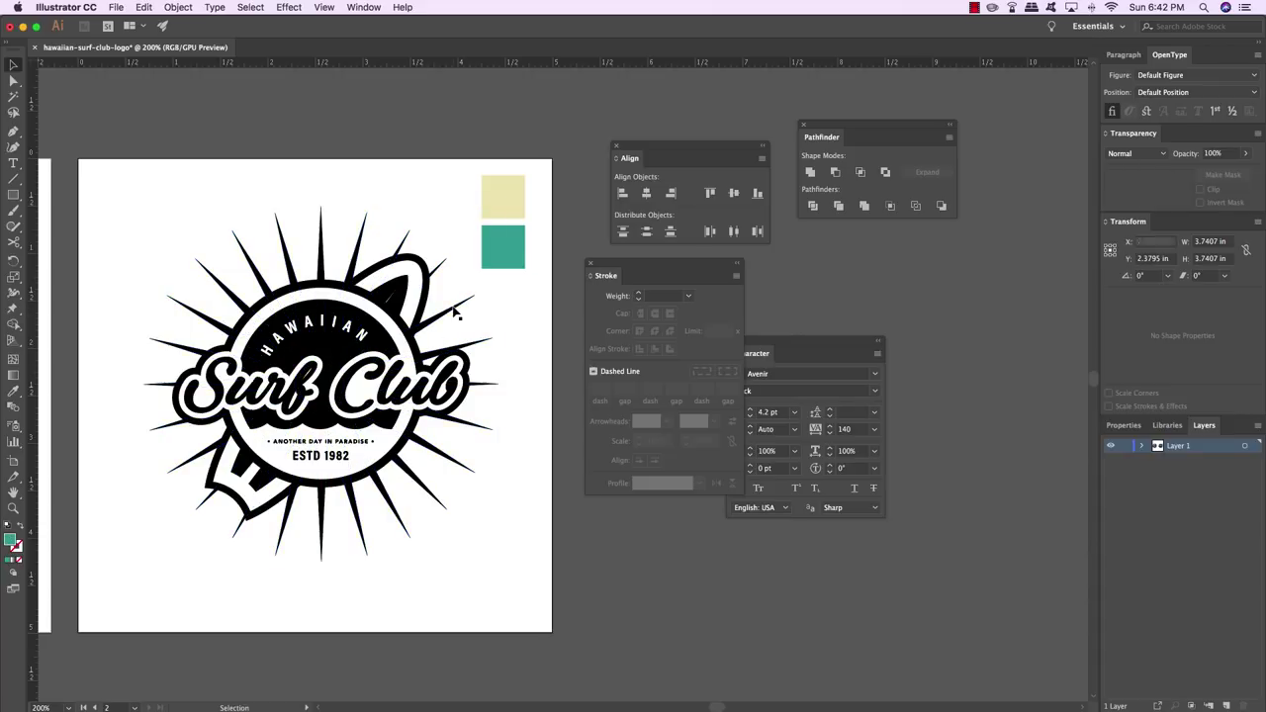
click(461, 318)
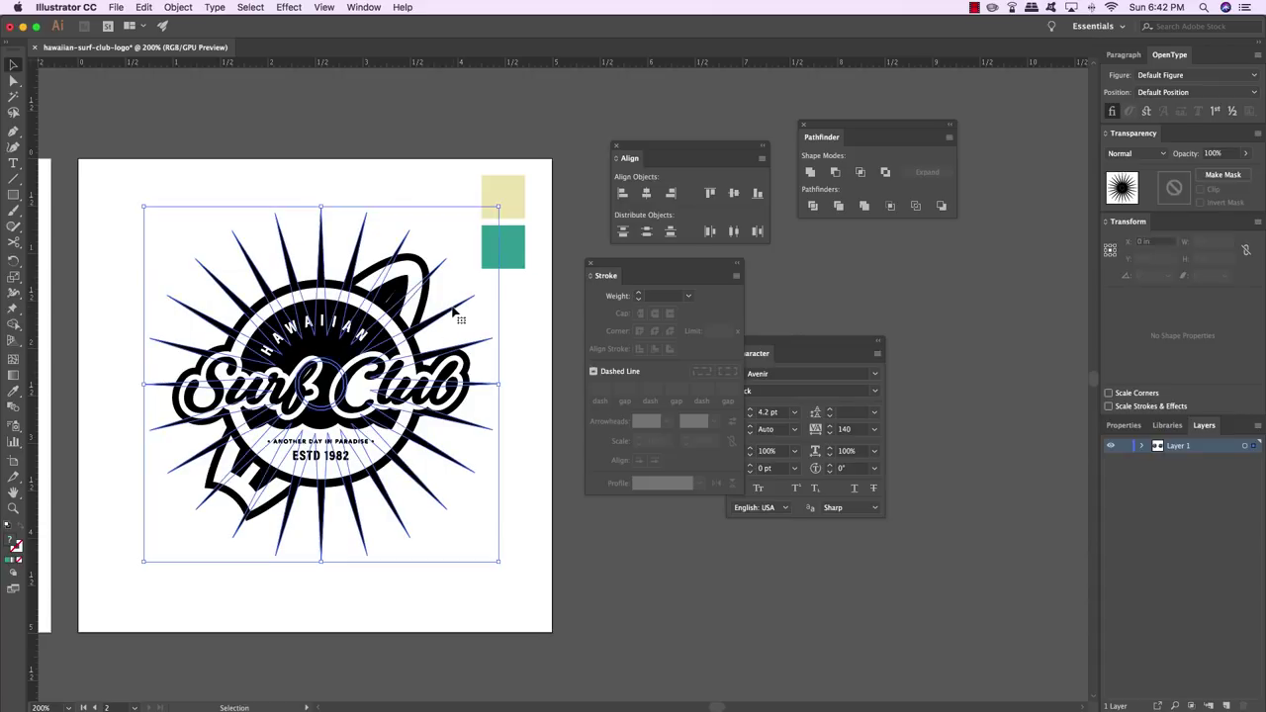
Colour the sunburst rays from the cream swatch with the Eyedropper, then select the badge circle
key(i)
click(517, 180)
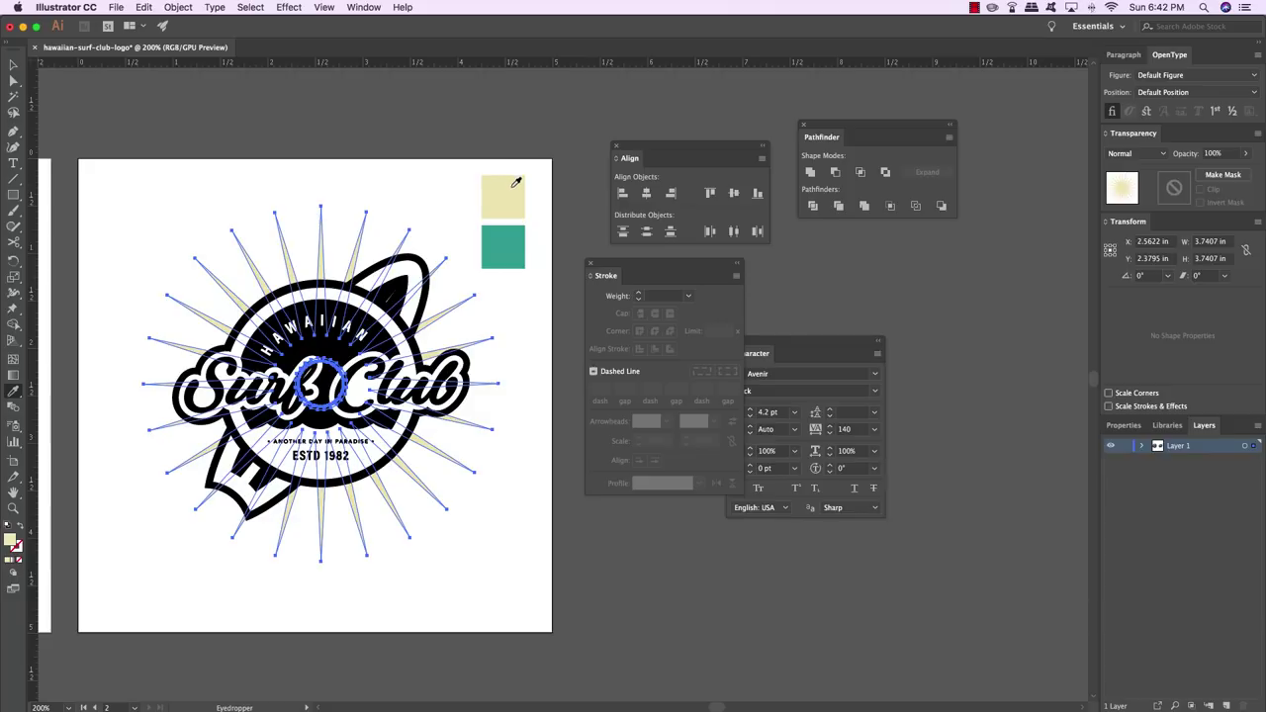
key(super+shift+a)
key(v)
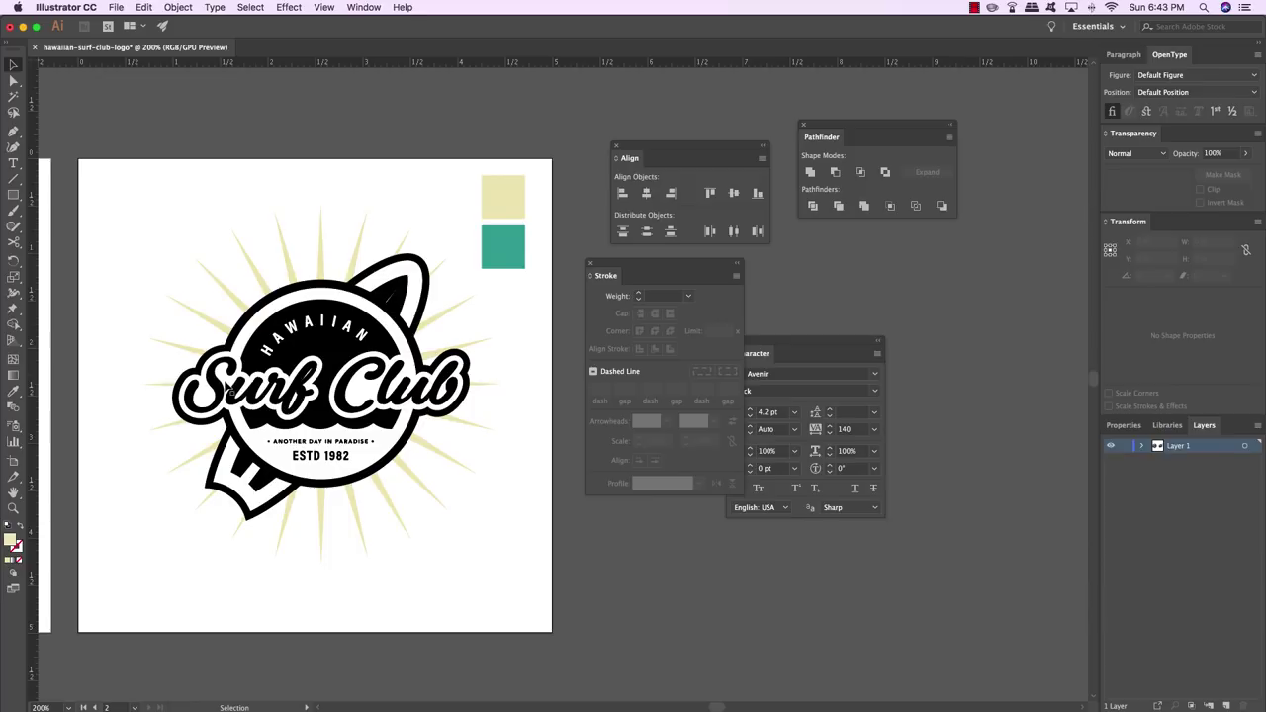
click(404, 432)
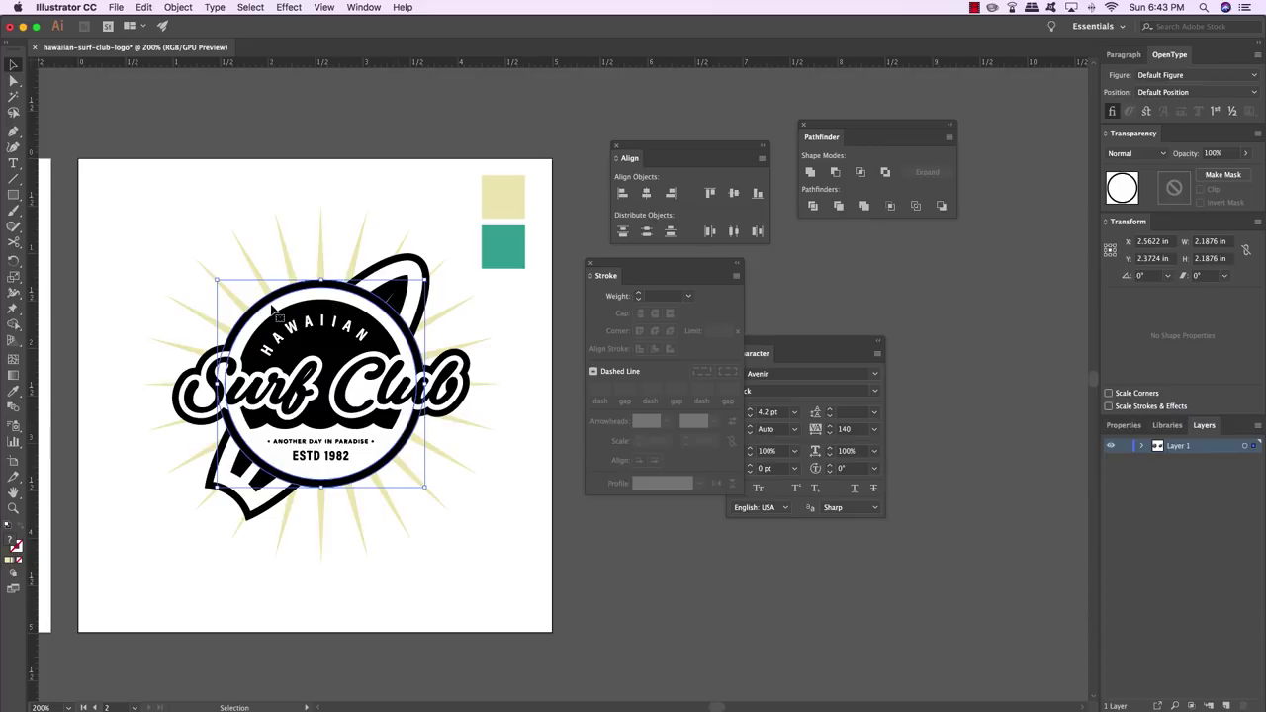
Ungroup the badge artwork and fill the outer badge circle with the teal swatch
click(178, 8)
click(190, 68)
click(350, 113)
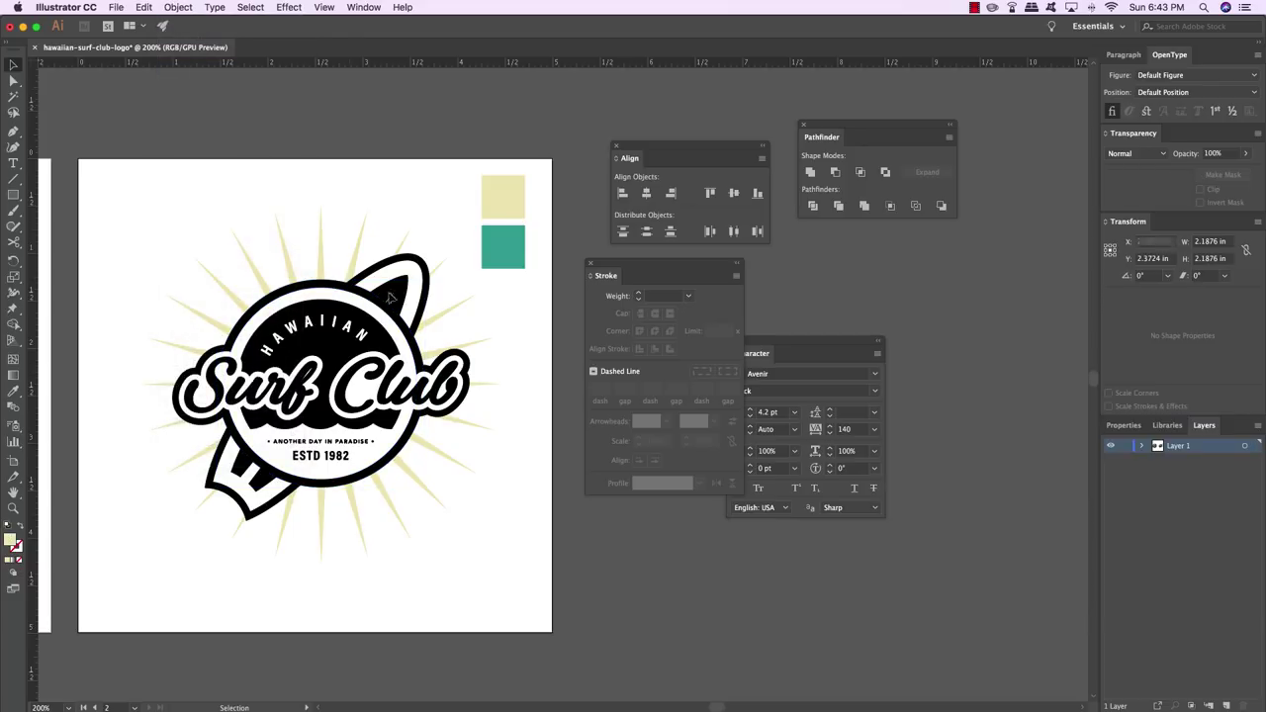
click(366, 309)
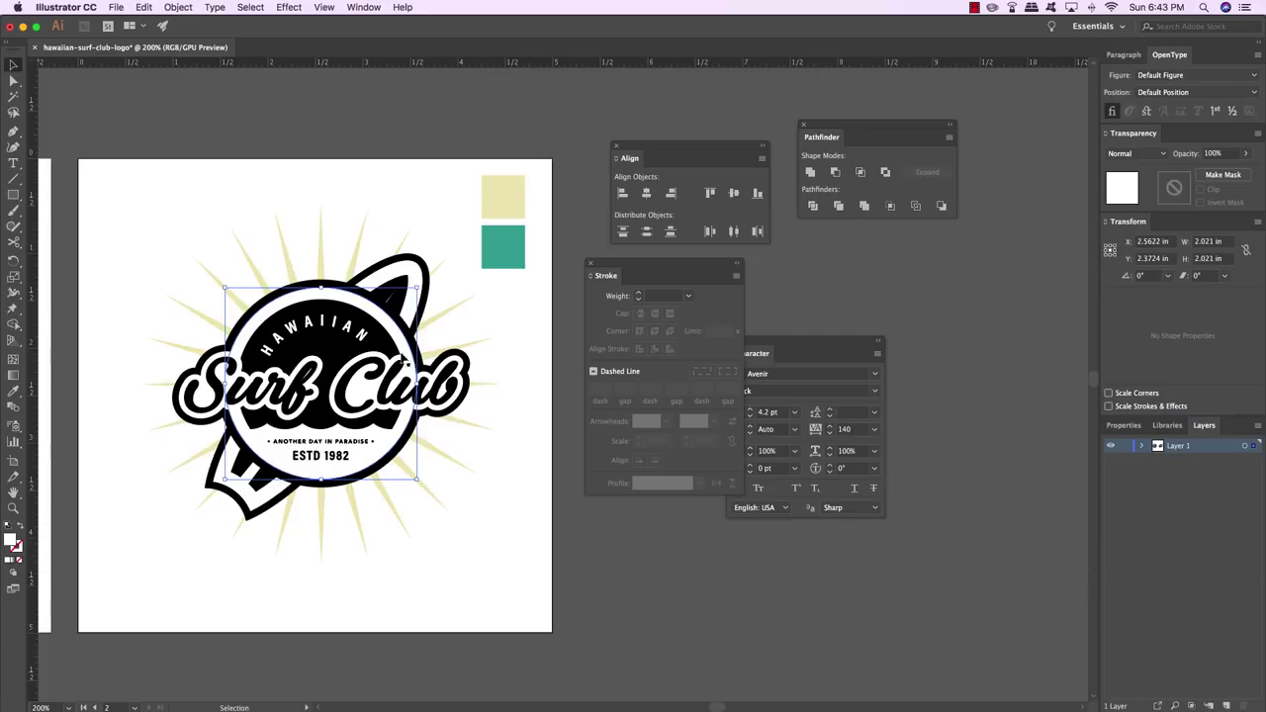
key(i)
click(507, 245)
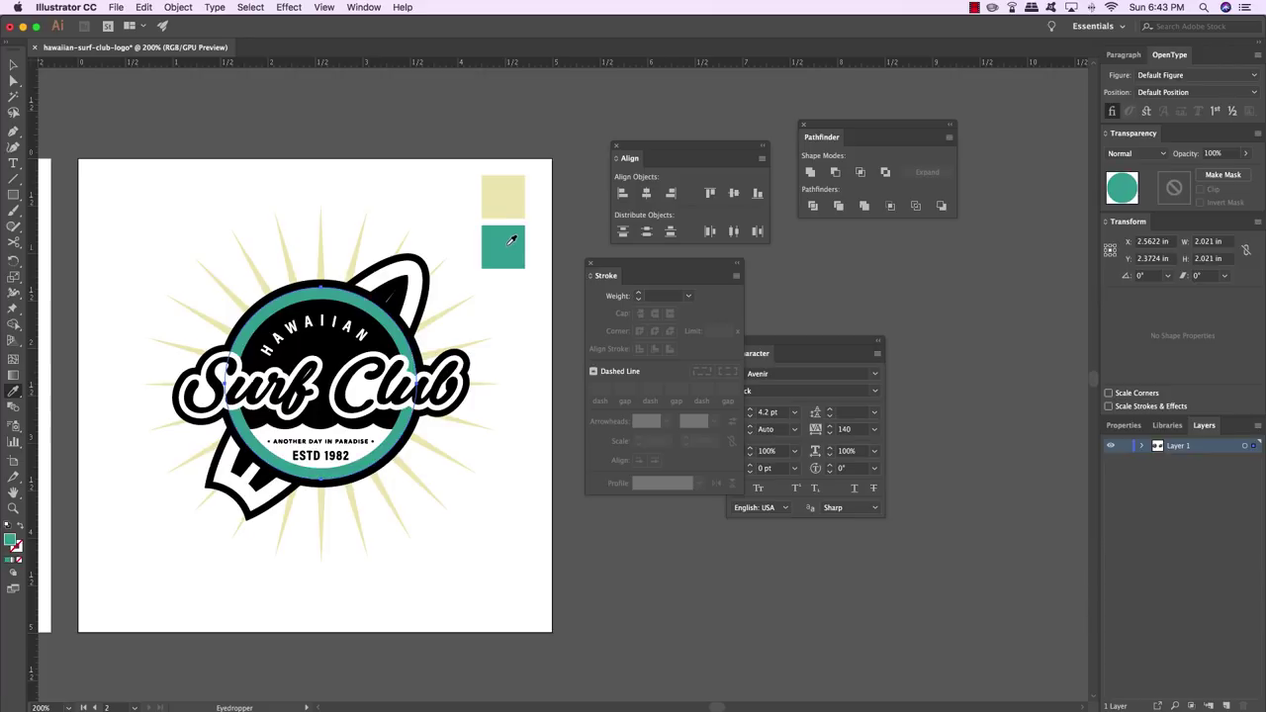
key(v)
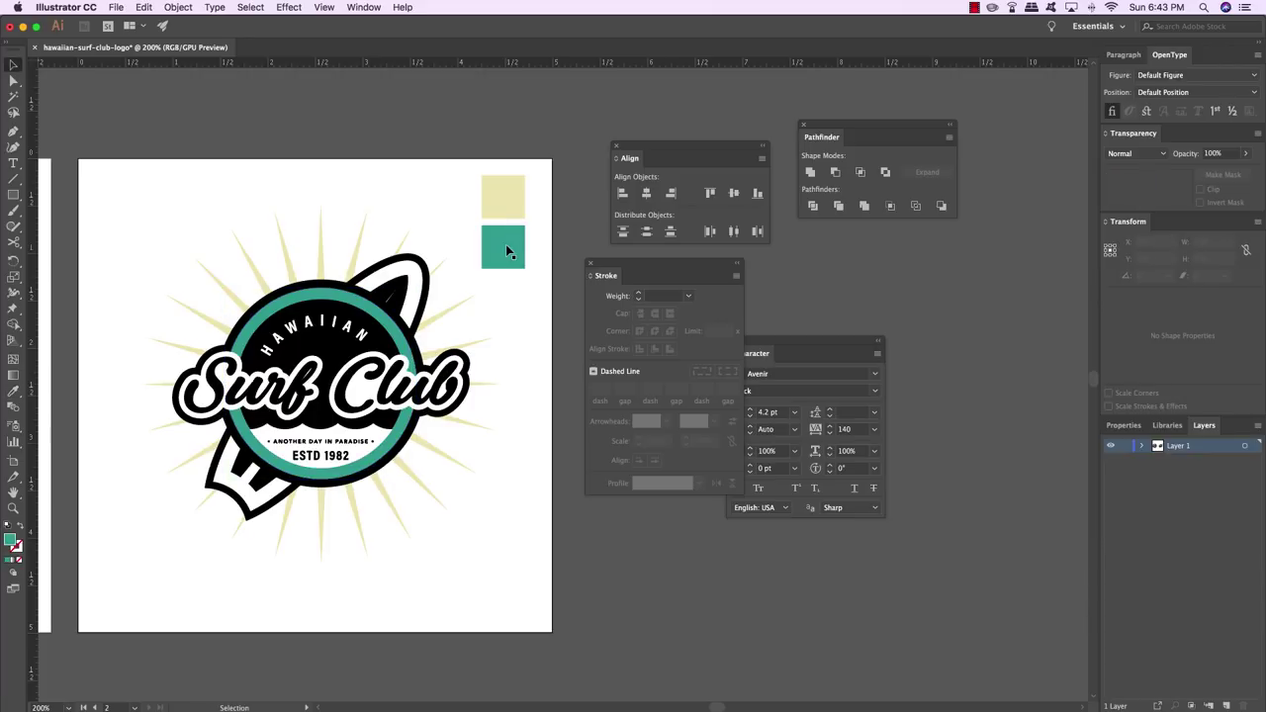
Fill the wave shape behind the tagline with the teal swatch colour
click(377, 436)
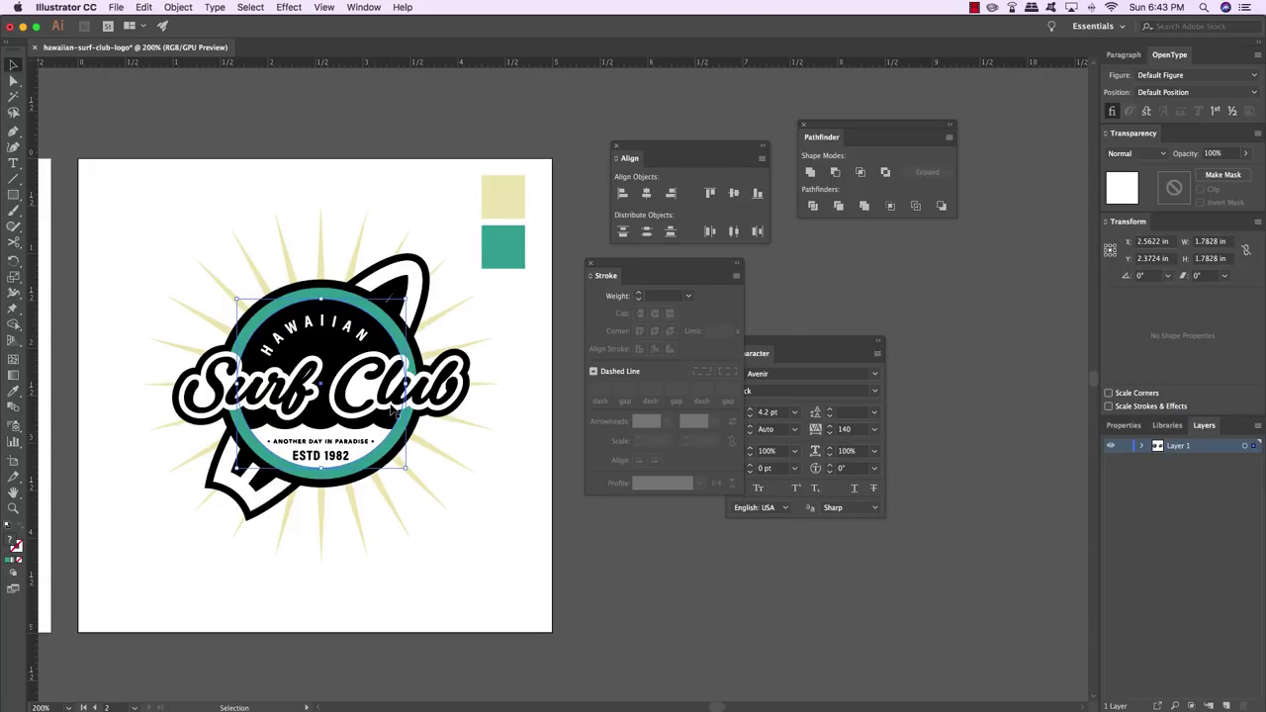
click(560, 497)
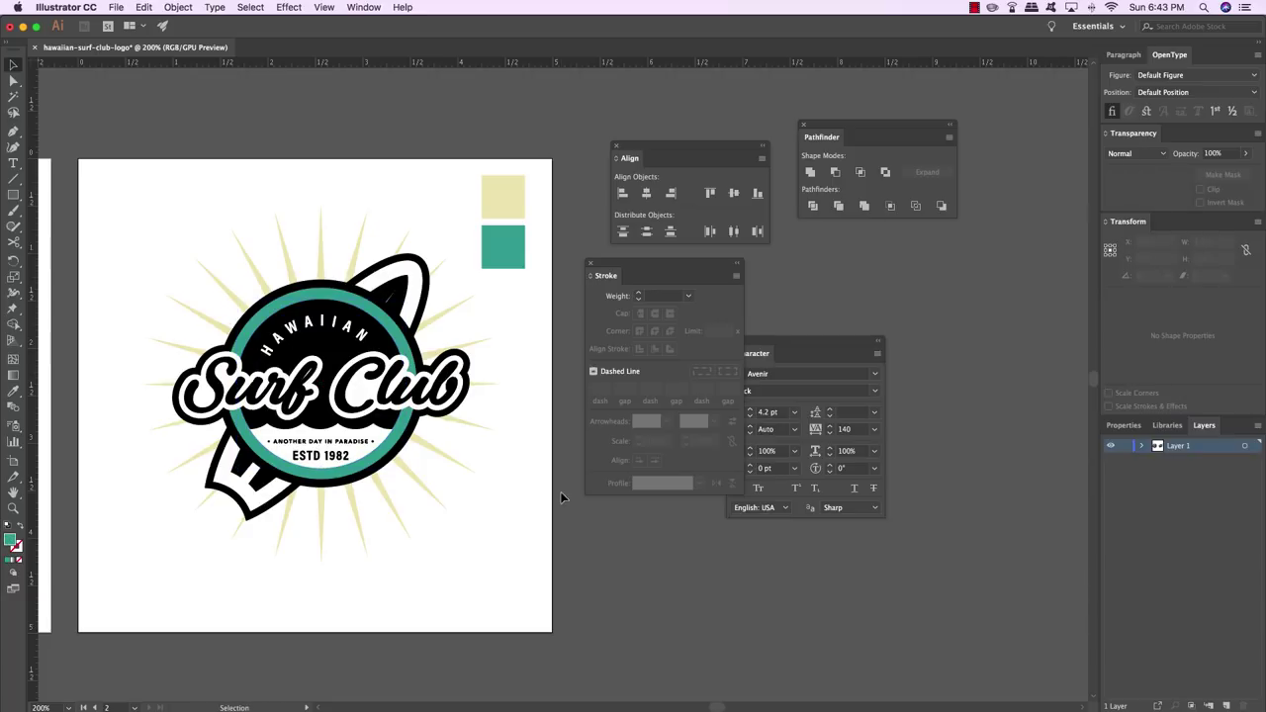
key(a)
click(377, 436)
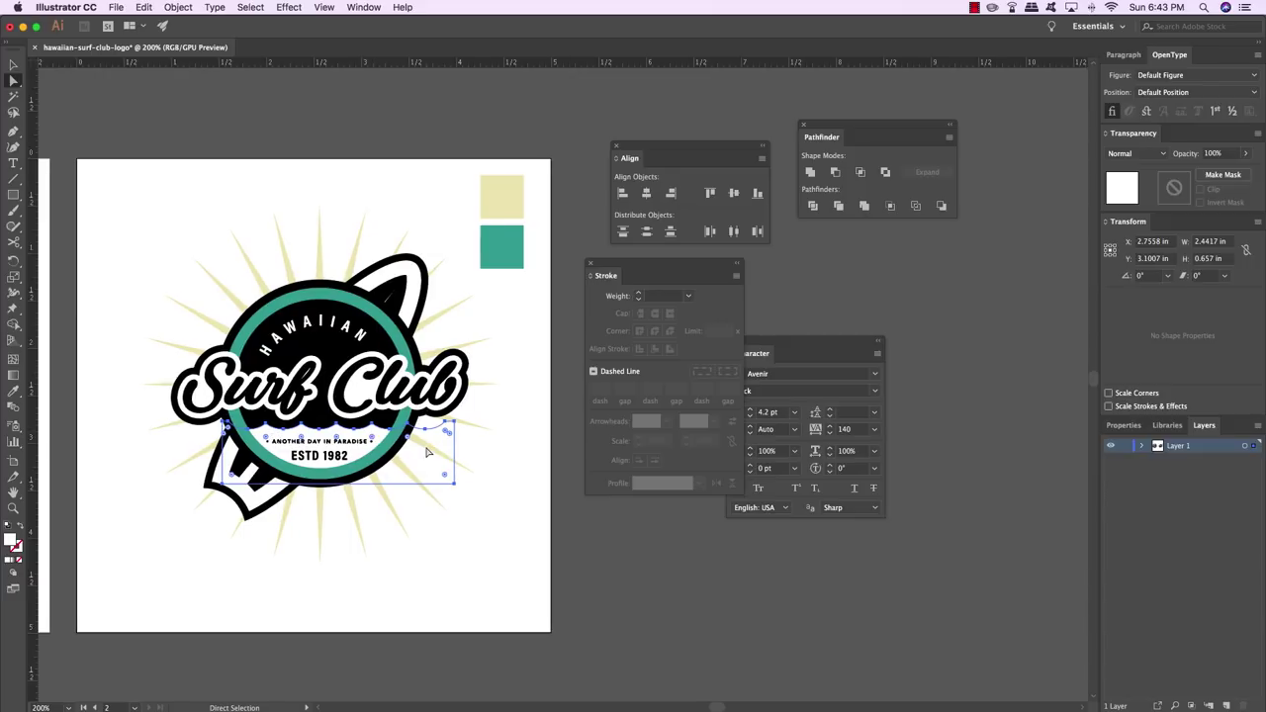
key(i)
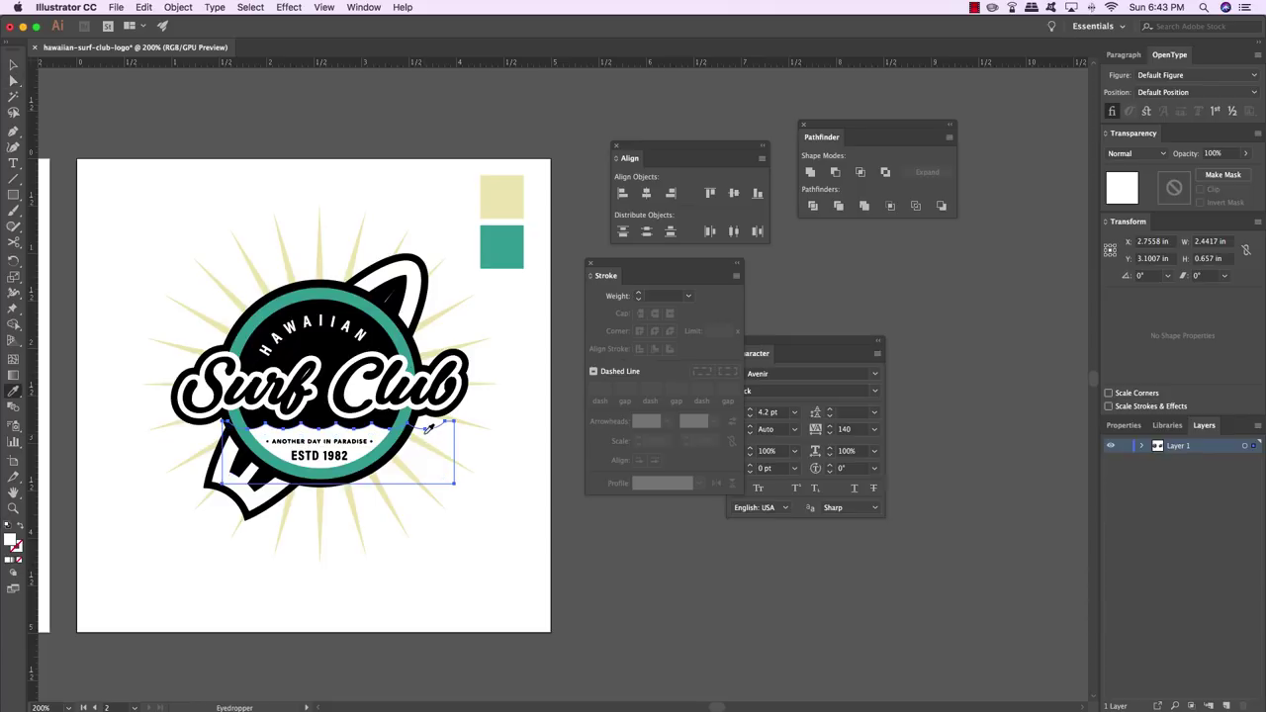
click(506, 242)
key(v)
key(ctrl+shift+a)
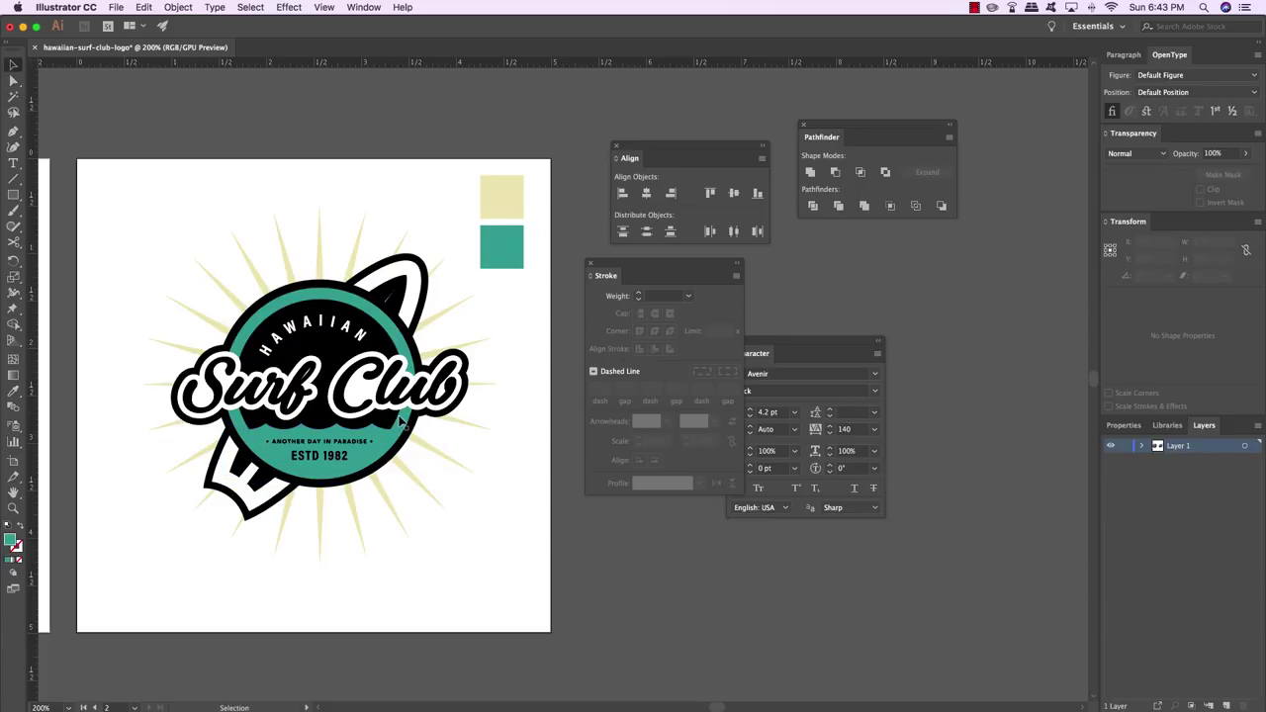
scroll(401, 421, left, 2)
scroll(400, 421, up, 1)
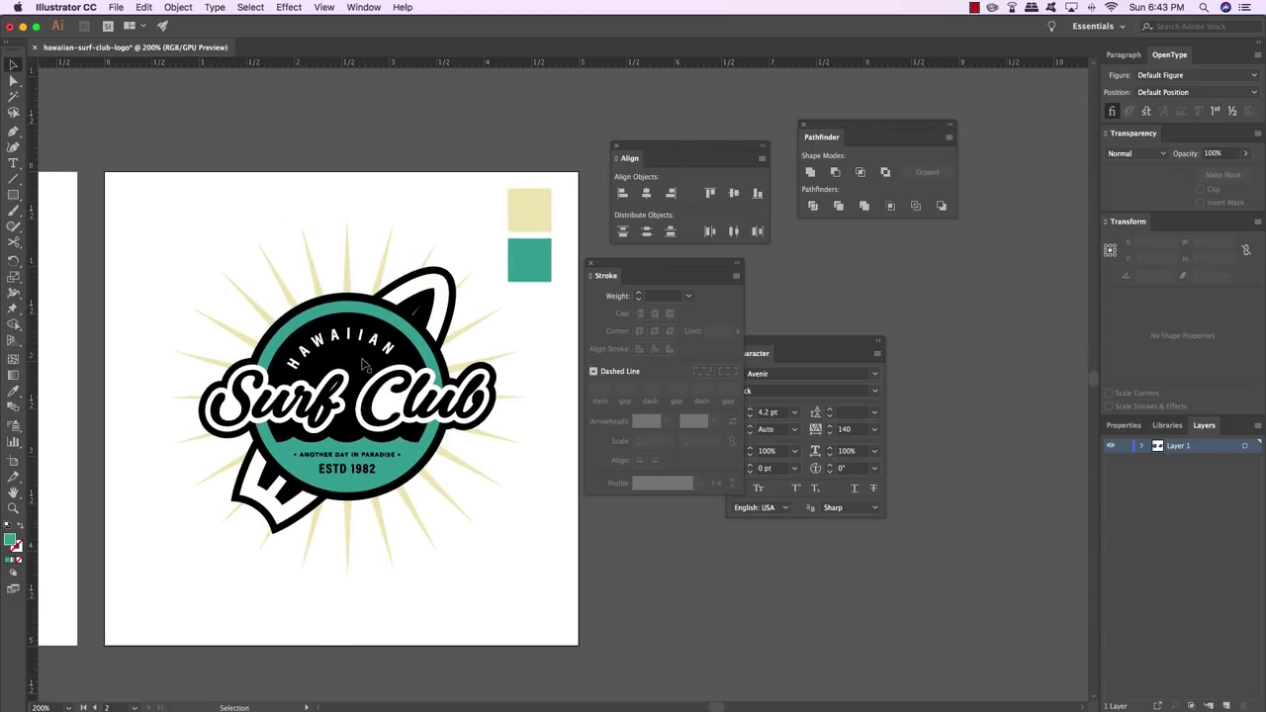
Make the badge's inner circle cream and the HAWAIIAN arc text teal
click(364, 366)
key(i)
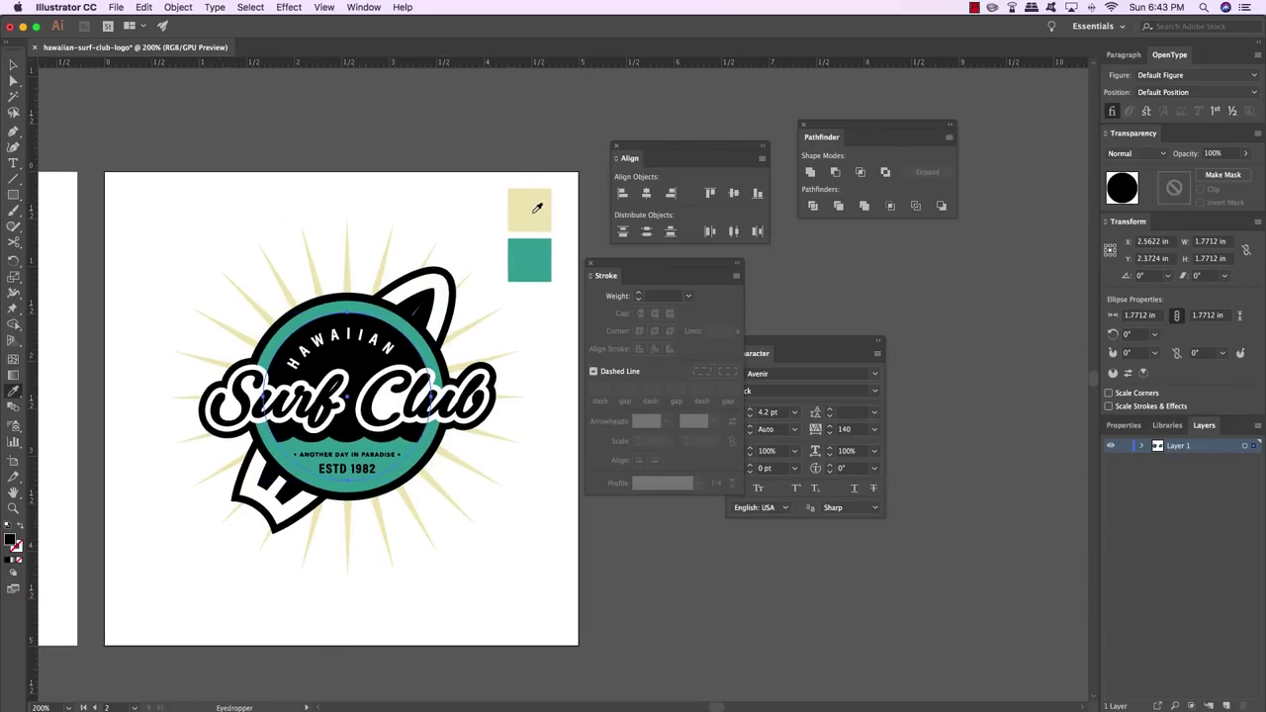
click(532, 214)
key(v)
key(ctrl+shift+a)
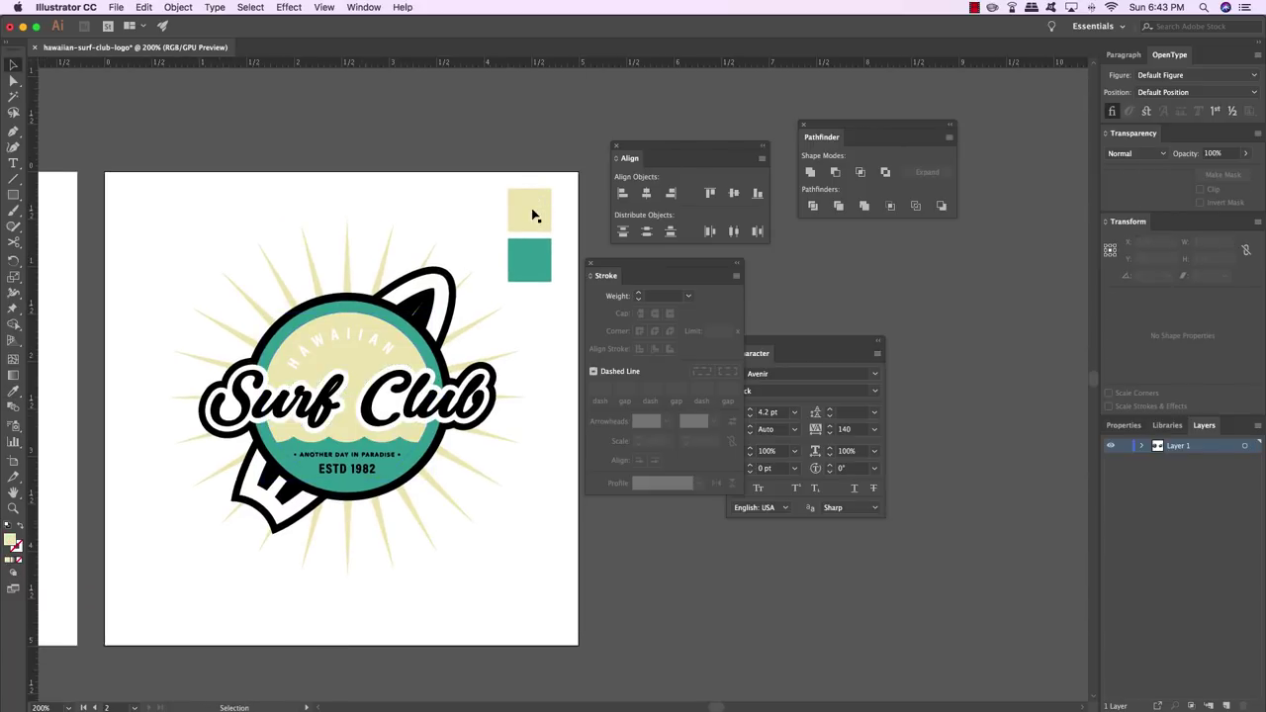
click(373, 338)
key(i)
click(515, 262)
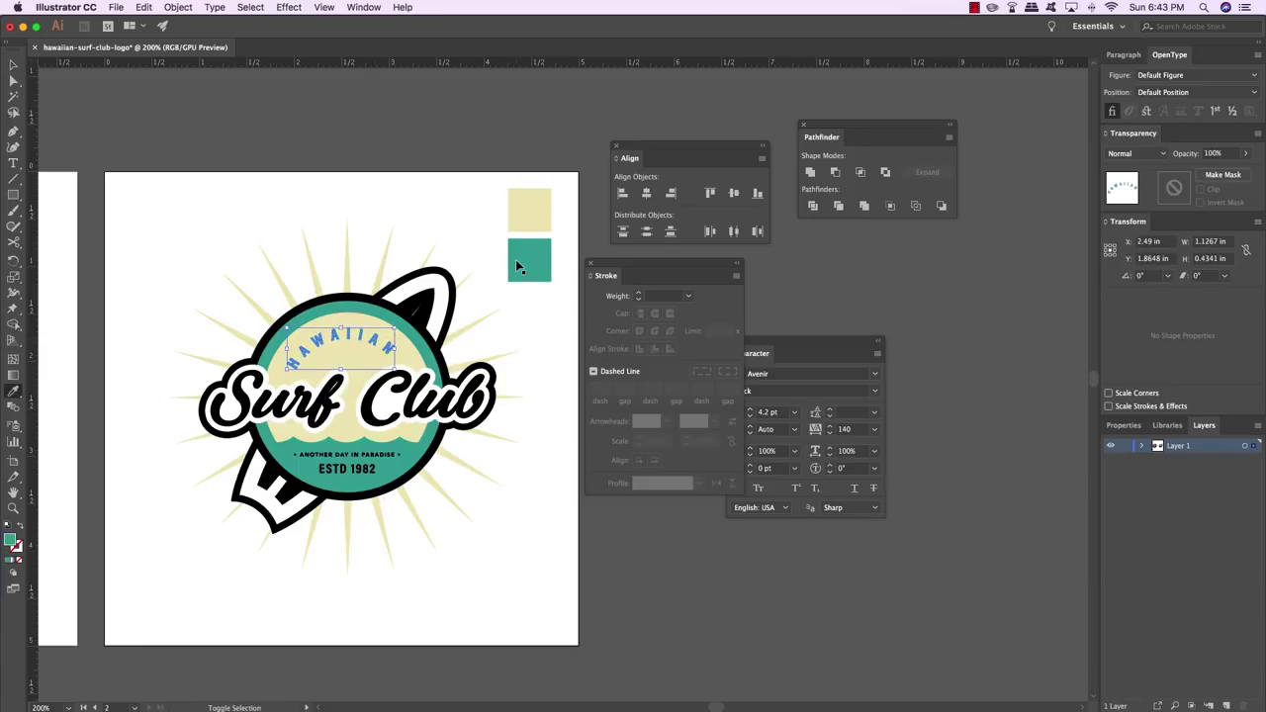
key(ctrl+shift+a)
key(v)
scroll(395, 346, down, 2)
Give the Surf Club lettering outline the cream swatch colour
click(390, 378)
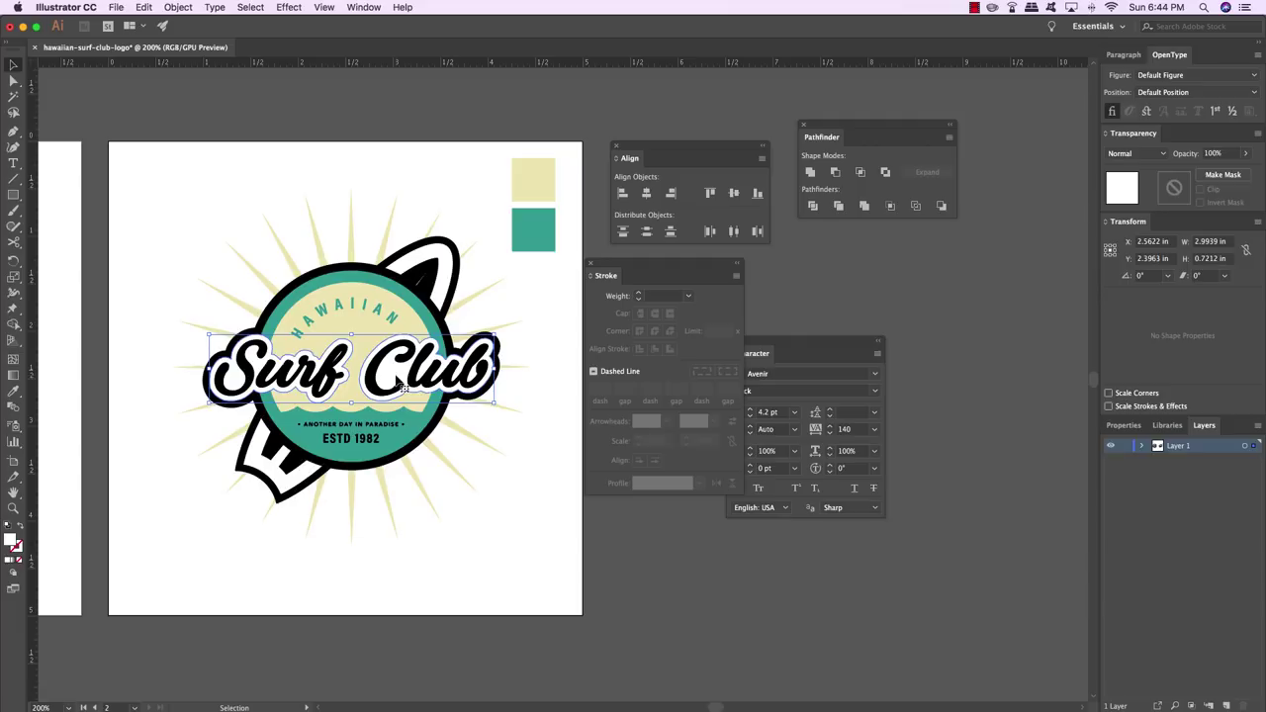
key(i)
click(541, 178)
key(ctrl+shift+a)
drag(459, 190, 439, 184)
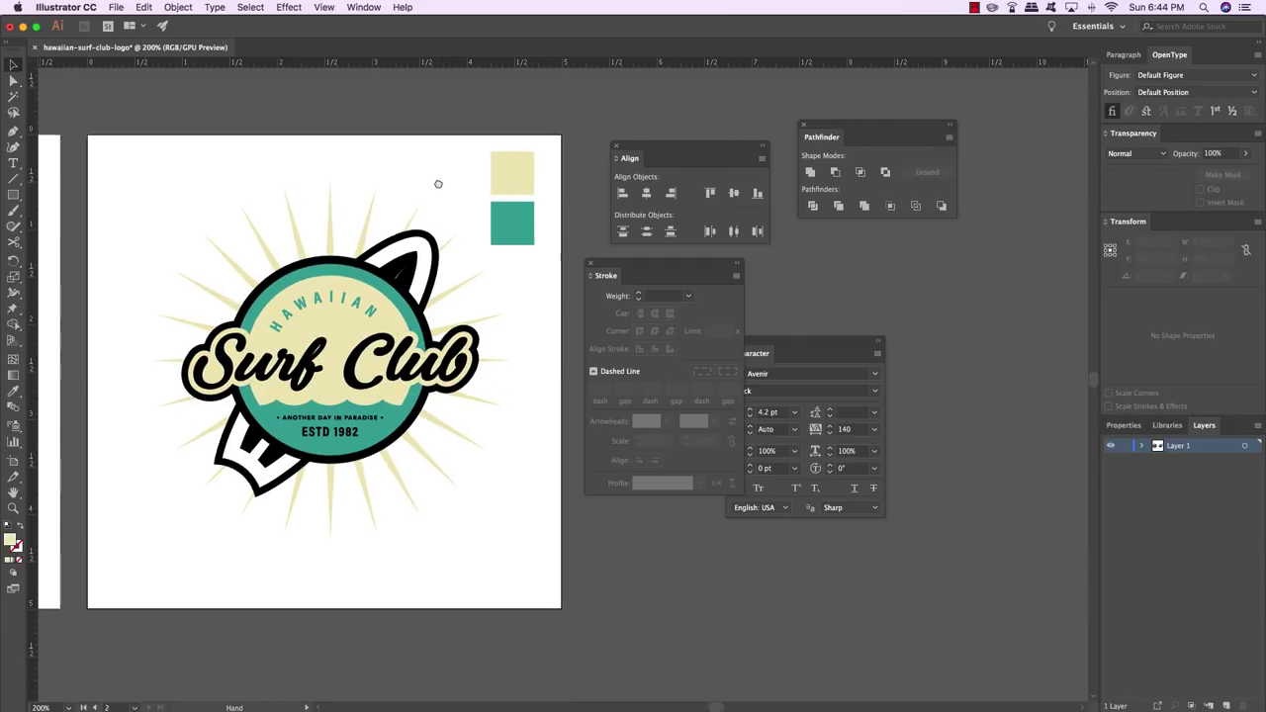
key(v)
Fill the surfboard cream and turn its black stripes teal
click(425, 259)
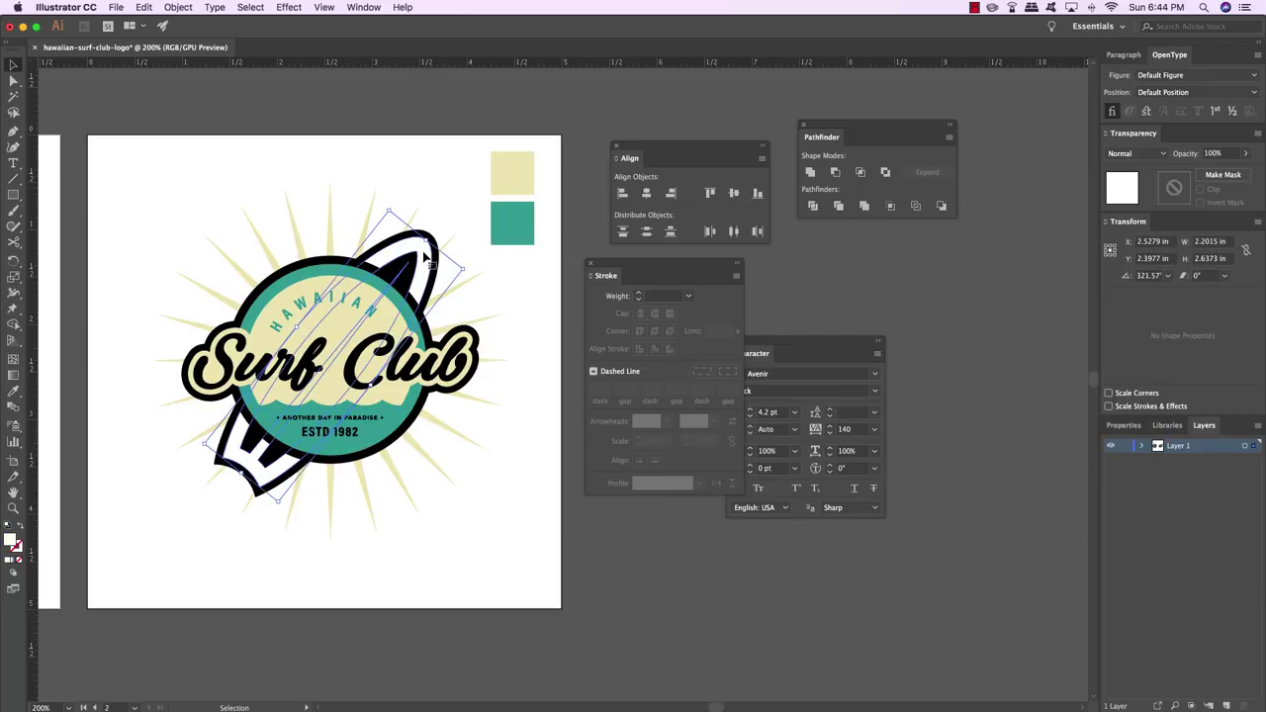
scroll(425, 259, right, 1)
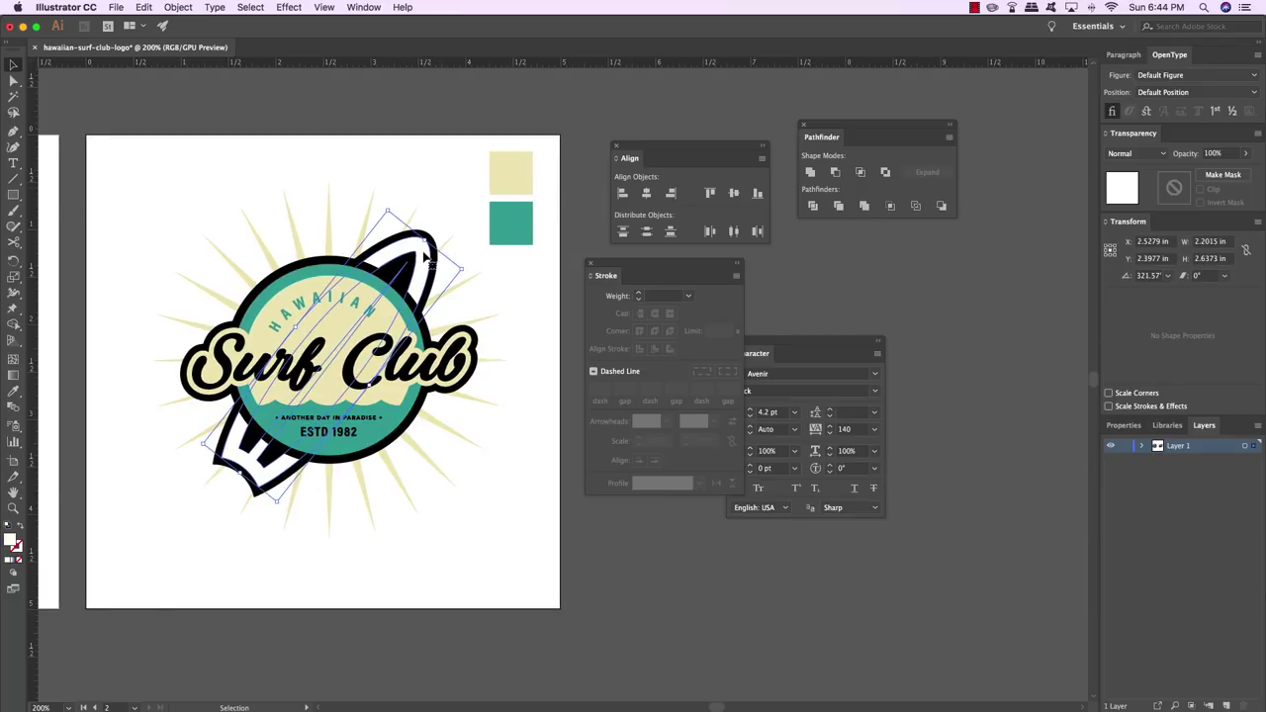
scroll(423, 255, down, 1)
scroll(423, 255, right, 1)
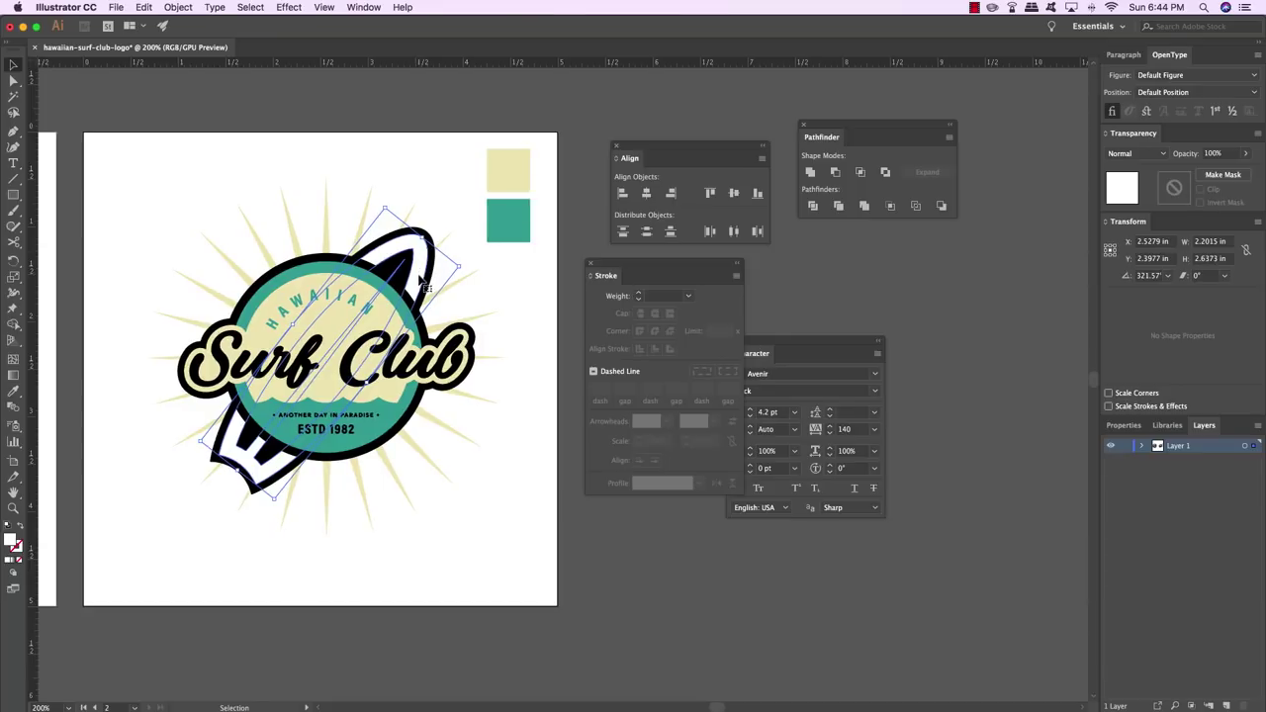
key(i)
click(509, 176)
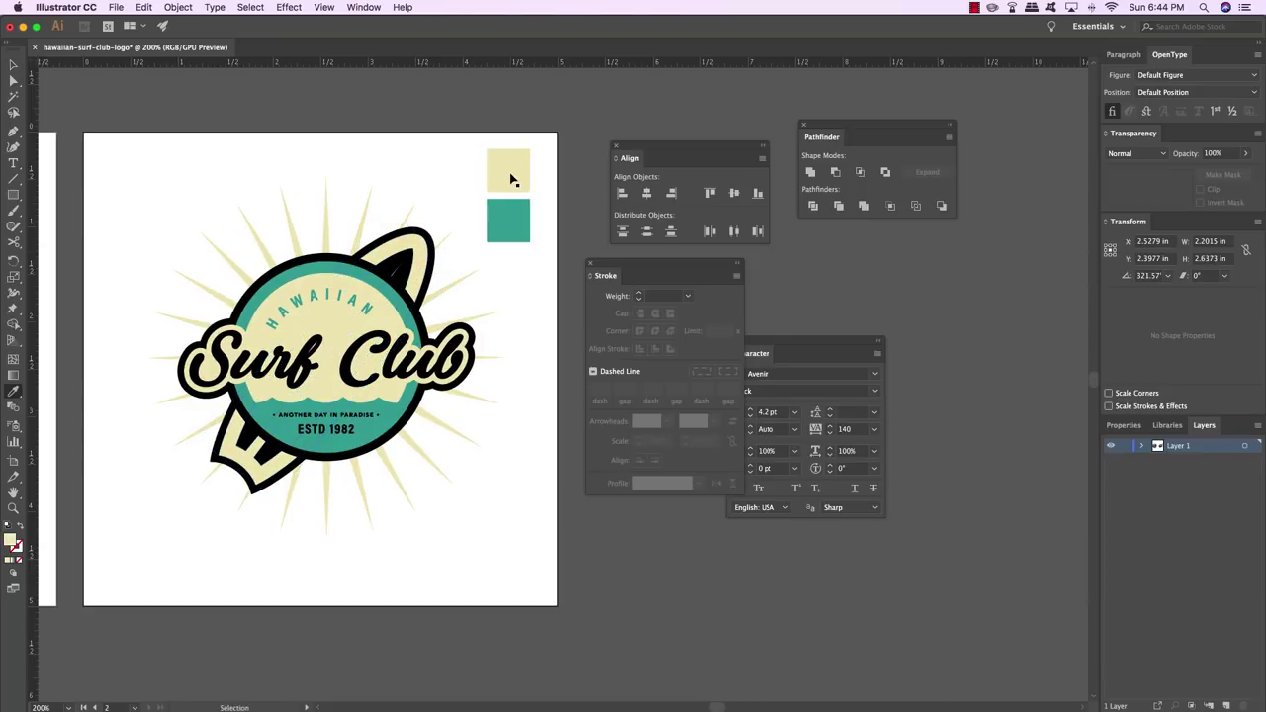
key(v)
key(super+shift+a)
click(269, 457)
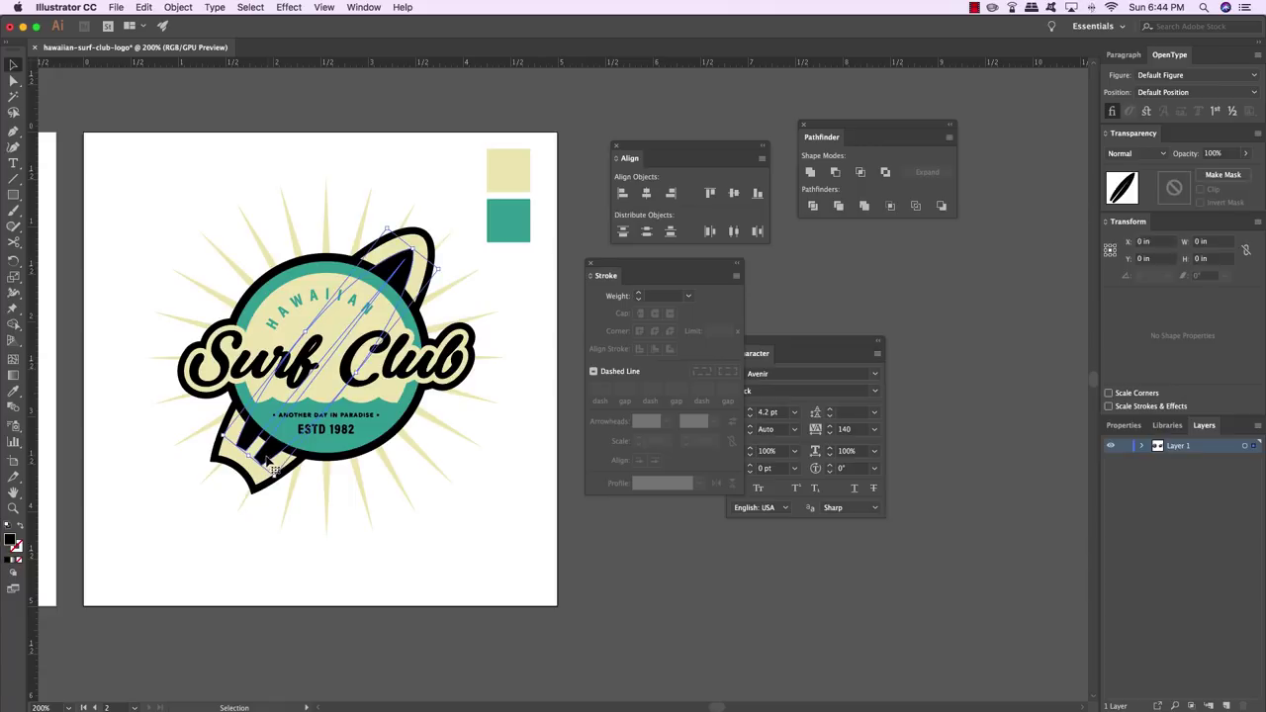
key(i)
click(510, 218)
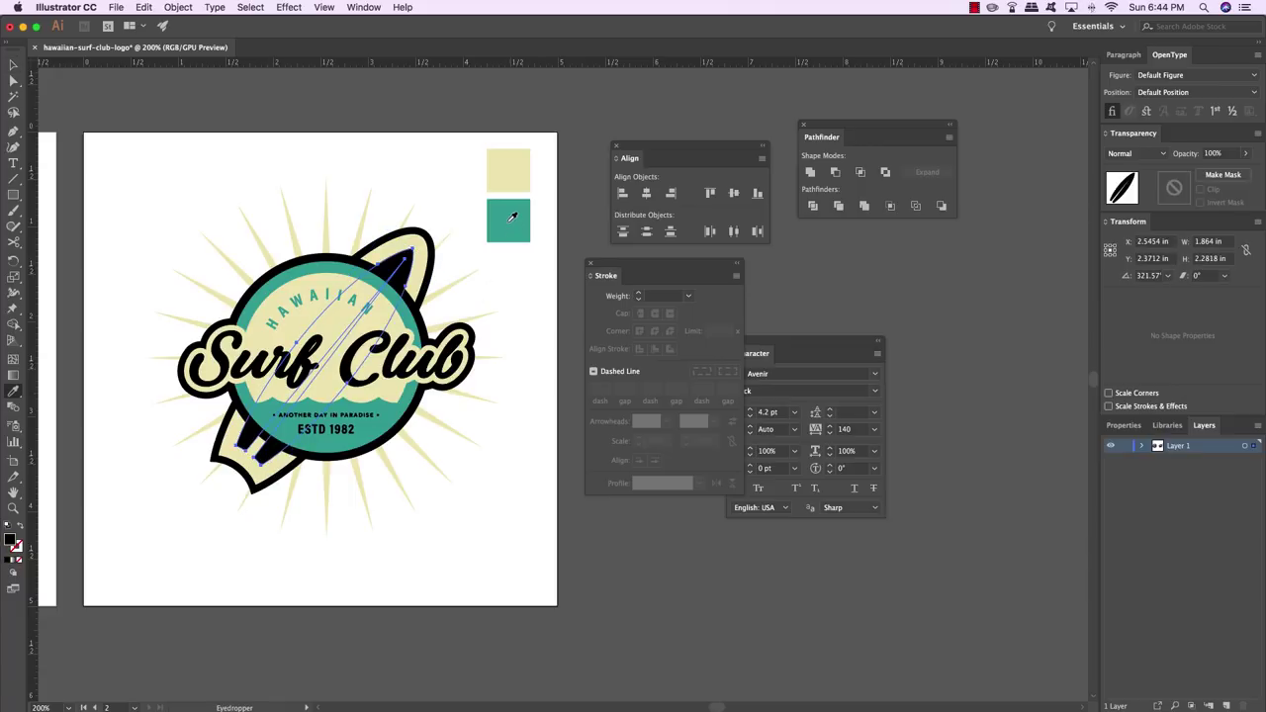
key(v)
key(super+shift+a)
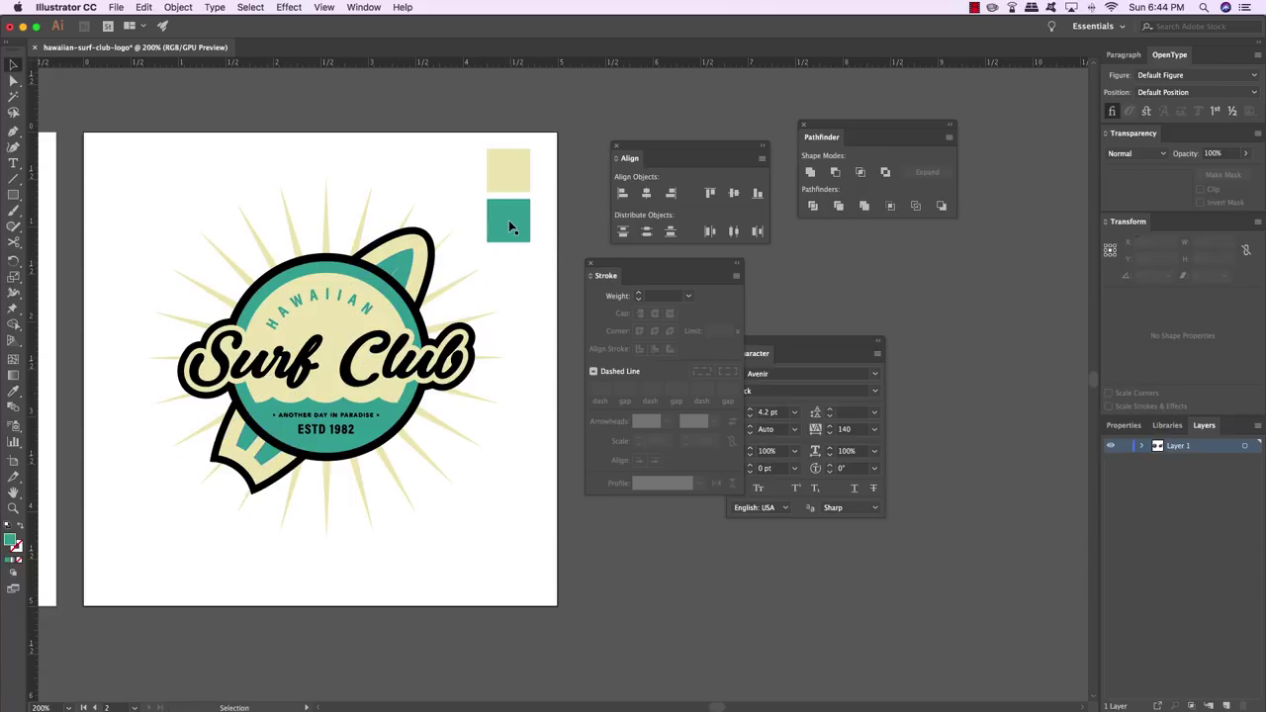
Zoom in to 300% and recentre the view on the badge
click(314, 262)
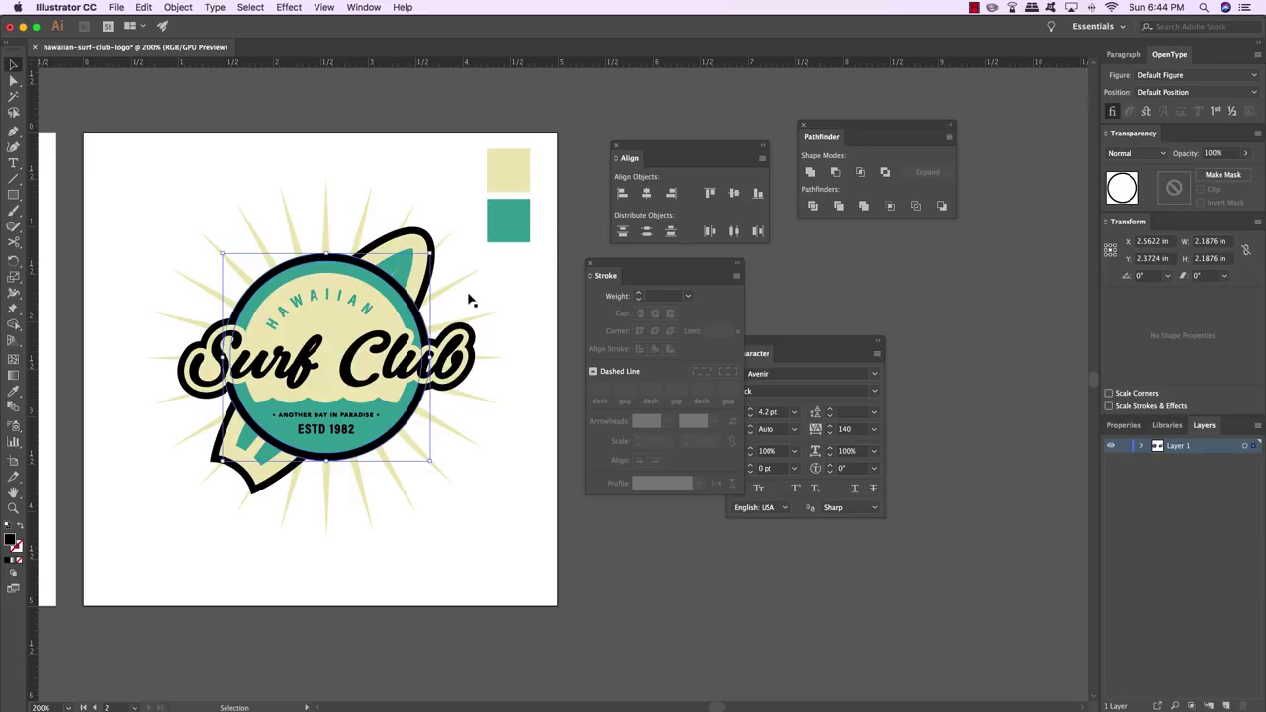
click(537, 360)
key(super+equal)
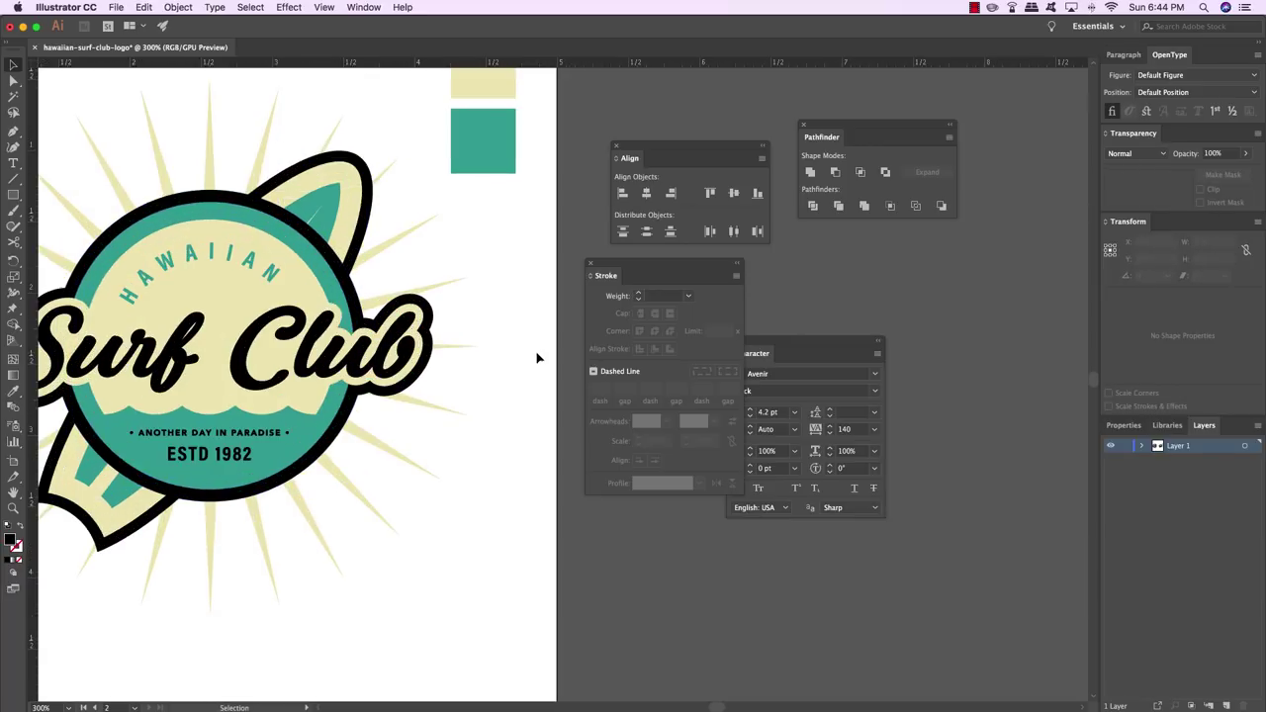
drag(394, 378, 455, 362)
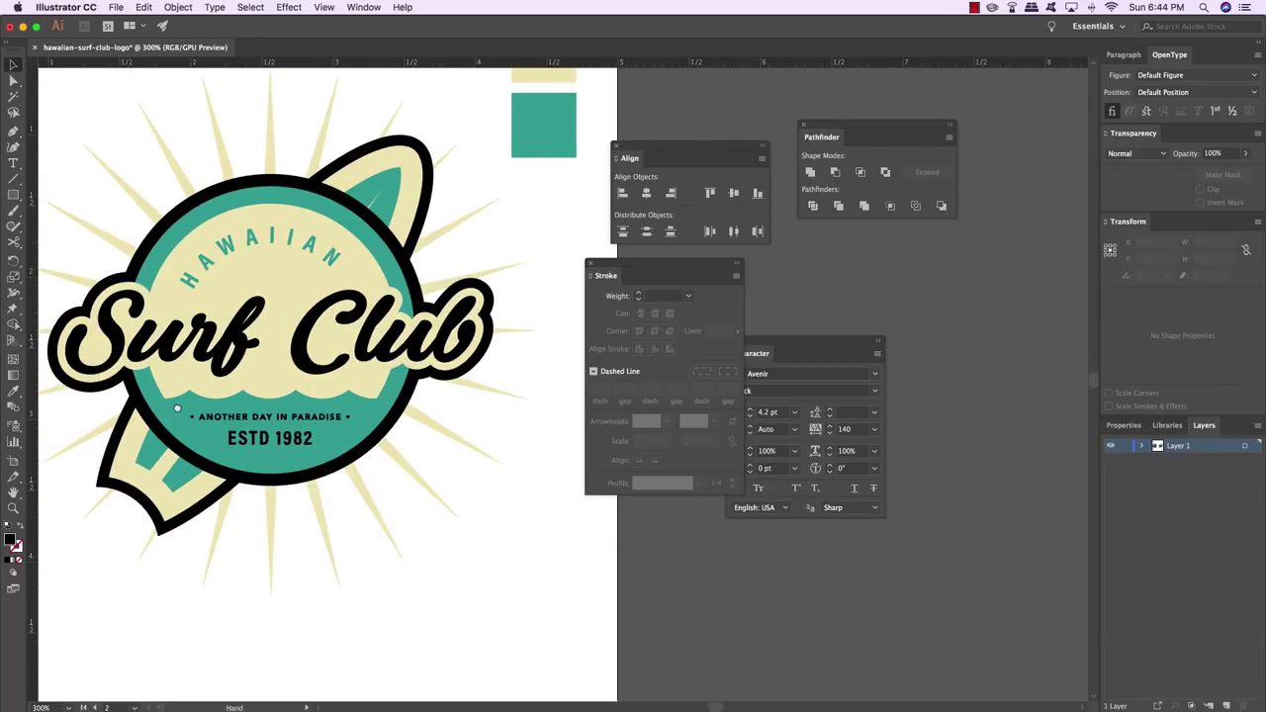
drag(177, 408, 196, 420)
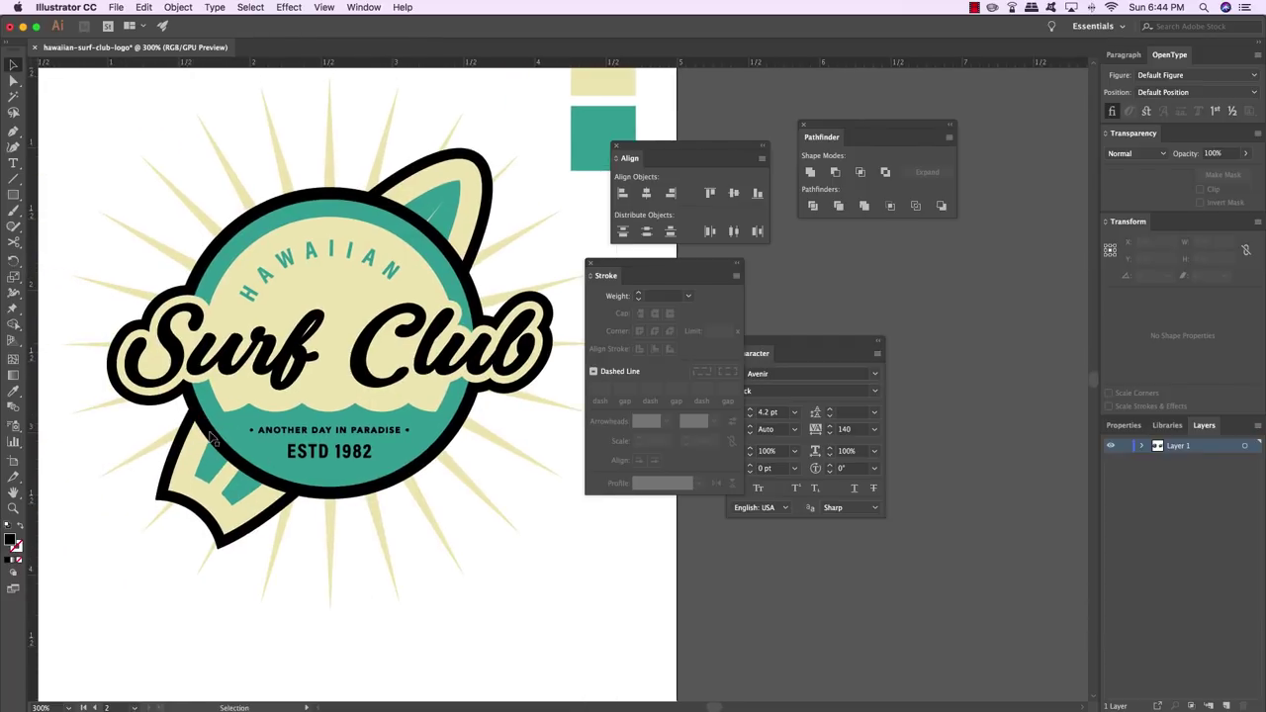
Send the badge circle to the back with Object > Arrange > Send to Back
click(445, 452)
click(178, 7)
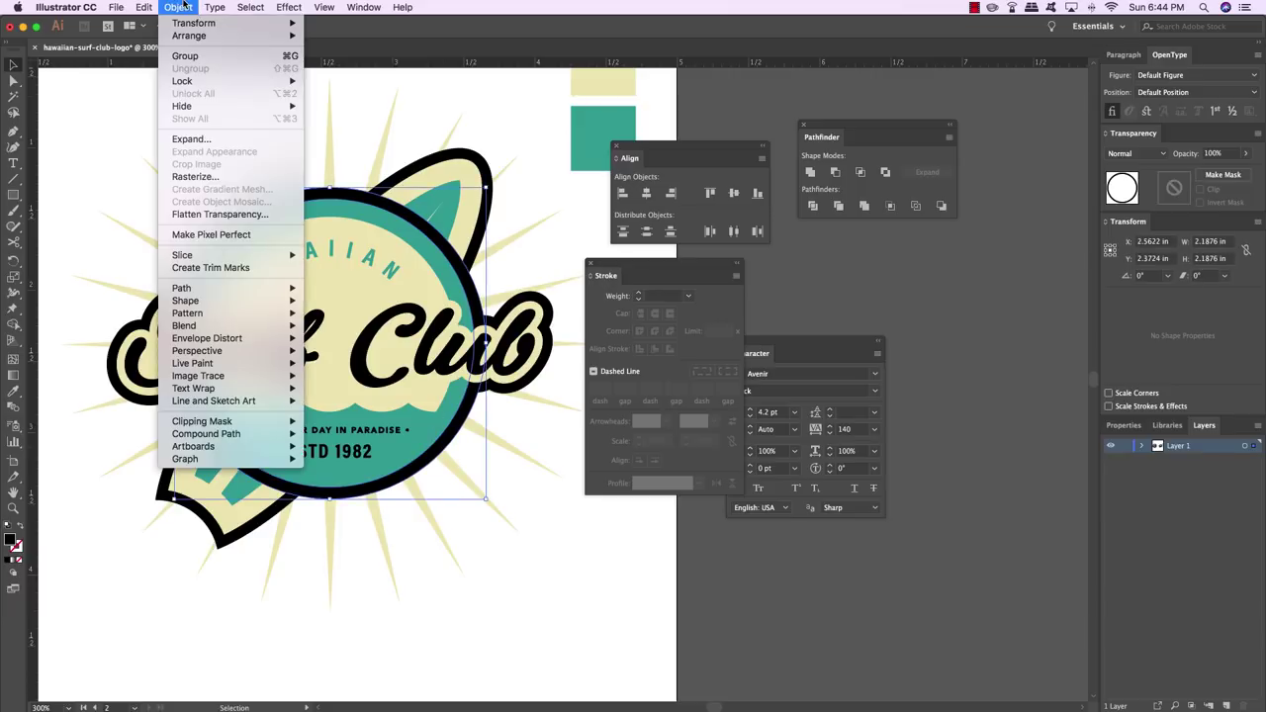
mouse_move(190, 35)
click(323, 77)
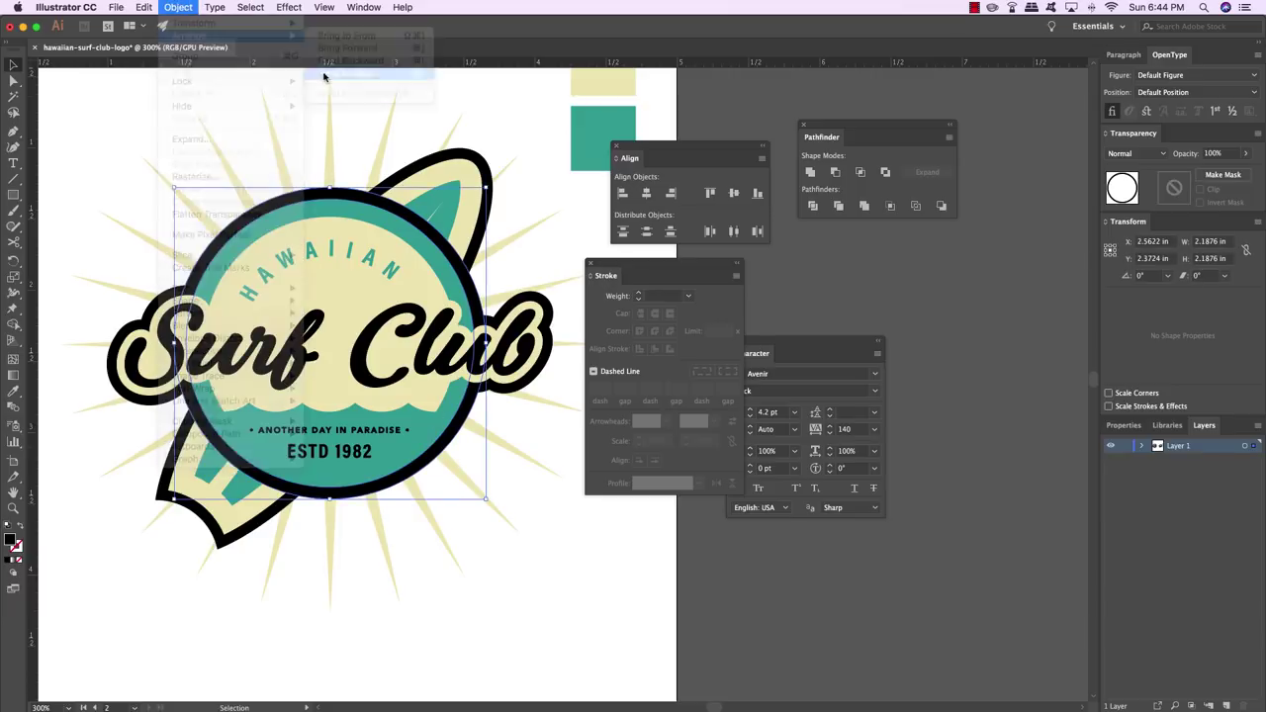
click(344, 79)
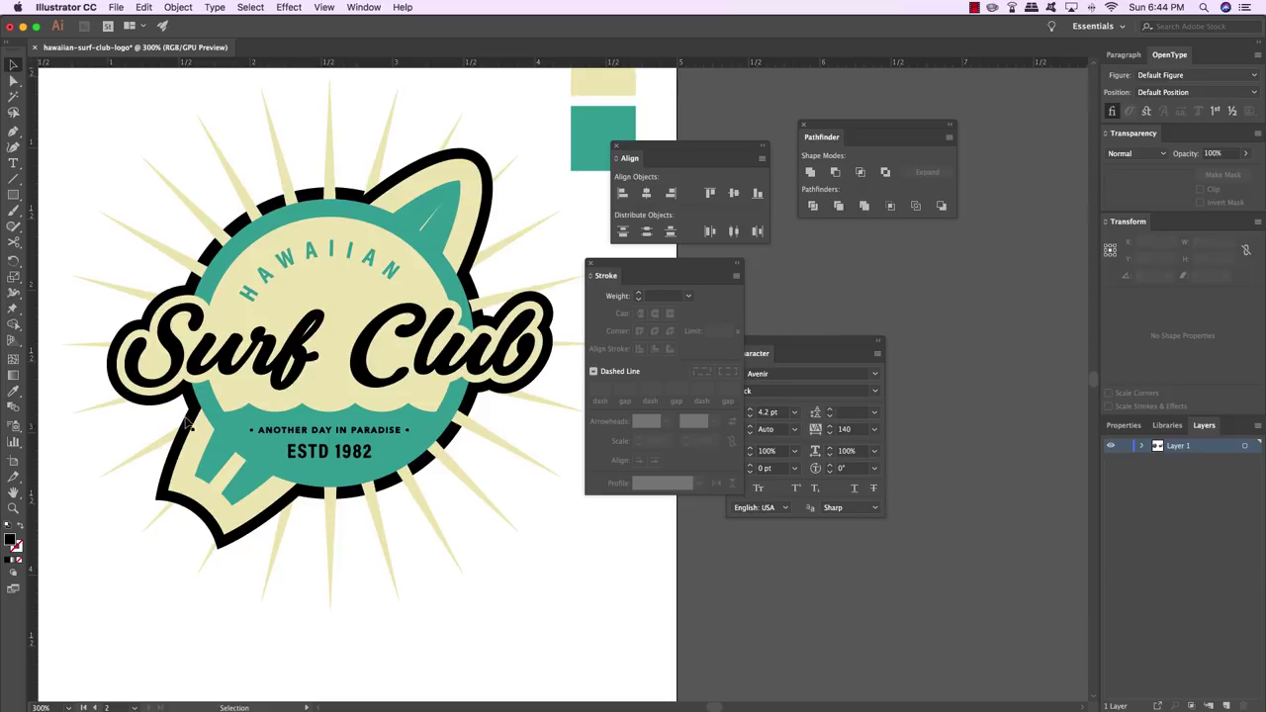
Send the sunburst rays to the back, behind the whole badge
click(422, 504)
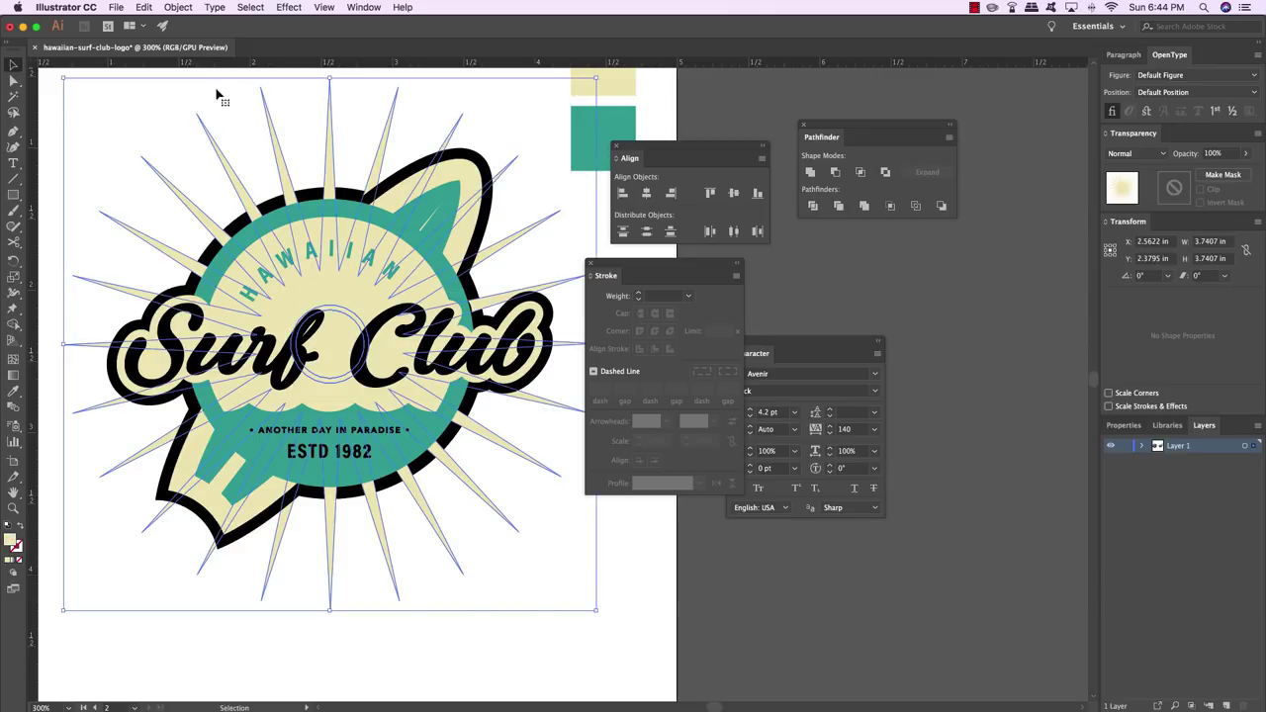
click(178, 7)
mouse_move(238, 36)
click(346, 73)
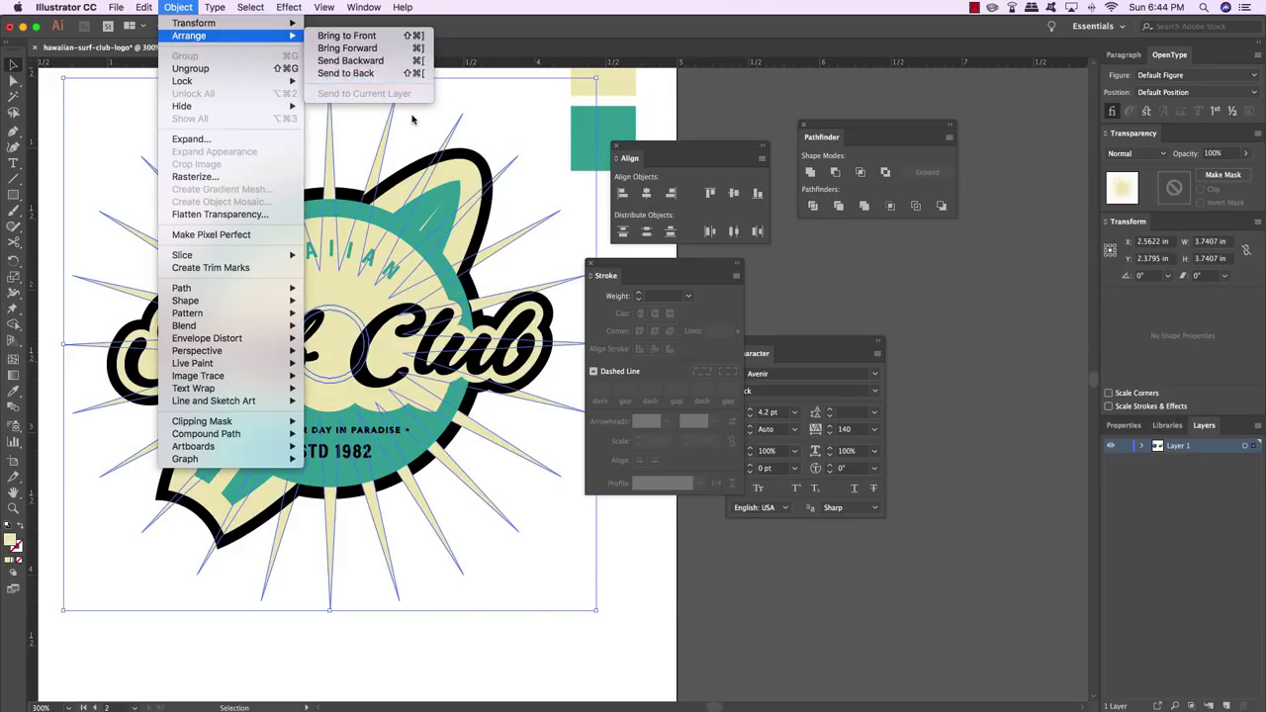
click(529, 117)
drag(525, 119, 518, 133)
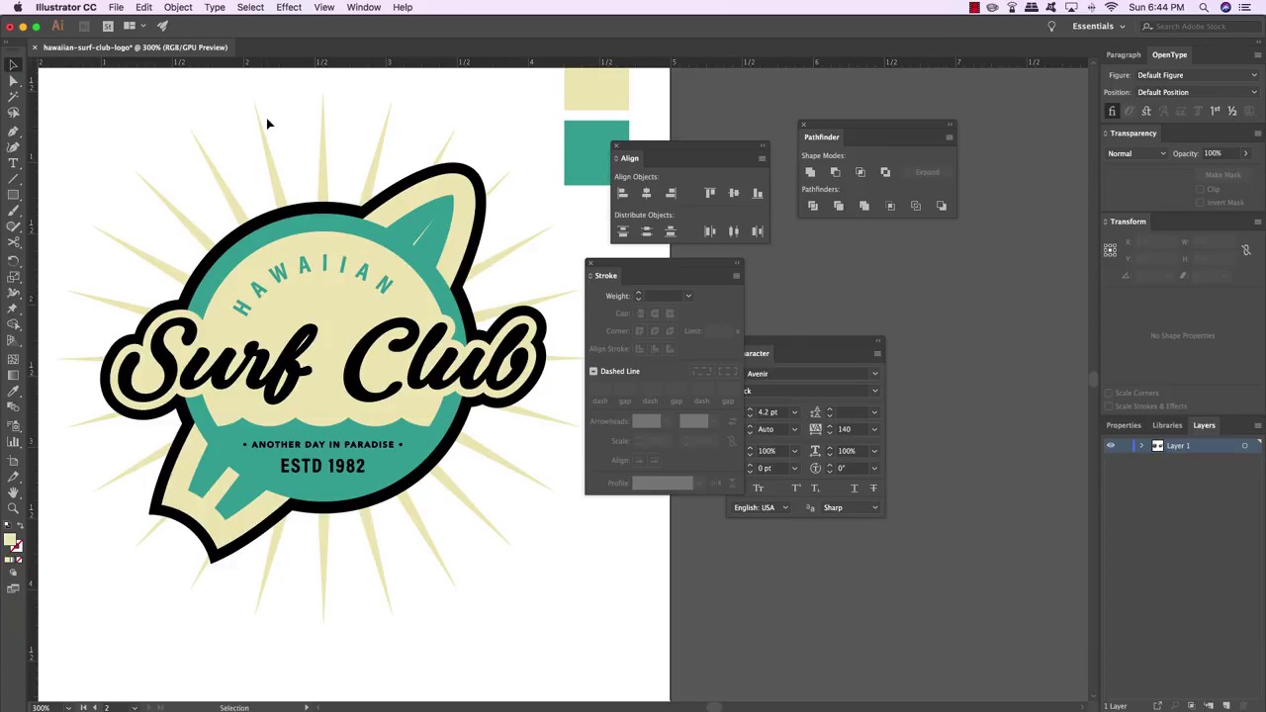
scroll(297, 149, left, 1)
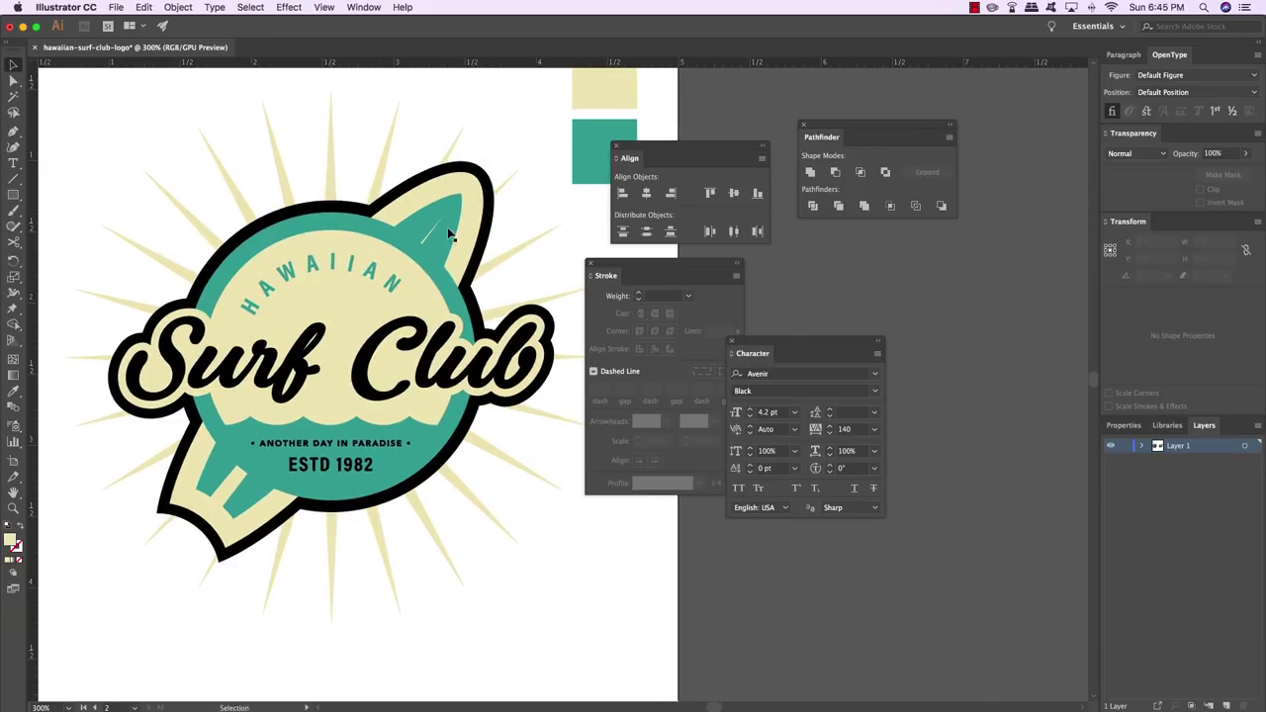
Fill the surfboard with cream and colour its inner shape teal
scroll(469, 202, right, 3)
scroll(469, 202, up, 1)
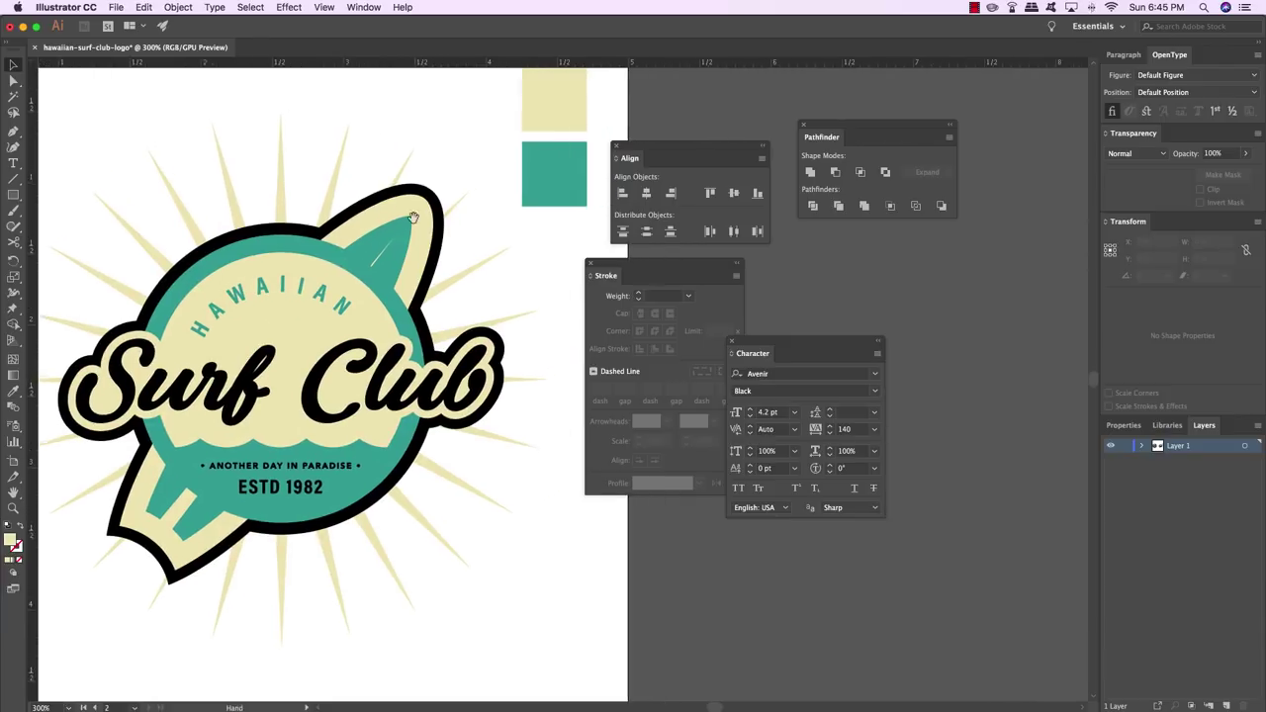
click(403, 235)
key(i)
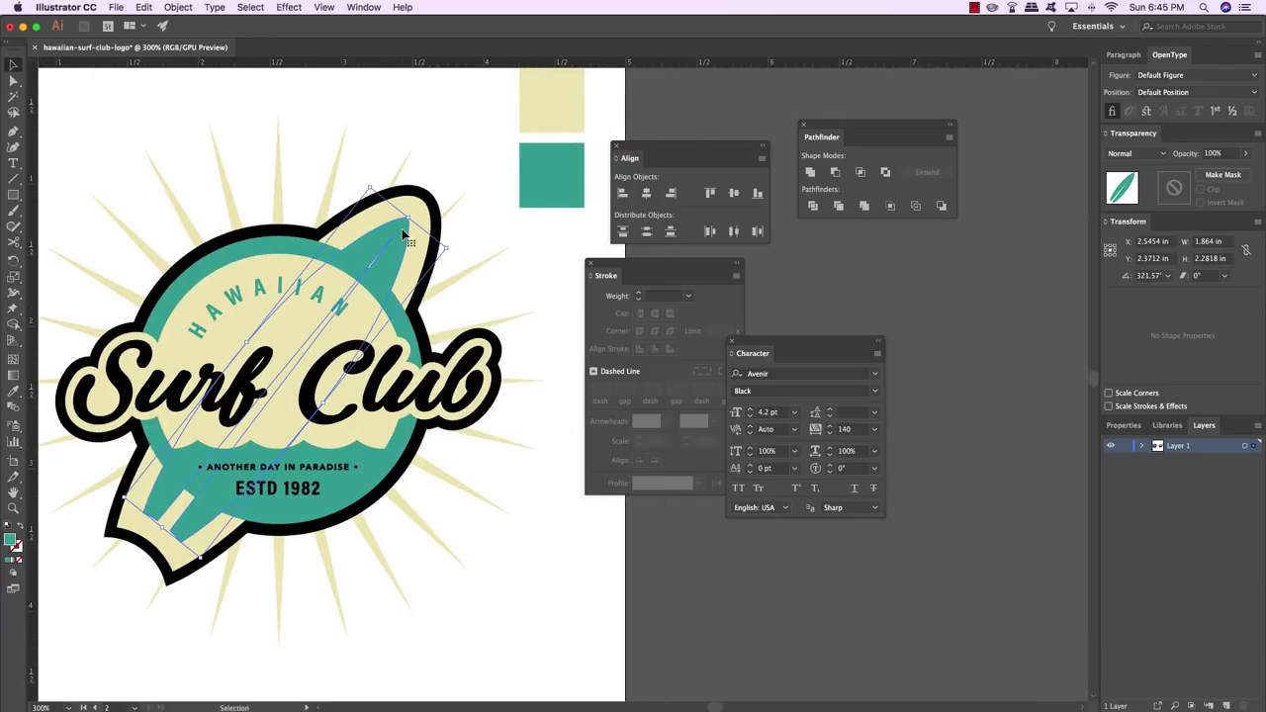
click(536, 114)
key(v)
click(502, 141)
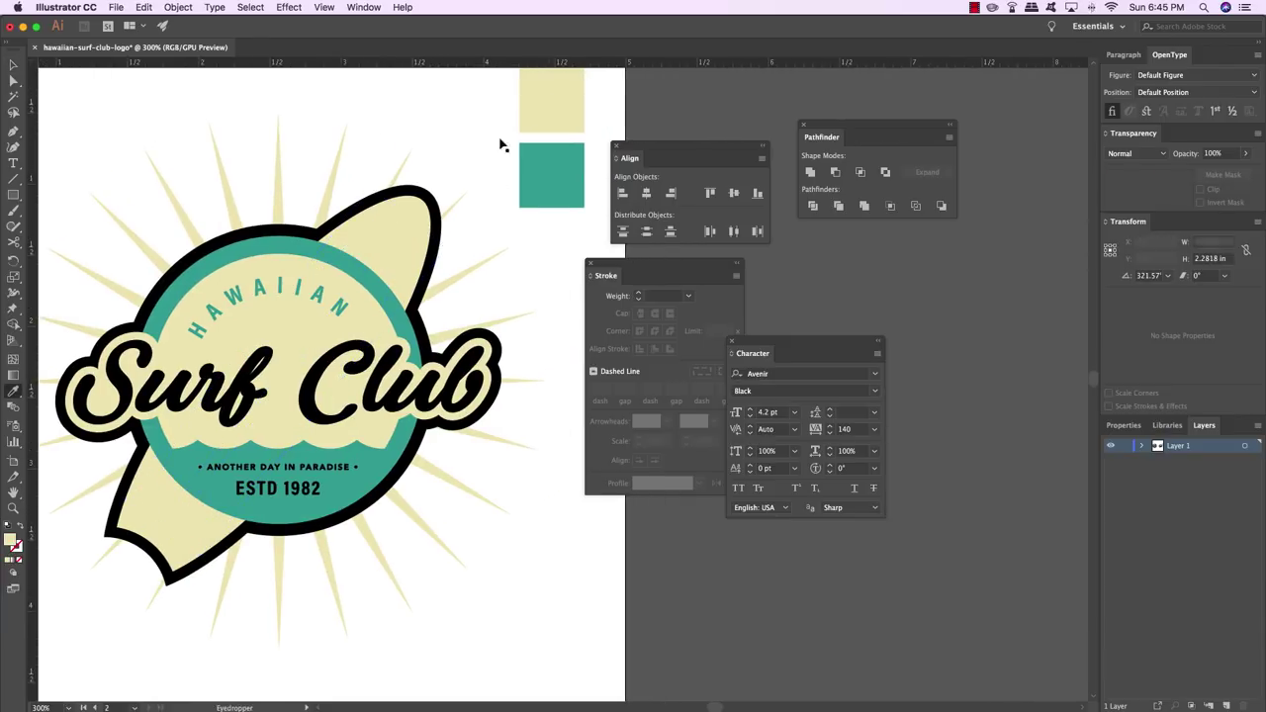
click(415, 204)
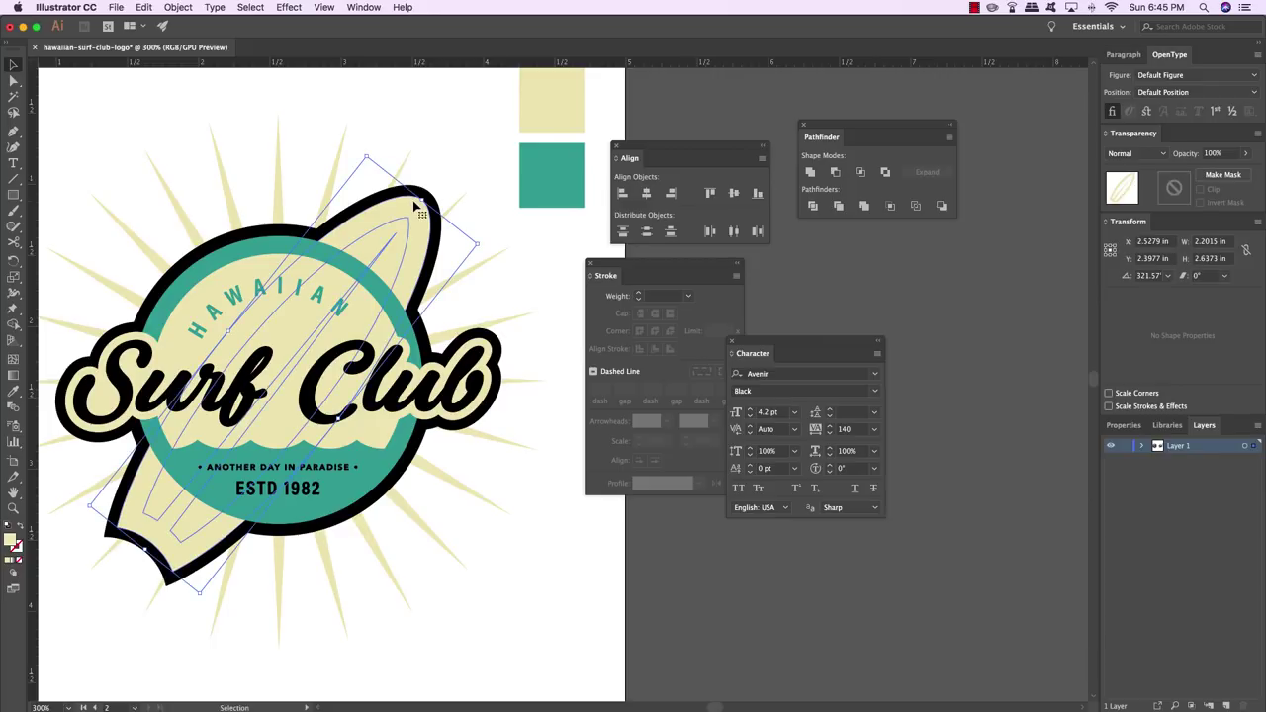
key(i)
click(543, 173)
key(v)
click(415, 161)
drag(416, 162, 461, 149)
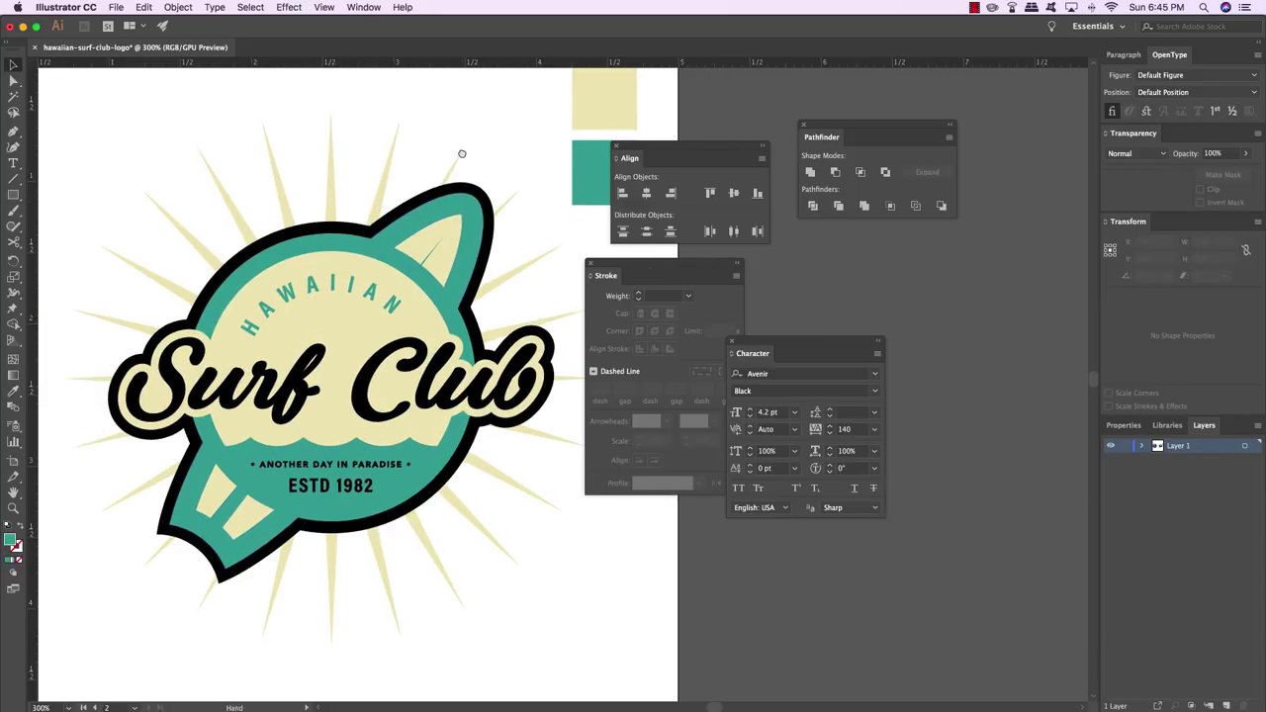
Recolour the ANOTHER DAY IN PARADISE tagline and ESTD 1982 text with a sampled light colour
click(283, 466)
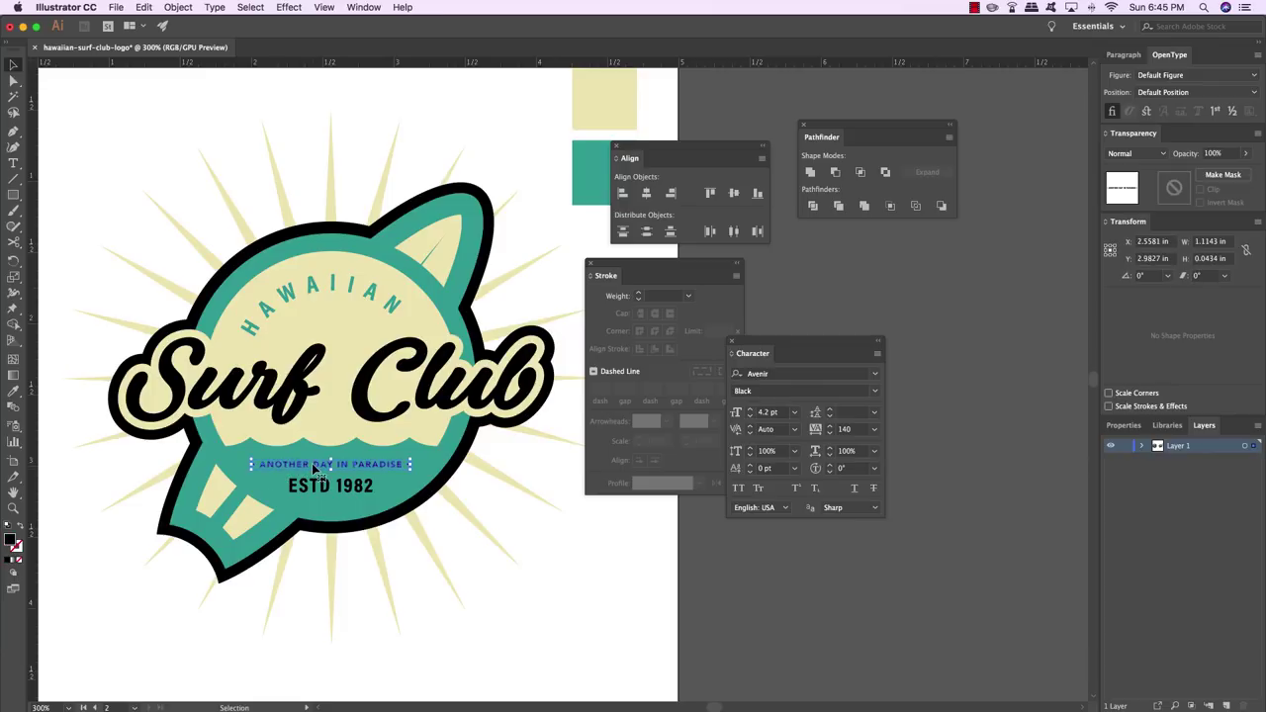
key(i)
click(344, 303)
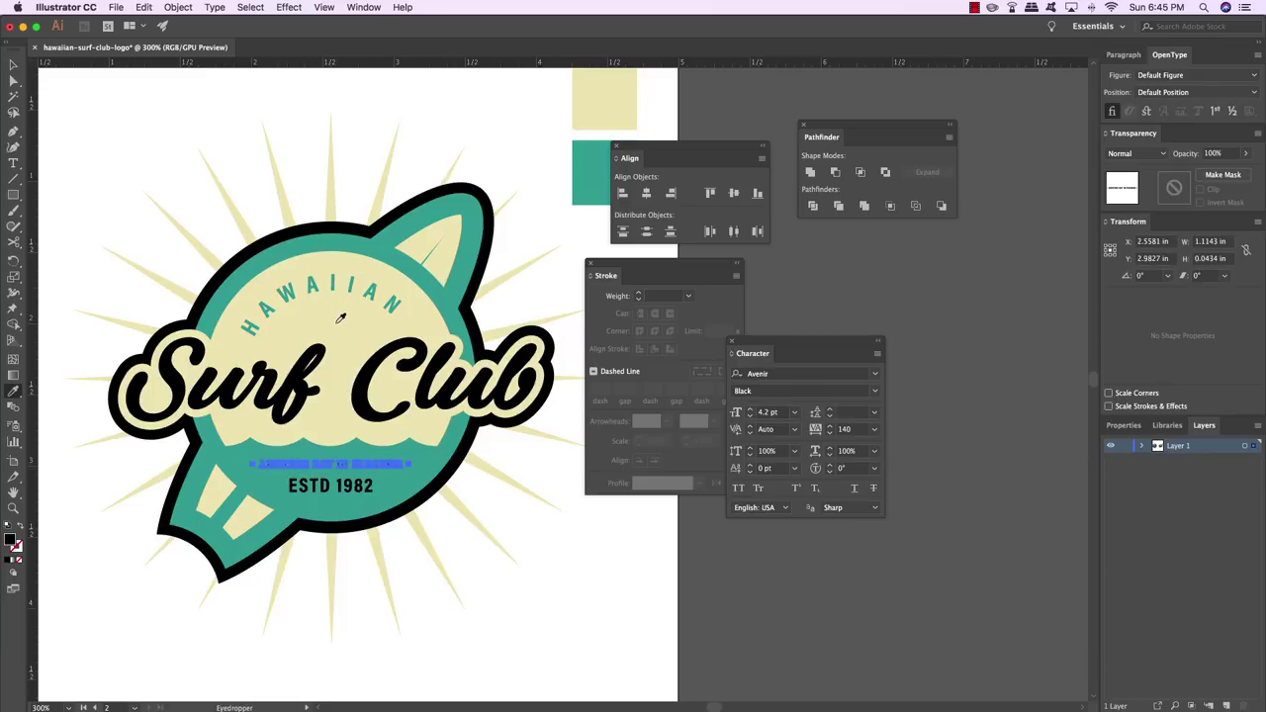
key(v)
key(super+shift+a)
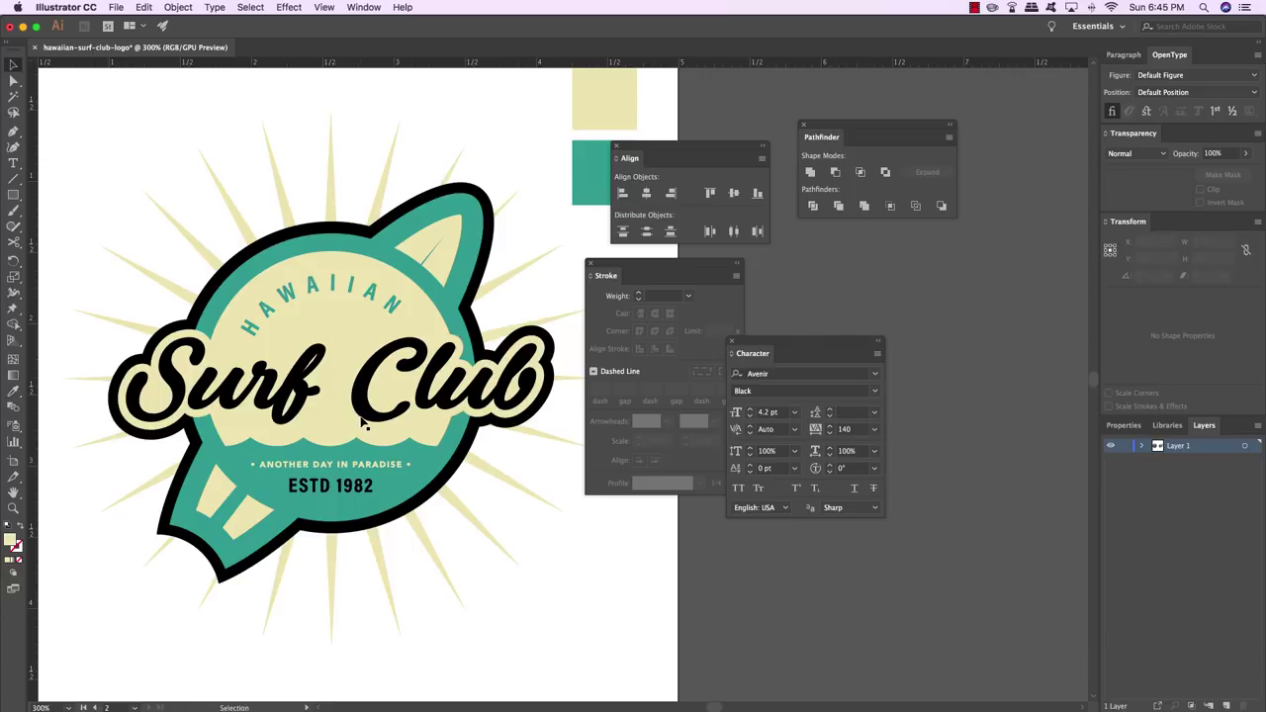
click(361, 497)
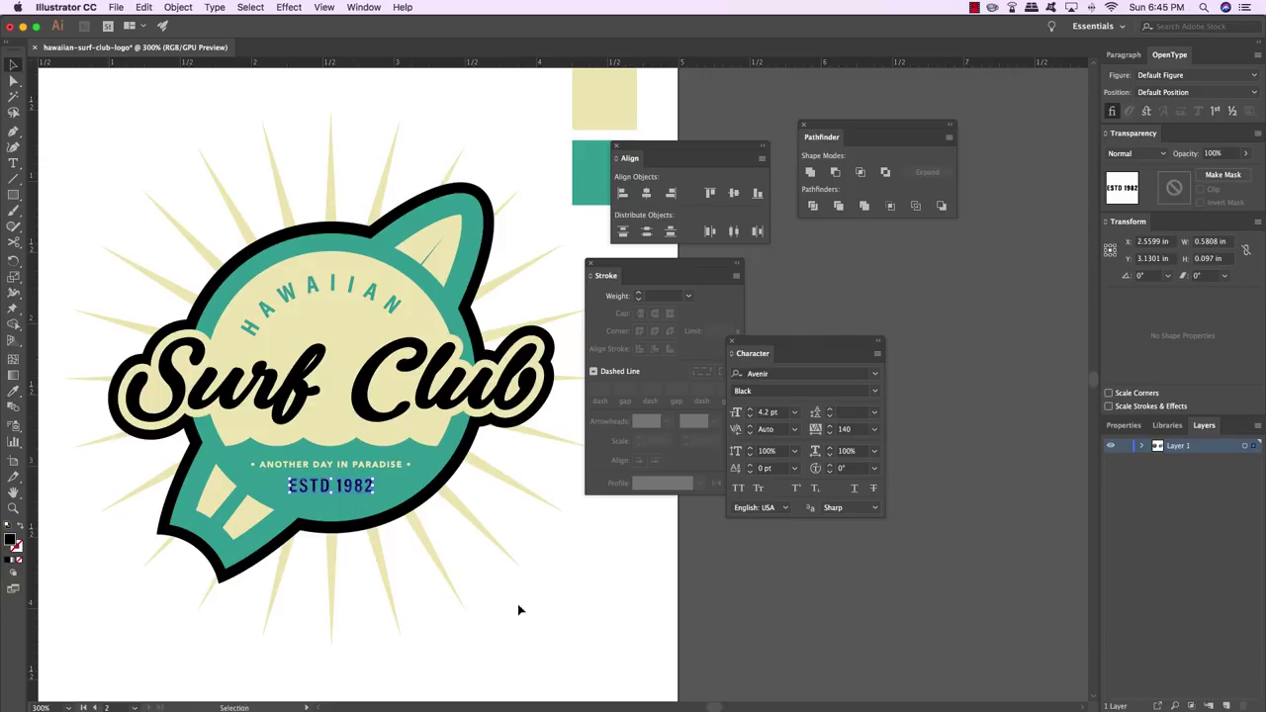
key(i)
click(597, 604)
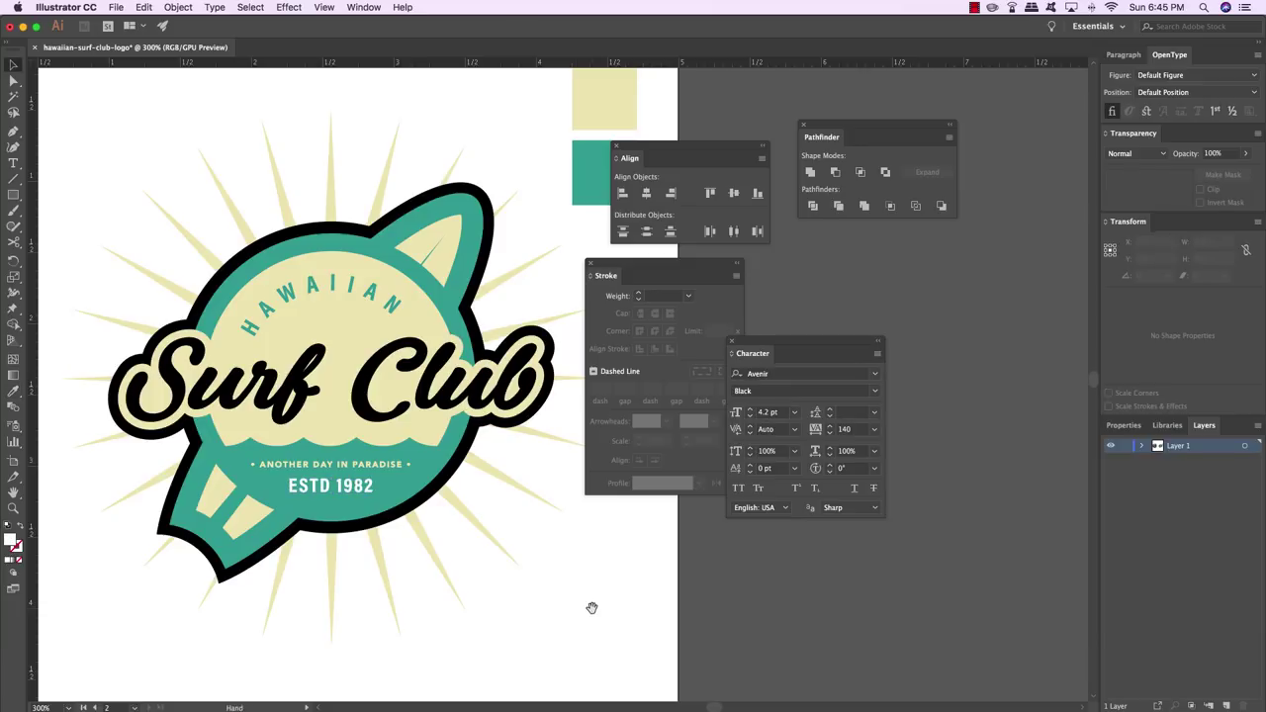
key(v)
key(super+shift+a)
Zoom out to see both artboards and delete the cream and teal swatch squares
scroll(590, 611, up, 2)
scroll(591, 611, right, 2)
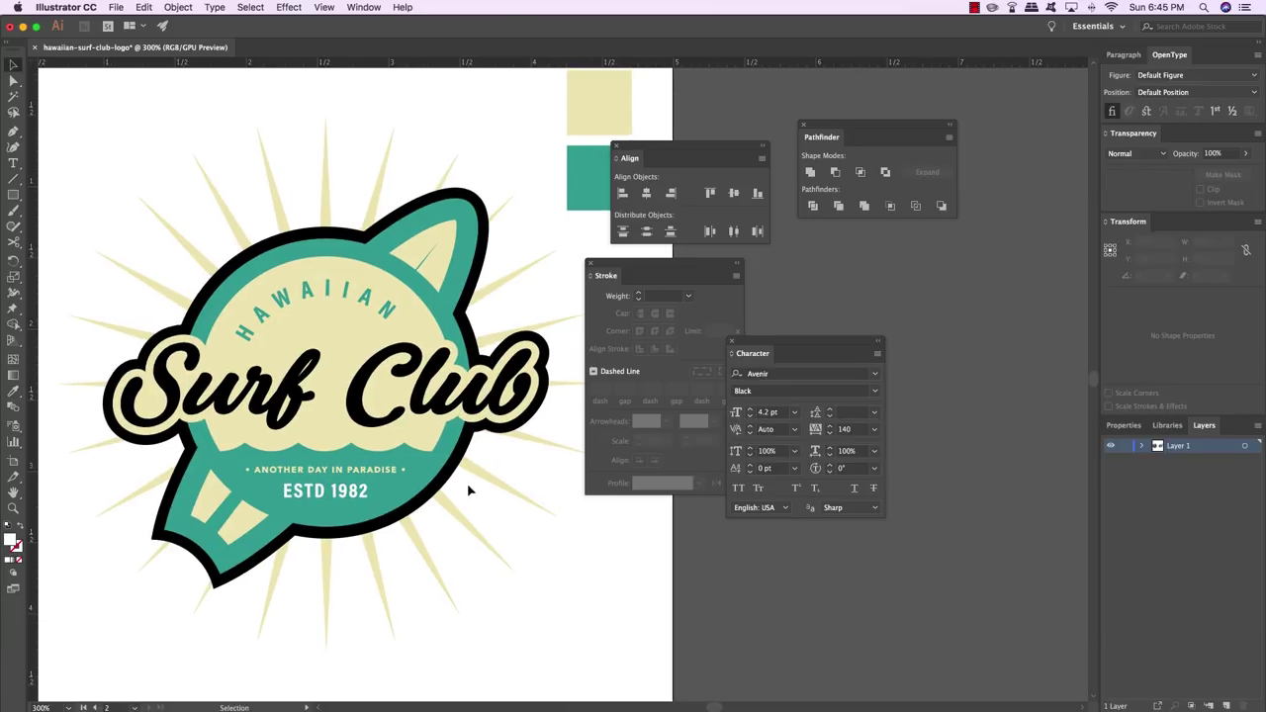
key(a)
key(super+minus)
key(super+minus)
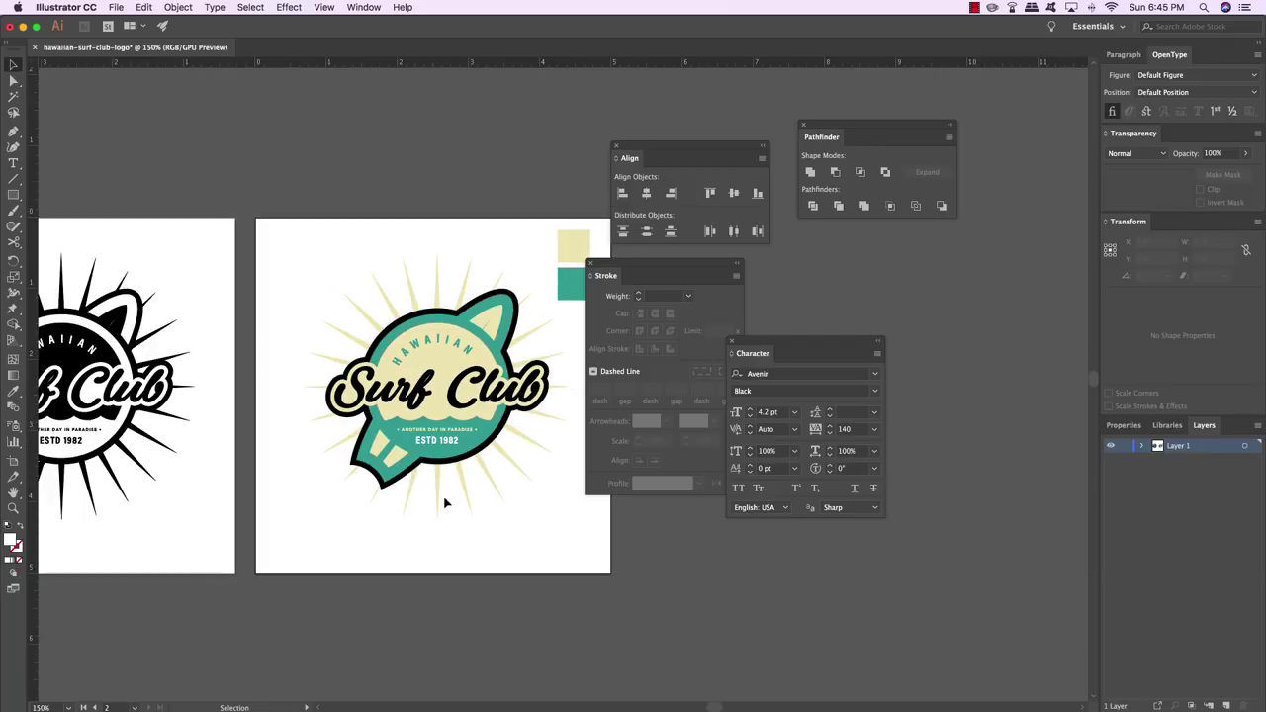
scroll(450, 416, right, 4)
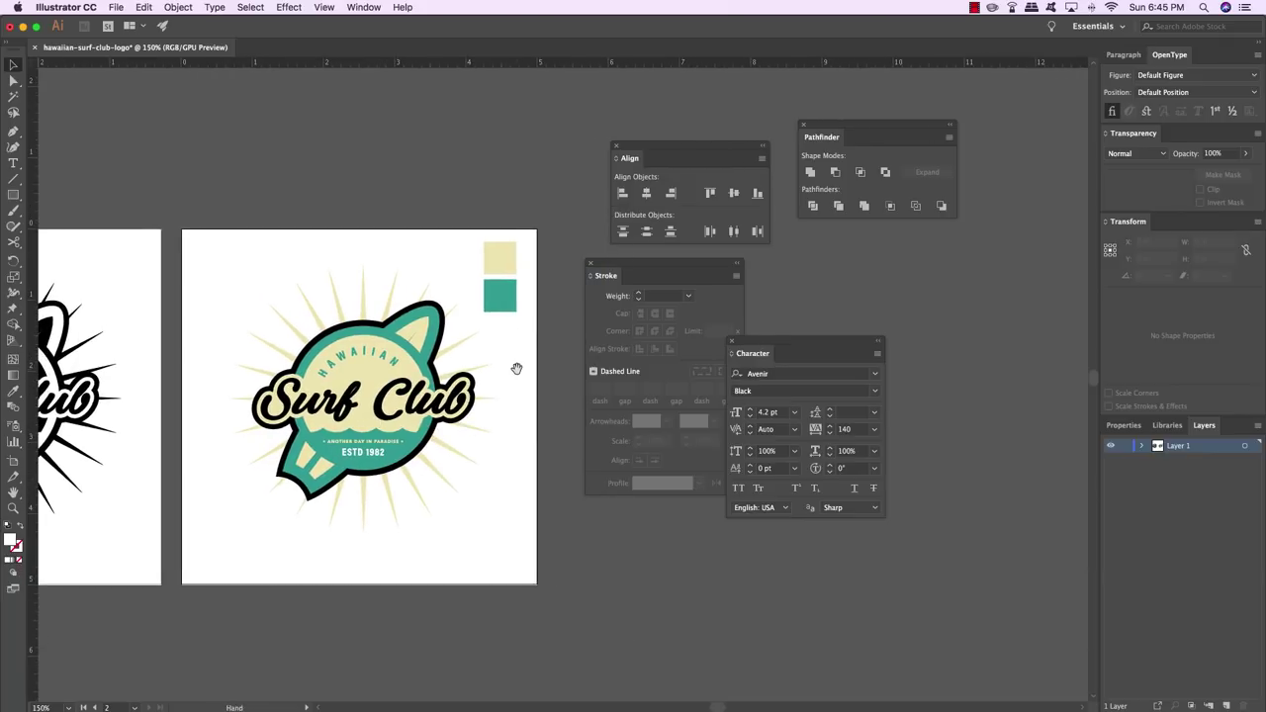
click(499, 296)
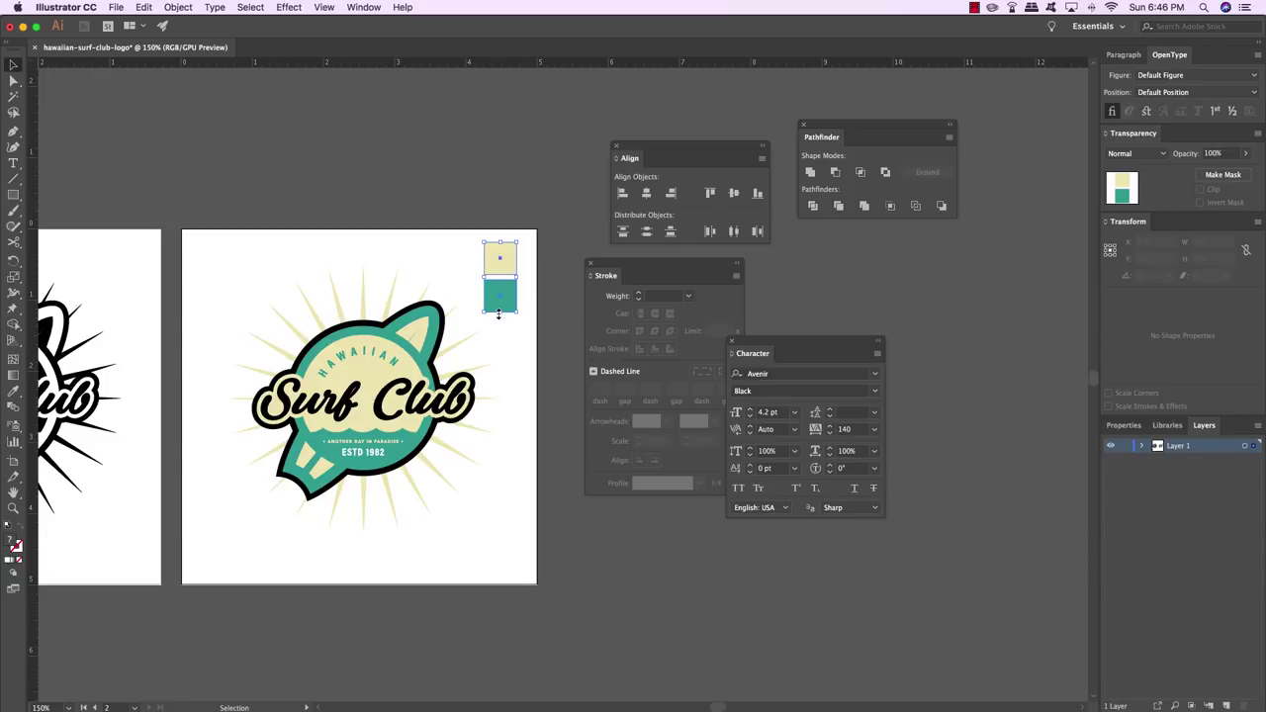
key(Delete)
Marquee-select all the badge artwork on the second artboard and apply Pathfinder Merge
key(space)
drag(496, 311, 508, 277)
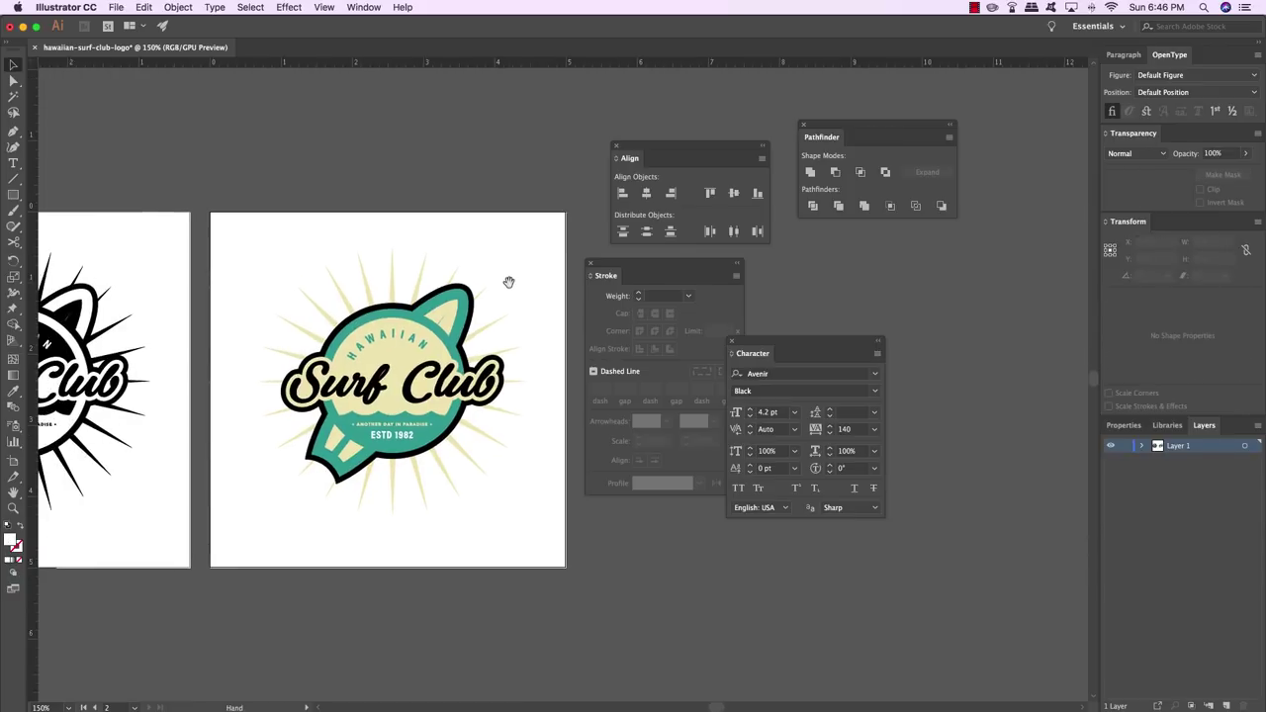
drag(552, 241, 263, 531)
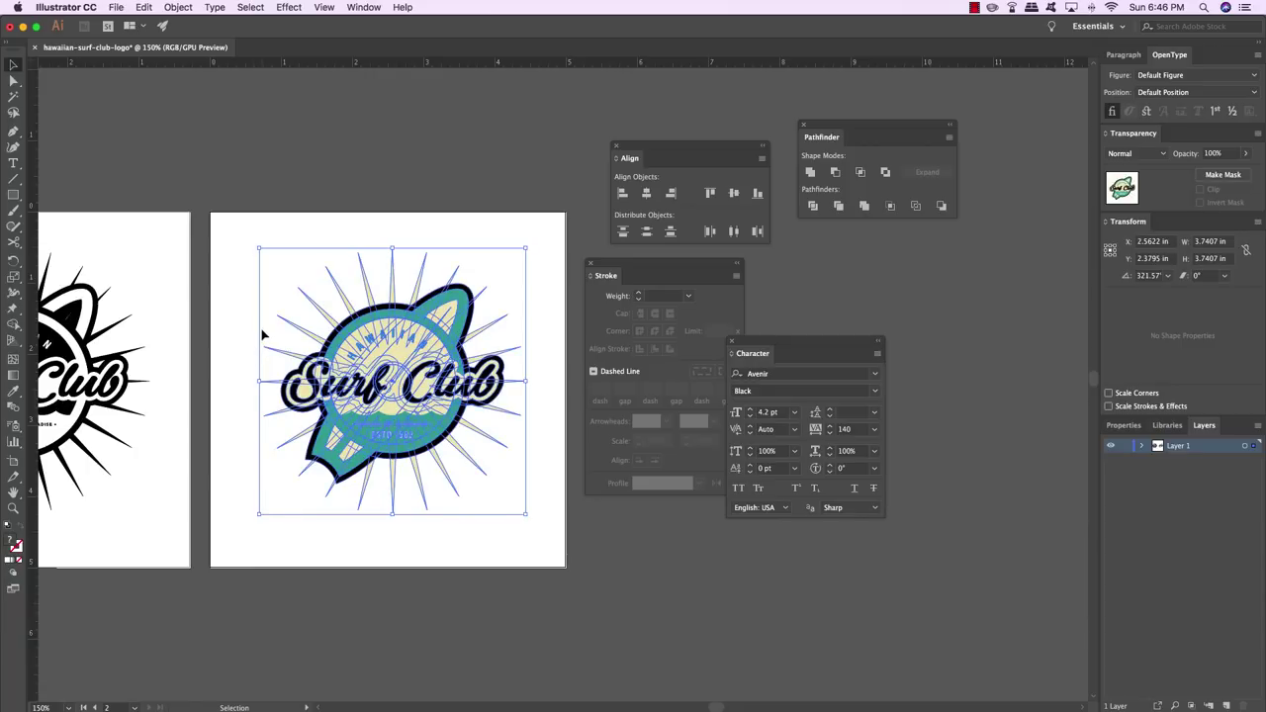
click(866, 206)
click(442, 222)
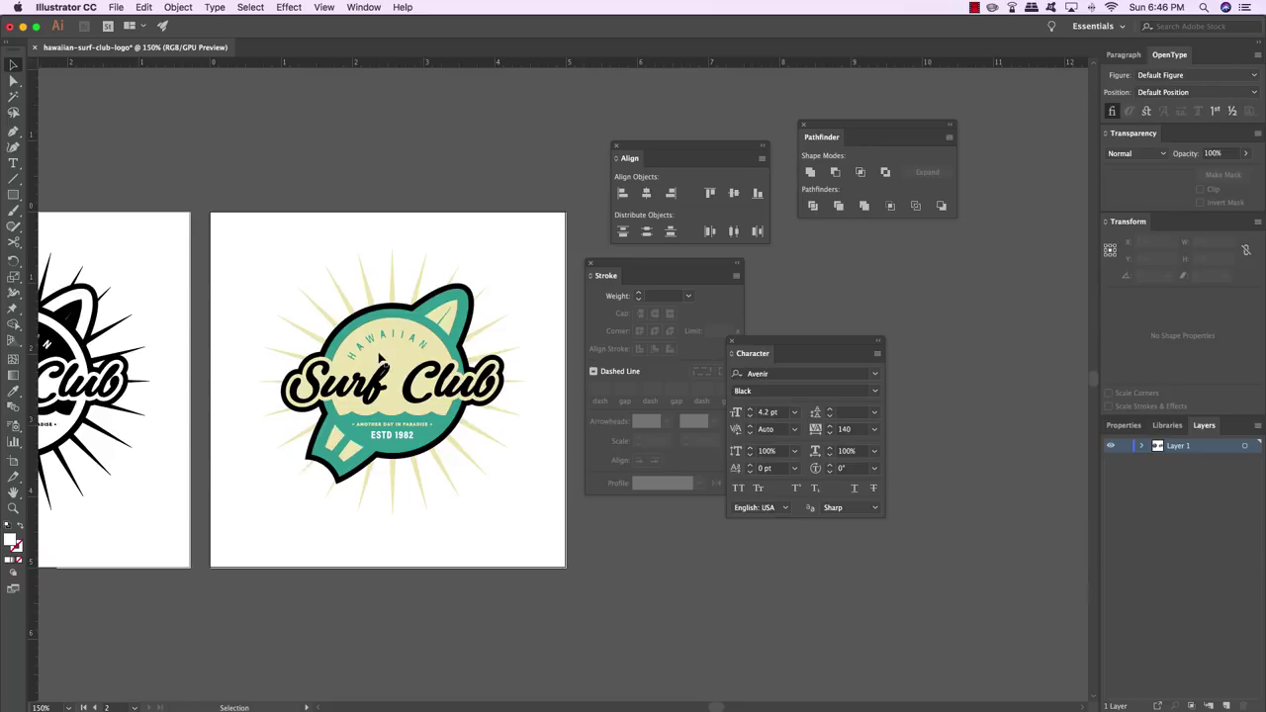
Undo the accidental move of the merged badge, leaving it in place
drag(378, 360, 404, 375)
key(a)
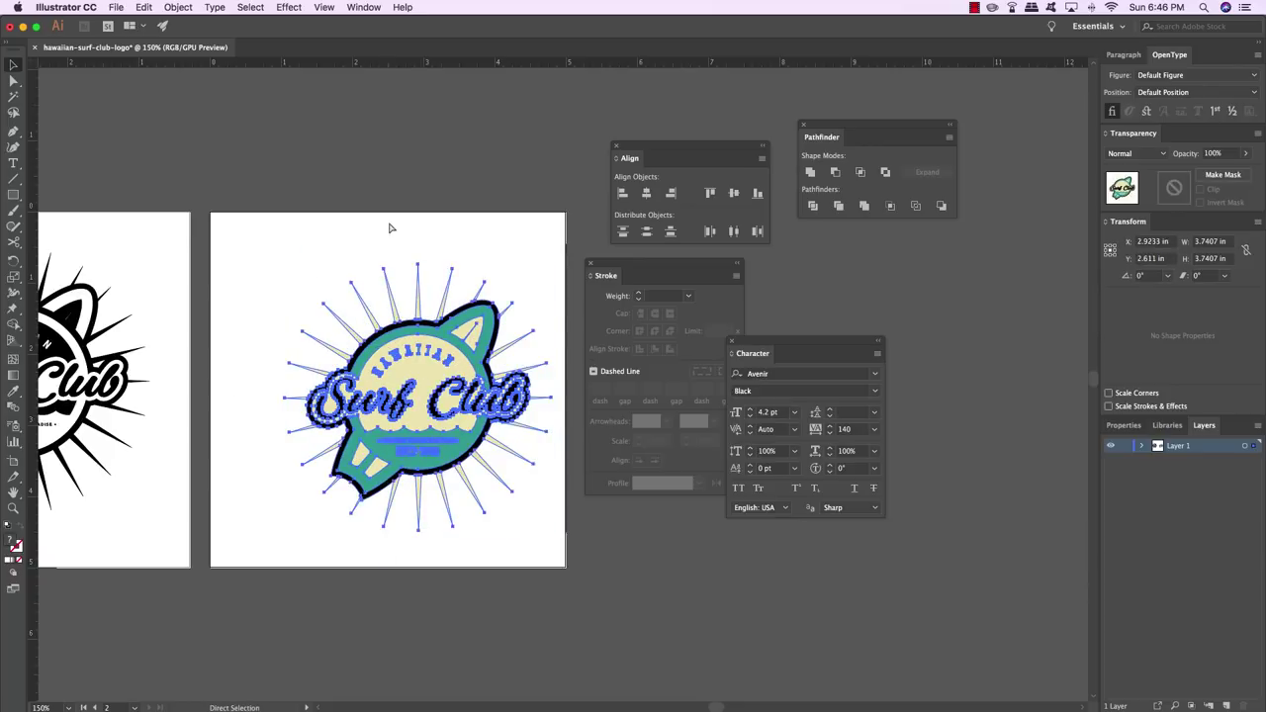
key(super+z)
key(super+shift+z)
key(super+z)
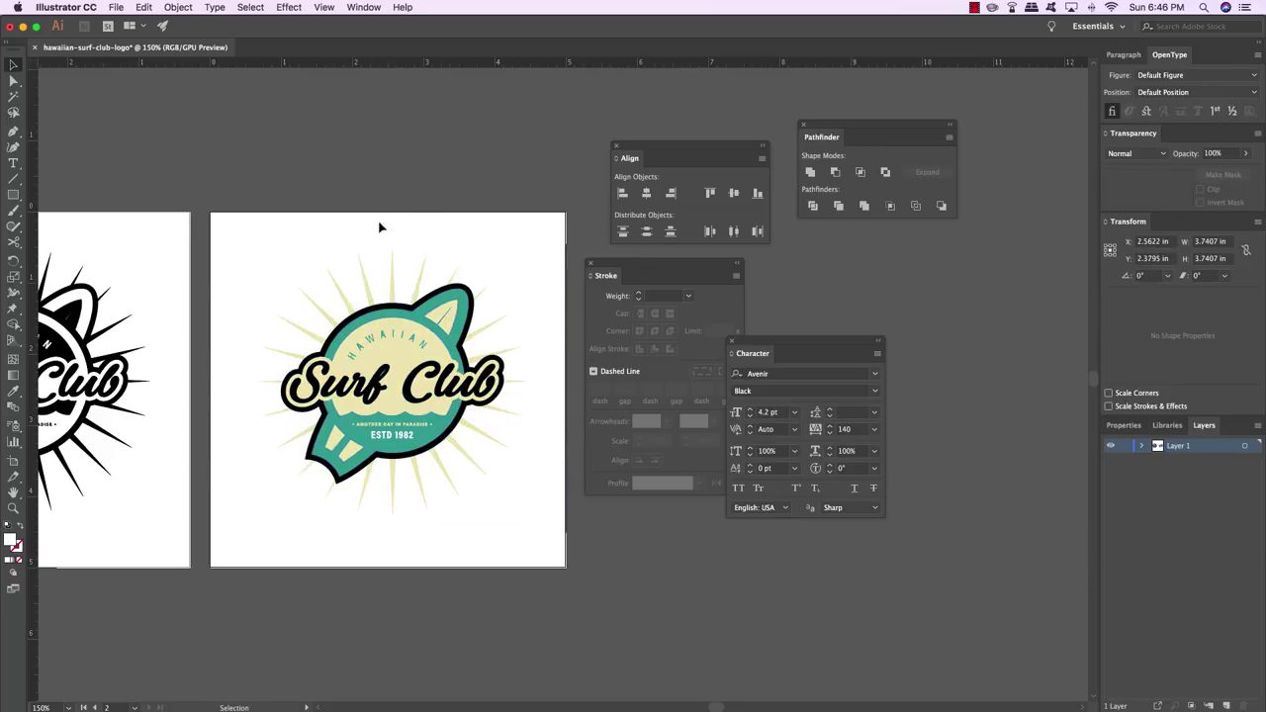
scroll(378, 227, left, 3)
click(168, 376)
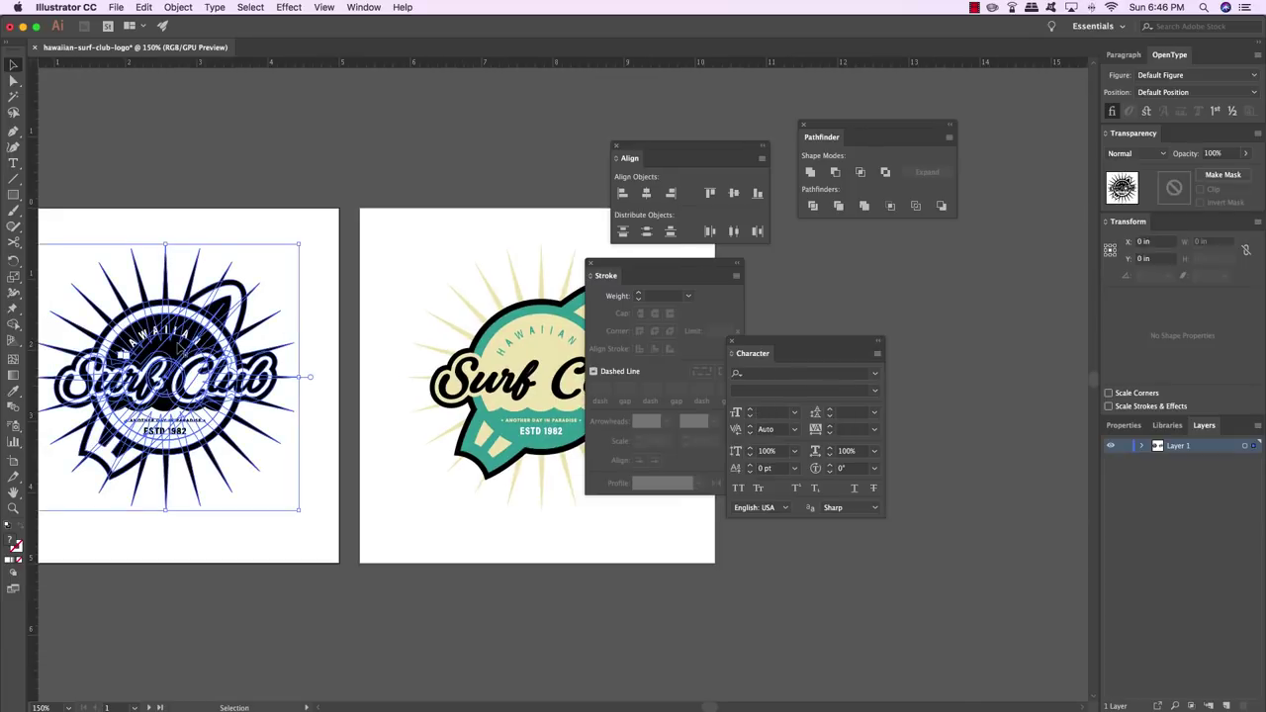
click(345, 267)
Move the Stroke, Character, Pathfinder and Align panels off the artwork and zoom to 200% on the badge
drag(618, 265, 872, 251)
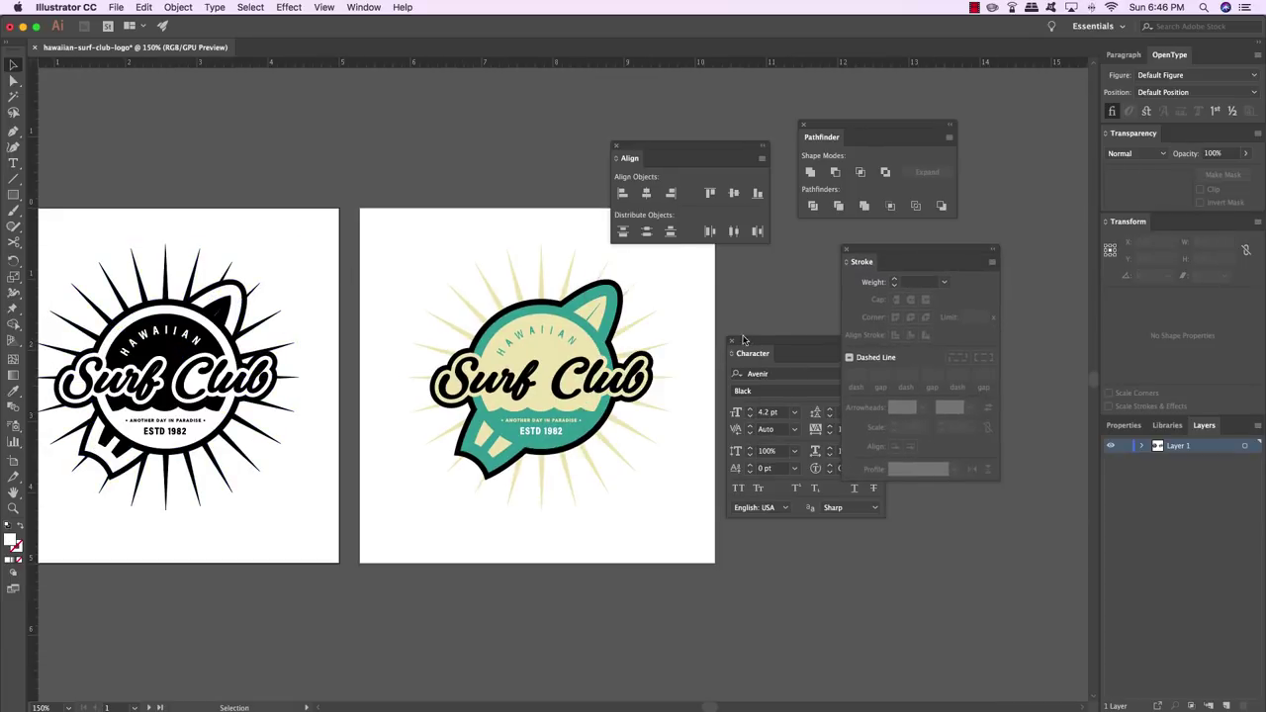
mouse_move(751, 353)
mouse_down()
mouse_move(816, 466)
mouse_move(866, 494)
mouse_move(863, 513)
mouse_up()
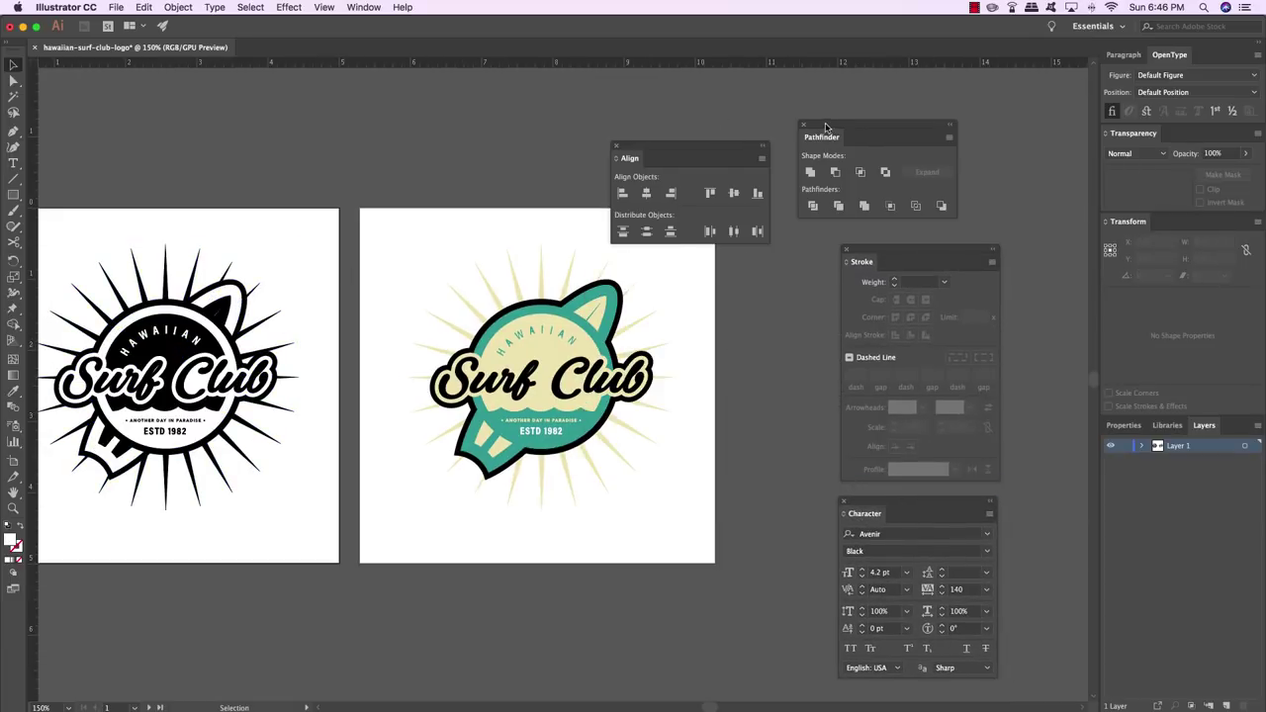
drag(826, 126, 918, 91)
drag(707, 146, 818, 83)
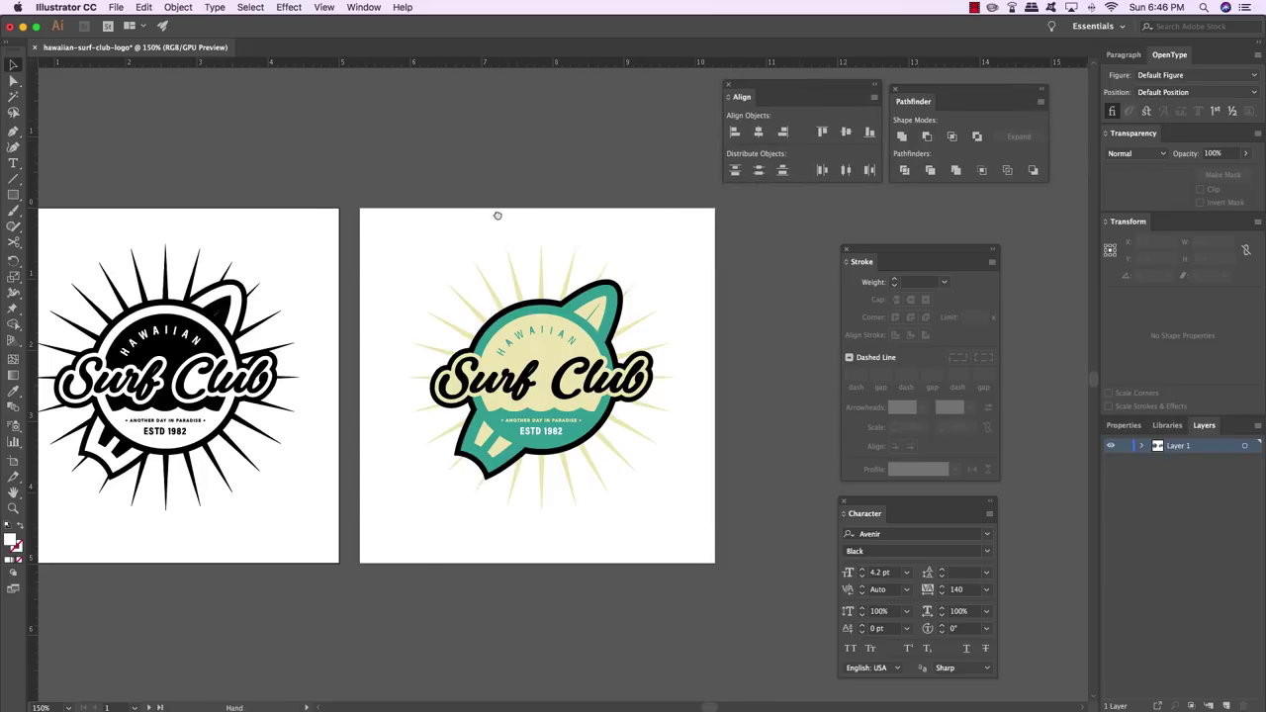
drag(438, 215, 525, 218)
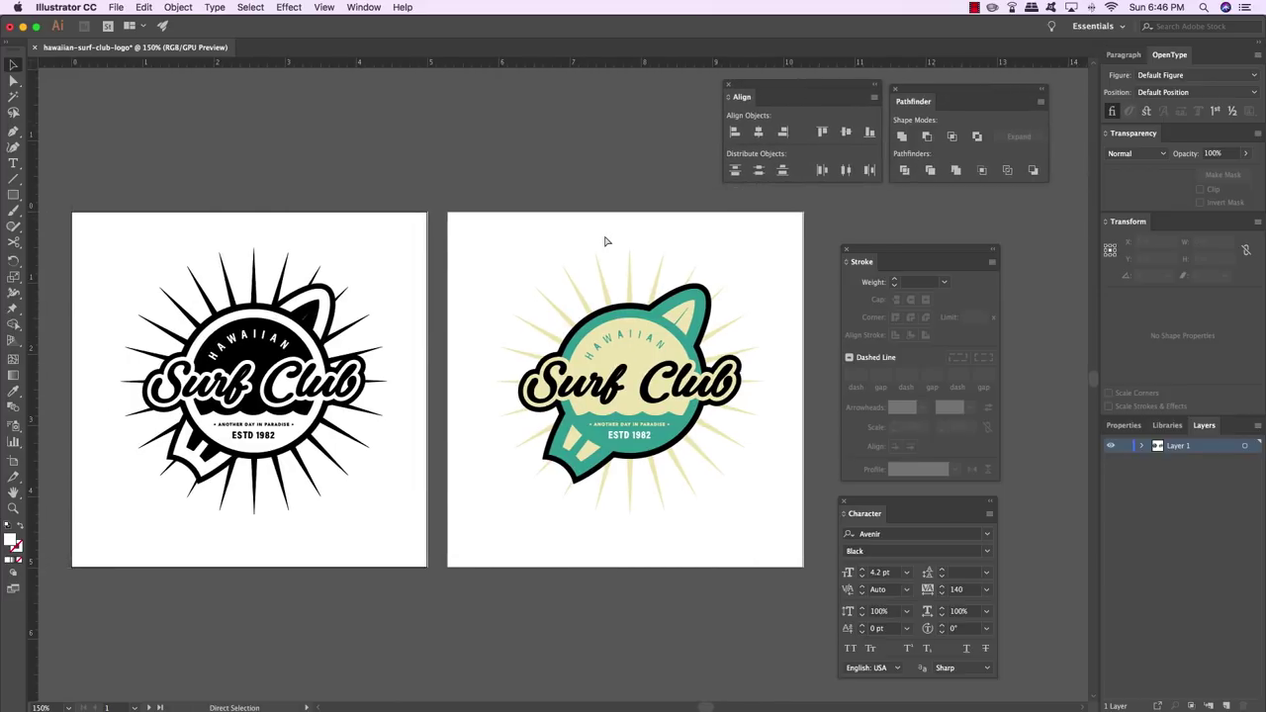
key(super+equal)
drag(603, 247, 446, 289)
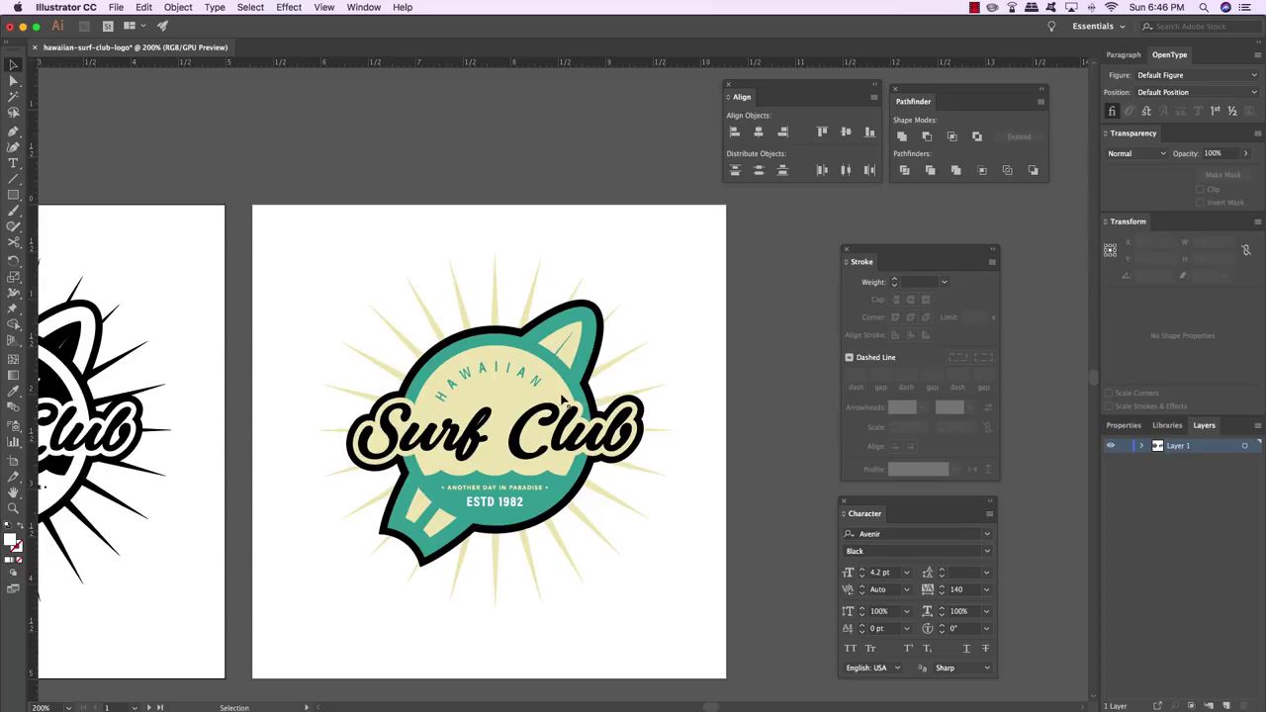
Scale the cream circle behind HAWAIIAN from 1.6762 in to 1.7088 in
drag(522, 352, 556, 336)
click(515, 359)
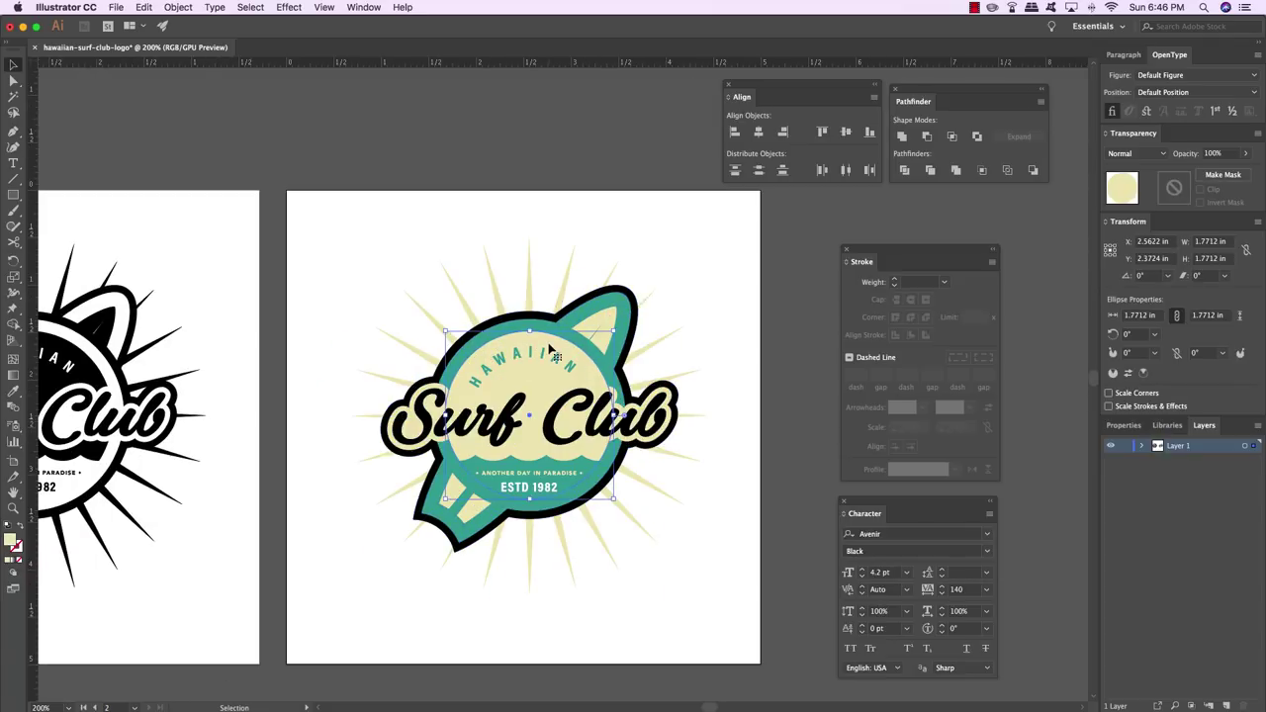
drag(614, 330, 609, 334)
click(746, 302)
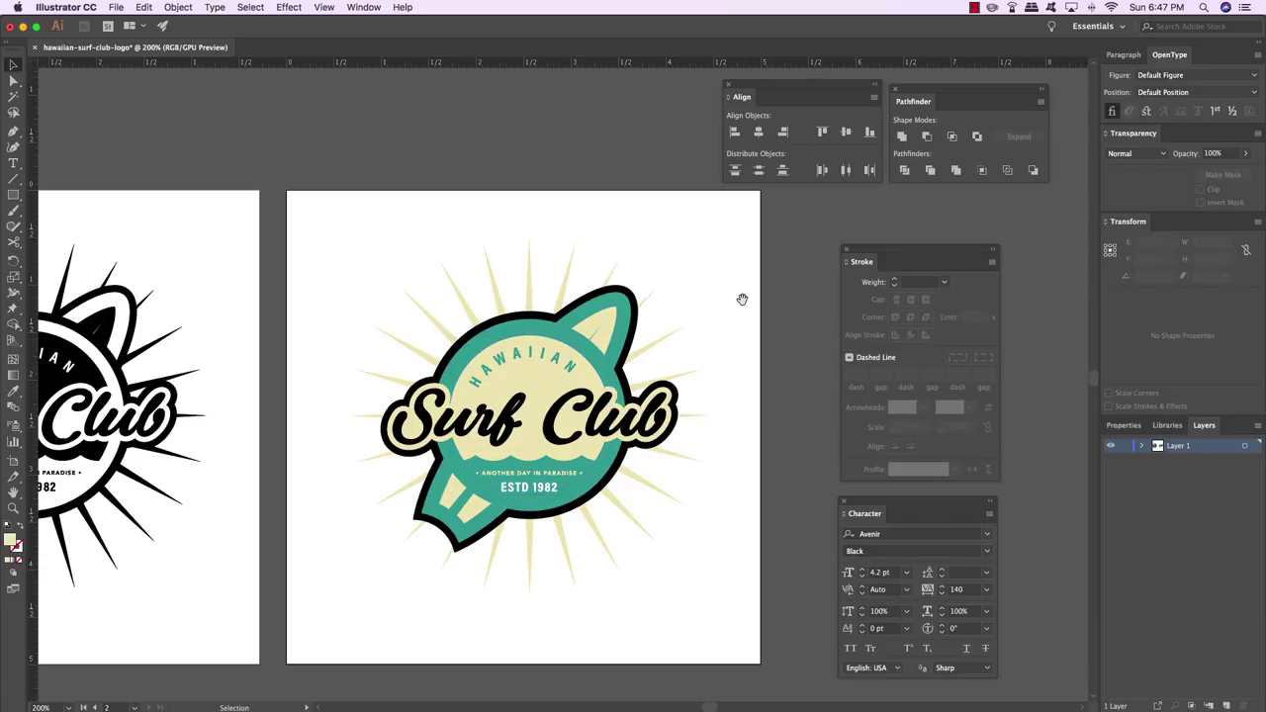
scroll(593, 327, right, 1)
scroll(593, 327, up, 1)
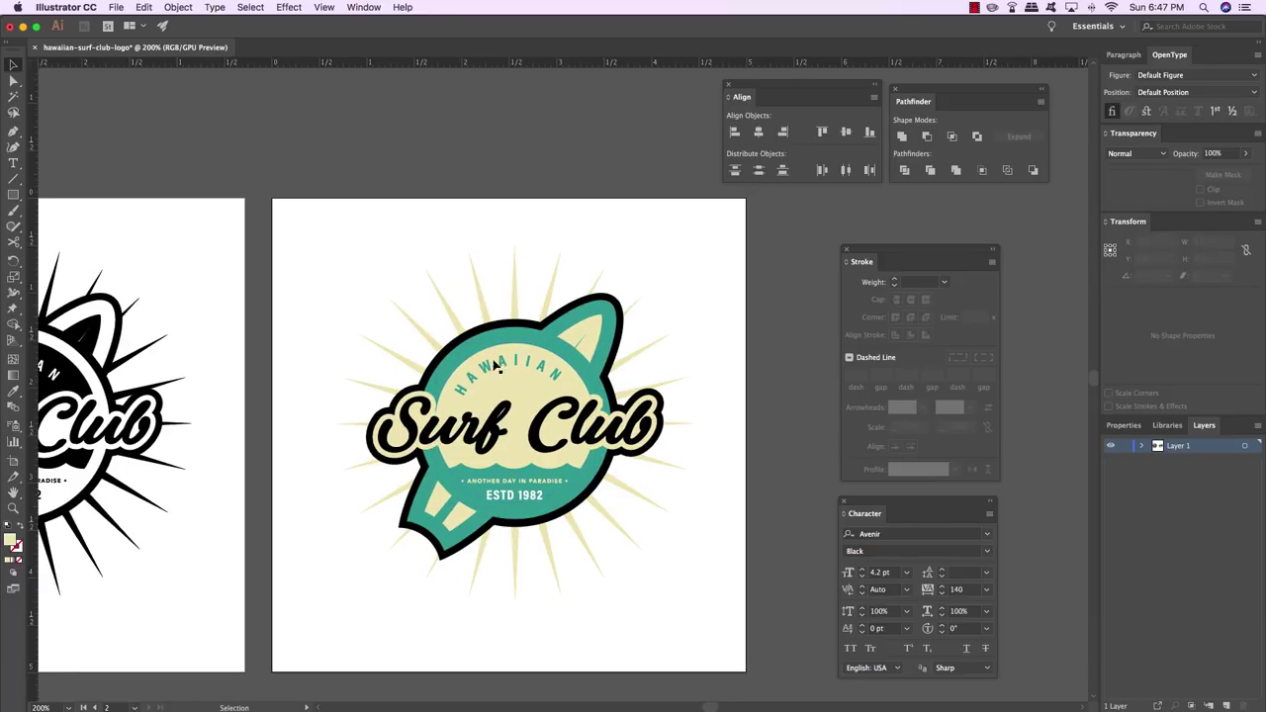
click(582, 394)
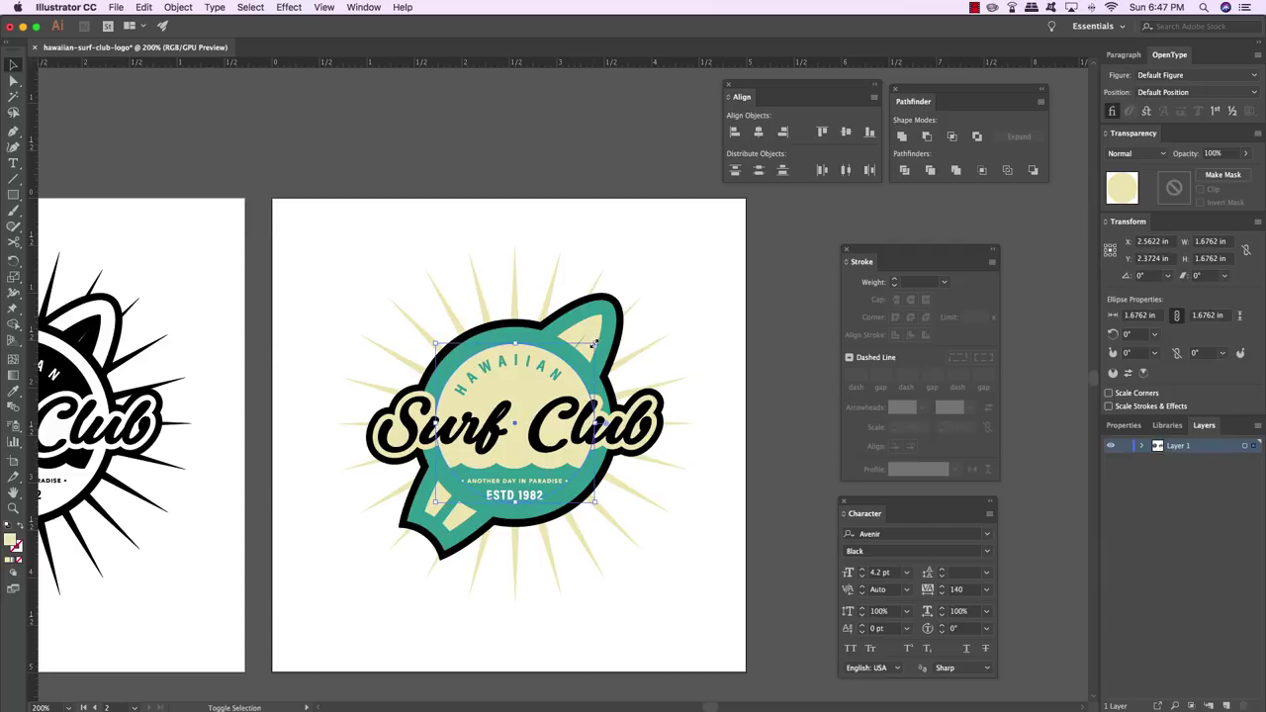
drag(594, 342, 596, 340)
click(698, 331)
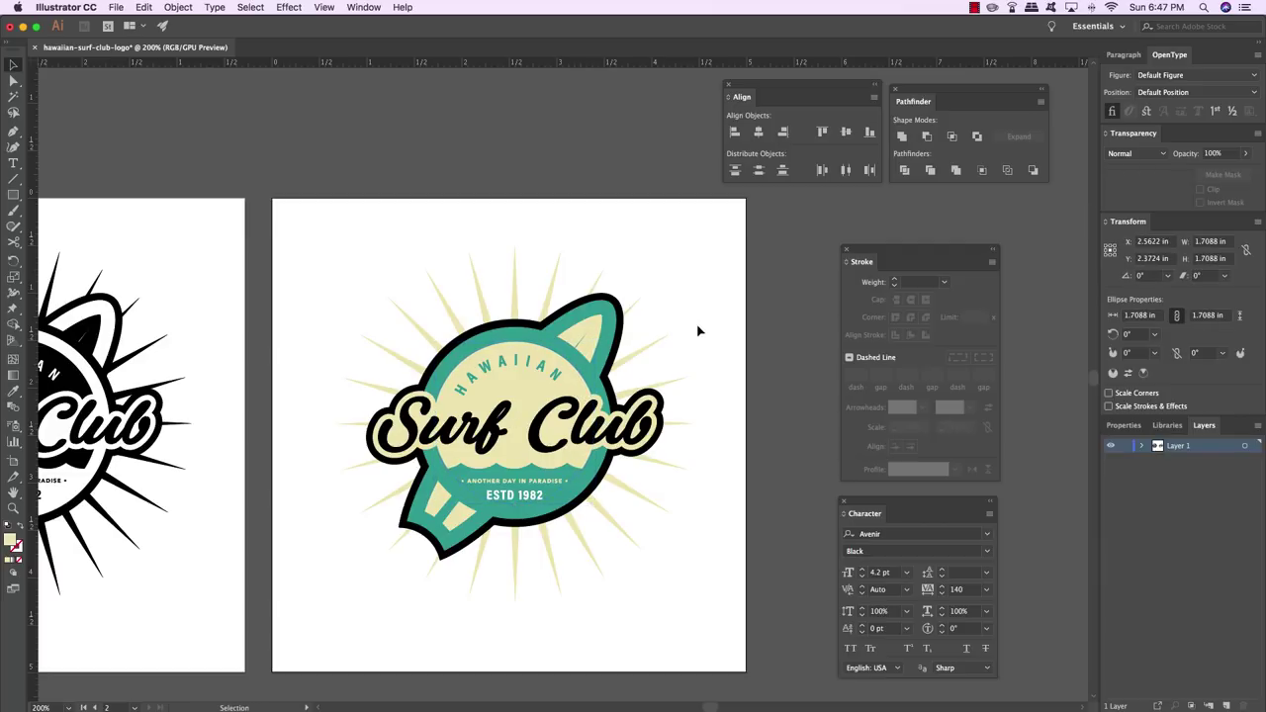
scroll(684, 347, right, 1)
scroll(683, 347, up, 1)
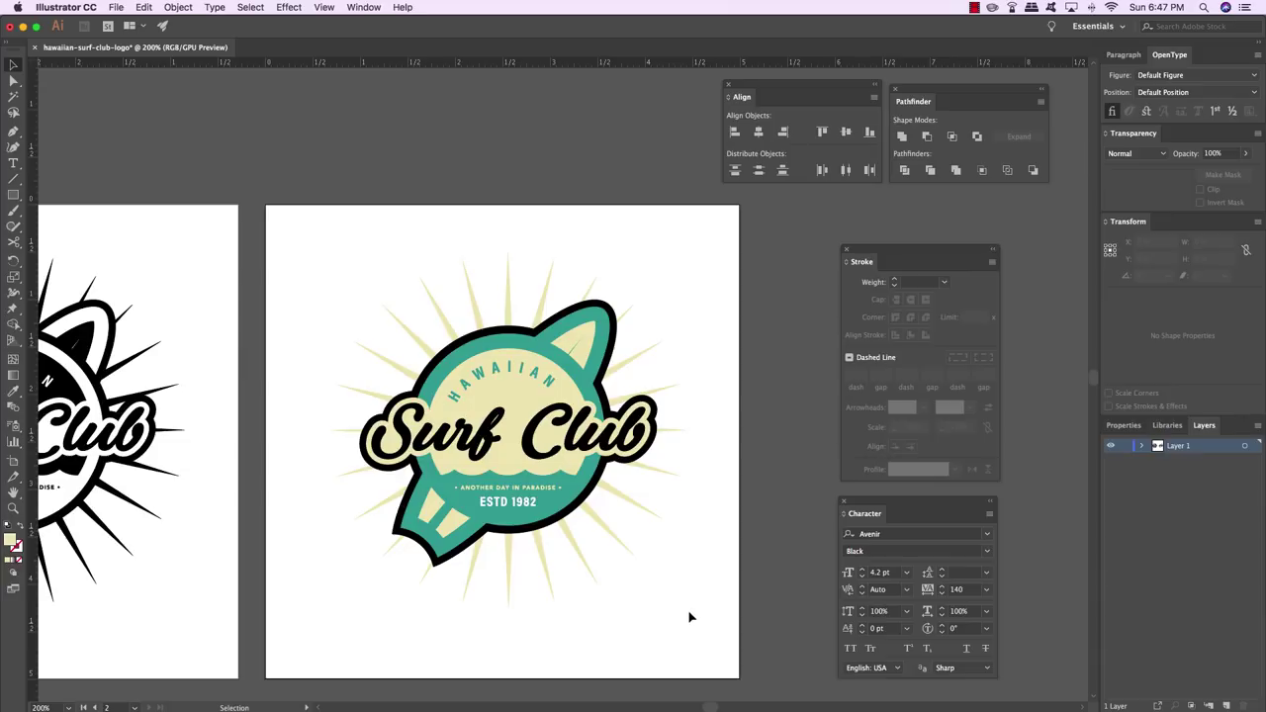
Marquee-select the whole teal badge and apply Pathfinder Merge again
drag(716, 651, 294, 232)
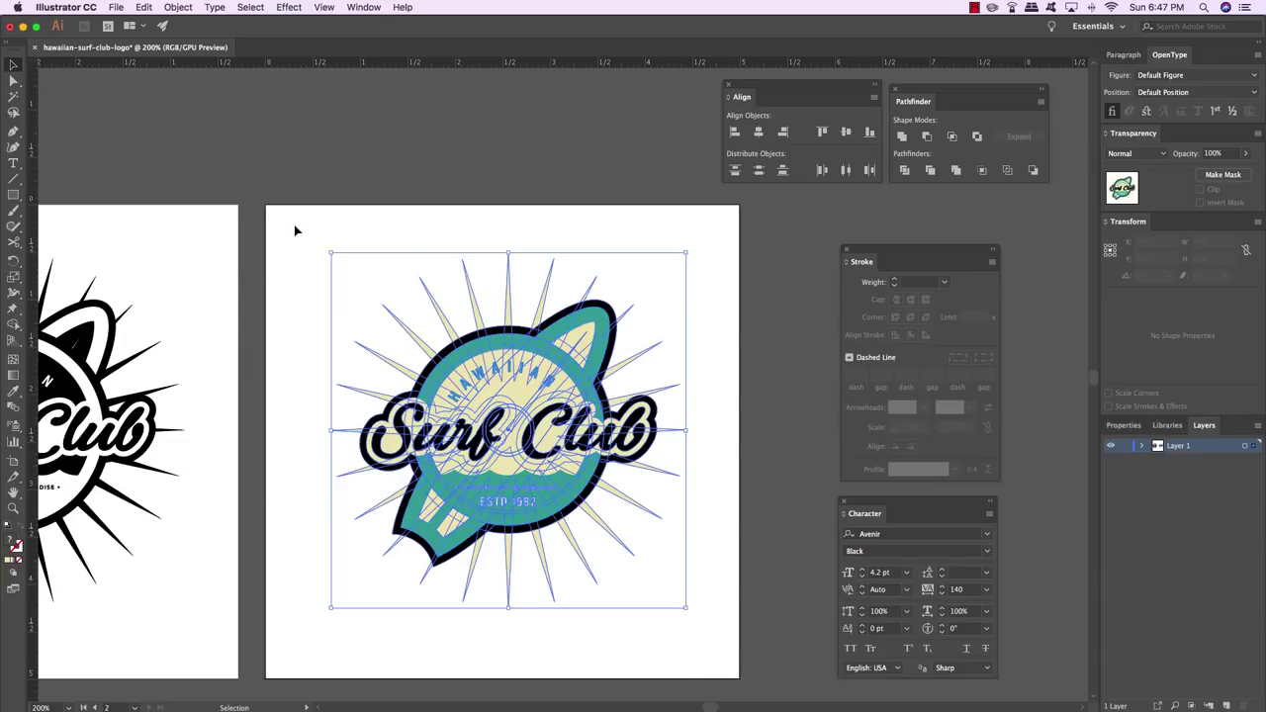
click(954, 174)
click(768, 418)
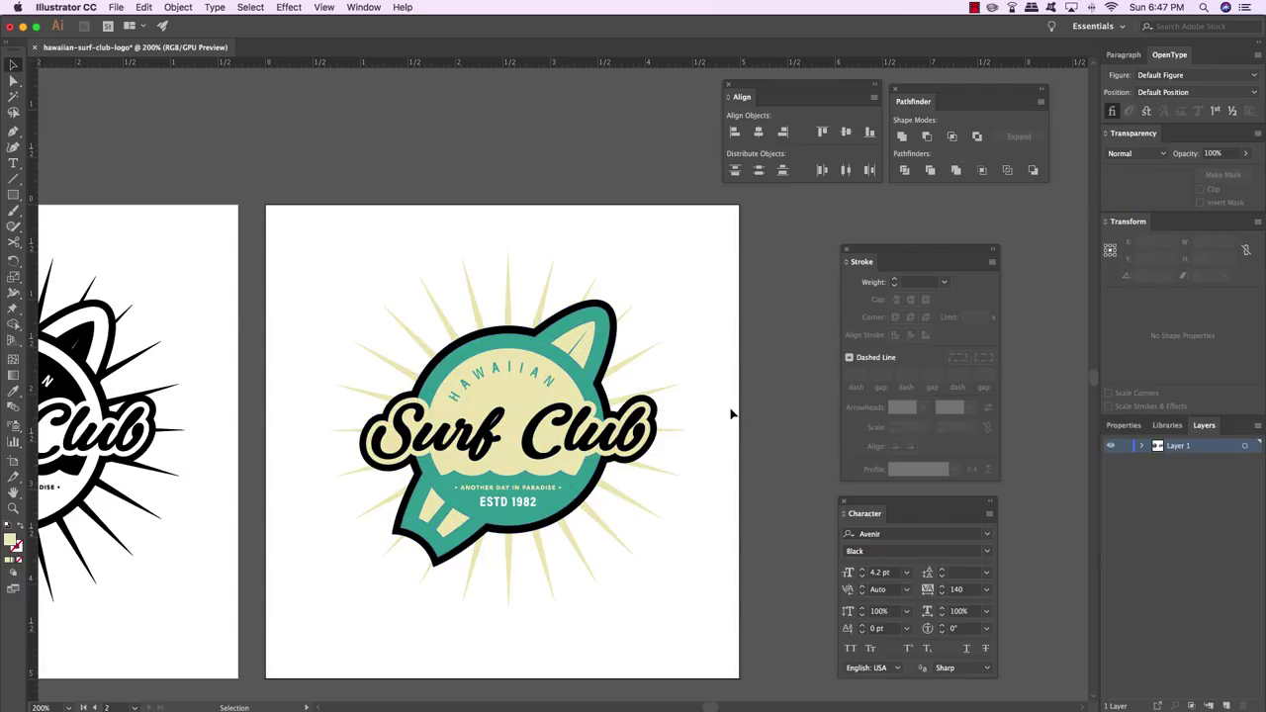
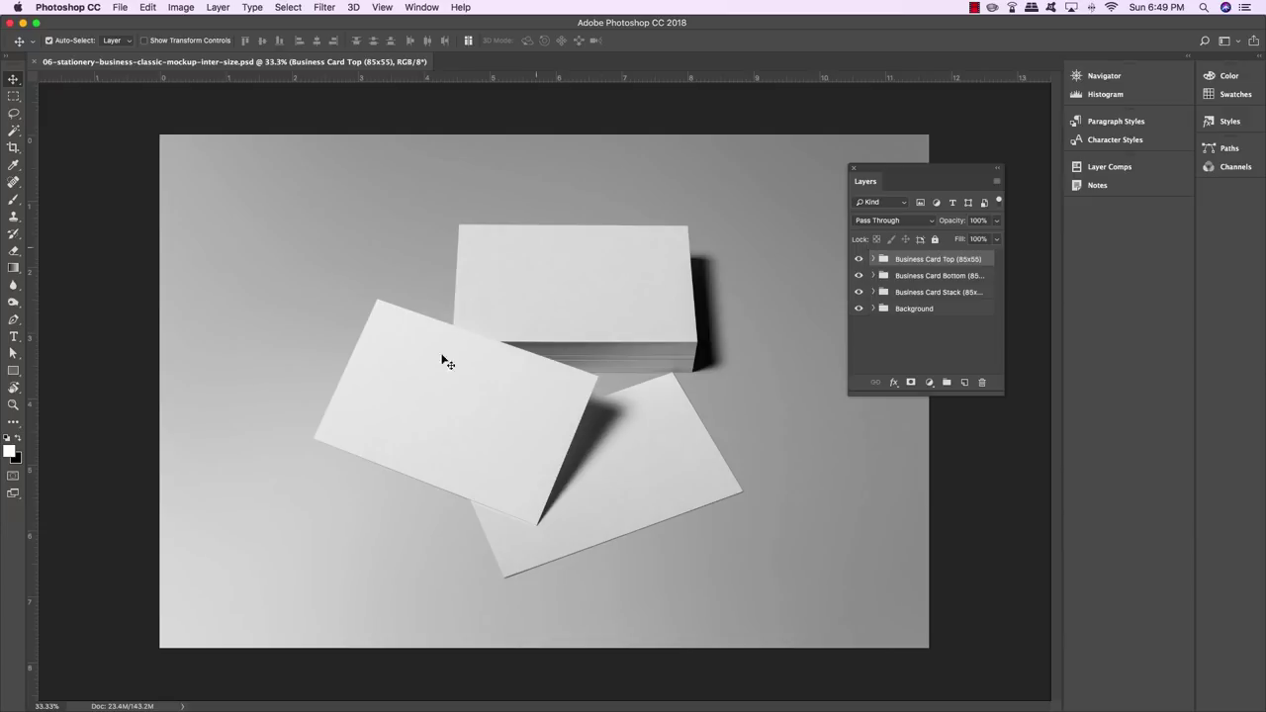
Enlarge the Layers panel and expand the Background group
drag(1001, 392, 1052, 482)
drag(894, 162, 846, 151)
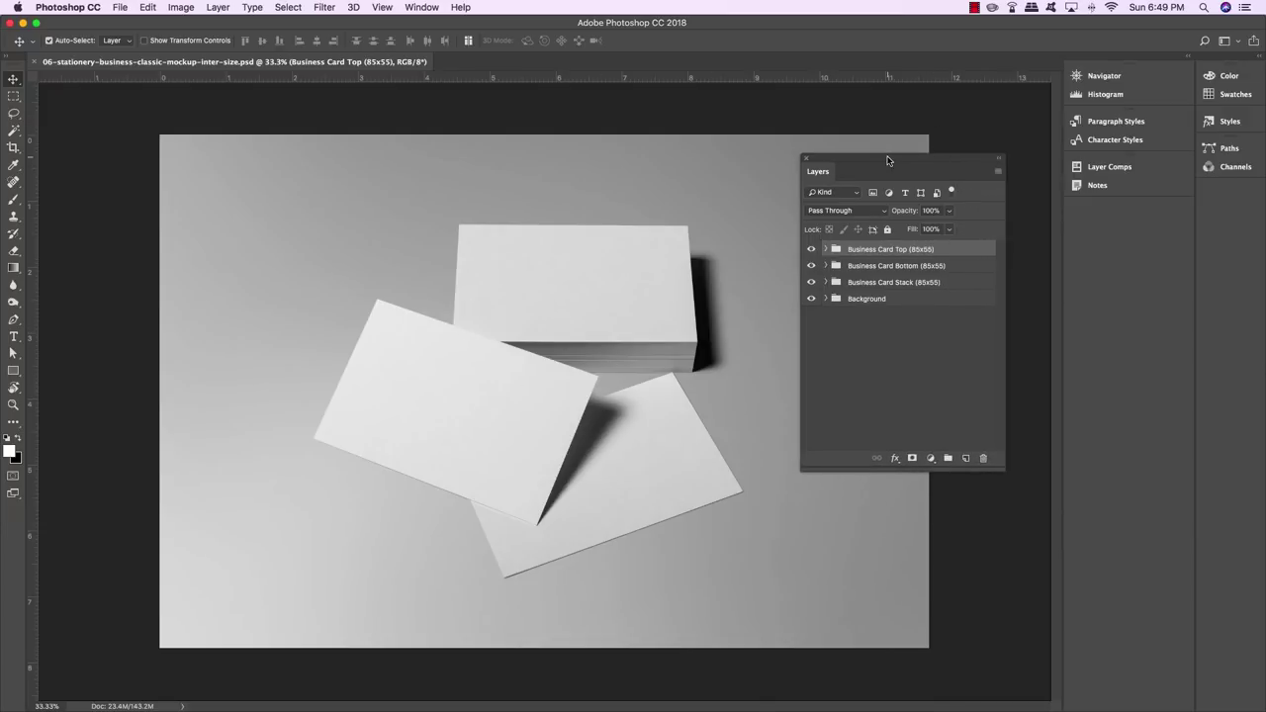
click(870, 299)
click(826, 299)
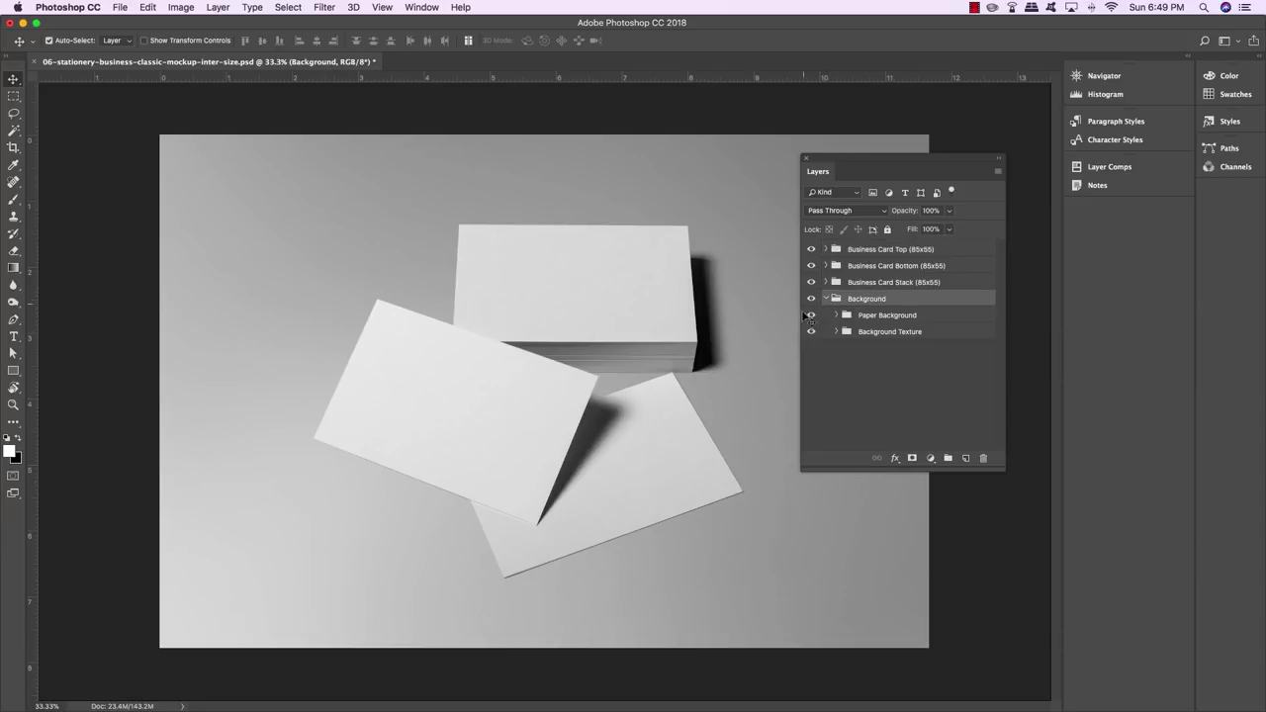
Set the Paper Background group to Overlay blending at 80% opacity
click(945, 317)
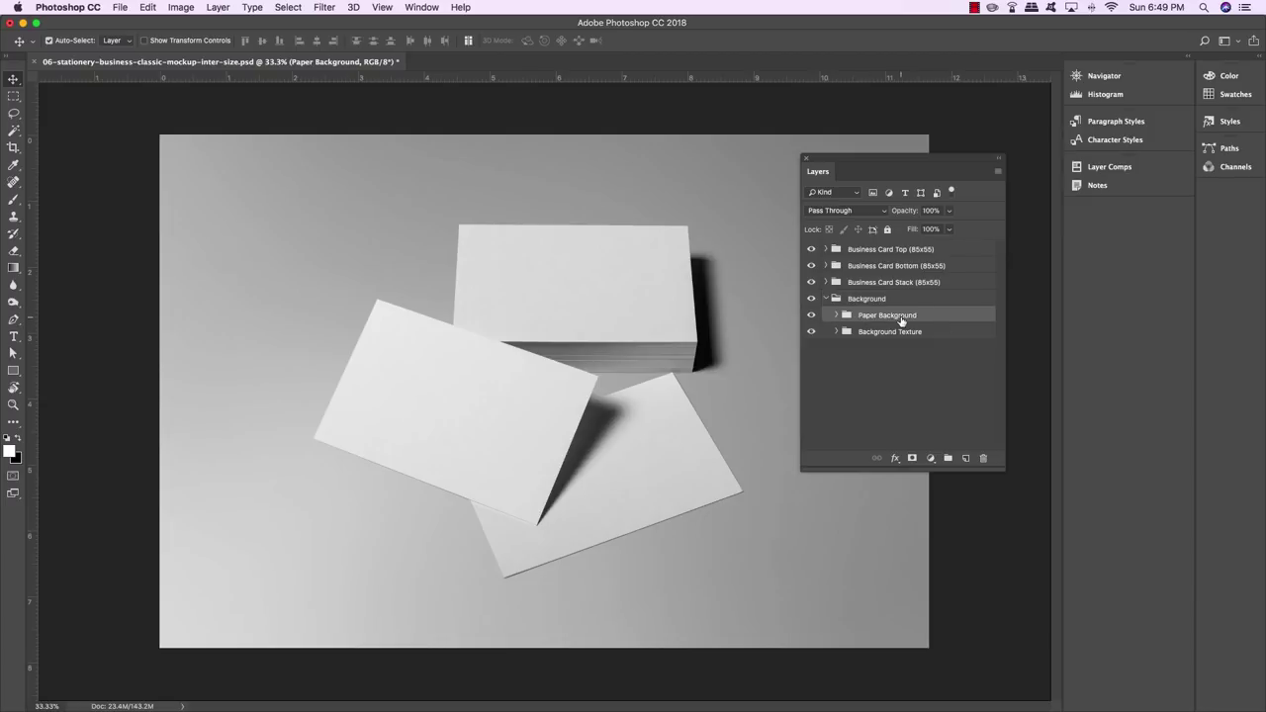
click(884, 210)
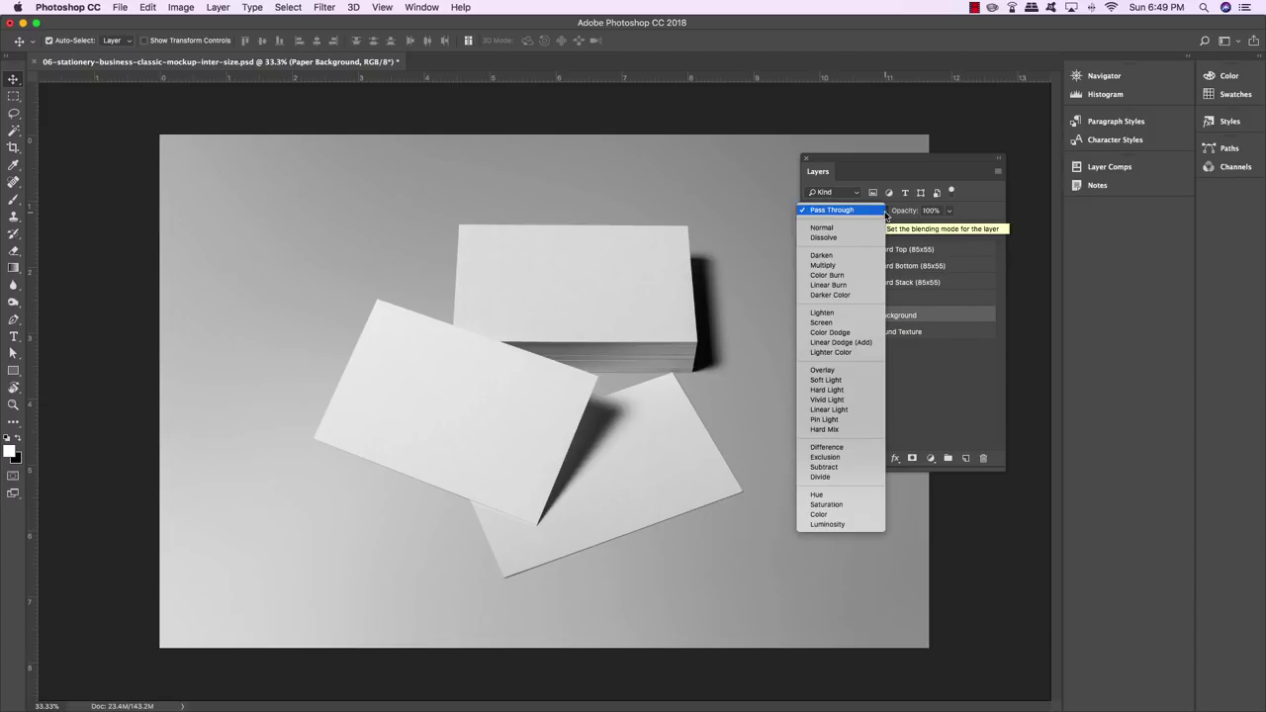
click(827, 370)
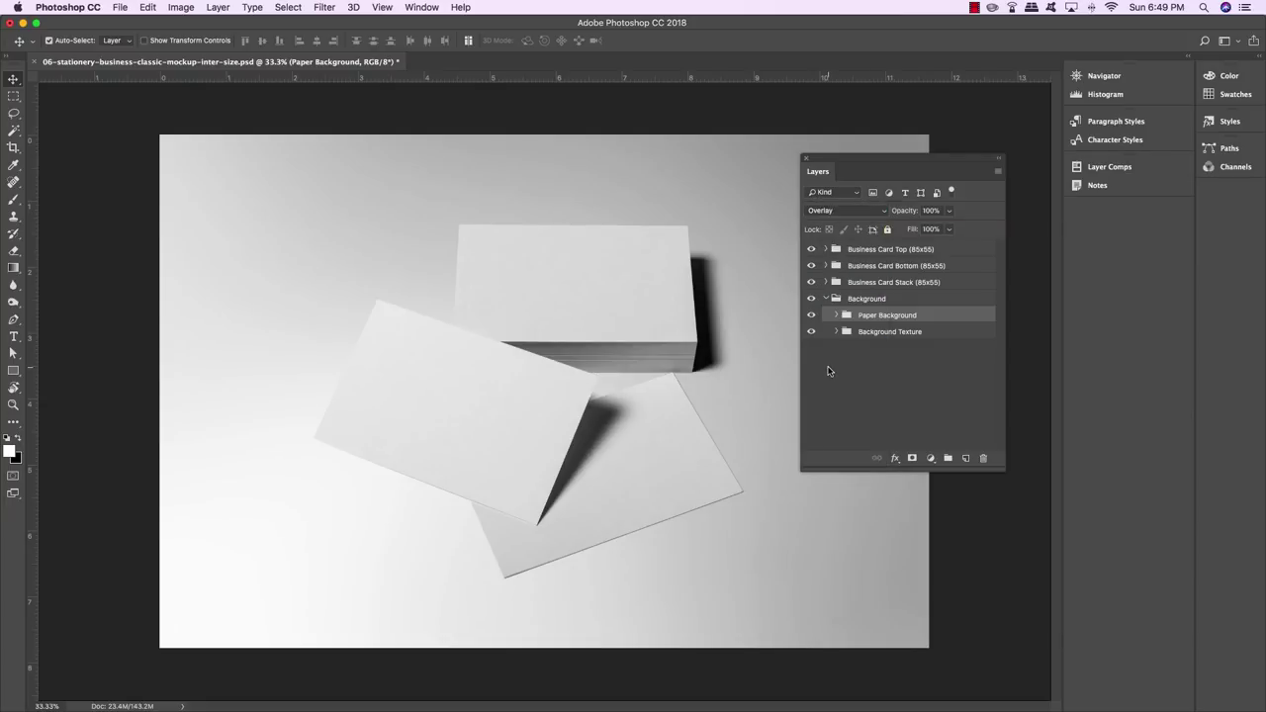
key(8)
click(934, 211)
Expand the Background Texture group and select the REPLACE BACKGROUND layer
click(927, 334)
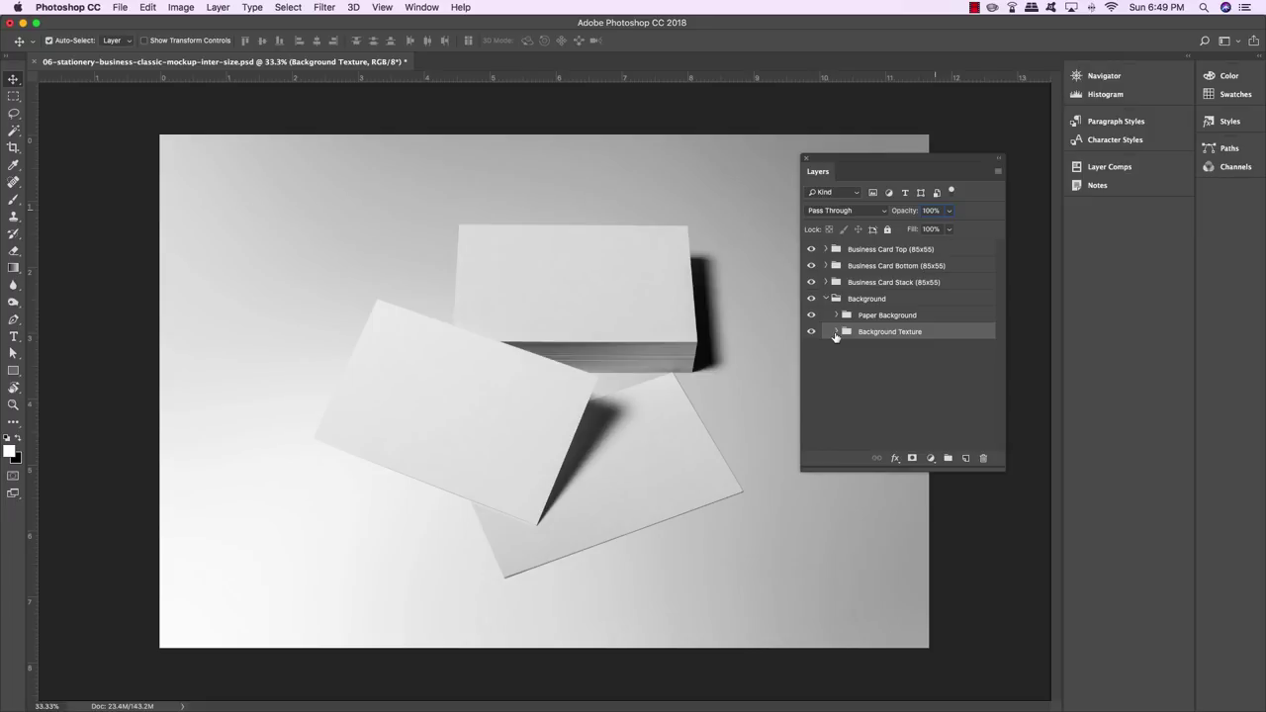
click(837, 331)
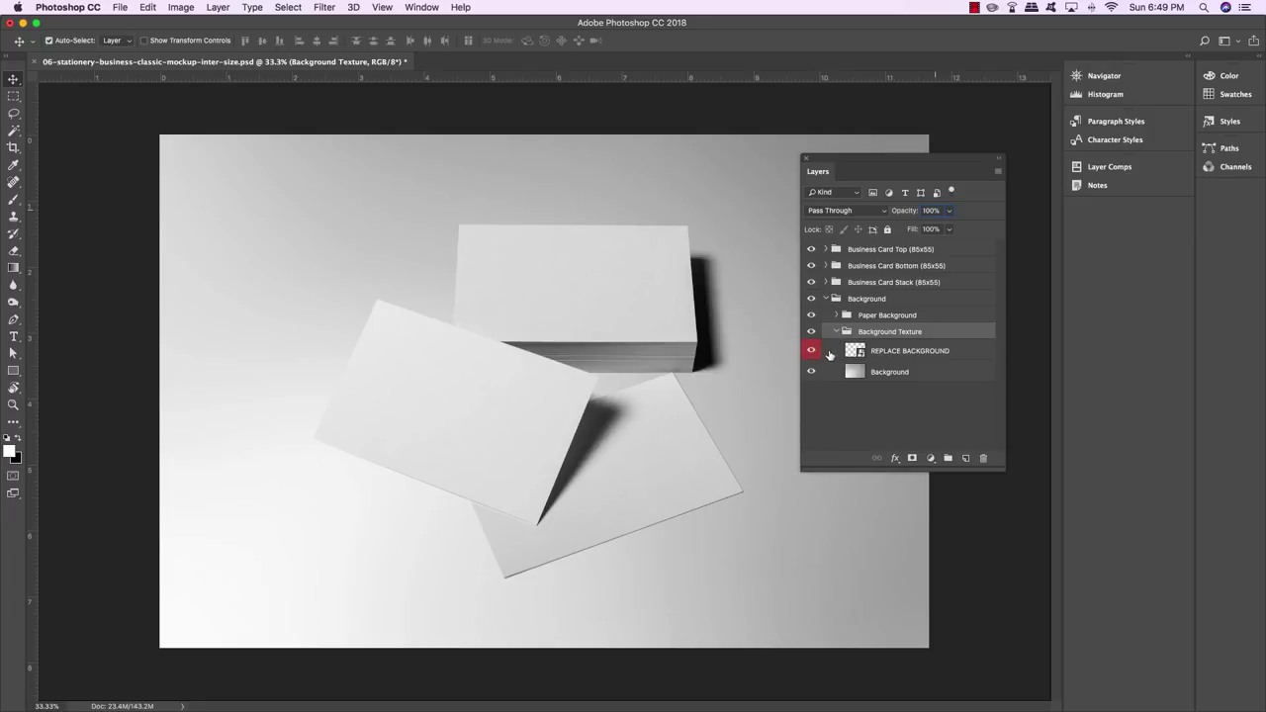
click(920, 356)
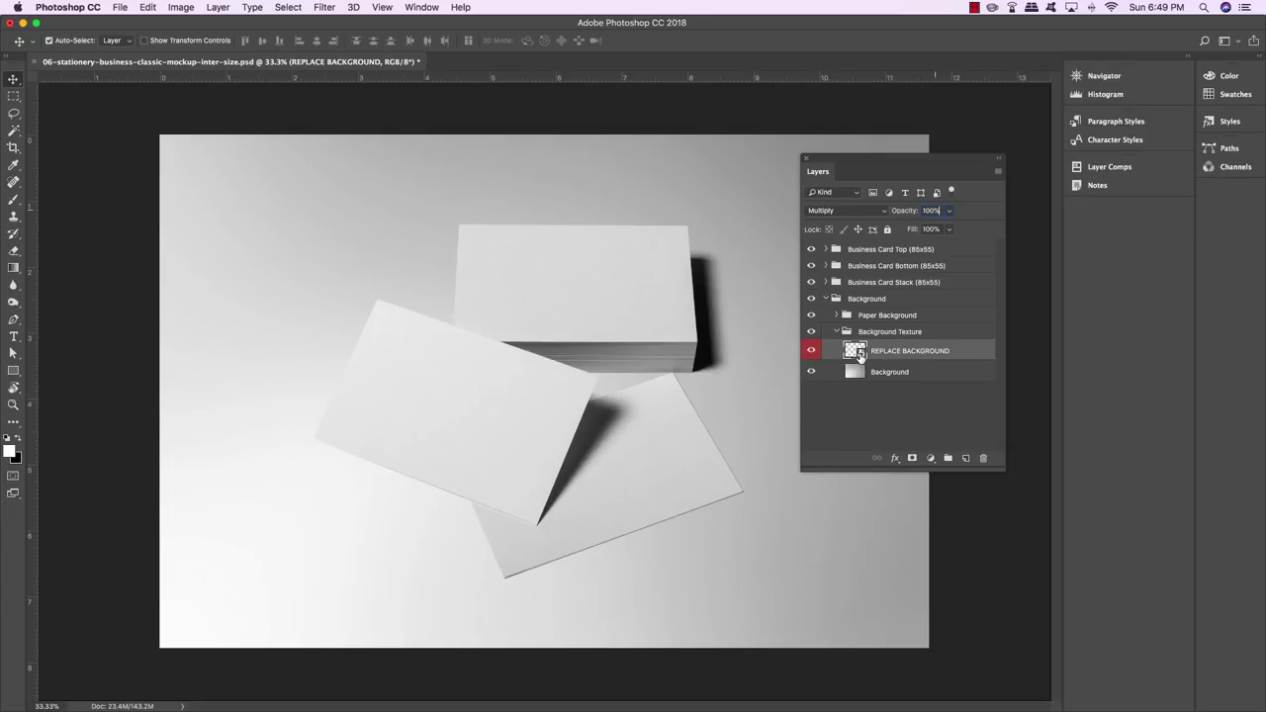
Open the REPLACE BACKGROUND smart object and place tree-2665642.jpg as an embedded image
double_click(856, 352)
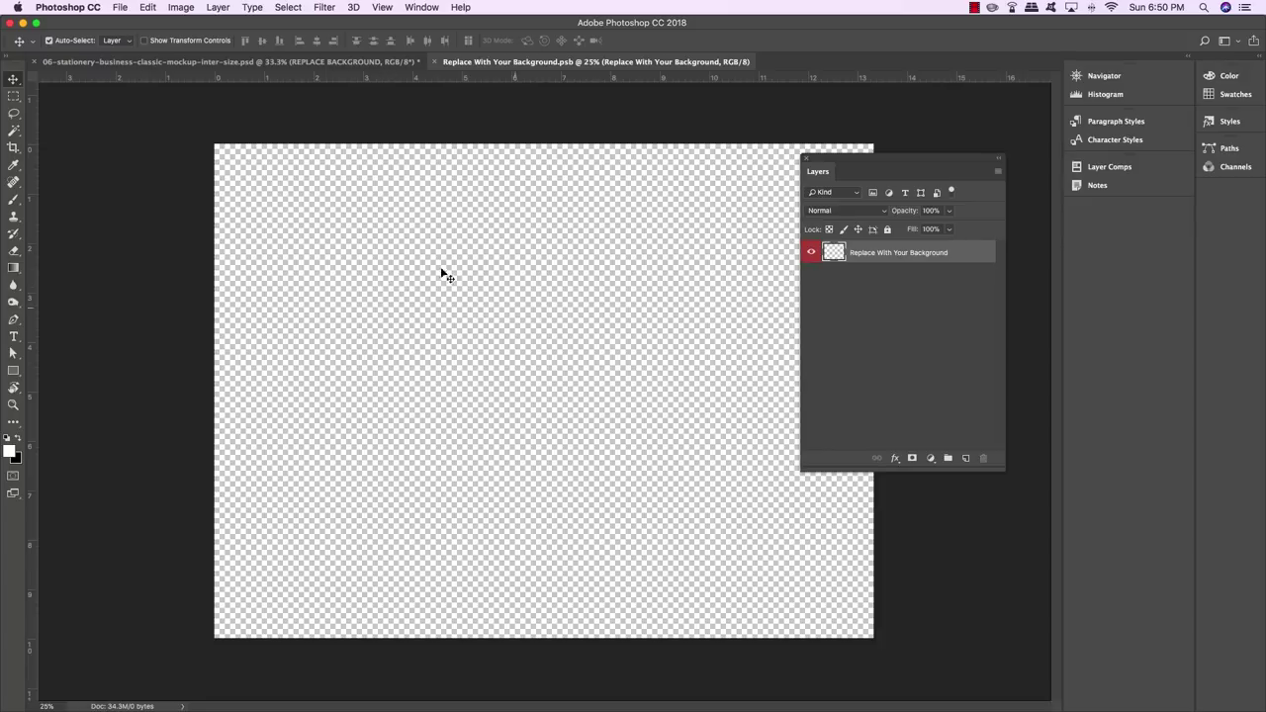
click(119, 6)
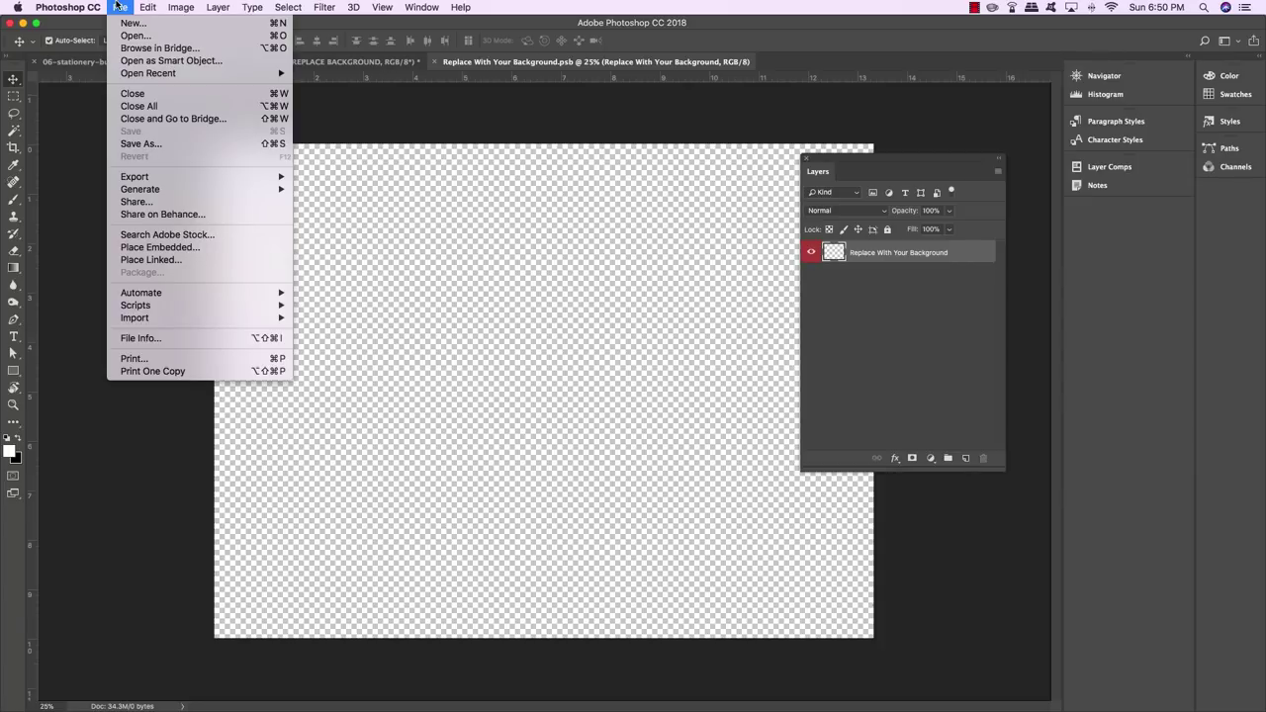
click(170, 247)
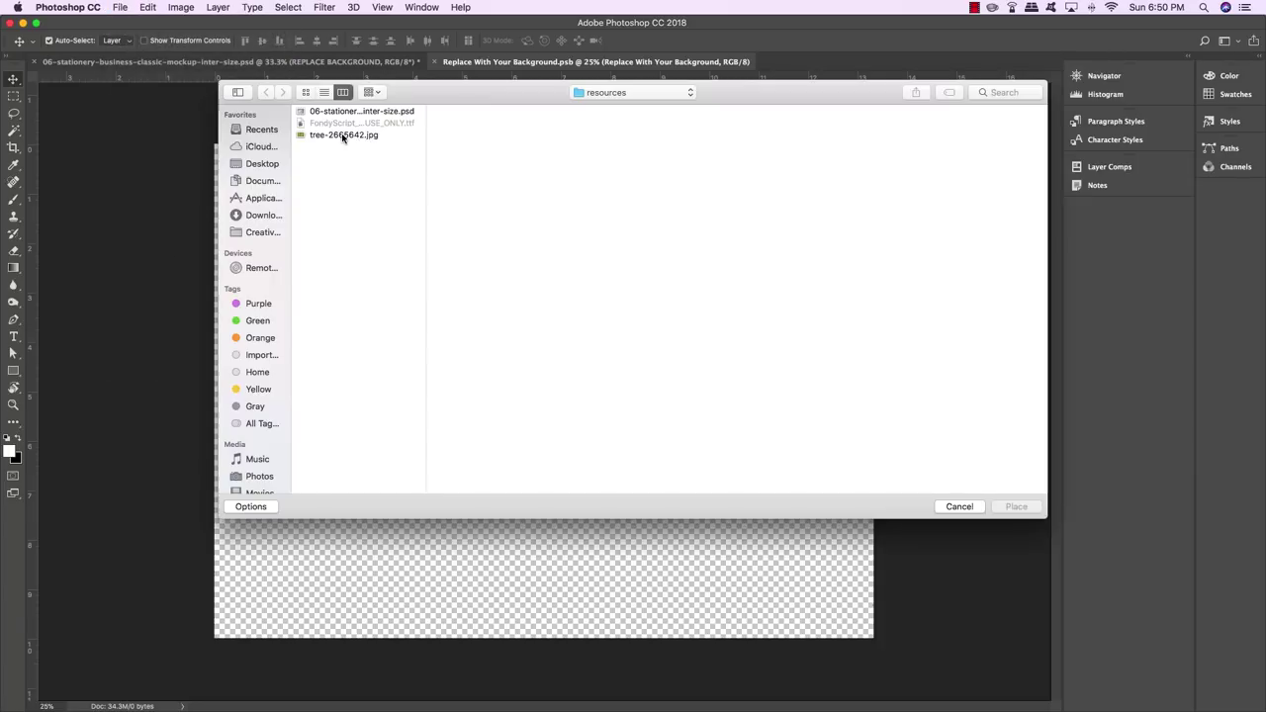
click(343, 134)
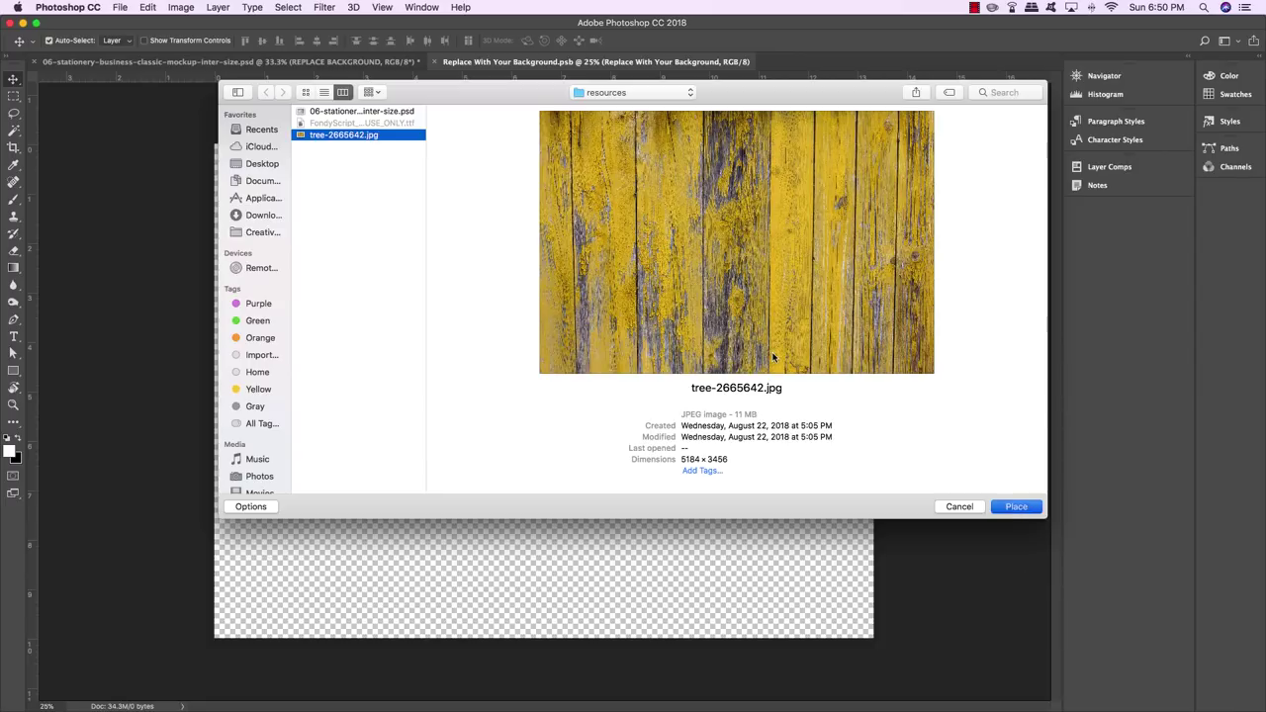
Place the wood photo, scale it to cover the whole canvas, then save and close the .psb
key(Return)
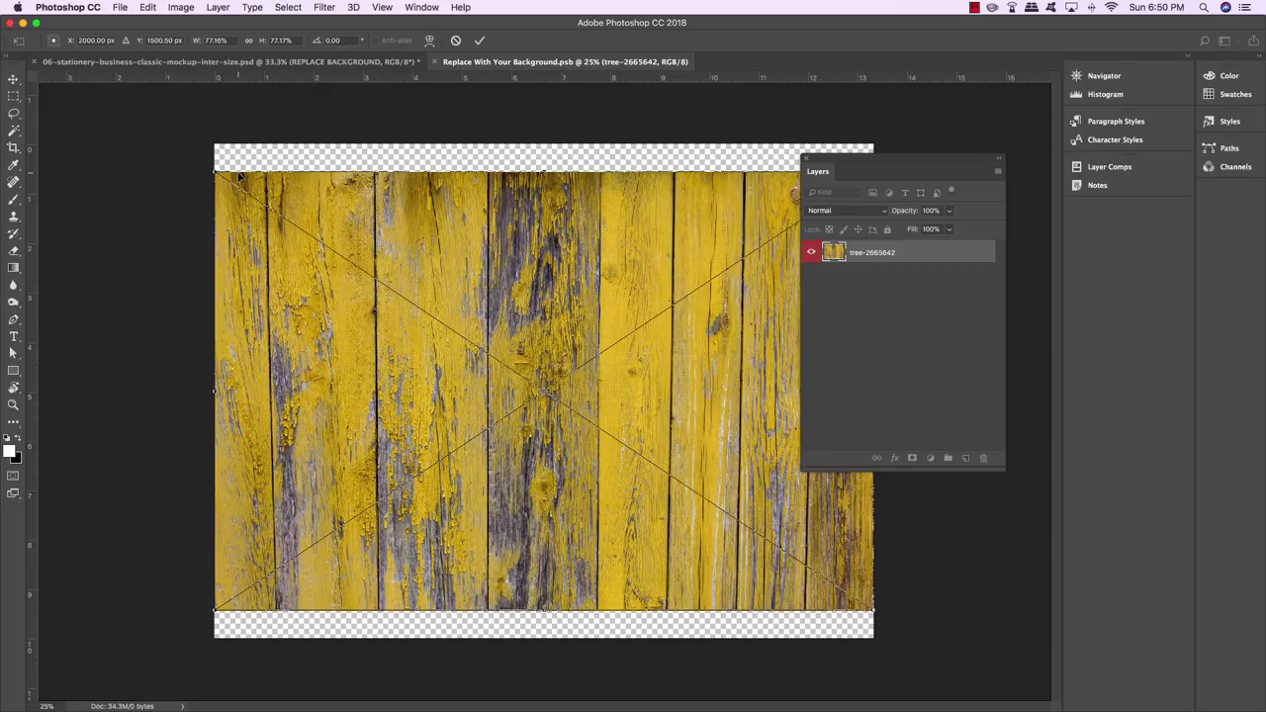
key(super+minus)
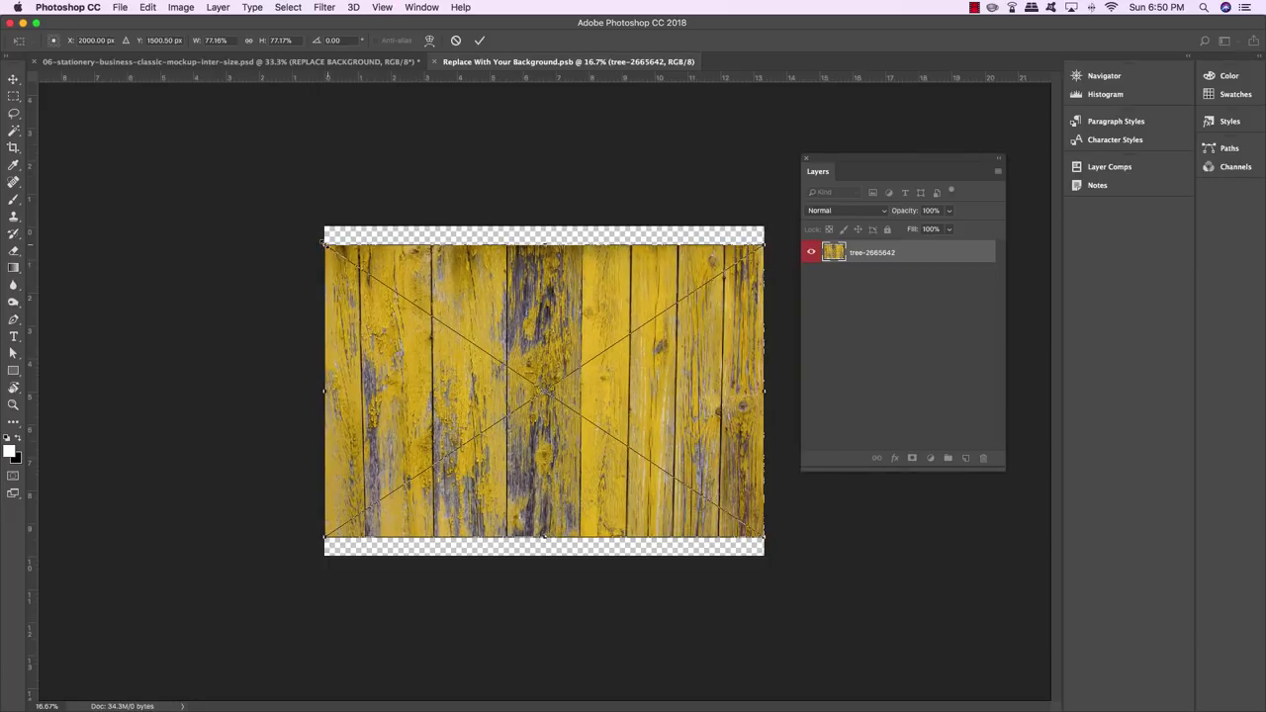
drag(322, 241, 258, 201)
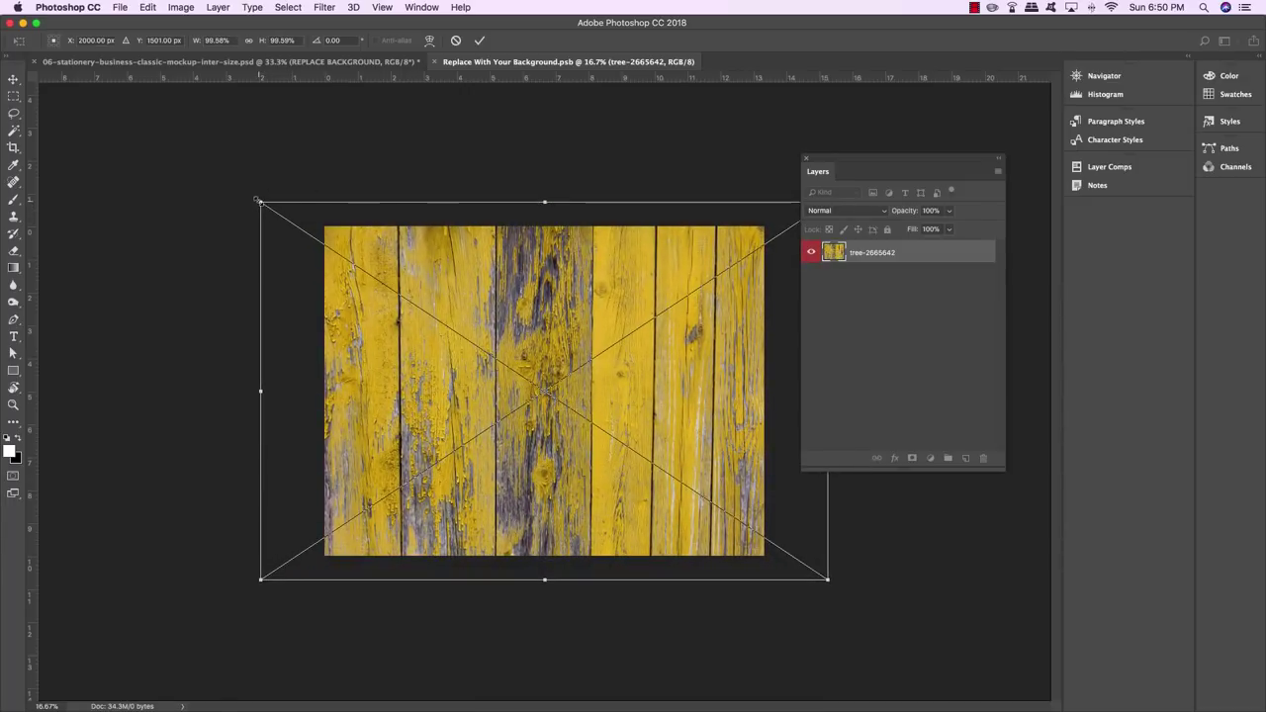
key(Return)
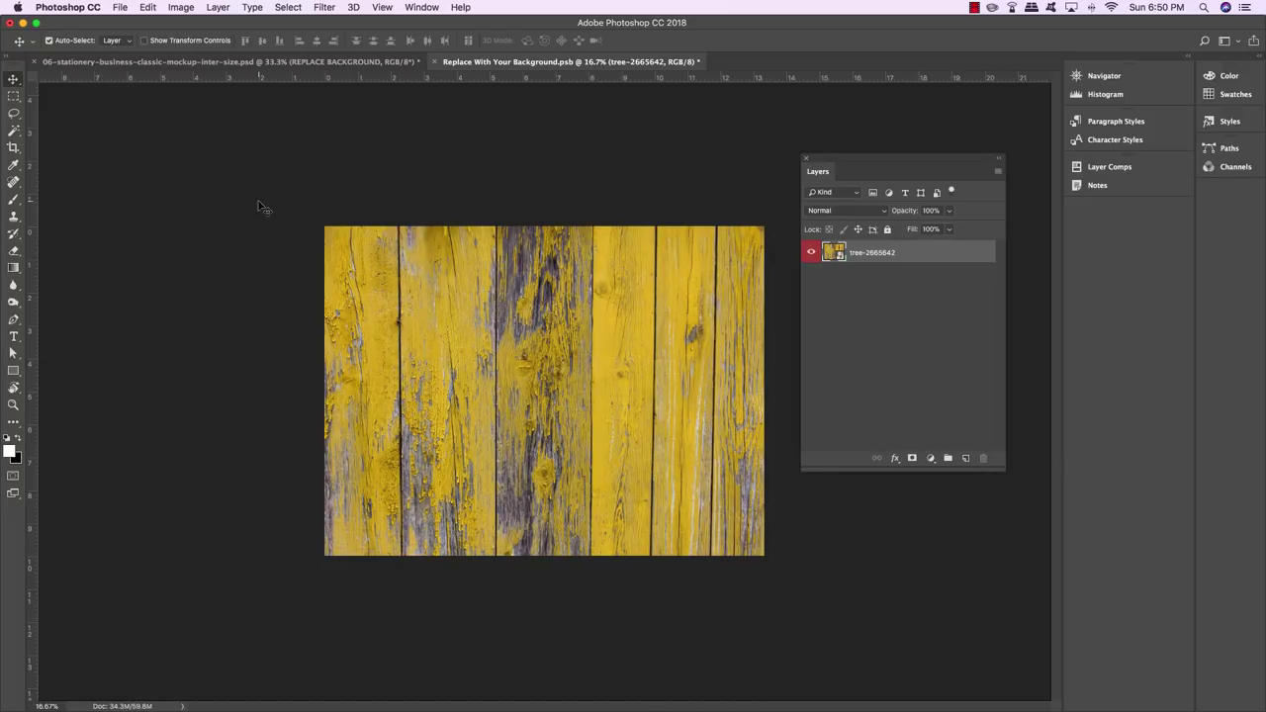
key(super+s)
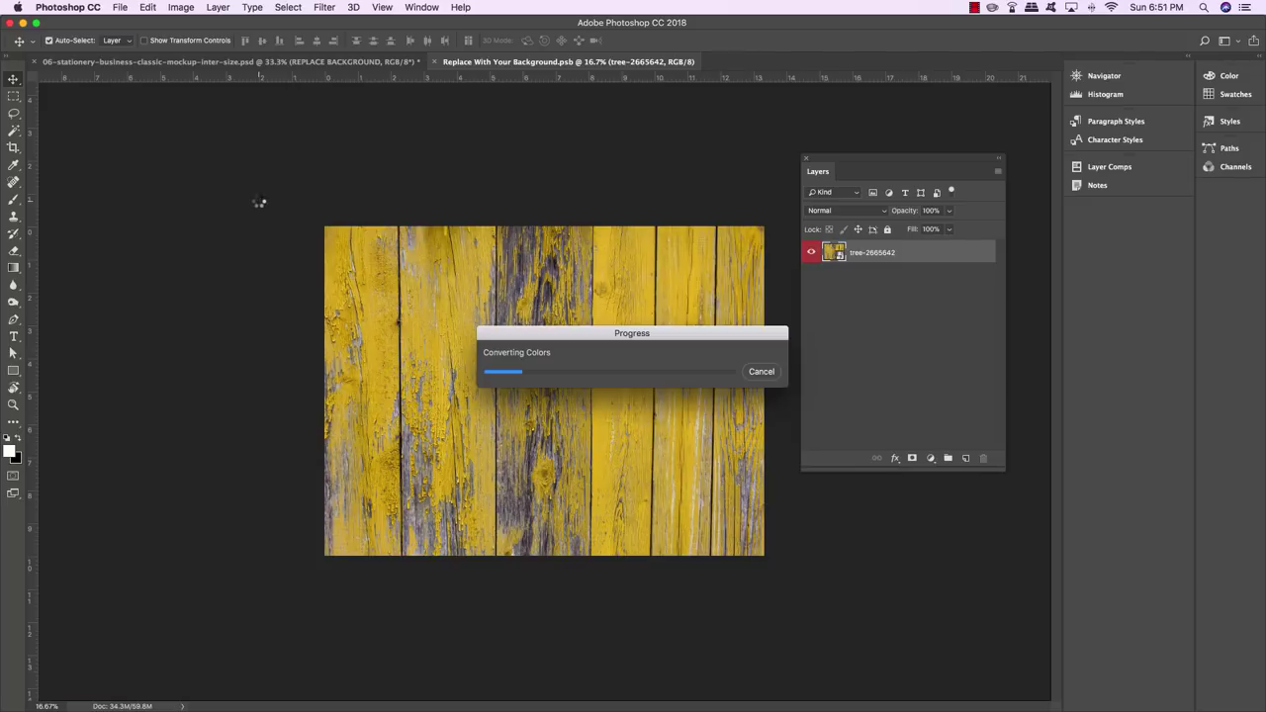
key(super+w)
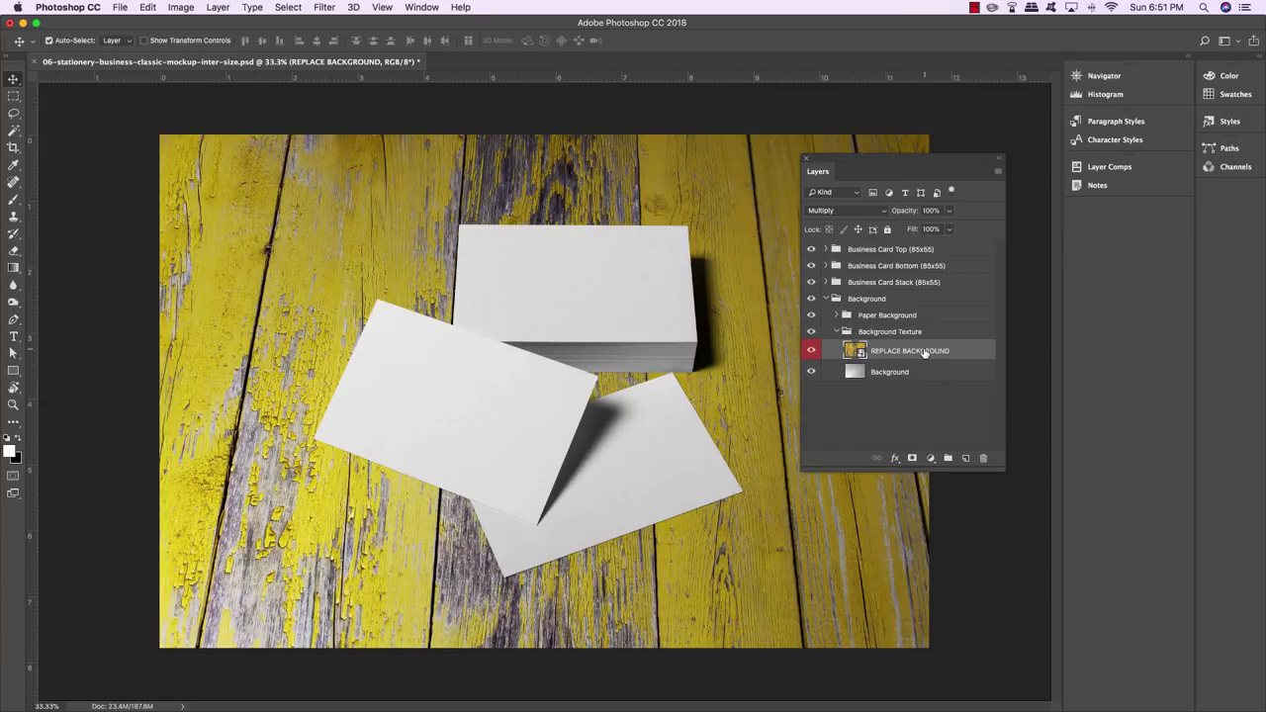
Add a Hue/Saturation adjustment with Hue +128 and Saturation -85 to tint the wood teal
click(929, 458)
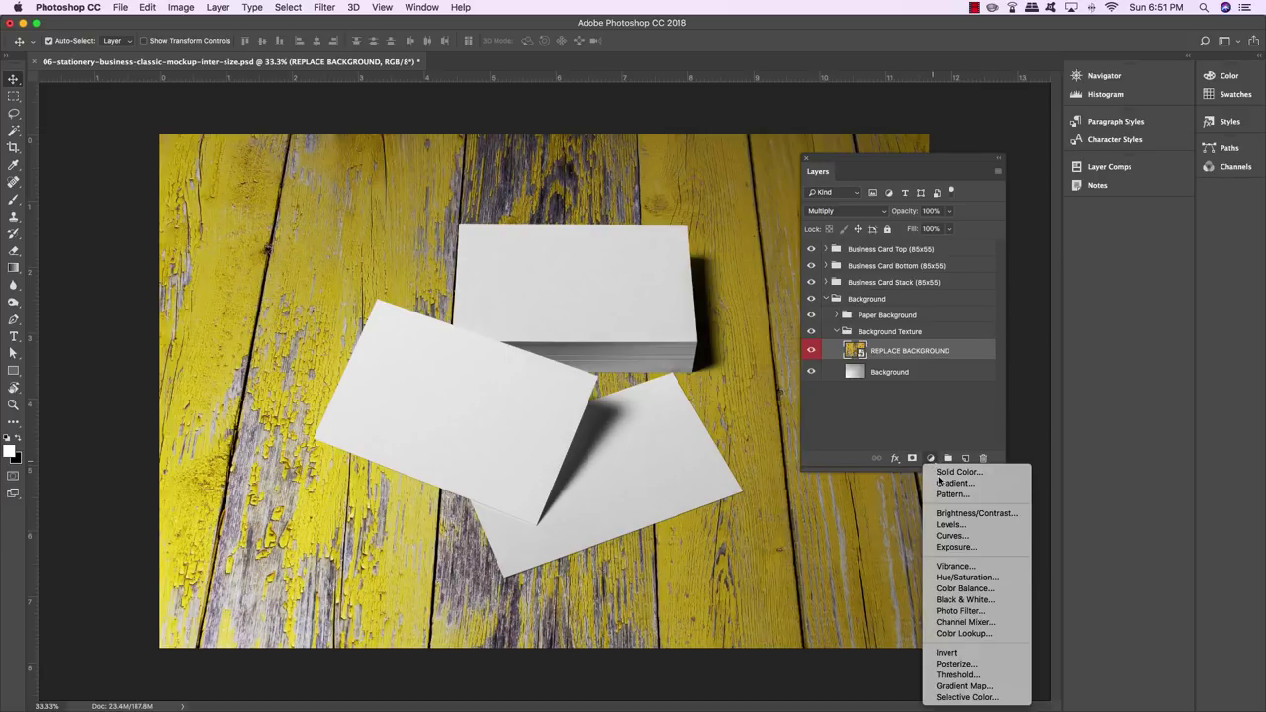
click(968, 577)
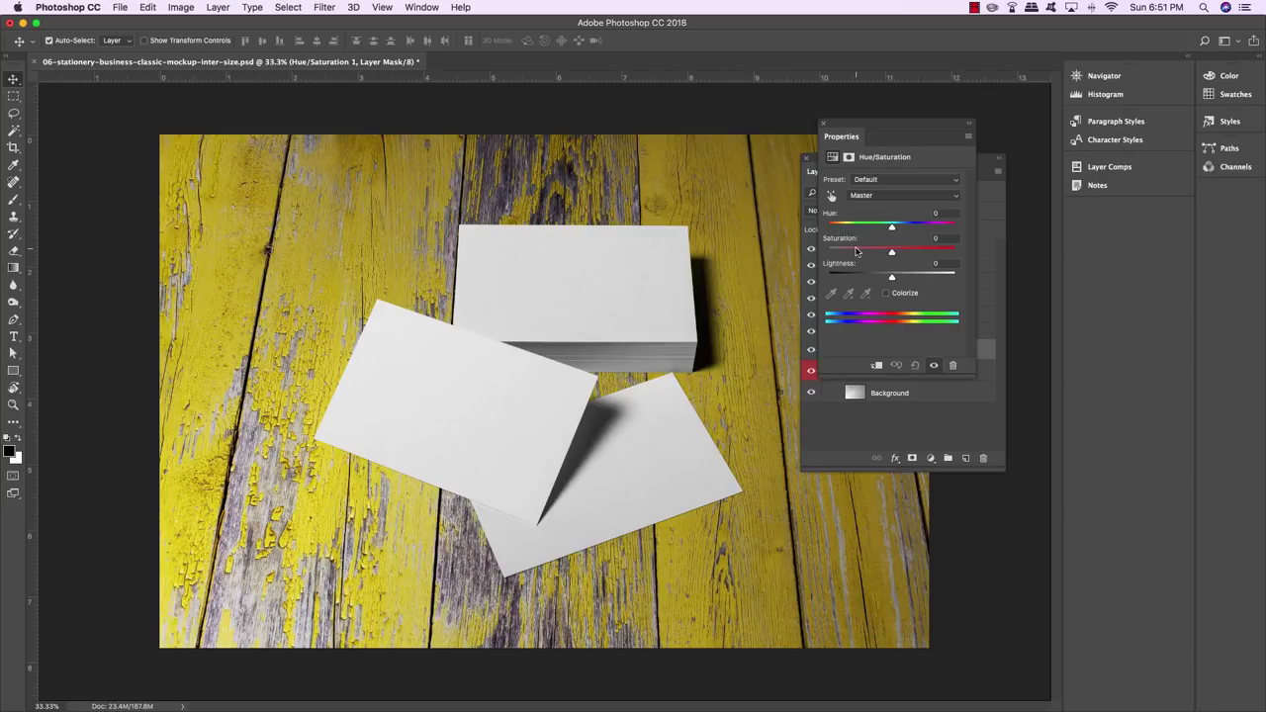
drag(891, 227, 942, 230)
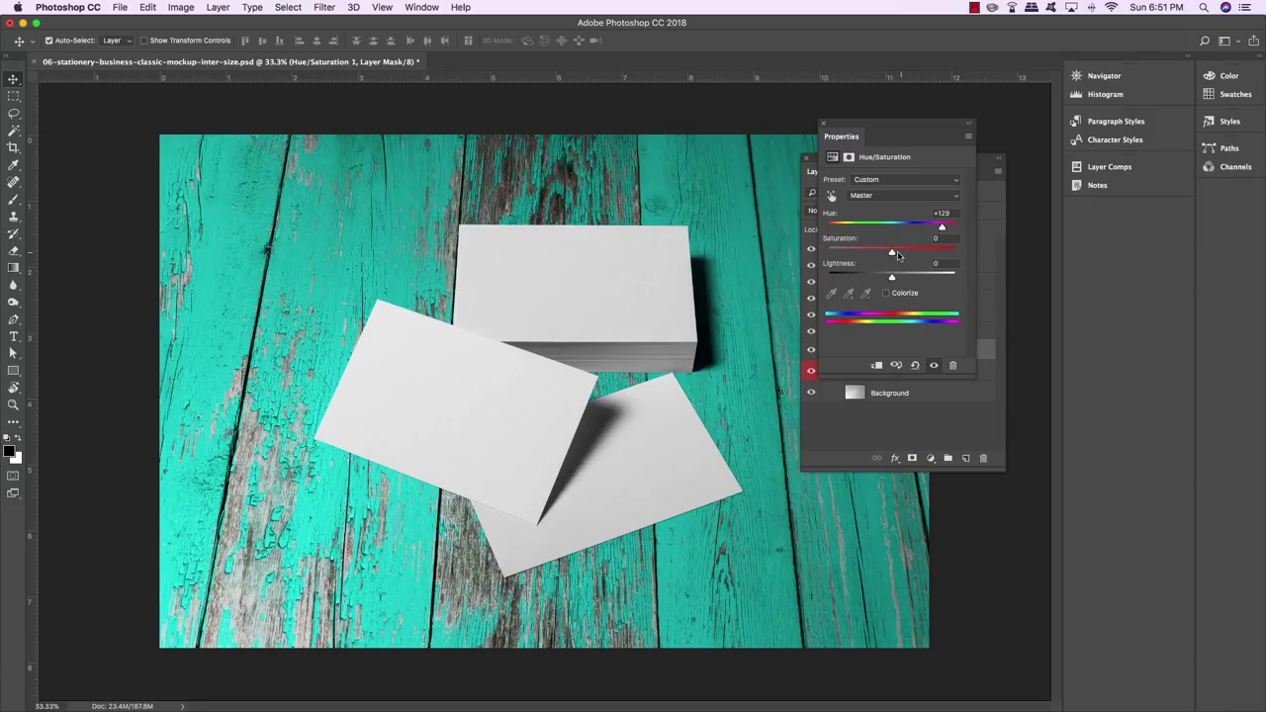
drag(890, 252, 837, 253)
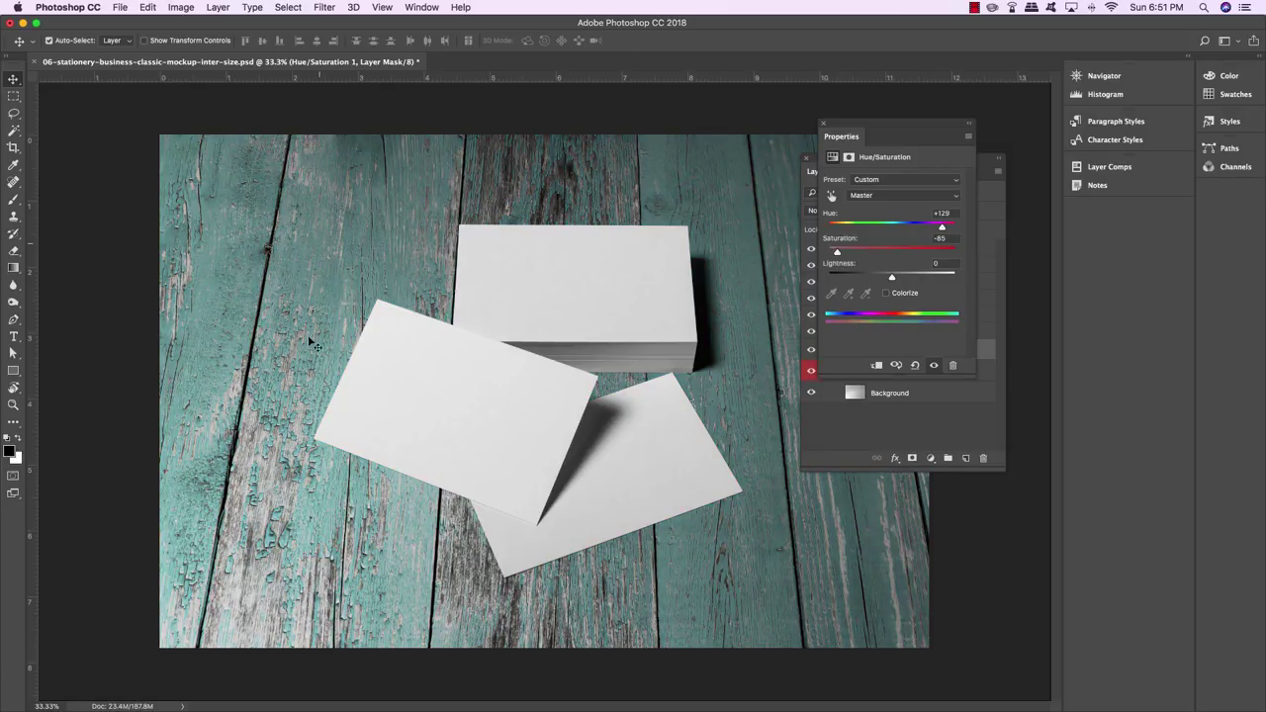
click(823, 123)
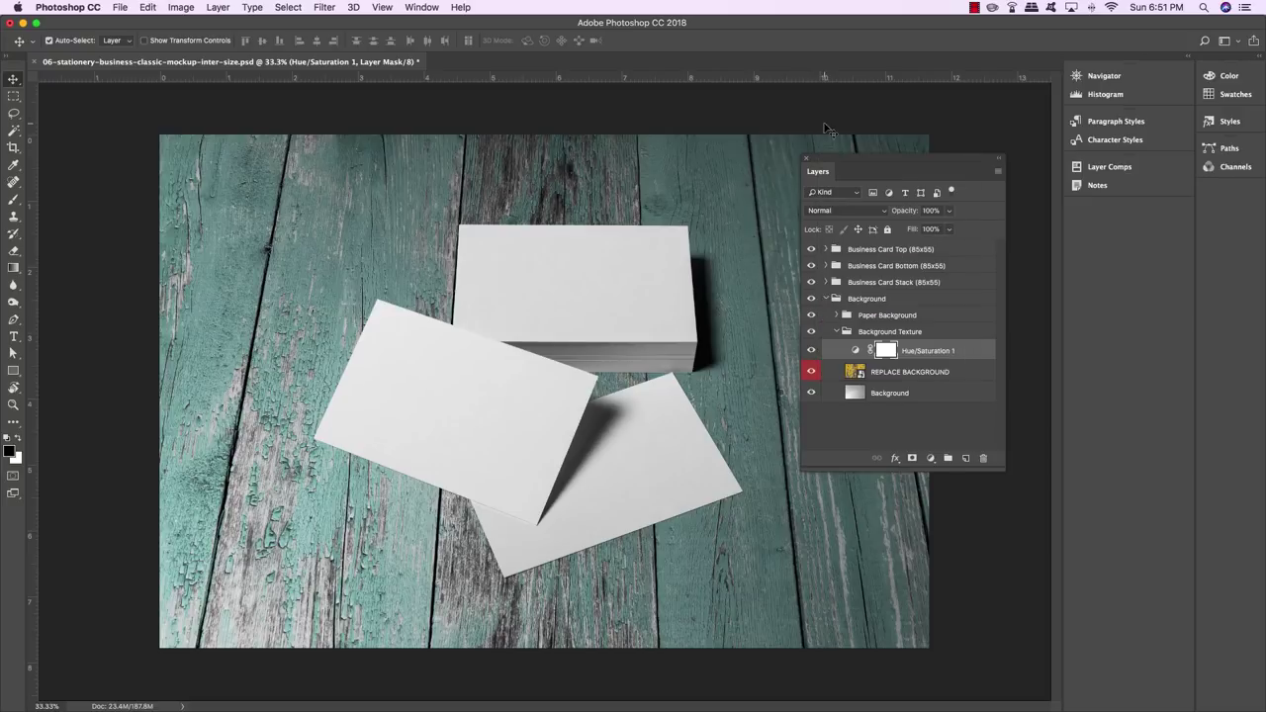
click(914, 334)
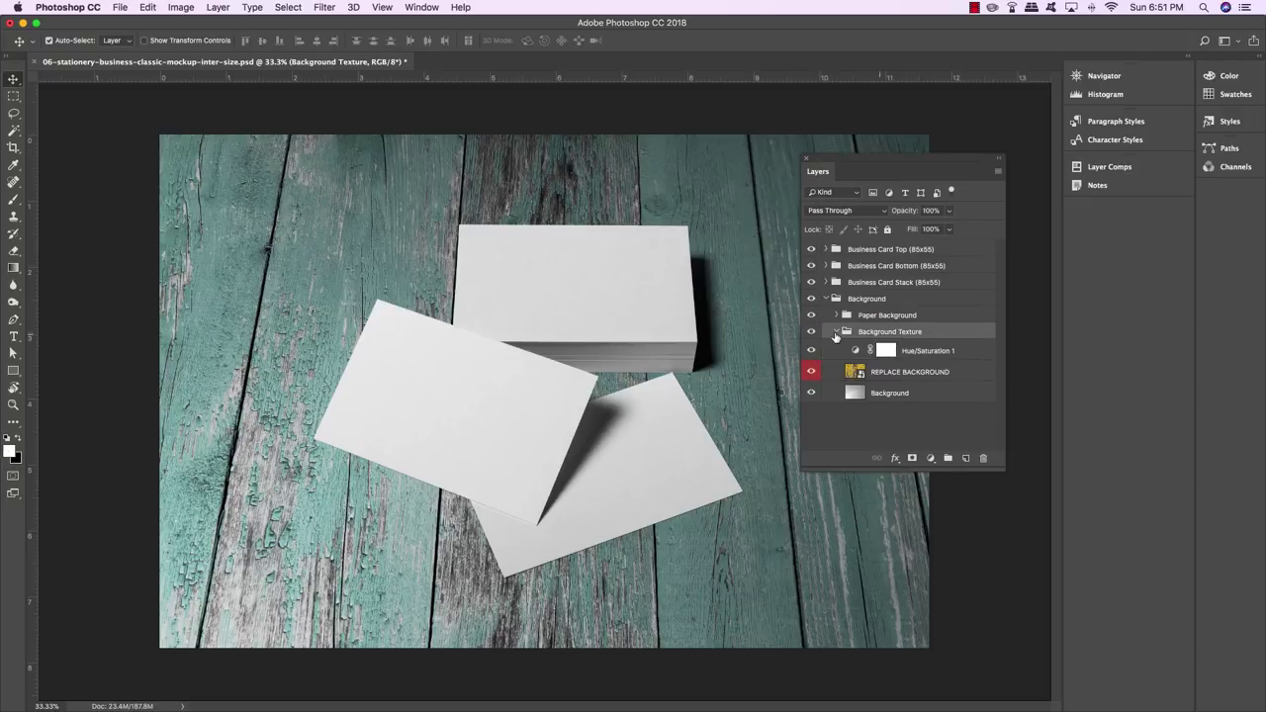
Crop the canvas inward on all sides so the cards fill more of the frame
drag(849, 163, 1015, 185)
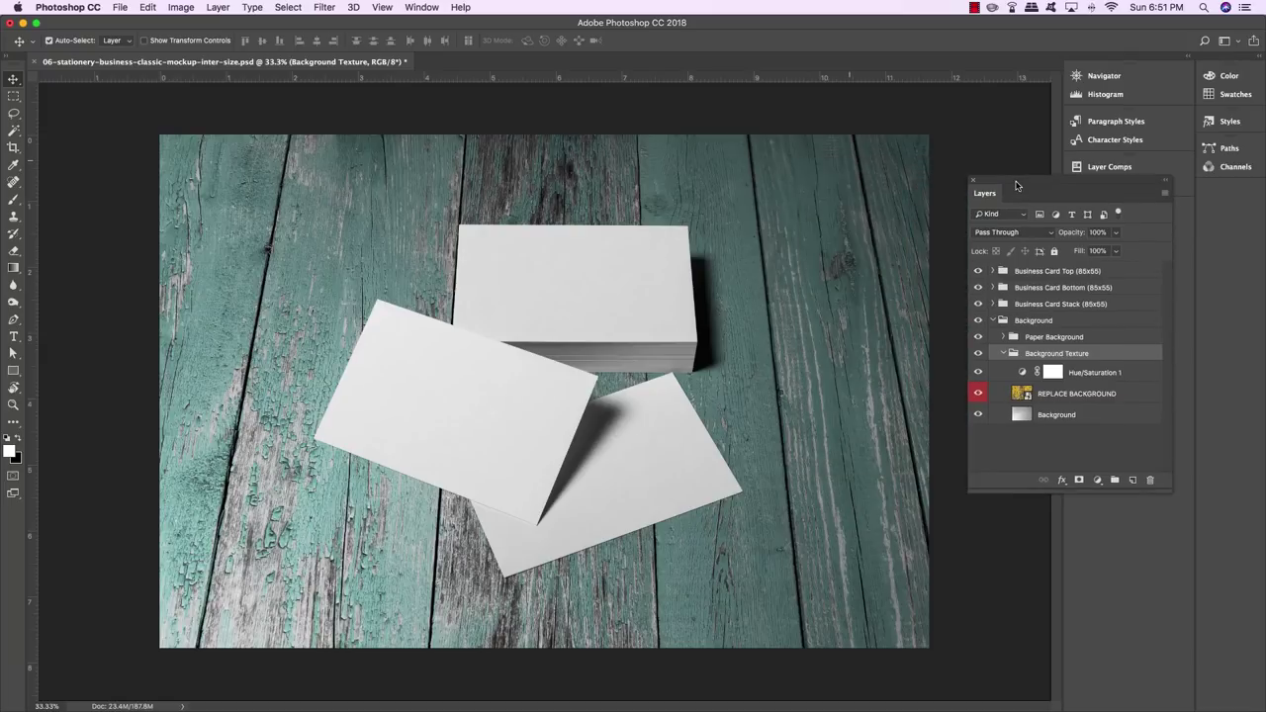
key(c)
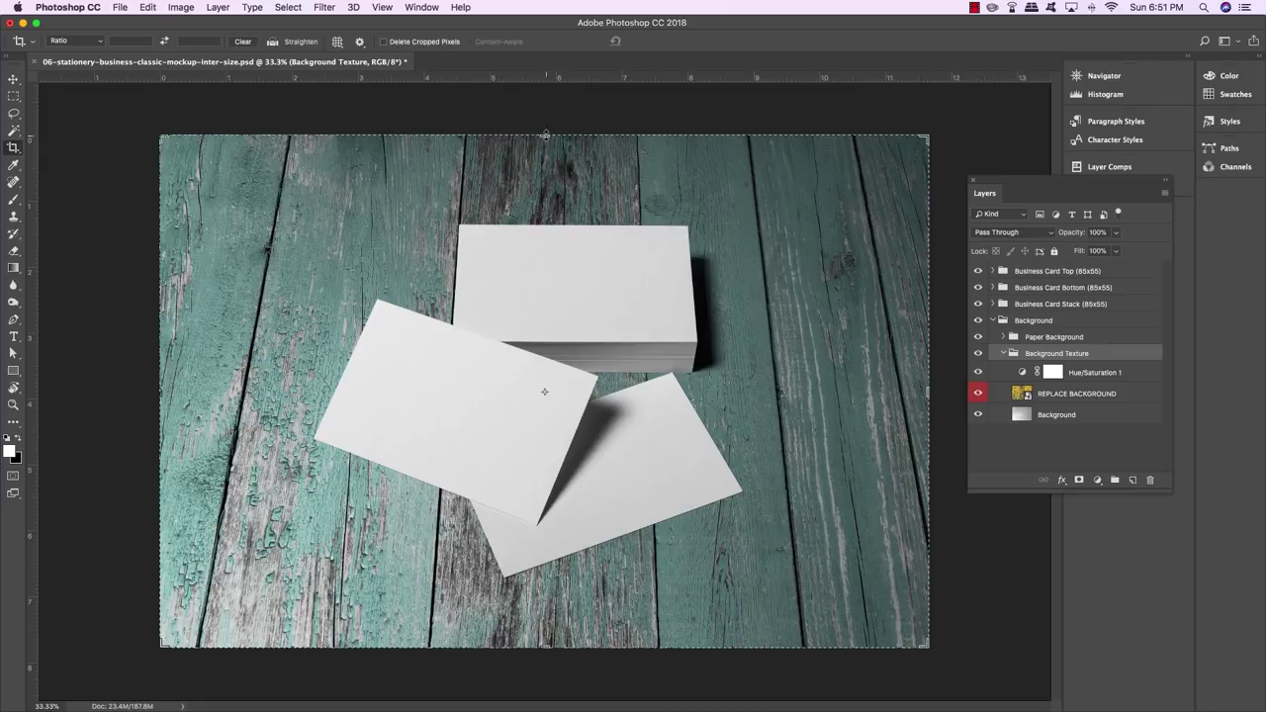
drag(545, 135, 545, 166)
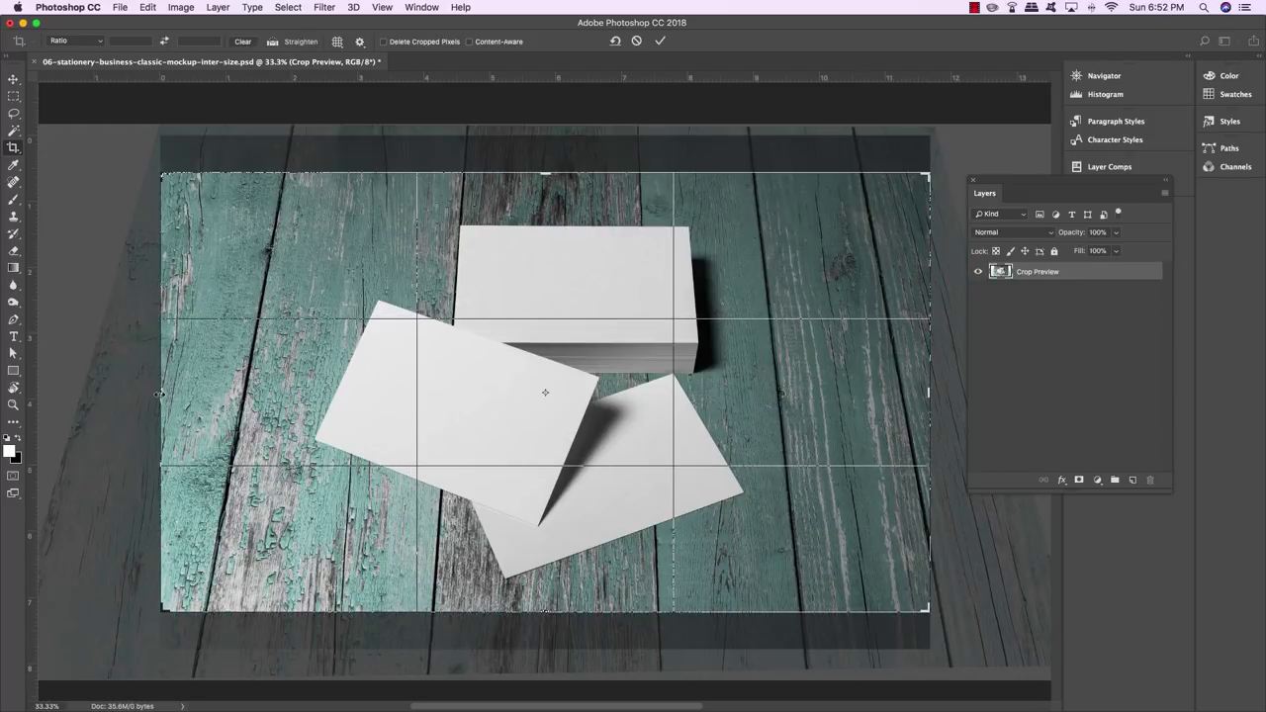
drag(161, 392, 238, 392)
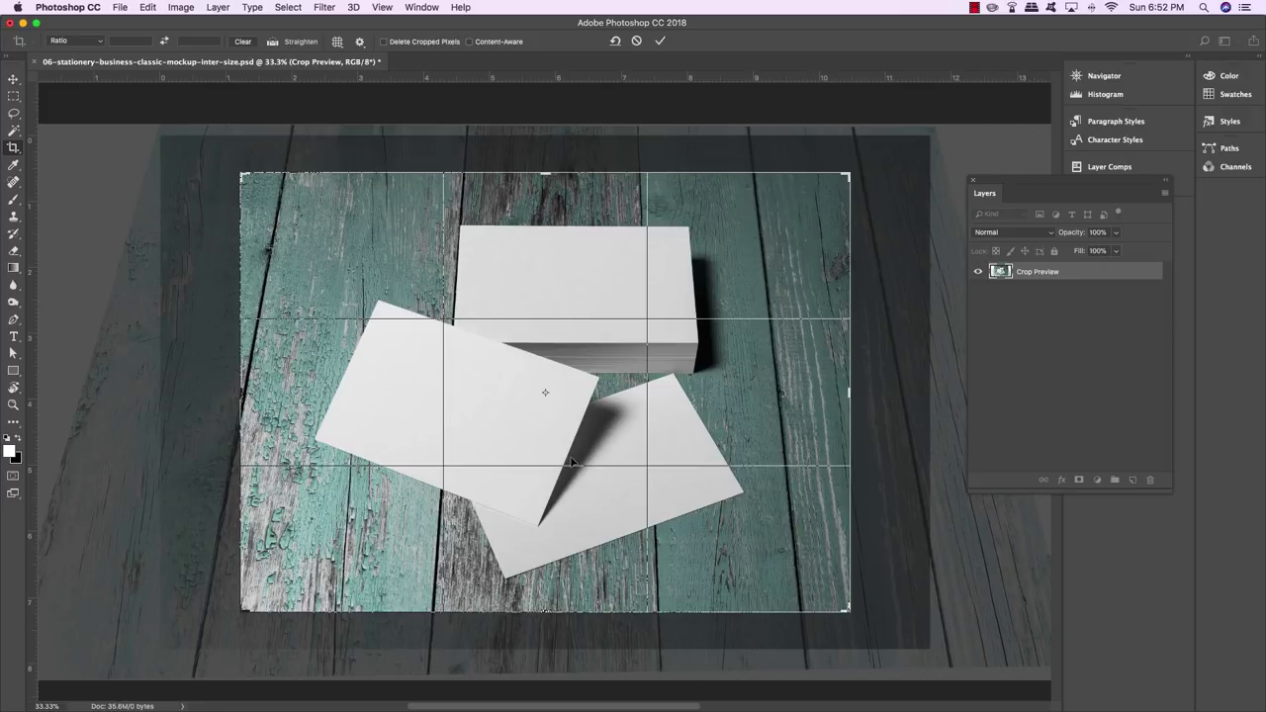
key(Return)
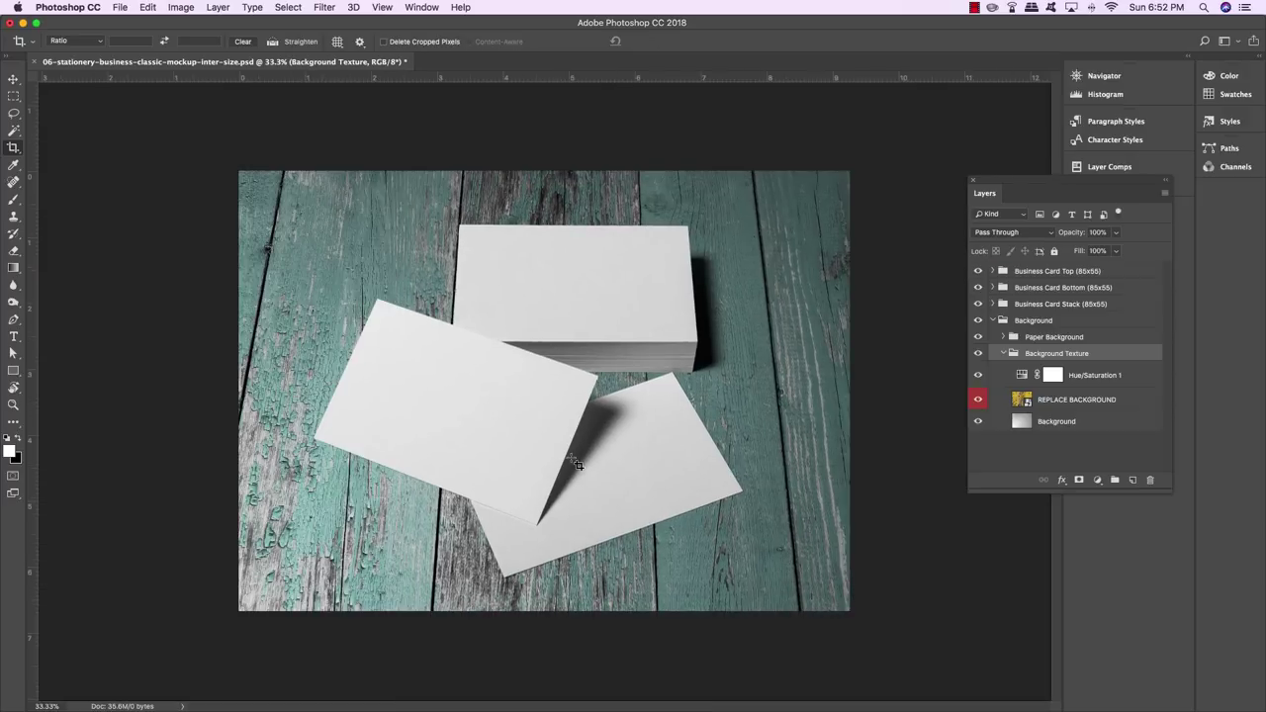
Add a new empty layer above the Hue/Saturation 1 adjustment
key(v)
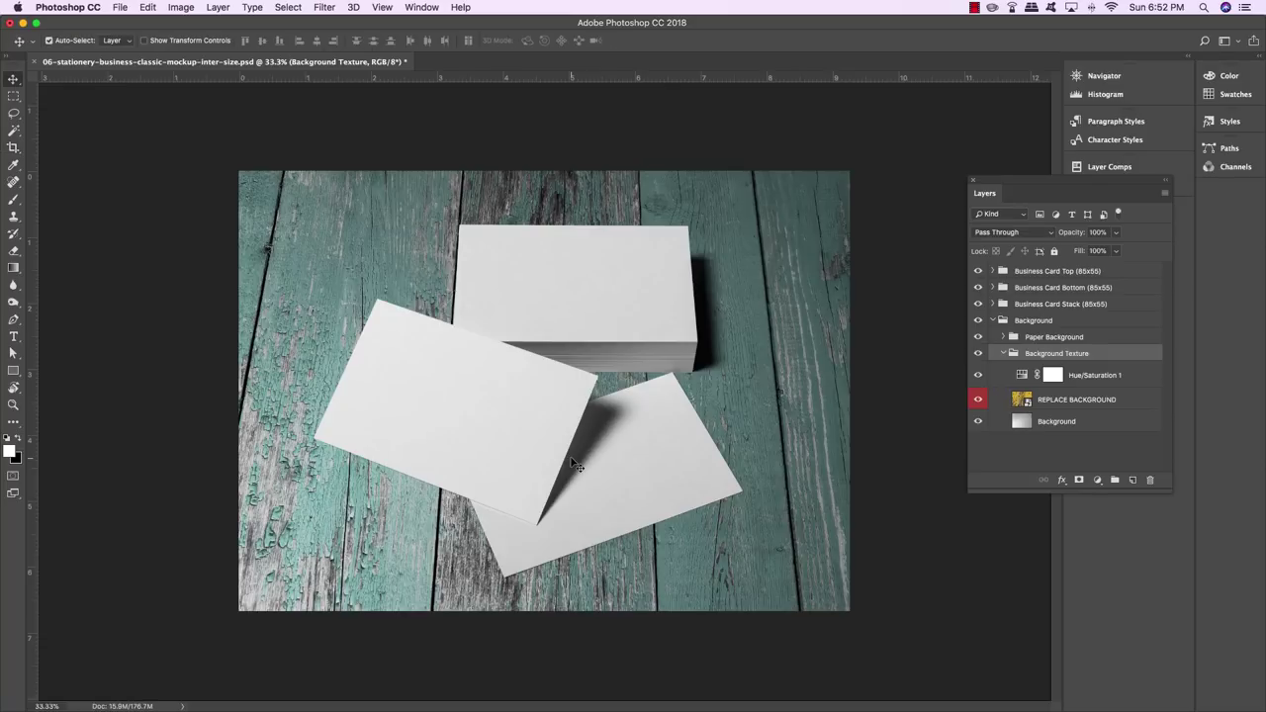
click(1004, 378)
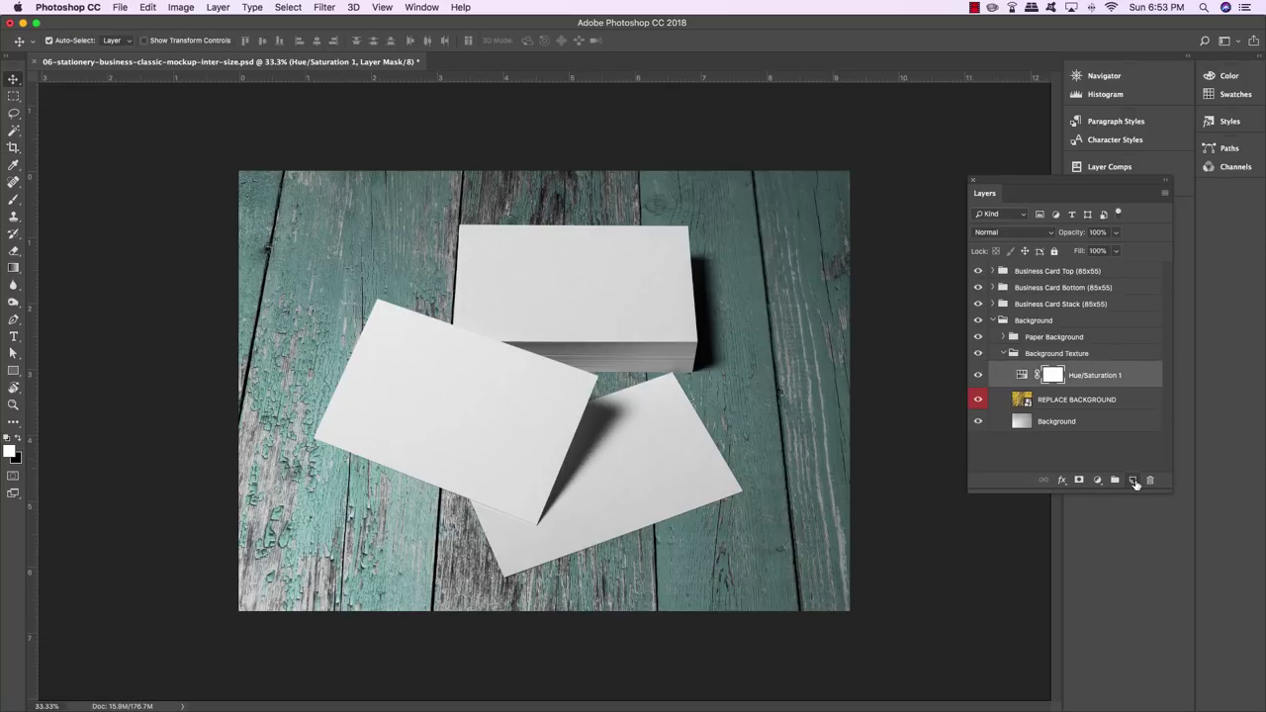
click(1133, 481)
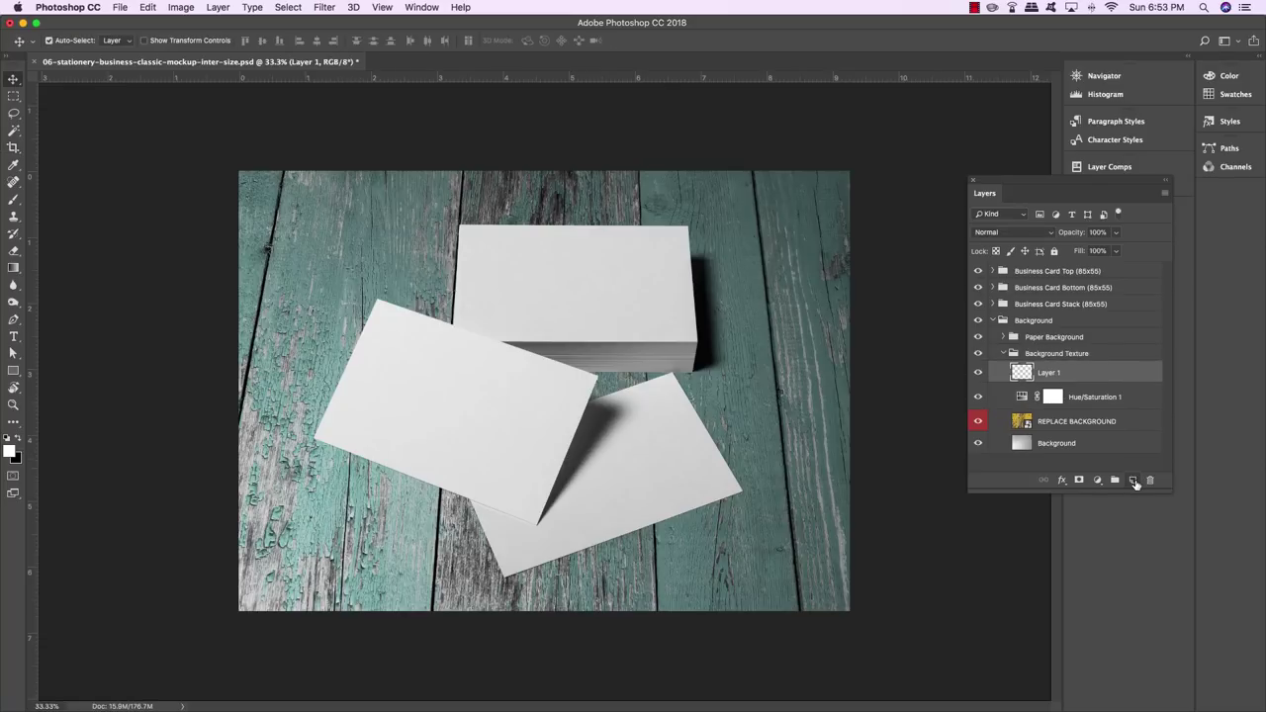
Set the foreground colour to teal 5A7E75 for the Gradient tool and check the gradient
key(g)
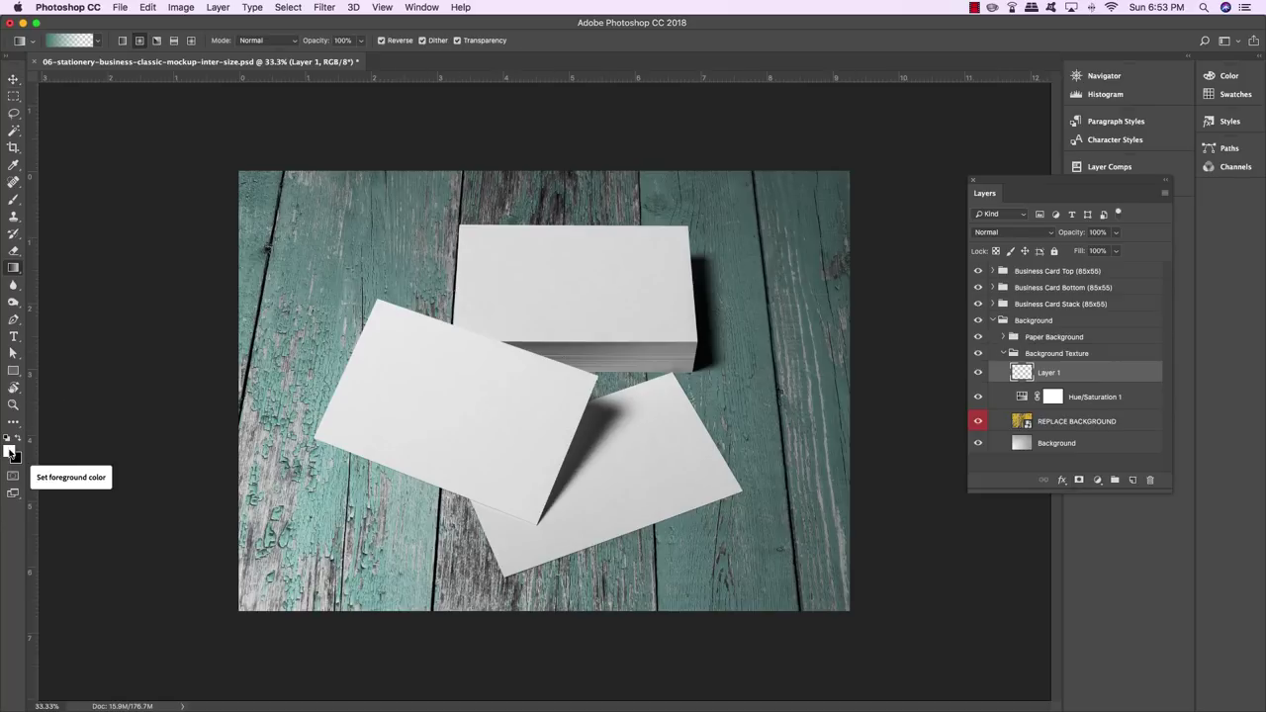
click(9, 450)
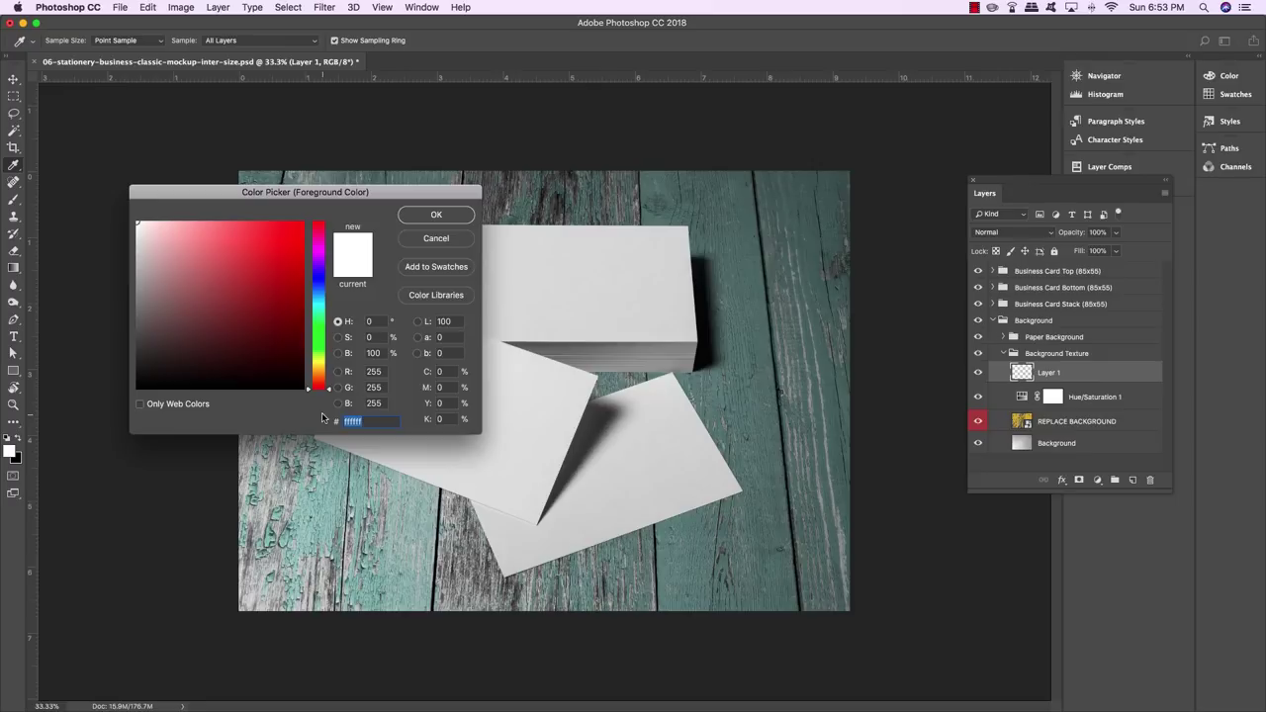
text(5A)
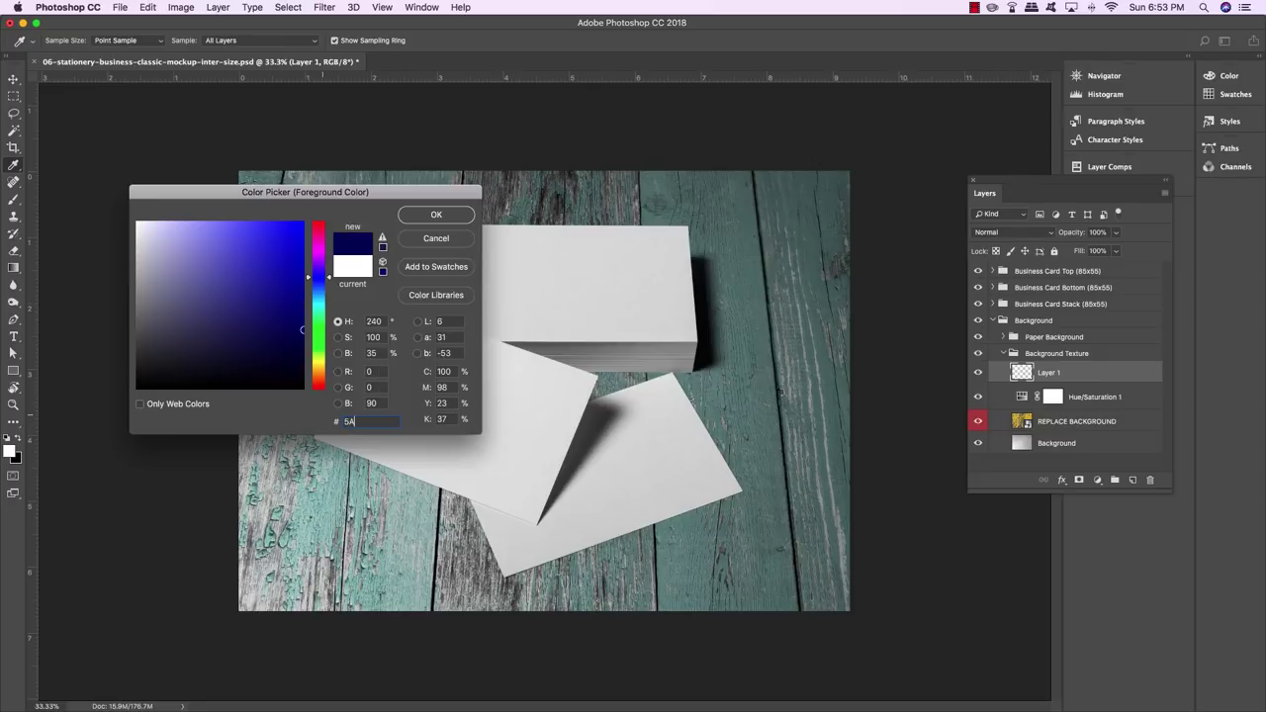
text(7E75)
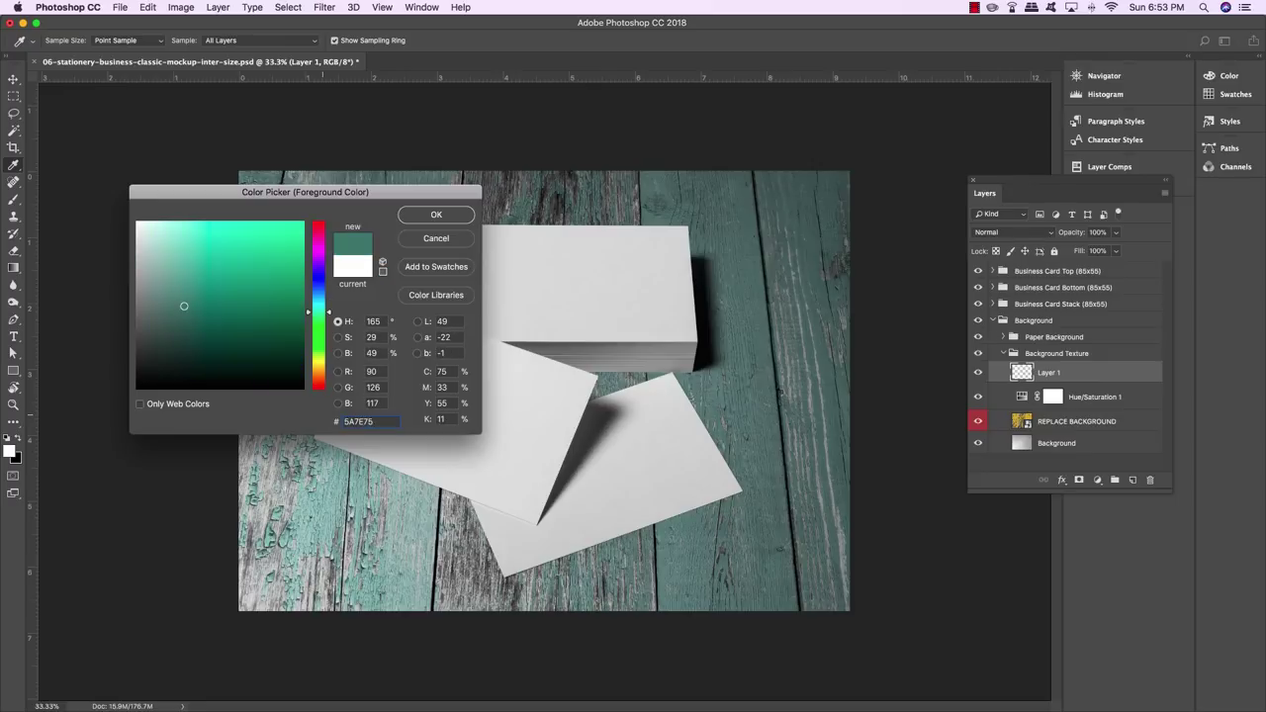
click(436, 214)
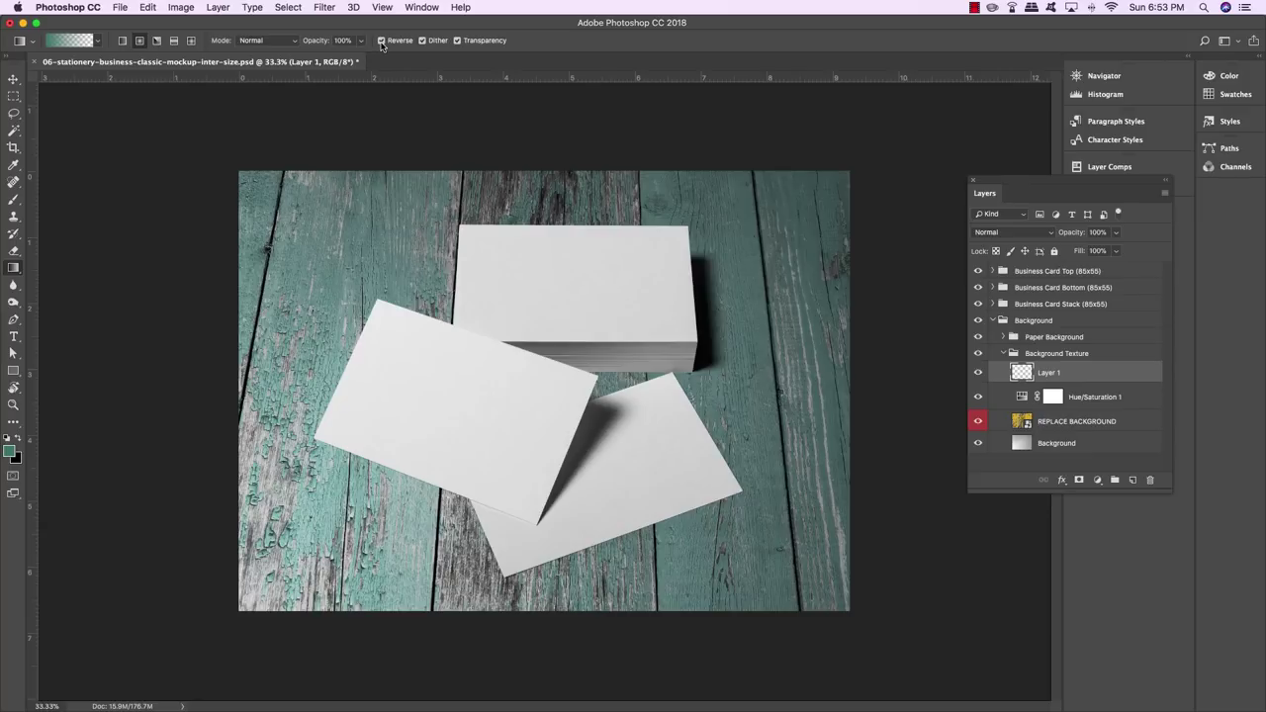
click(73, 40)
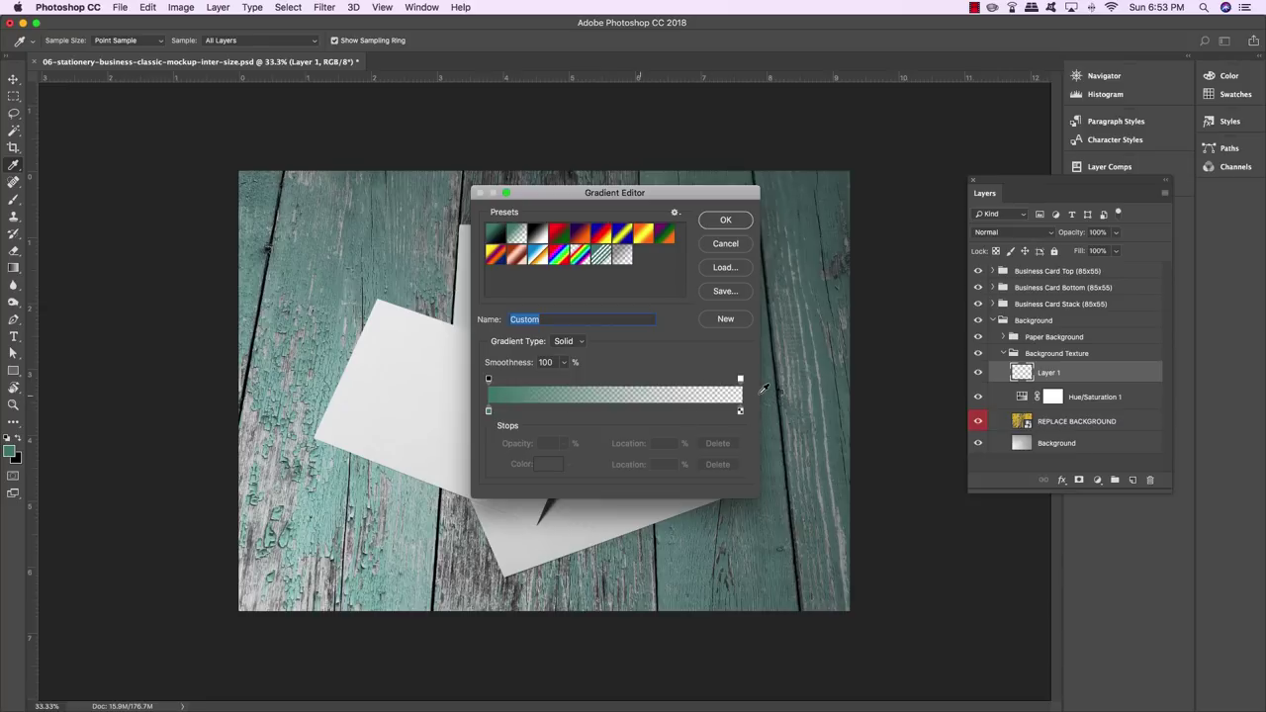
click(723, 220)
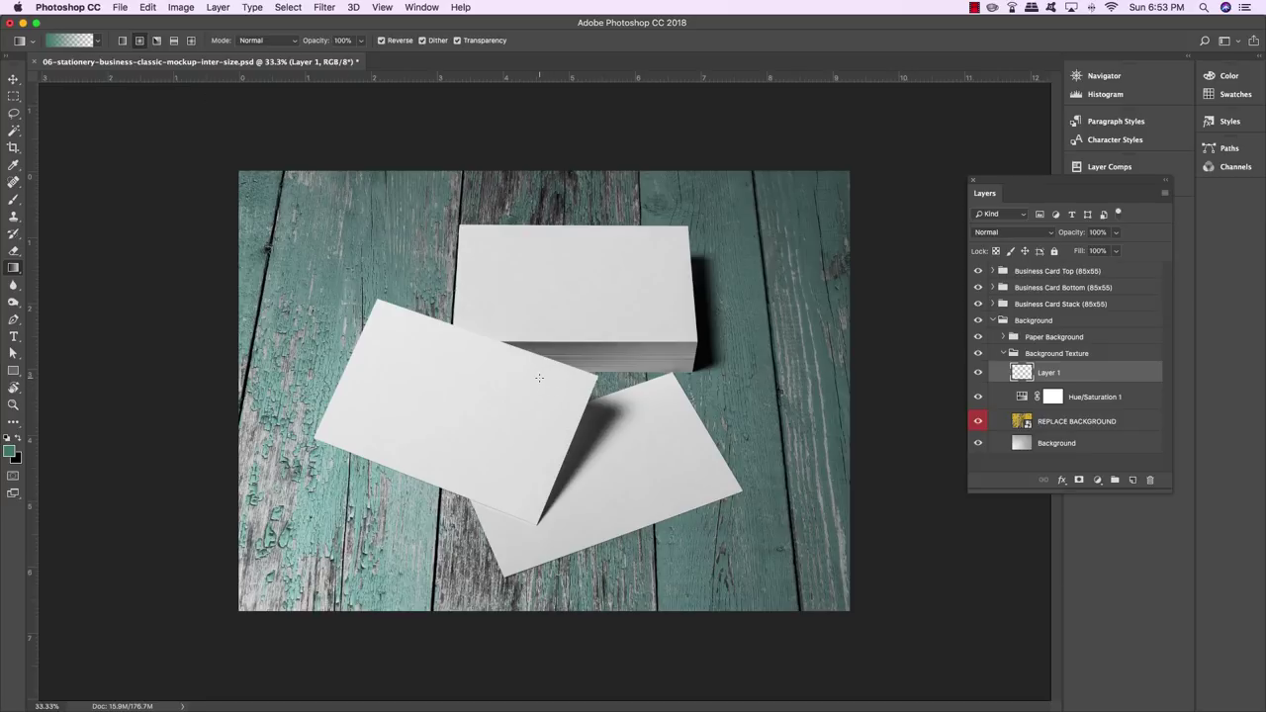
Drag a teal gradient across Layer 1 and rename it Vignette
drag(539, 377, 195, 641)
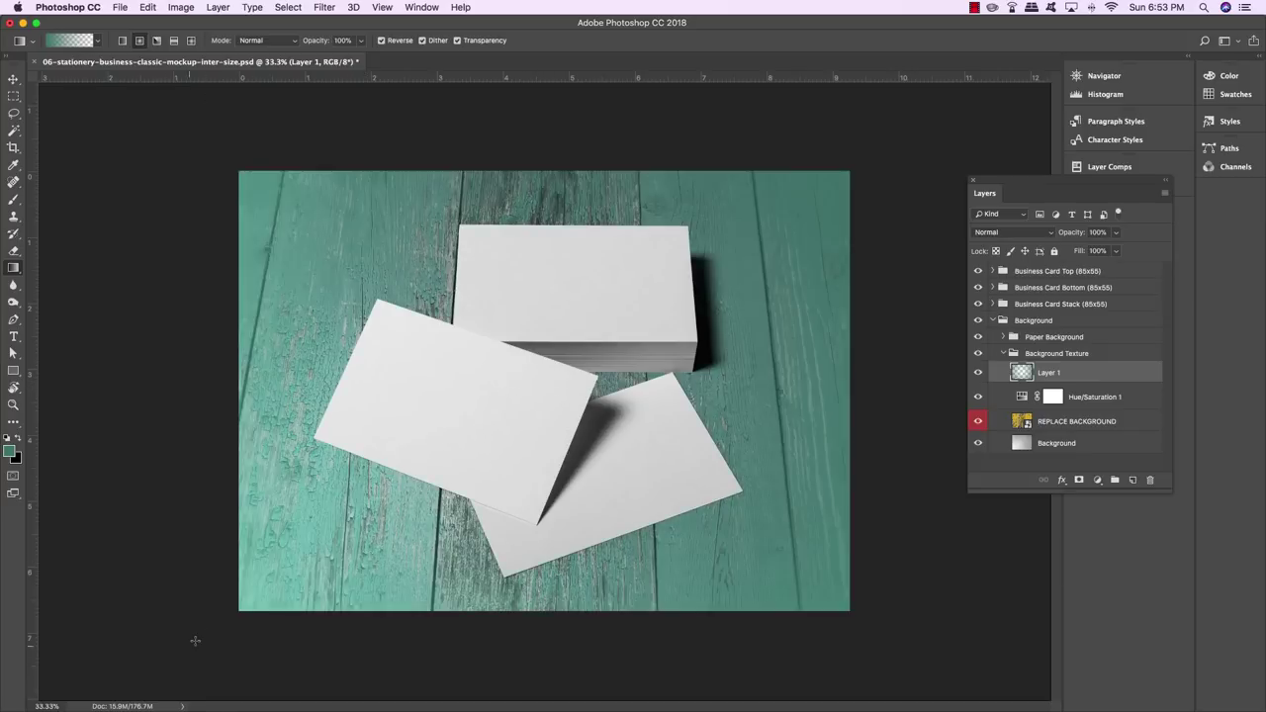
key(v)
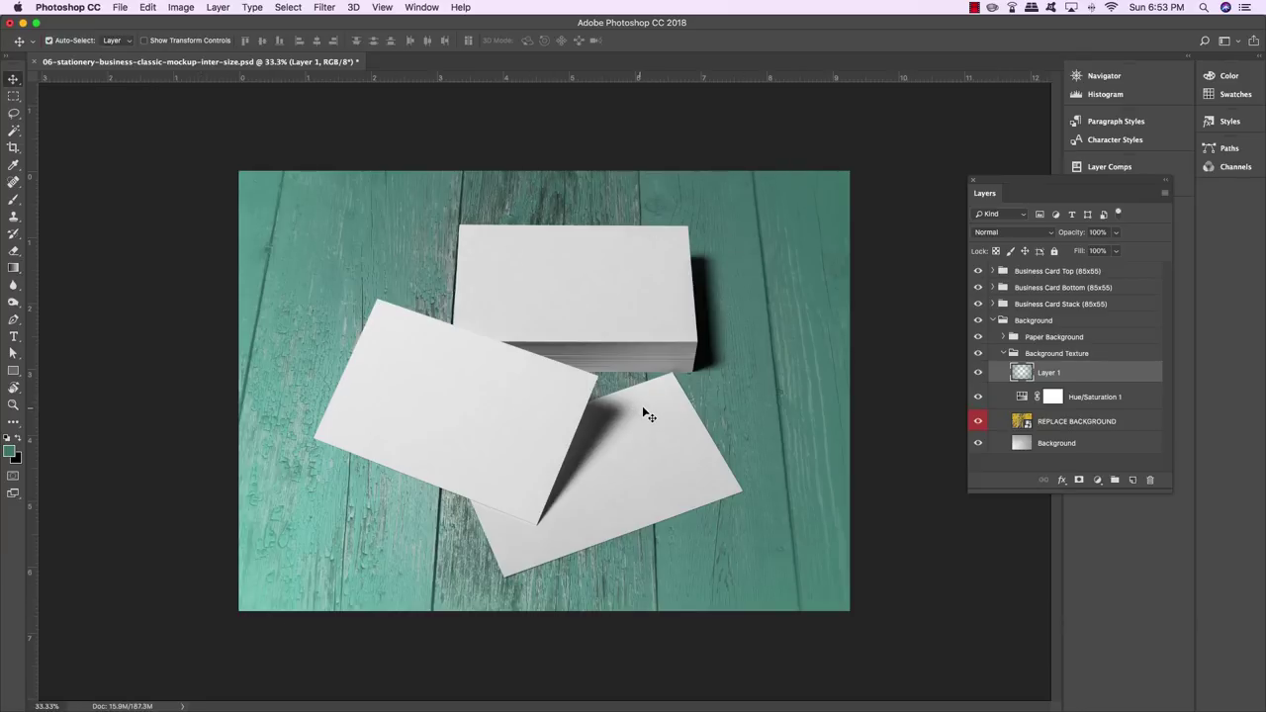
double_click(1052, 373)
text(Wignette)
key(Return)
Set the Vignette layer to Multiply blending at 76% opacity
click(1004, 233)
click(996, 274)
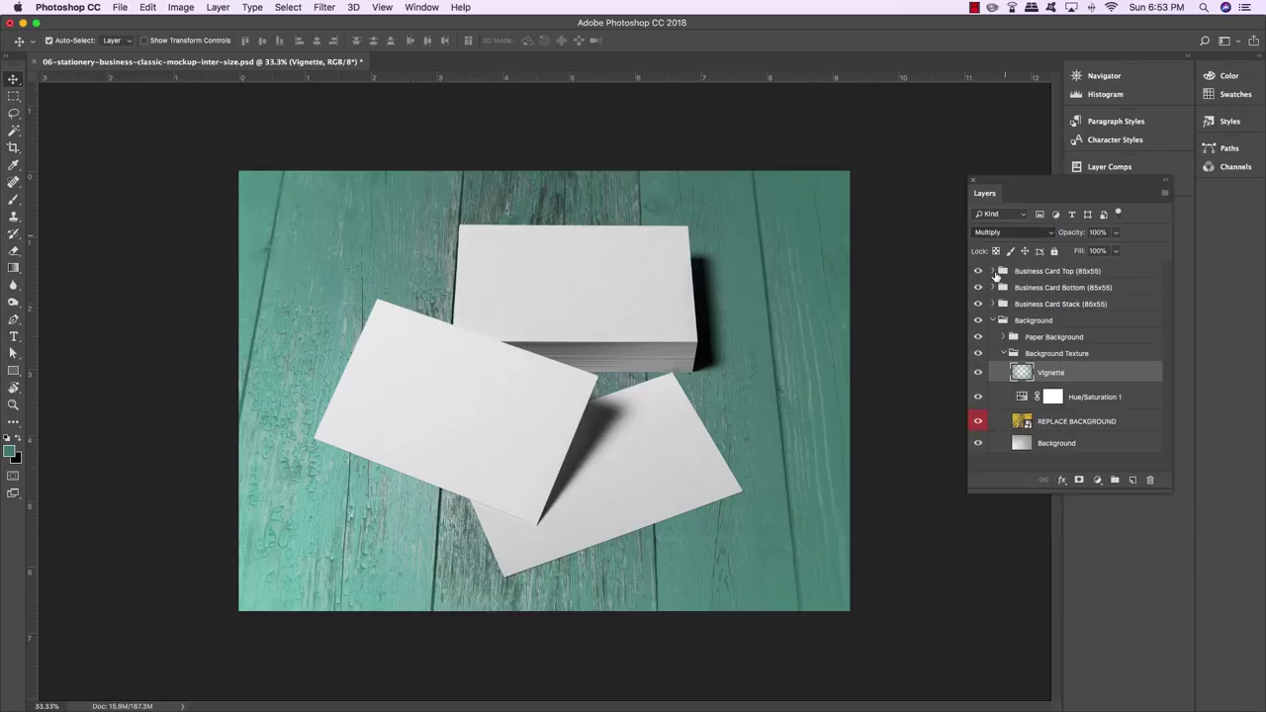
click(1116, 232)
drag(1117, 250, 1102, 251)
drag(1001, 186, 924, 175)
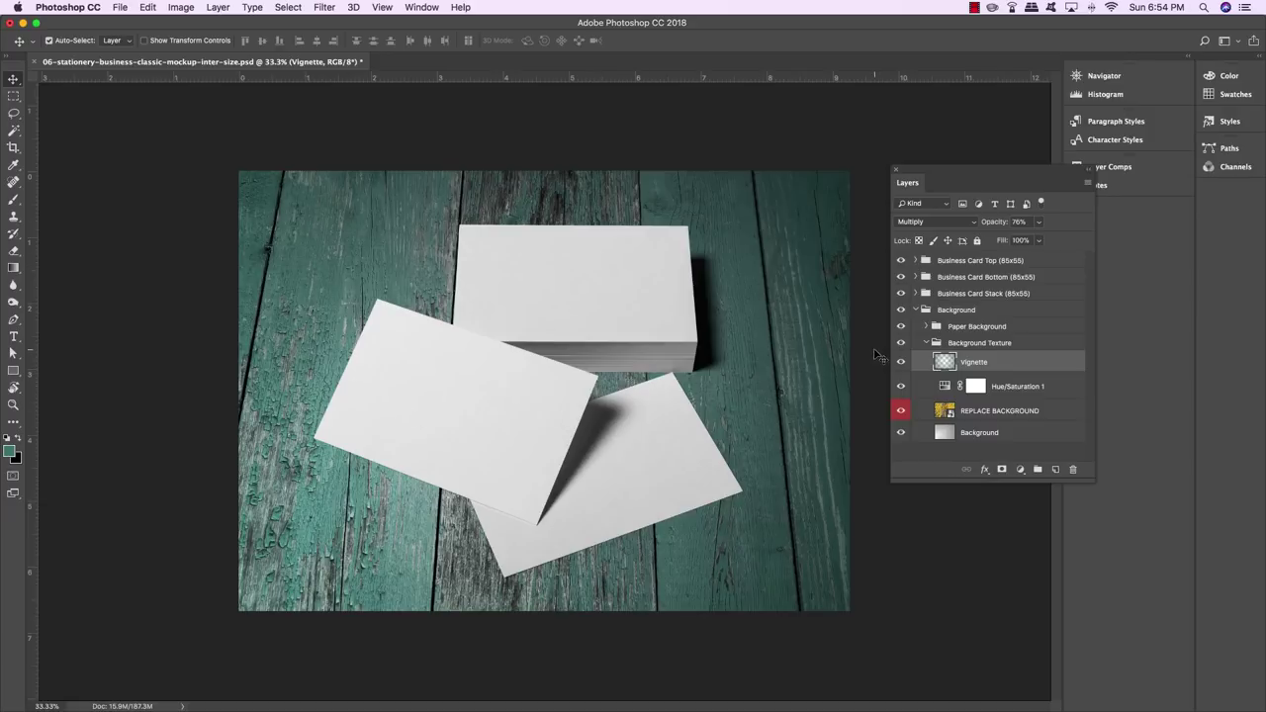
Collapse the Background Texture and Background groups, select Business Card Top, and start saving
click(927, 343)
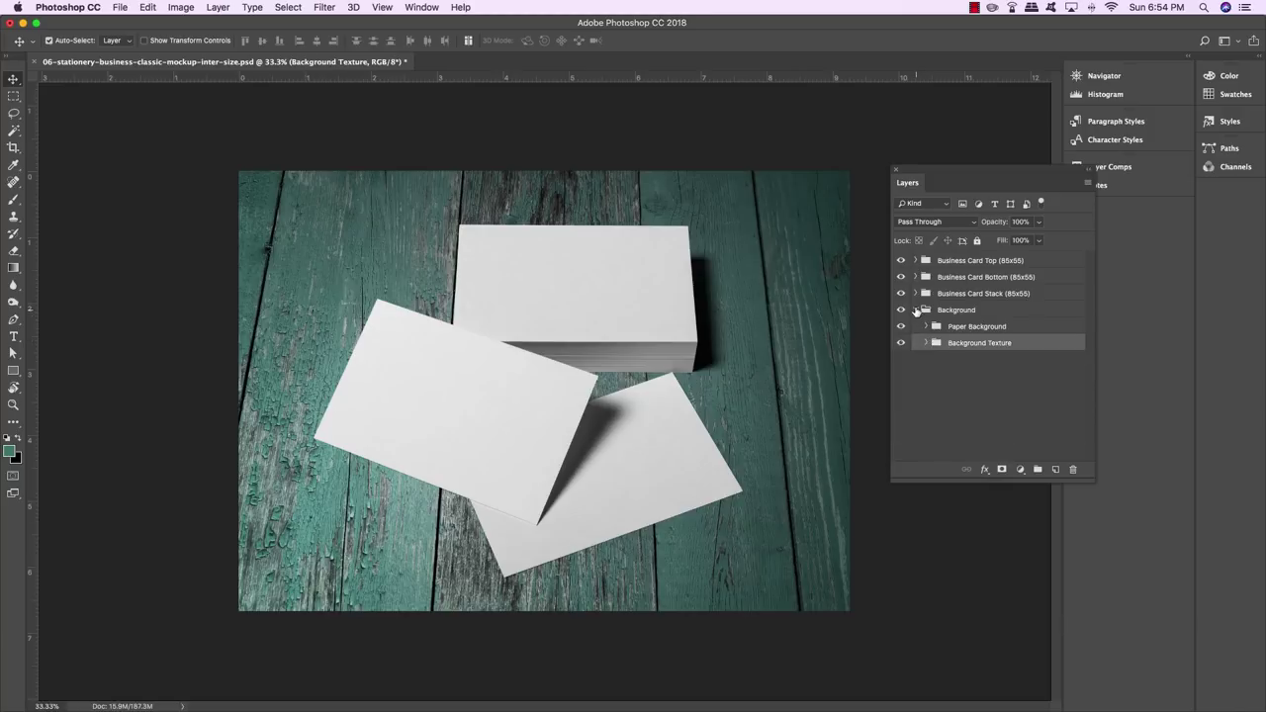
click(915, 309)
click(979, 260)
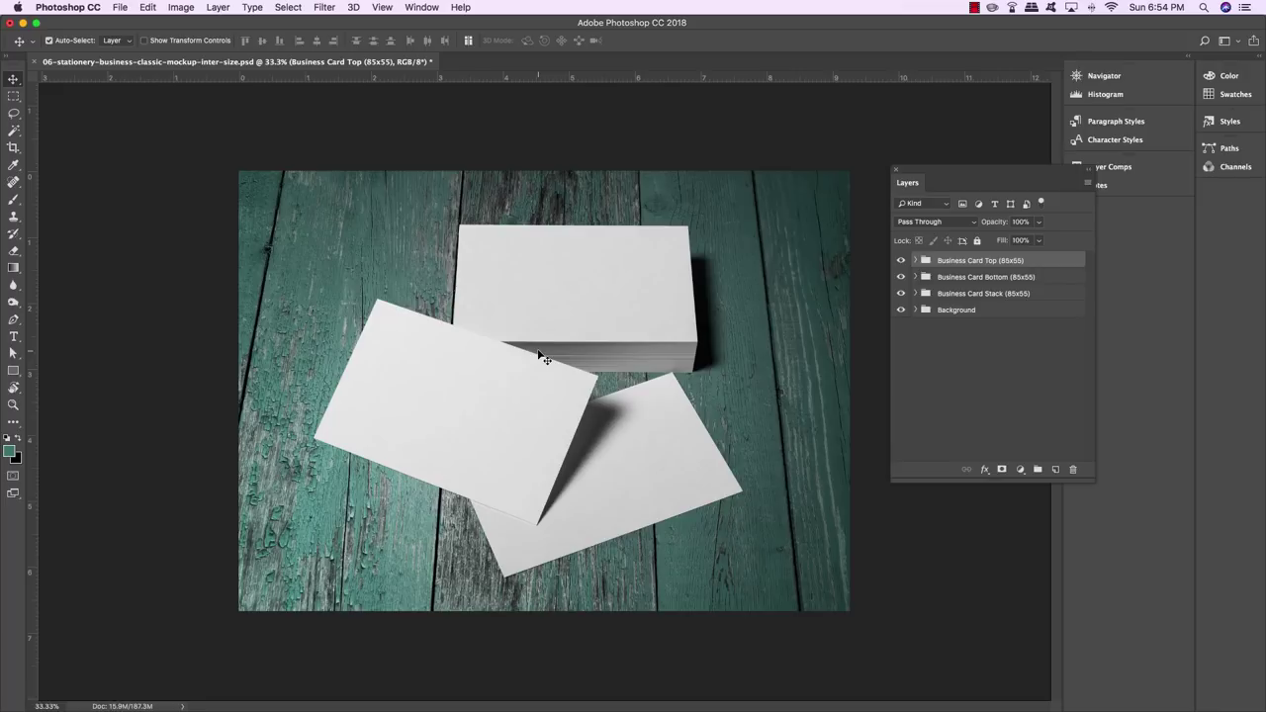
key(super+s)
Save the mockup in Photoshop format, then expand Business Card Top and select Your Design Here
key(super+d)
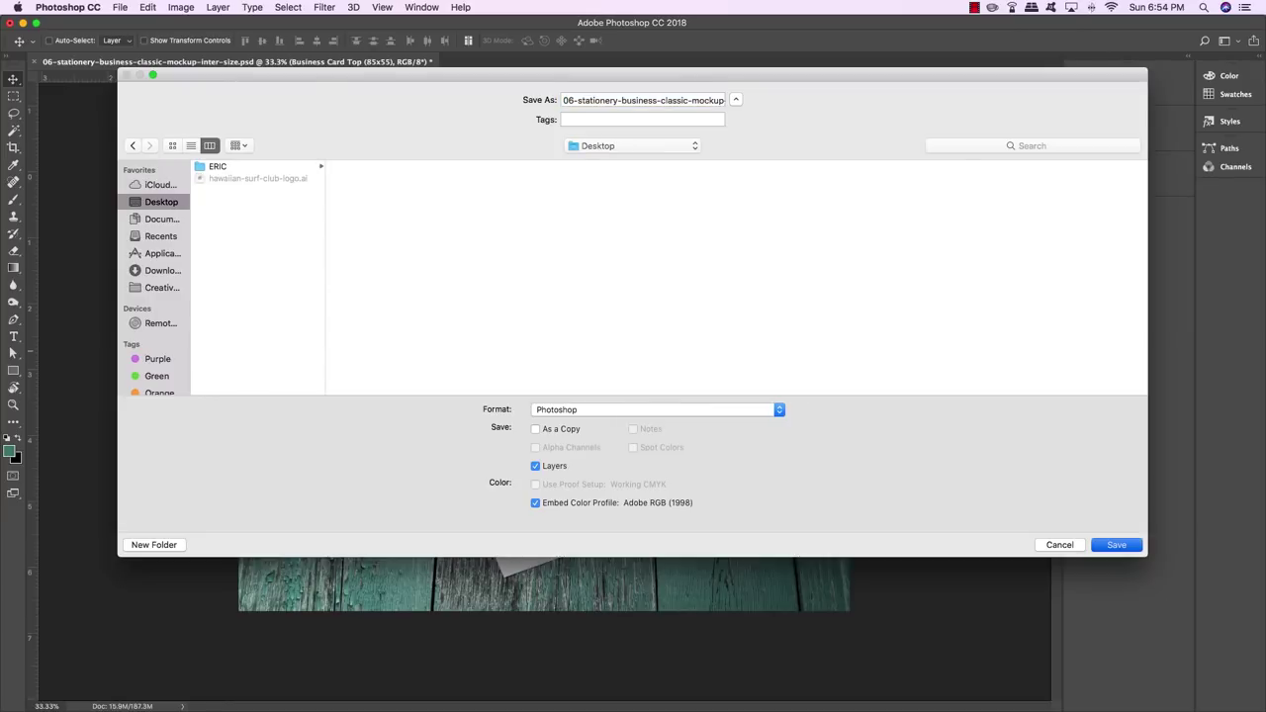
key(Return)
key(Return)
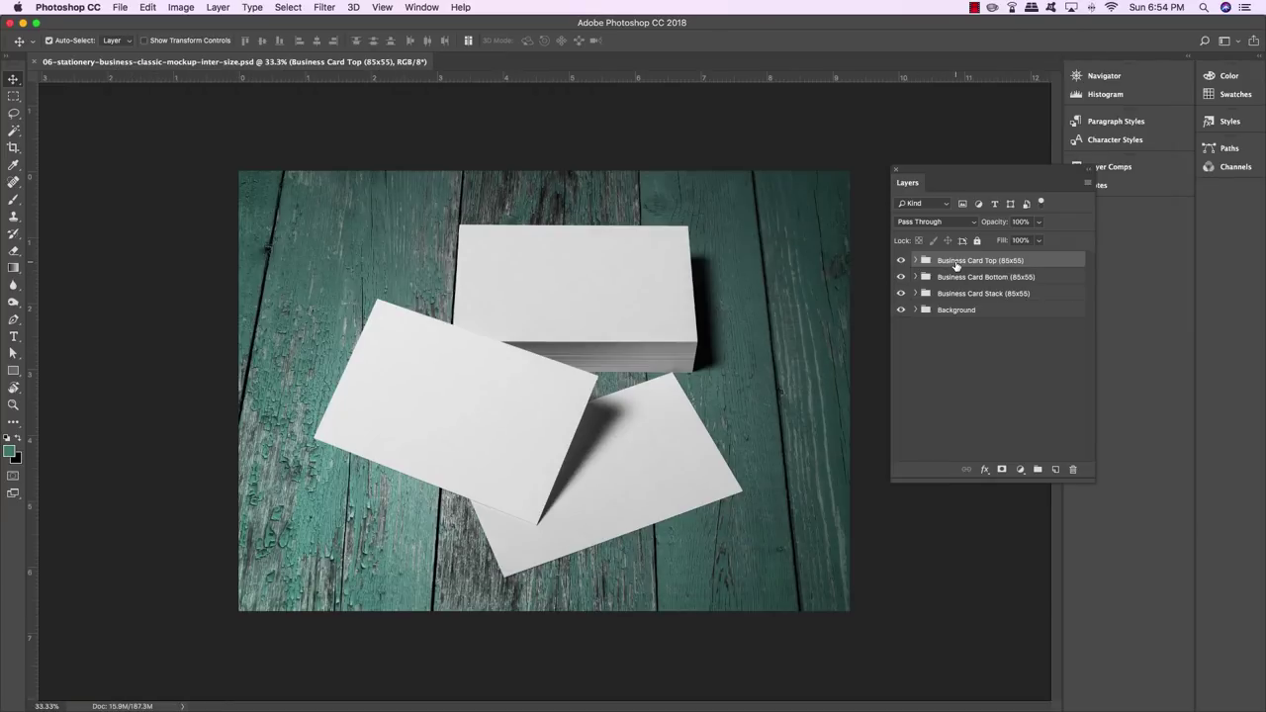
click(915, 260)
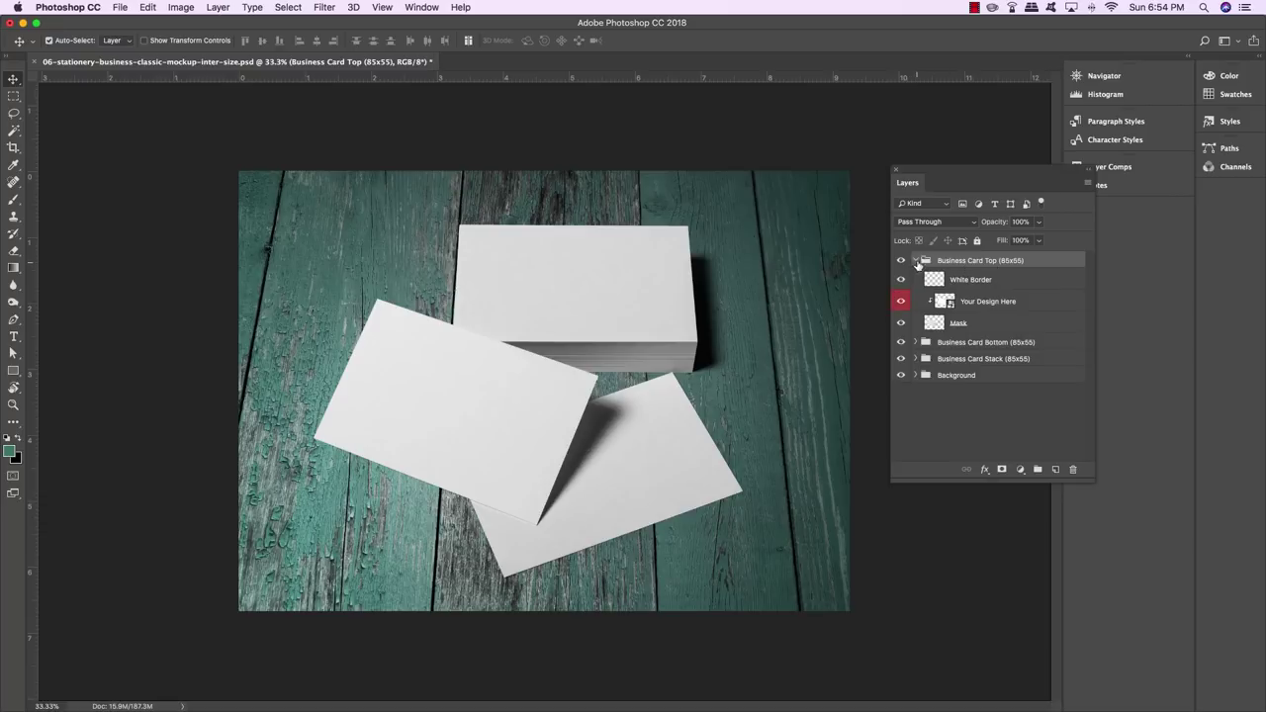
click(1006, 281)
click(988, 305)
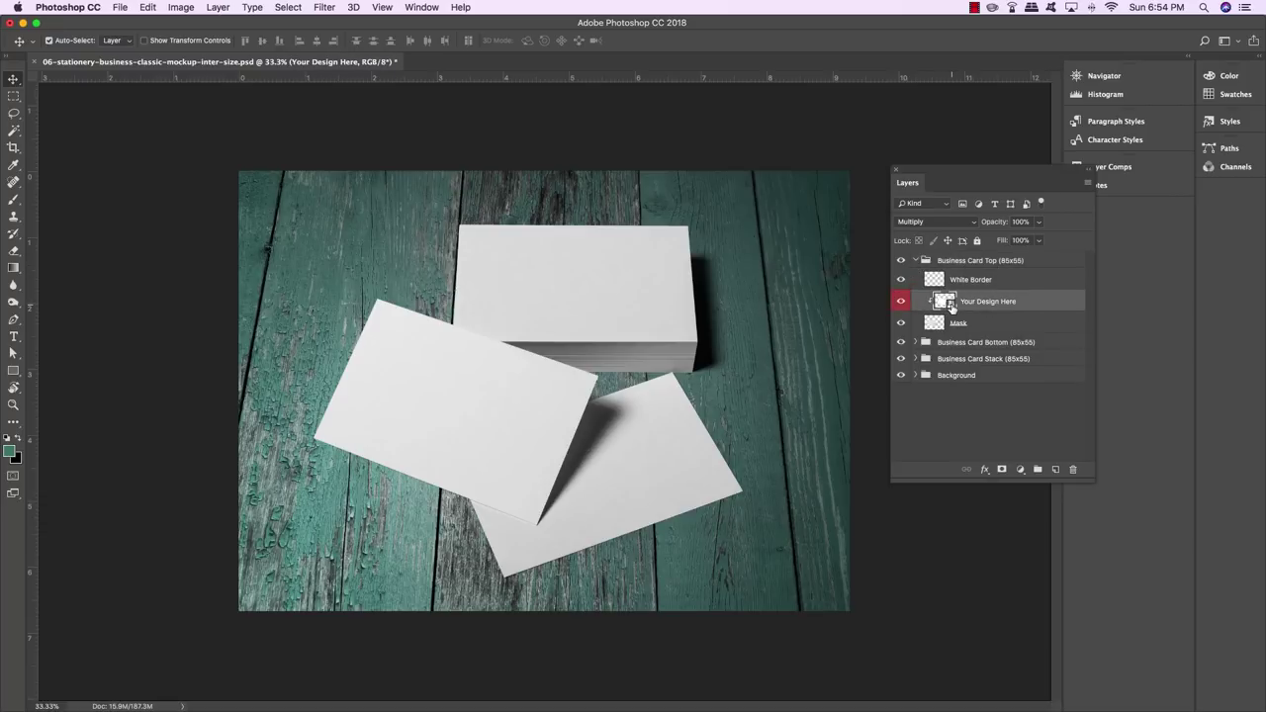
Open the Your Design Here smart object and add a teal 66A19B Solid Color fill layer
double_click(944, 300)
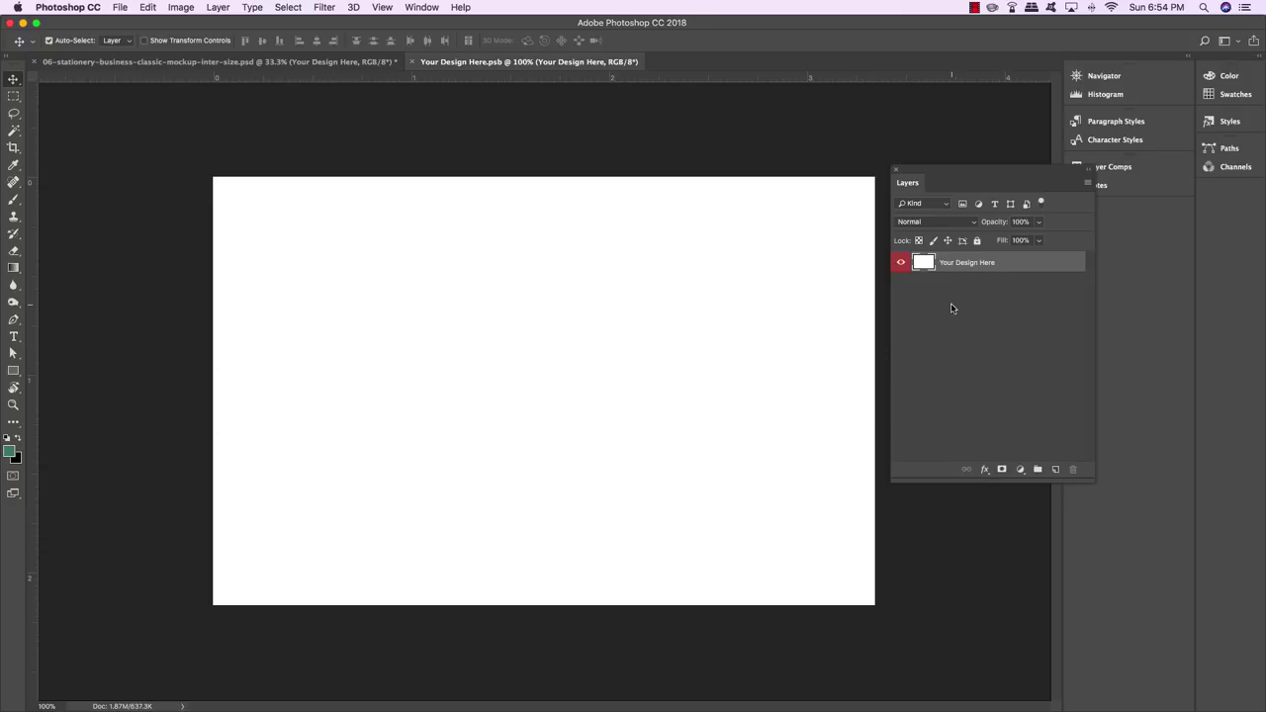
click(1019, 469)
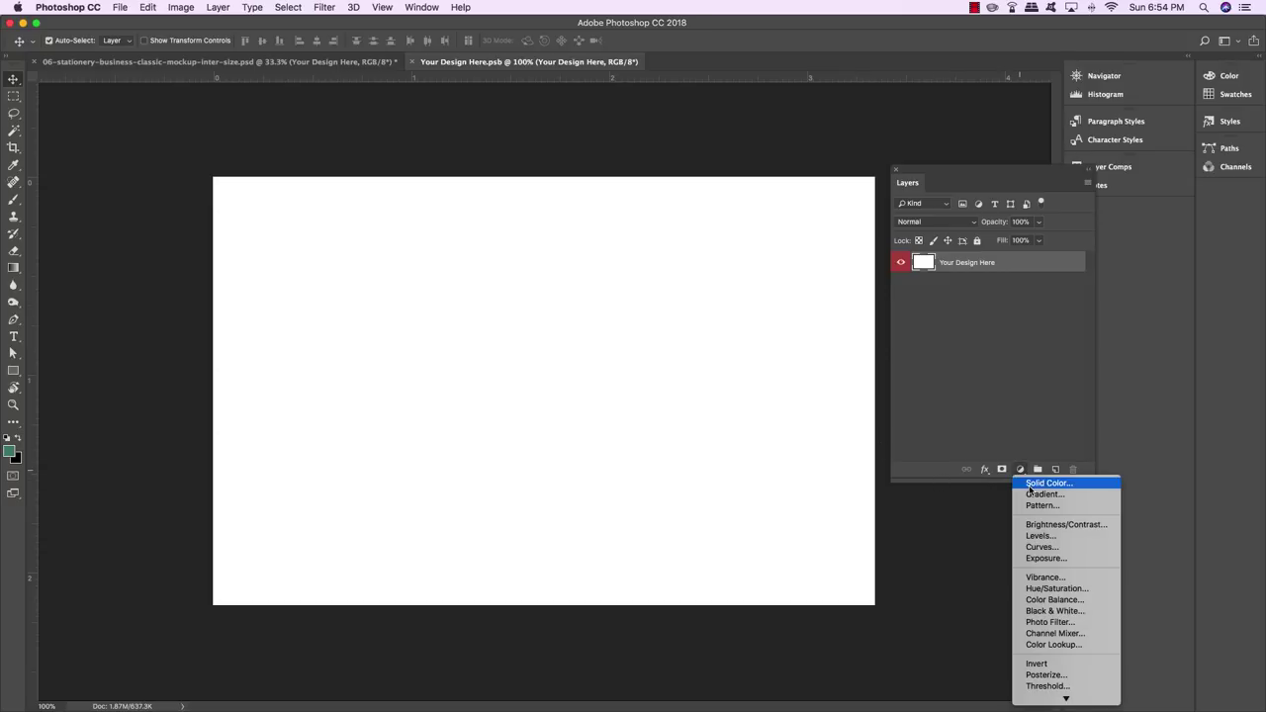
click(1030, 483)
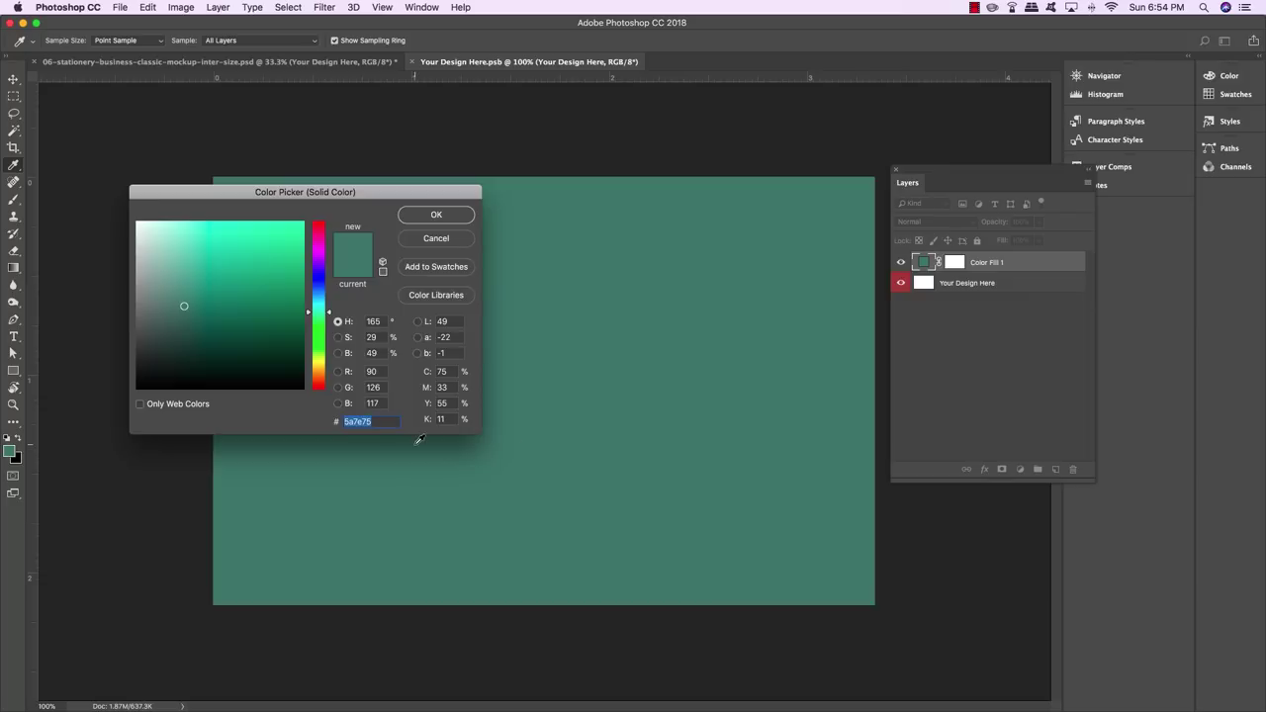
text(066A19)
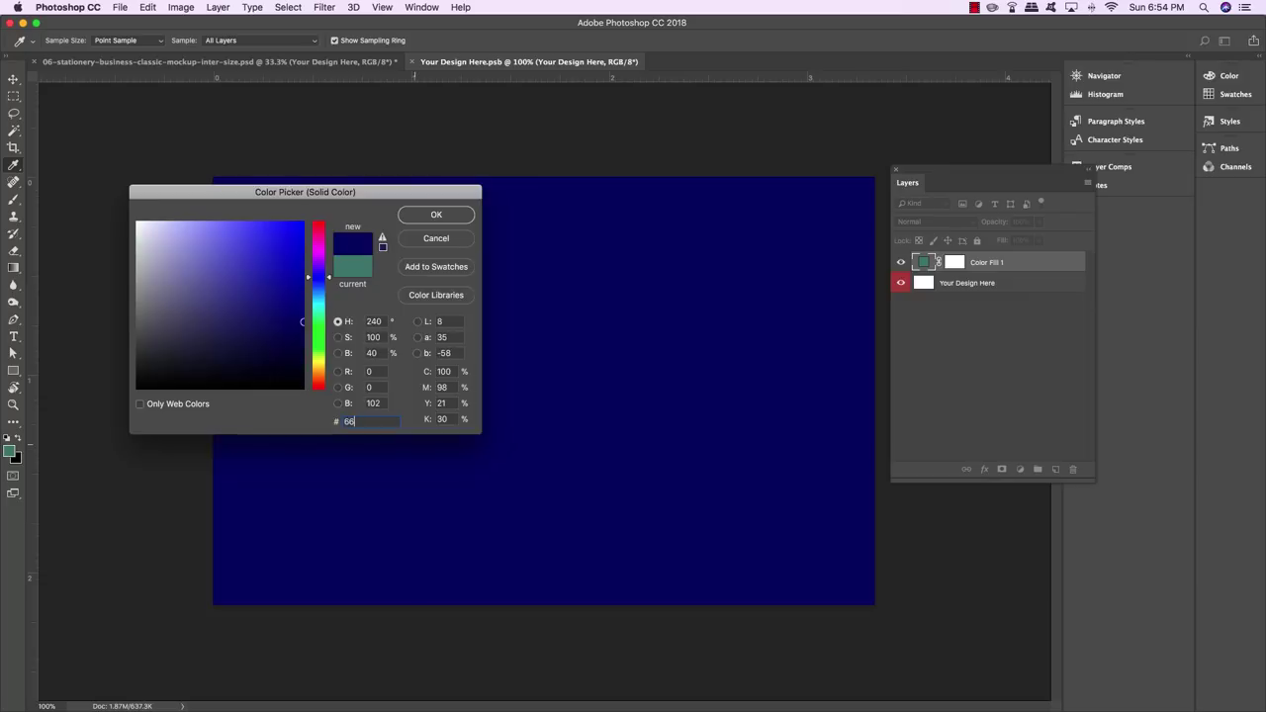
text(B)
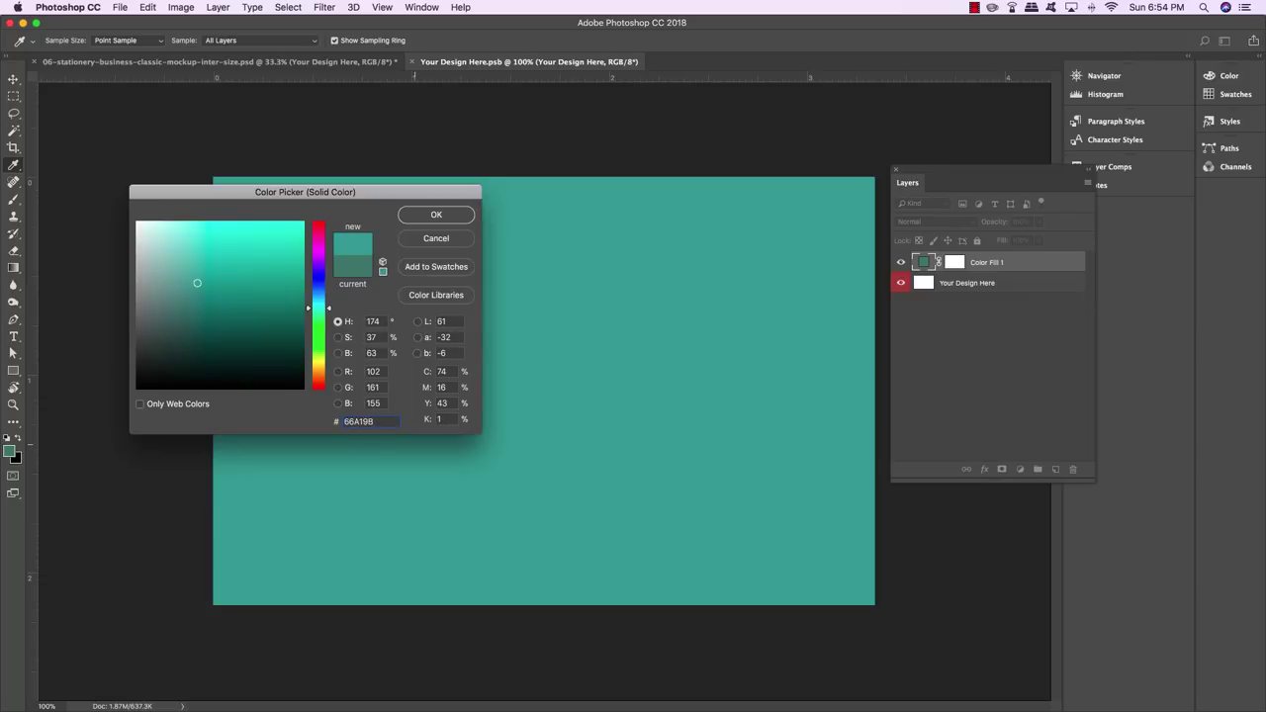
key(Return)
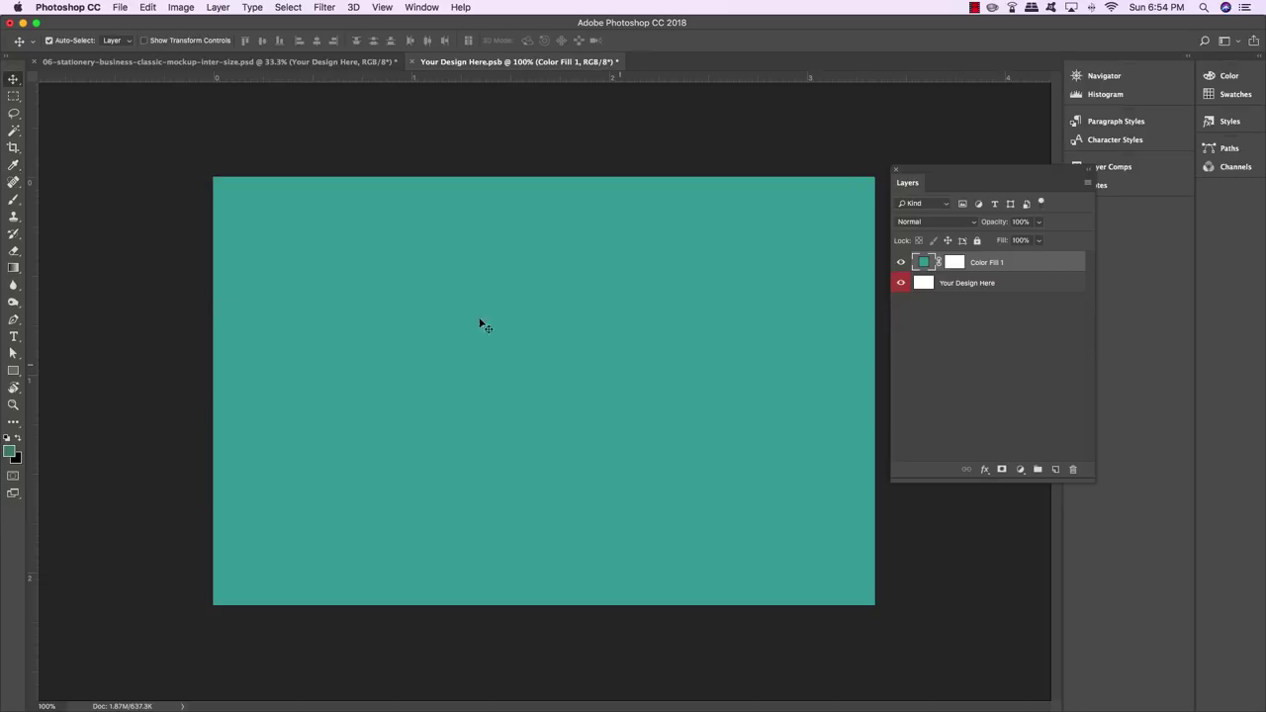
key(super+Tab)
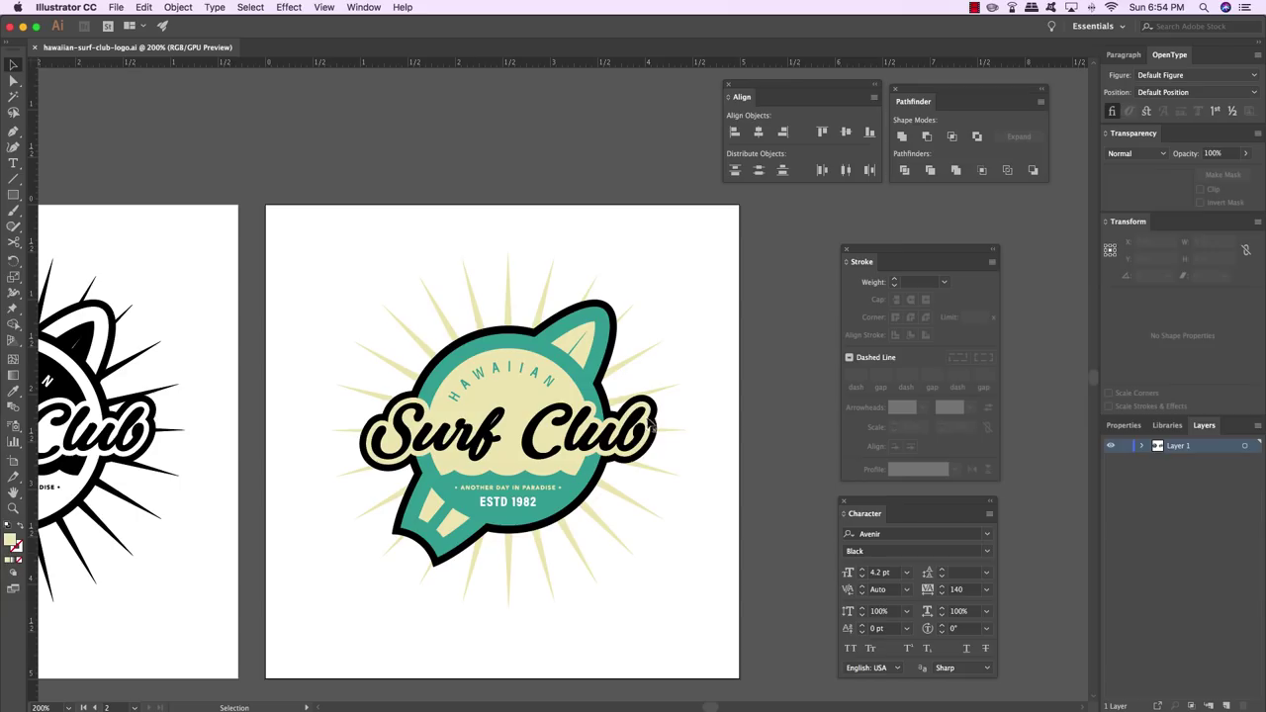
Marquee-select the whole Hawaiian Surf Club logo in Illustrator, then return to Photoshop
drag(709, 234, 304, 663)
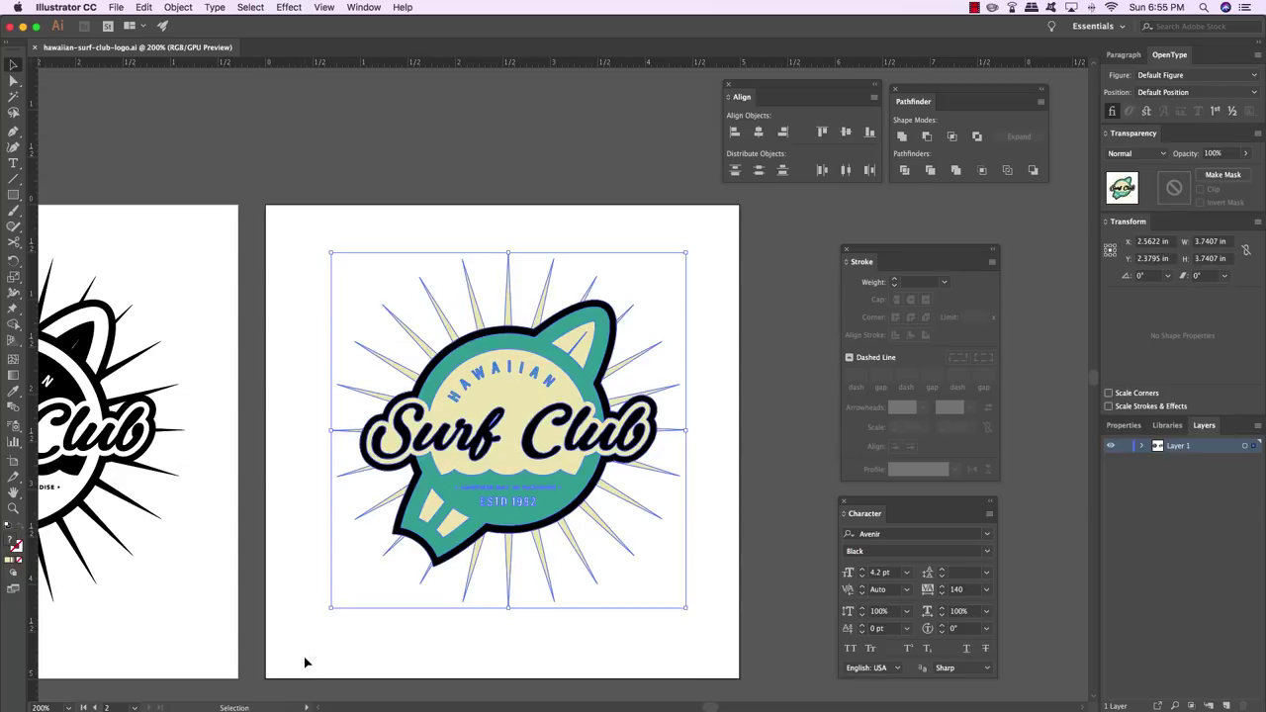
key(a)
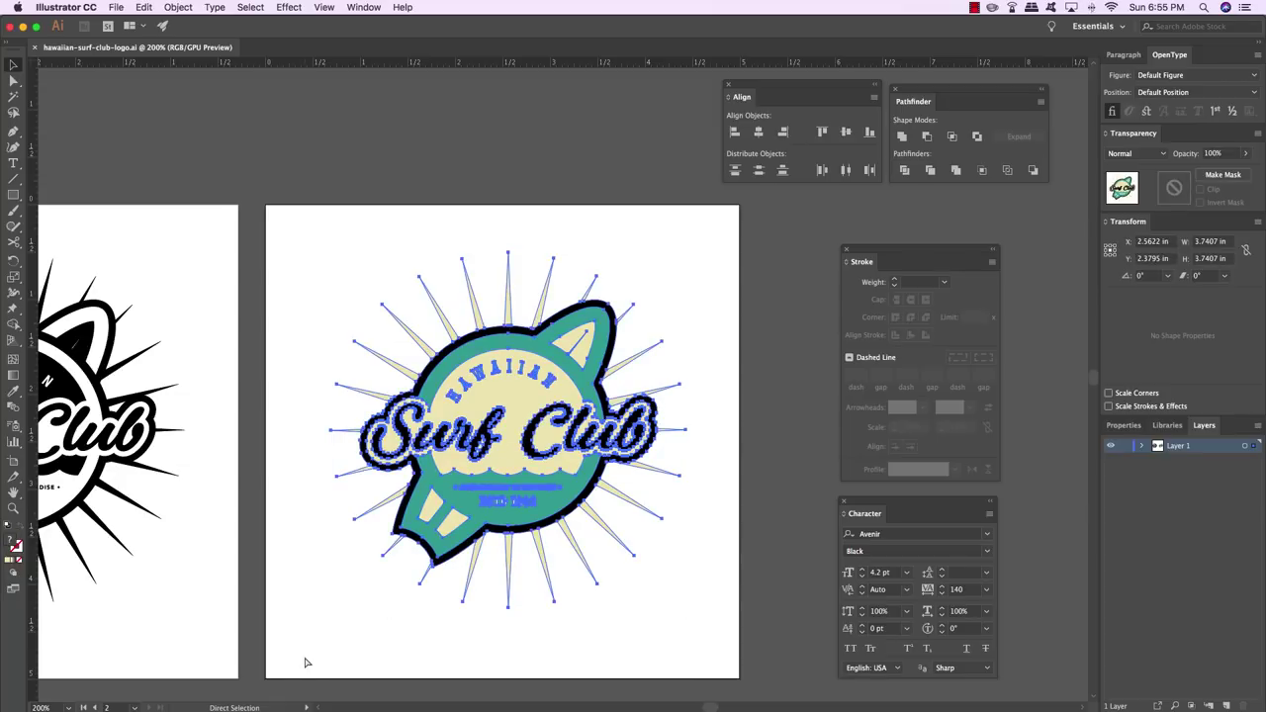
key(v)
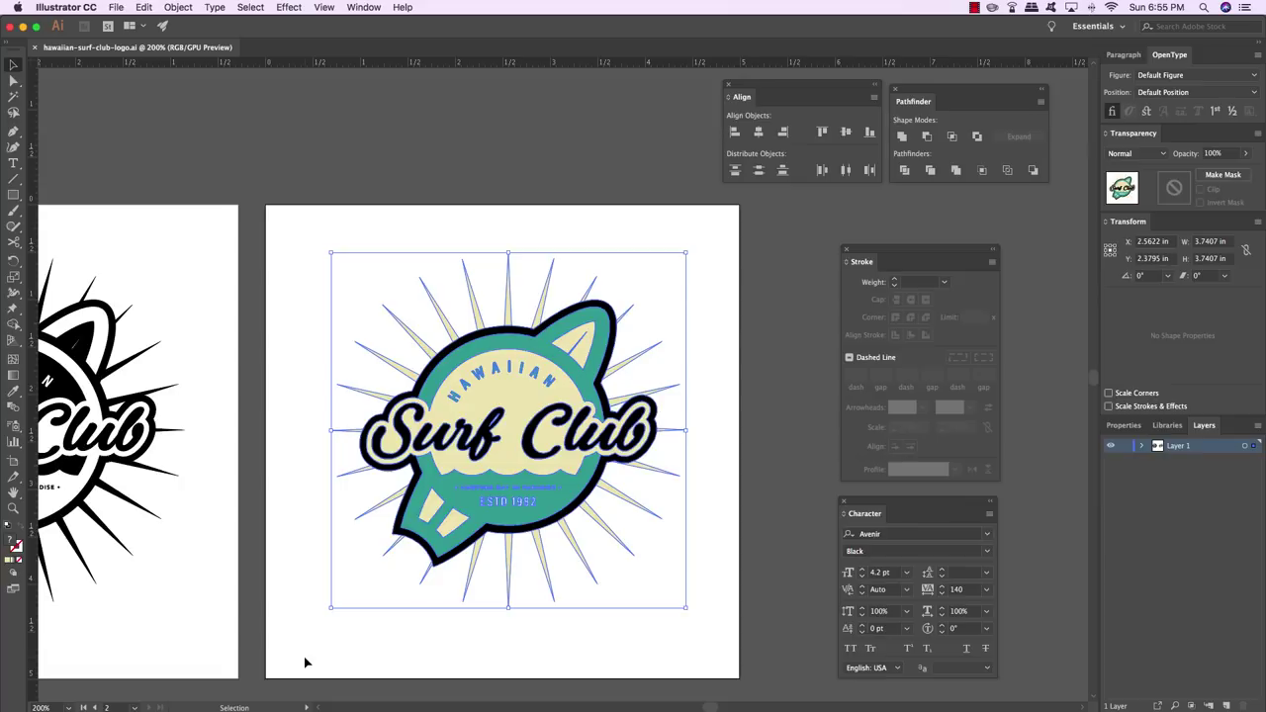
key(super+Tab)
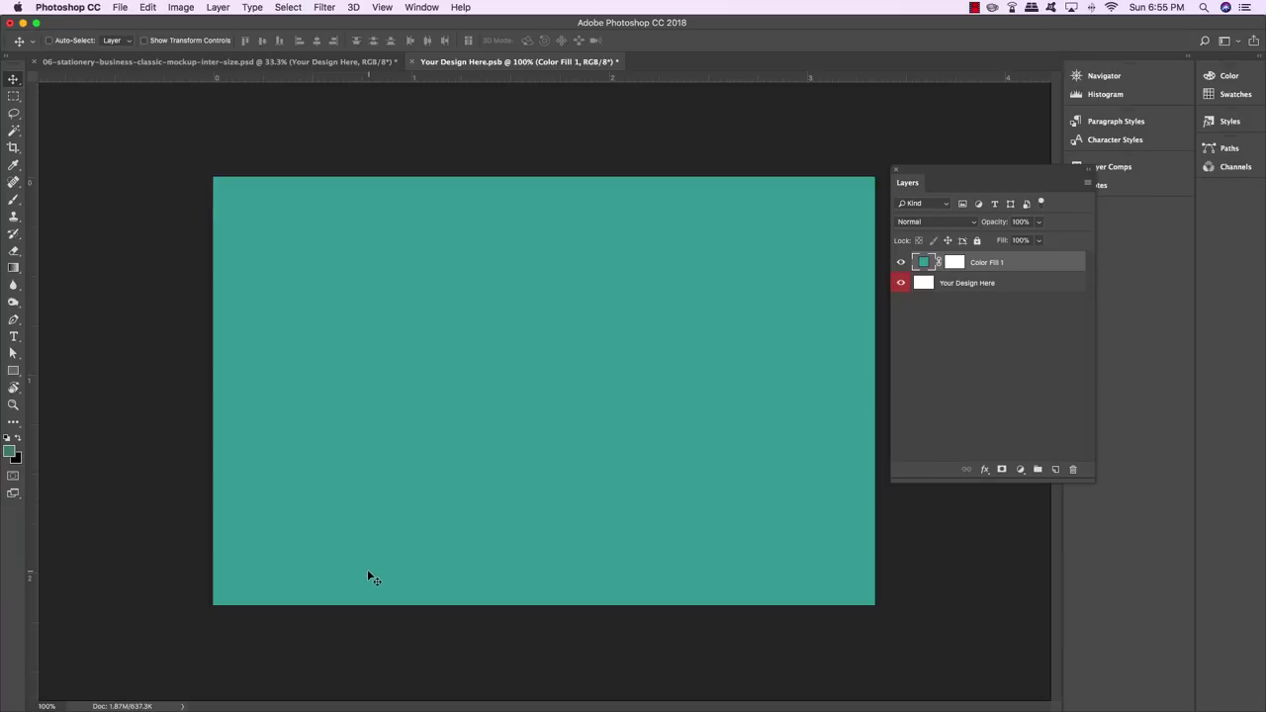
Paste the Surf Club logo as a smart object, scale it to about 52%, and save the design
key(super+v)
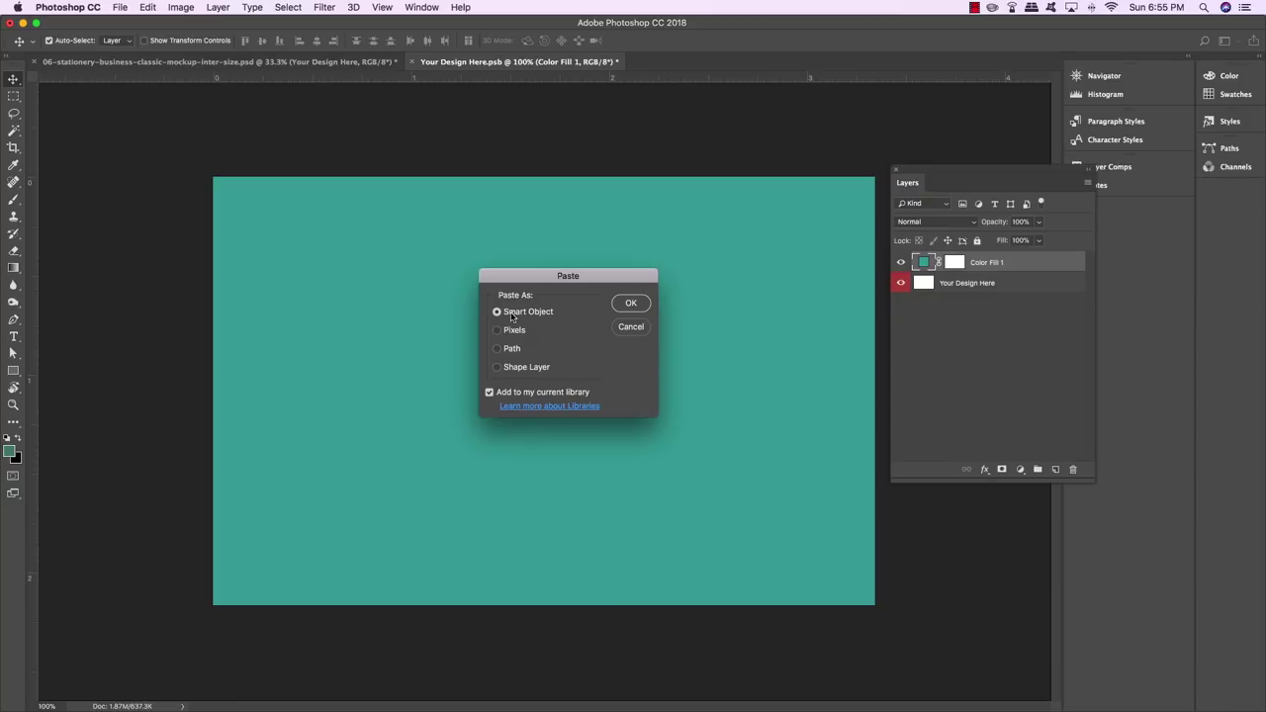
click(631, 303)
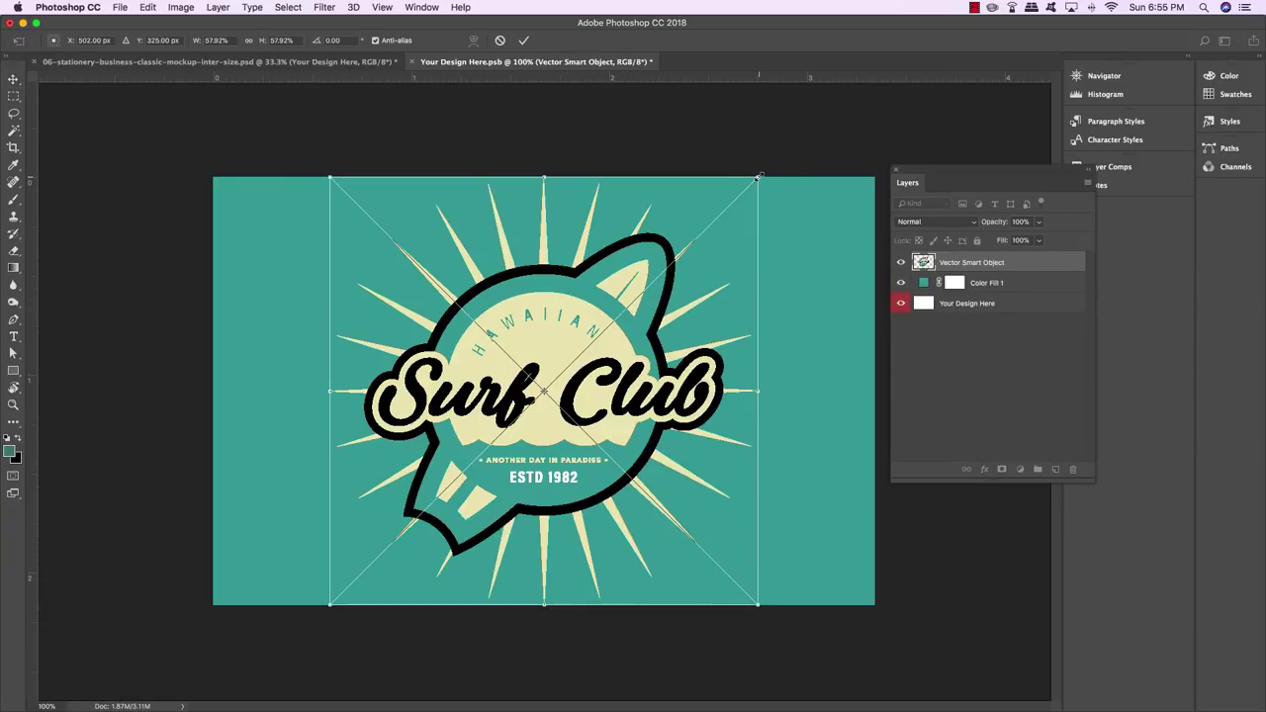
drag(759, 176, 736, 196)
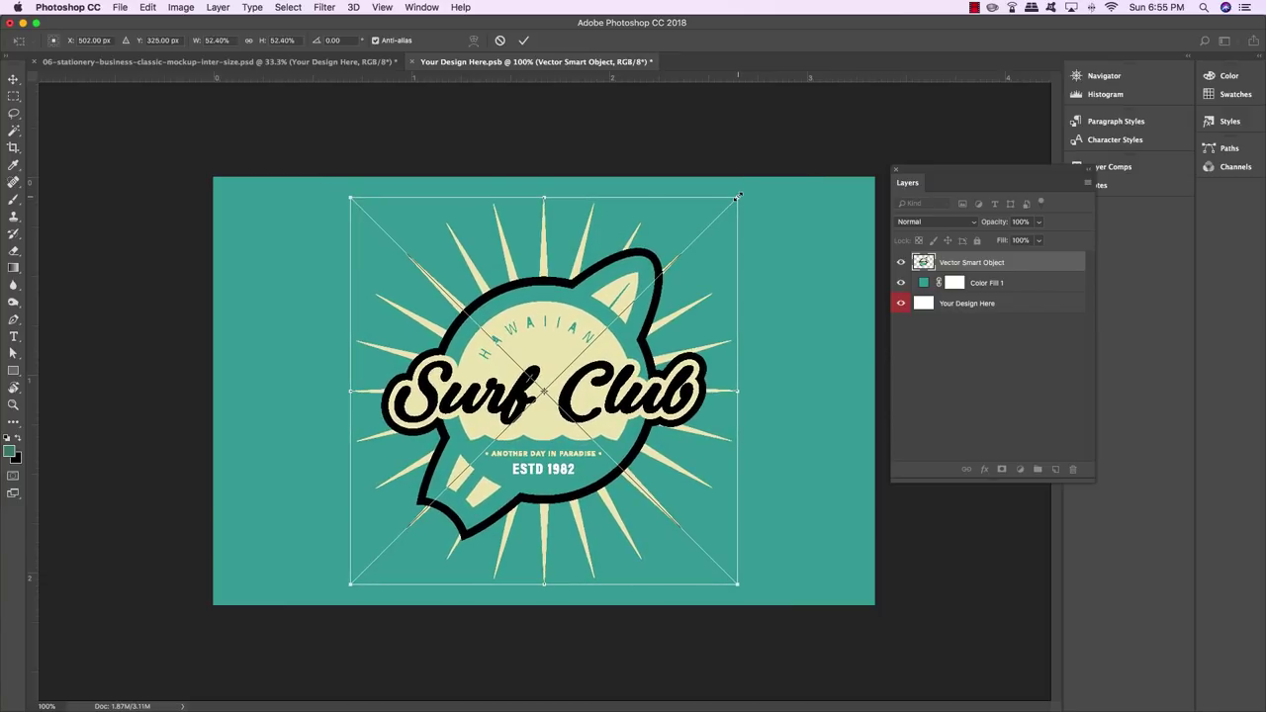
key(Escape)
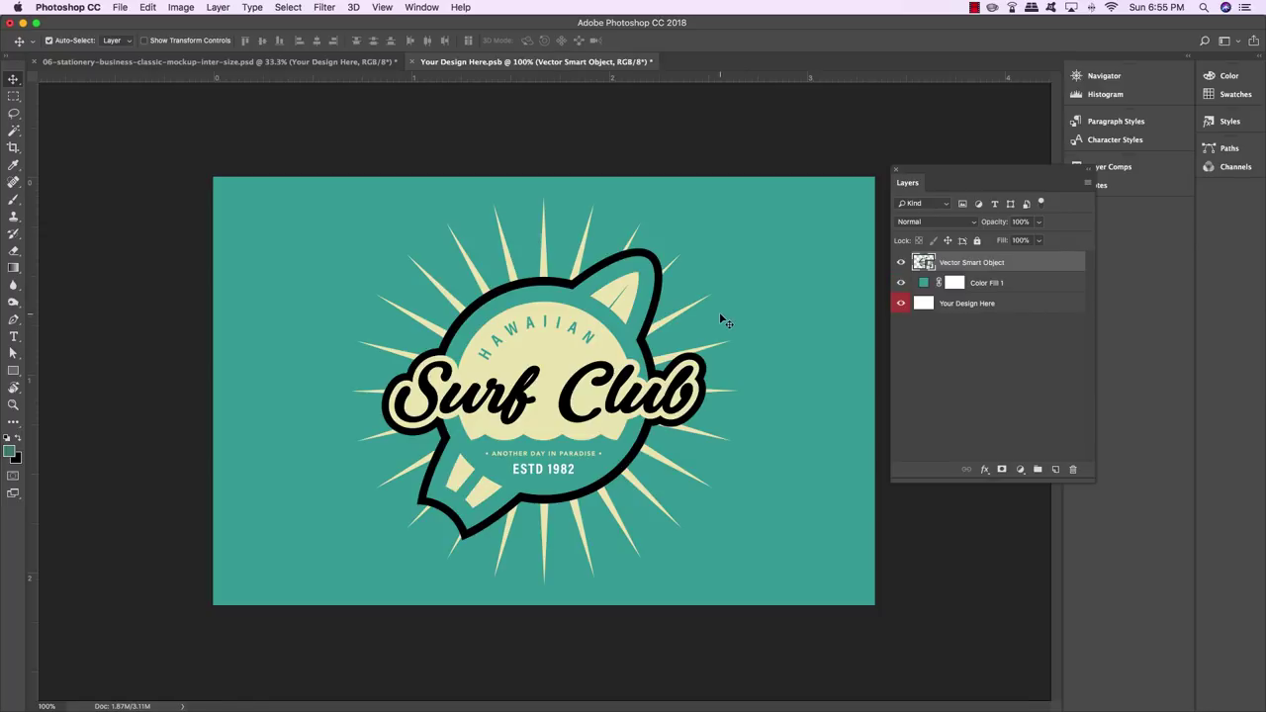
key(super+s)
Back in the mockup, give the top card's White Border a cream #d5d0a7 Color Overlay
key(super+w)
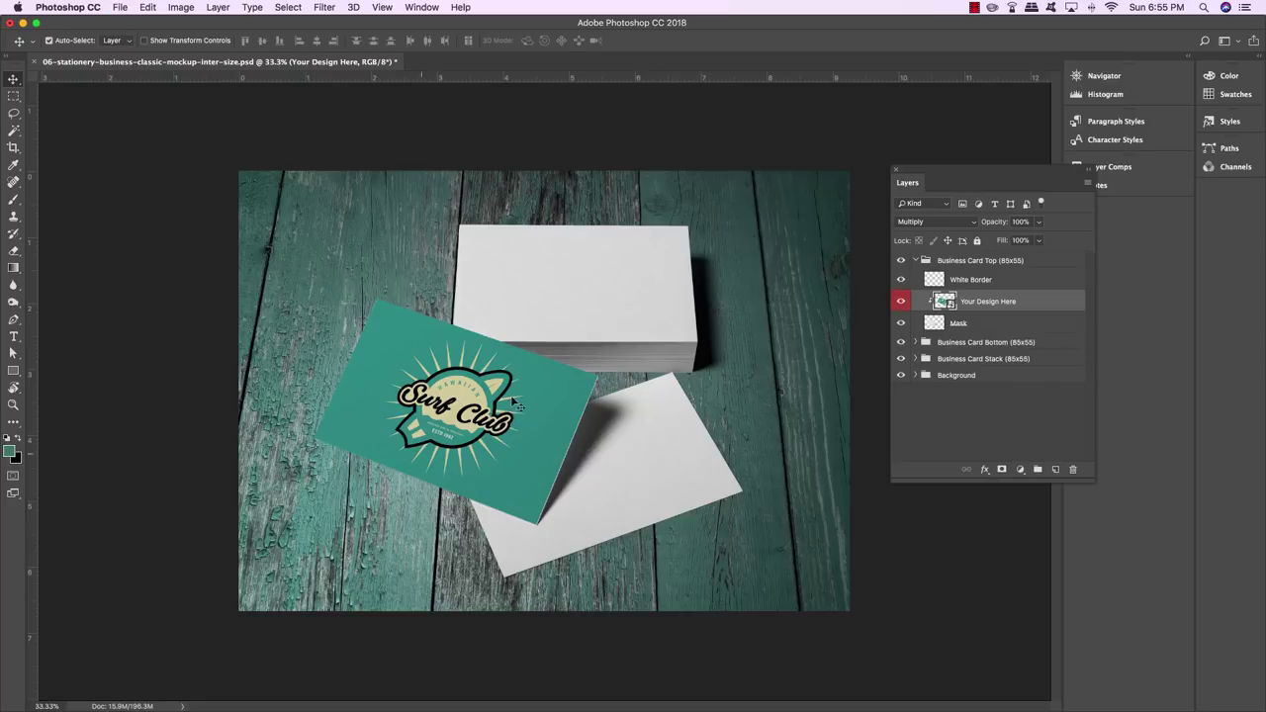
click(1006, 285)
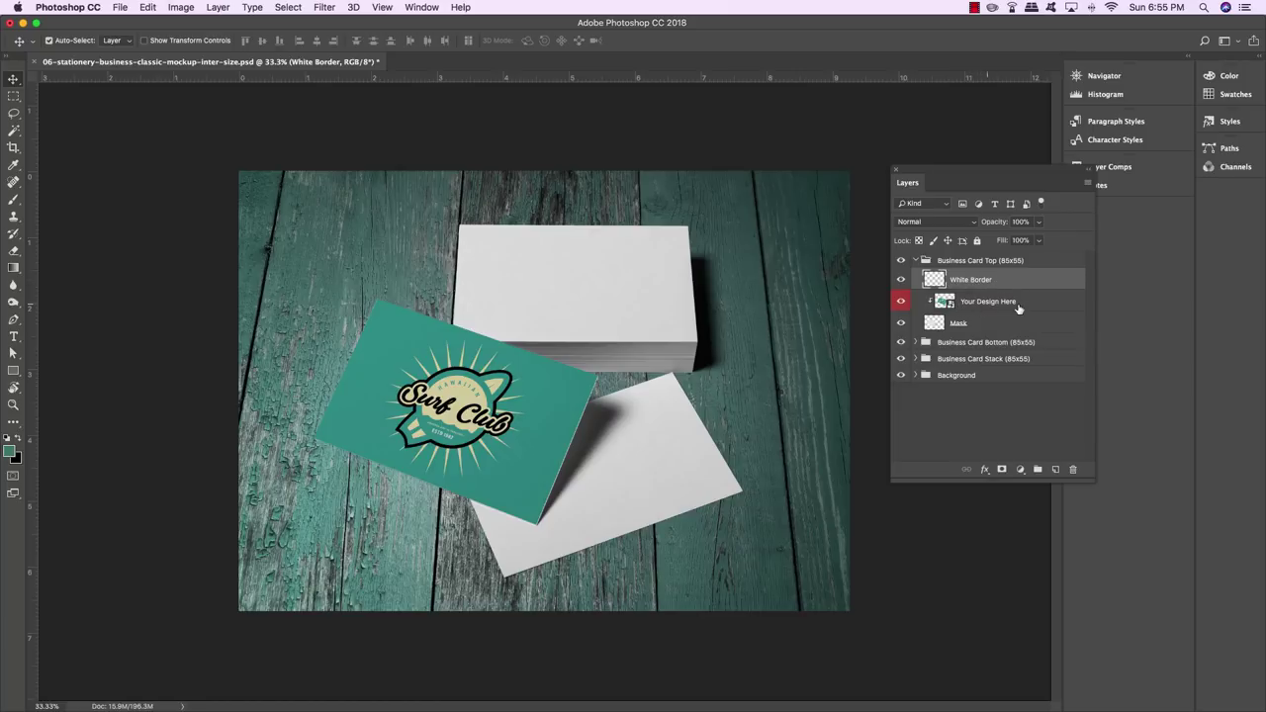
double_click(1081, 285)
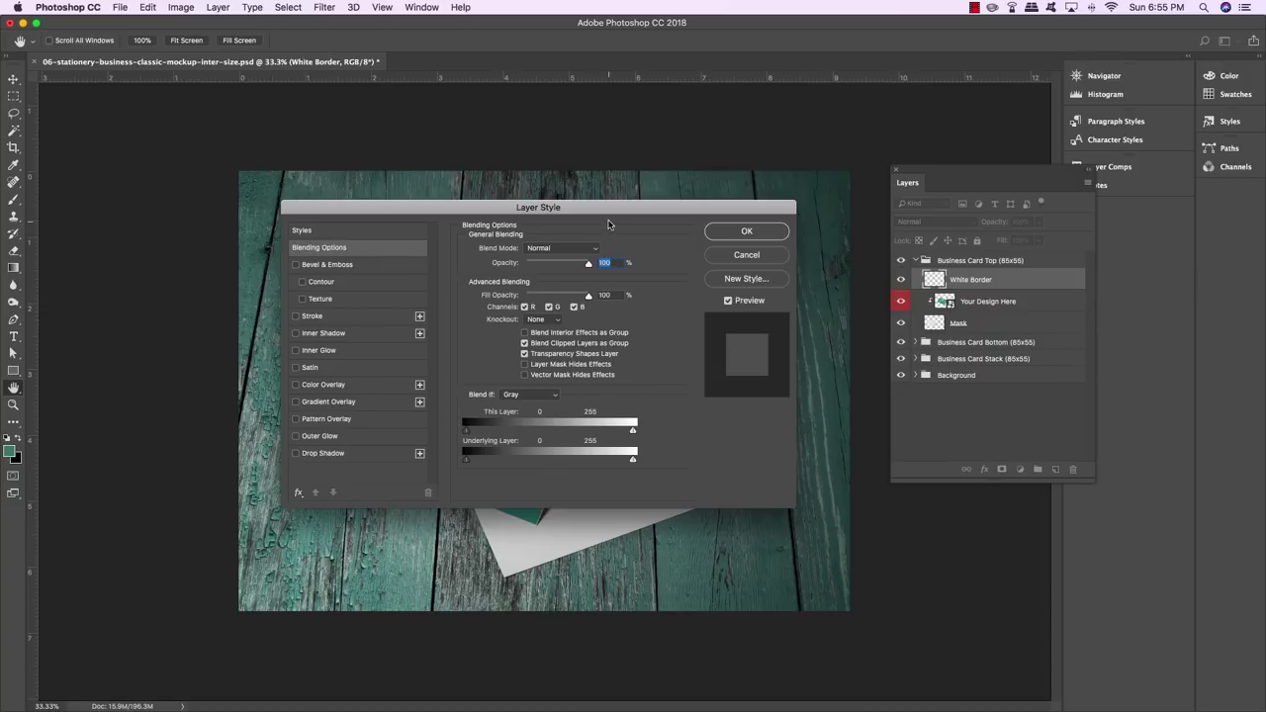
click(311, 389)
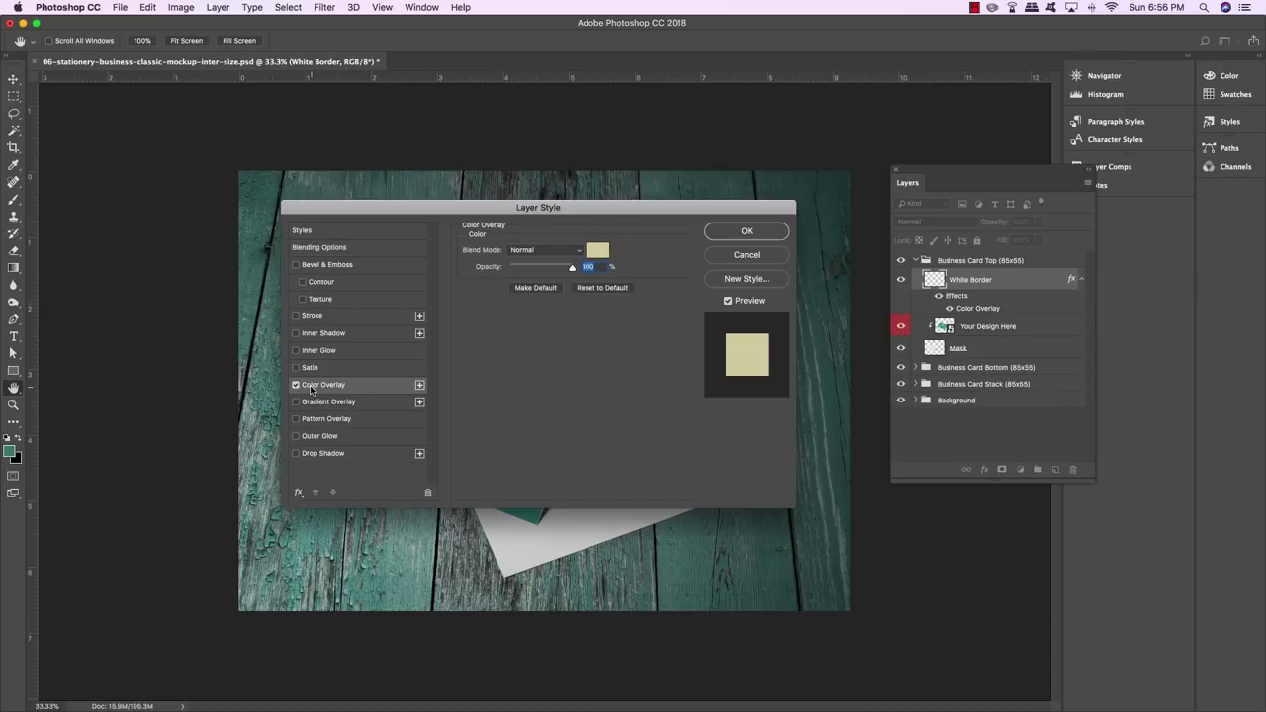
click(599, 253)
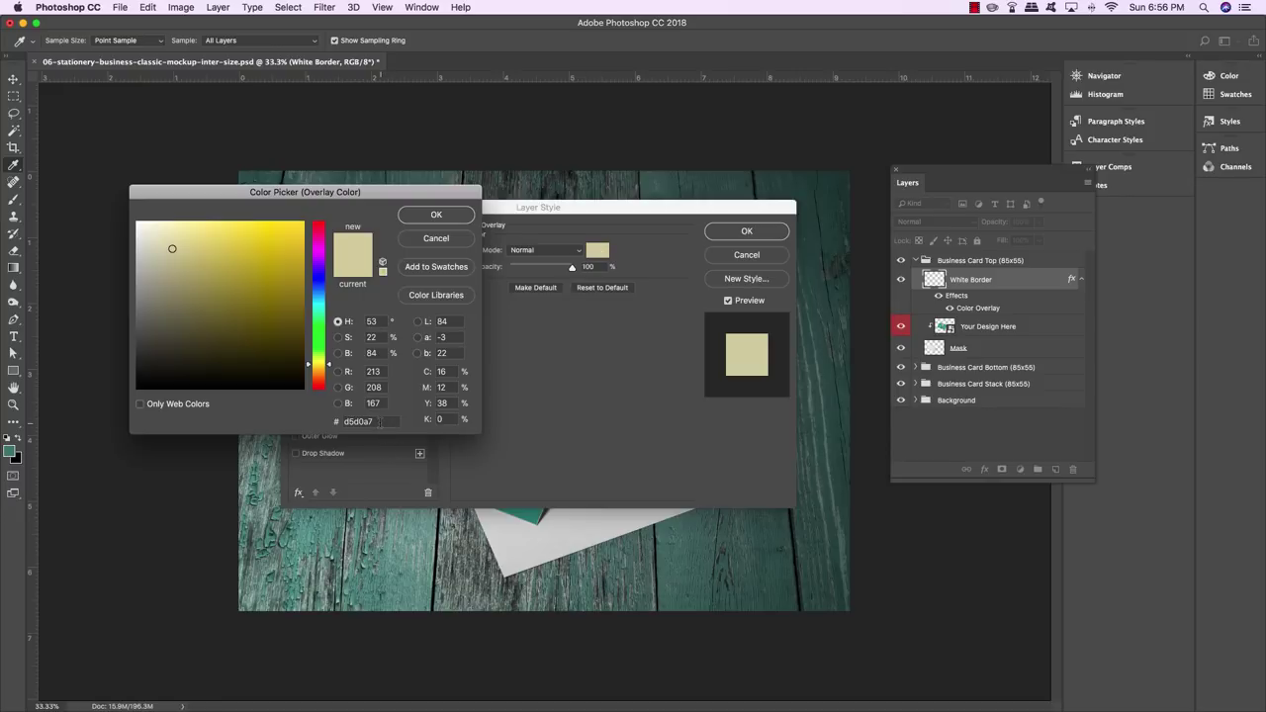
click(435, 214)
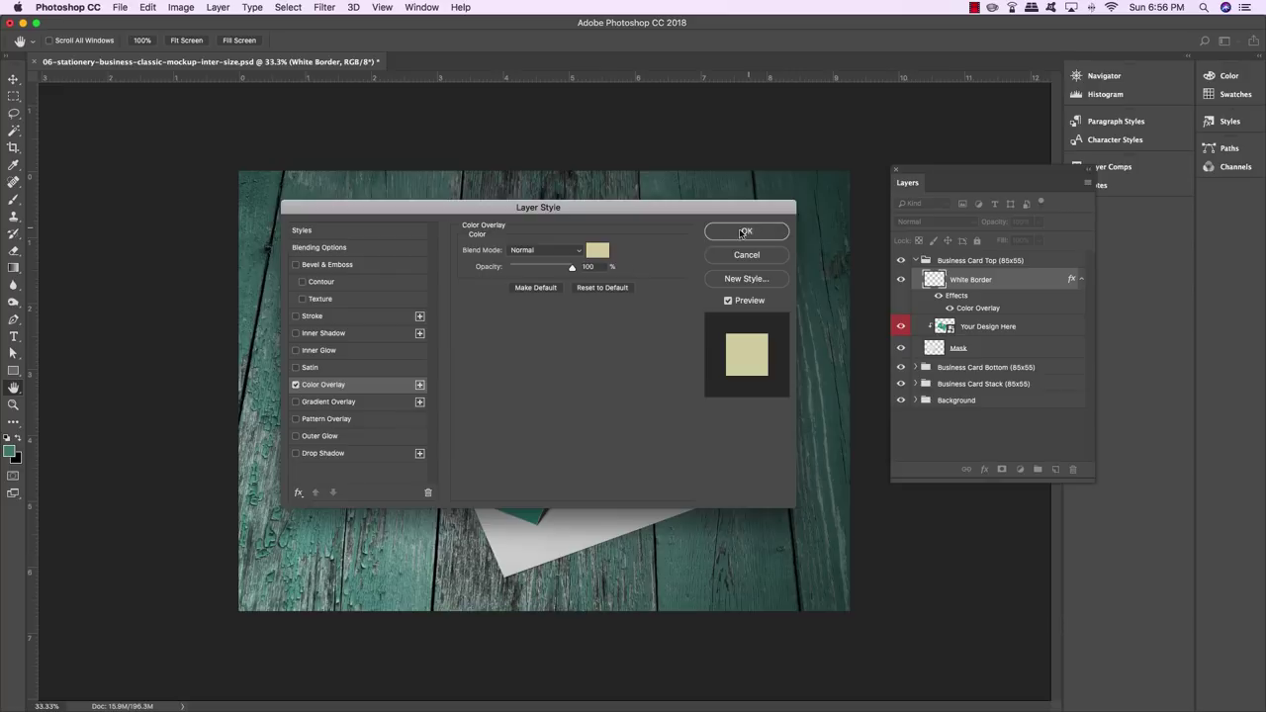
click(747, 231)
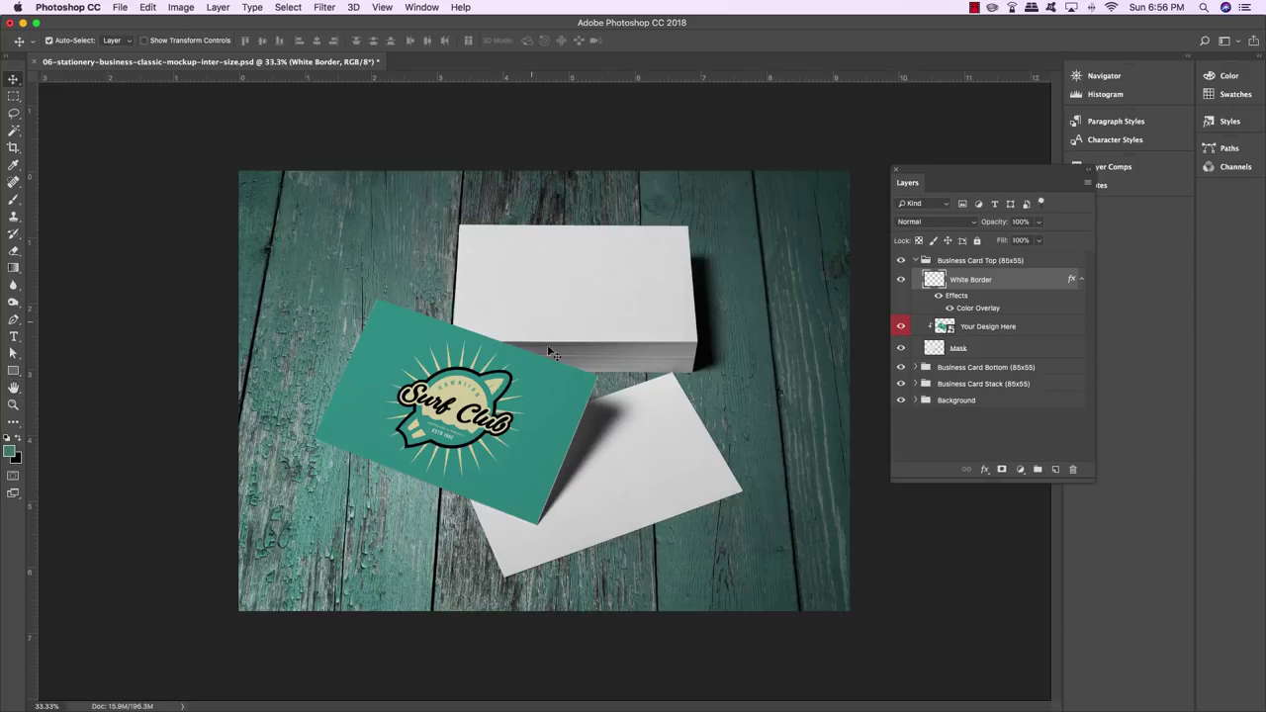
click(1081, 279)
click(900, 279)
Compare the tinted White Border, then open the Card Side contents inside Business Card Stack
click(901, 280)
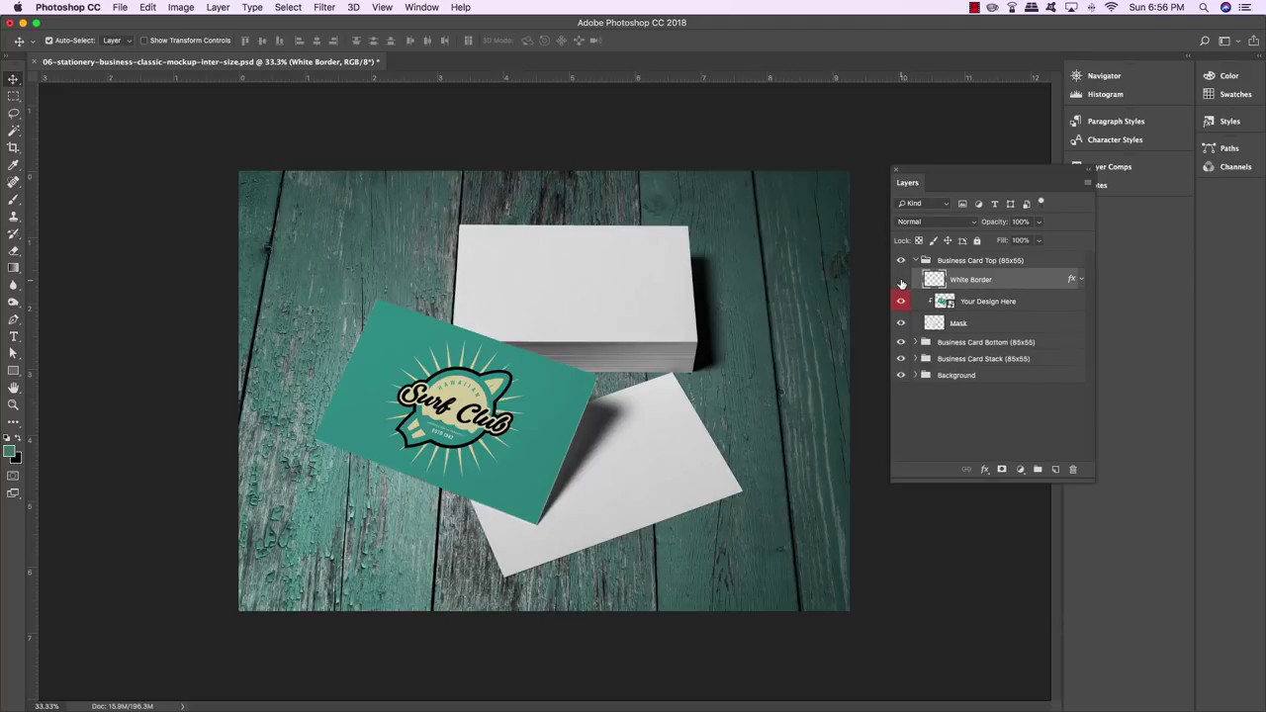
click(901, 280)
click(901, 279)
click(952, 362)
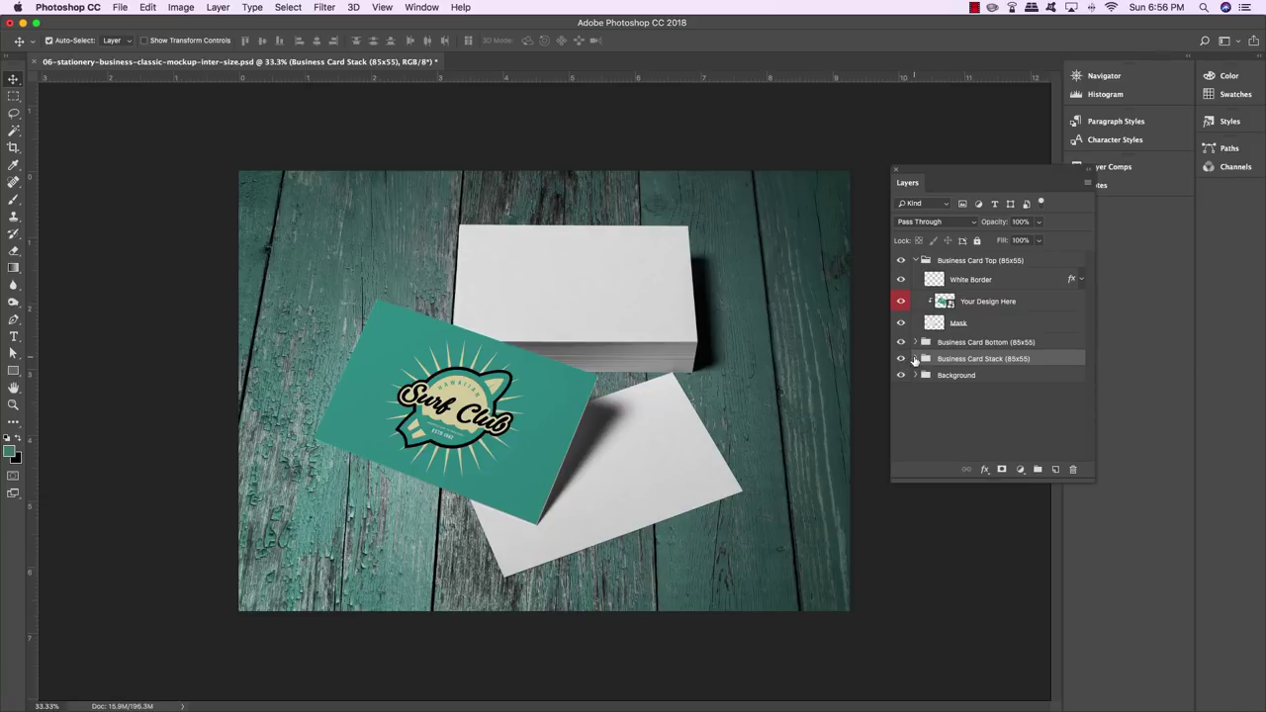
click(915, 360)
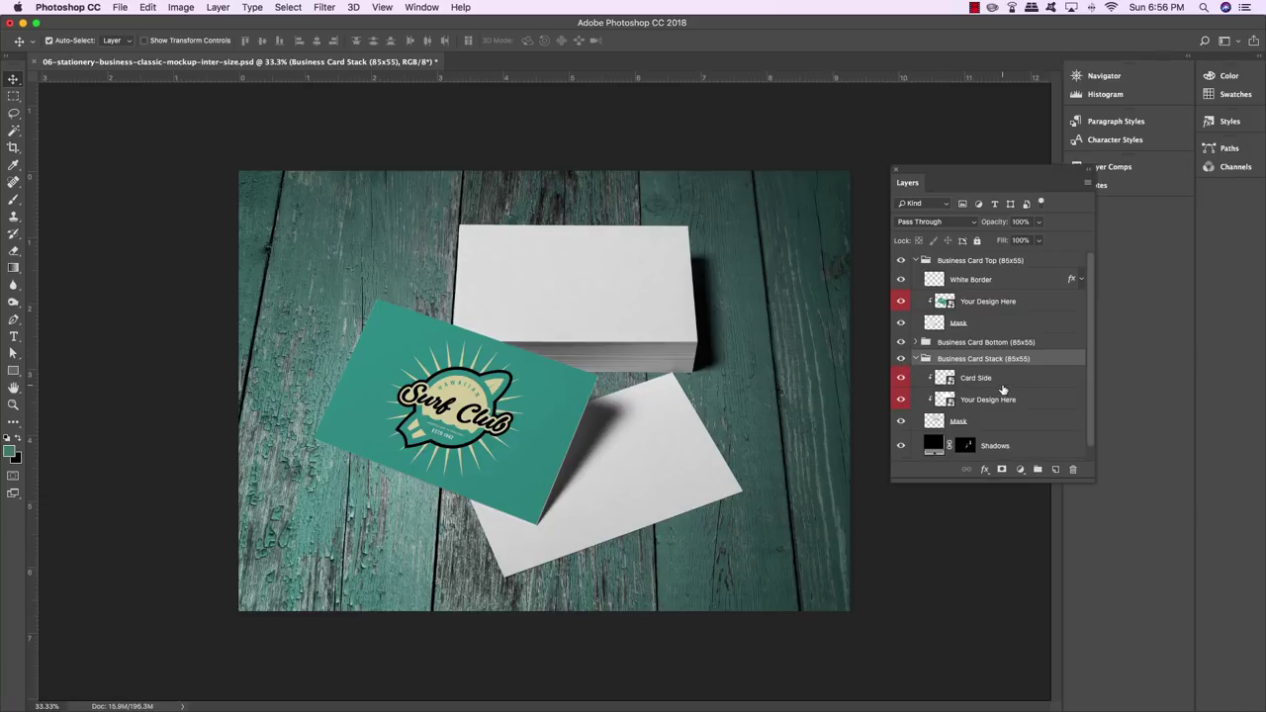
click(969, 383)
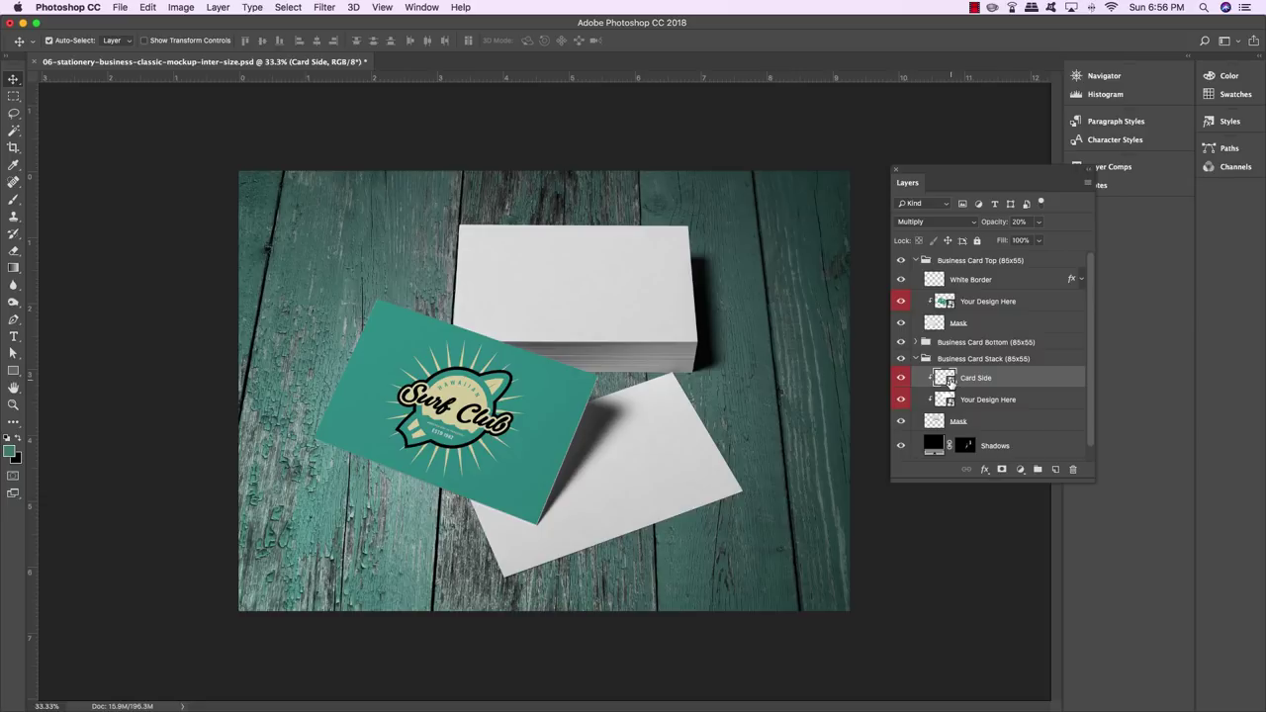
double_click(946, 378)
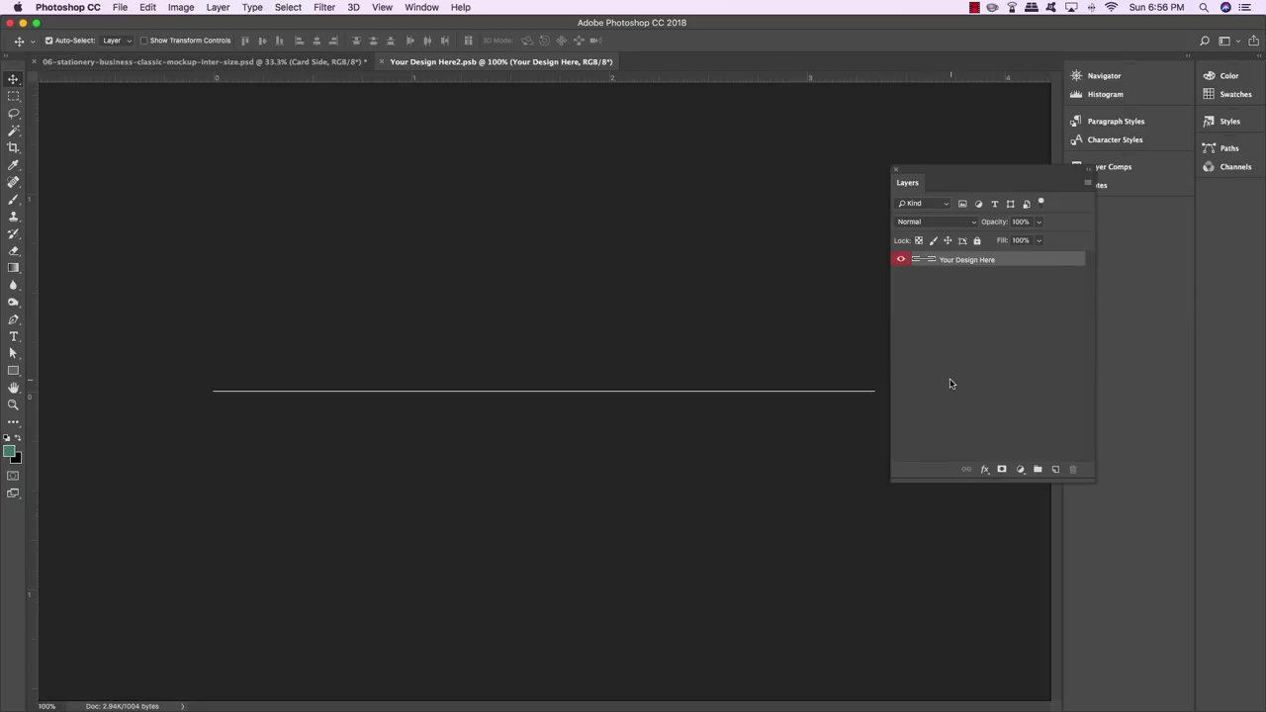
Add a cream #d5d0a7 Color Overlay to the card edge, save, and close back to the mockup
double_click(1080, 261)
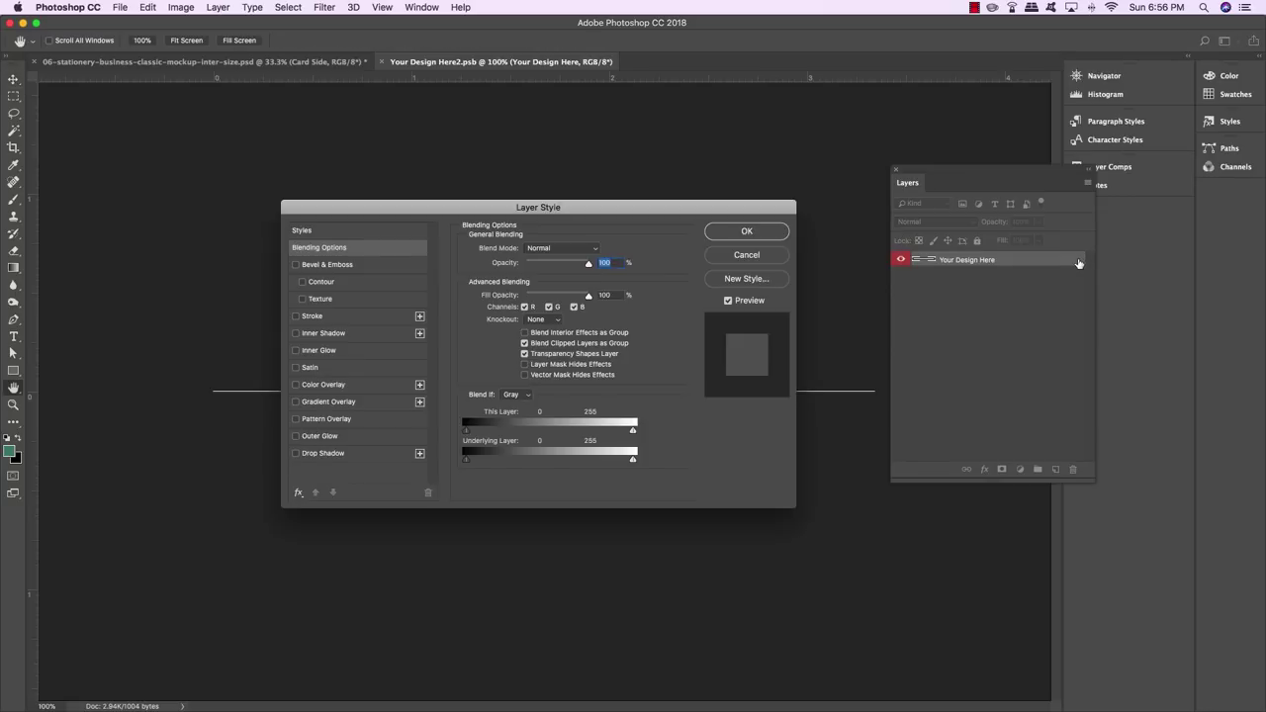
click(326, 385)
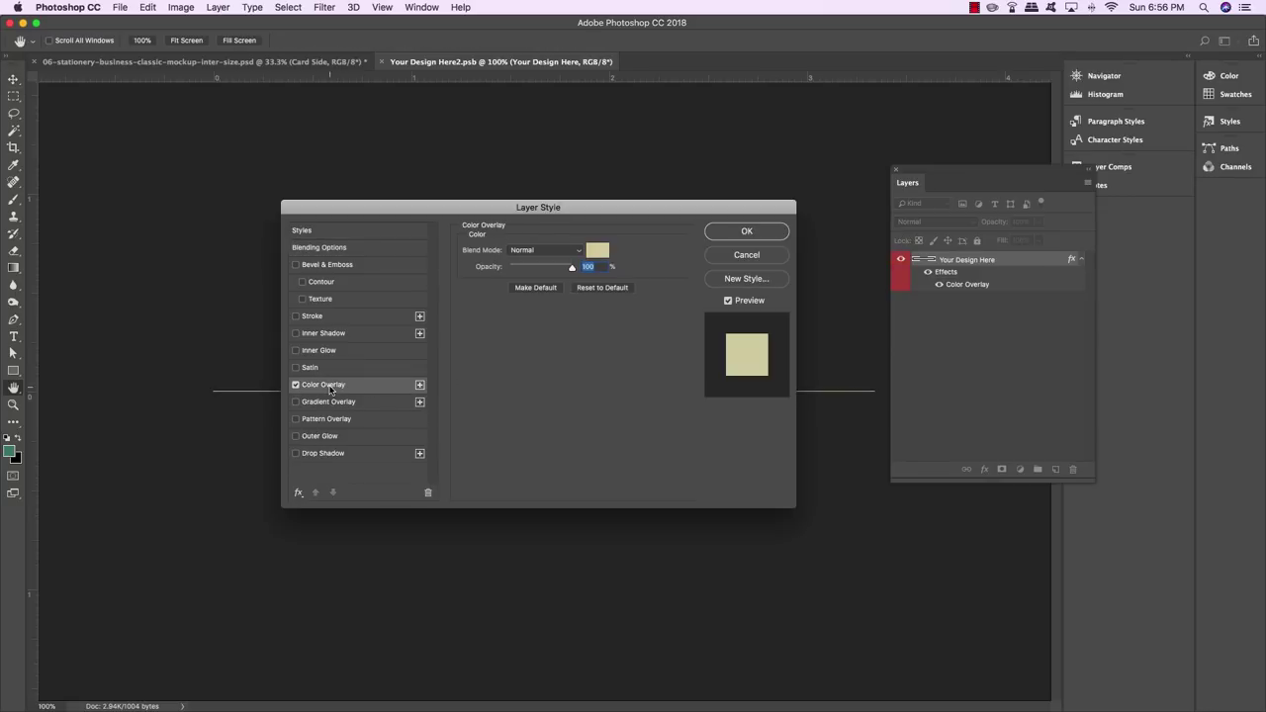
click(597, 250)
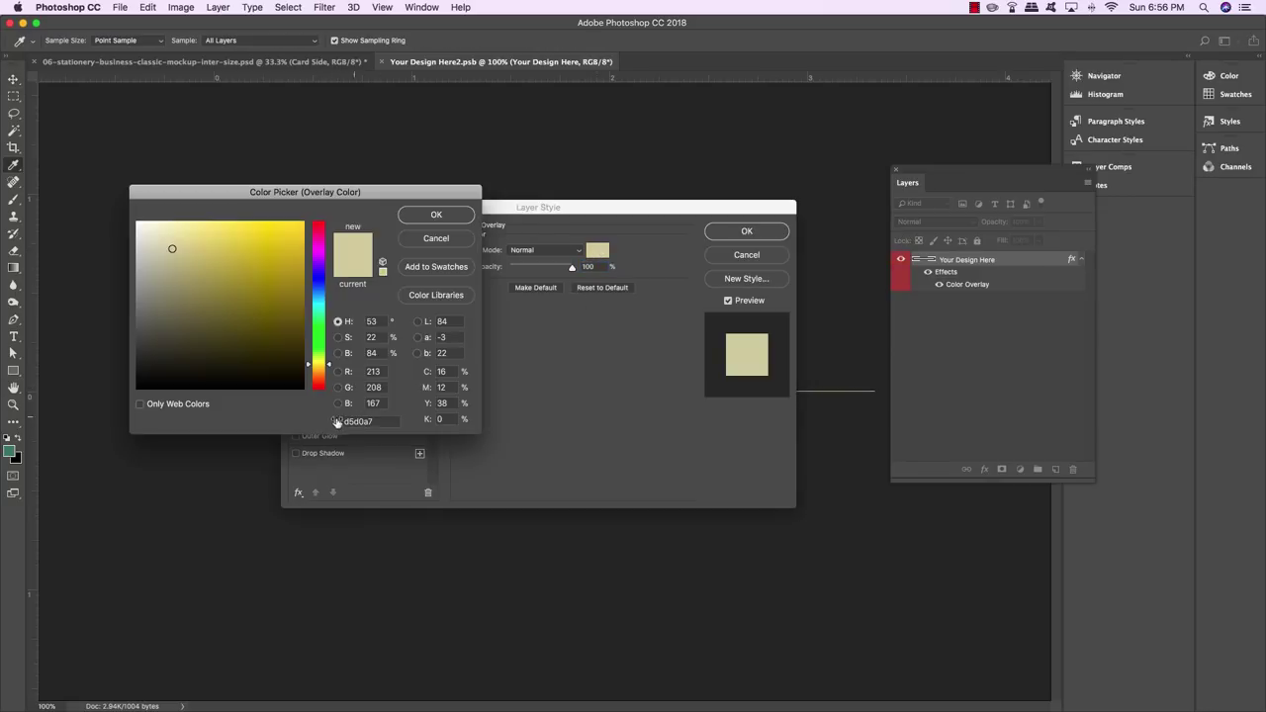
click(436, 218)
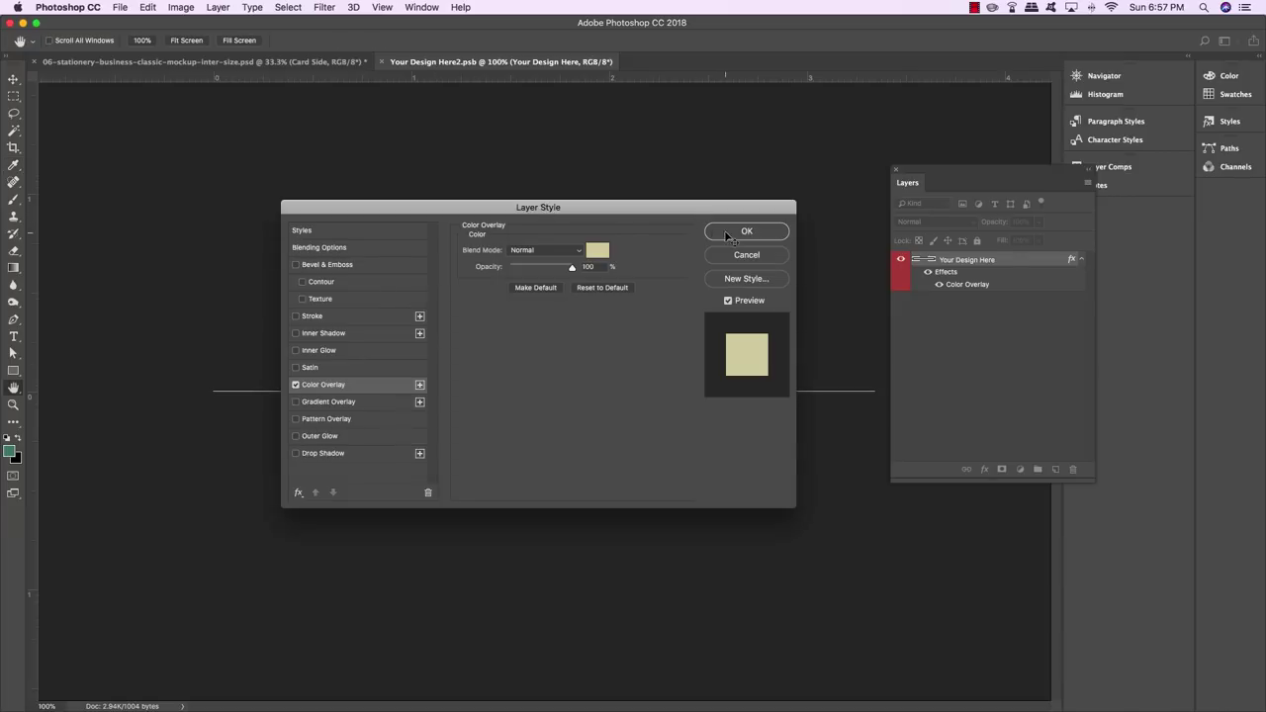
click(727, 233)
key(super+s)
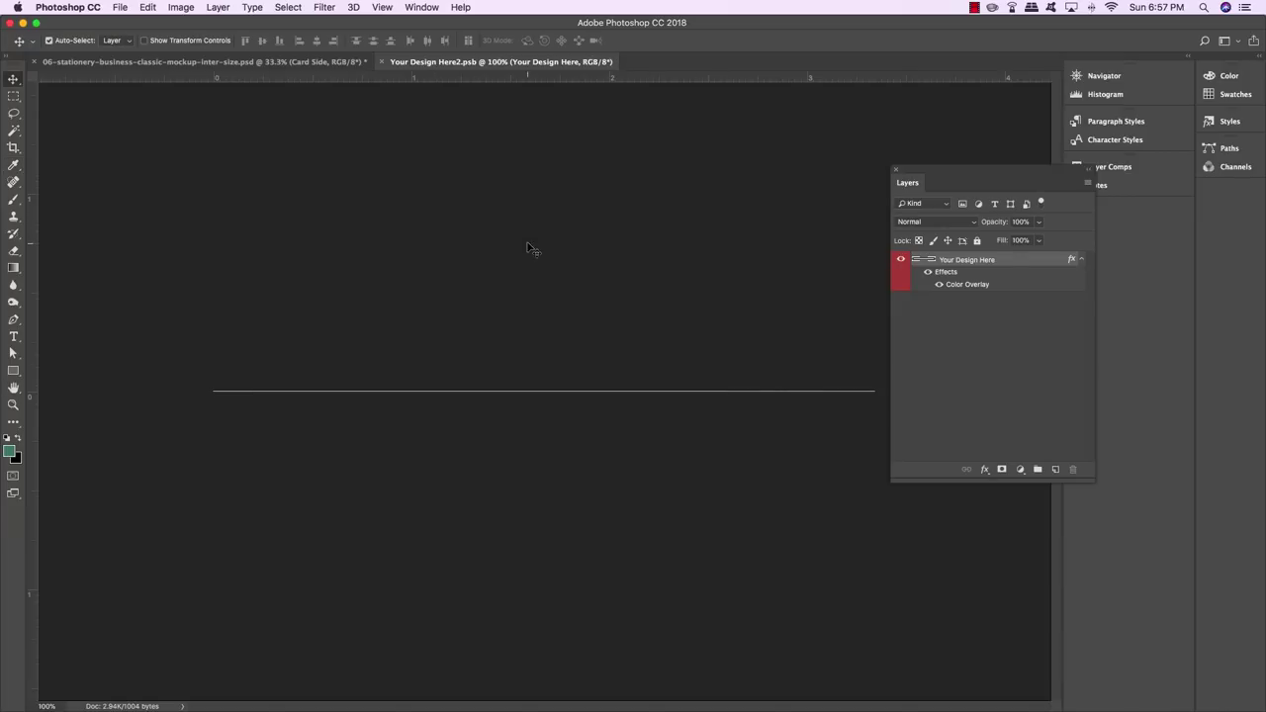
key(super+w)
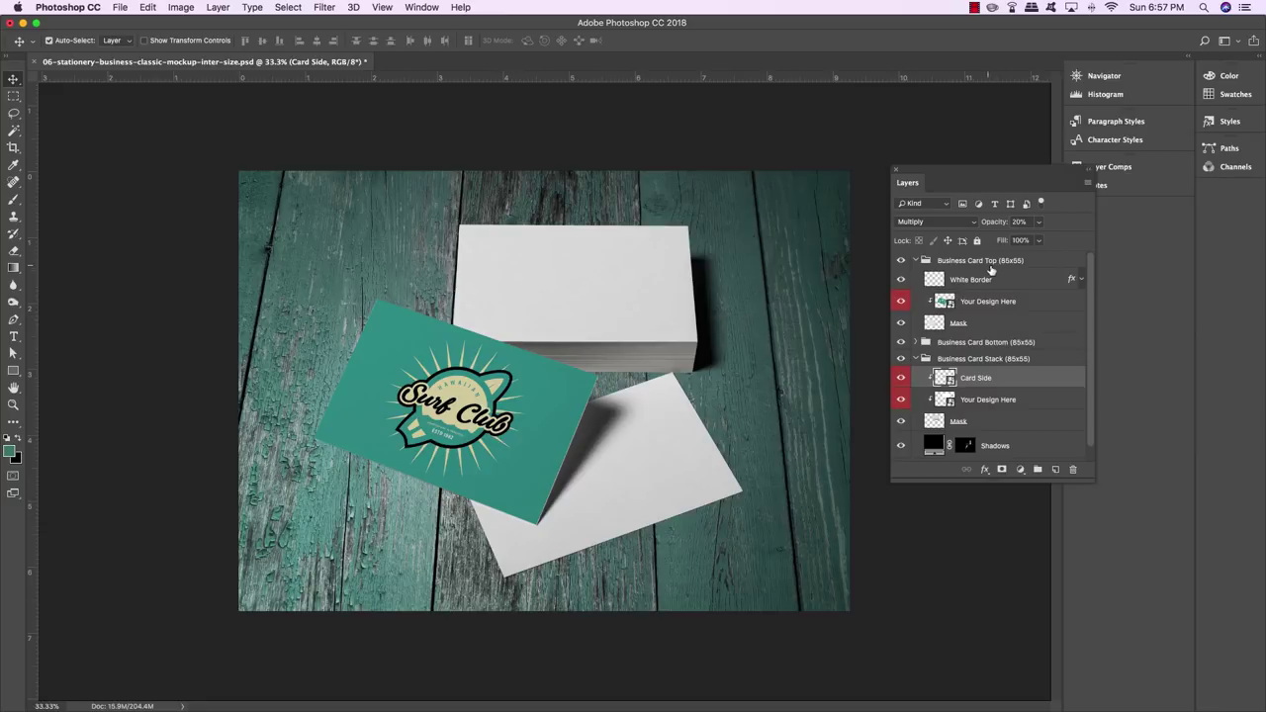
Raise Card Side opacity from 20% to 100% and open the top card's Your Design Here contents
drag(1039, 226, 1118, 233)
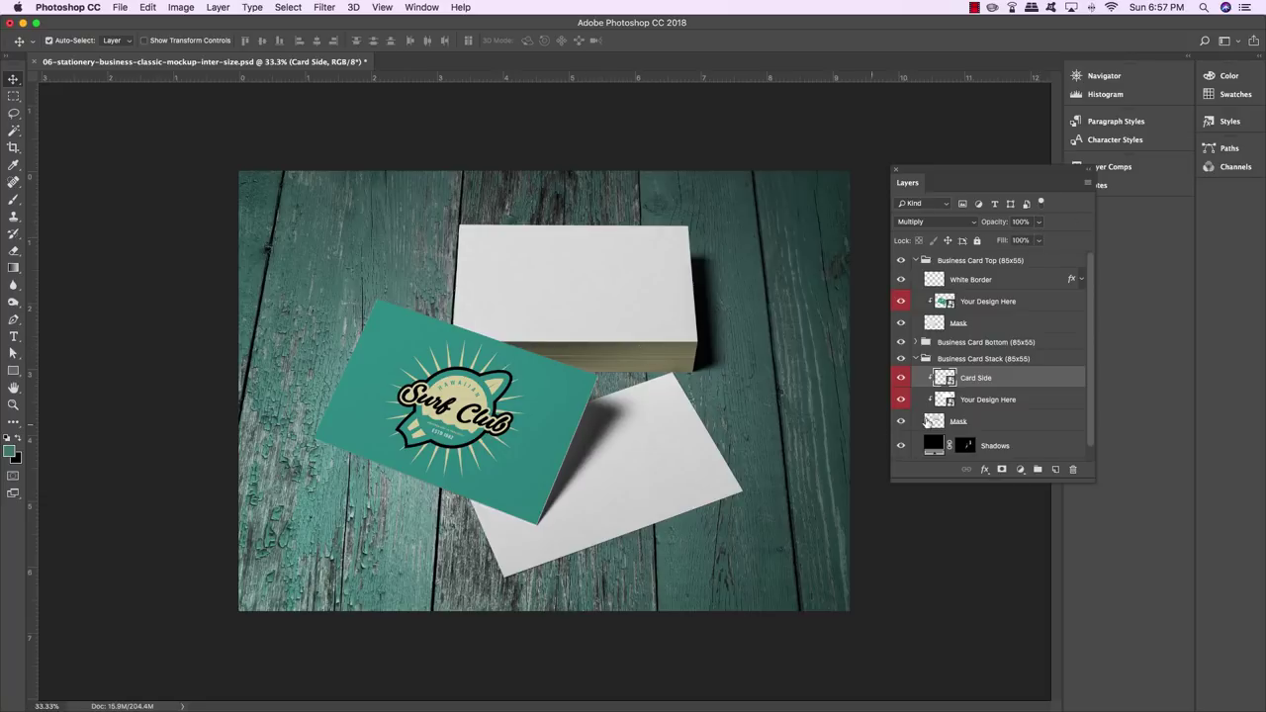
click(988, 303)
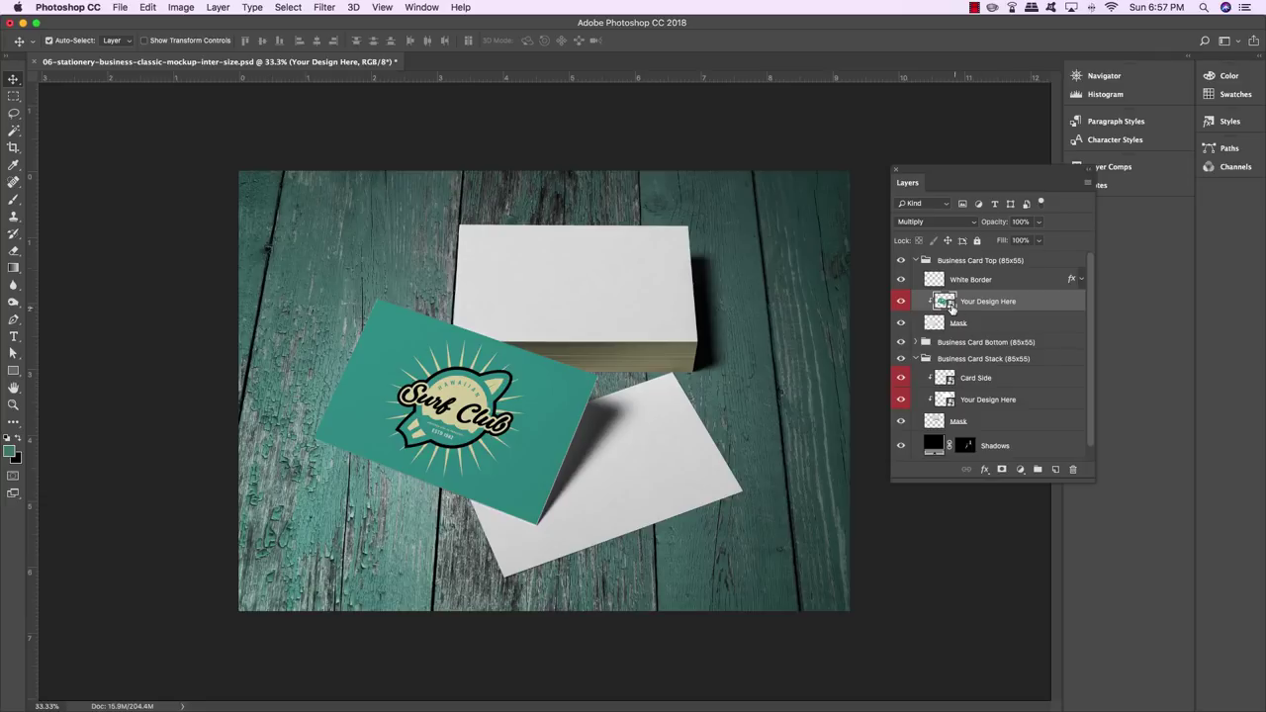
double_click(944, 302)
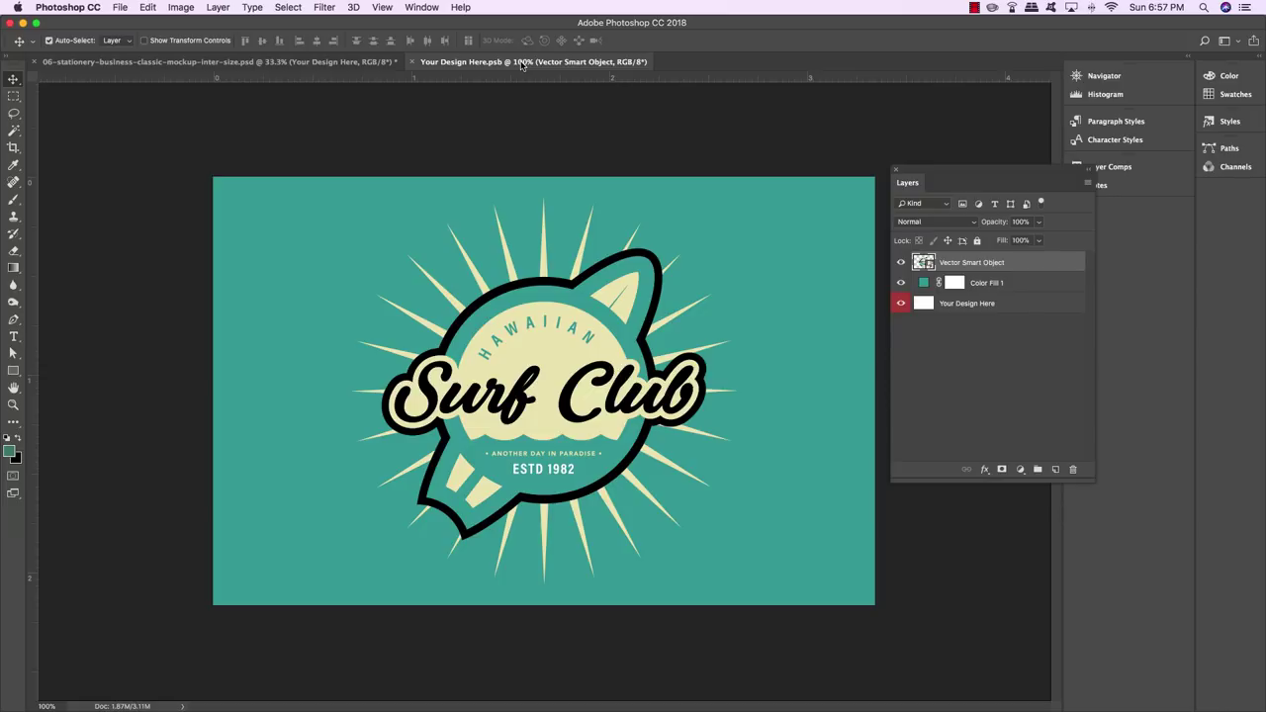
Arrange the card design, zoomed to 50%, and the mockup in side-by-side floating windows
drag(522, 63, 274, 130)
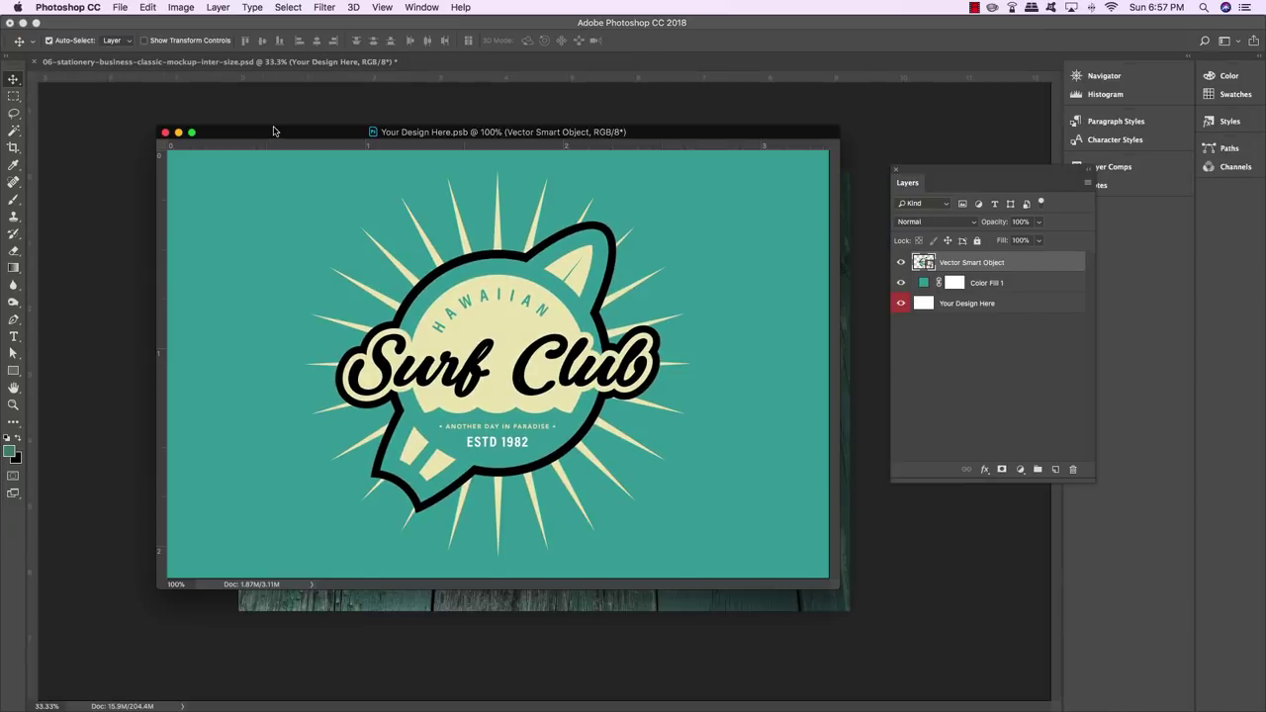
key(super+minus)
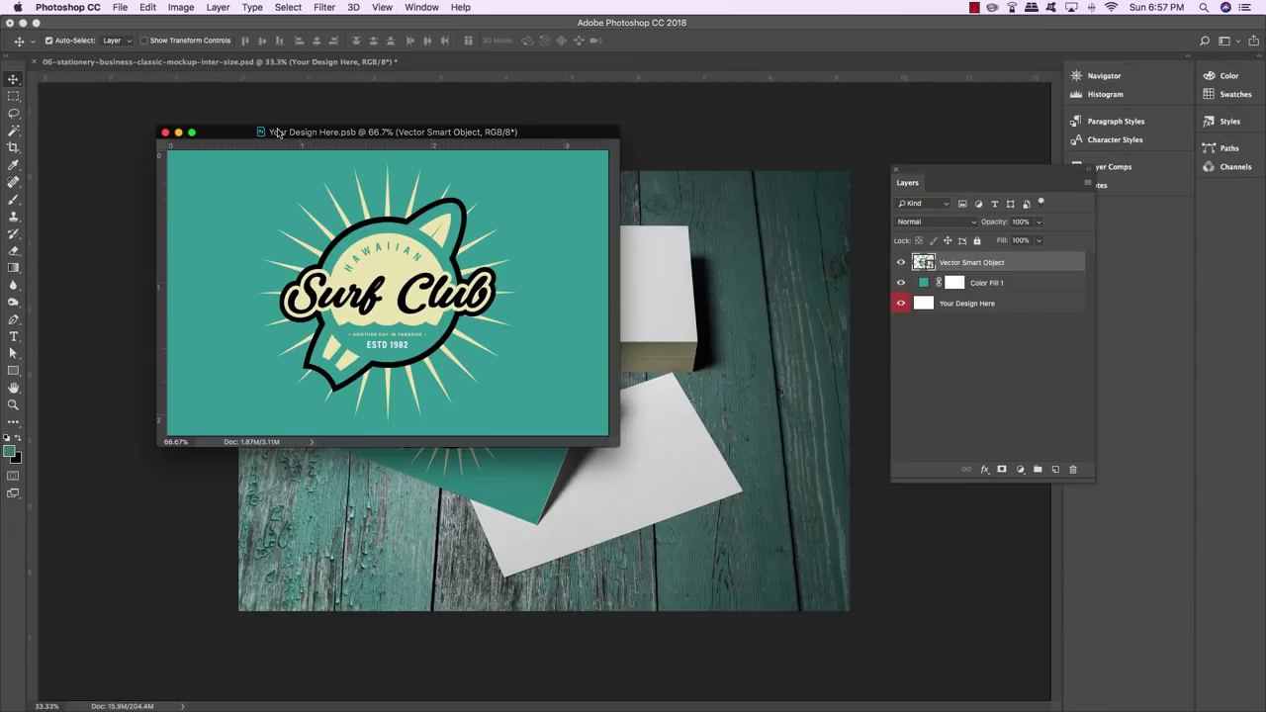
key(super+minus)
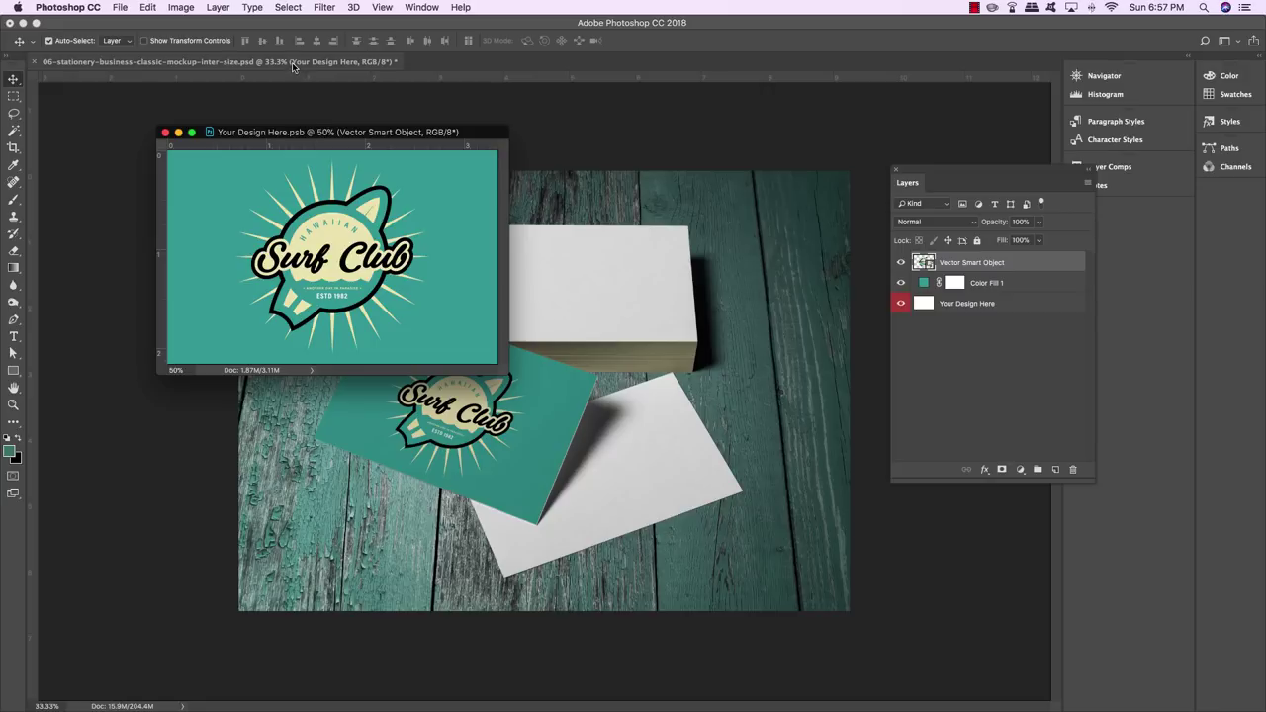
drag(293, 67, 679, 145)
click(346, 126)
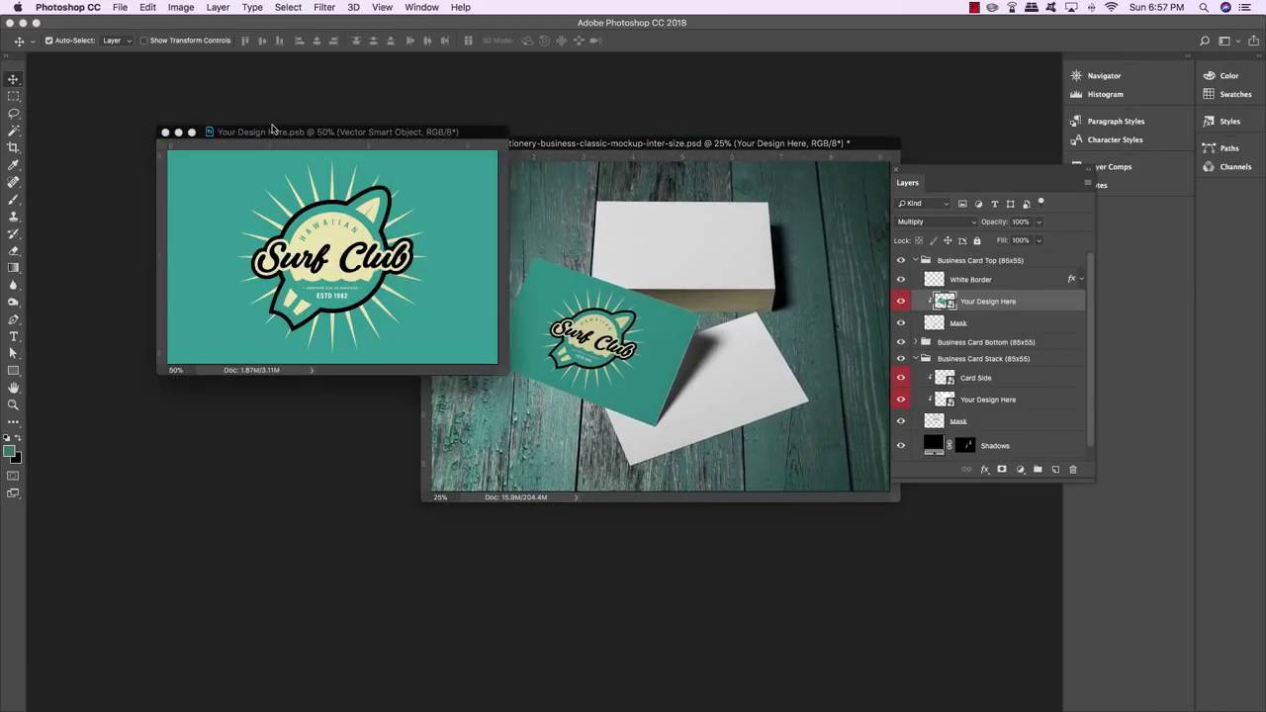
drag(346, 127, 246, 116)
drag(520, 143, 516, 118)
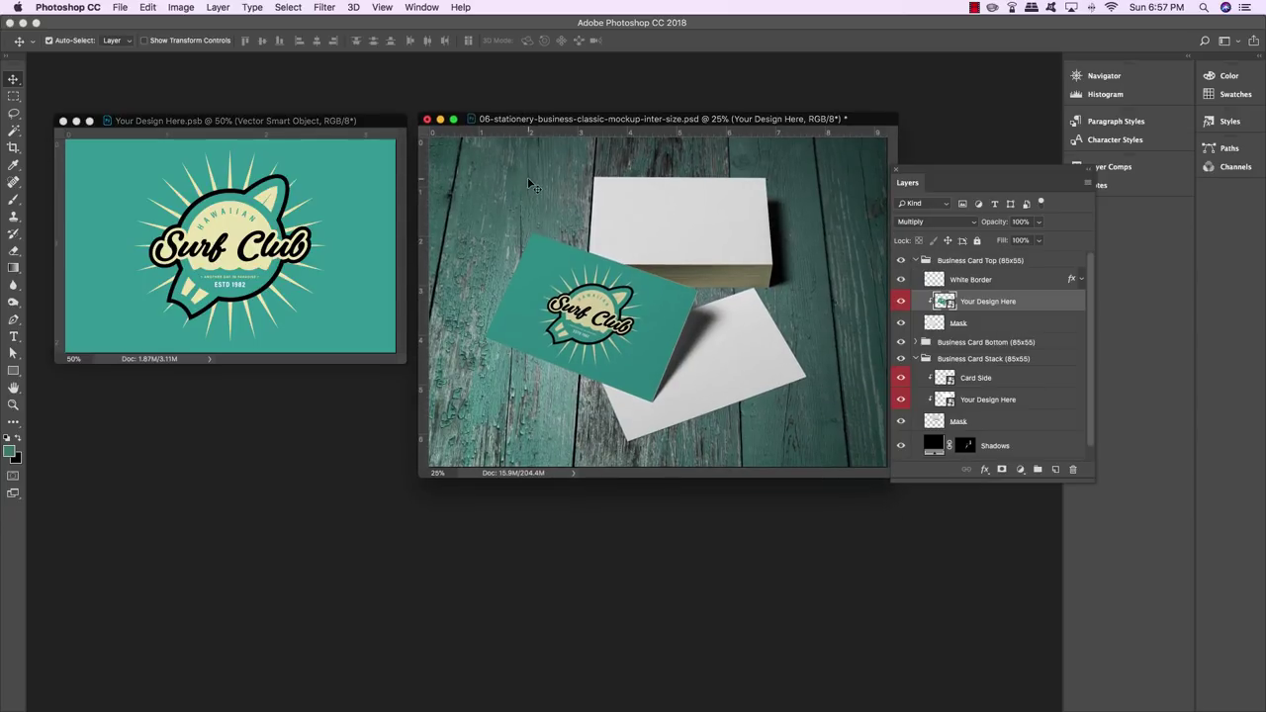
Collapse Business Card Top and select the Business Card Stack's Your Design Here layer
click(913, 260)
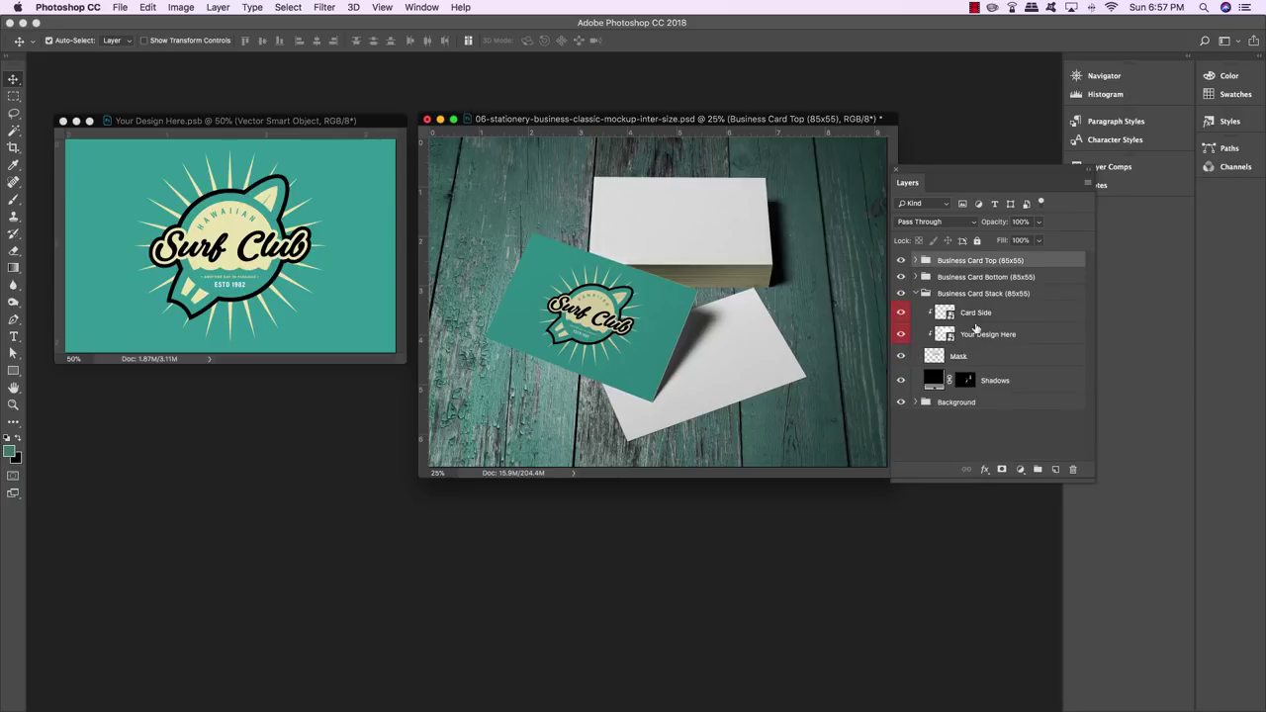
click(950, 294)
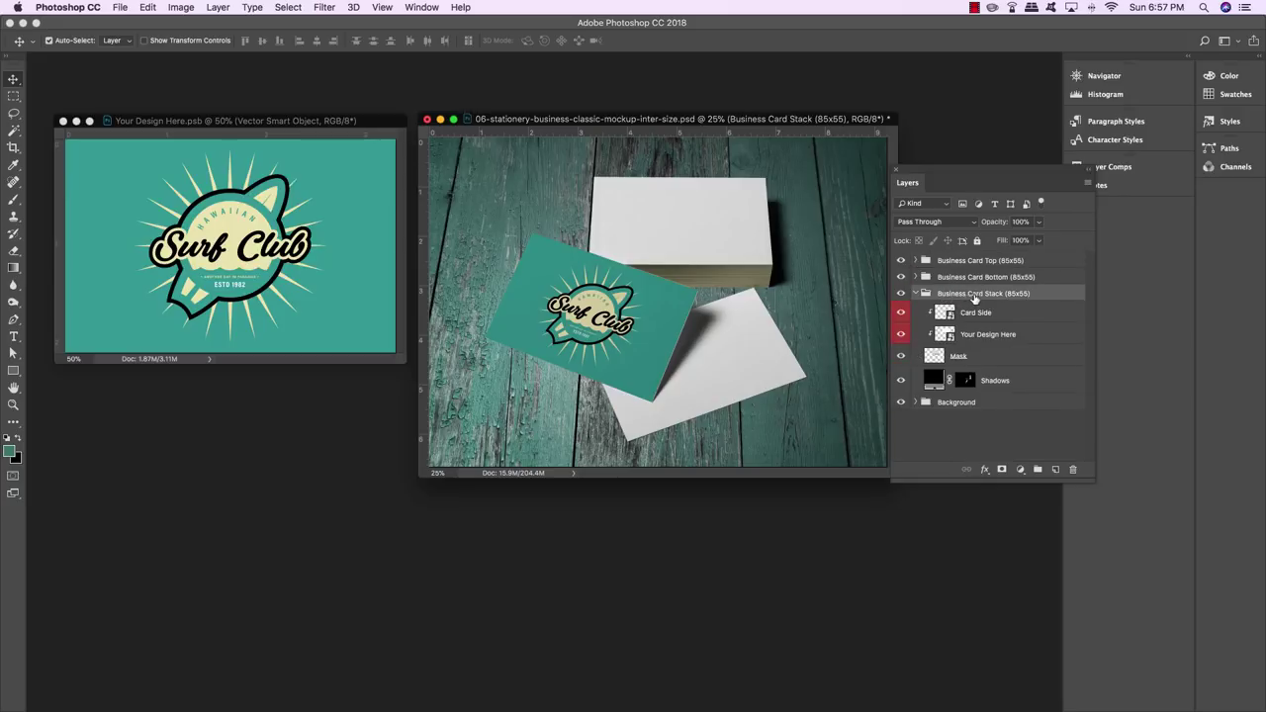
click(1017, 341)
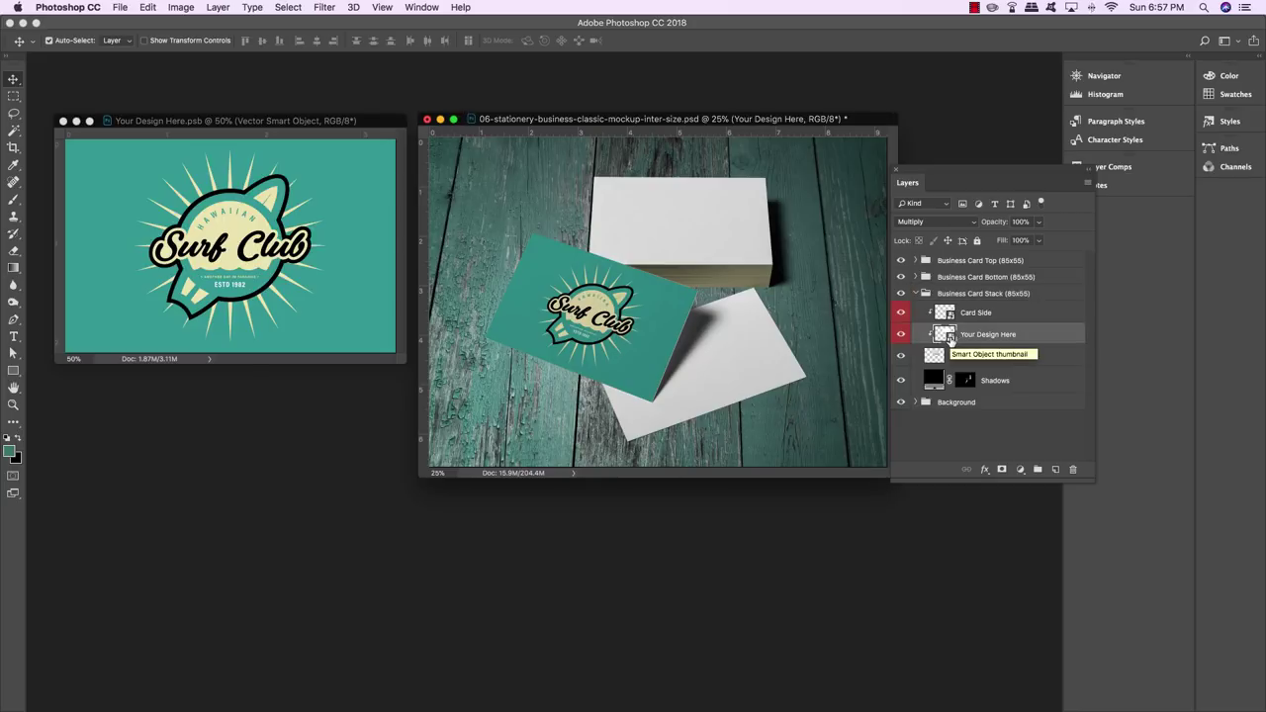
Open the stacked cards' blank design in its own window at 50%, below the logo document
double_click(947, 336)
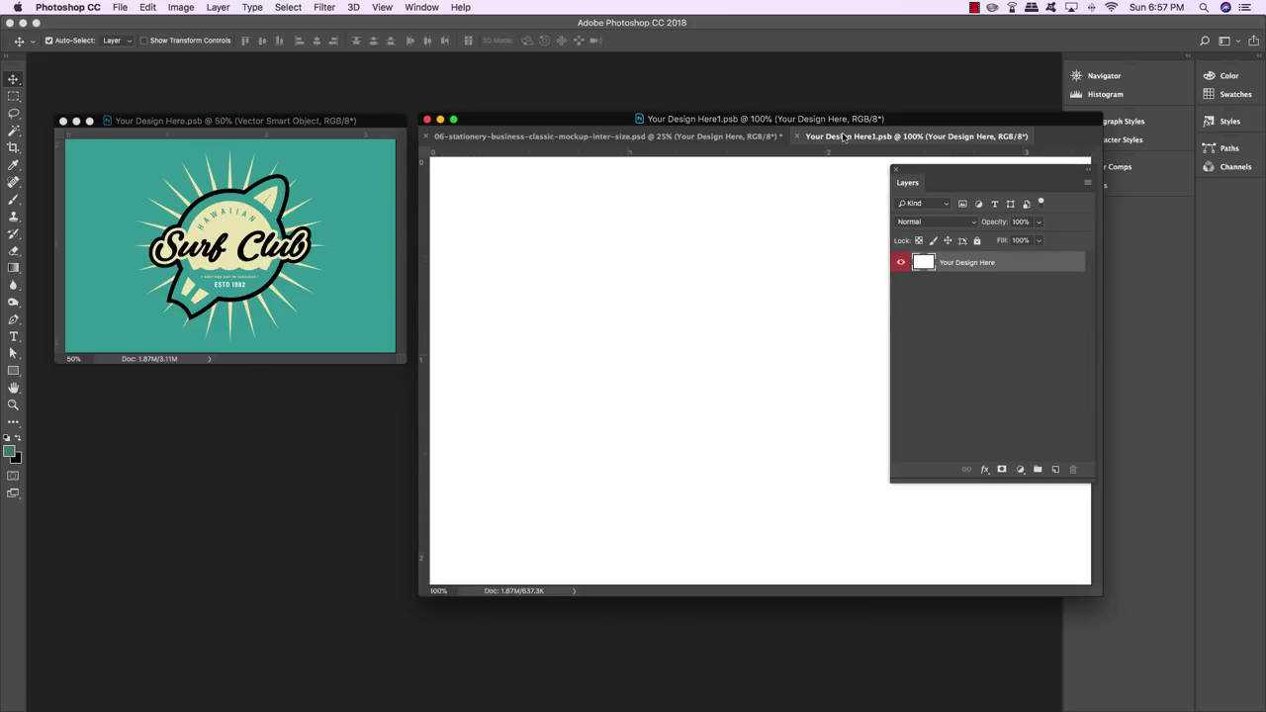
drag(843, 137, 238, 327)
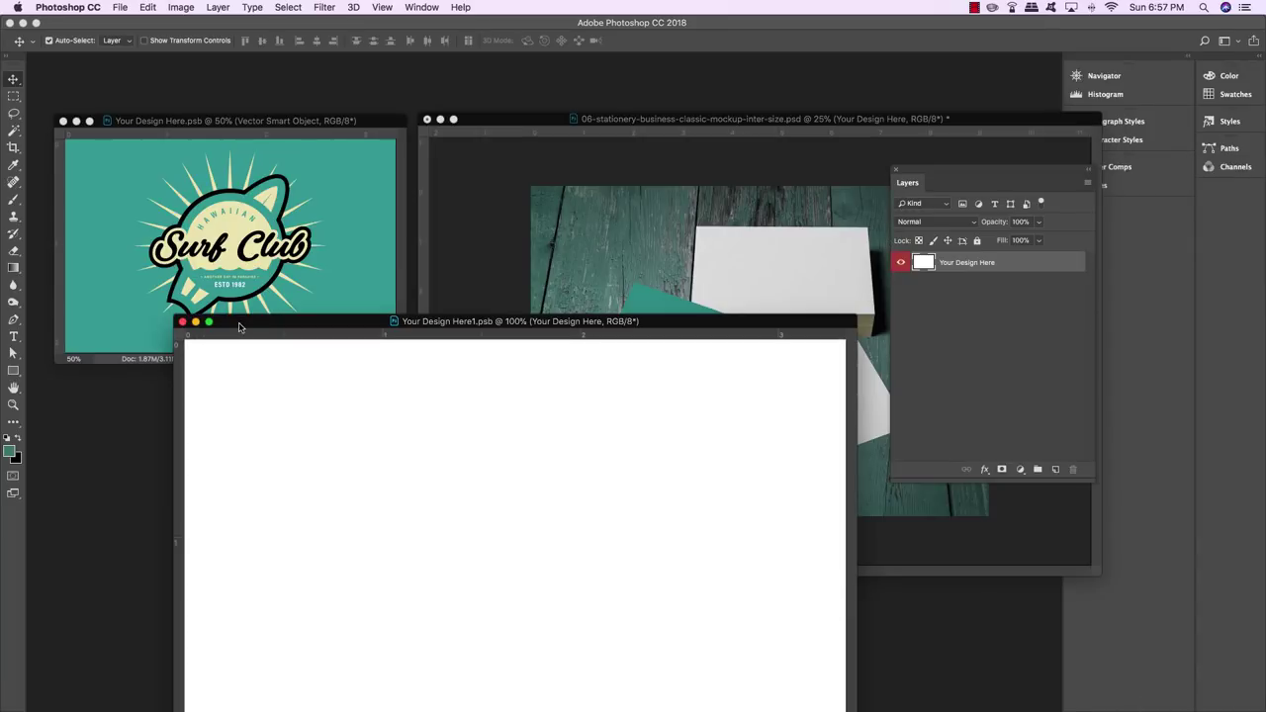
key(super+minus)
key(super+minus)
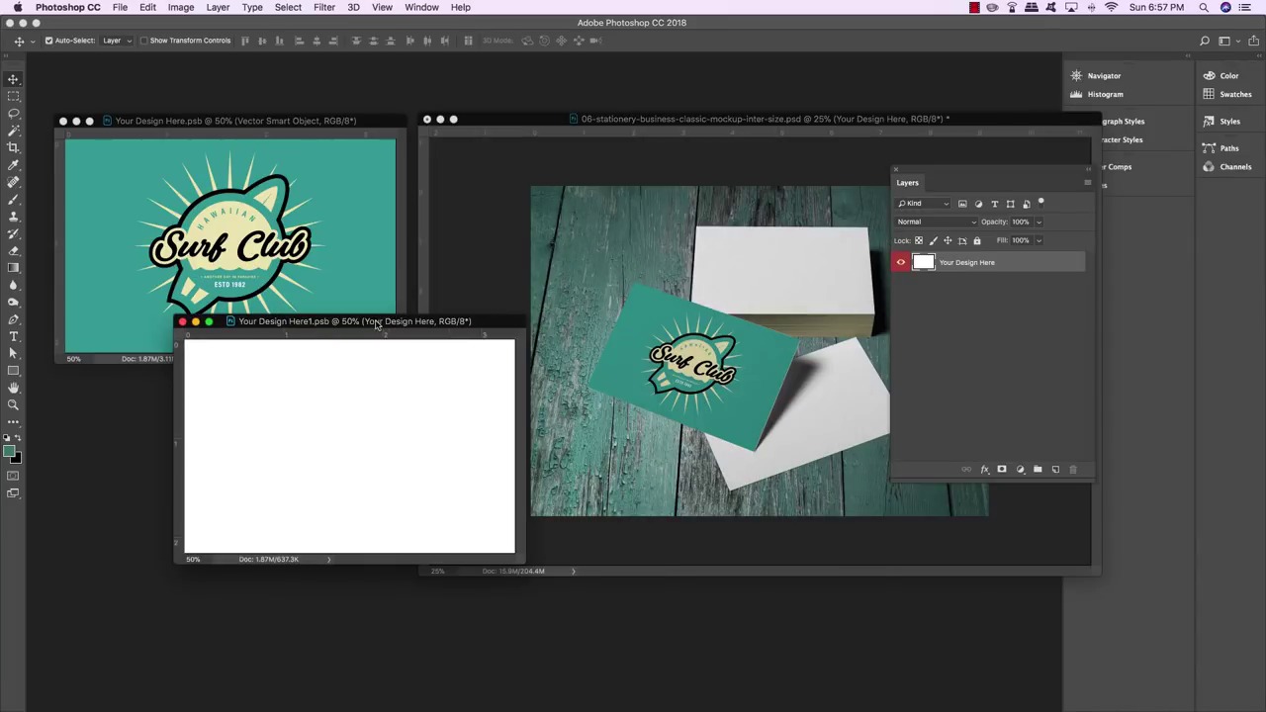
drag(438, 327, 319, 382)
Copy the Vector Smart Object and Color Fill 1 layers into it, save, and close both designs
click(372, 126)
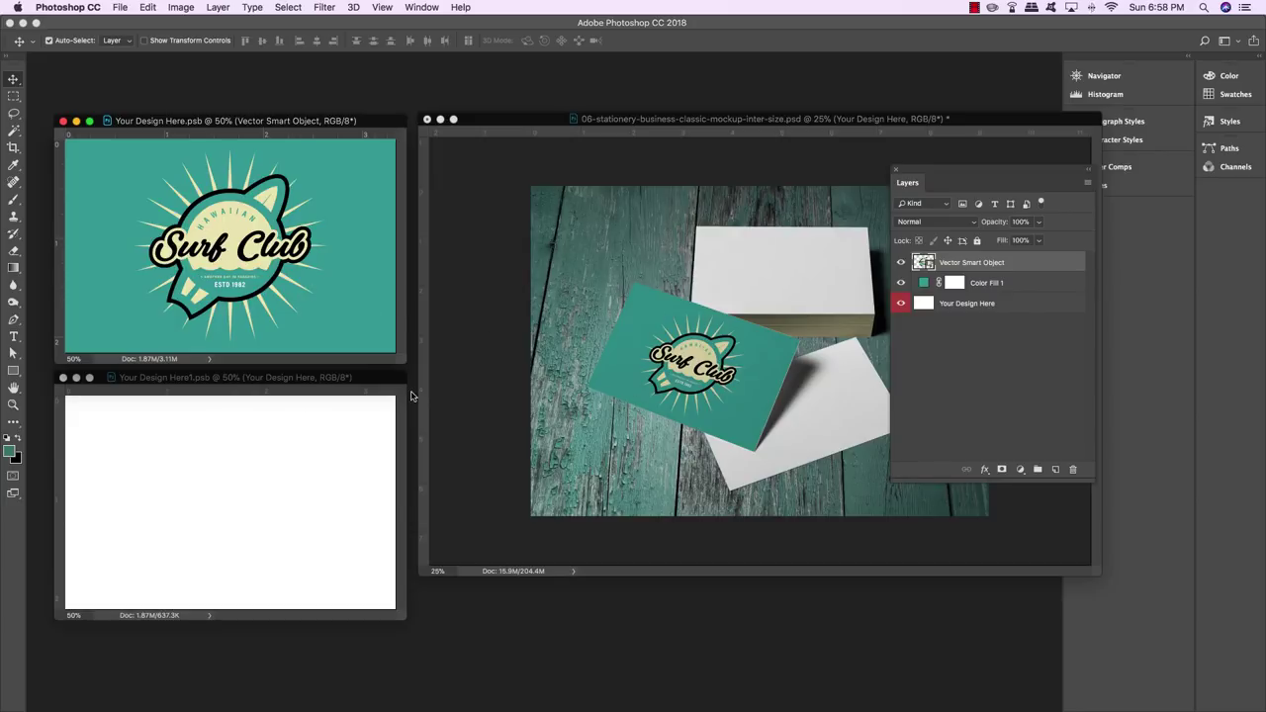
shift+click(1053, 286)
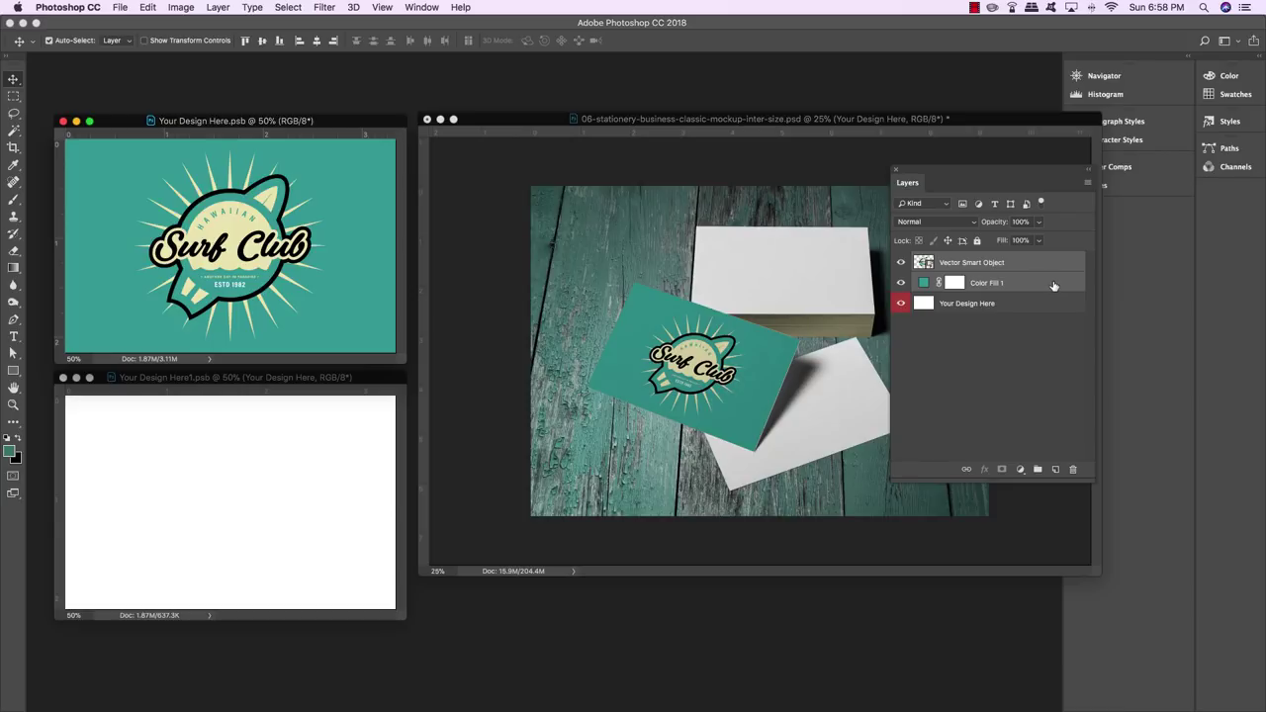
drag(1053, 286, 265, 502)
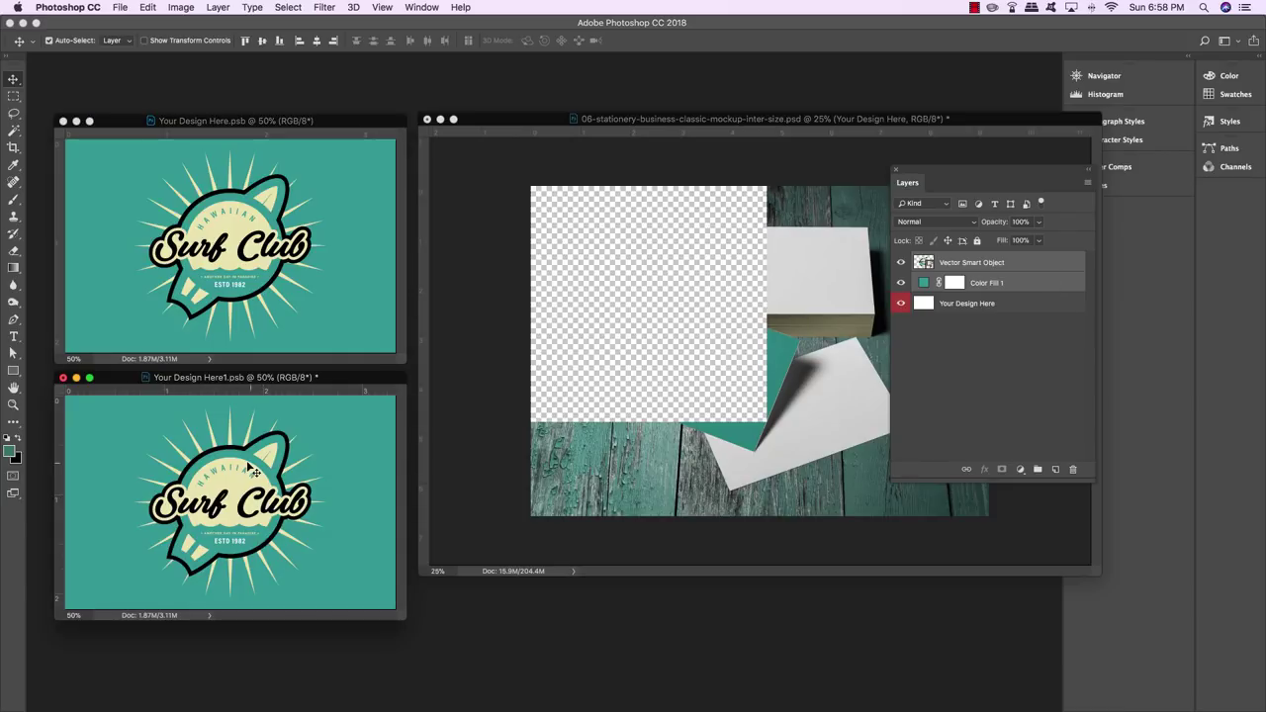
key(super+s)
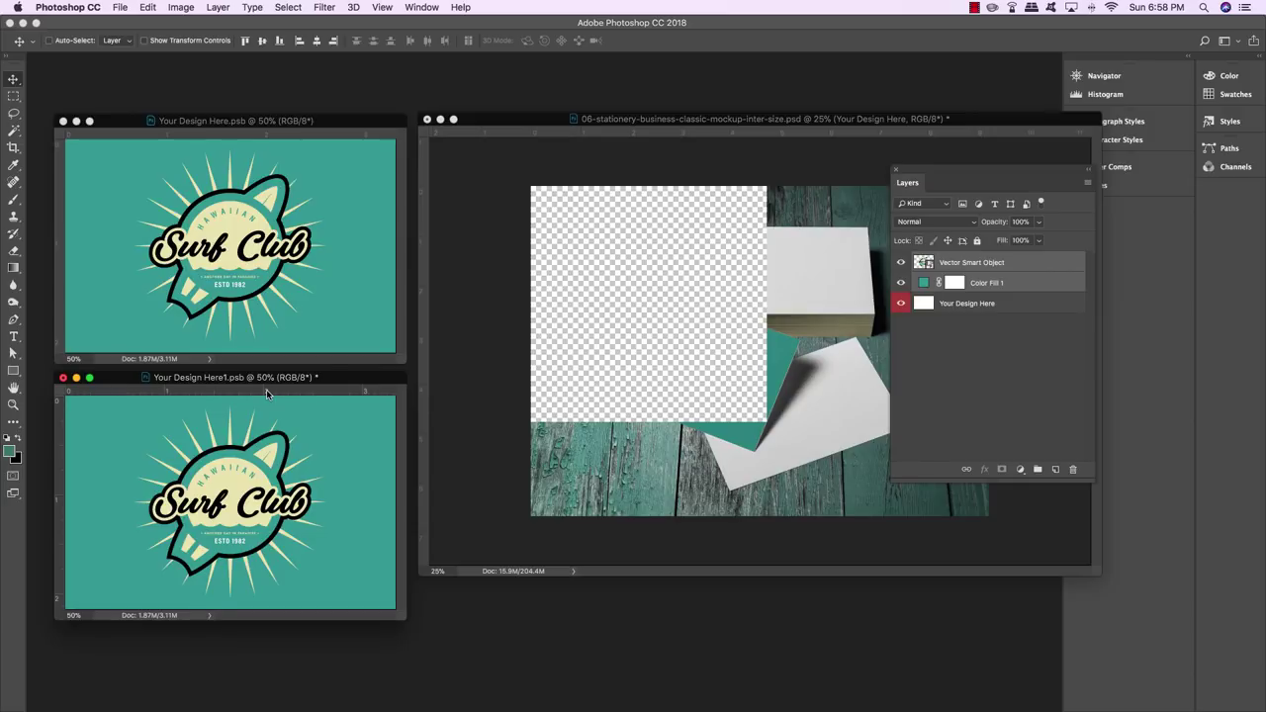
click(62, 377)
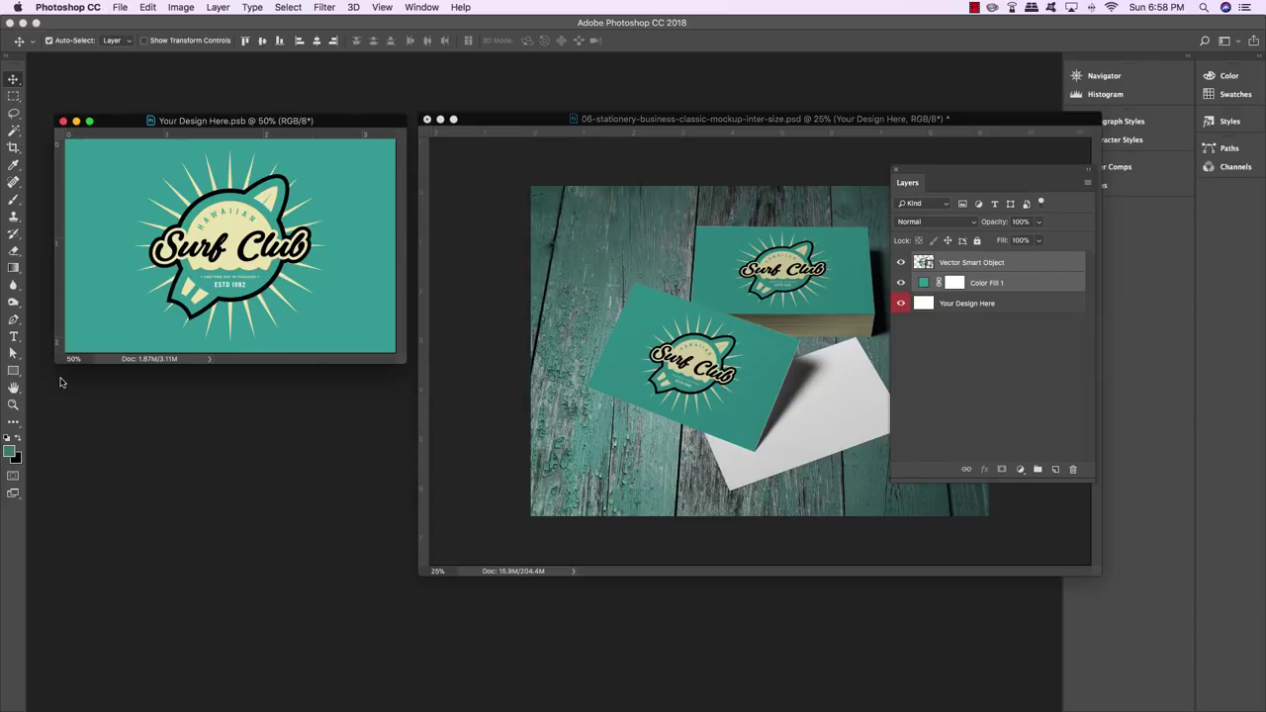
click(63, 121)
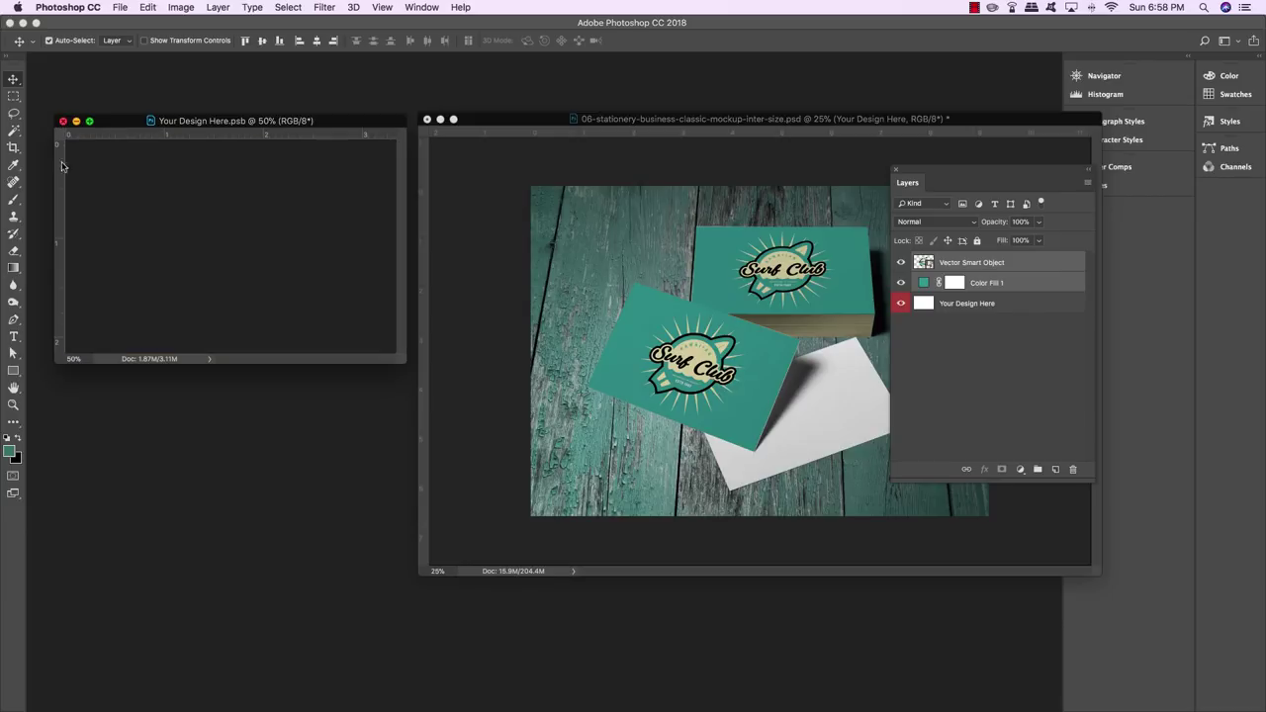
Switch to full screen, collapse Business Card Stack, and open Business Card Bottom's Your Design Here contents
drag(501, 124, 268, 134)
key(f)
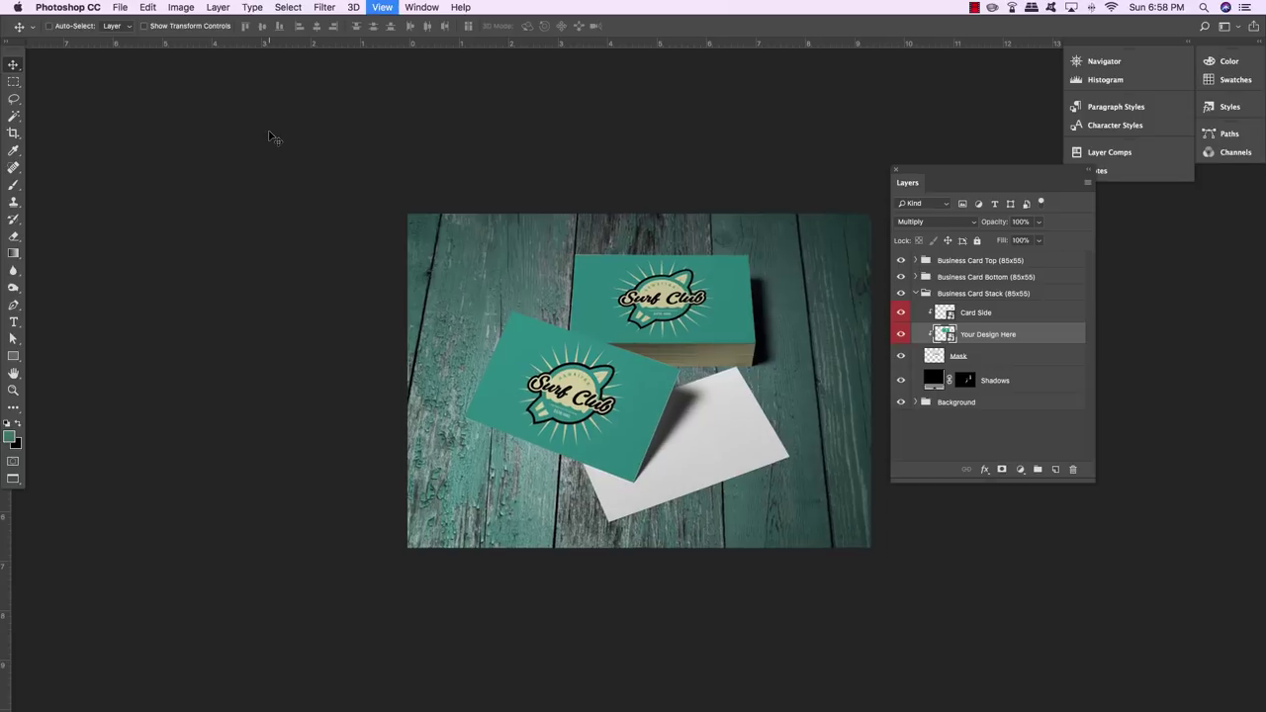
key(super+equal)
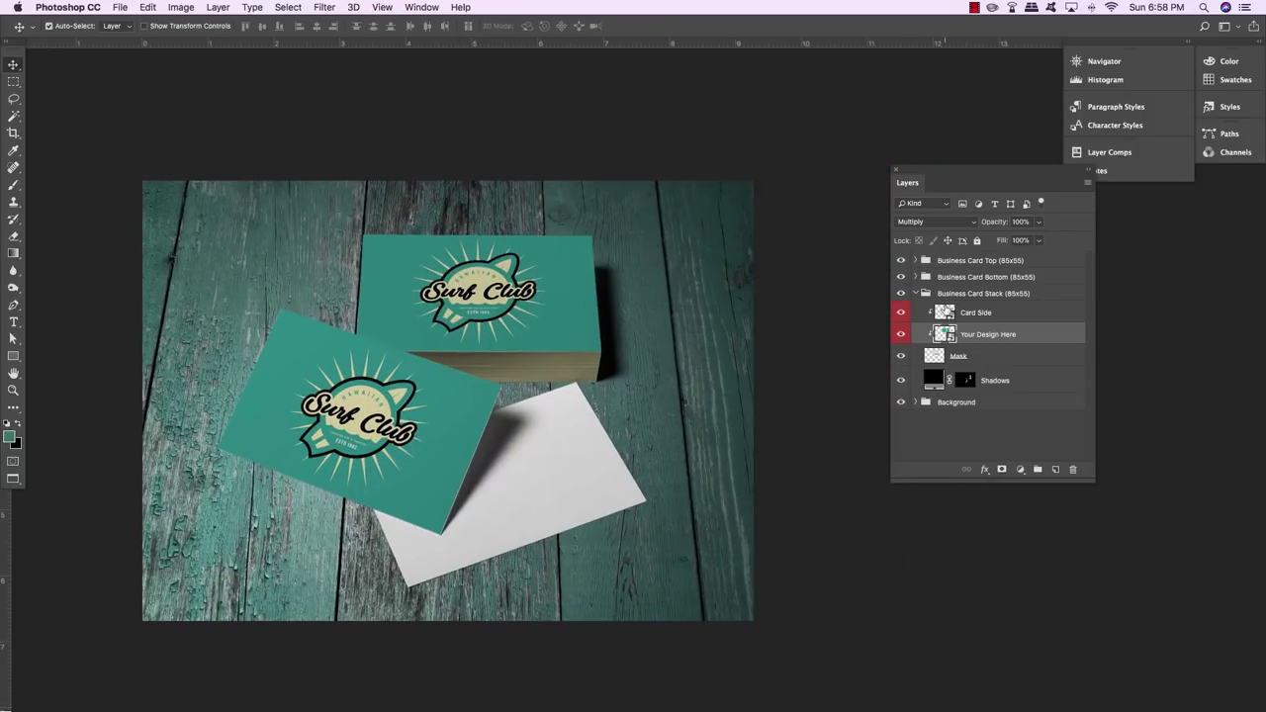
click(922, 294)
click(916, 294)
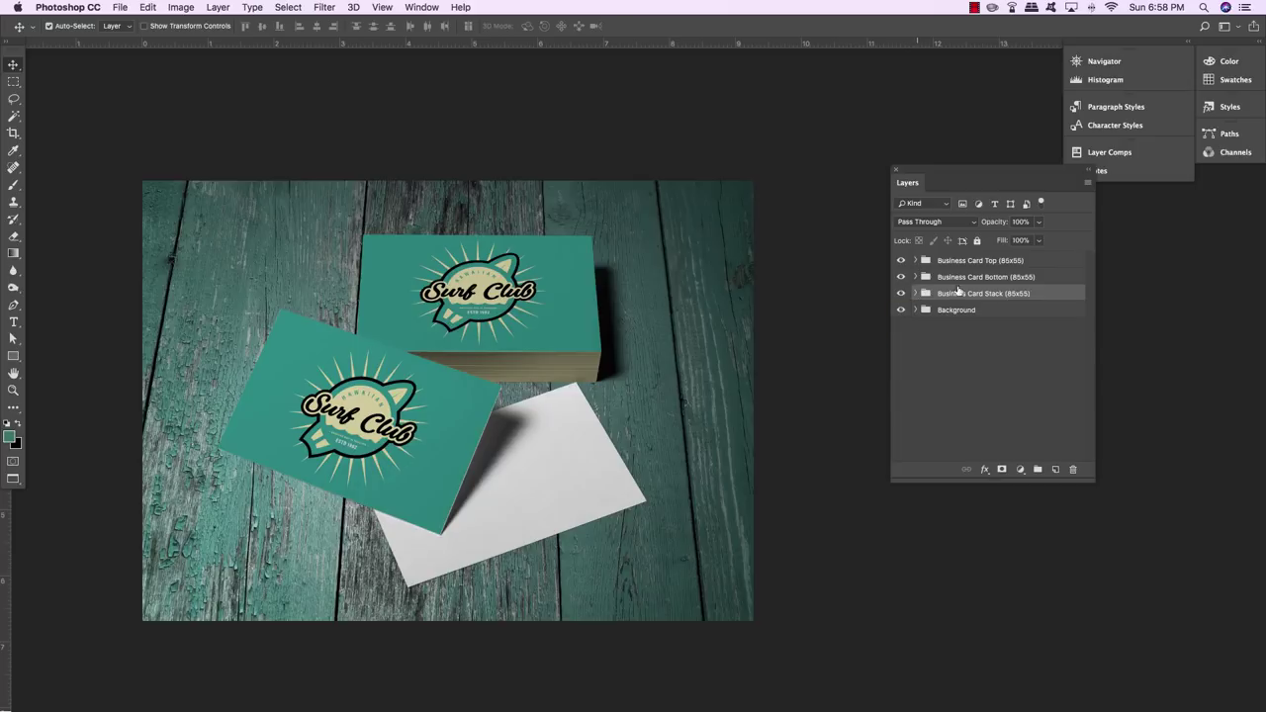
click(974, 278)
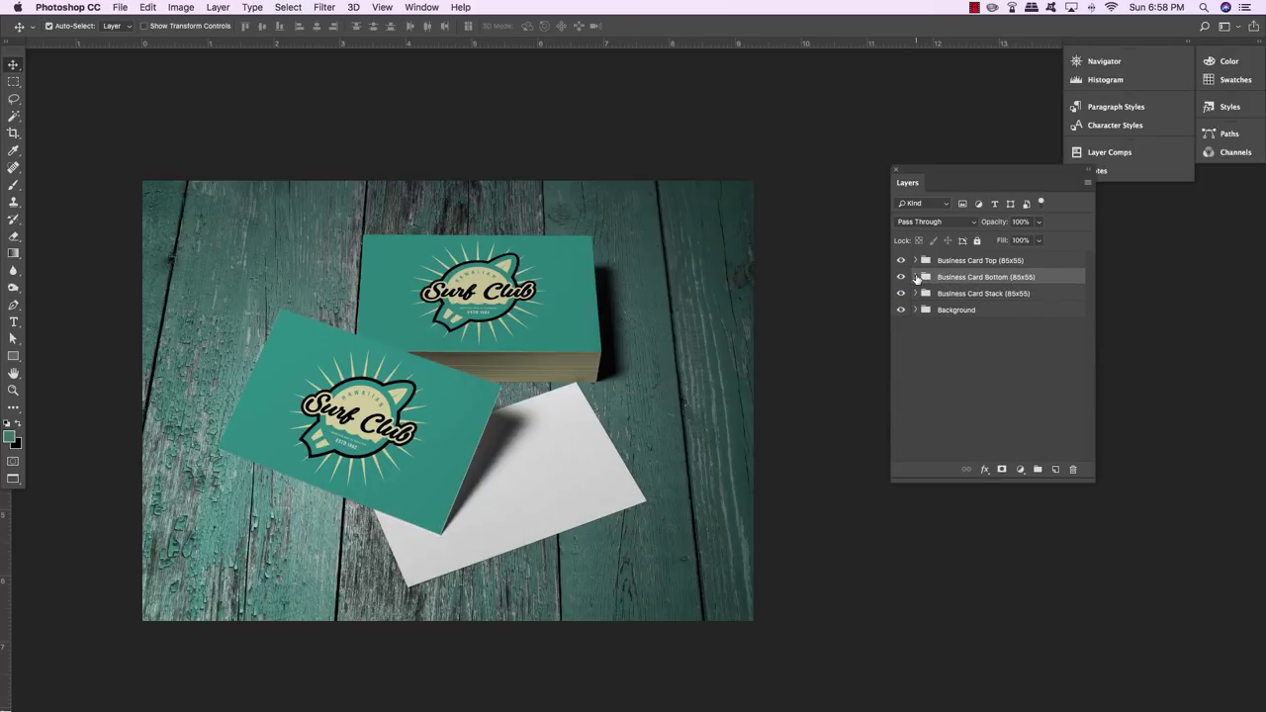
click(916, 279)
click(1011, 297)
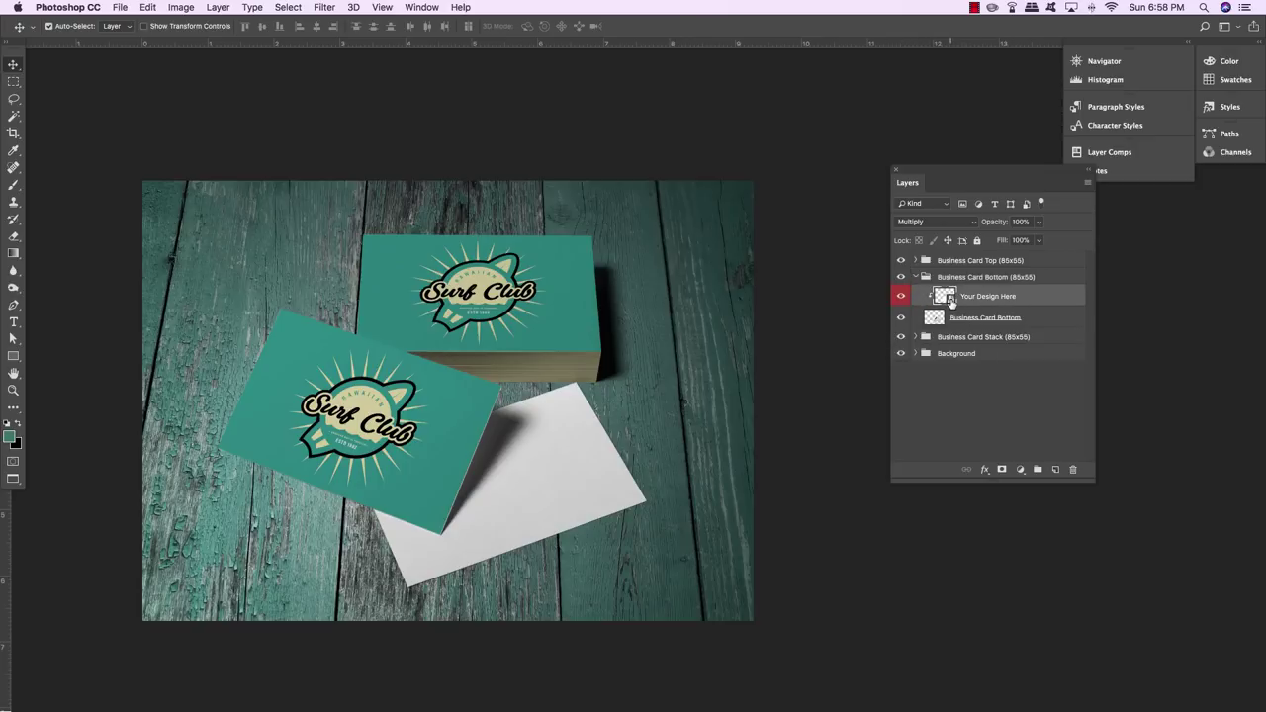
double_click(946, 296)
drag(684, 283, 597, 286)
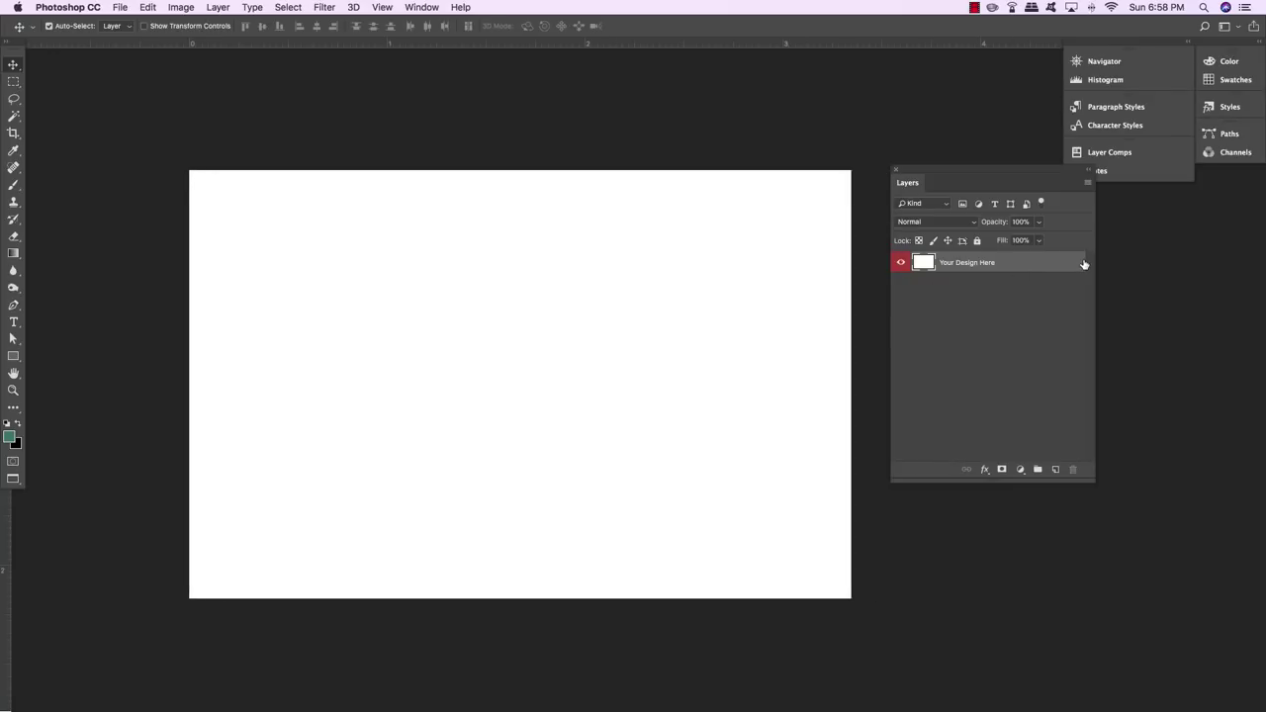
Add a pale khaki Color Overlay effect to the bottom card's Your Design Here layer
double_click(1077, 261)
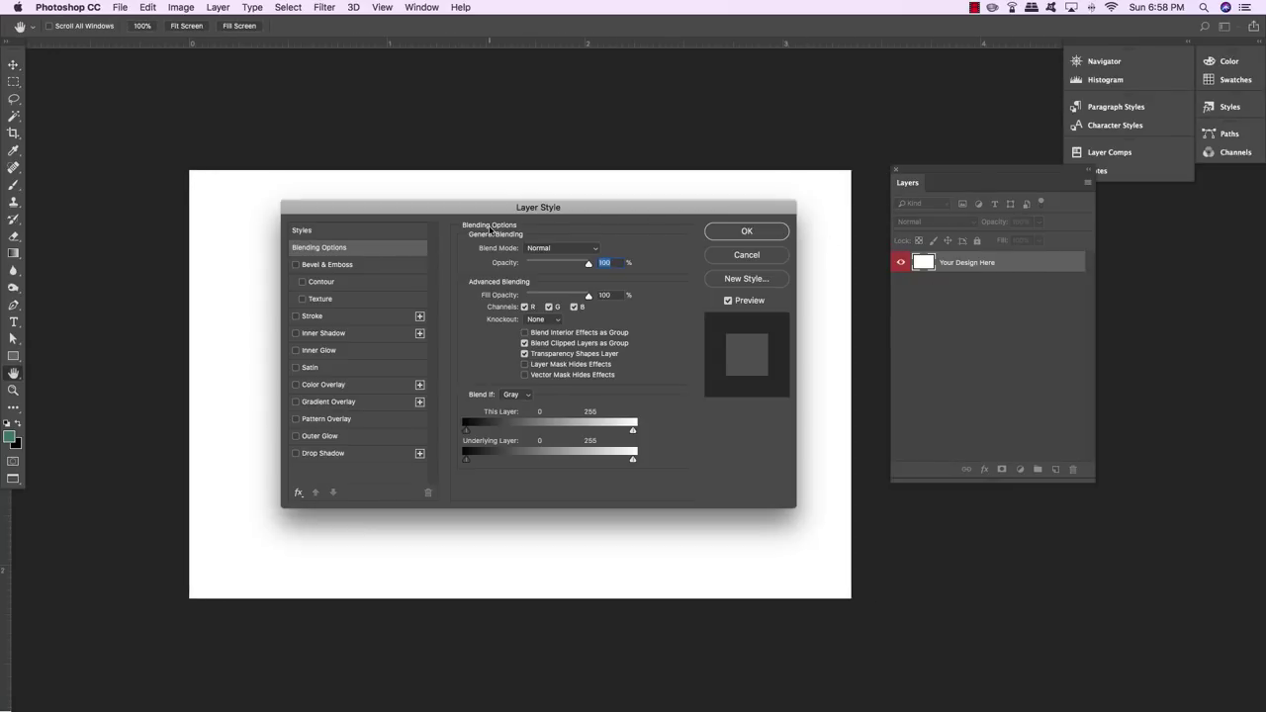
click(319, 386)
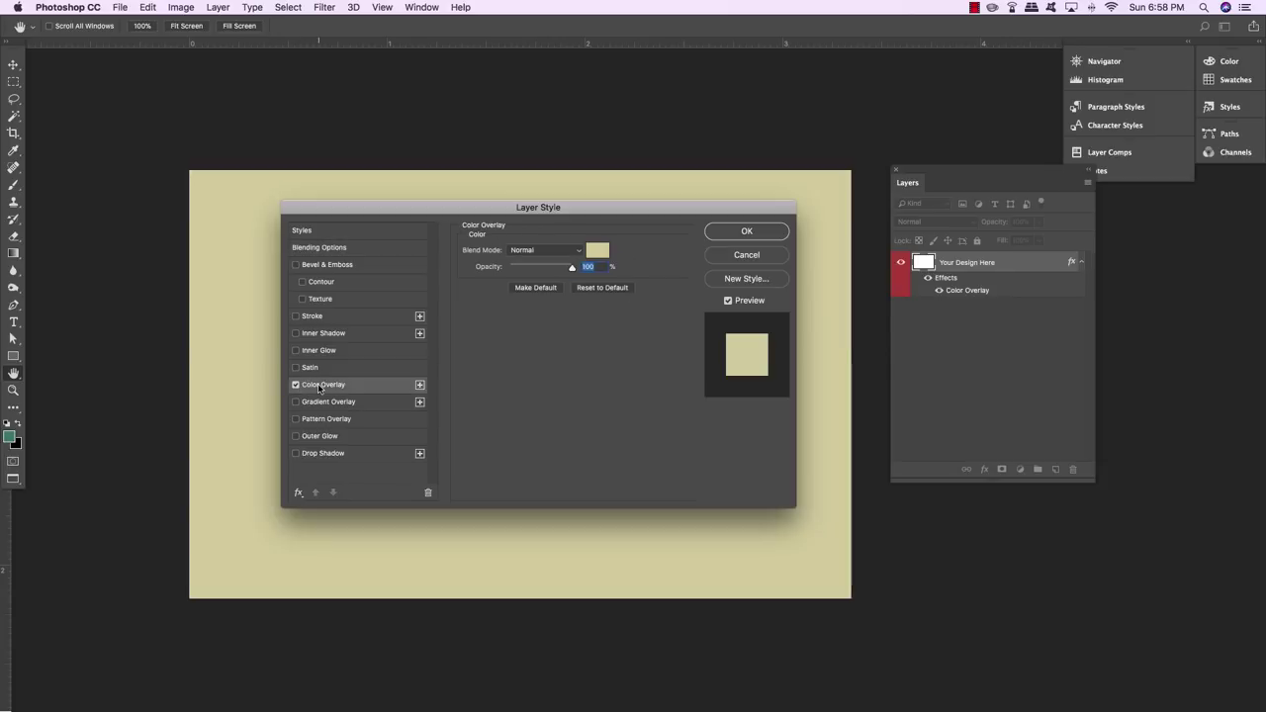
click(764, 235)
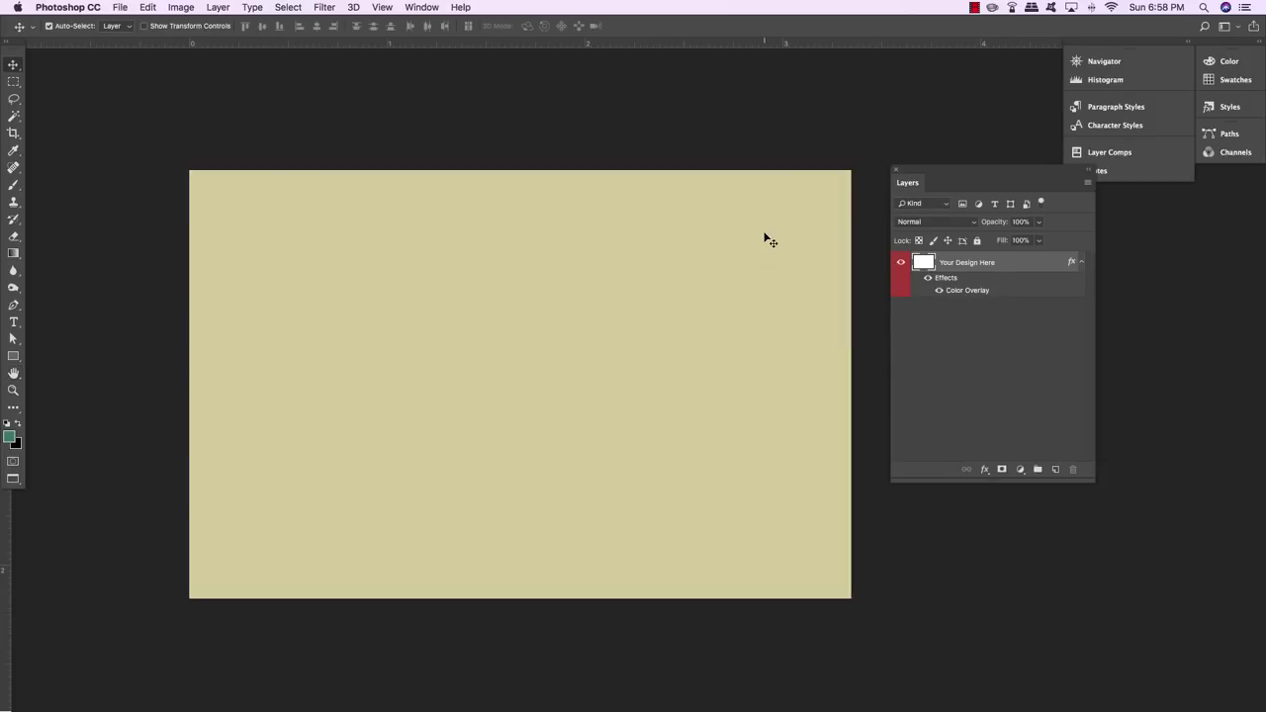
click(1081, 262)
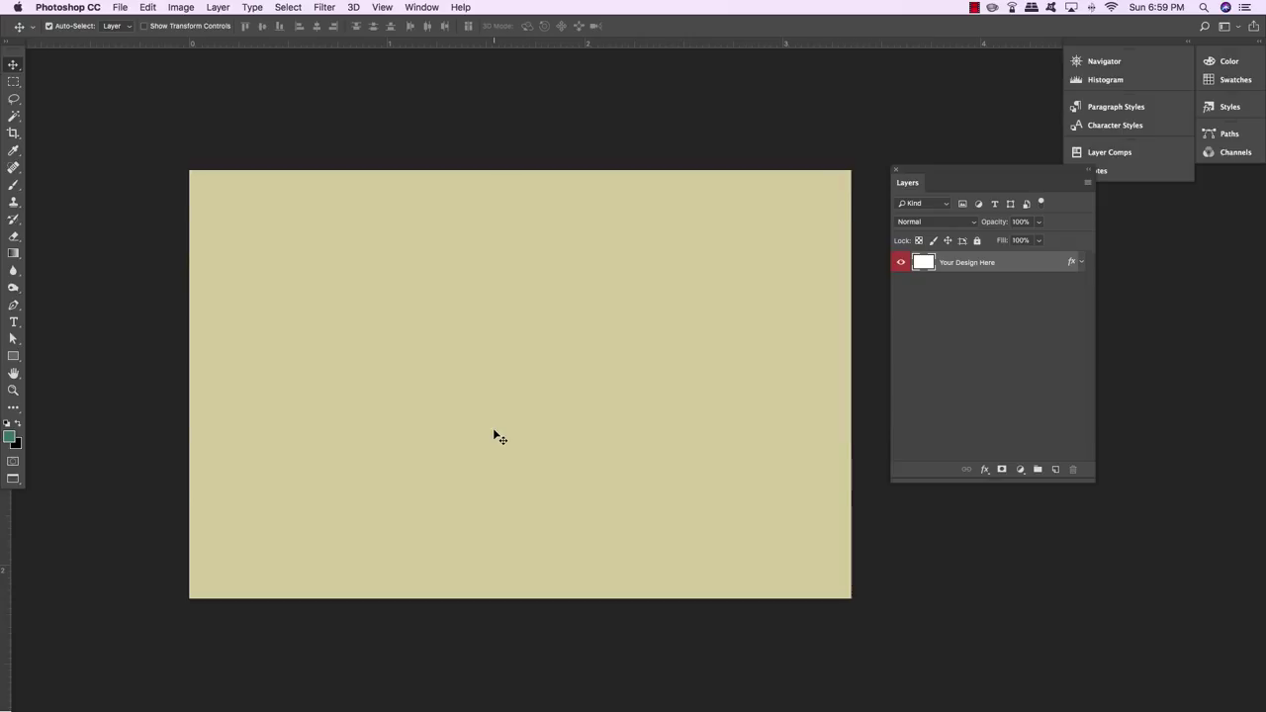
Place Embedded the BC_Front_CC.eps file from the freebies folder onto the cream design
click(123, 8)
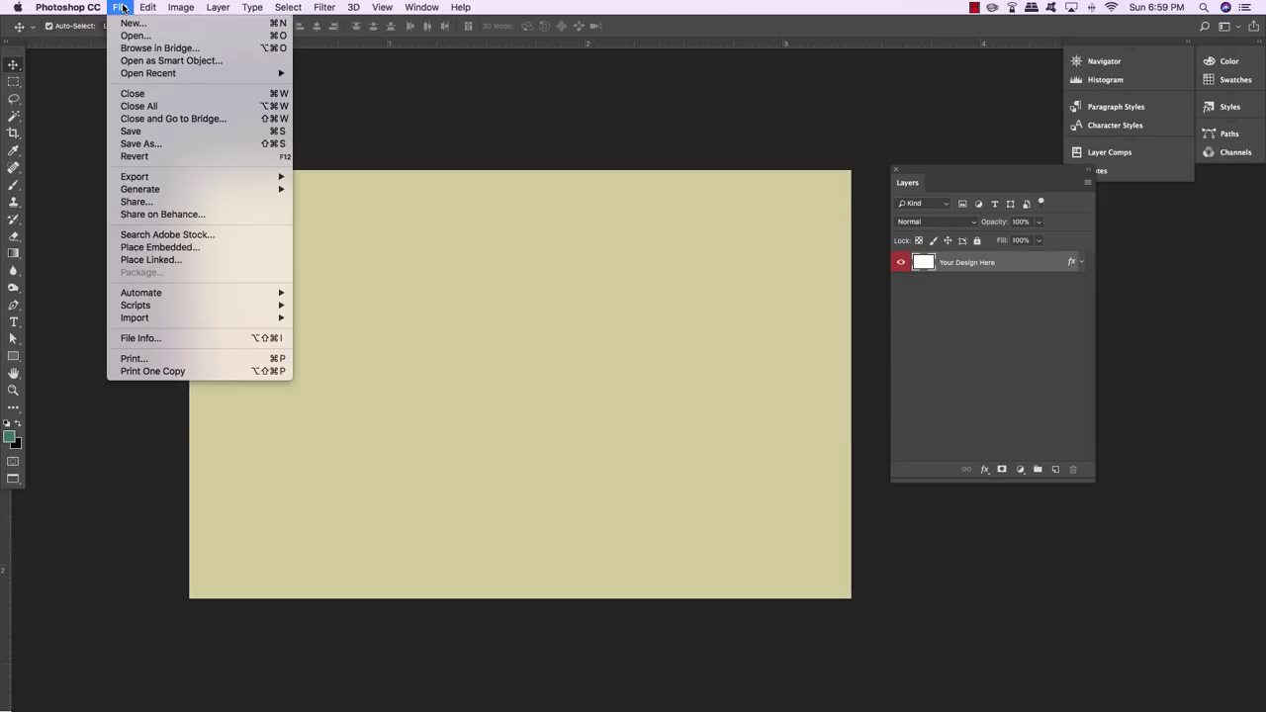
click(166, 249)
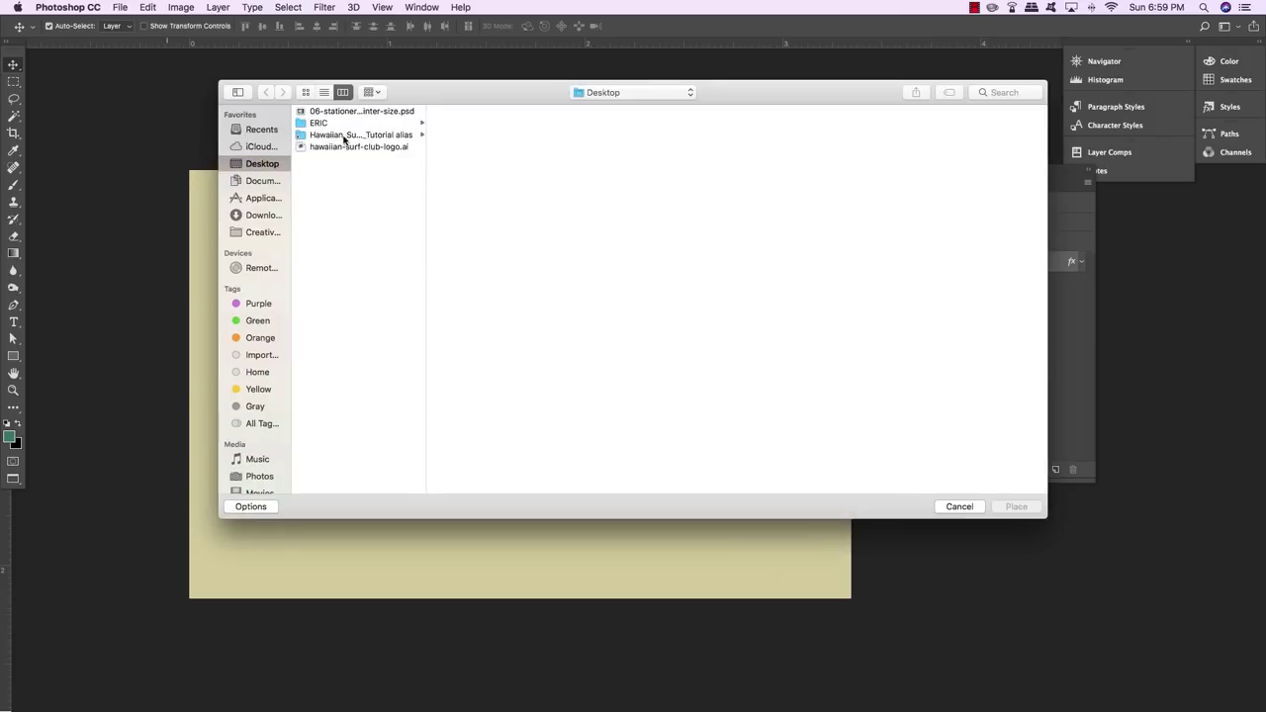
click(346, 135)
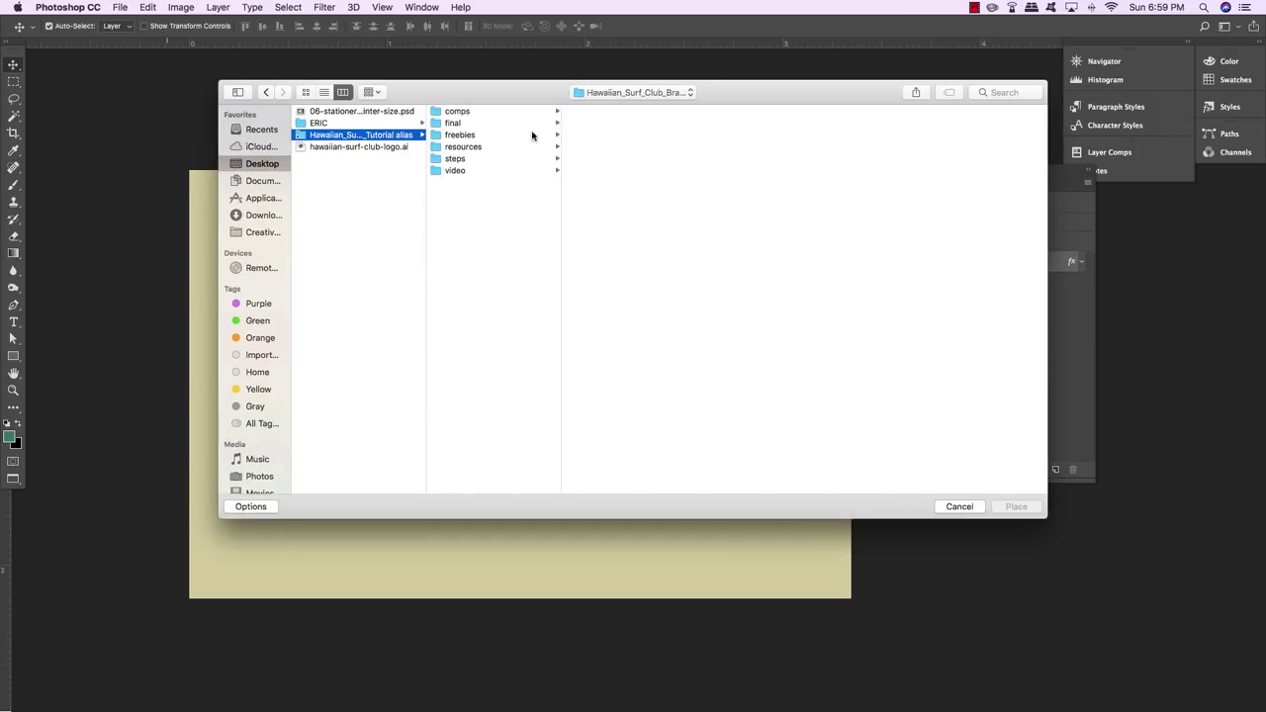
click(531, 136)
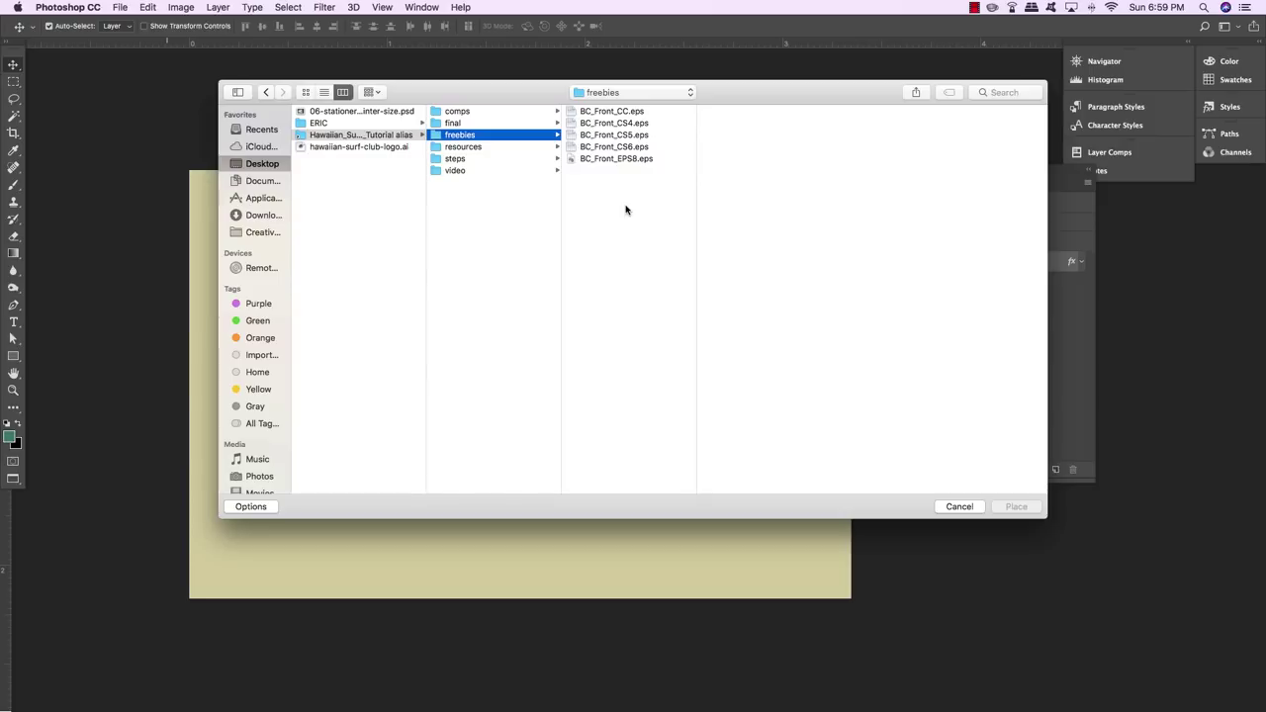
click(589, 112)
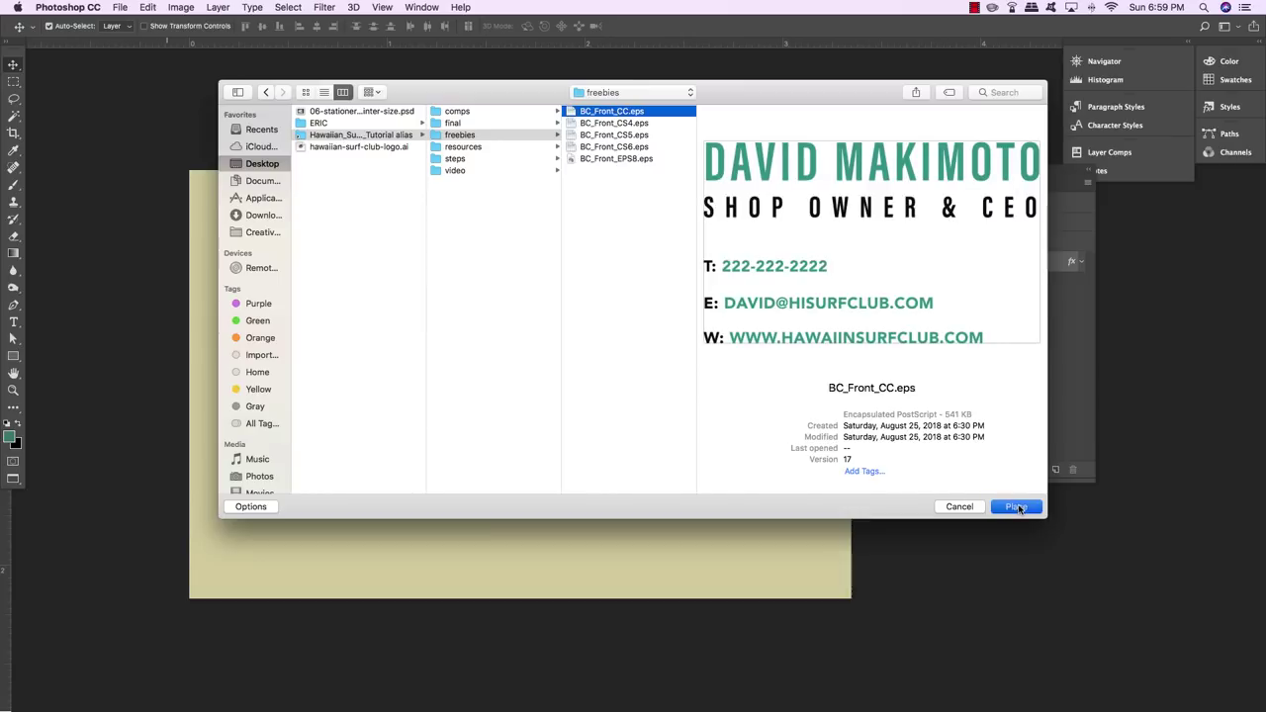
key(Return)
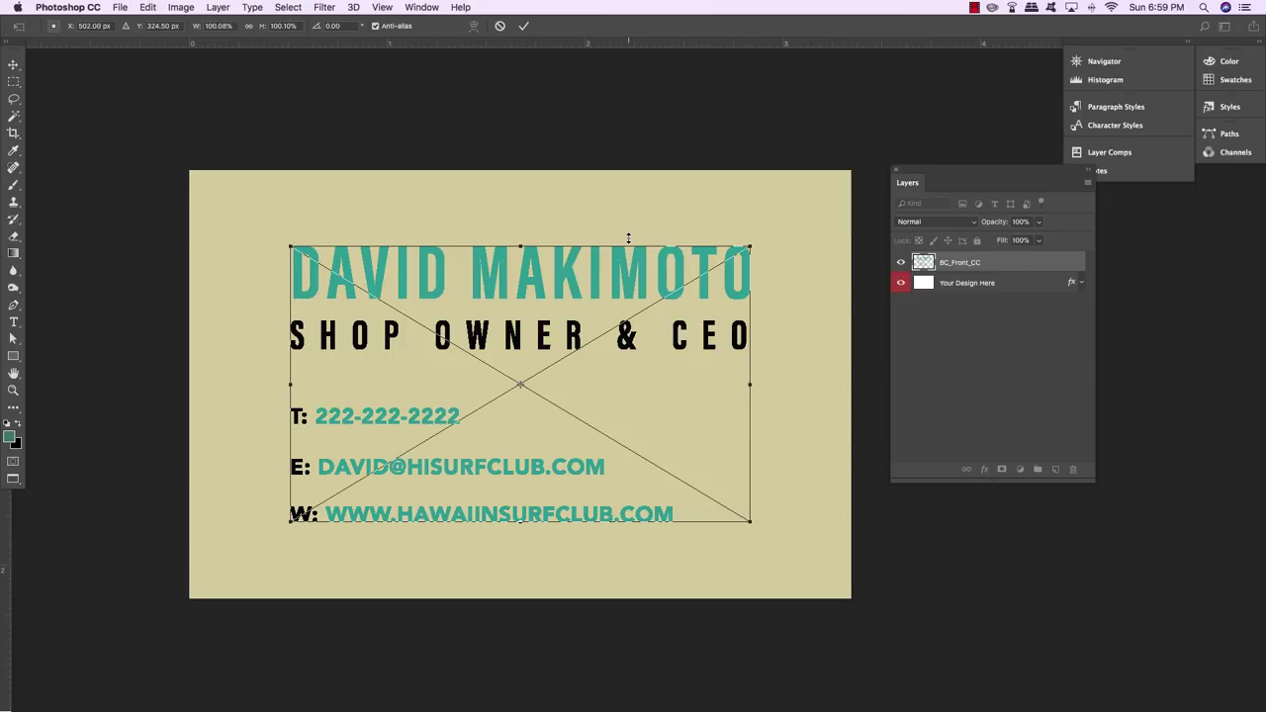
Commit the contact artwork, scale it down slightly around its centre, save, and close the design
key(Return)
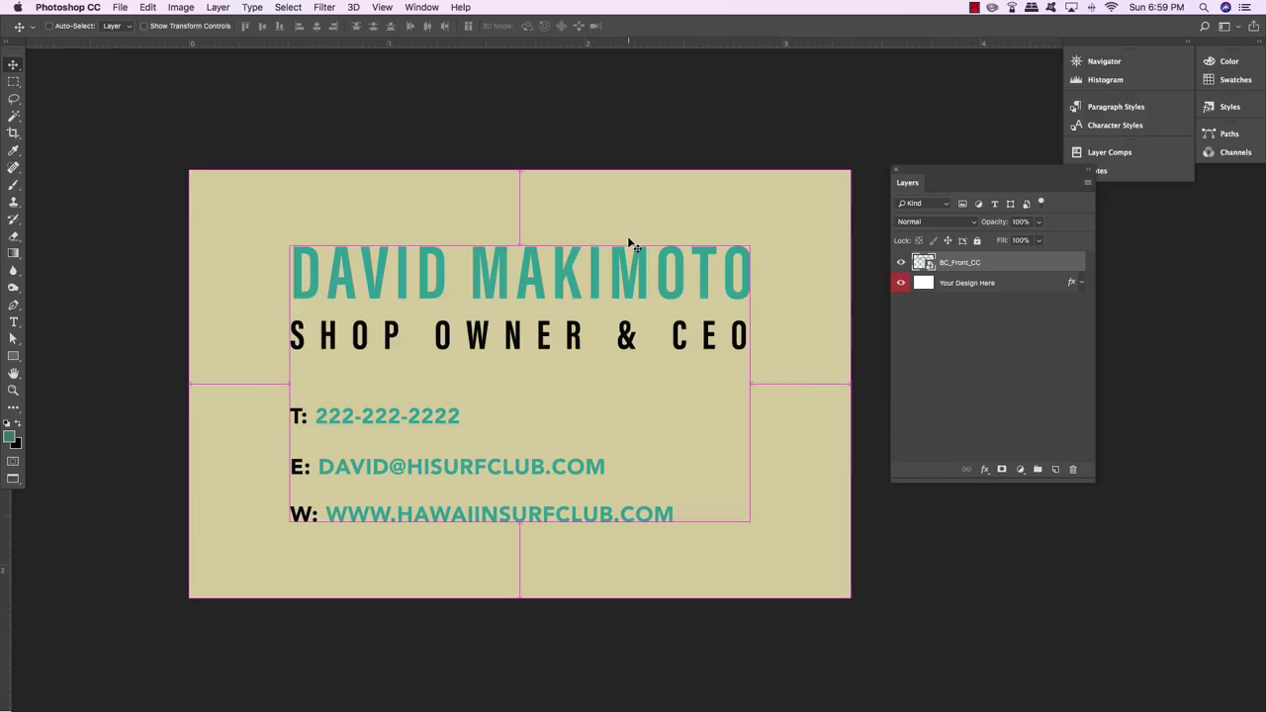
key(super+t)
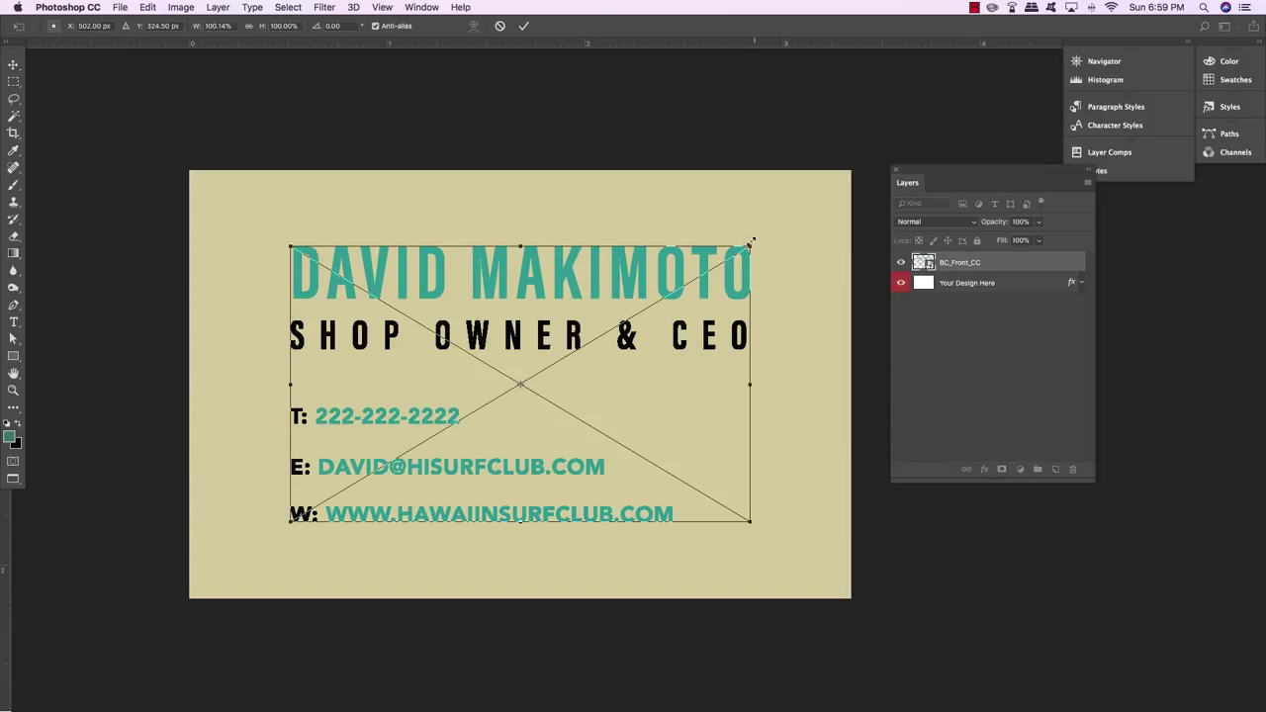
drag(750, 242, 738, 254)
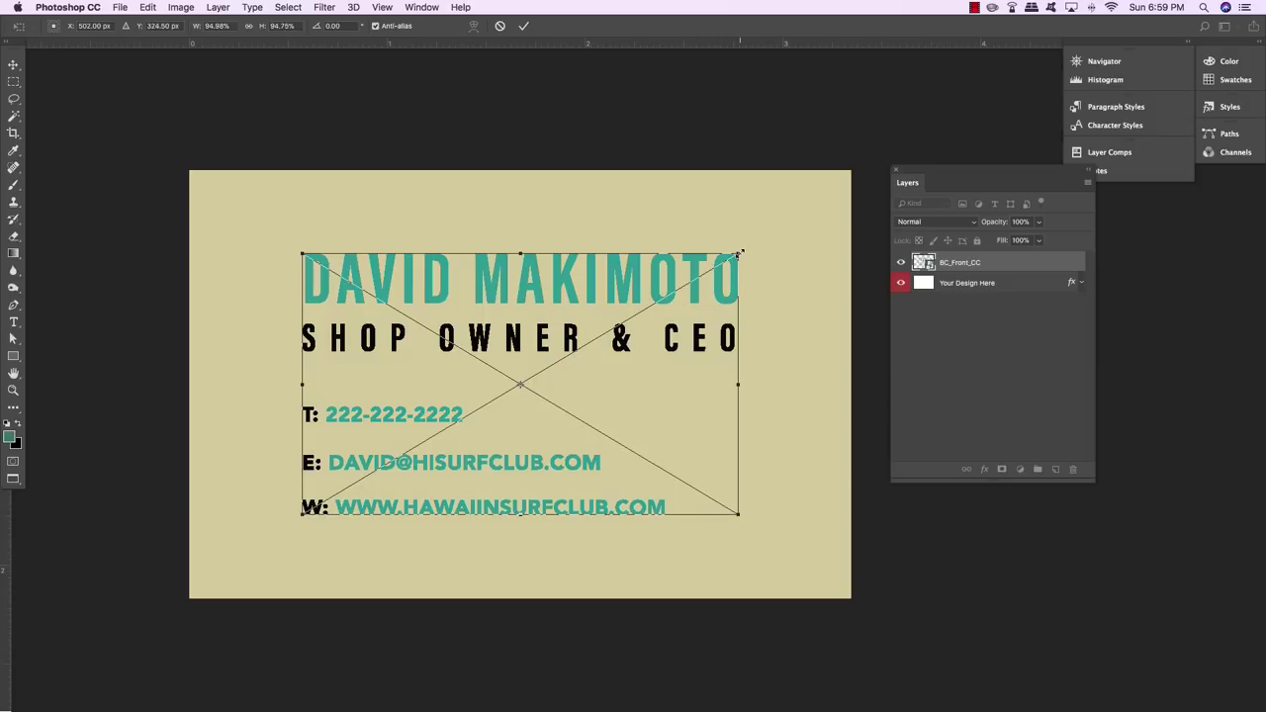
key(Return)
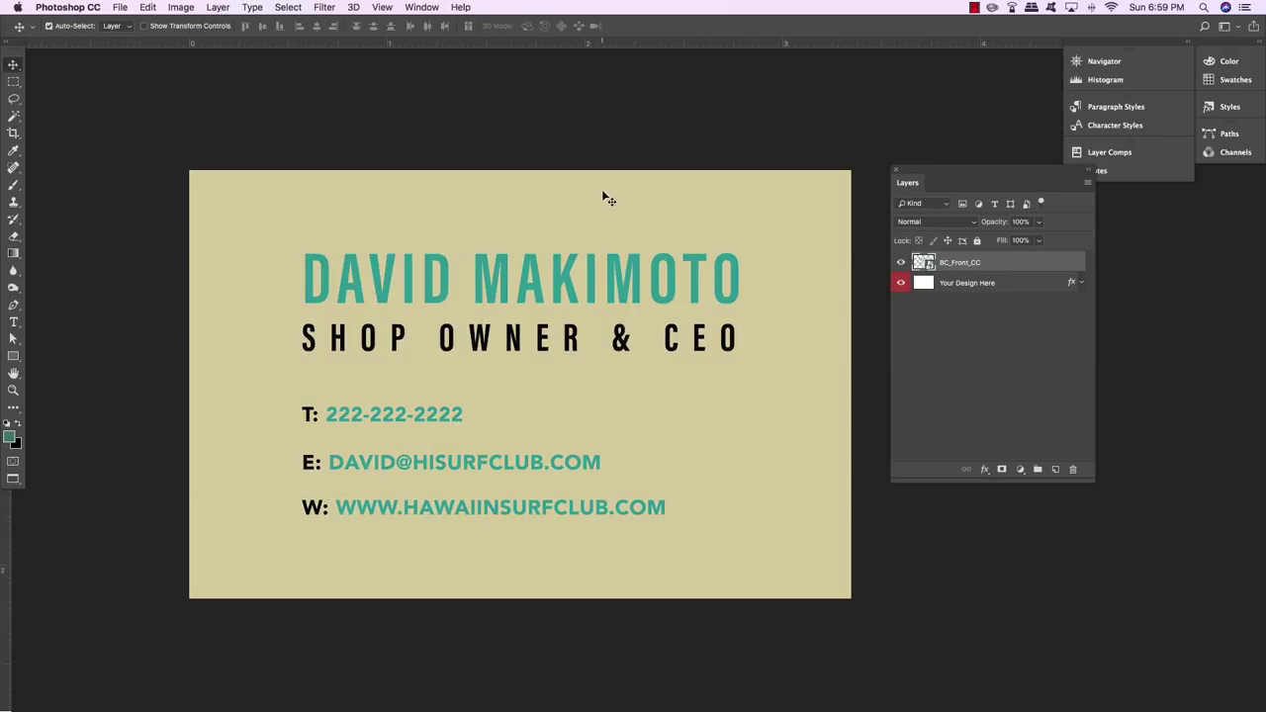
key(super)
key(super+w)
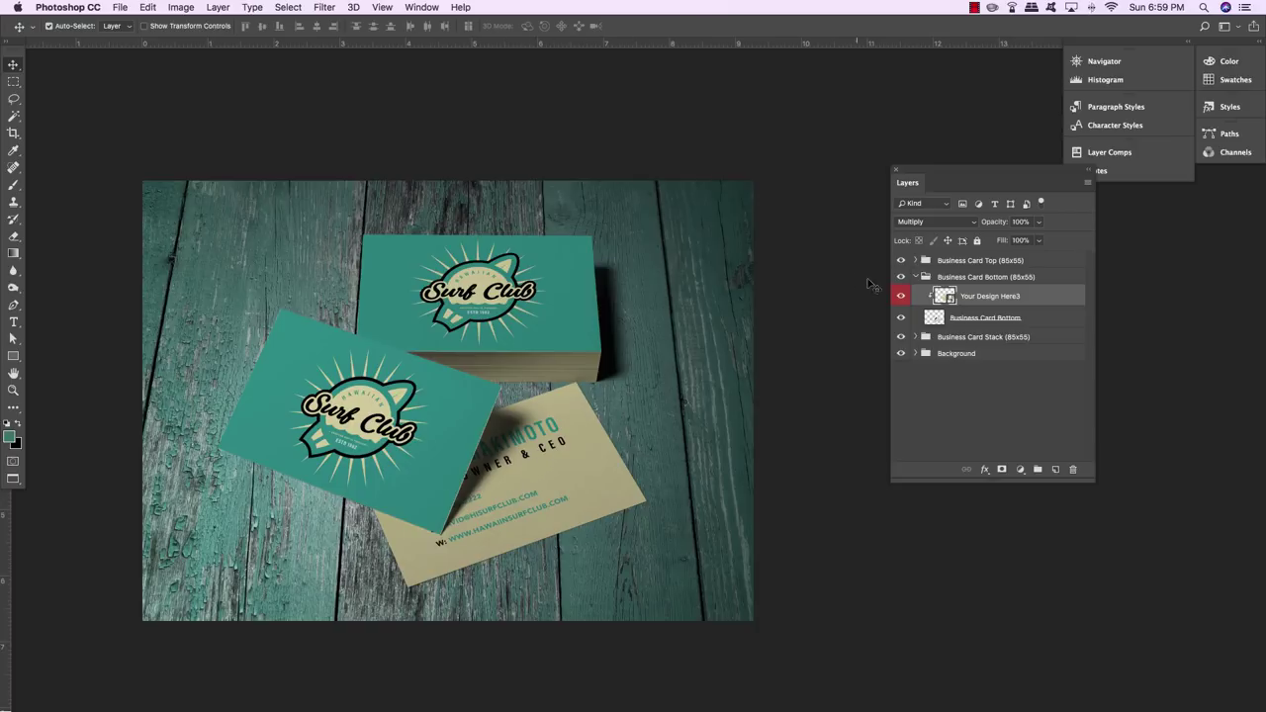
Collapse Business Card Bottom, expand Business Card Top, select its Your Design Here layer, and zoom in
click(915, 277)
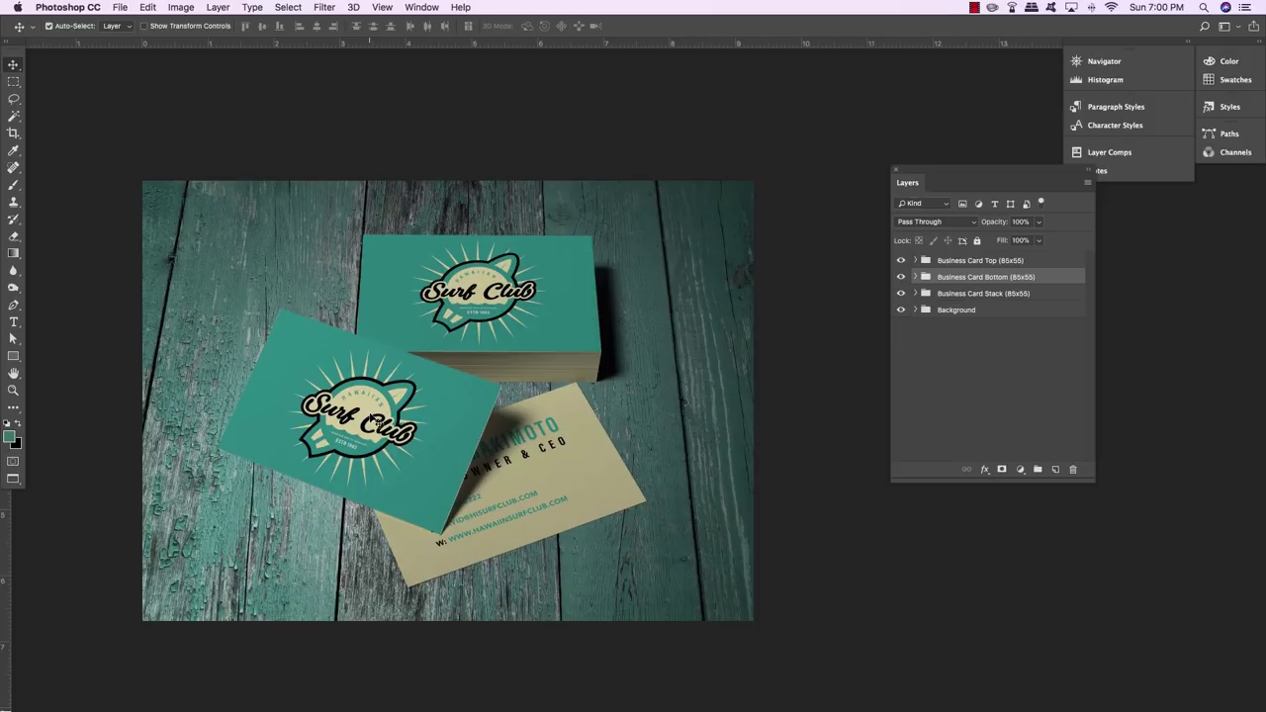
click(981, 261)
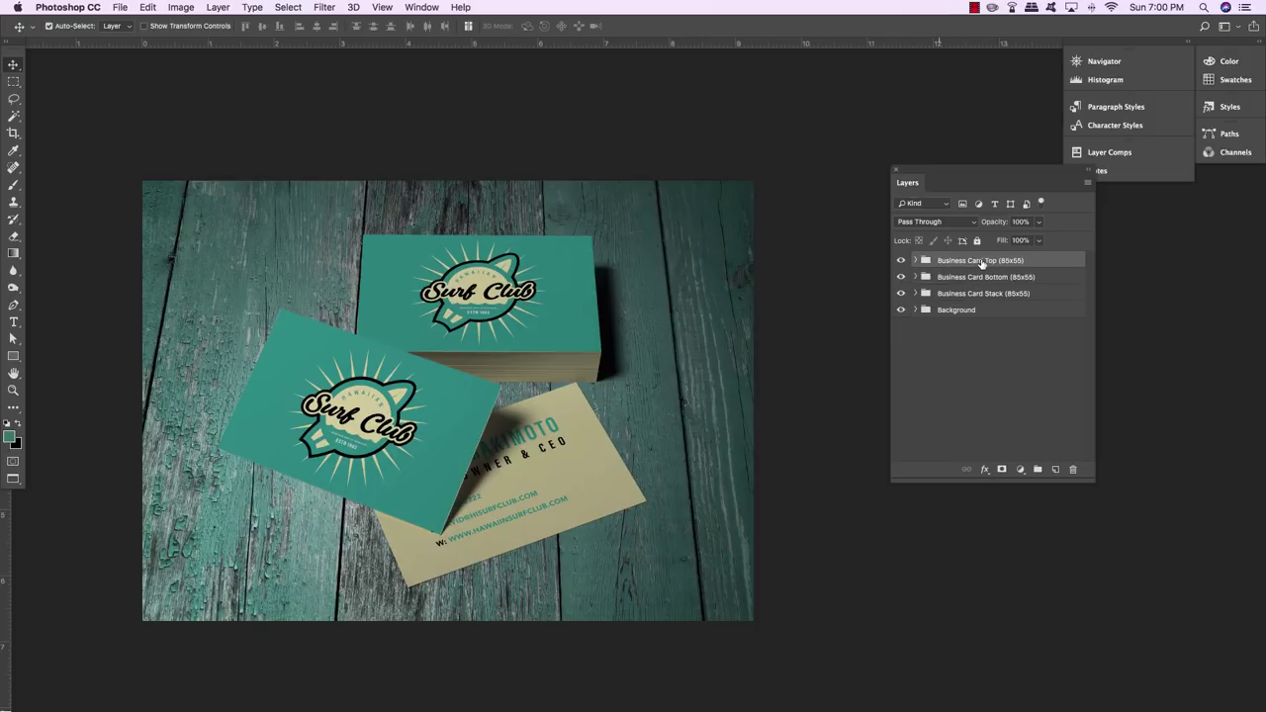
click(915, 261)
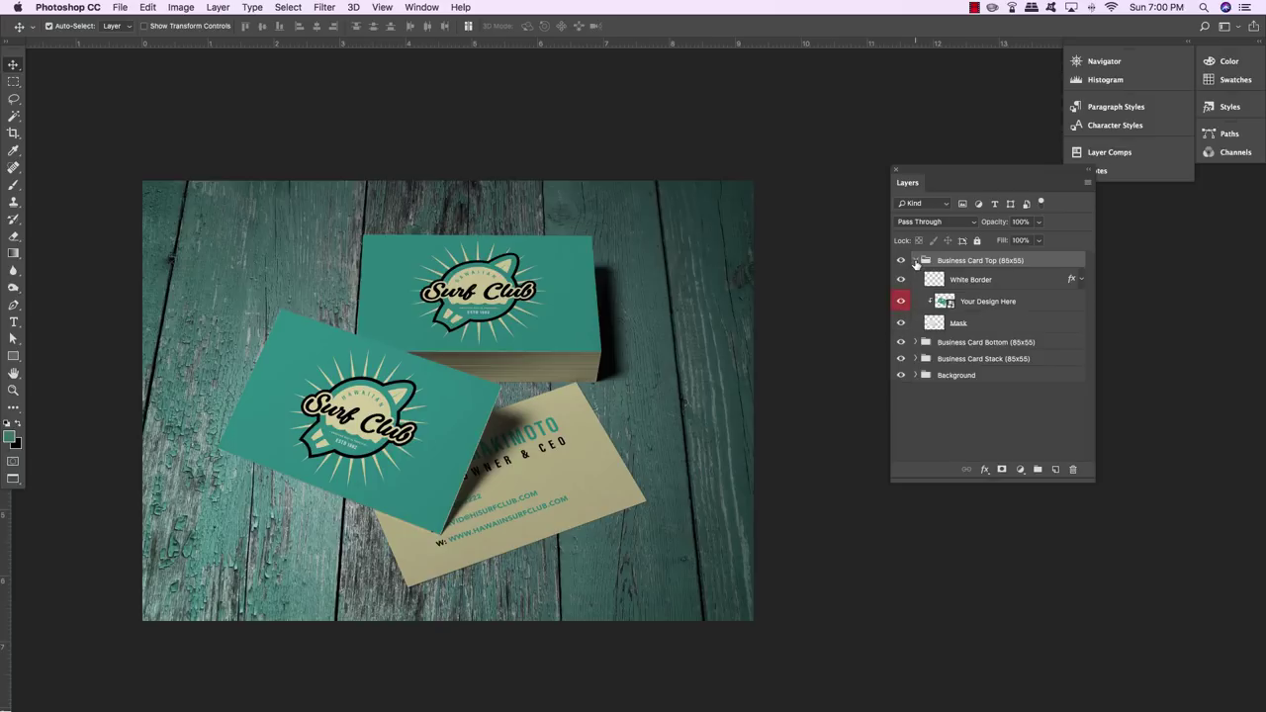
click(1010, 307)
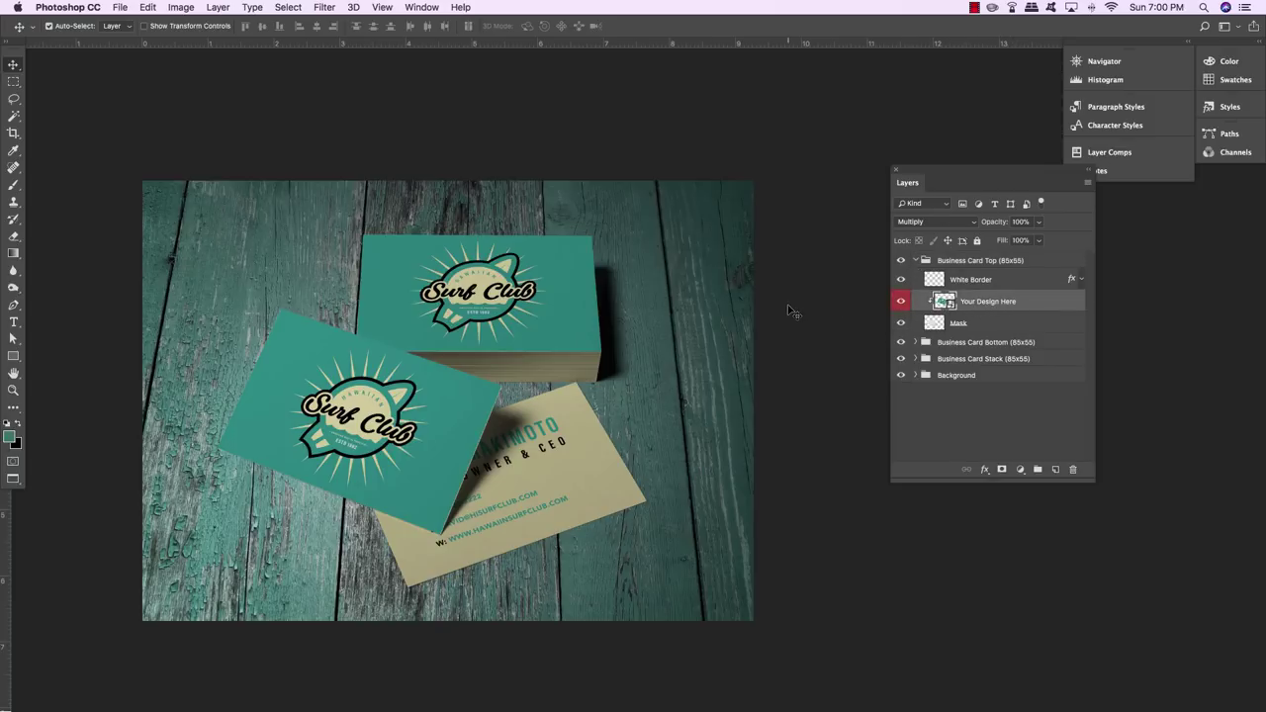
key(super+equal)
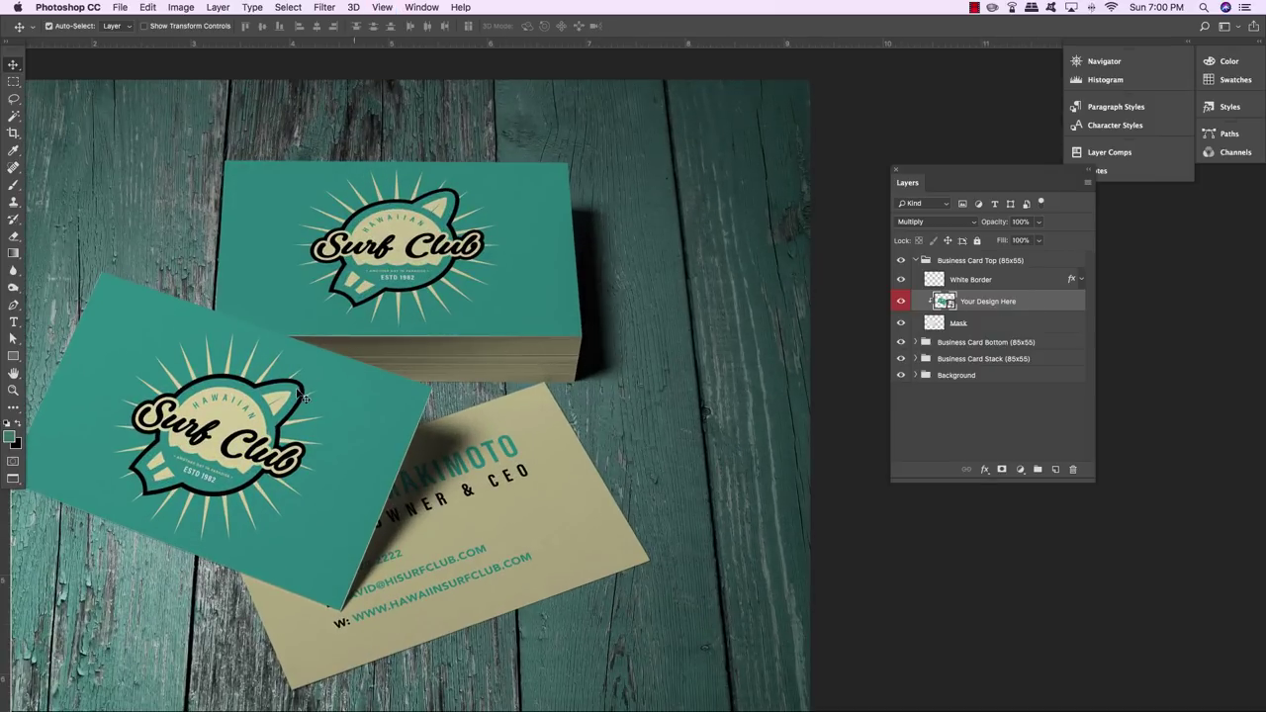
Magic Wand-select the cream logo area and extend it with Select > Similar to all cream parts
key(w)
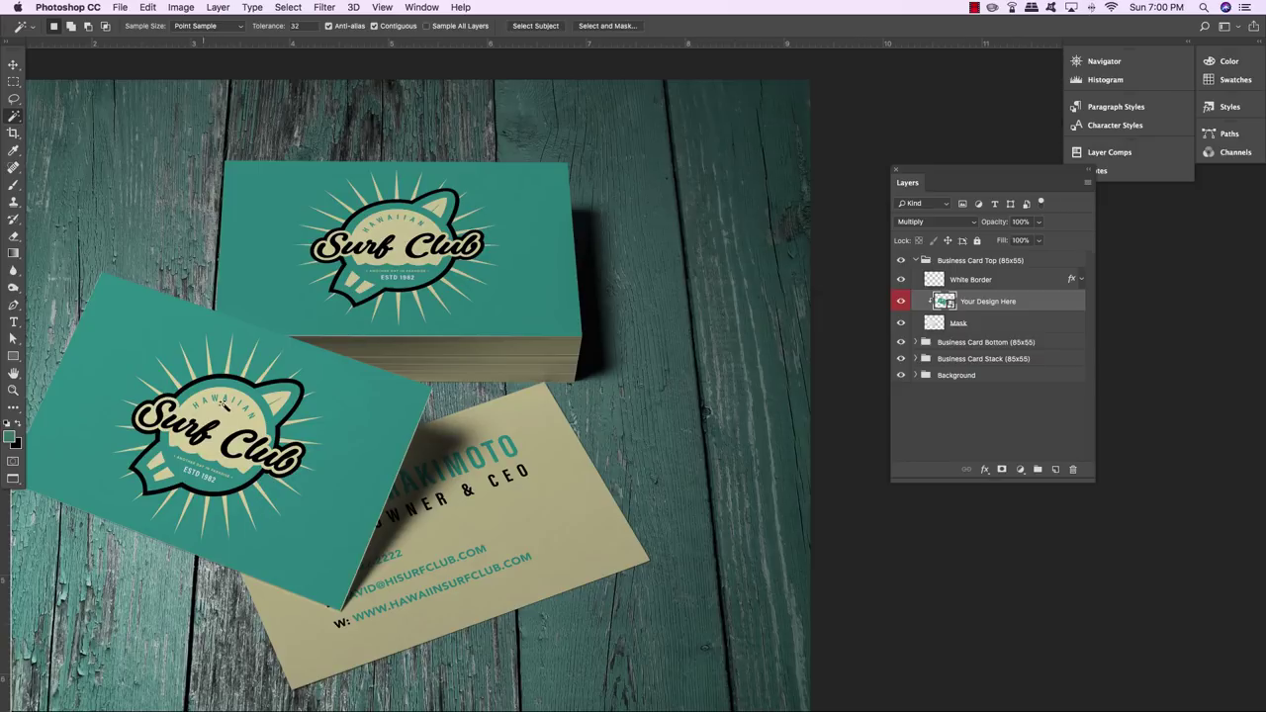
click(224, 420)
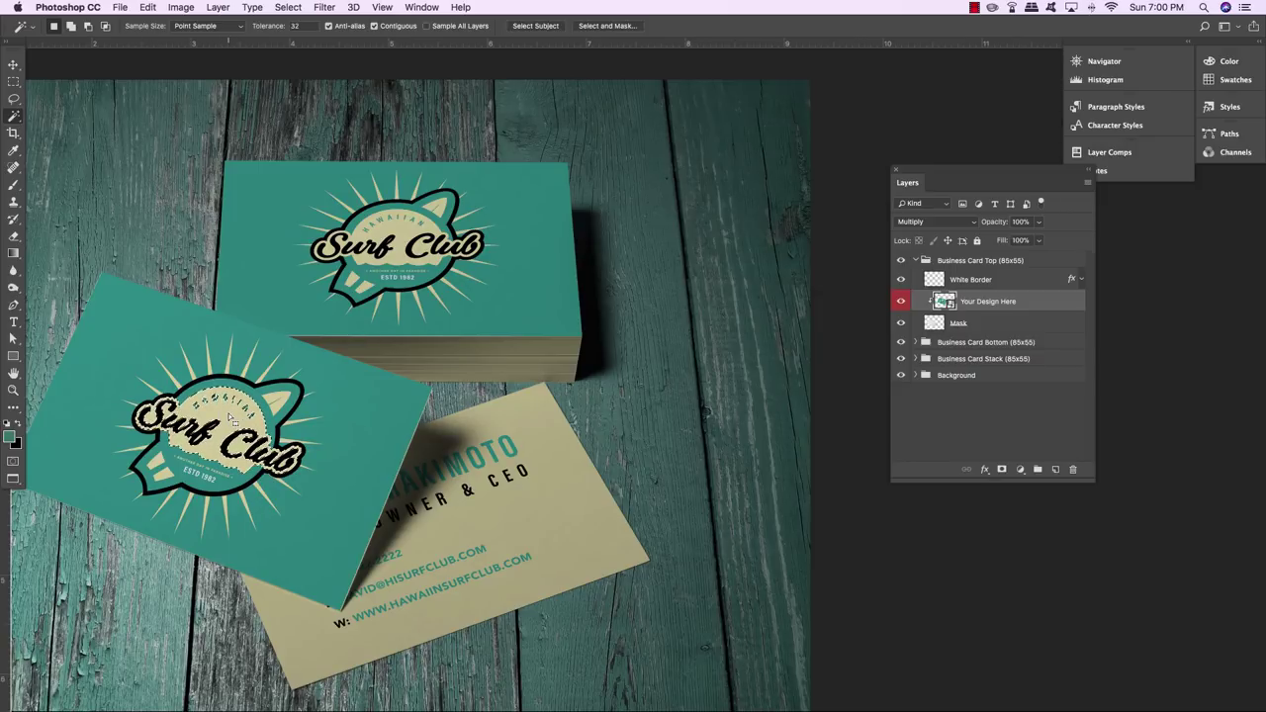
click(288, 7)
click(309, 231)
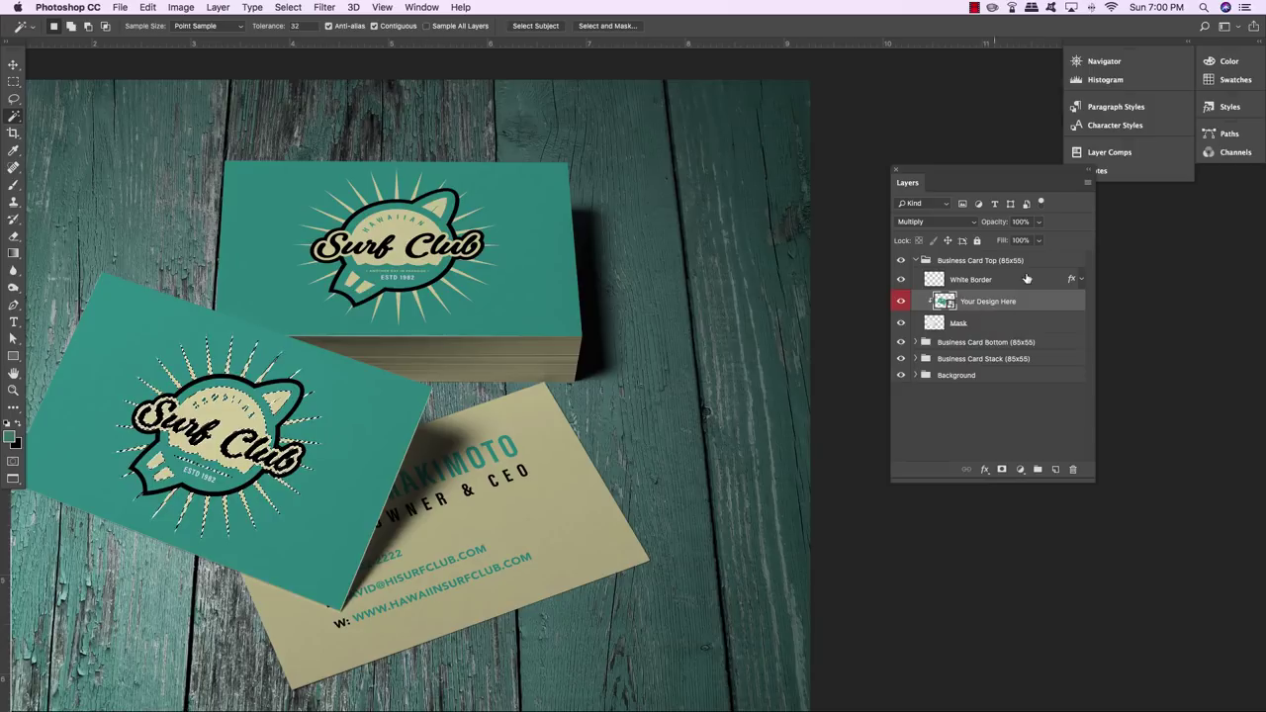
click(1057, 261)
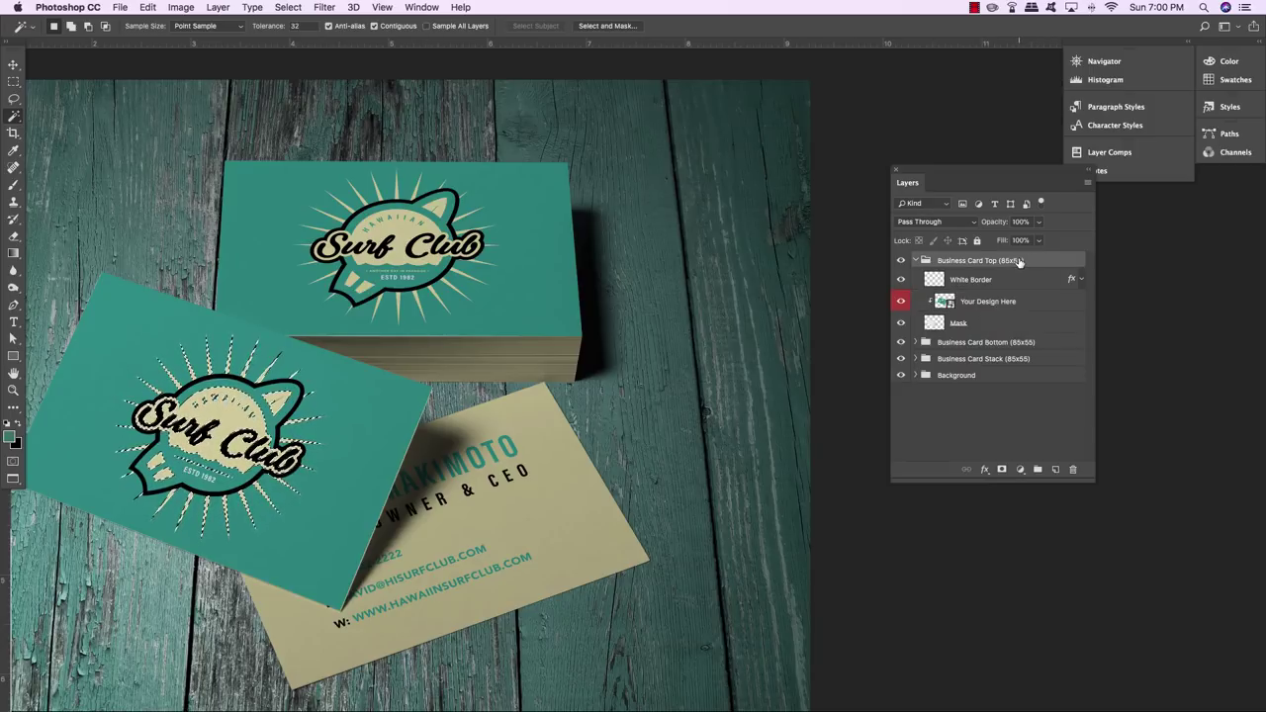
Add a new layer at the top of the stack and set the foreground colour to D2CEA5
click(1055, 470)
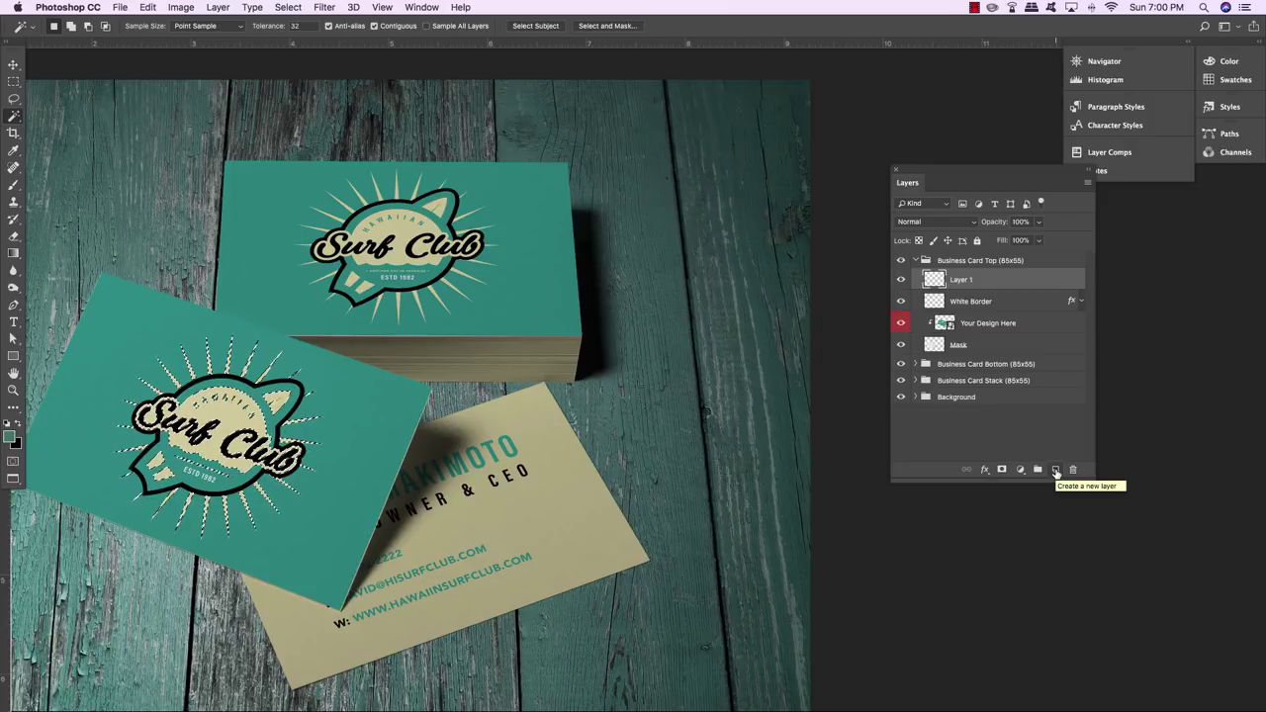
key(super+bracketright)
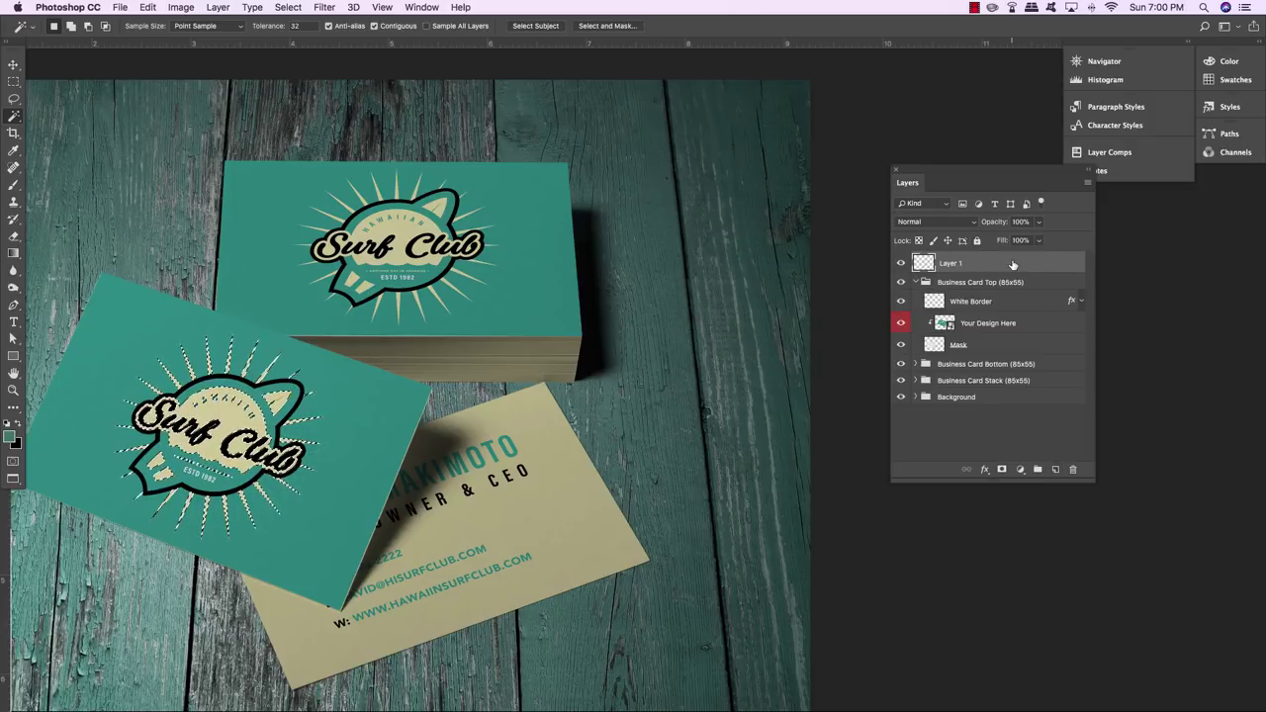
click(11, 438)
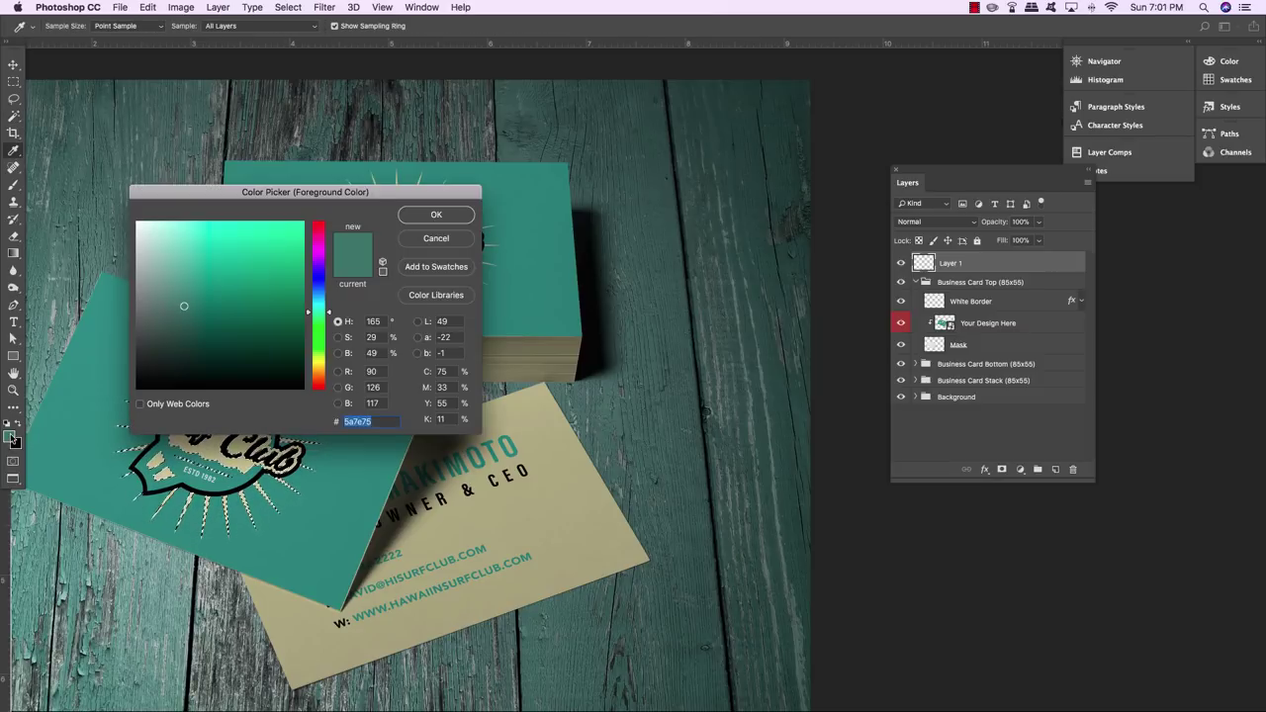
text(D)
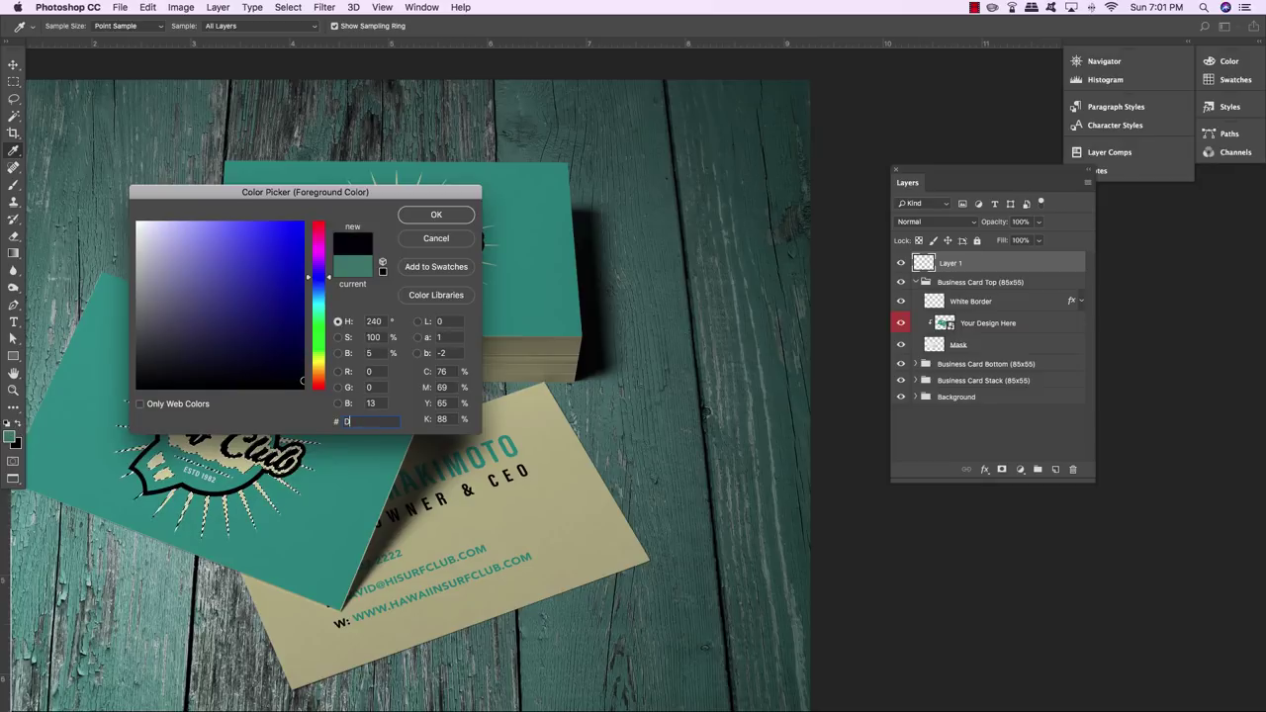
text(2C)
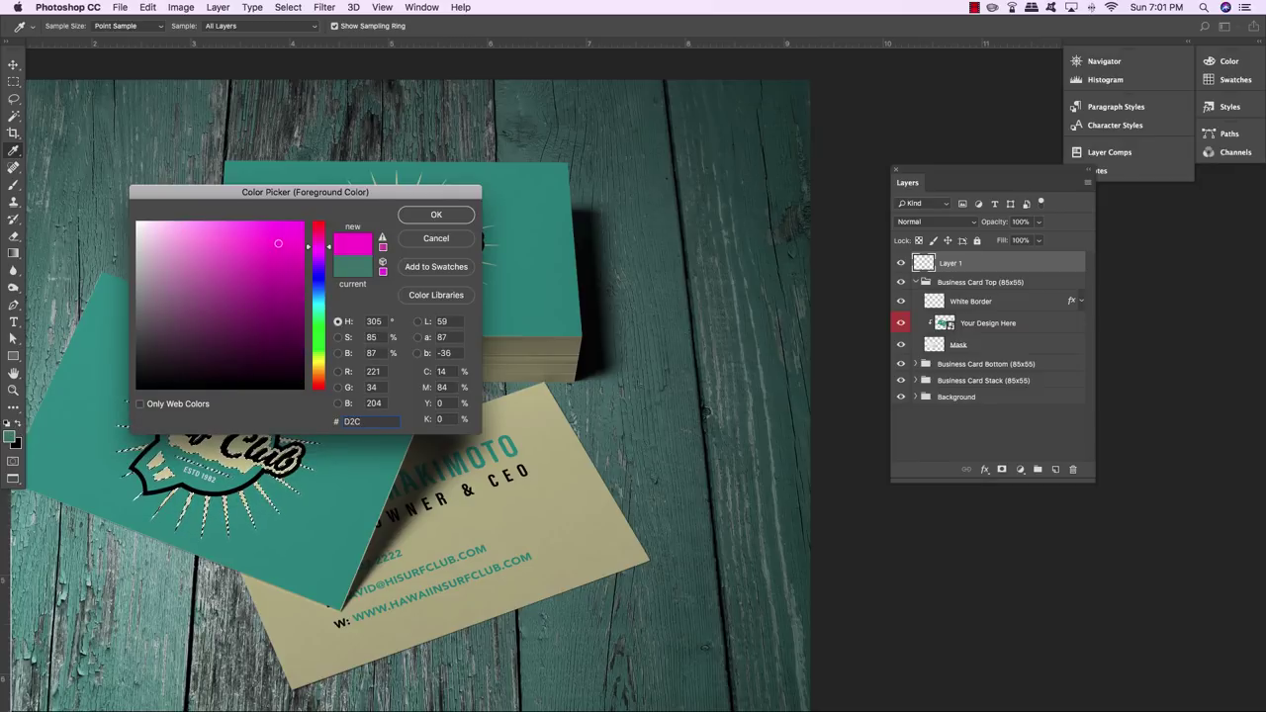
text(EA5)
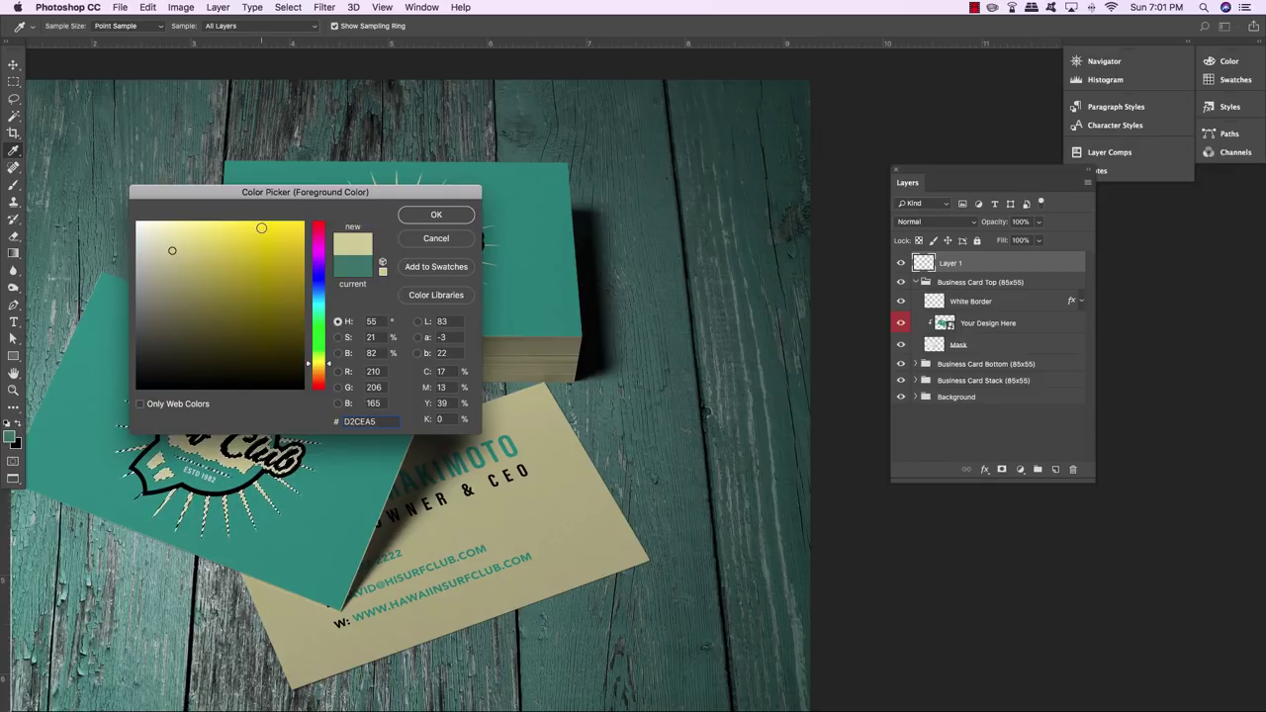
click(436, 216)
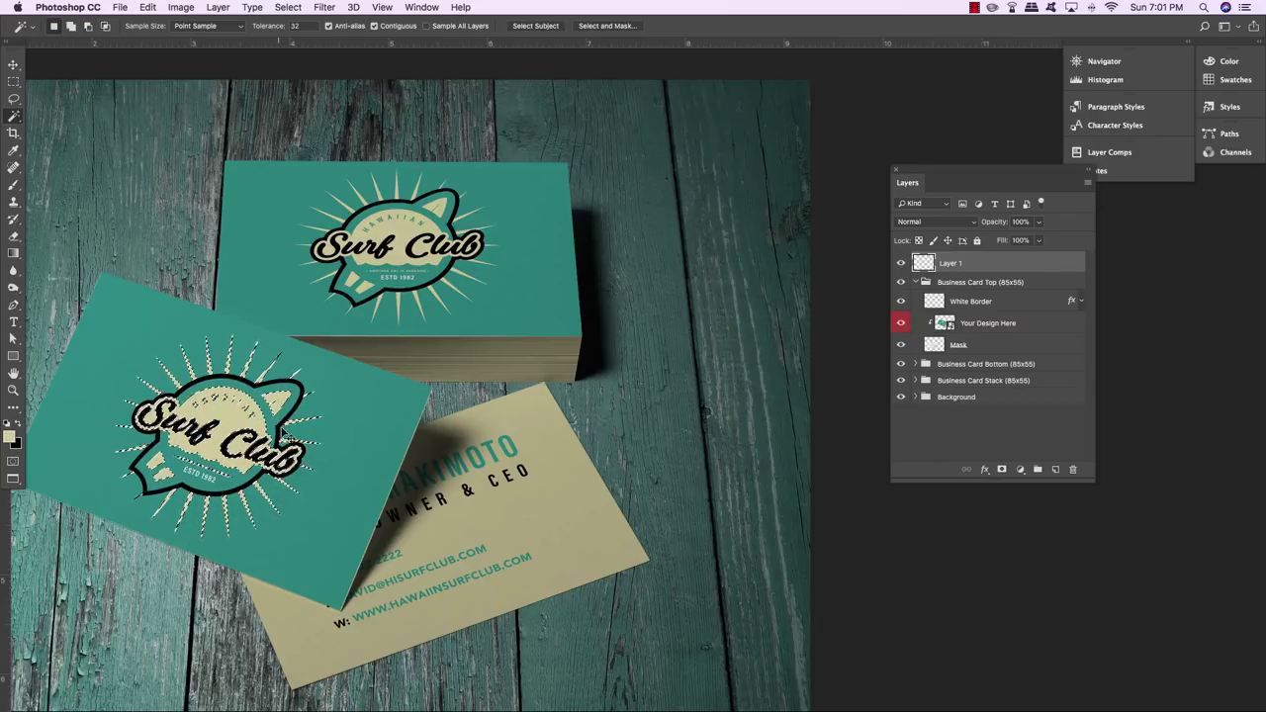
key(super+d)
Apply Add Noise at 202.4%, Uniform, Monochromatic to the new khaki layer
key(v)
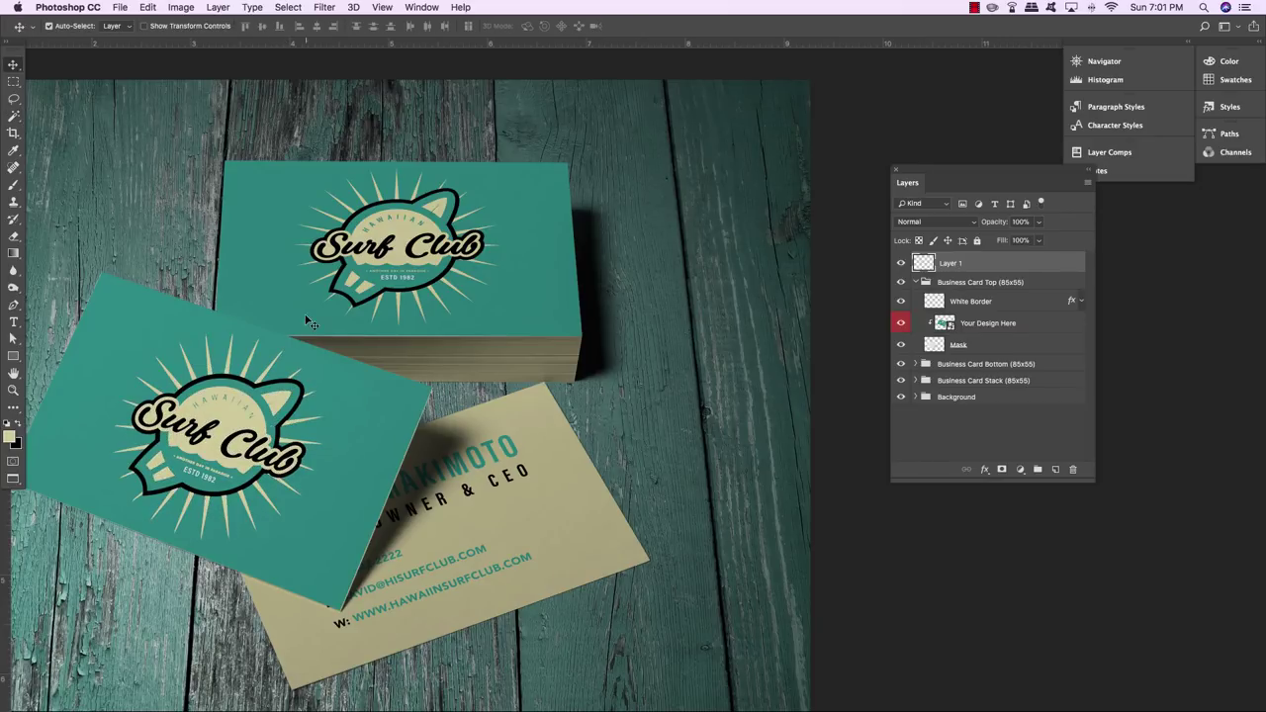
click(324, 7)
mouse_move(336, 202)
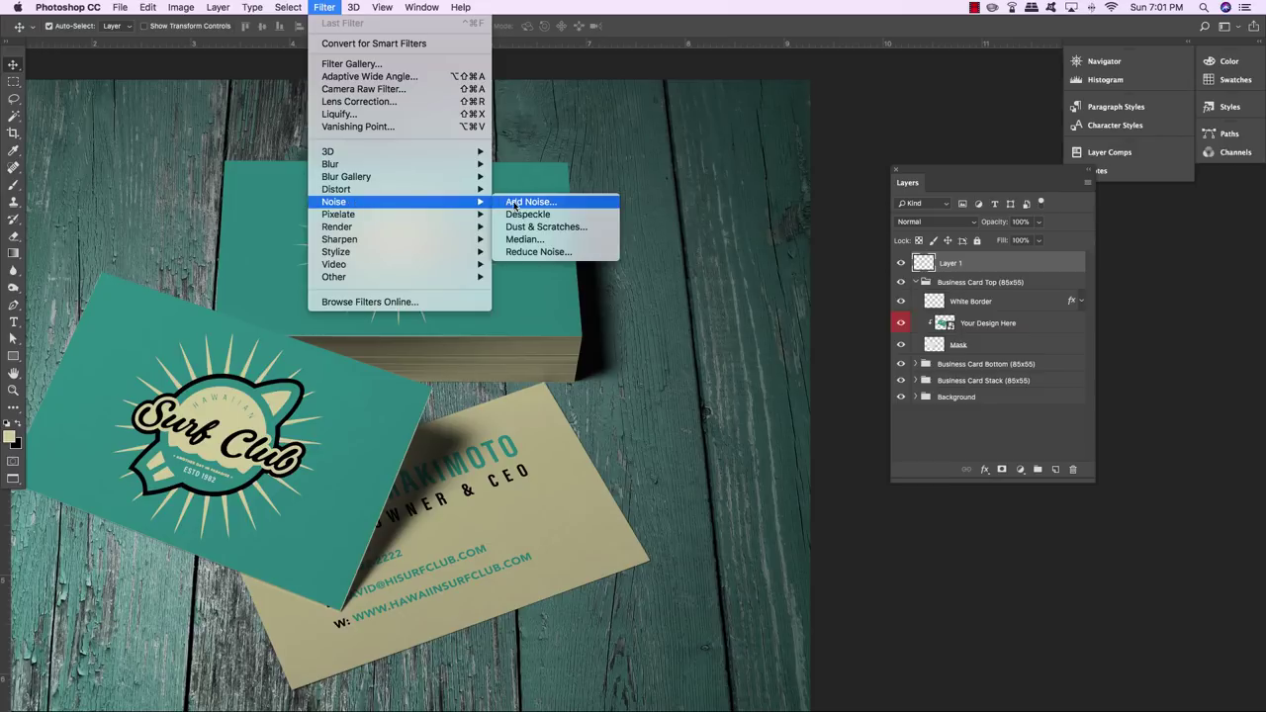
click(512, 202)
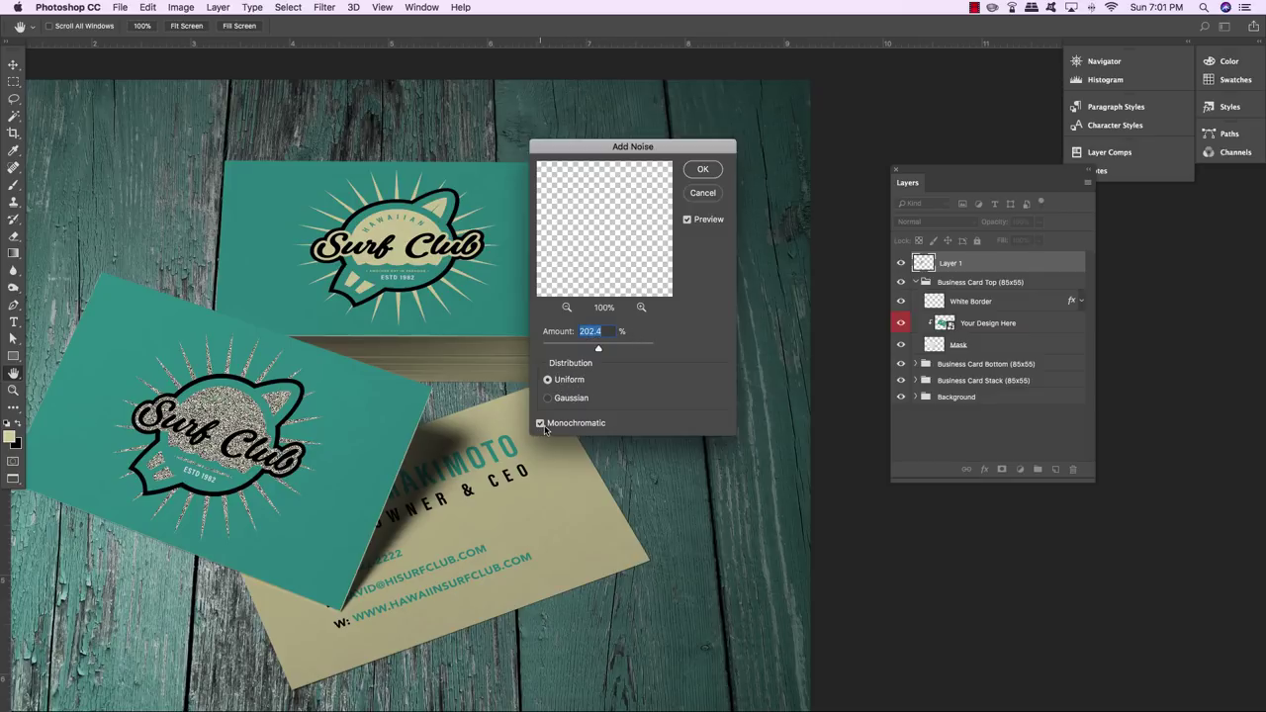
click(704, 170)
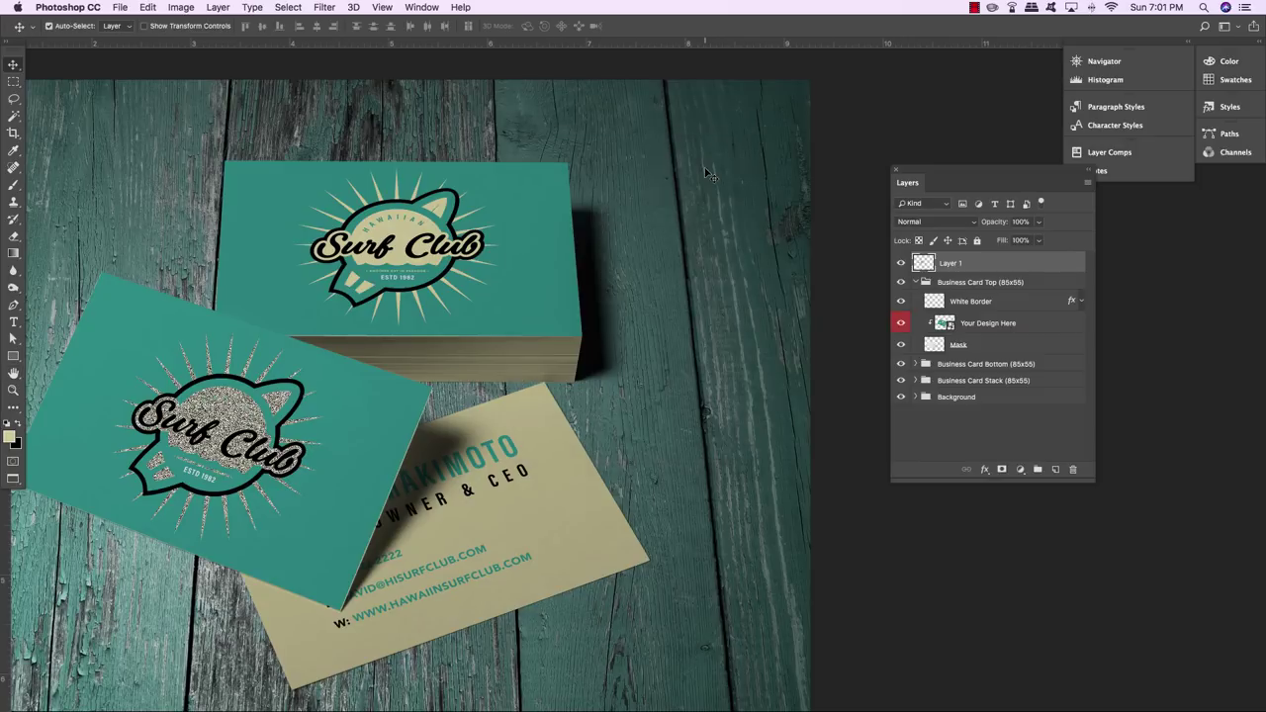
Set the noise layer to Multiply at 50% opacity and rename it Noise 1
click(917, 224)
click(916, 263)
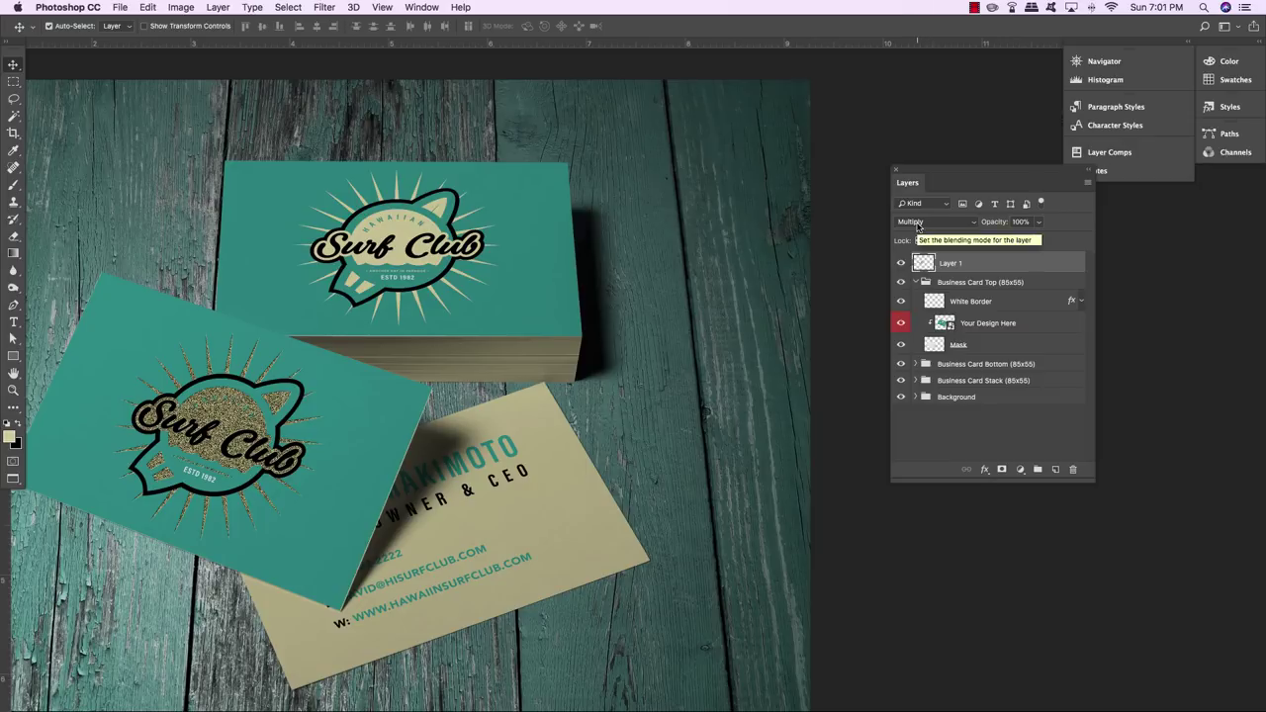
key(5)
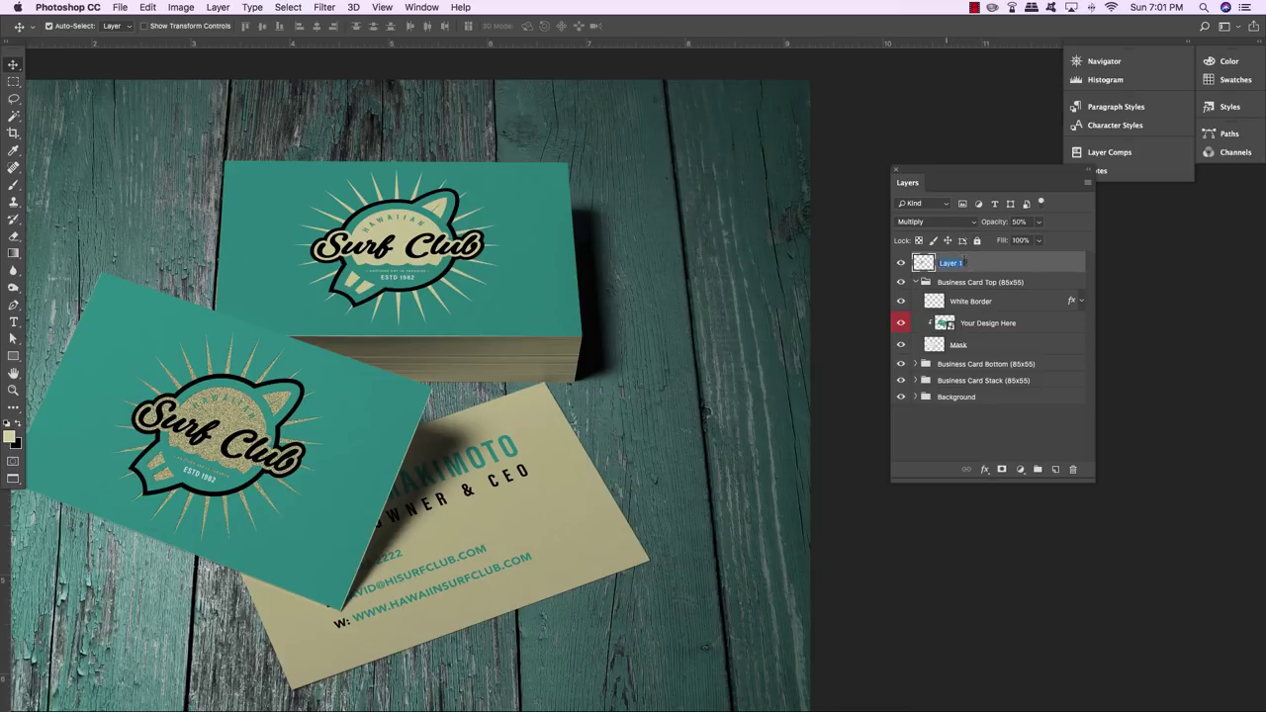
text(Noise)
key(Return)
Select the back card's tan areas on Your Design Here3 using Magic Wand and Select Similar
click(915, 283)
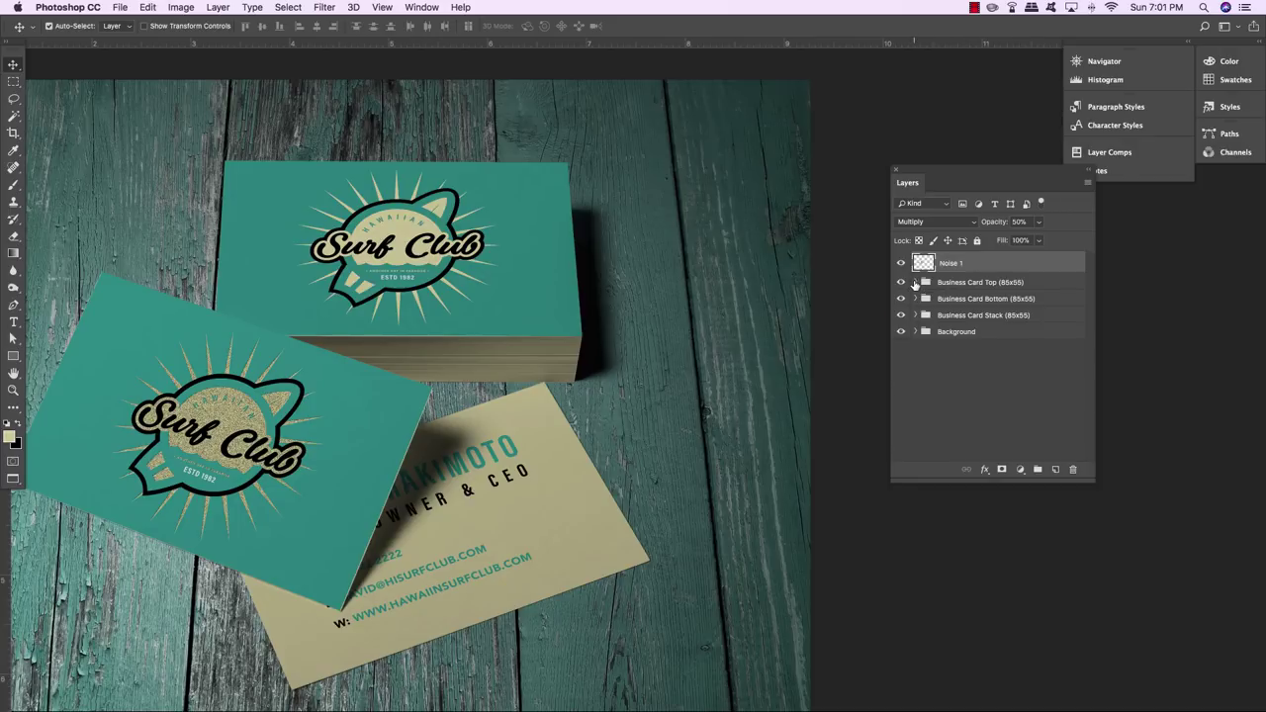
click(978, 301)
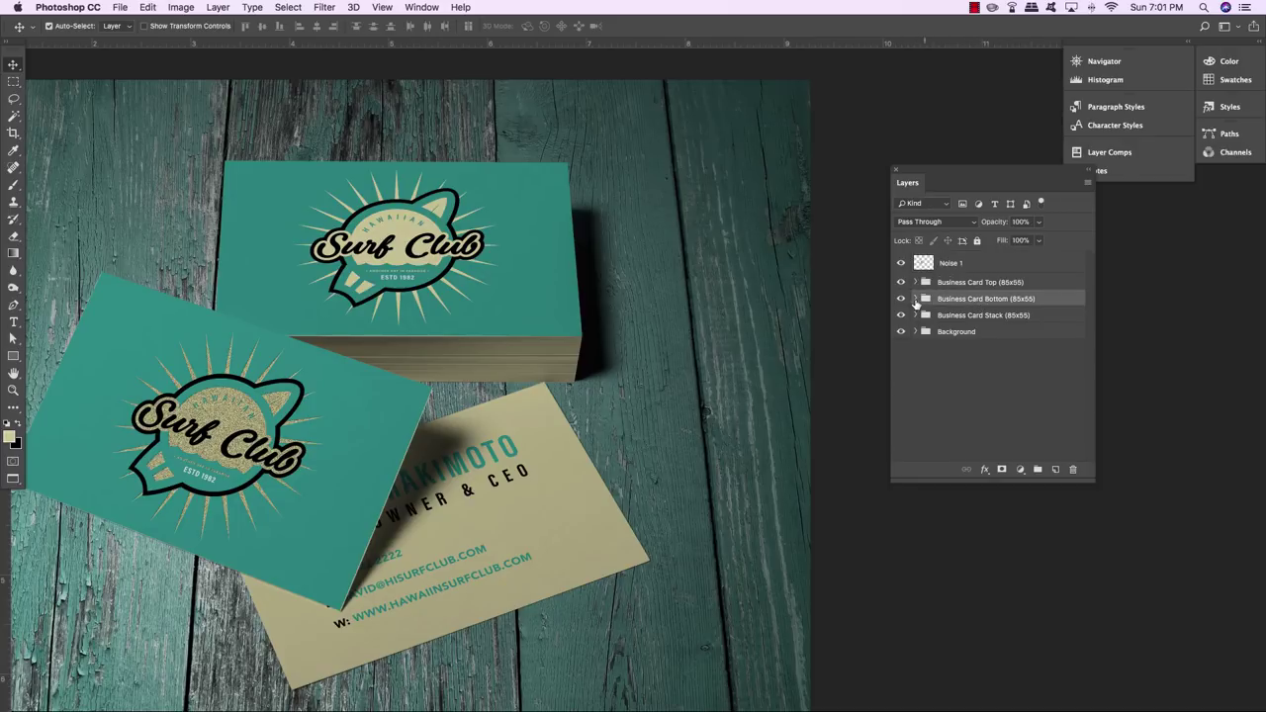
click(915, 298)
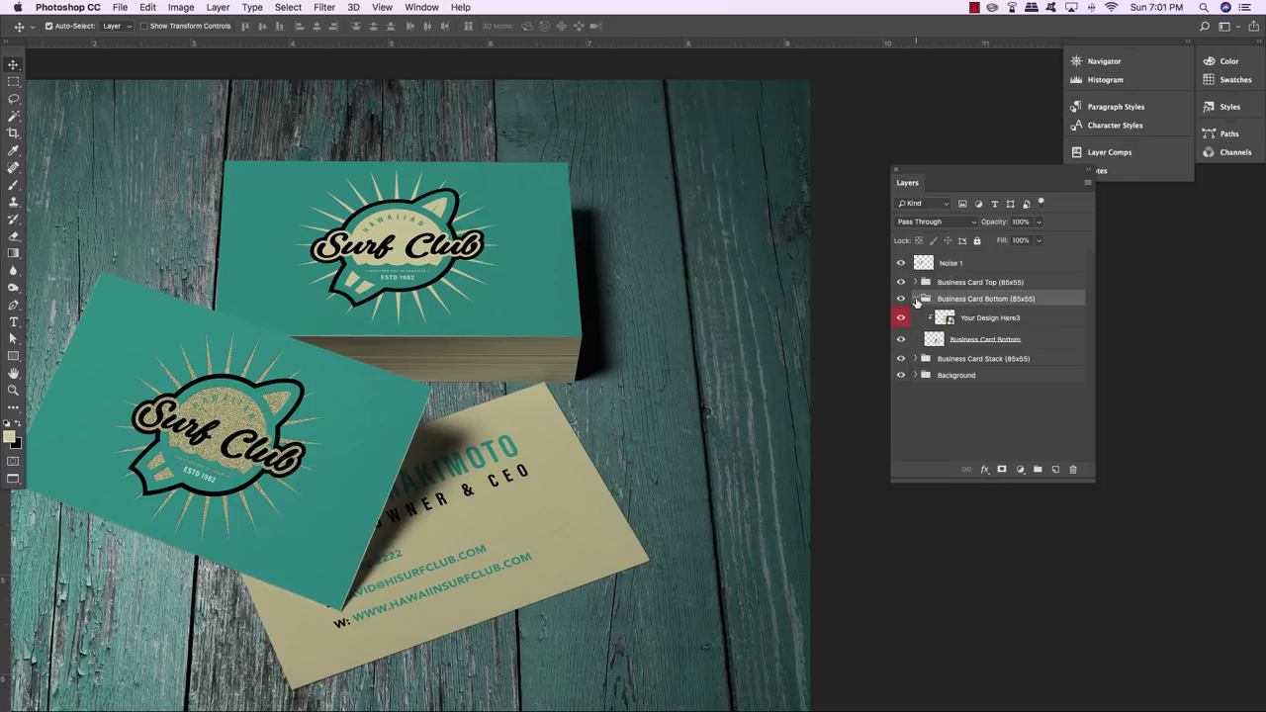
click(1032, 320)
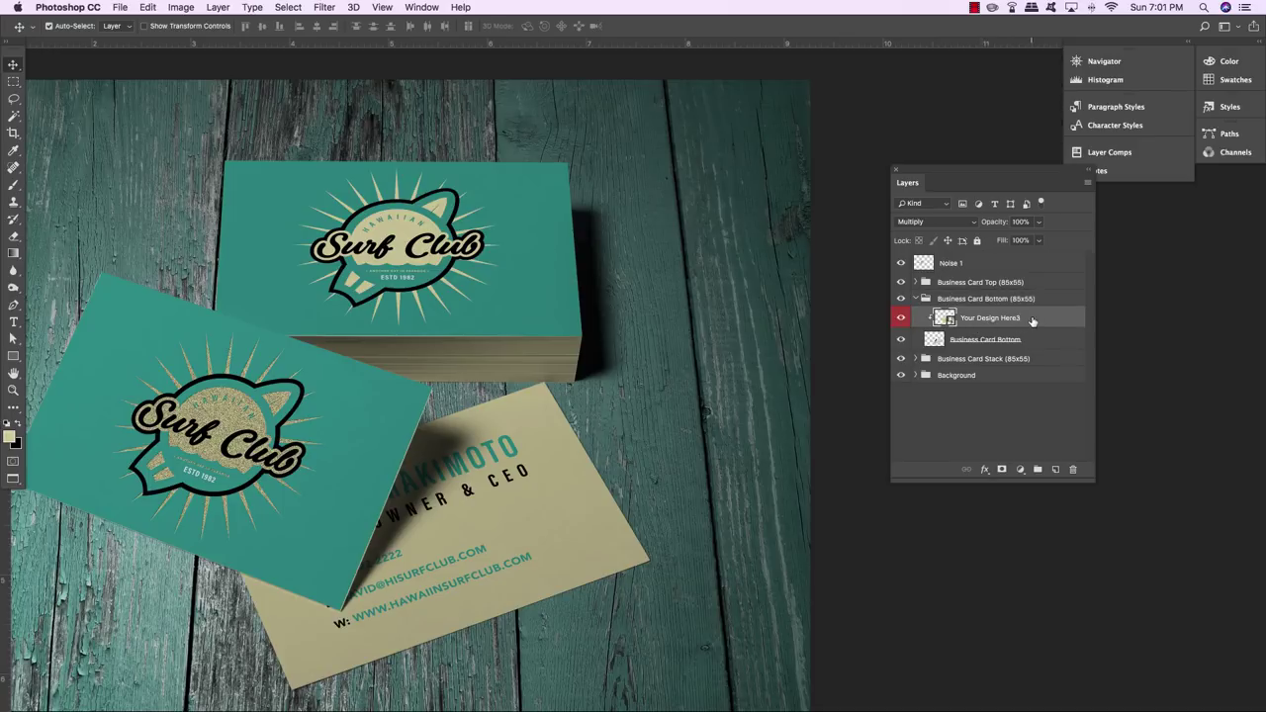
key(w)
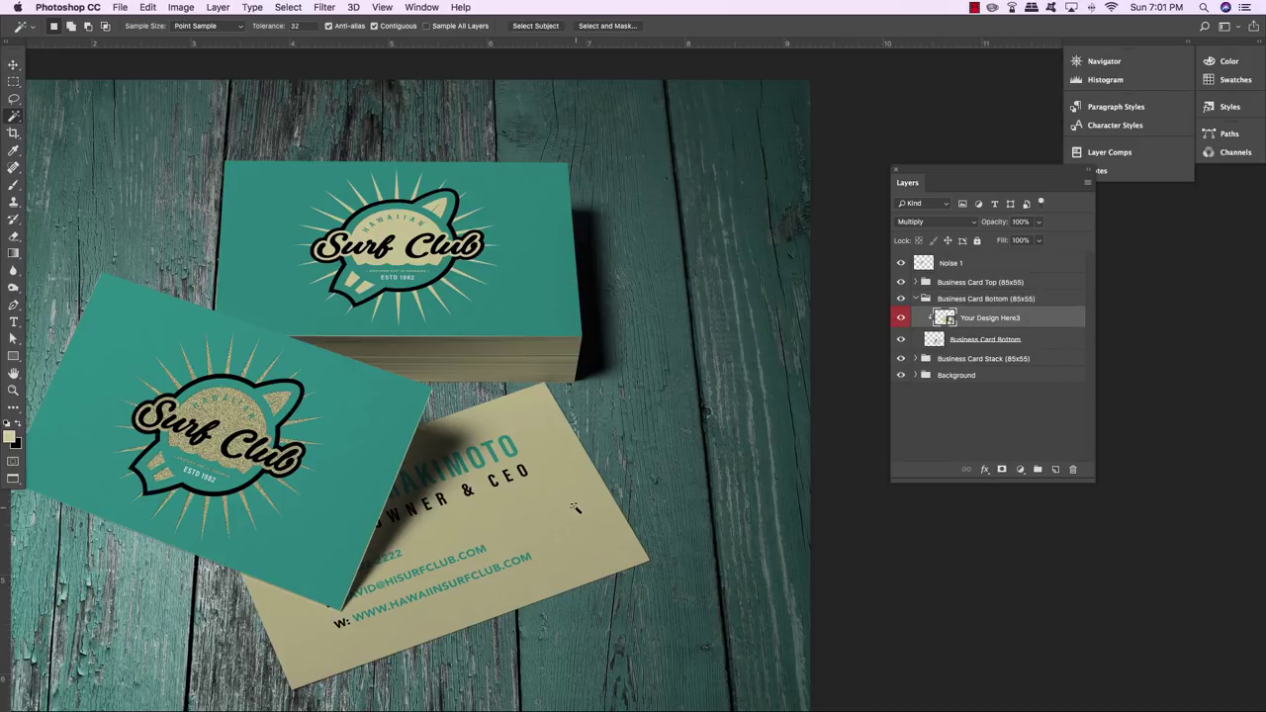
click(547, 510)
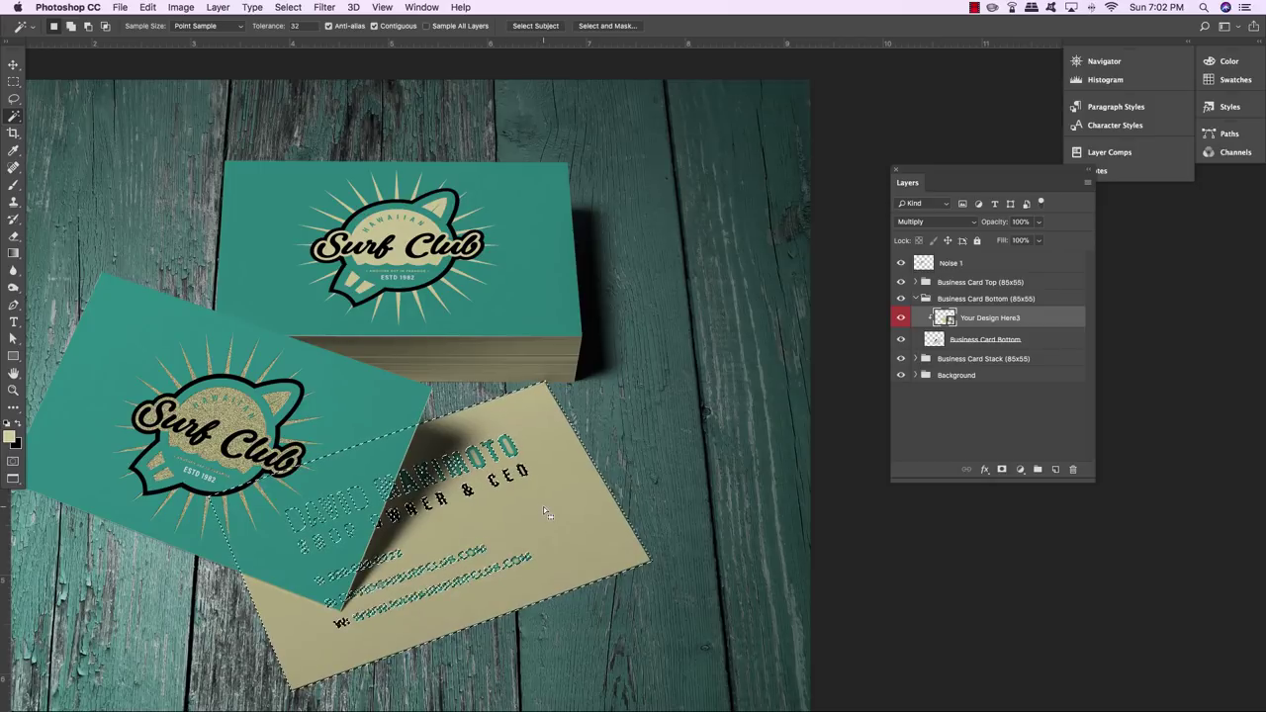
click(289, 7)
click(319, 231)
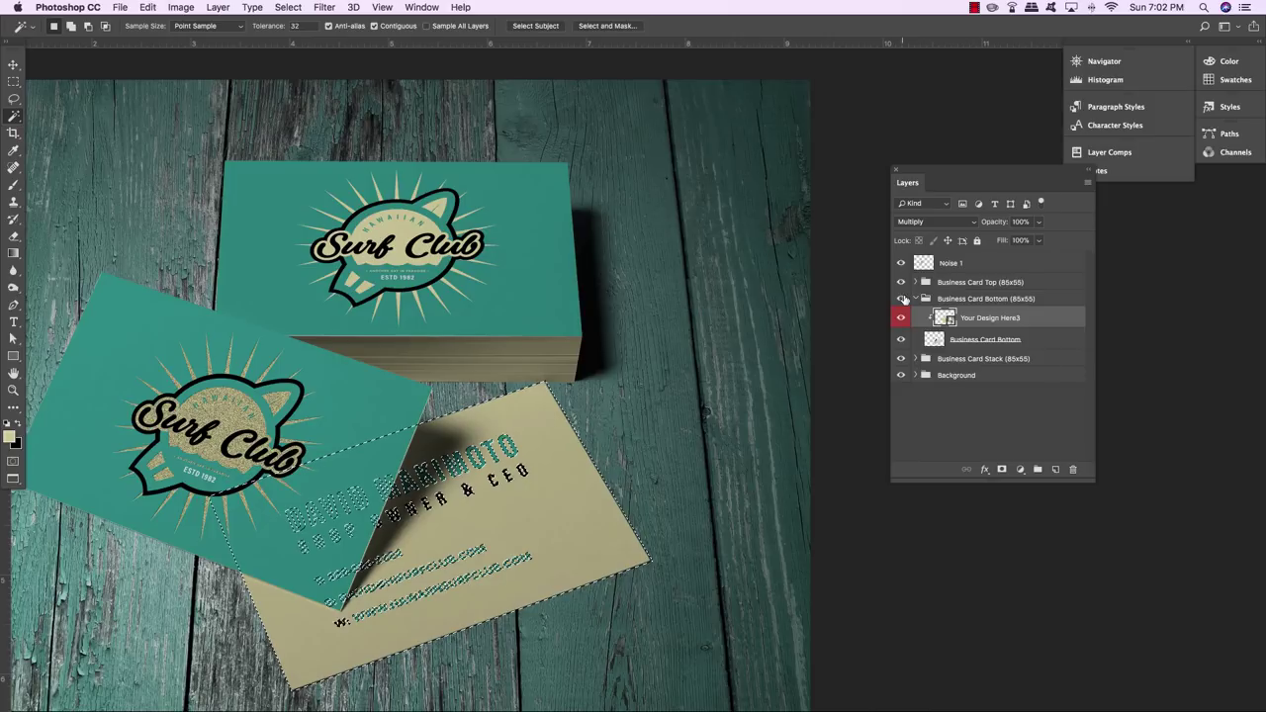
Add a new layer above Noise 1 and fill the selection with pale khaki
click(1050, 263)
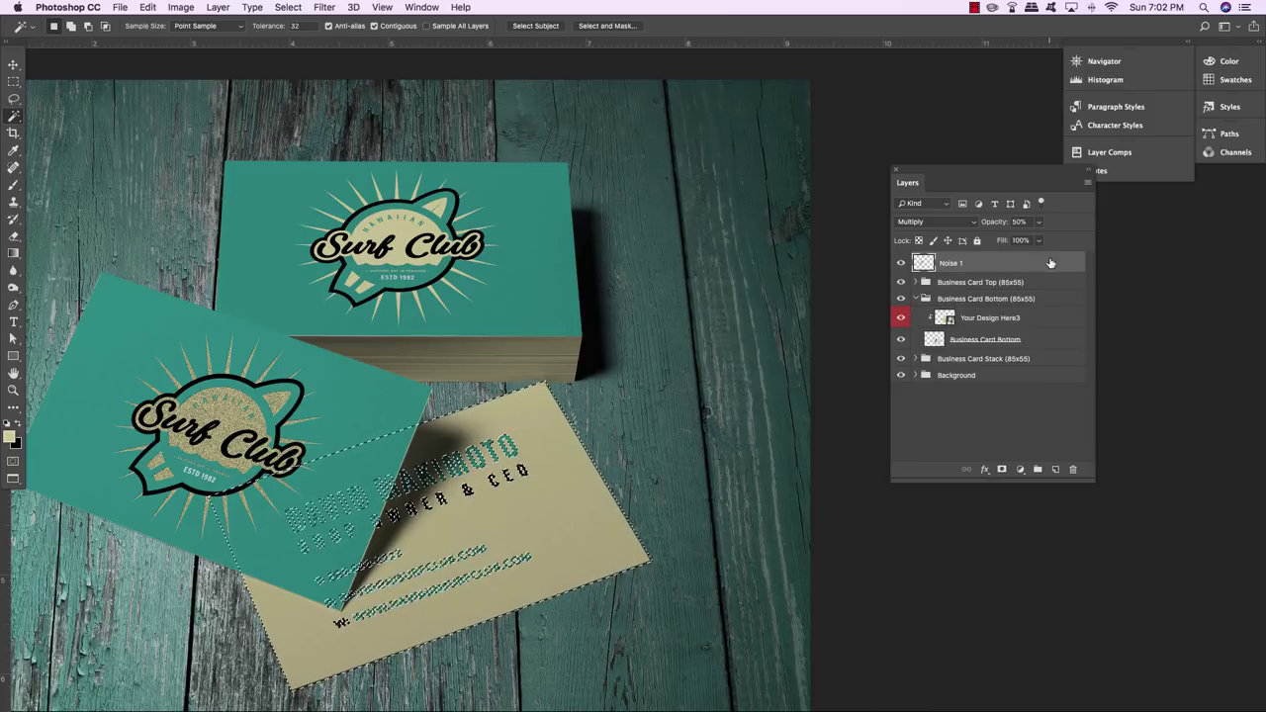
click(1053, 470)
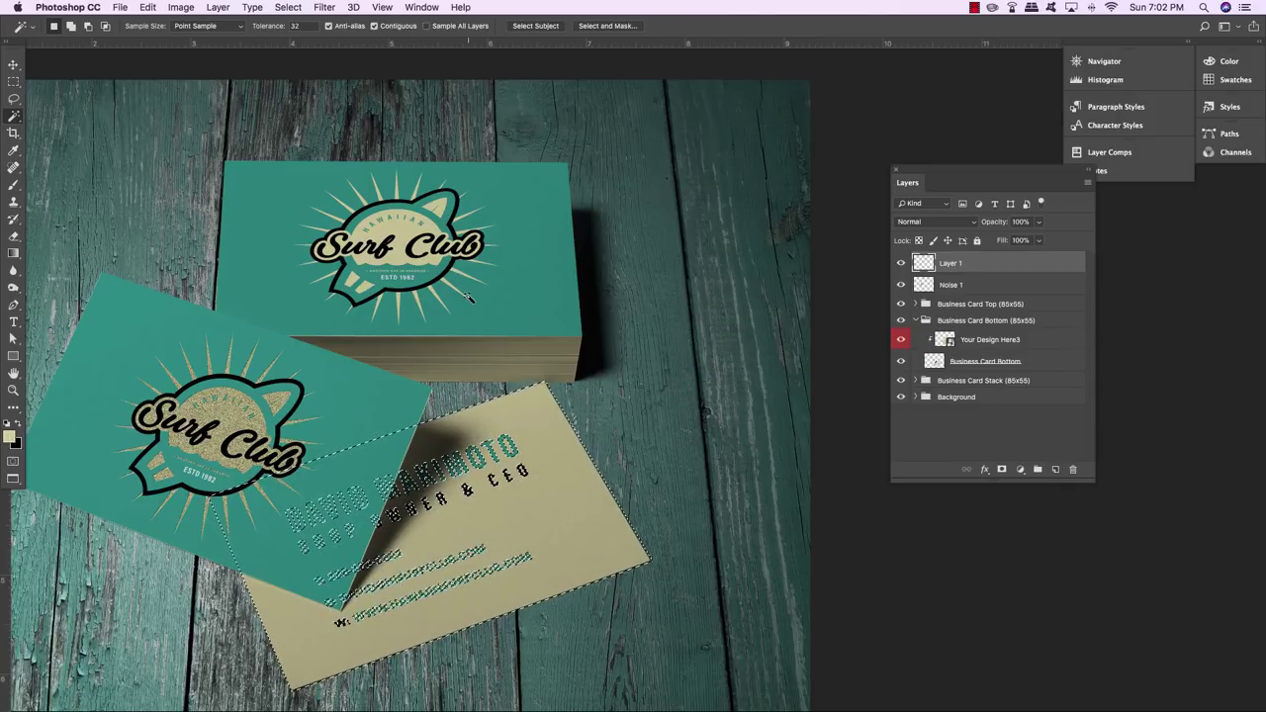
key(alt+BackSpace)
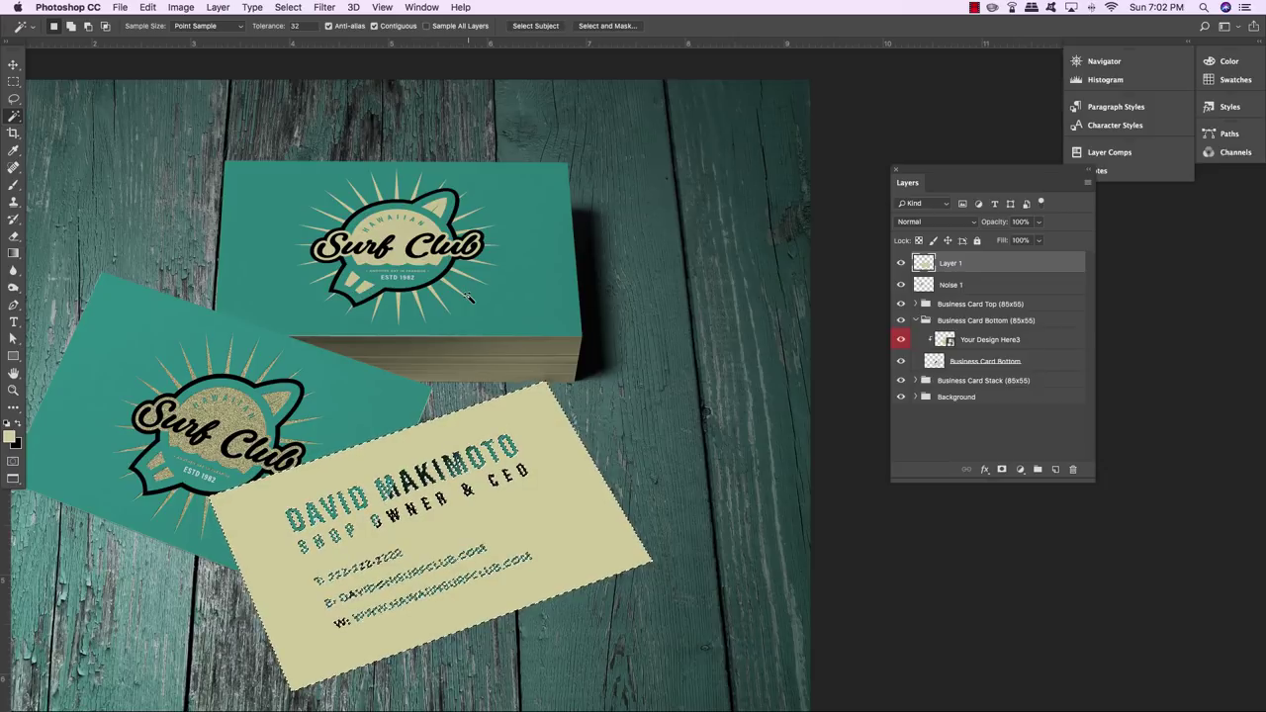
Deselect and reapply the Add Noise filter to the beige bottom-card layer
key(super+d)
key(v)
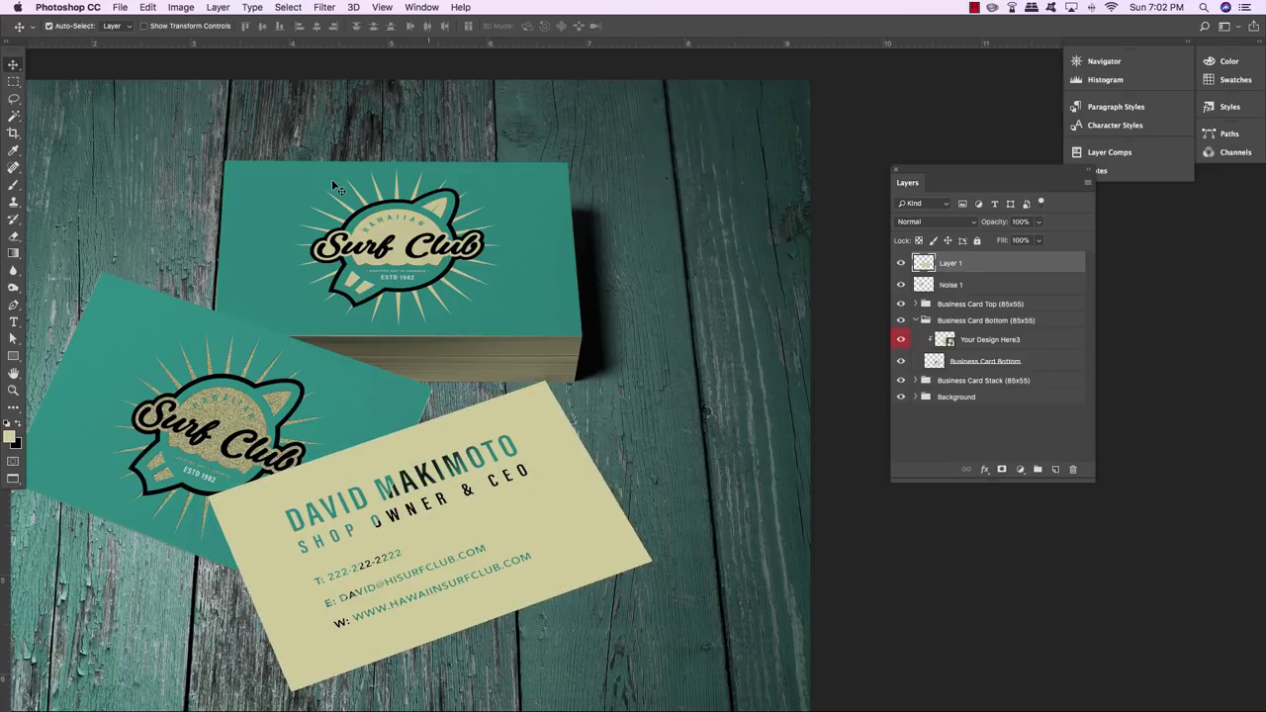
click(326, 6)
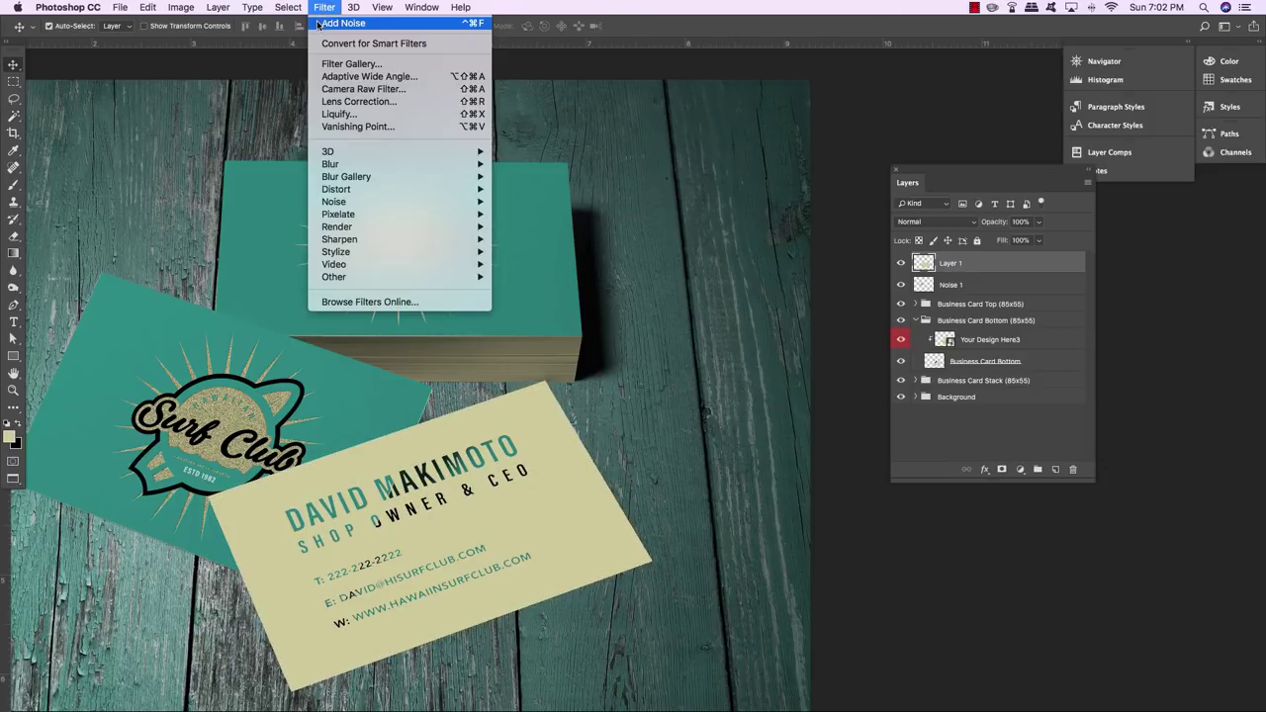
click(414, 23)
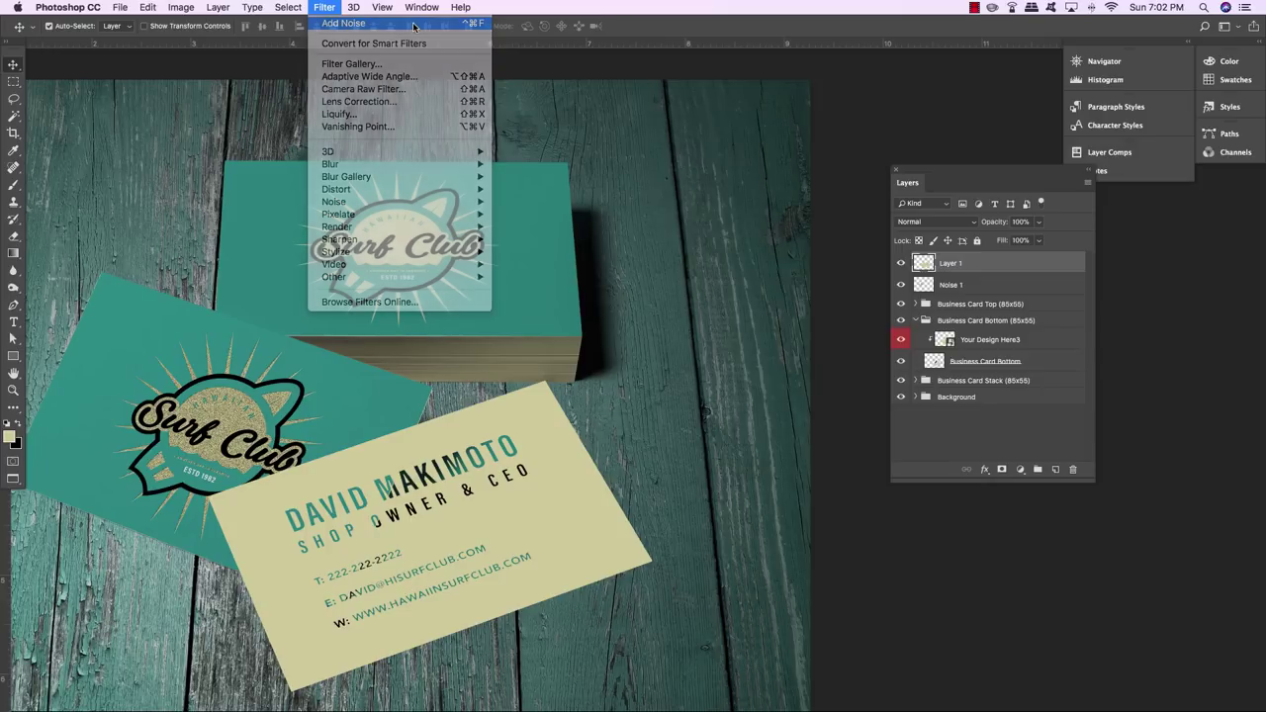
Set the layer to Multiply at 50% opacity and rename it Noise 2
click(930, 227)
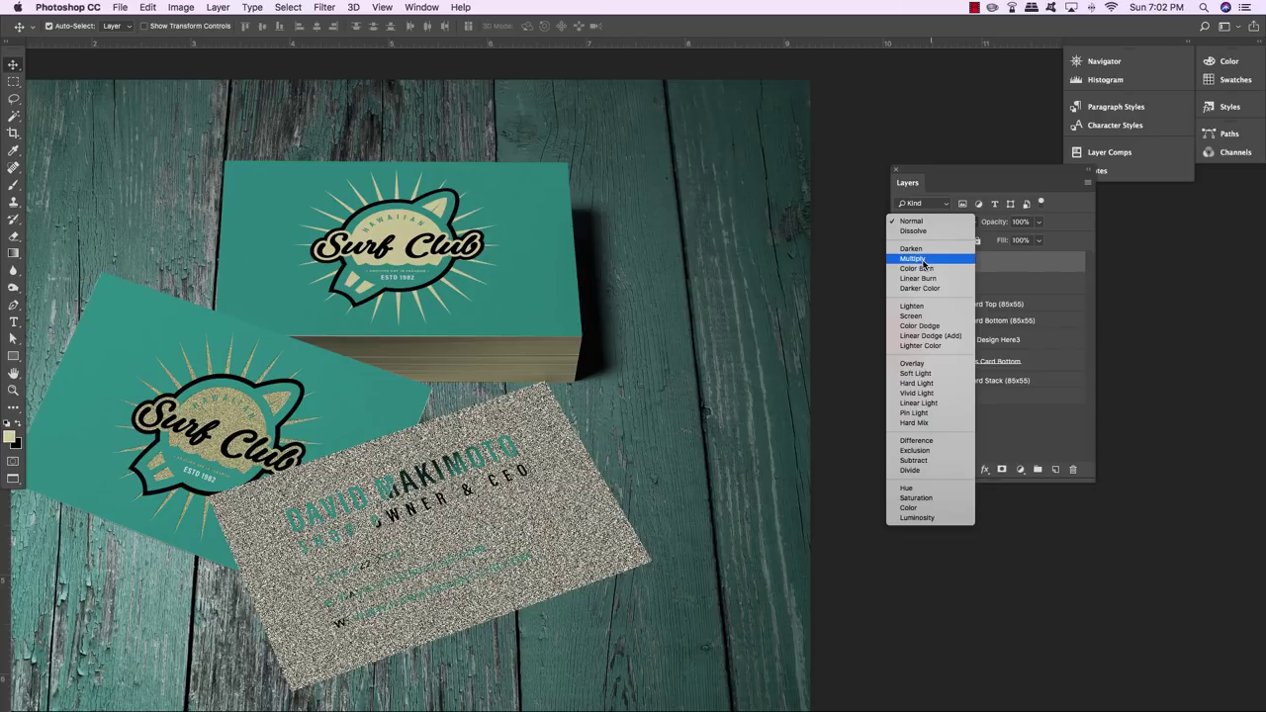
click(922, 258)
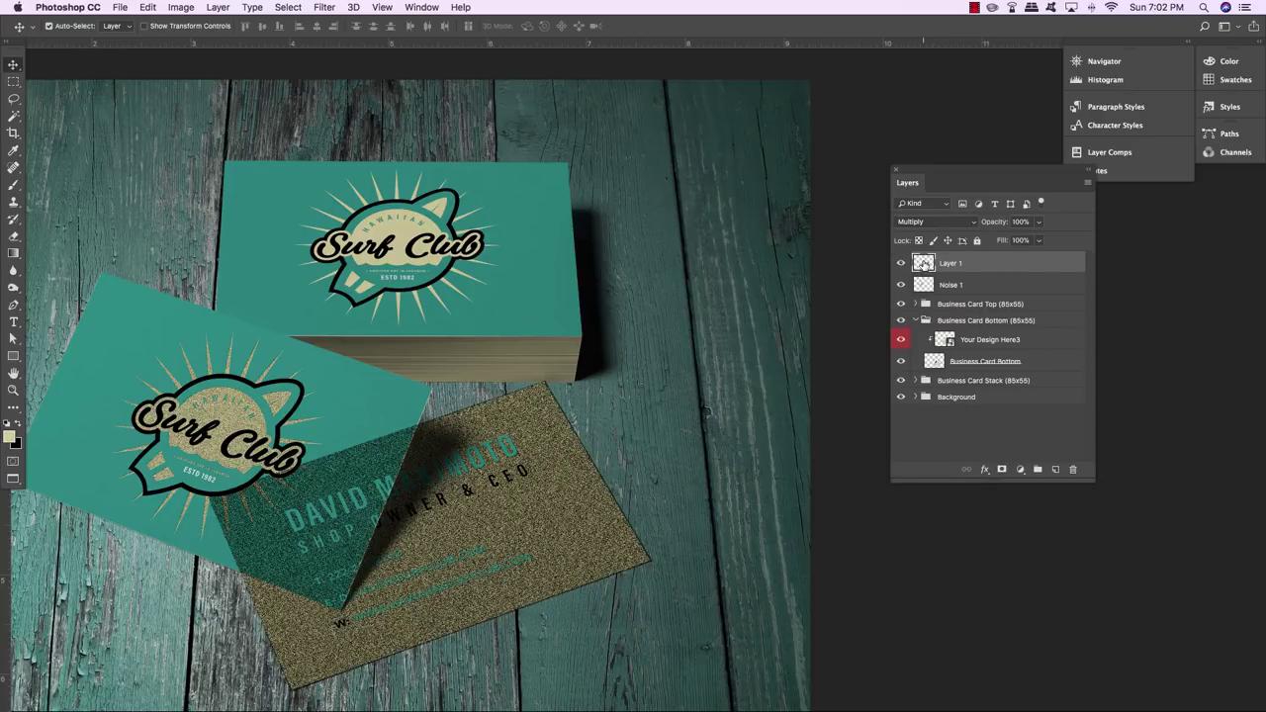
key(5)
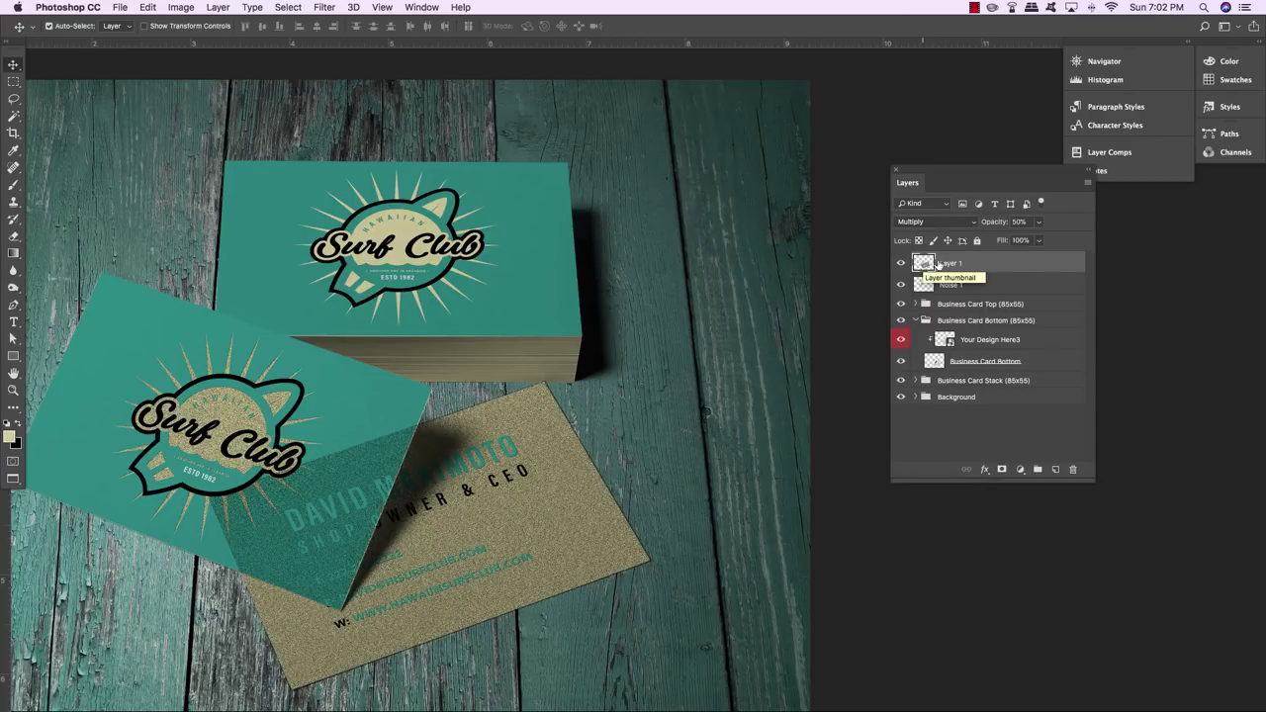
double_click(960, 265)
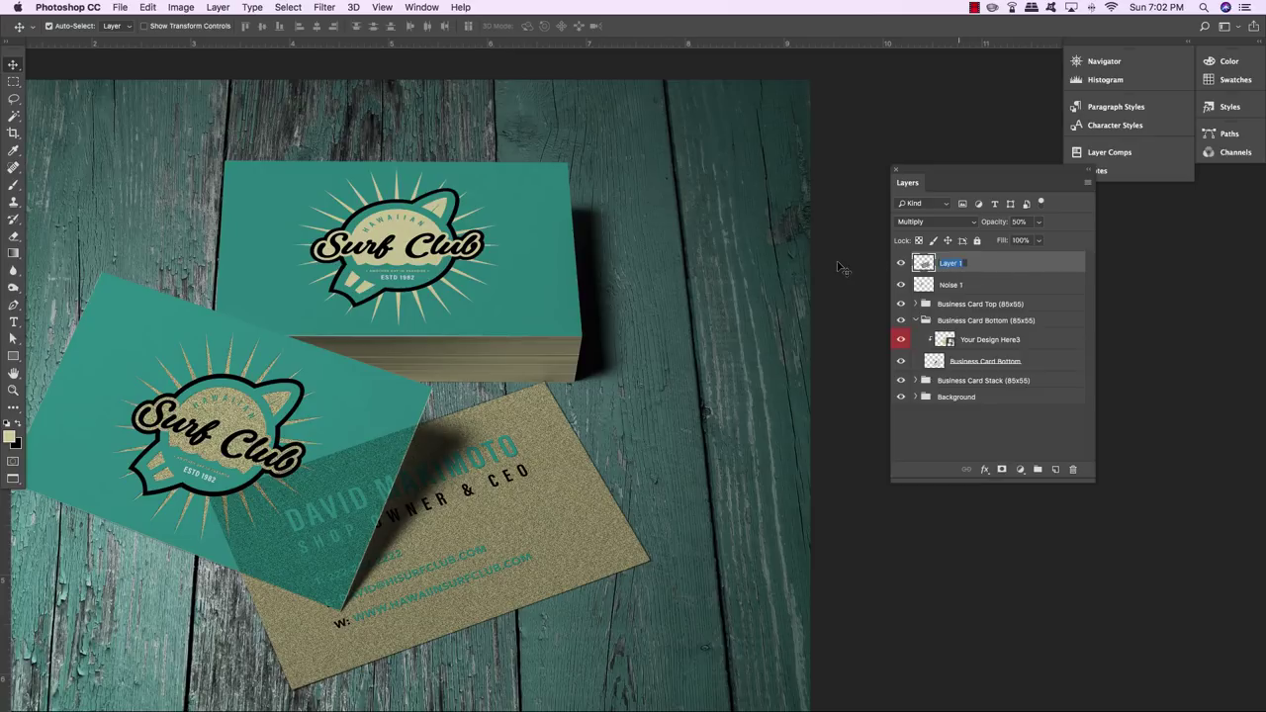
text(Noise 2)
key(Return)
Delete the Noise 2 grain where the front card's design overlaps the bottom card
click(915, 321)
click(984, 304)
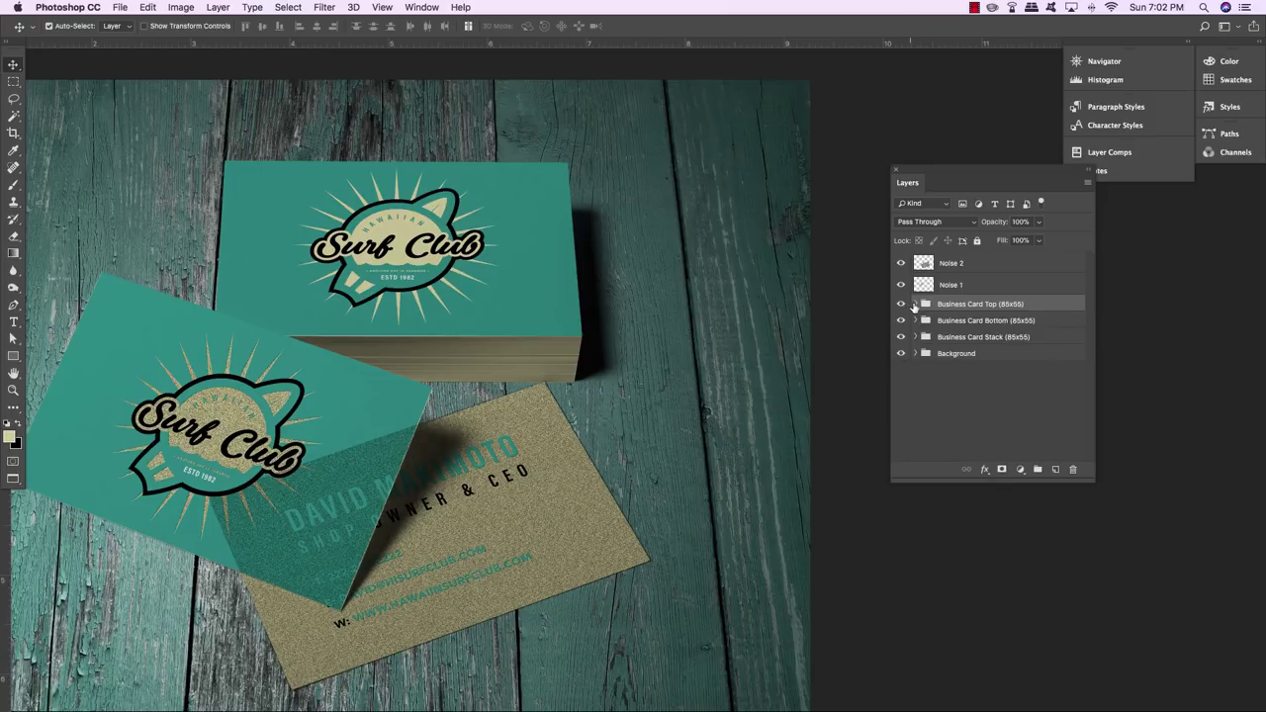
click(915, 306)
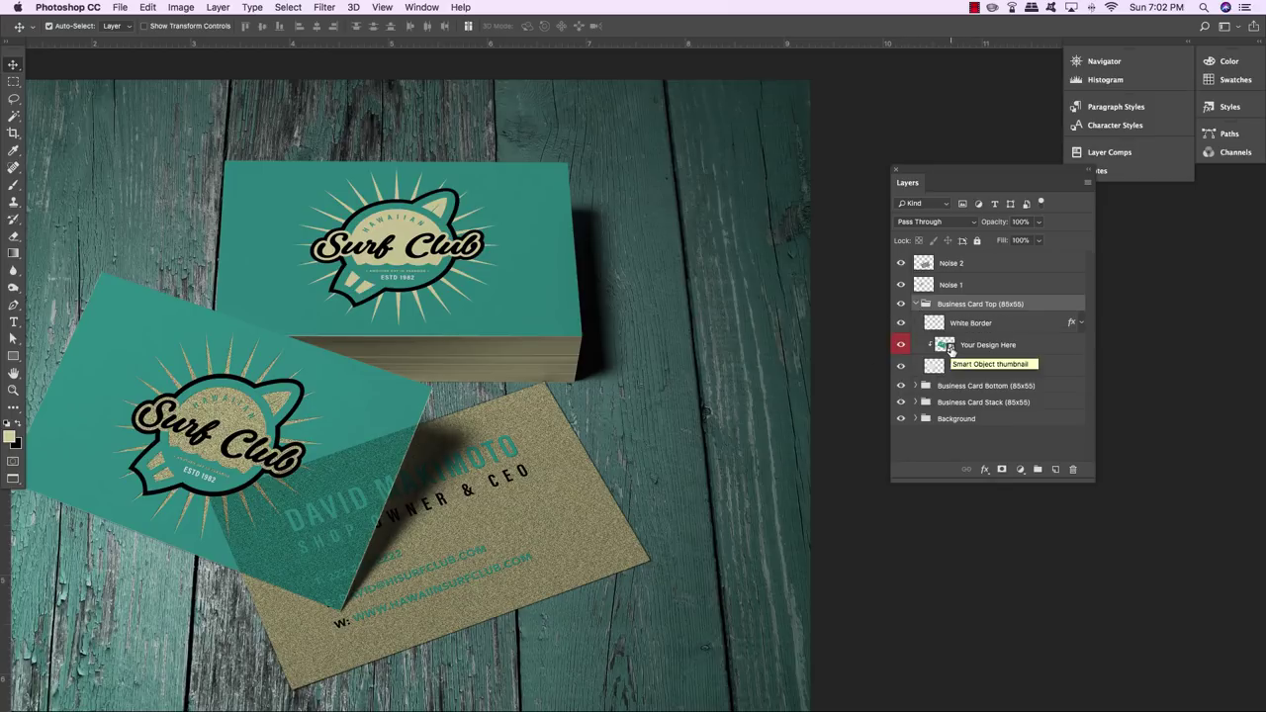
super+click(949, 350)
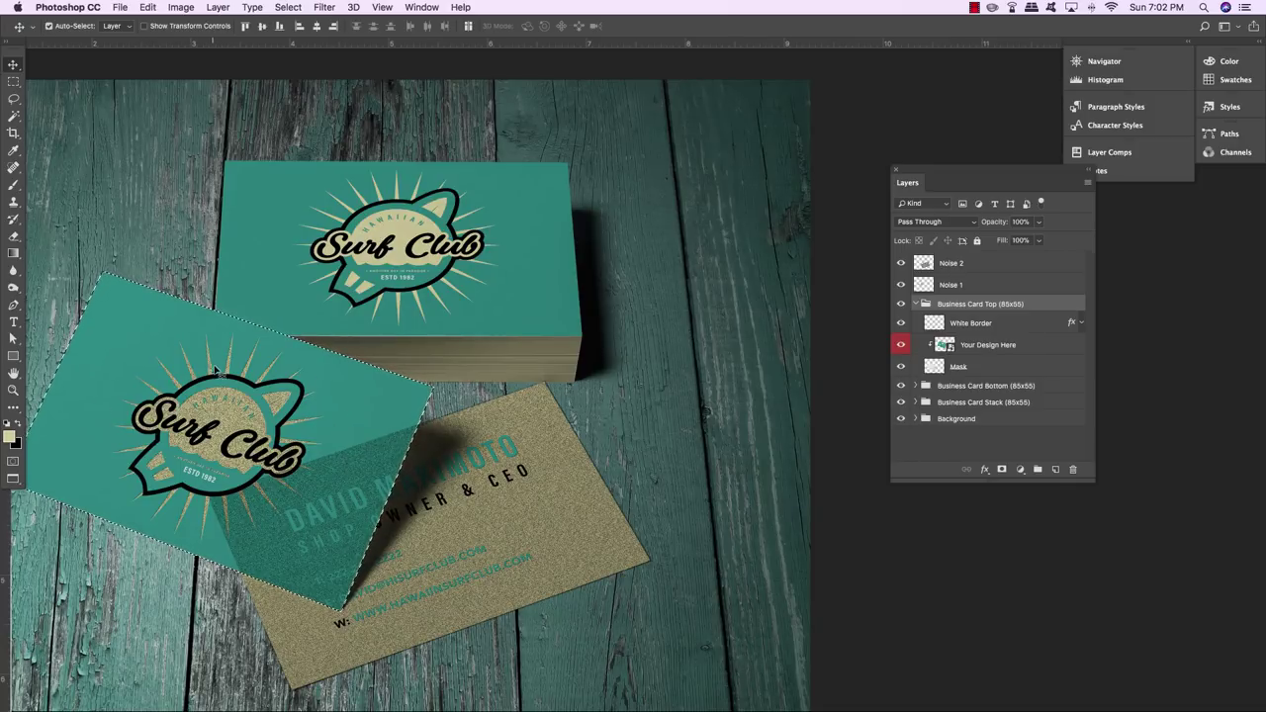
click(1000, 267)
key(BackSpace)
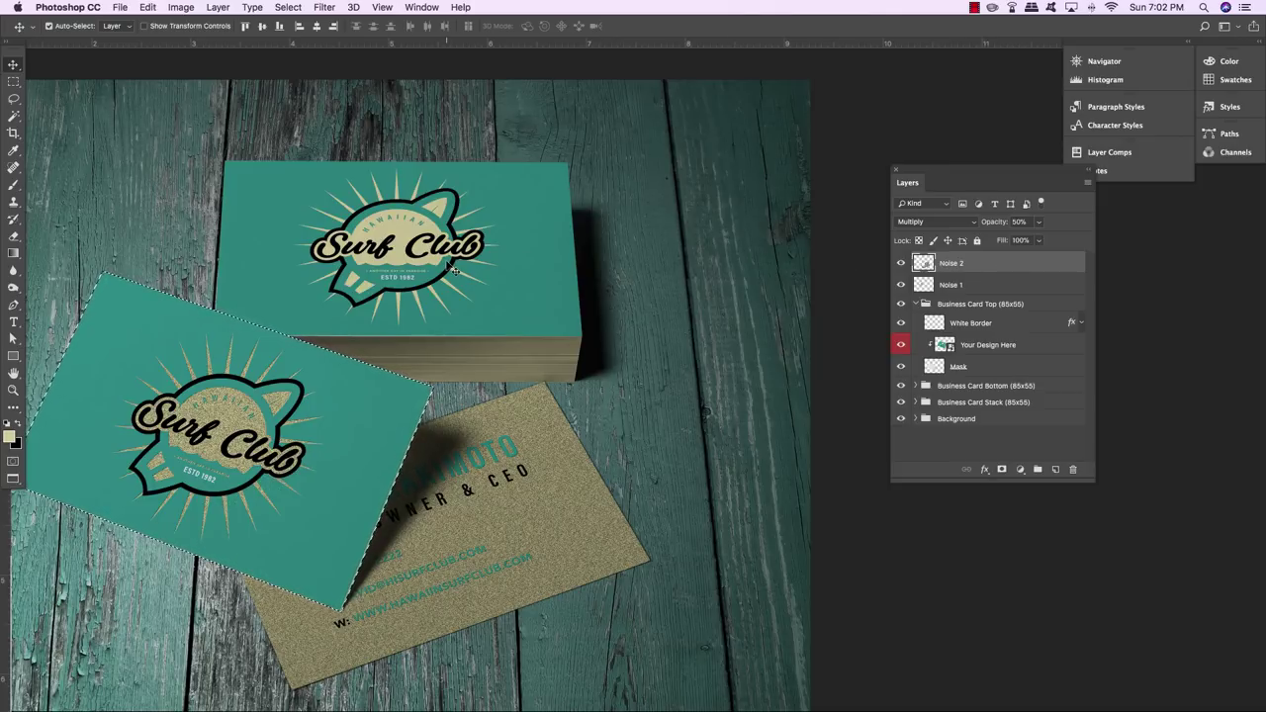
key(super+d)
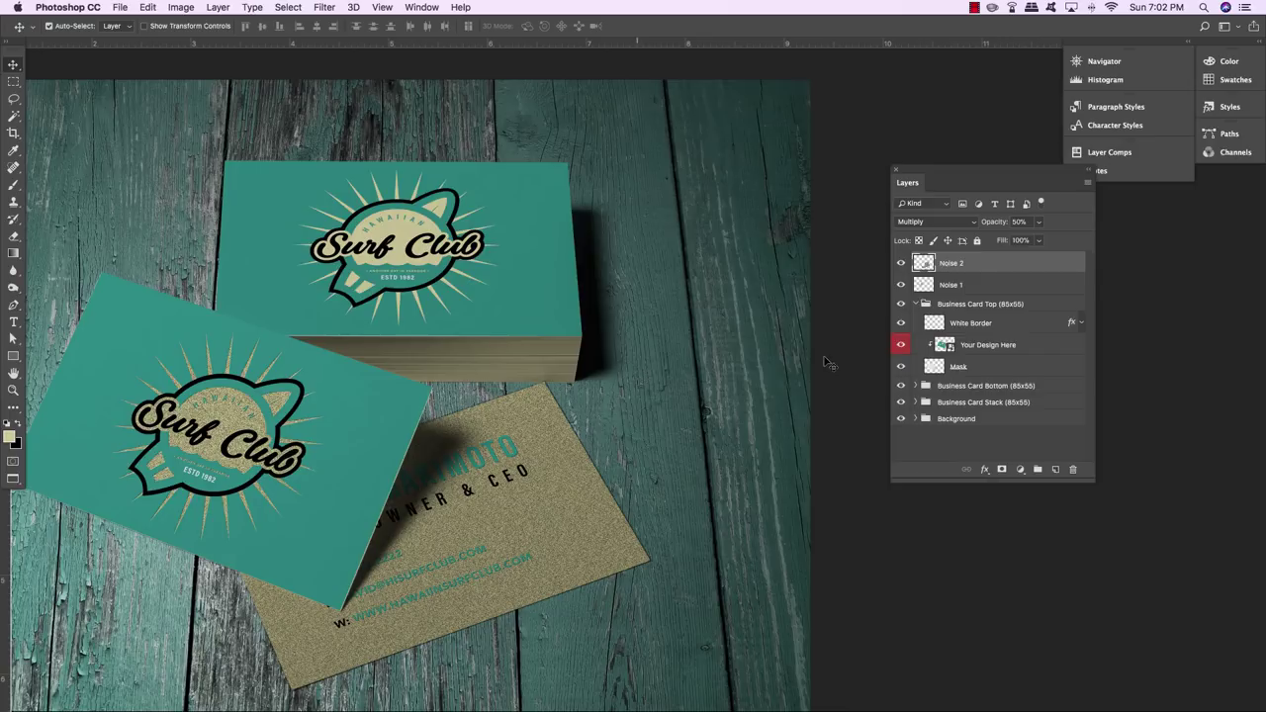
Select the card stack's cream logo areas with Select Similar, adding the Card Side edge
click(914, 303)
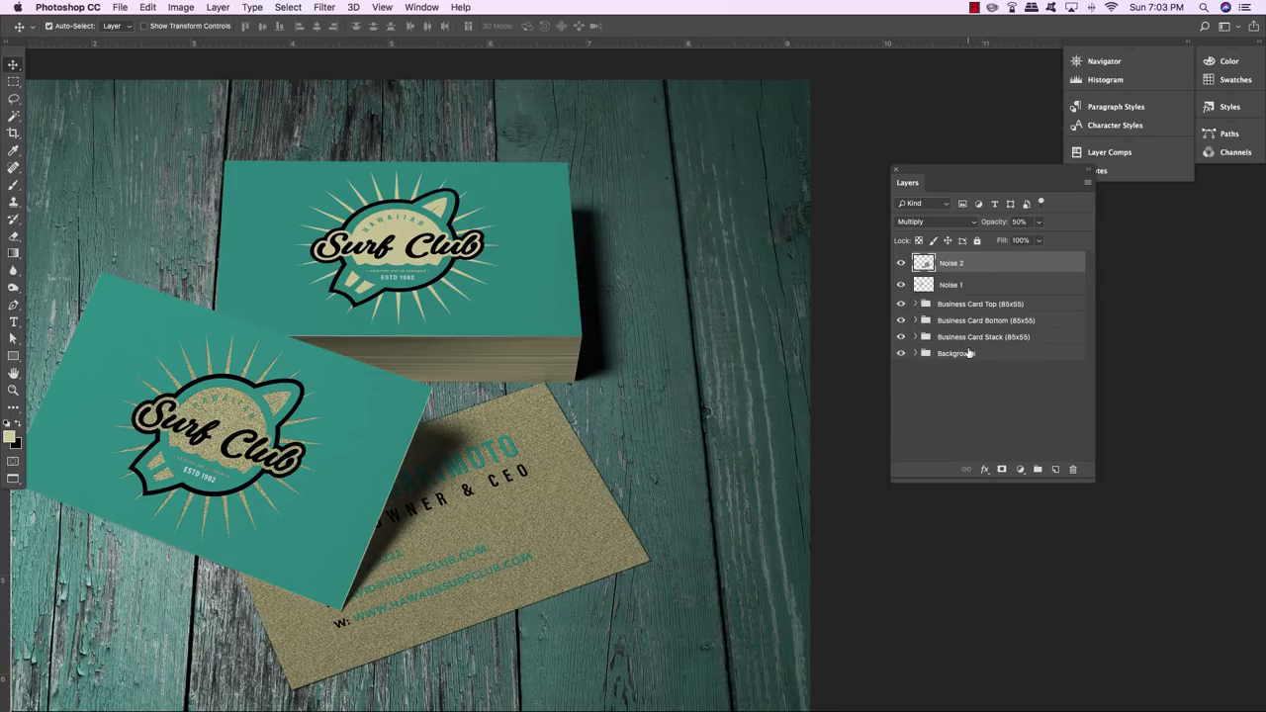
click(964, 340)
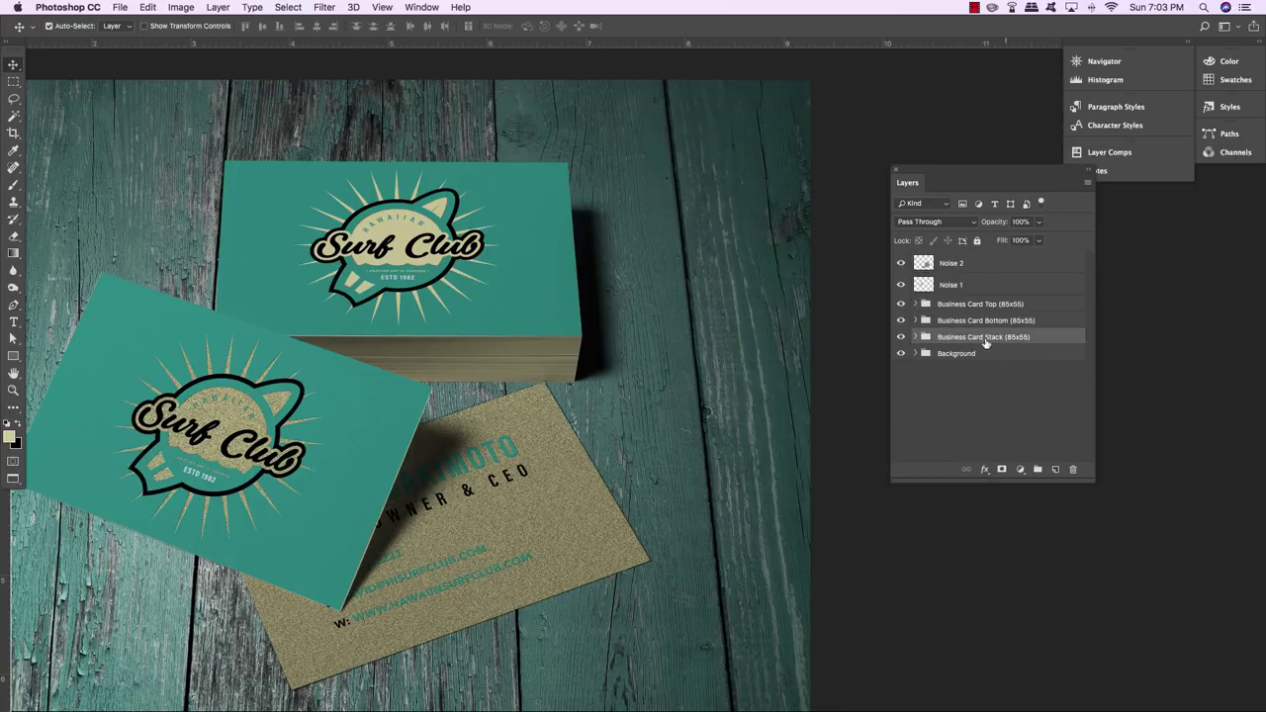
click(916, 337)
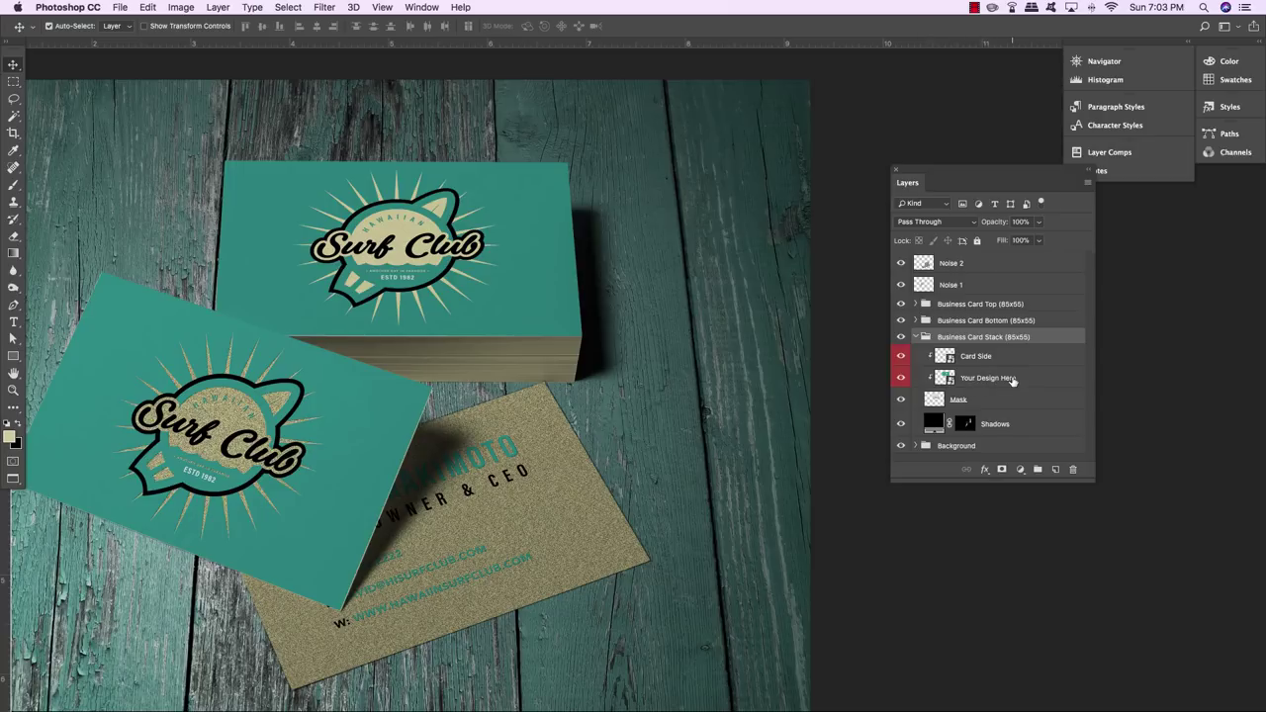
click(1013, 378)
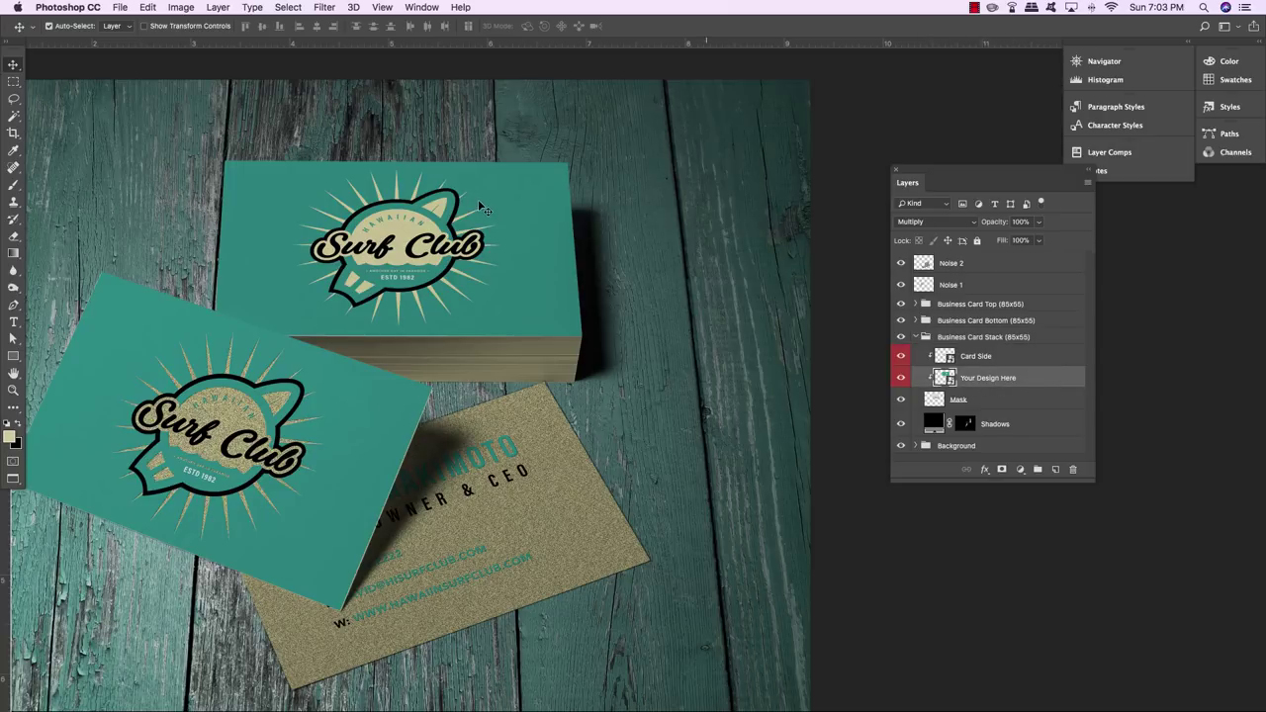
key(w)
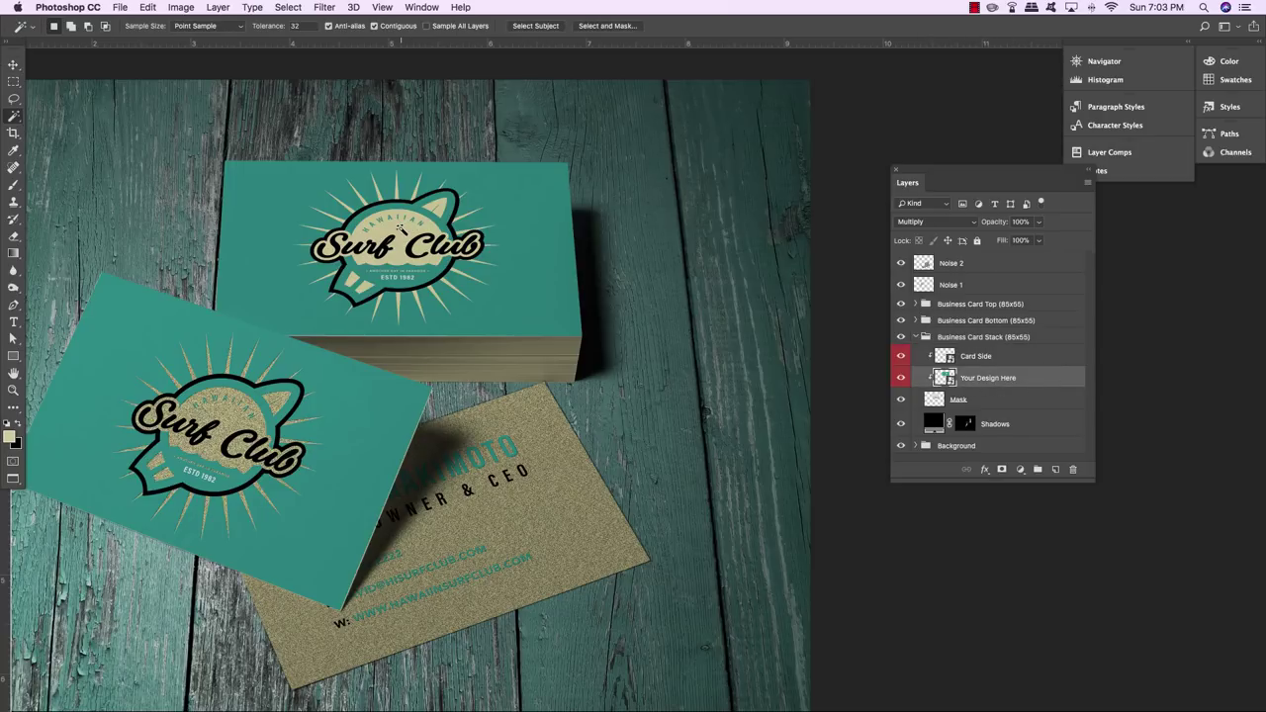
click(401, 229)
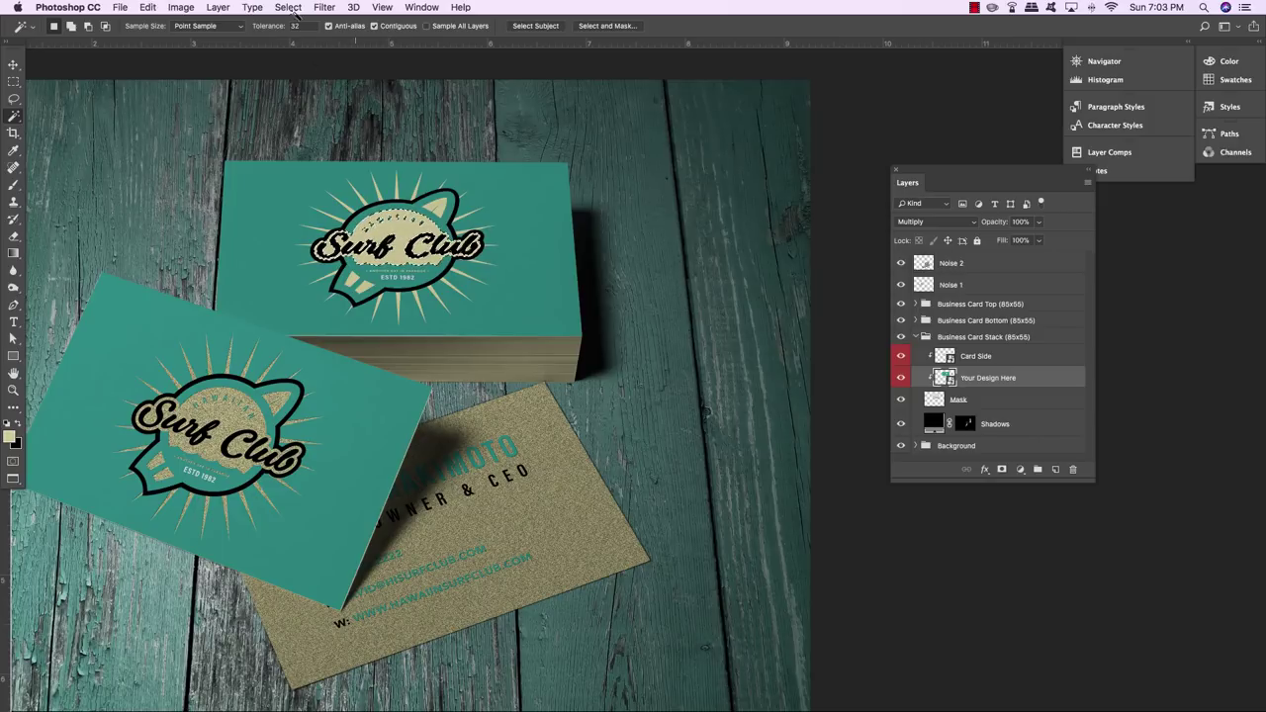
click(290, 7)
click(336, 230)
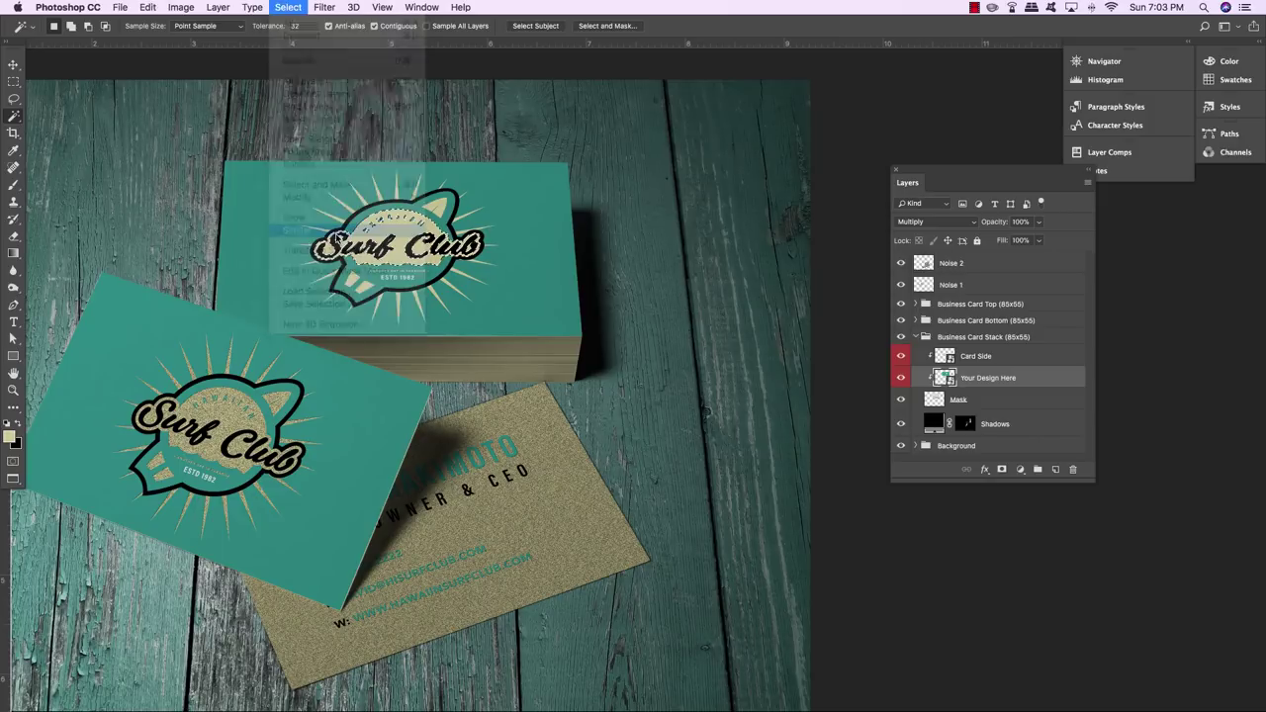
shift+super+click(948, 360)
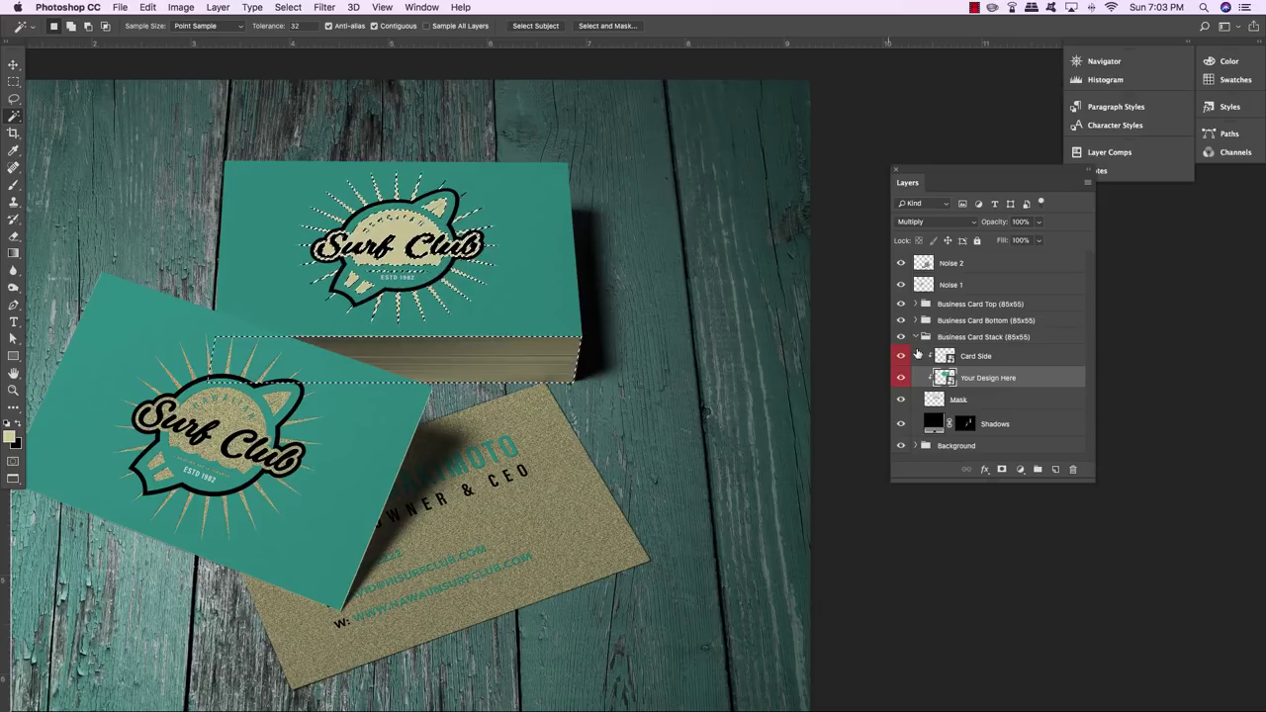
click(915, 337)
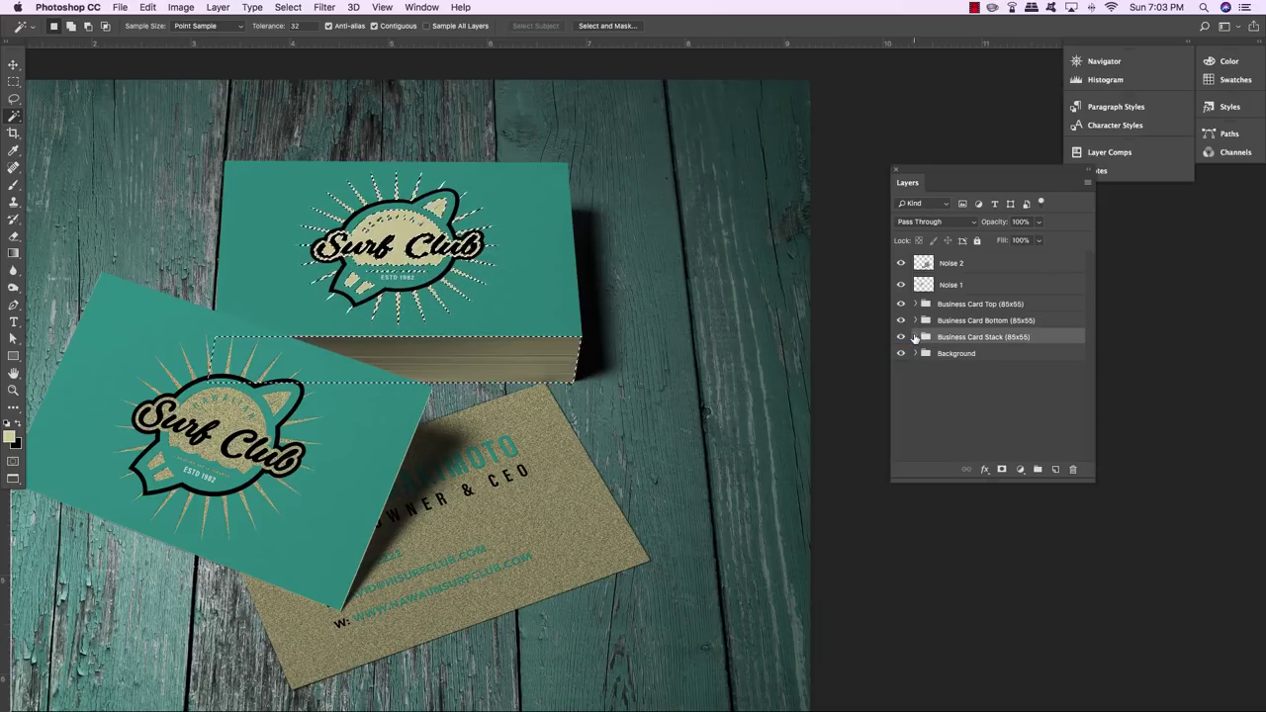
click(1036, 265)
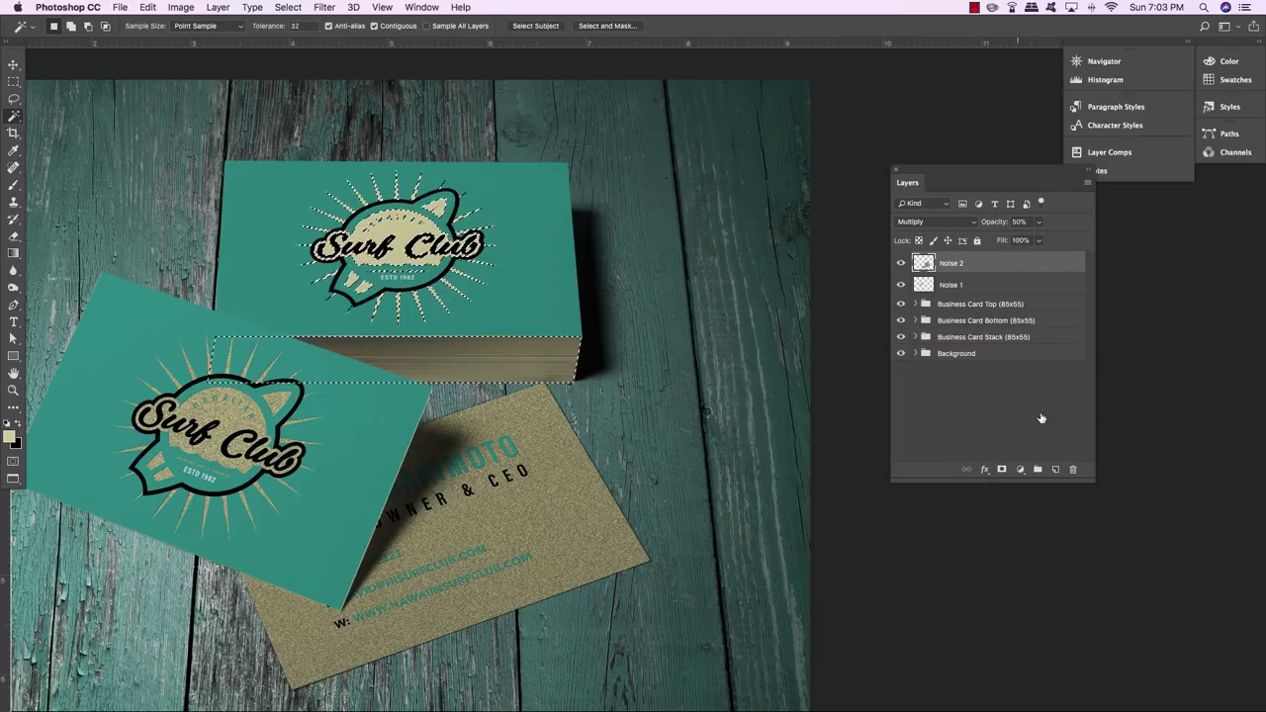
Fill the logo and edge selection with beige on a new layer and add noise
click(1055, 468)
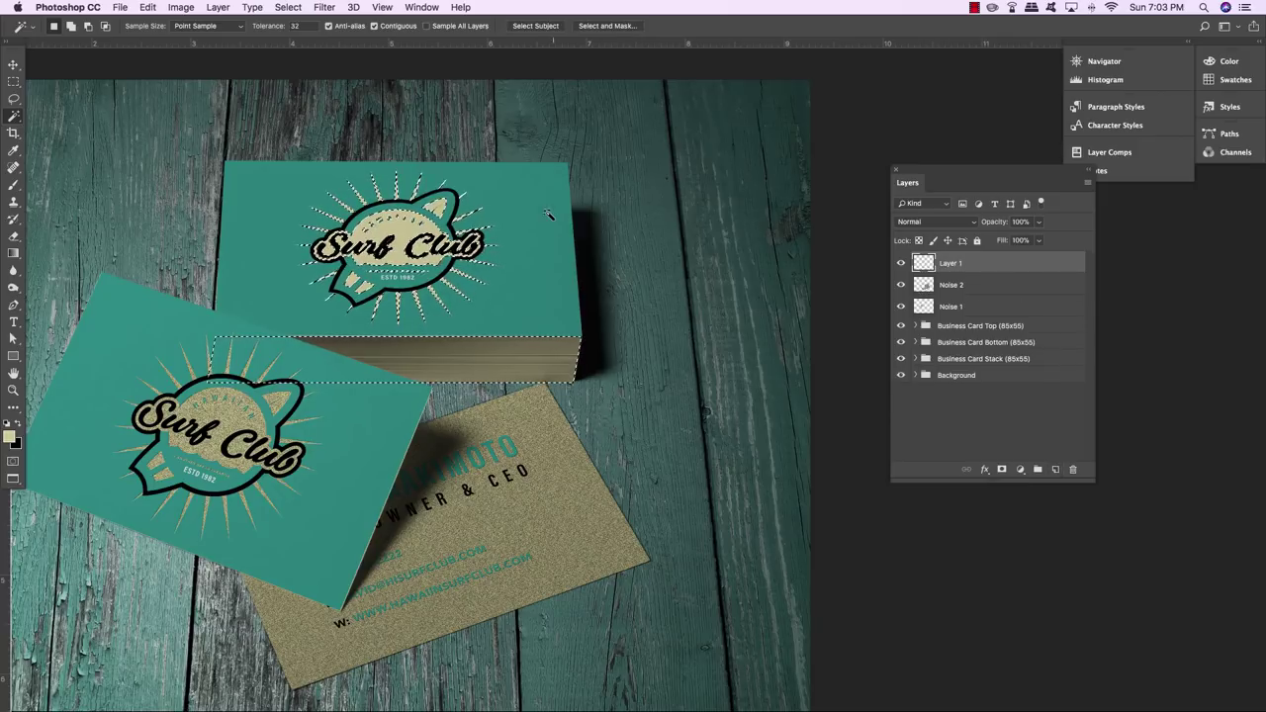
key(alt+BackSpace)
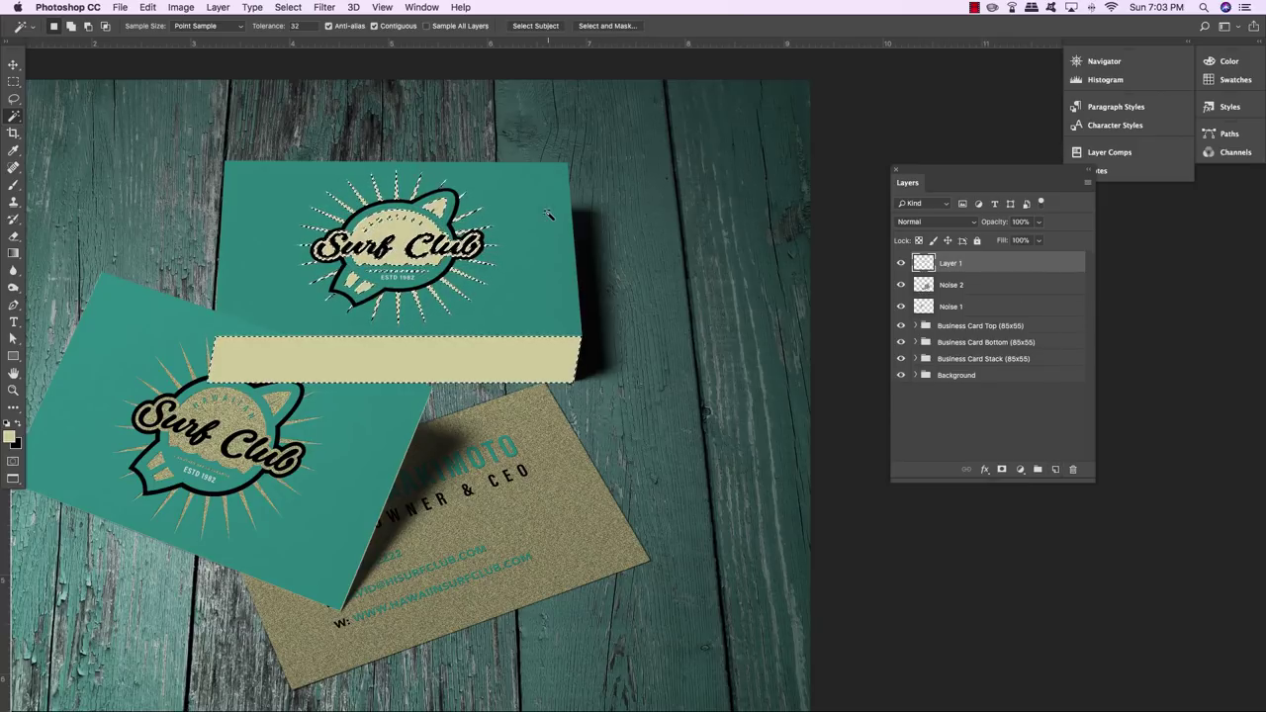
key(super+d)
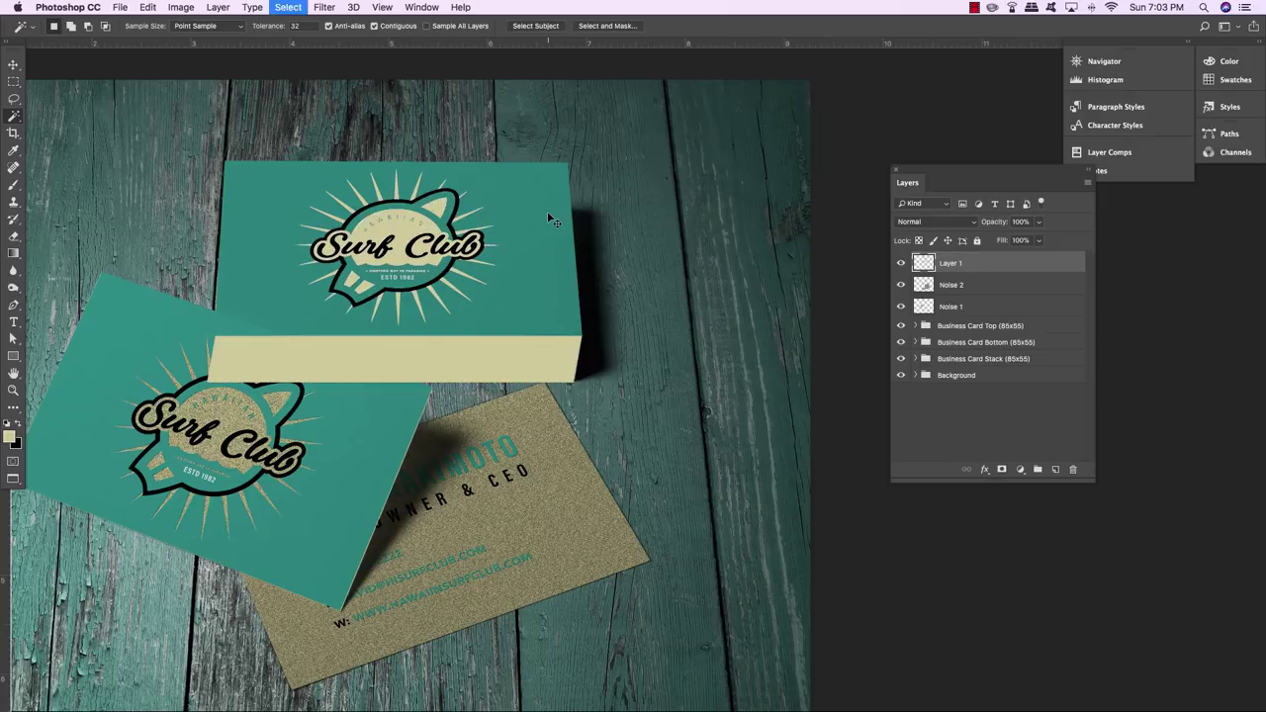
key(v)
click(327, 8)
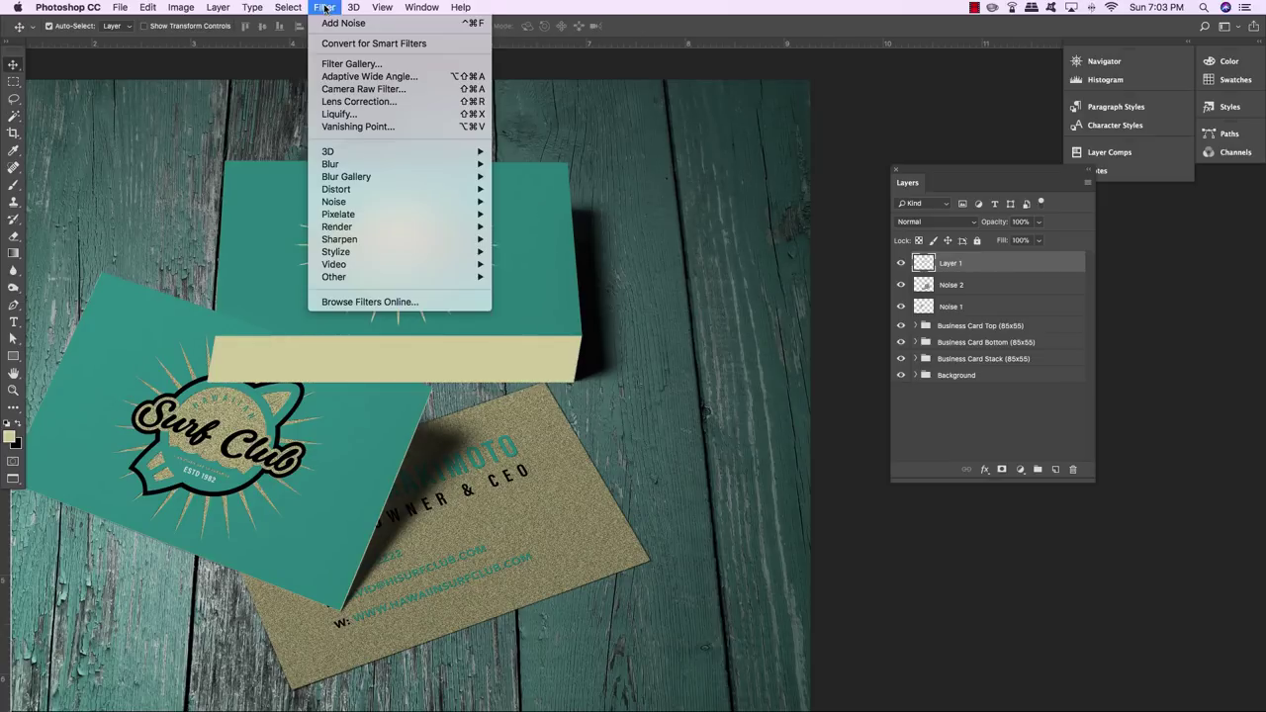
click(325, 25)
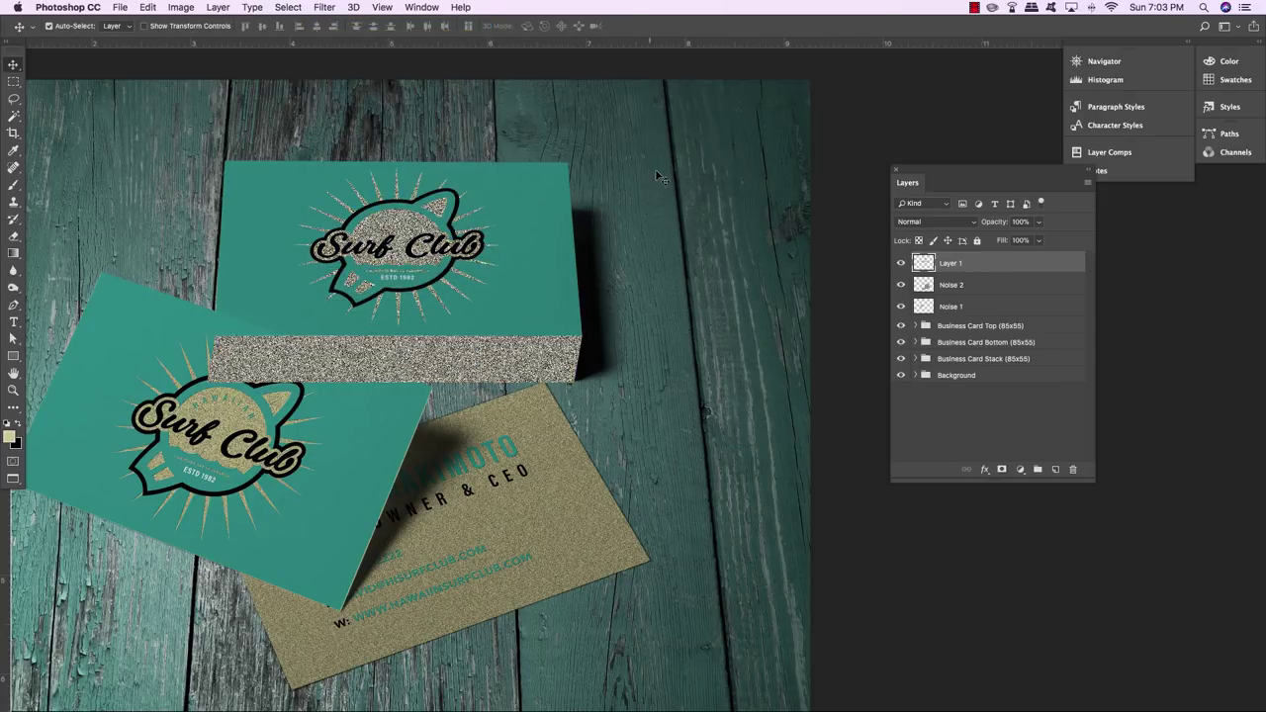
Set the new noise layer to Multiply at 50% opacity and name it Noise 3
click(929, 222)
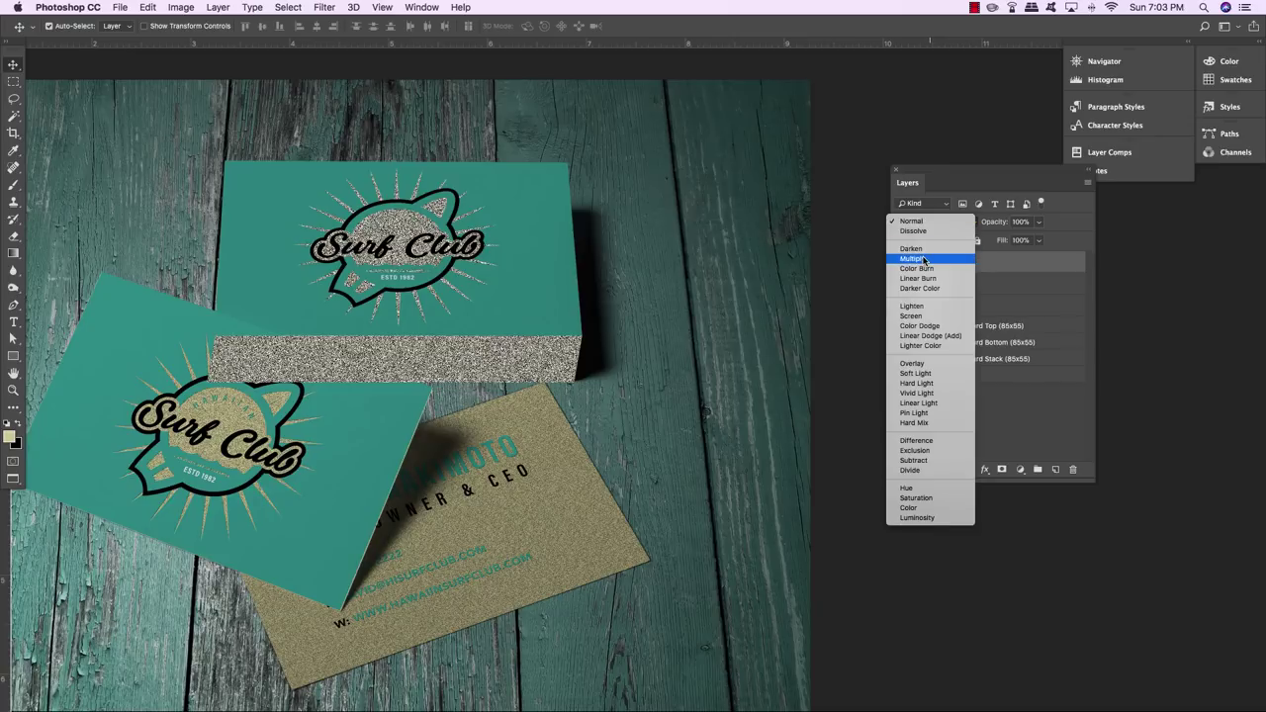
click(955, 259)
key(5)
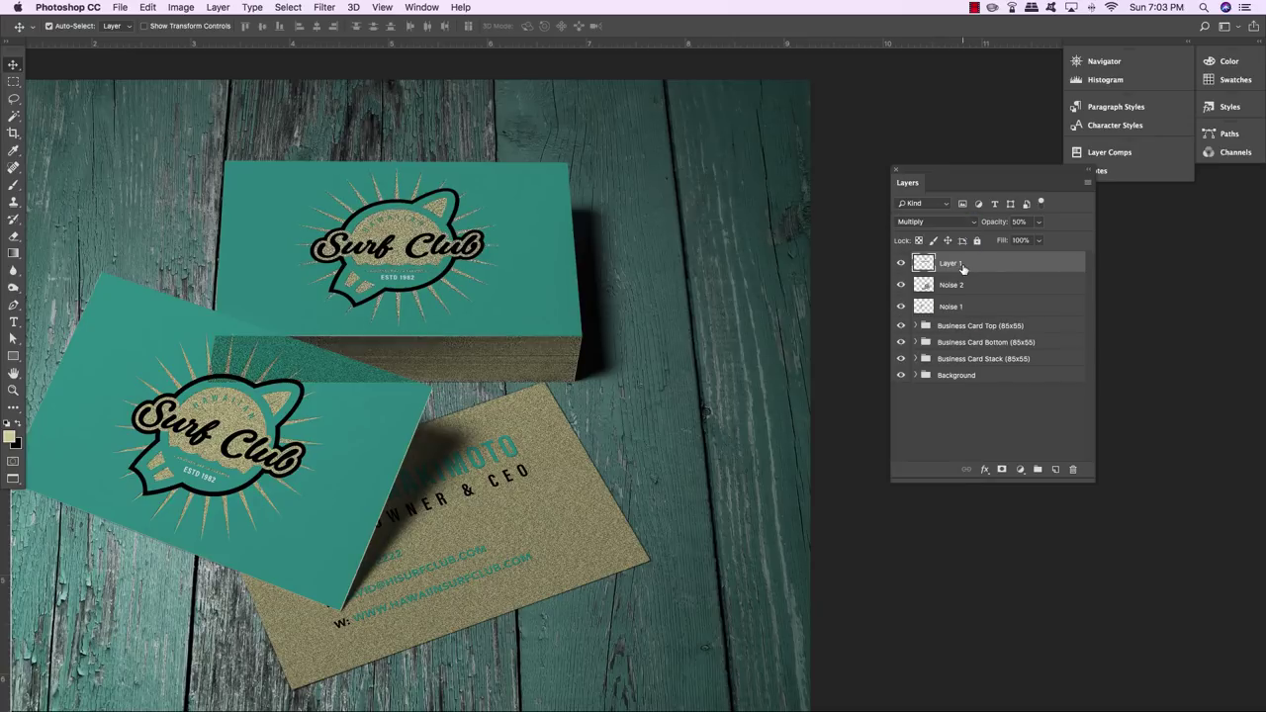
double_click(950, 263)
text(Noise 3)
key(Return)
Delete the Noise 3 grain within the front card's design selection, then deselect
click(973, 329)
click(914, 327)
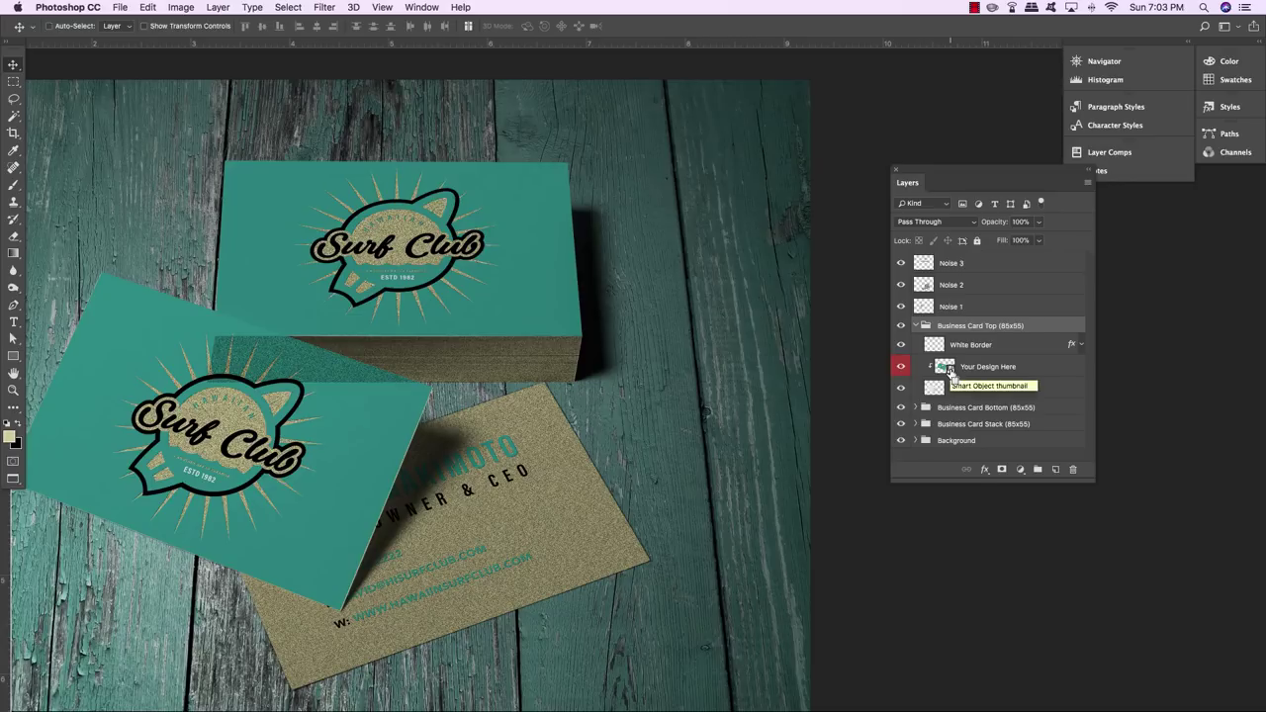
super+click(949, 371)
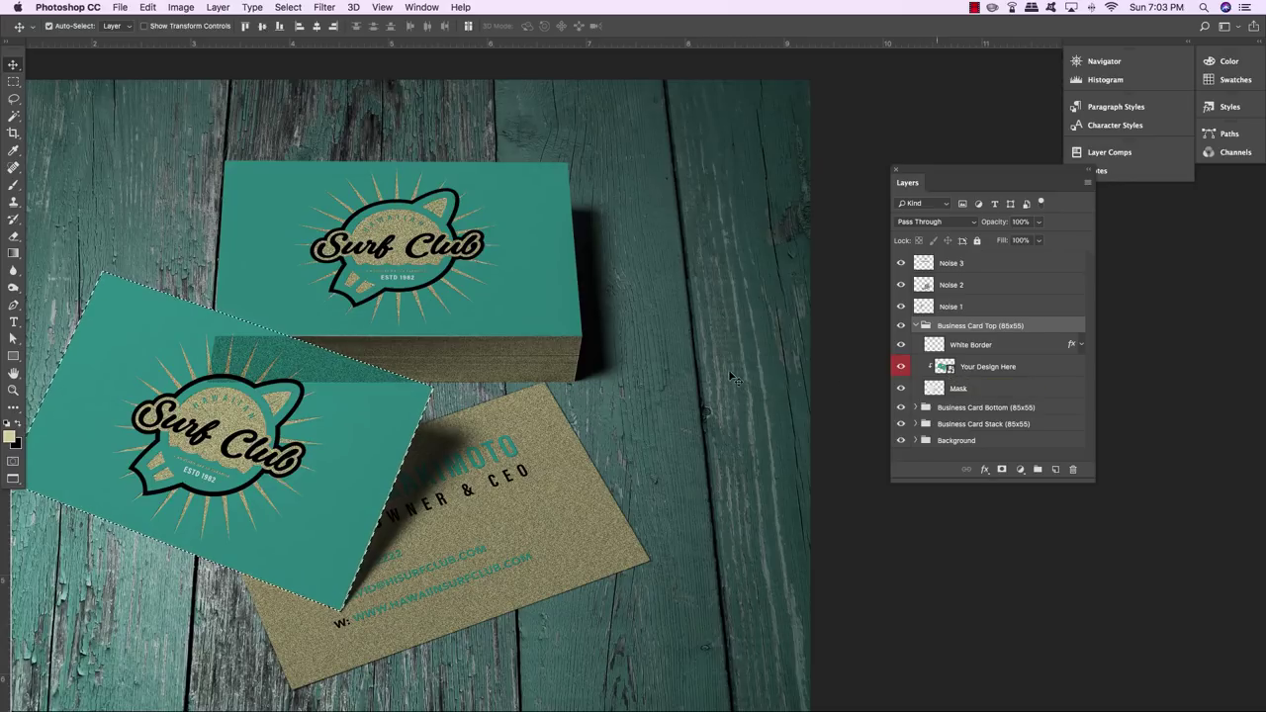
click(915, 327)
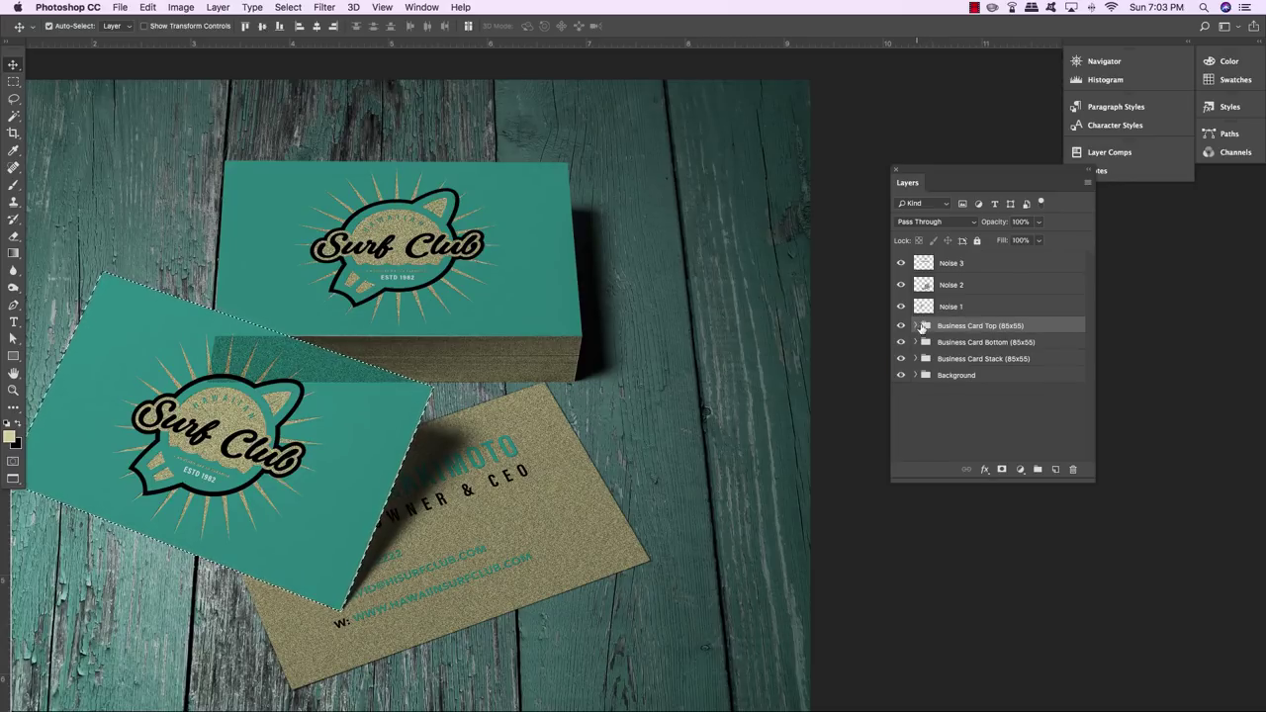
click(1008, 262)
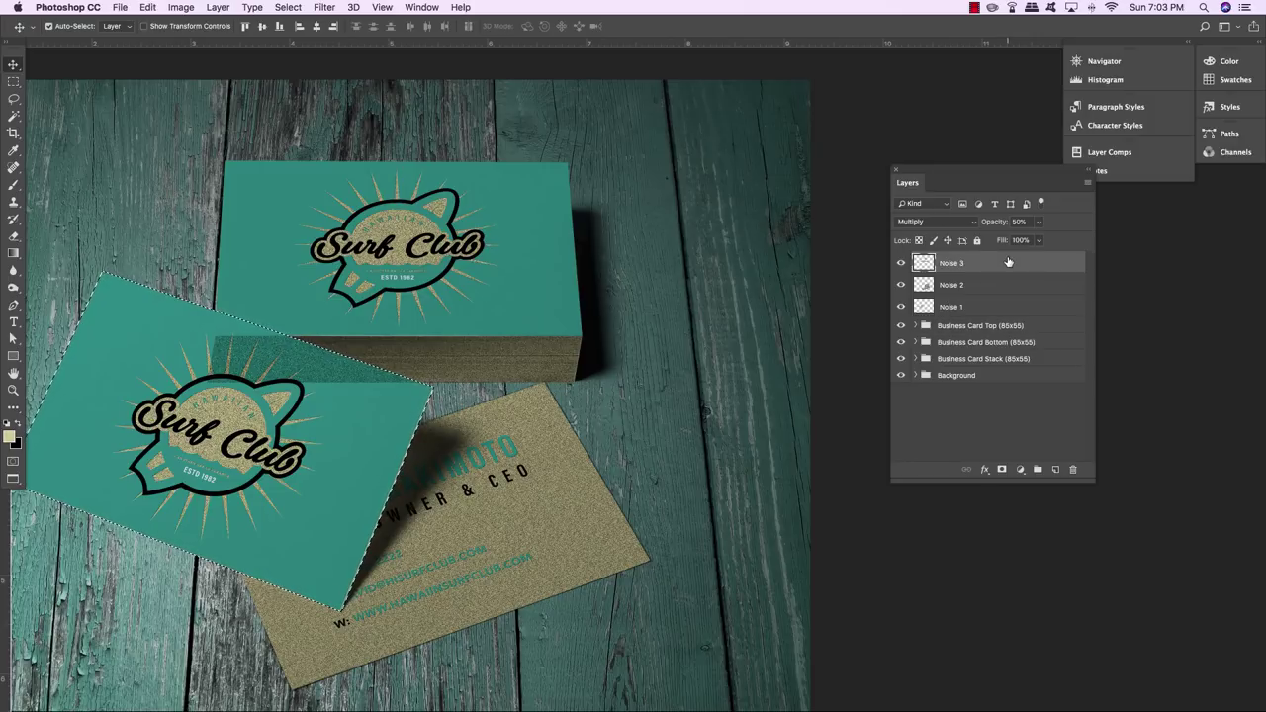
key(Delete)
key(super+d)
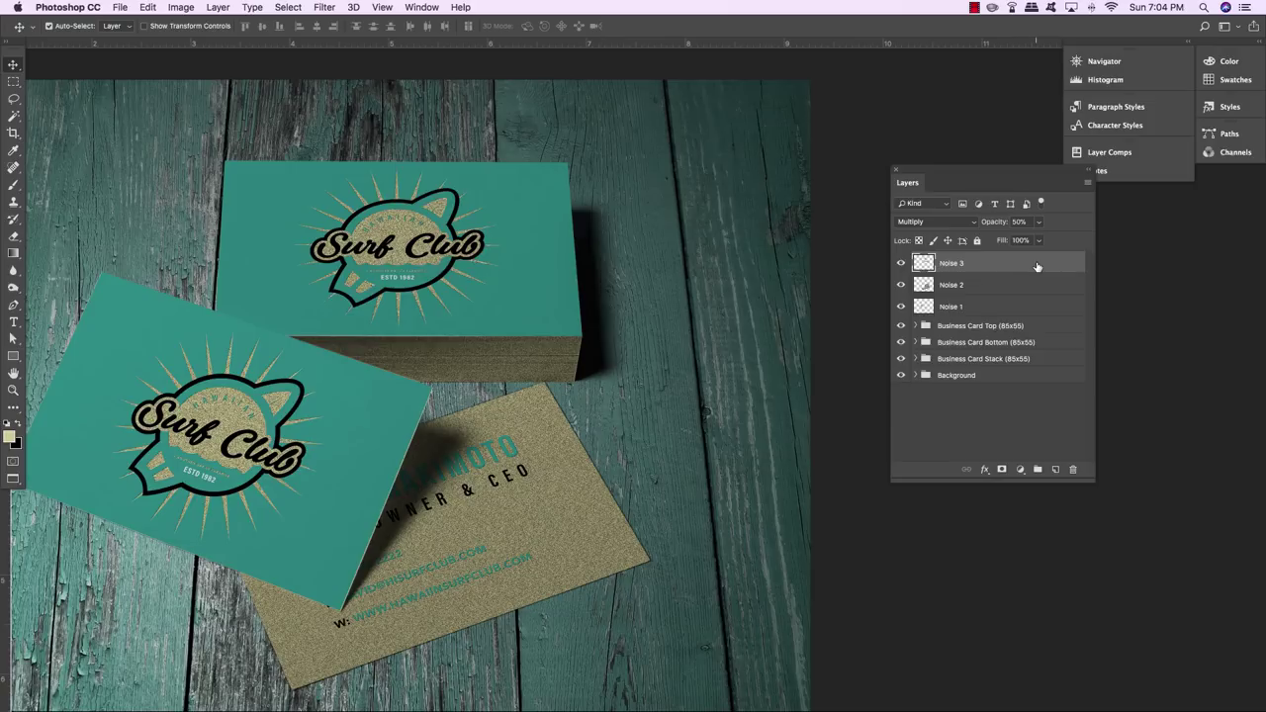
Group Noise 1, Noise 2 and Noise 3 into a group named Grain
shift+click(983, 309)
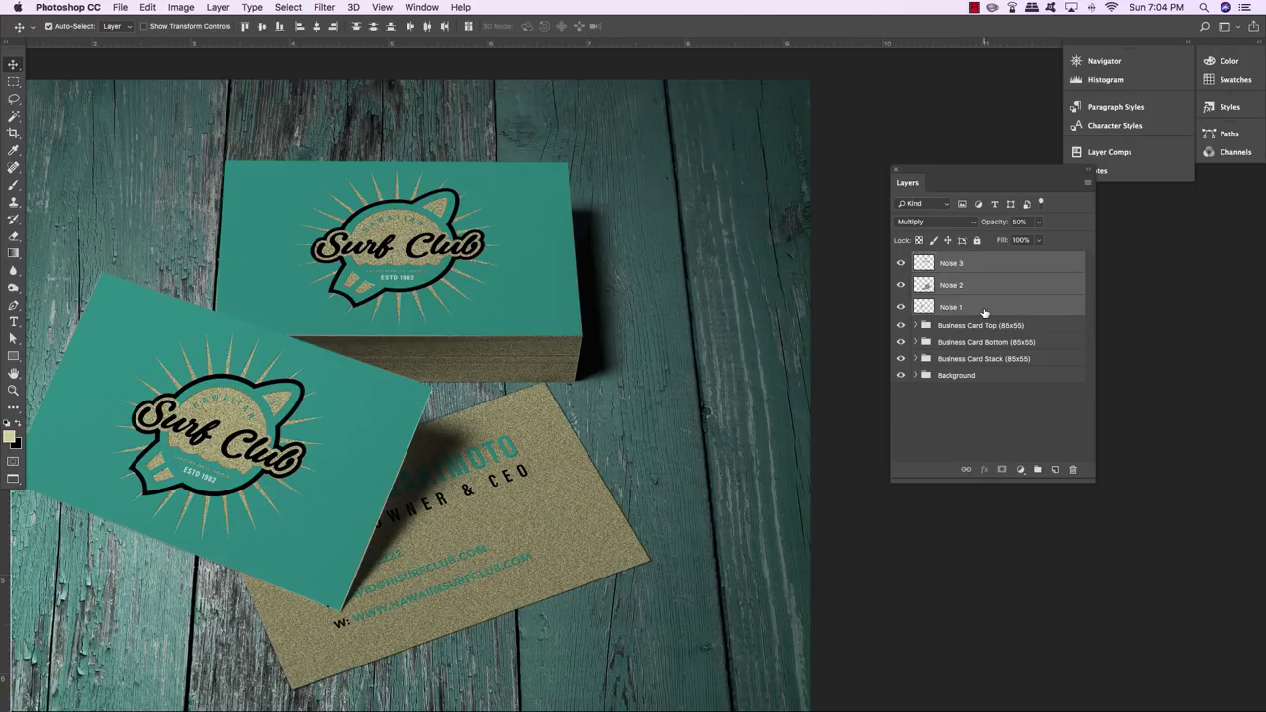
key(super+g)
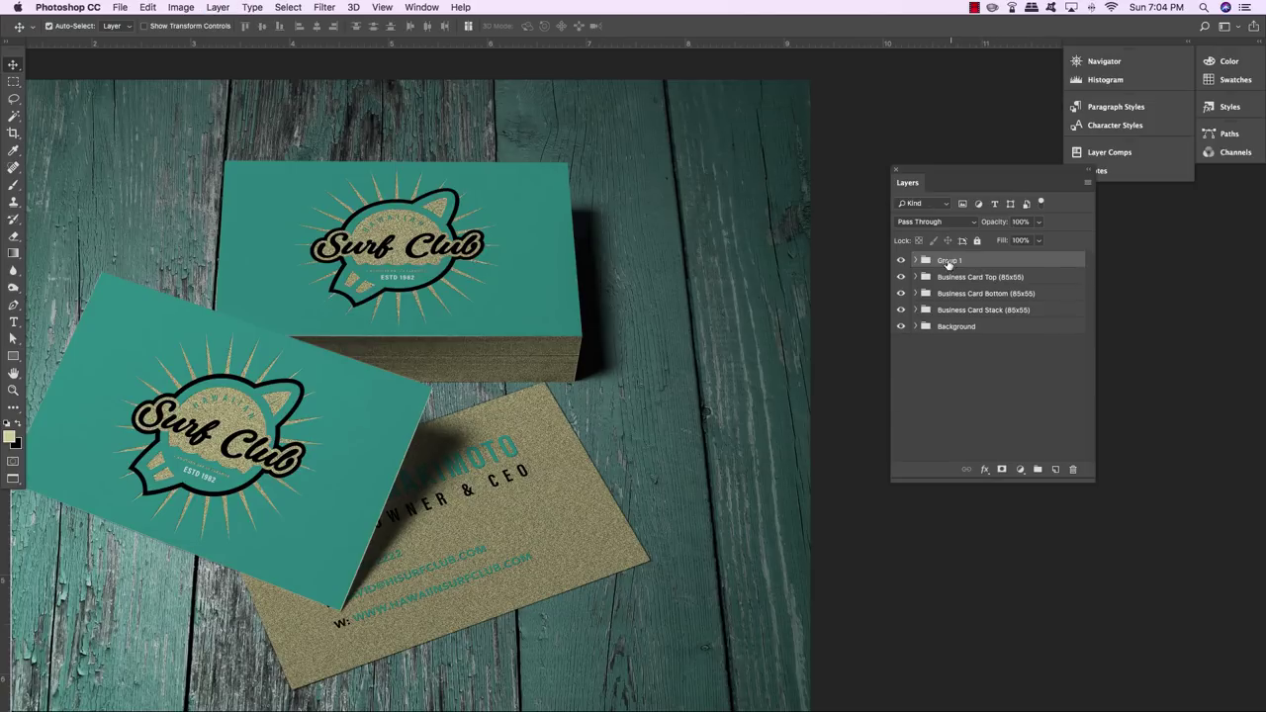
double_click(948, 261)
text(Grain)
key(Return)
click(900, 260)
click(899, 260)
click(900, 260)
click(899, 260)
click(900, 260)
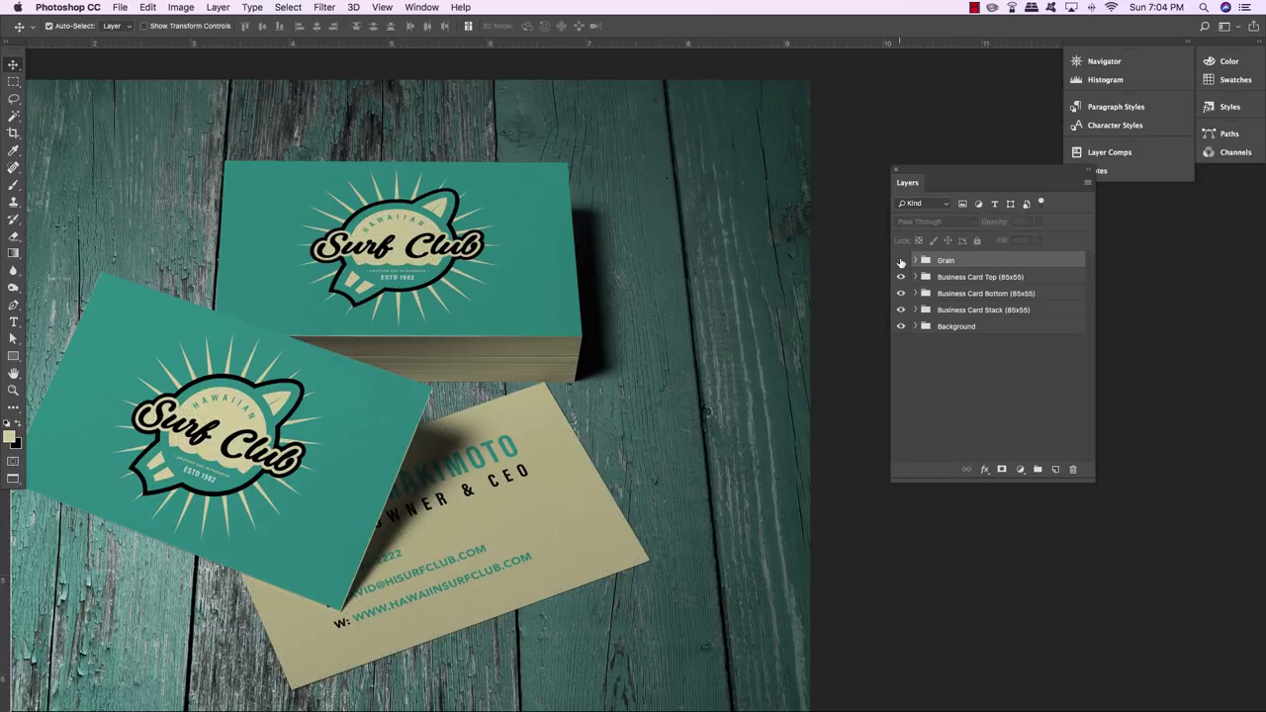
click(900, 260)
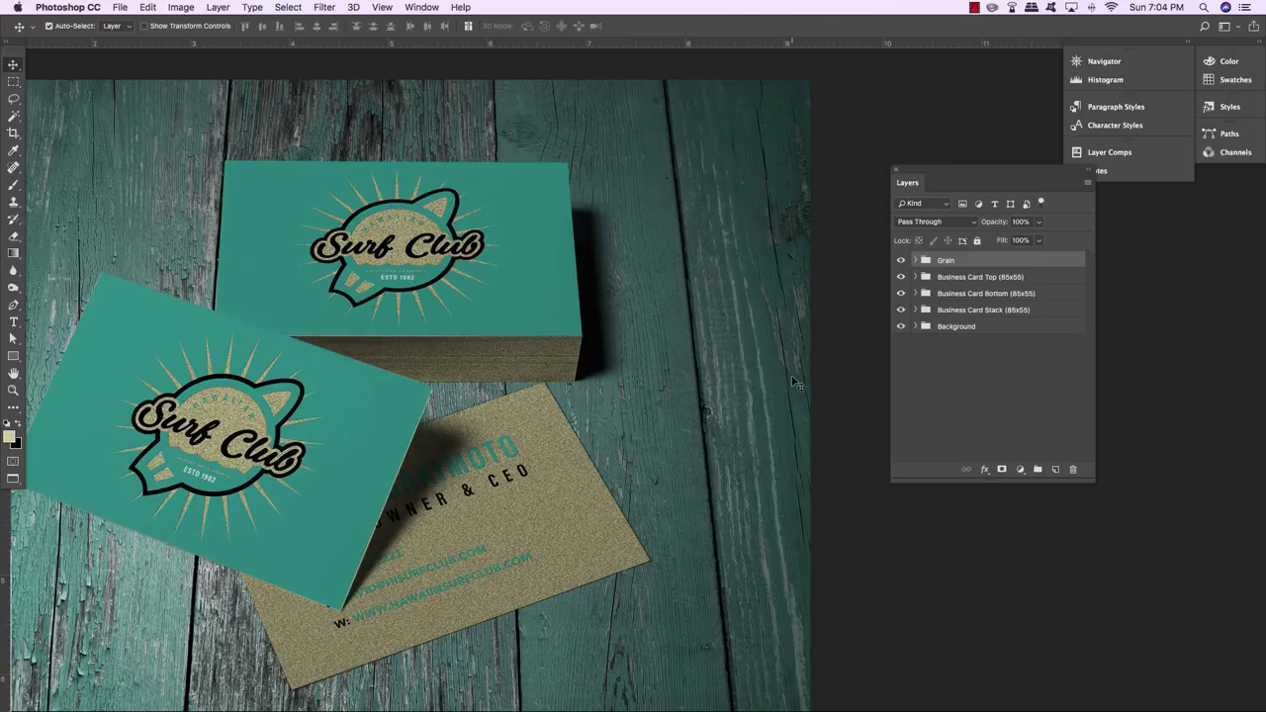
Lower the Grain group to 40% opacity and compare the cards with and without grain
key(4)
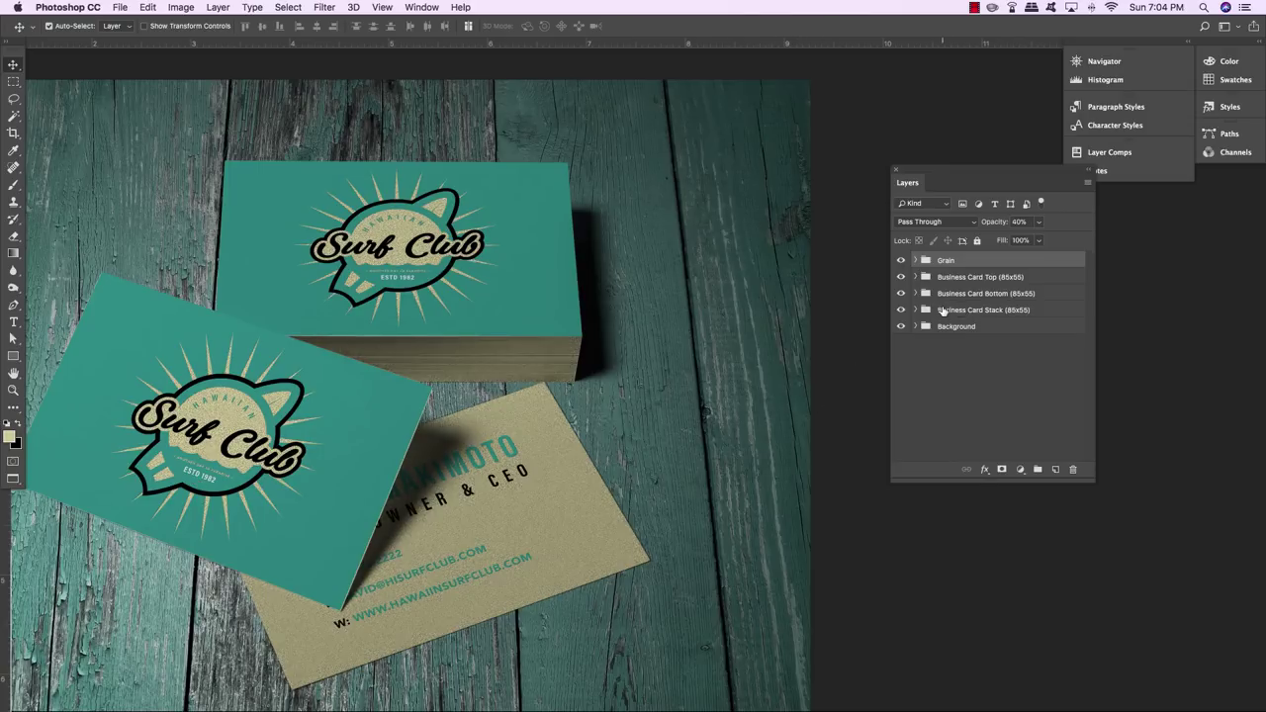
click(901, 260)
click(901, 260)
click(901, 260)
click(901, 260)
click(902, 260)
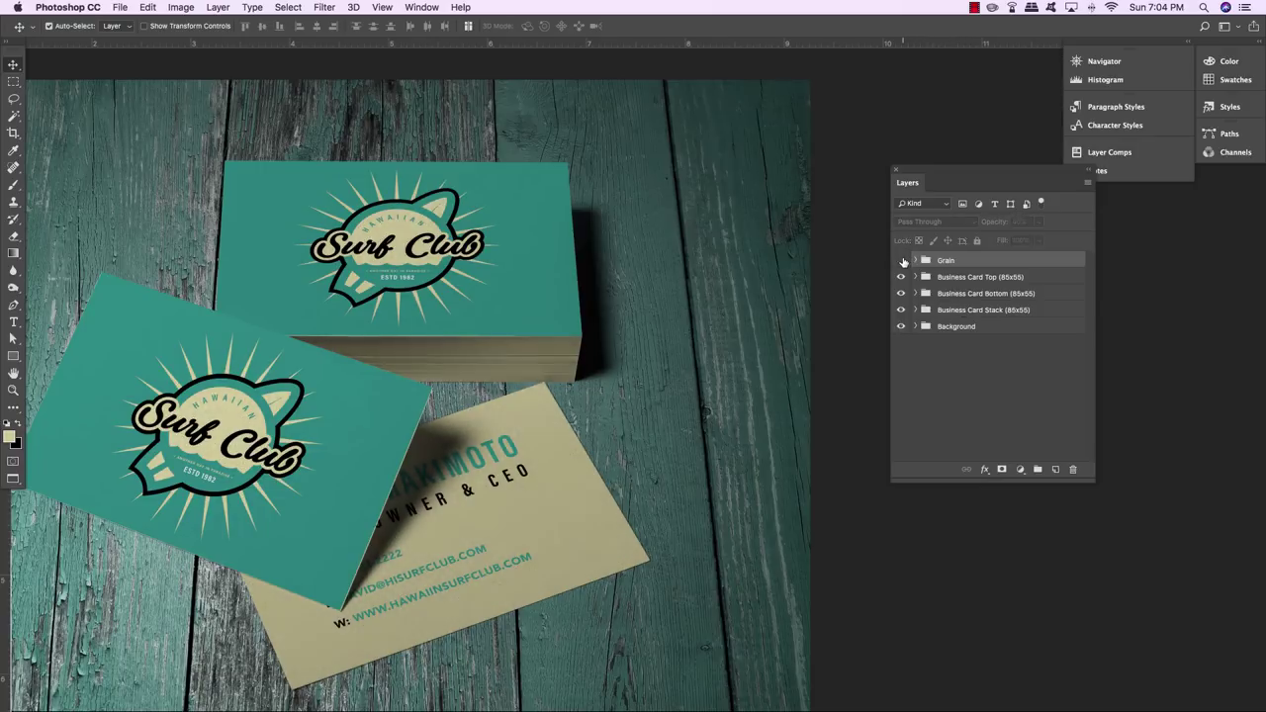
click(902, 261)
click(902, 260)
click(901, 260)
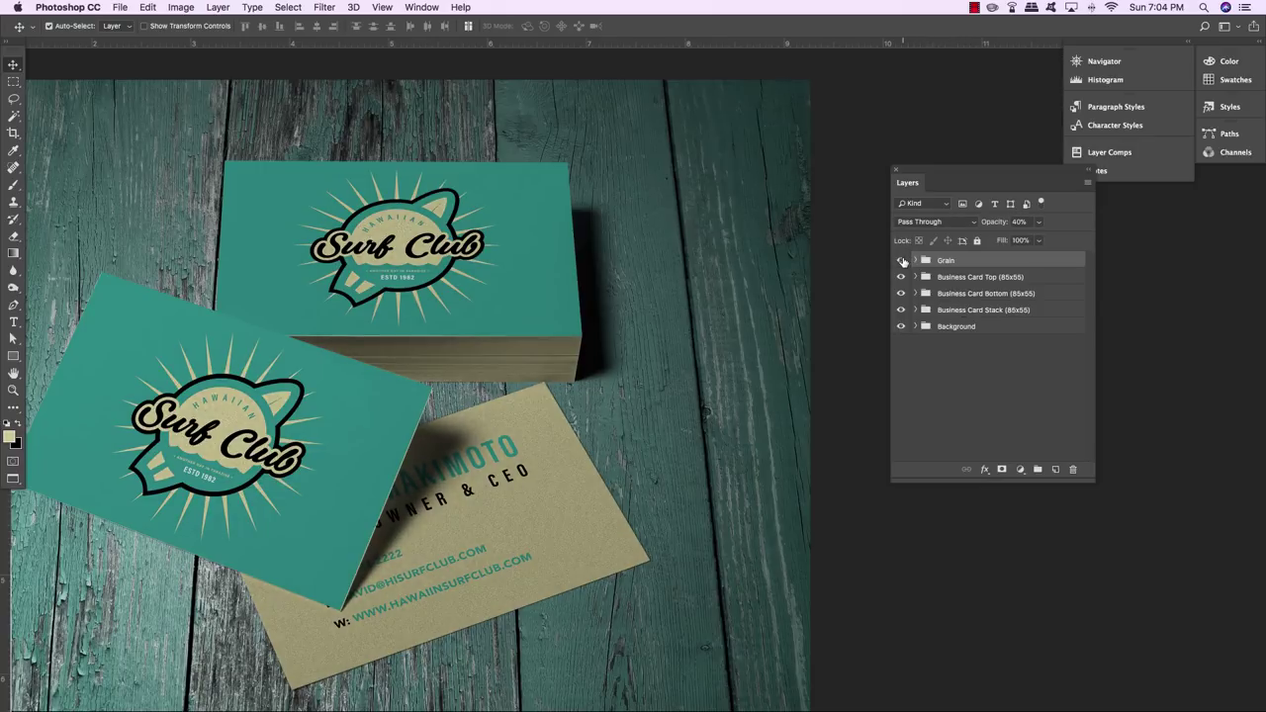
click(902, 260)
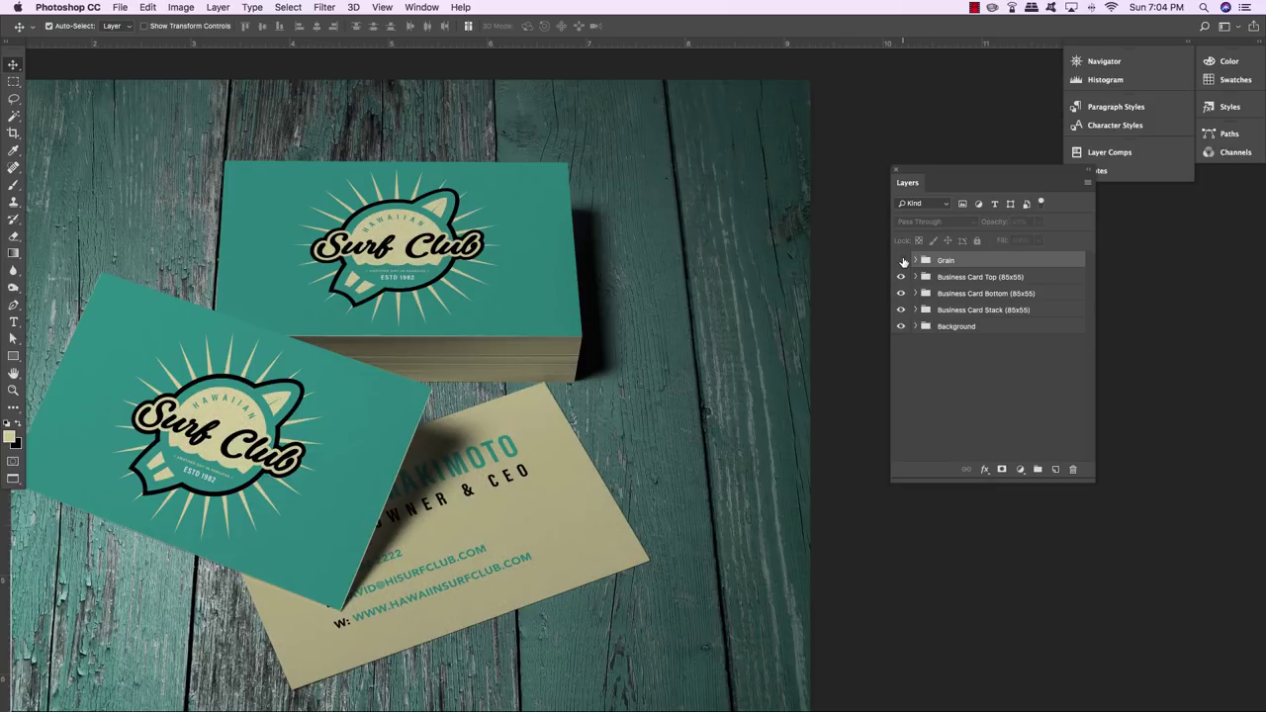
click(902, 260)
click(902, 260)
click(902, 260)
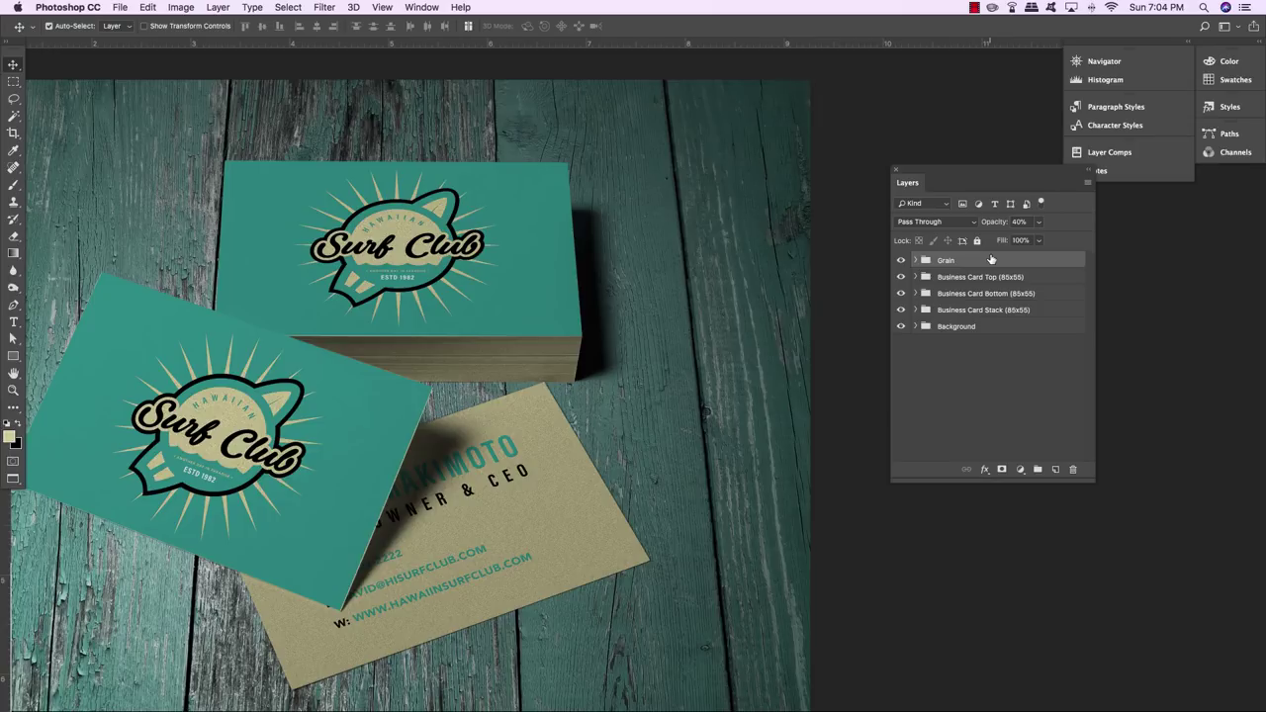
Add a Hue/Saturation layer clipped to the Grain group with Saturation raised to +52
click(1021, 470)
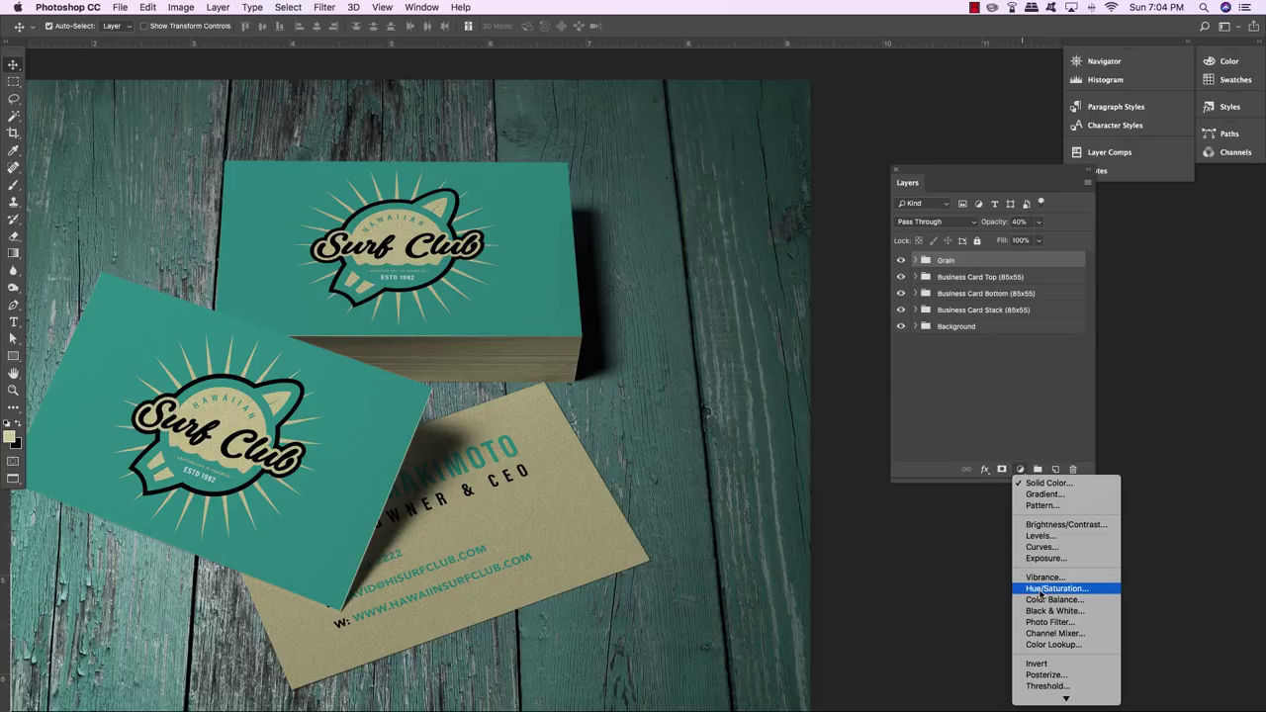
alt+click(1068, 591)
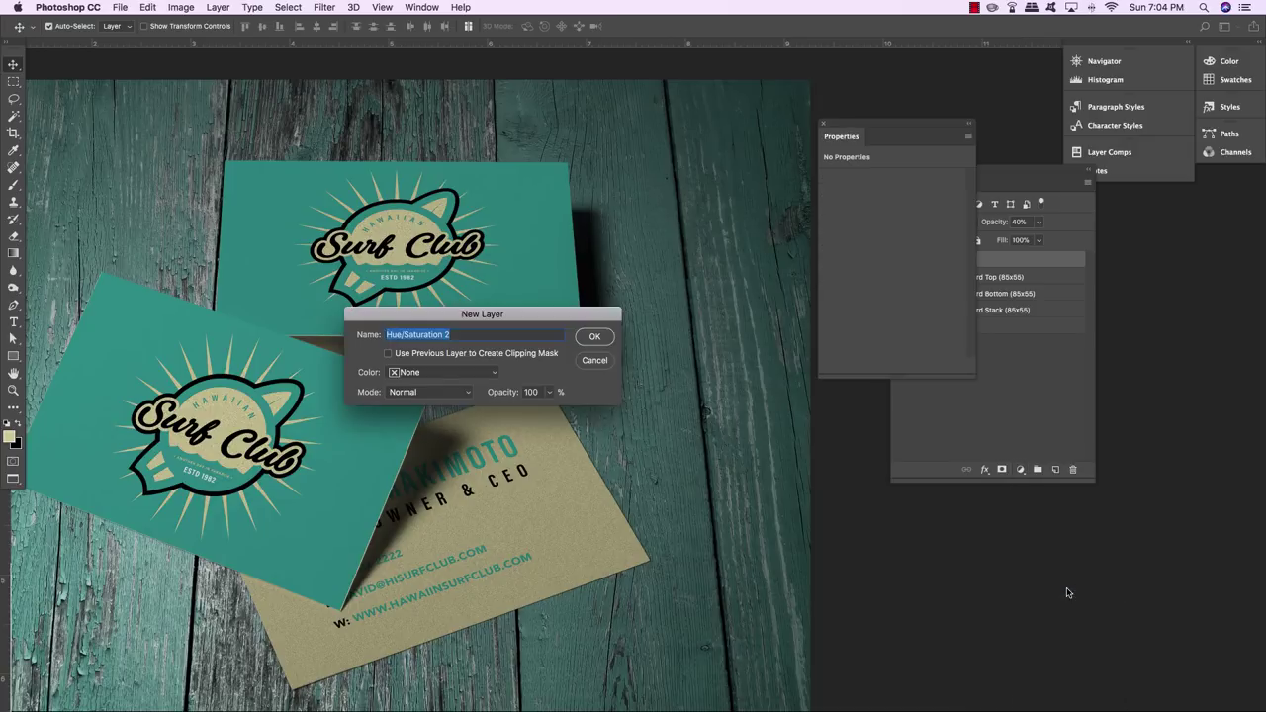
click(409, 357)
click(594, 337)
drag(893, 254, 929, 255)
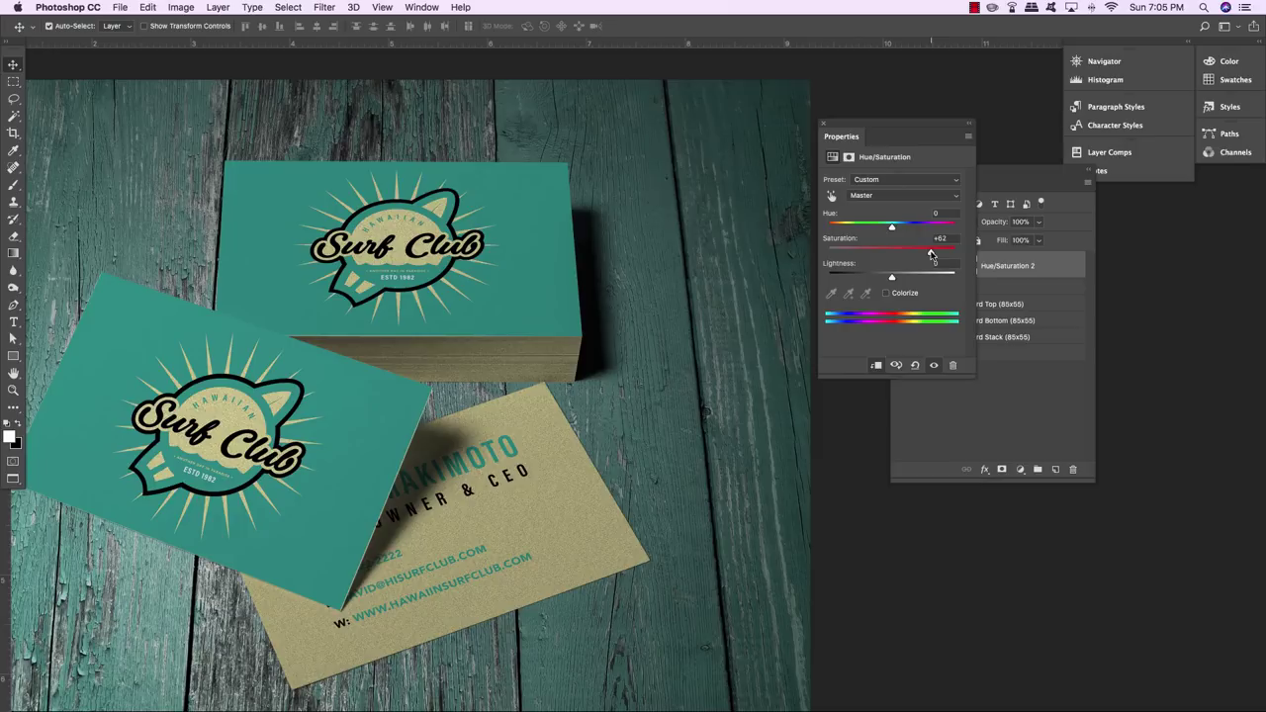
click(823, 125)
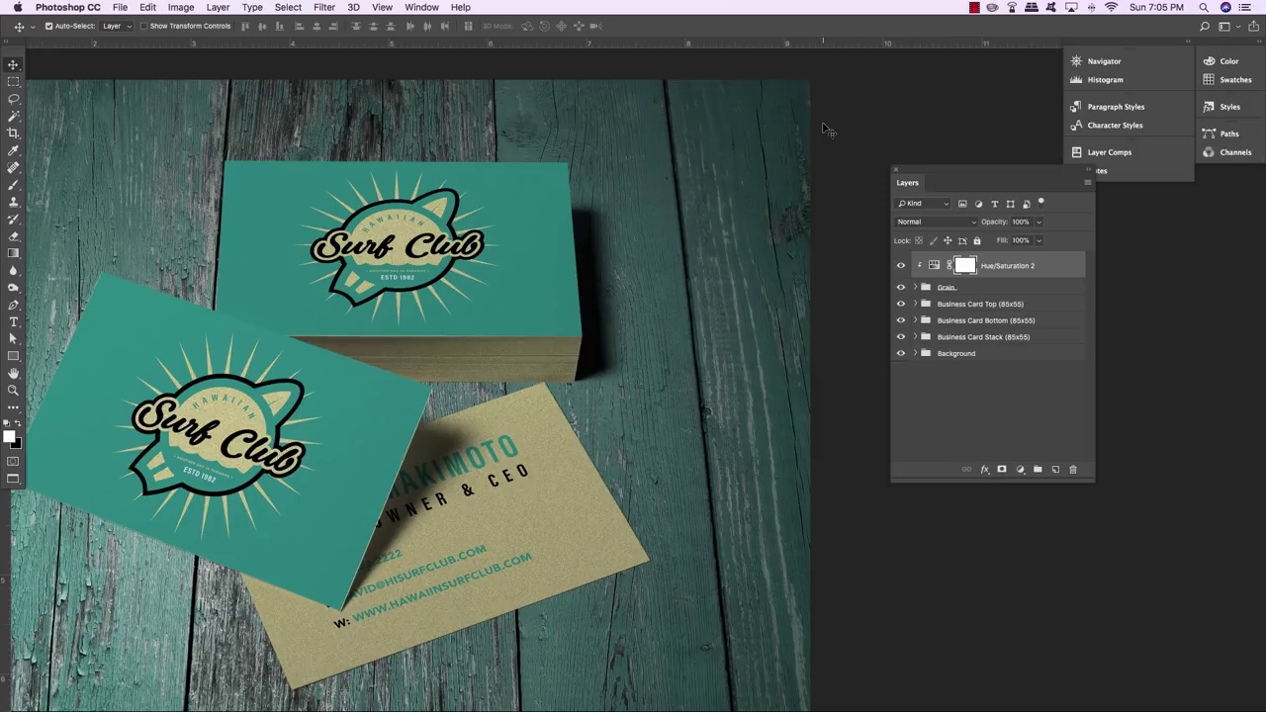
click(977, 287)
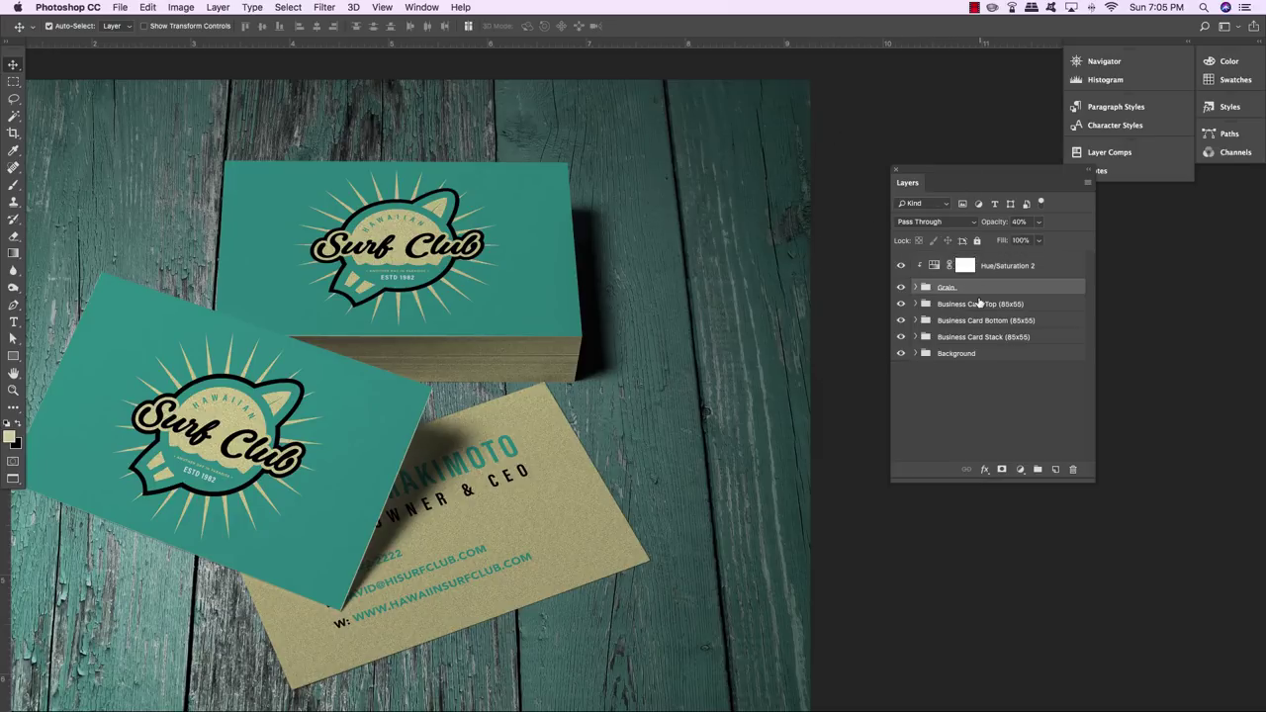
Add a Curves adjustment layer and move it above Hue/Saturation 2
click(1020, 470)
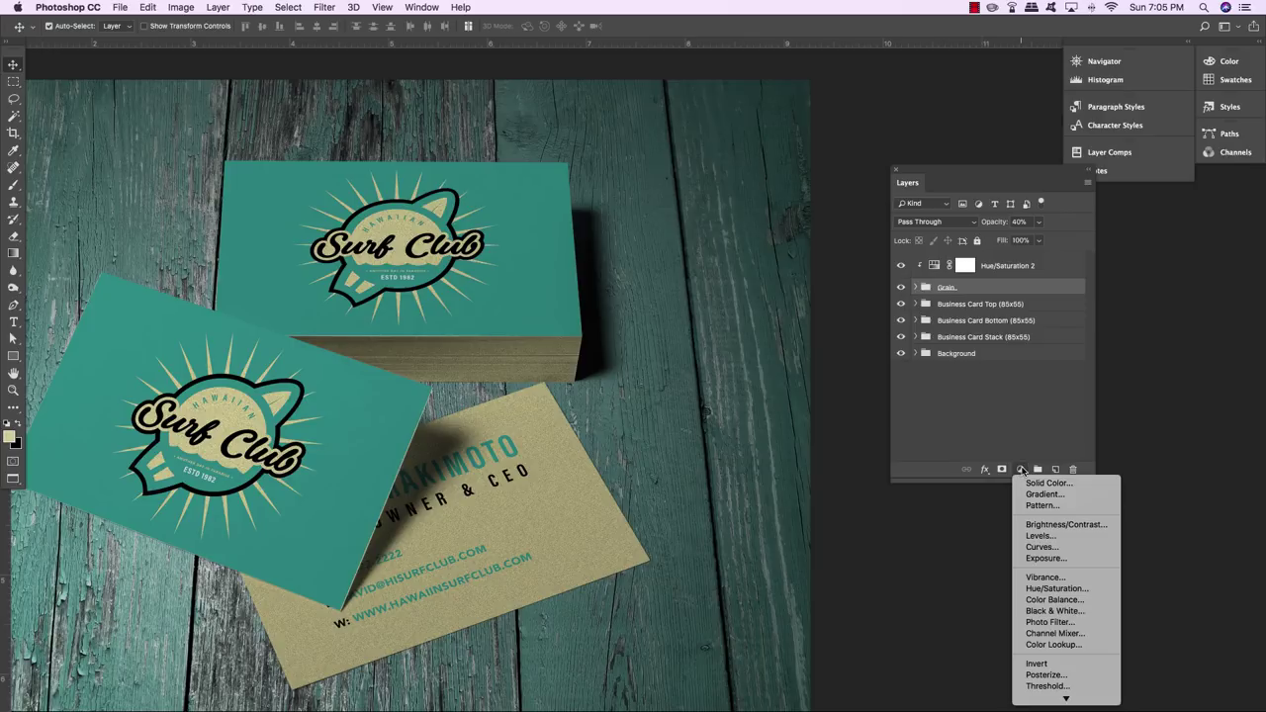
click(1041, 548)
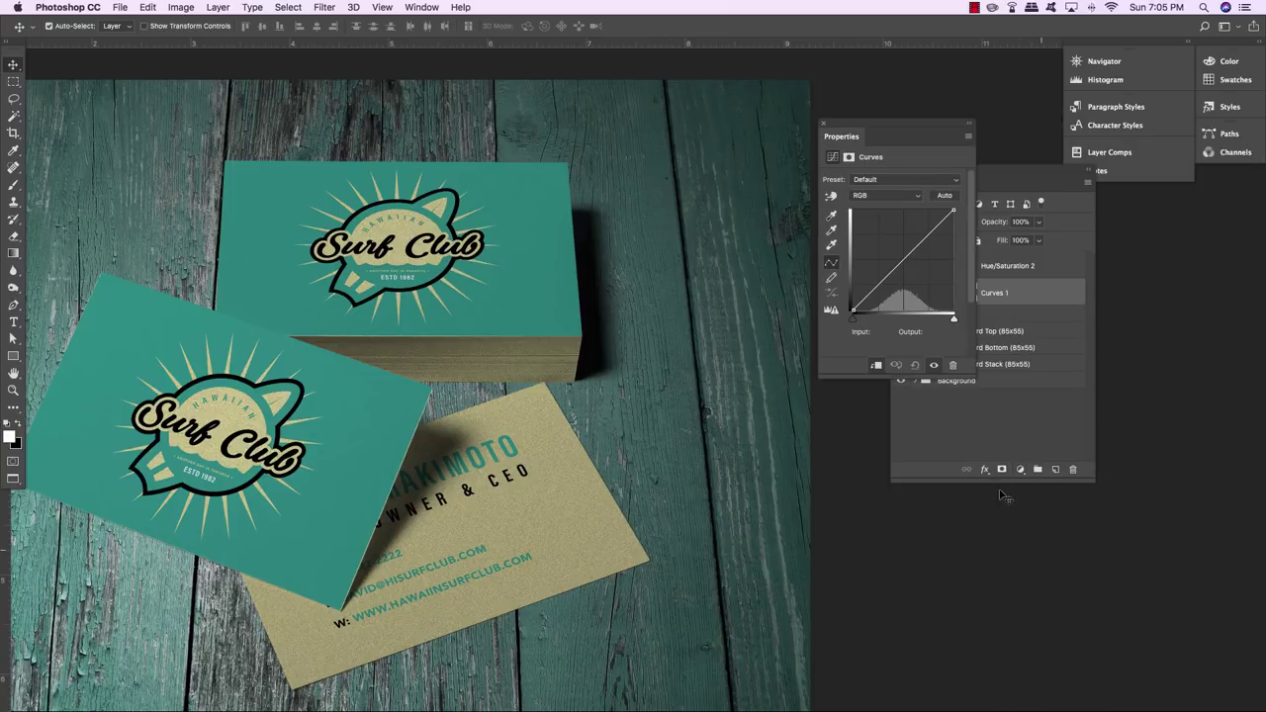
drag(831, 116, 638, 101)
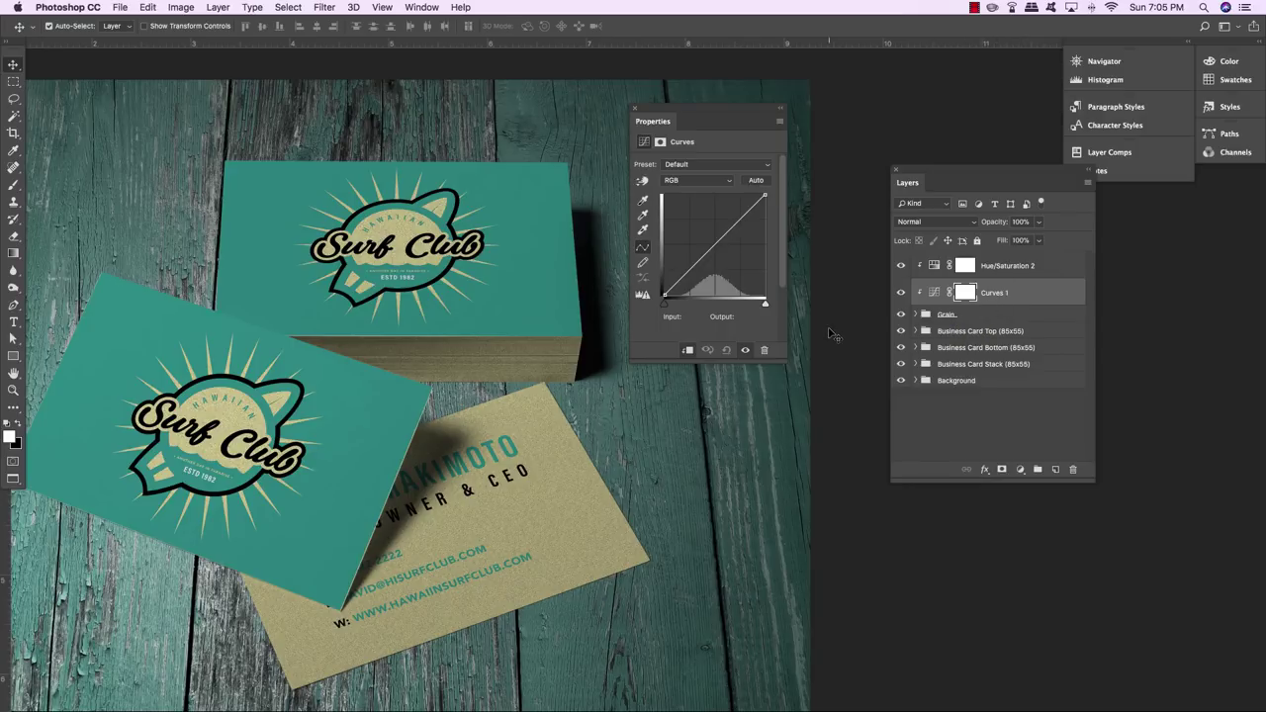
key(super+bracketright)
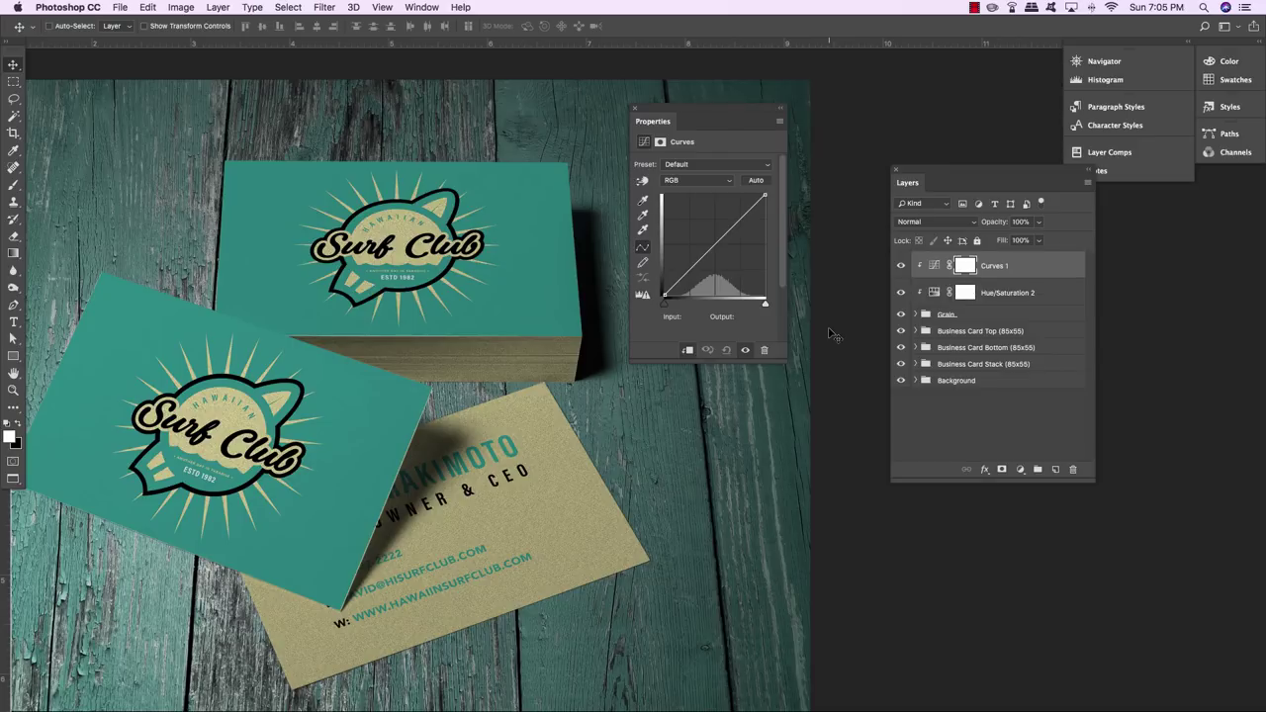
Lift the curve midpoint from 109 to 146 and set Curves 1 to 60% opacity
click(714, 244)
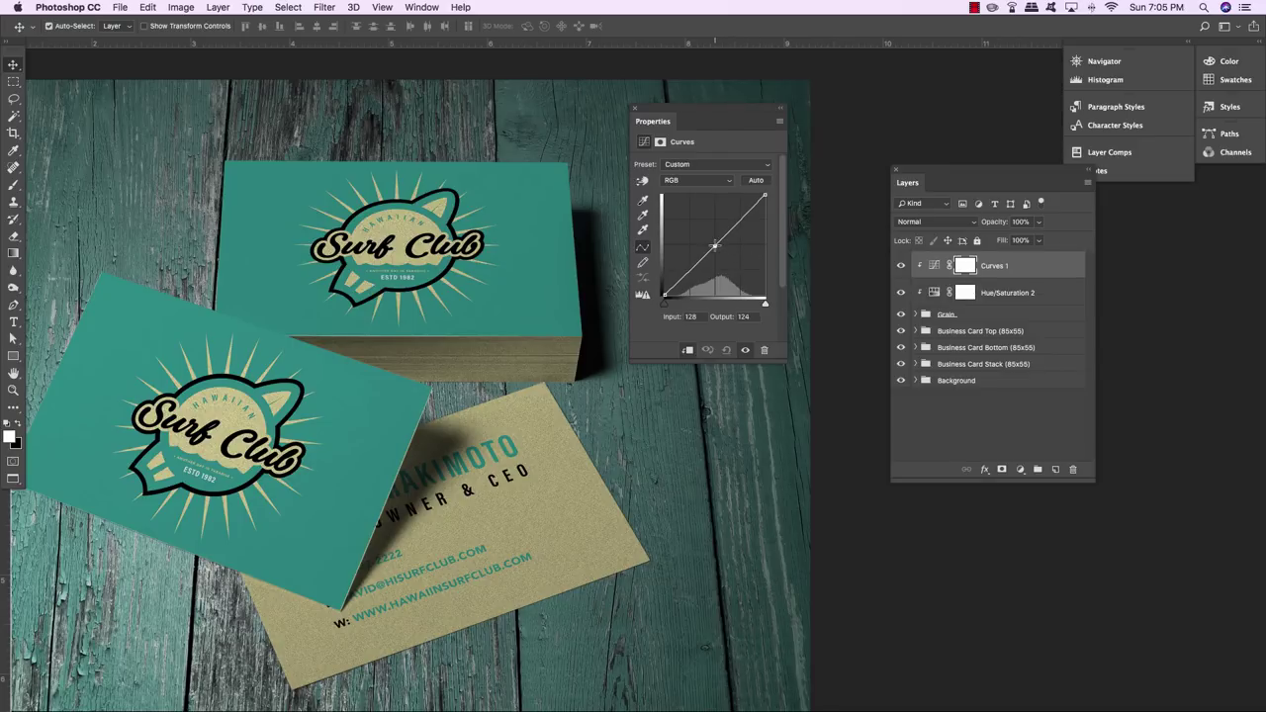
drag(714, 245, 710, 240)
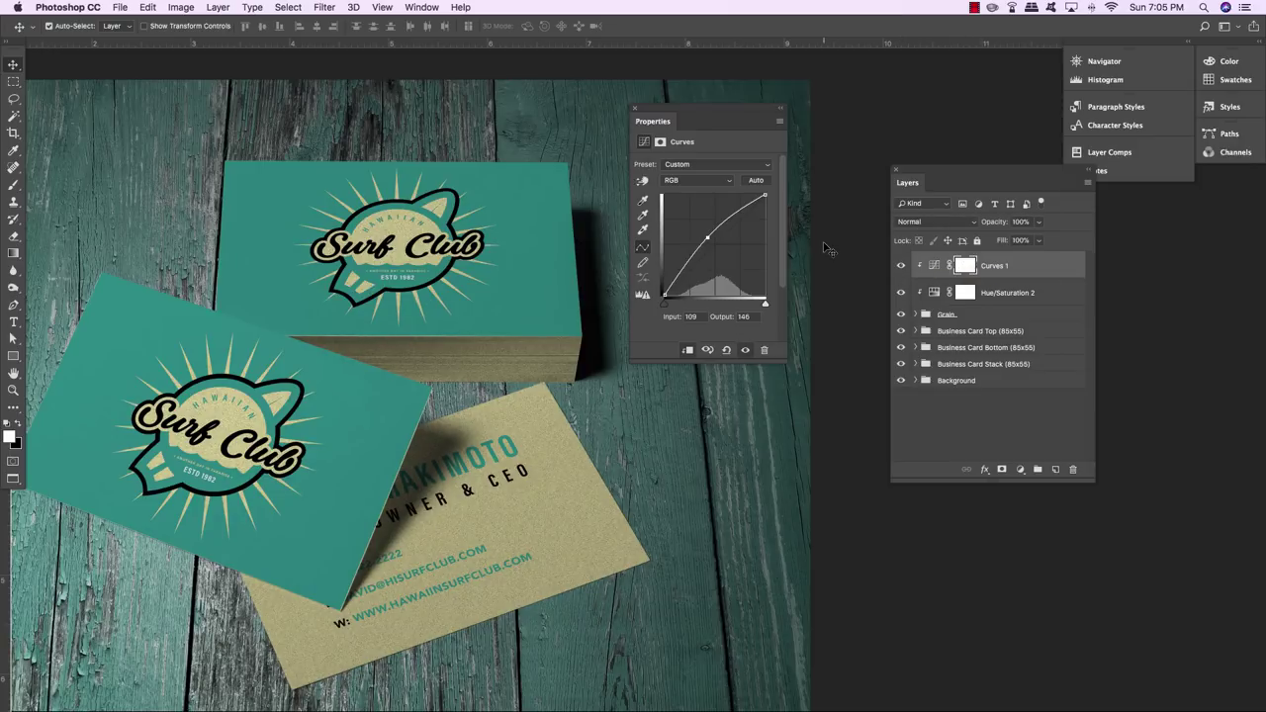
key(7)
key(6)
key(super+minus)
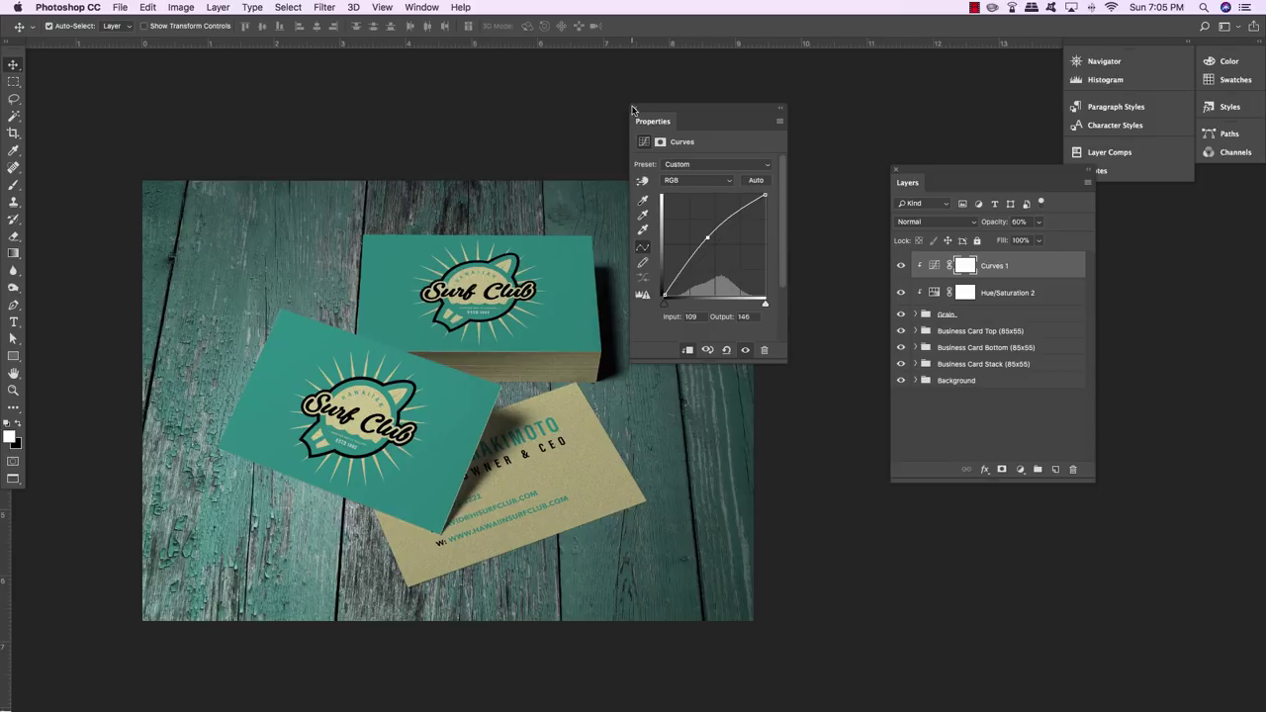
click(635, 107)
drag(933, 170, 894, 185)
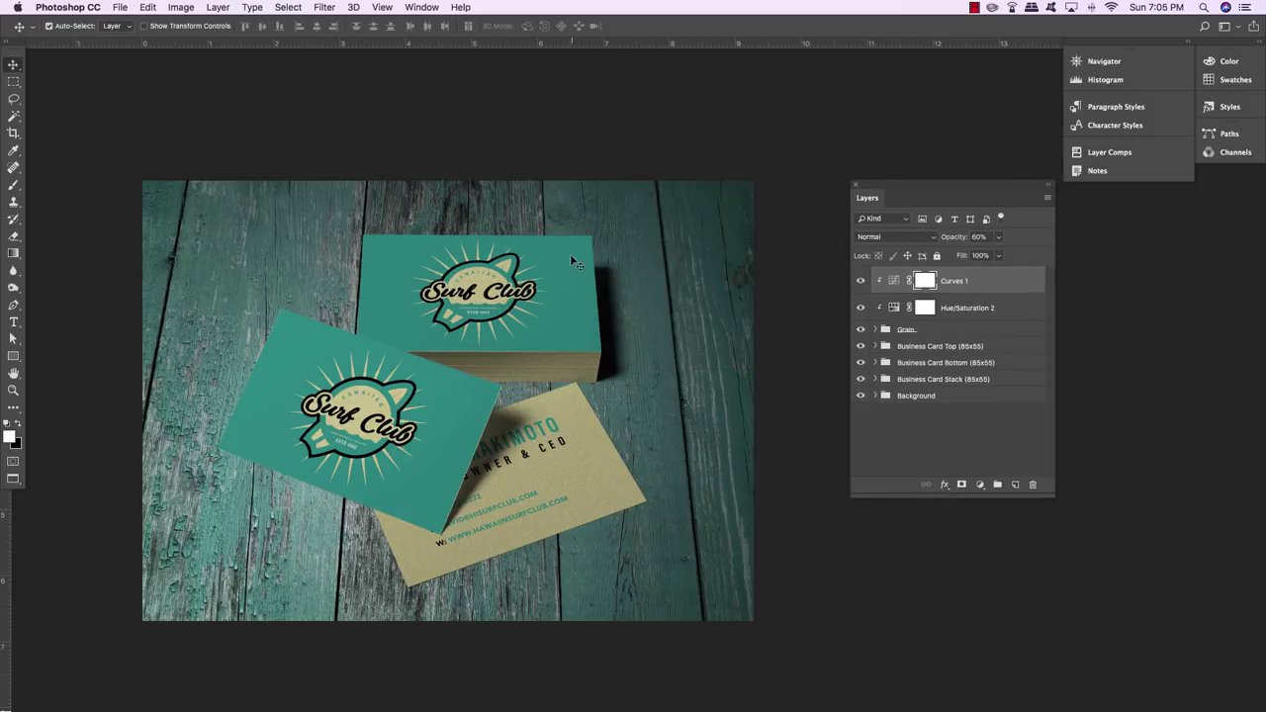